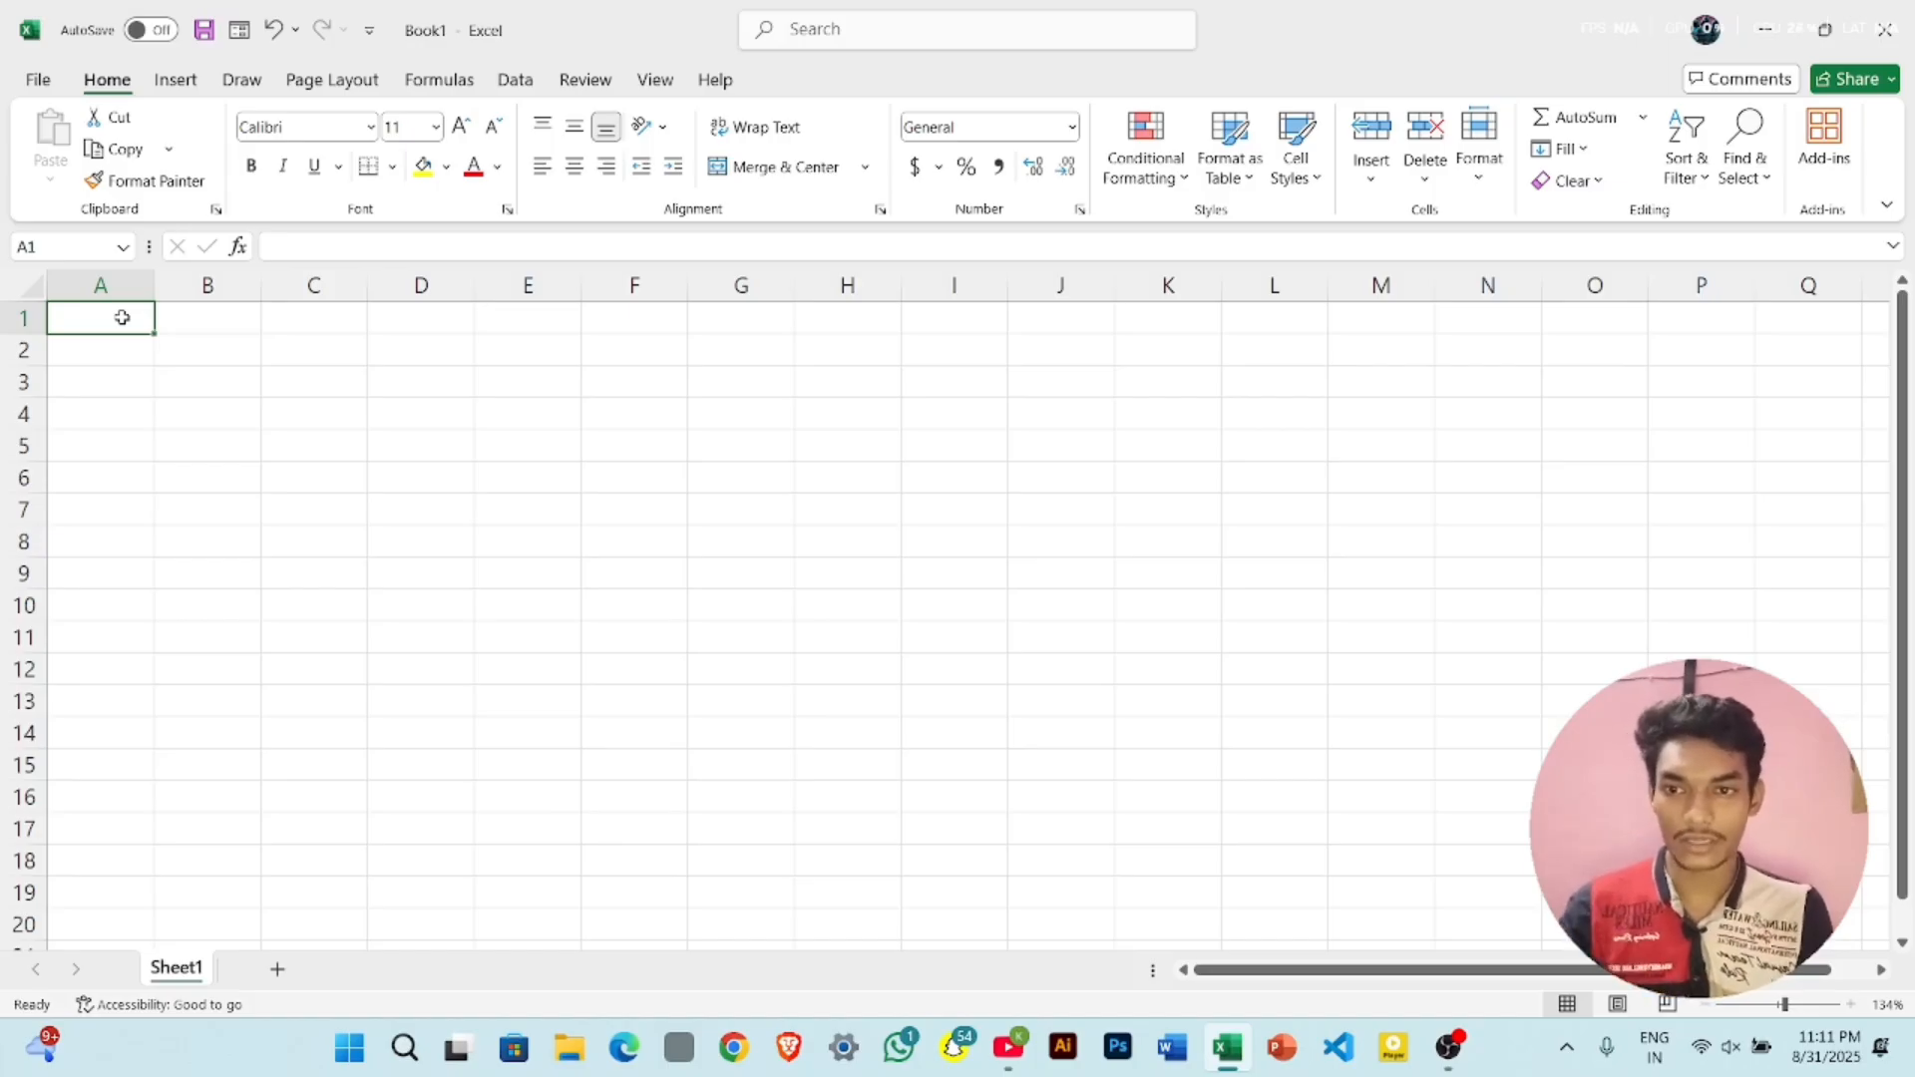
- Merge cells A1:E3 row by row with the Merge Across option
drag(122, 317, 503, 383)
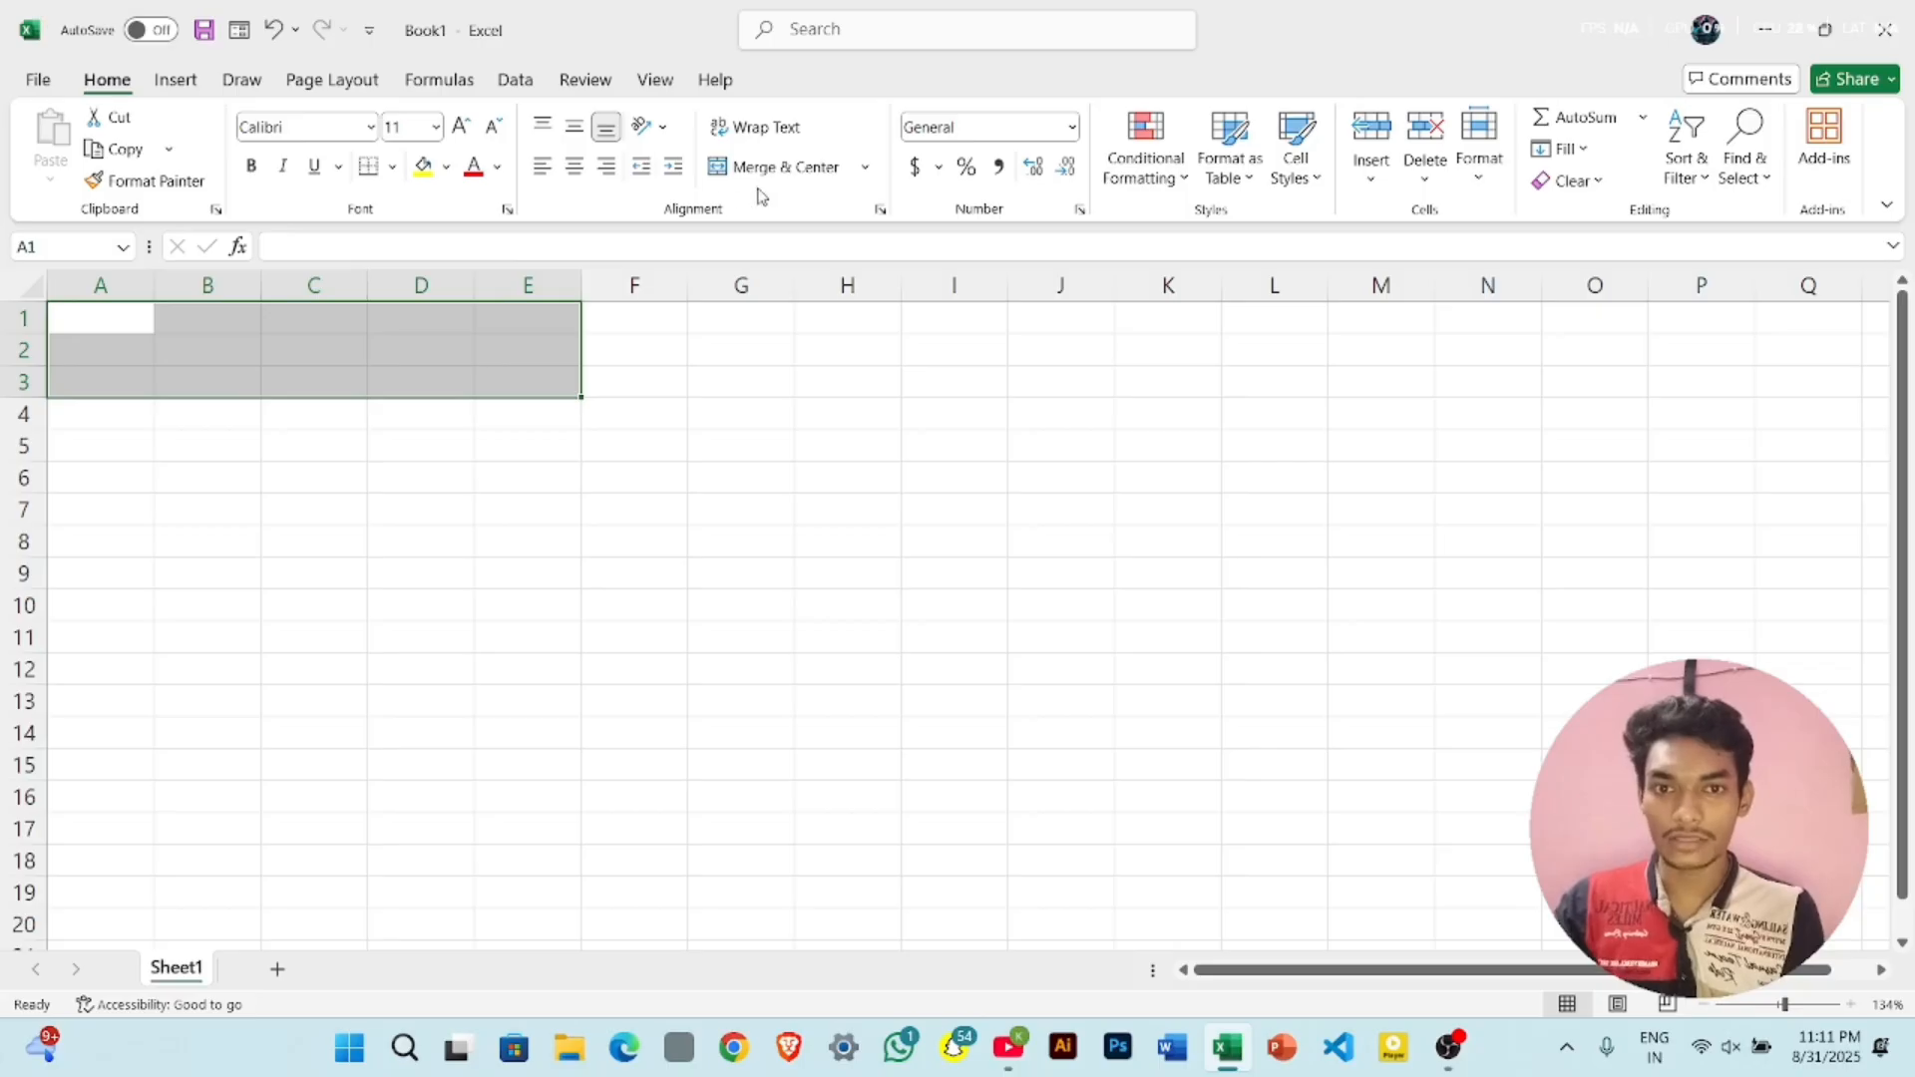
click(864, 170)
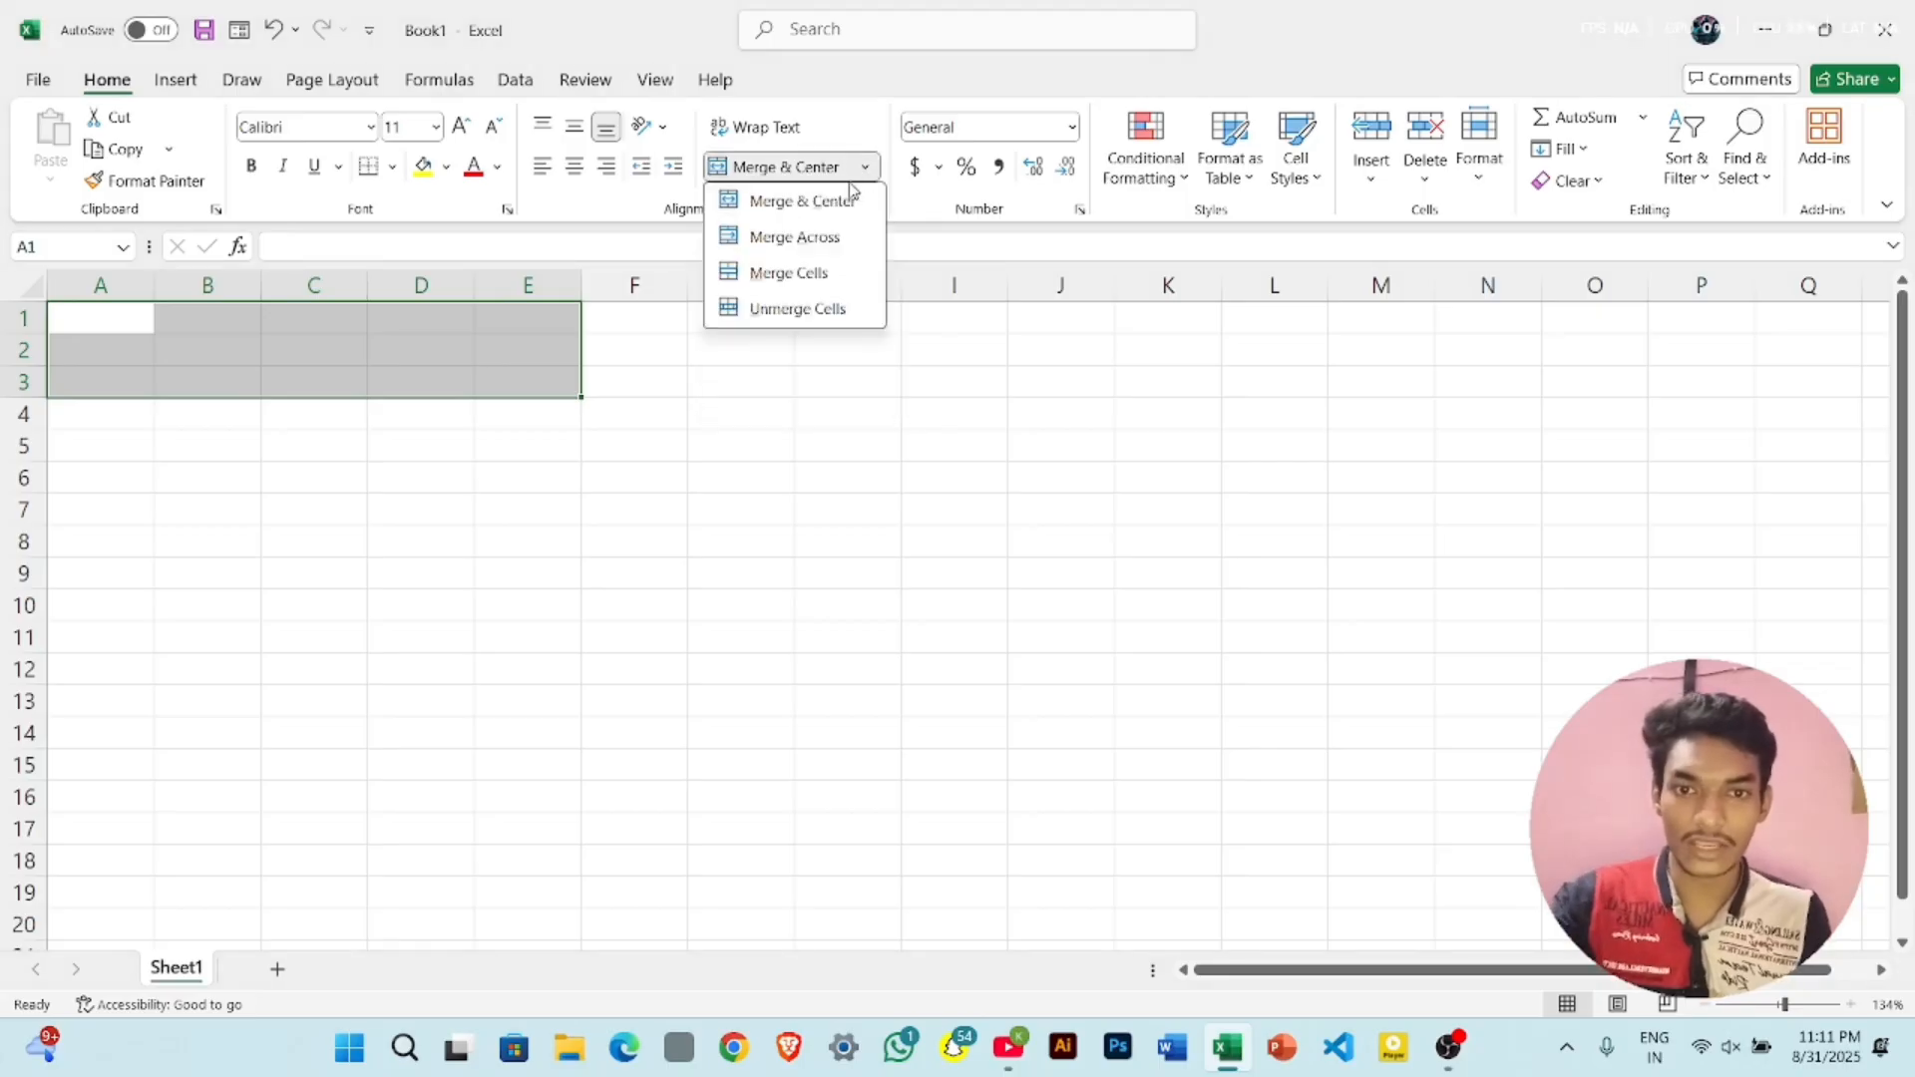
click(820, 239)
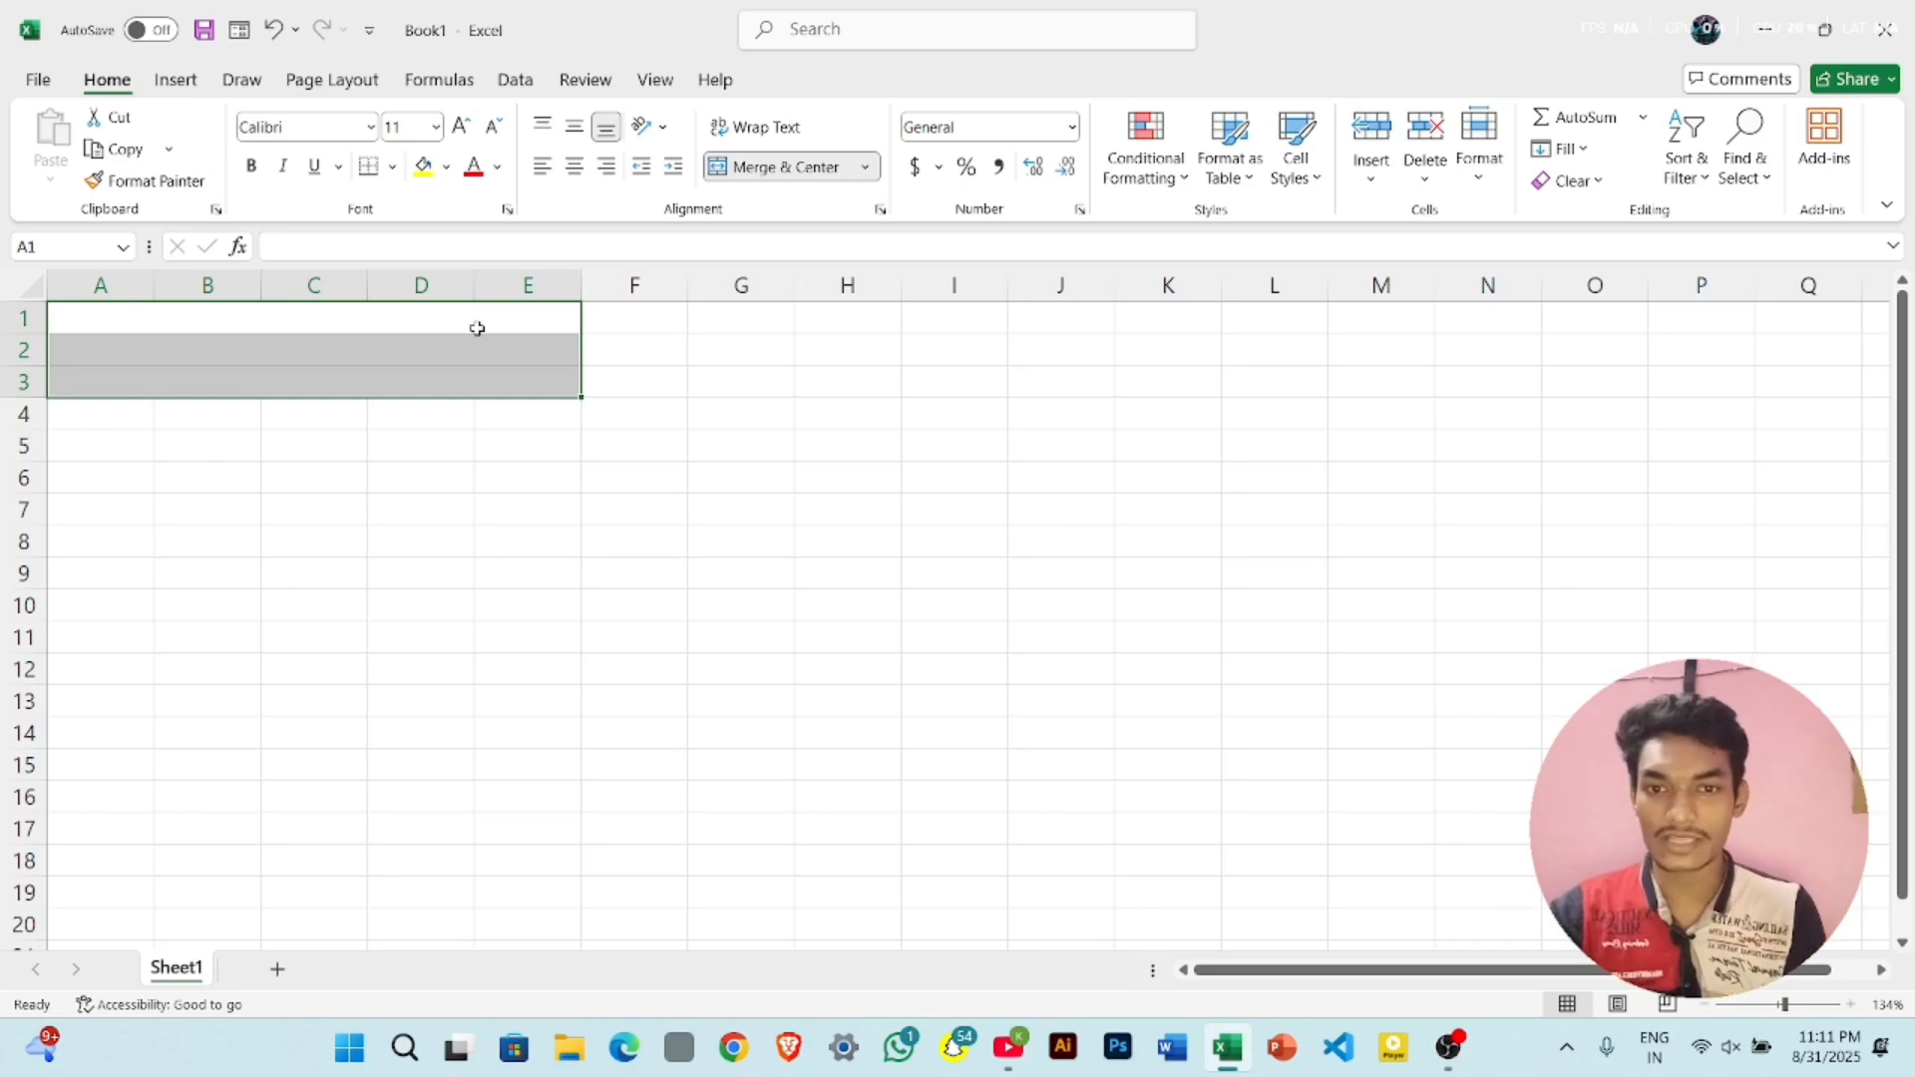
- Enter the title "COMPUTER TECH SHOP" in the merged cell of row 1
scroll(579, 342, up, 3)
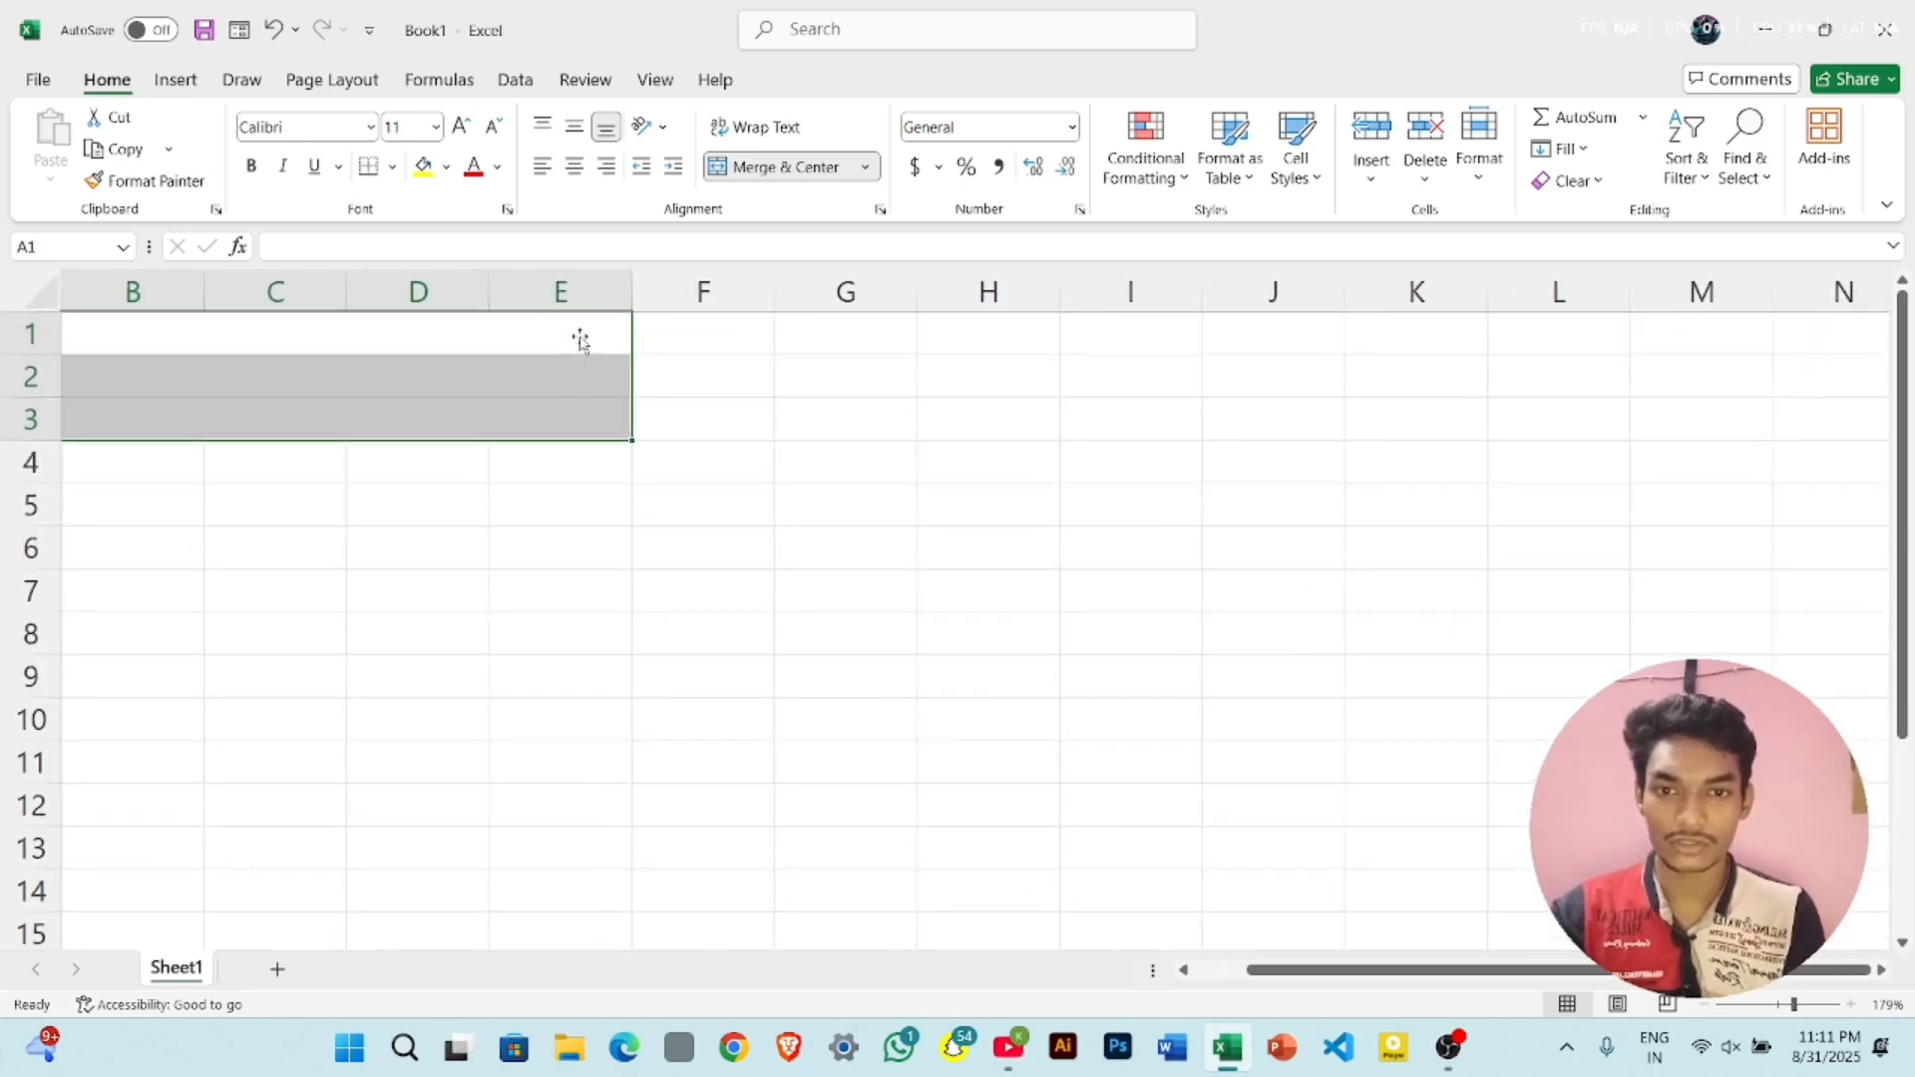
click(366, 318)
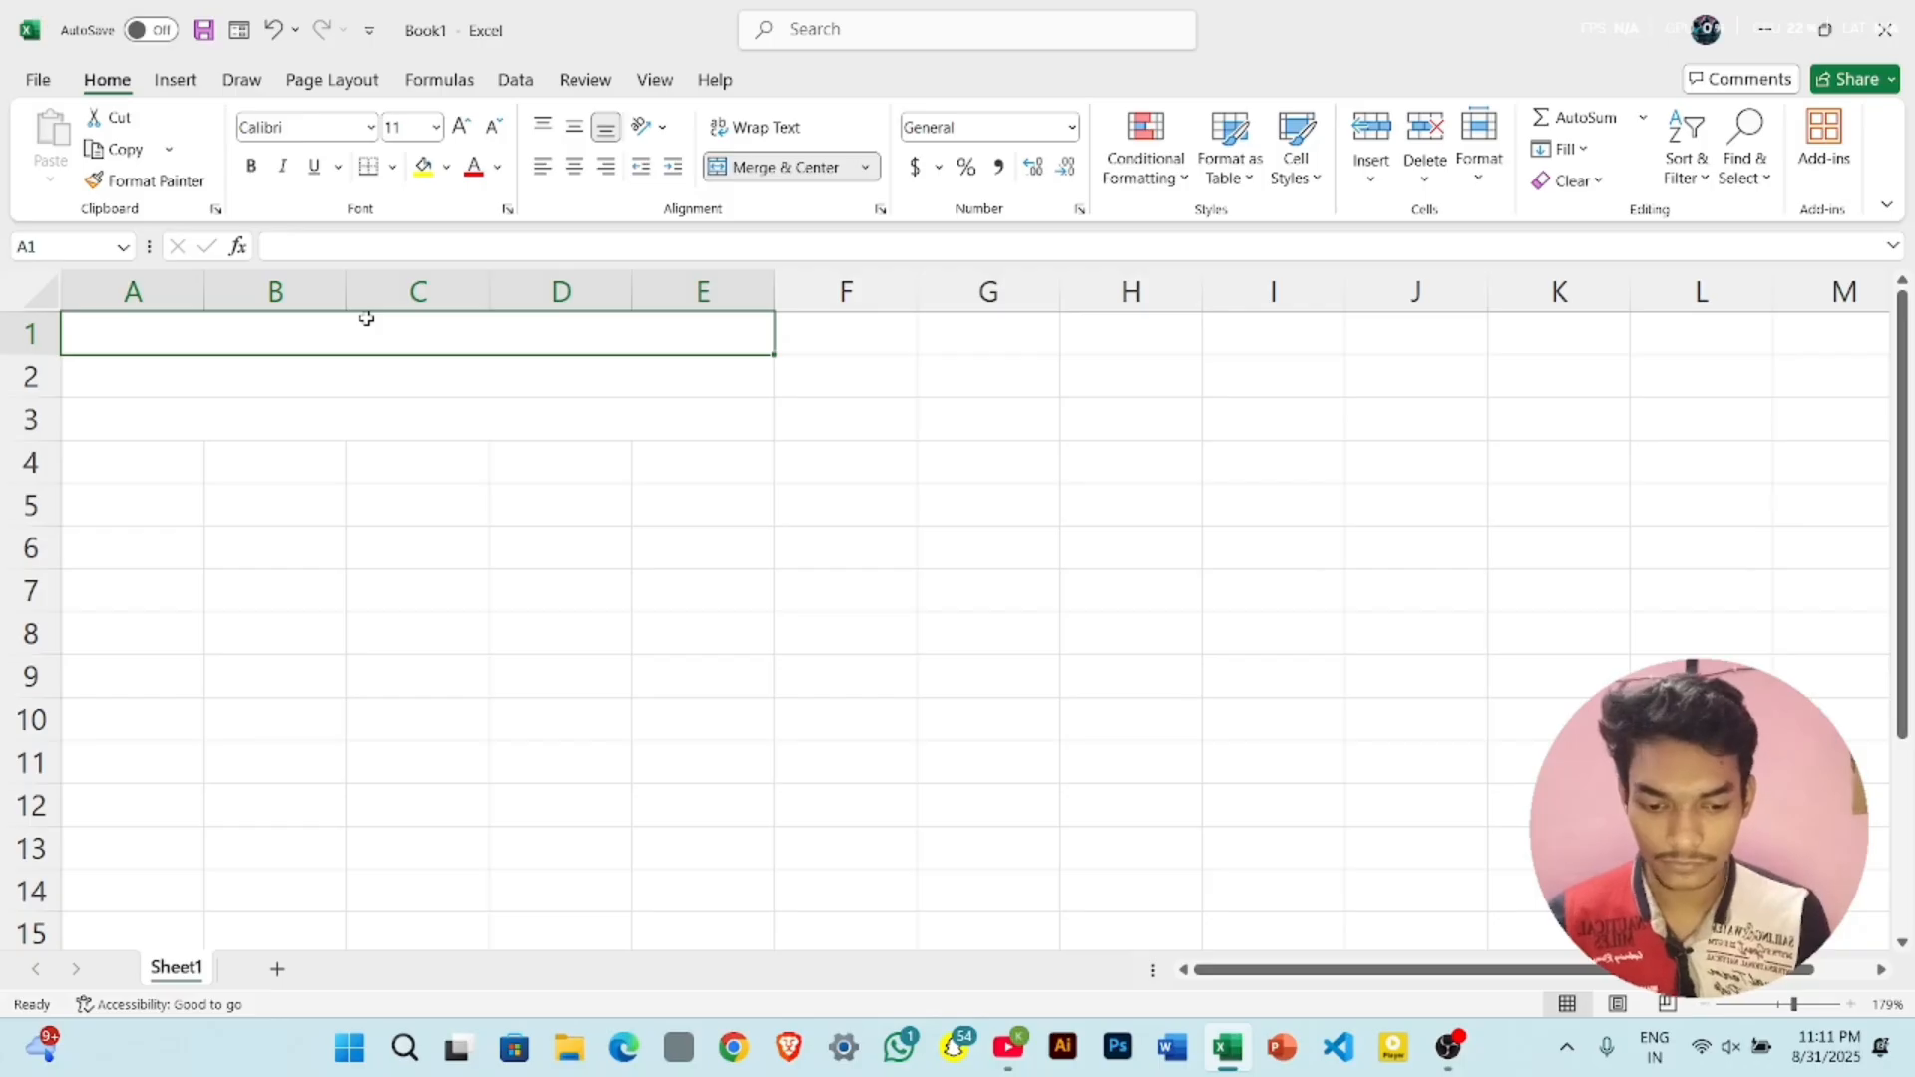
text(COMP)
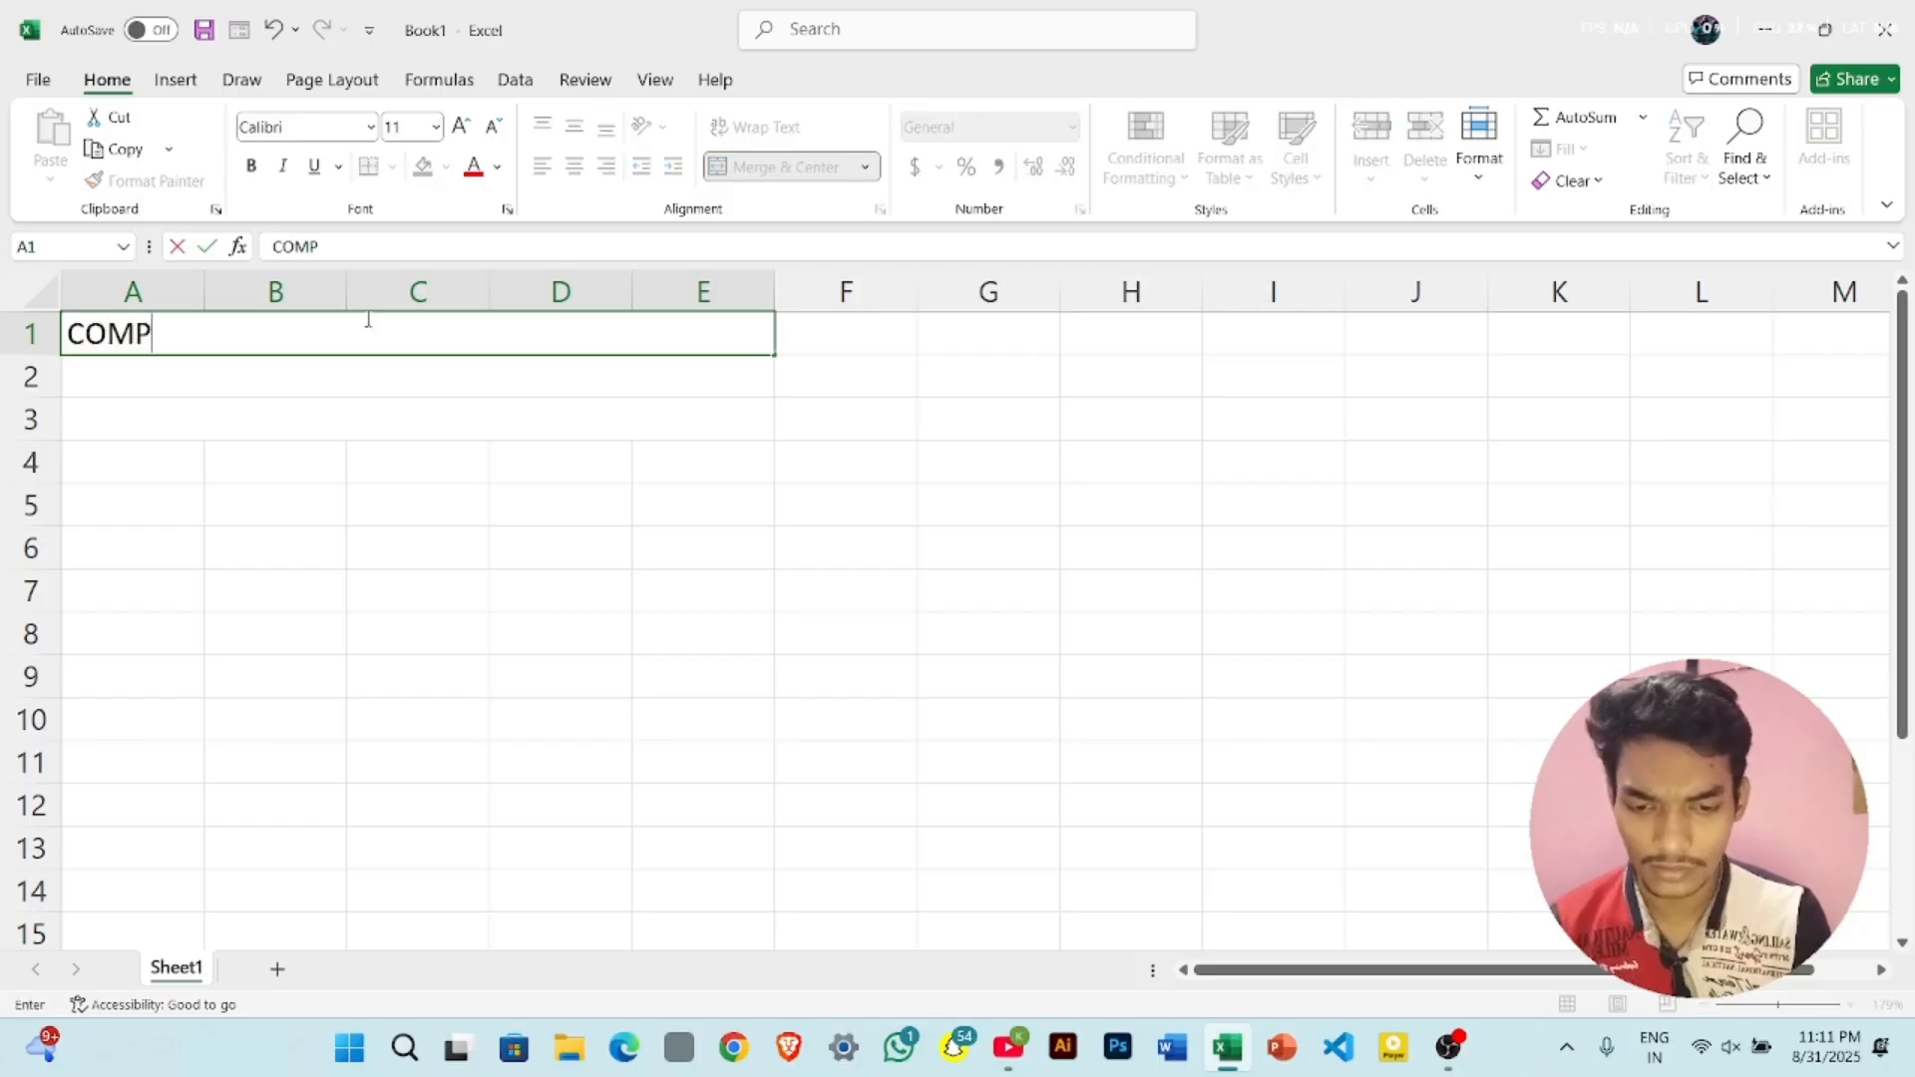
text(UTER)
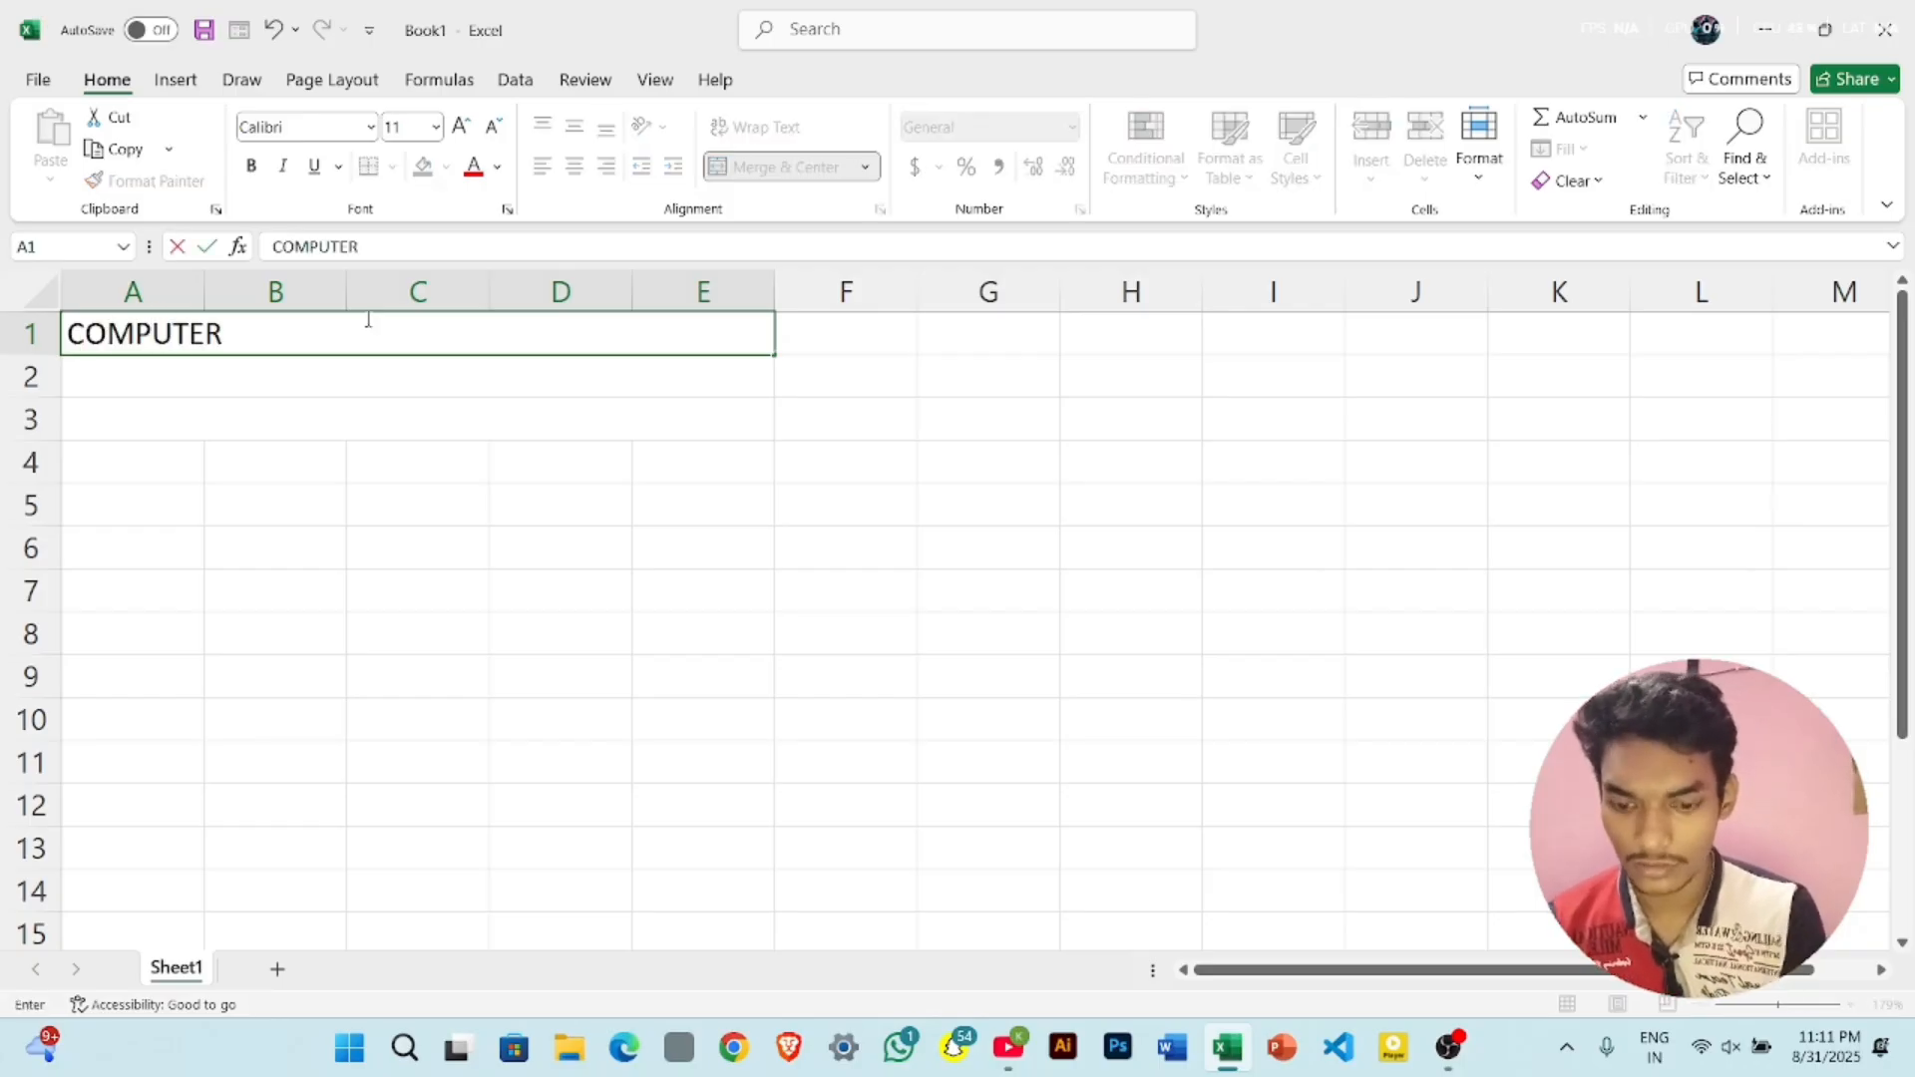
text( TECH)
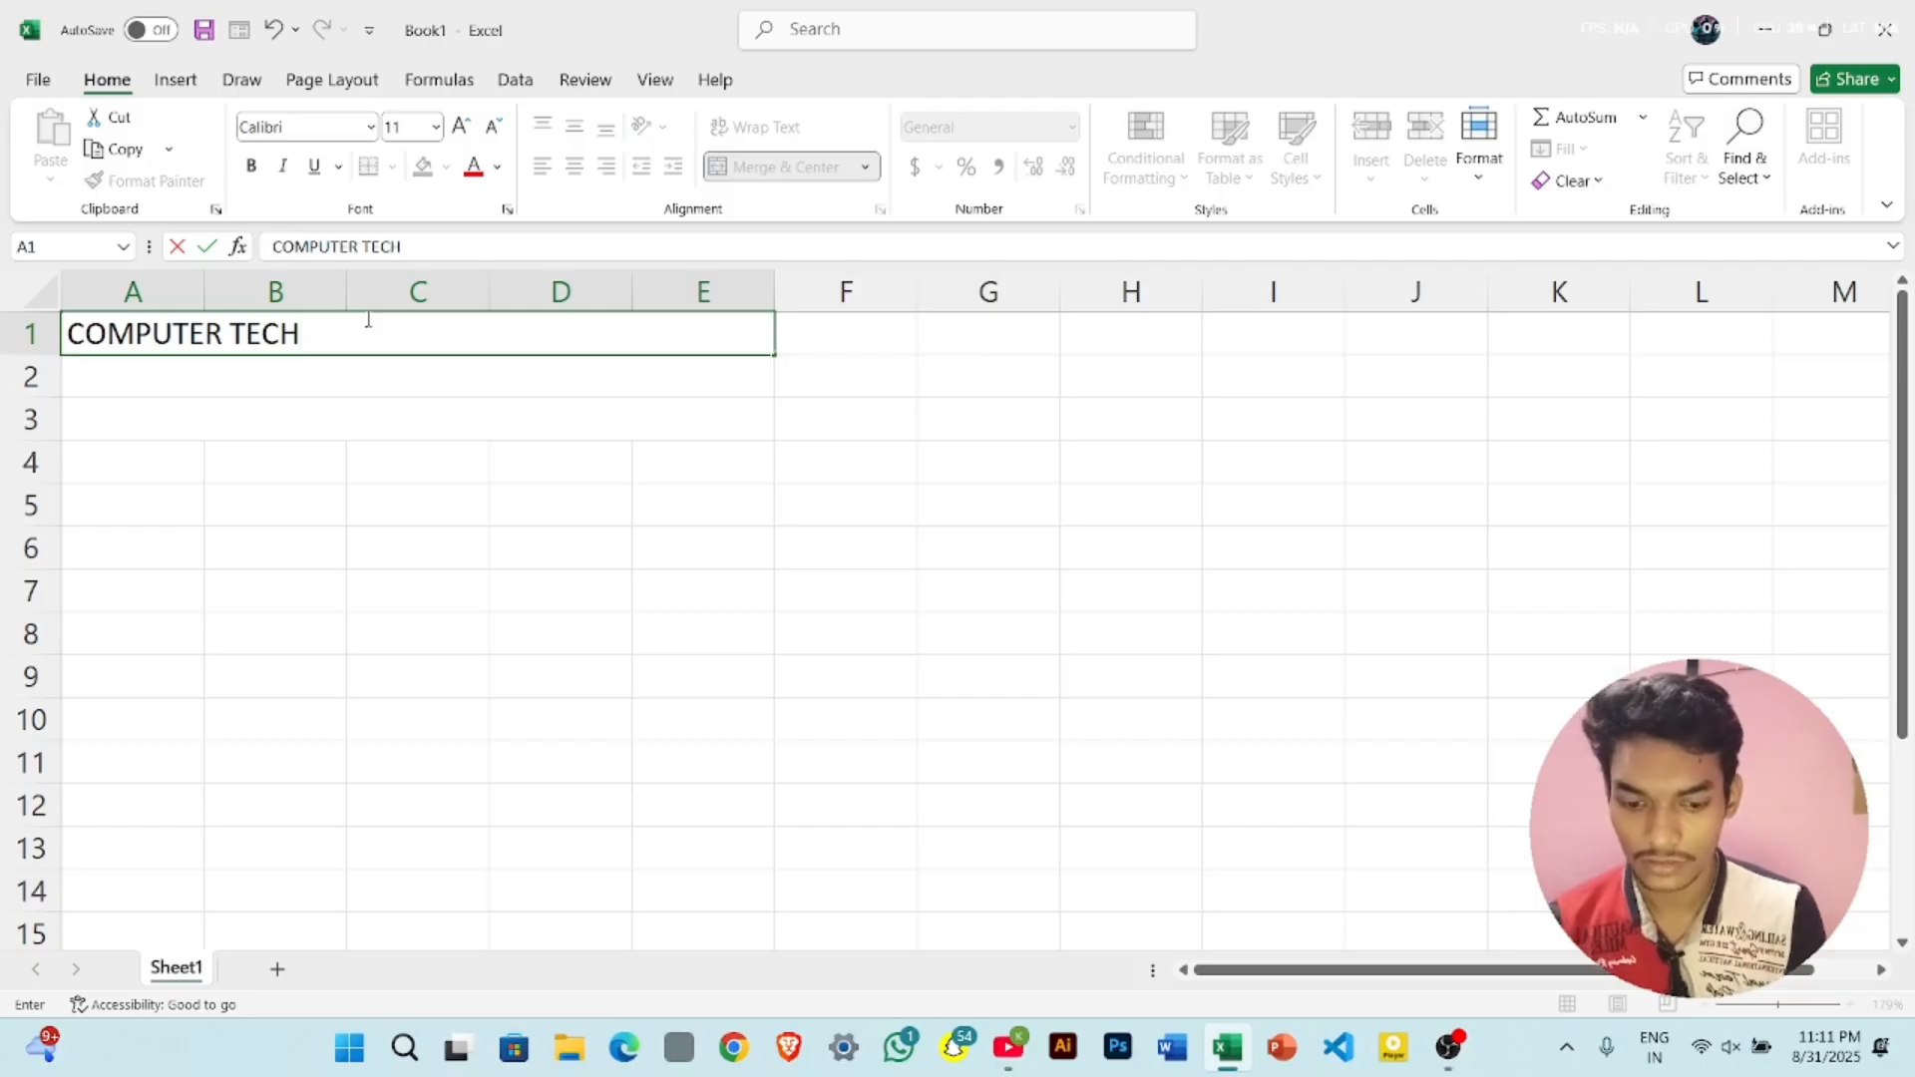
text( SHOP)
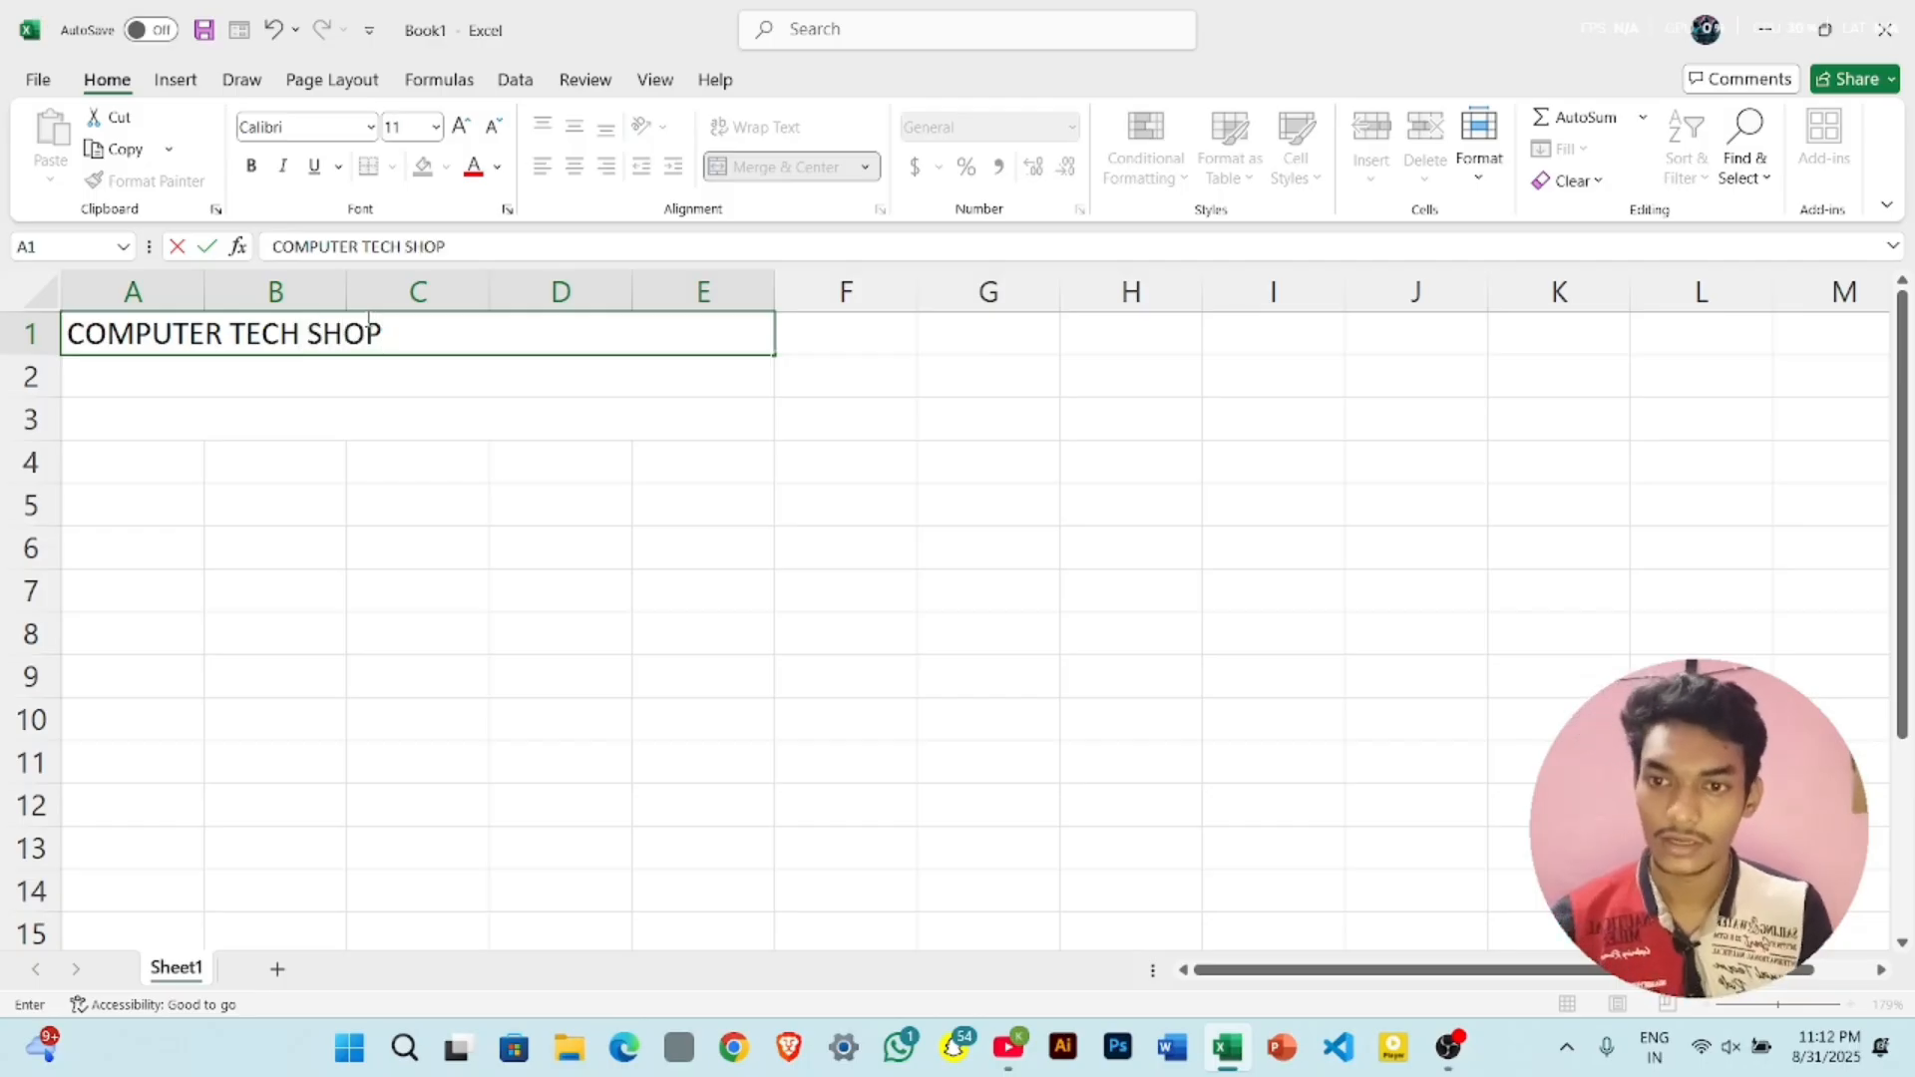
- Enter the label "Address:" with a capital A in the merged cell of row 2
click(291, 381)
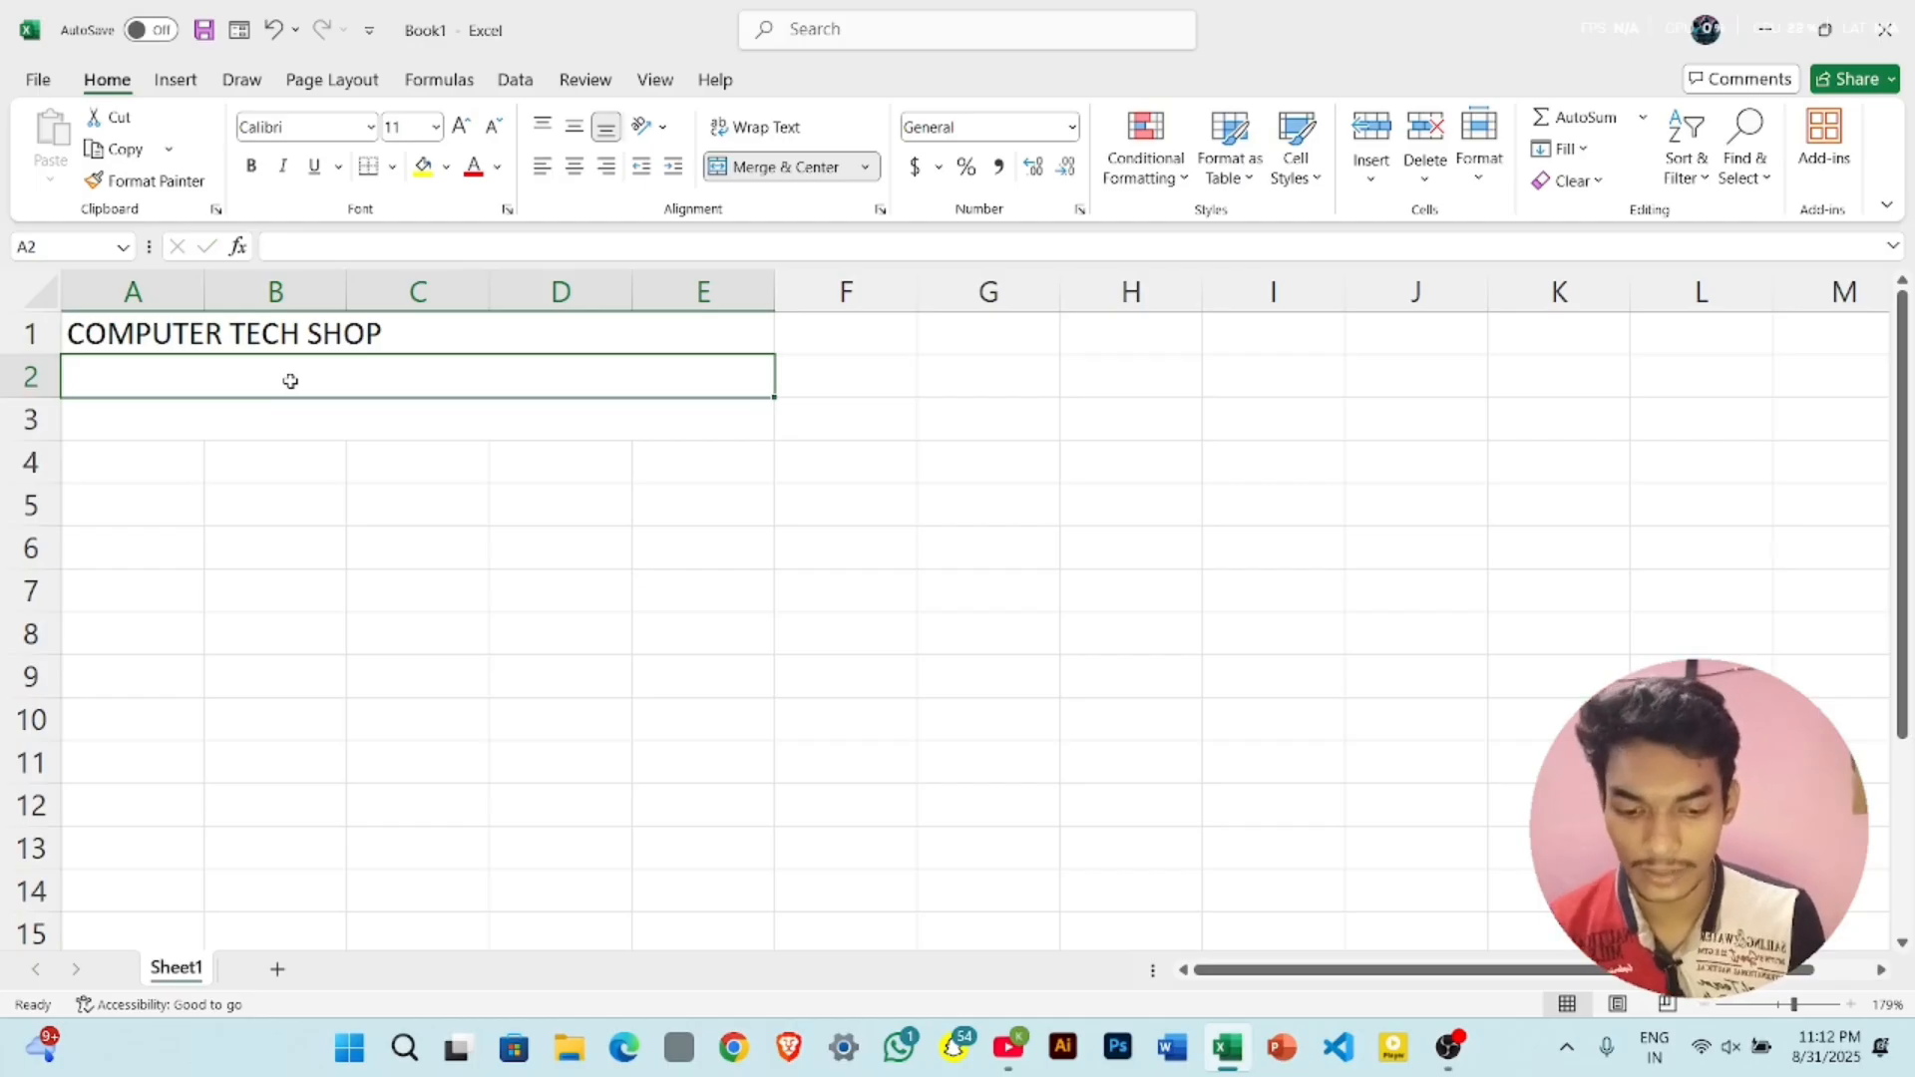
text(address)
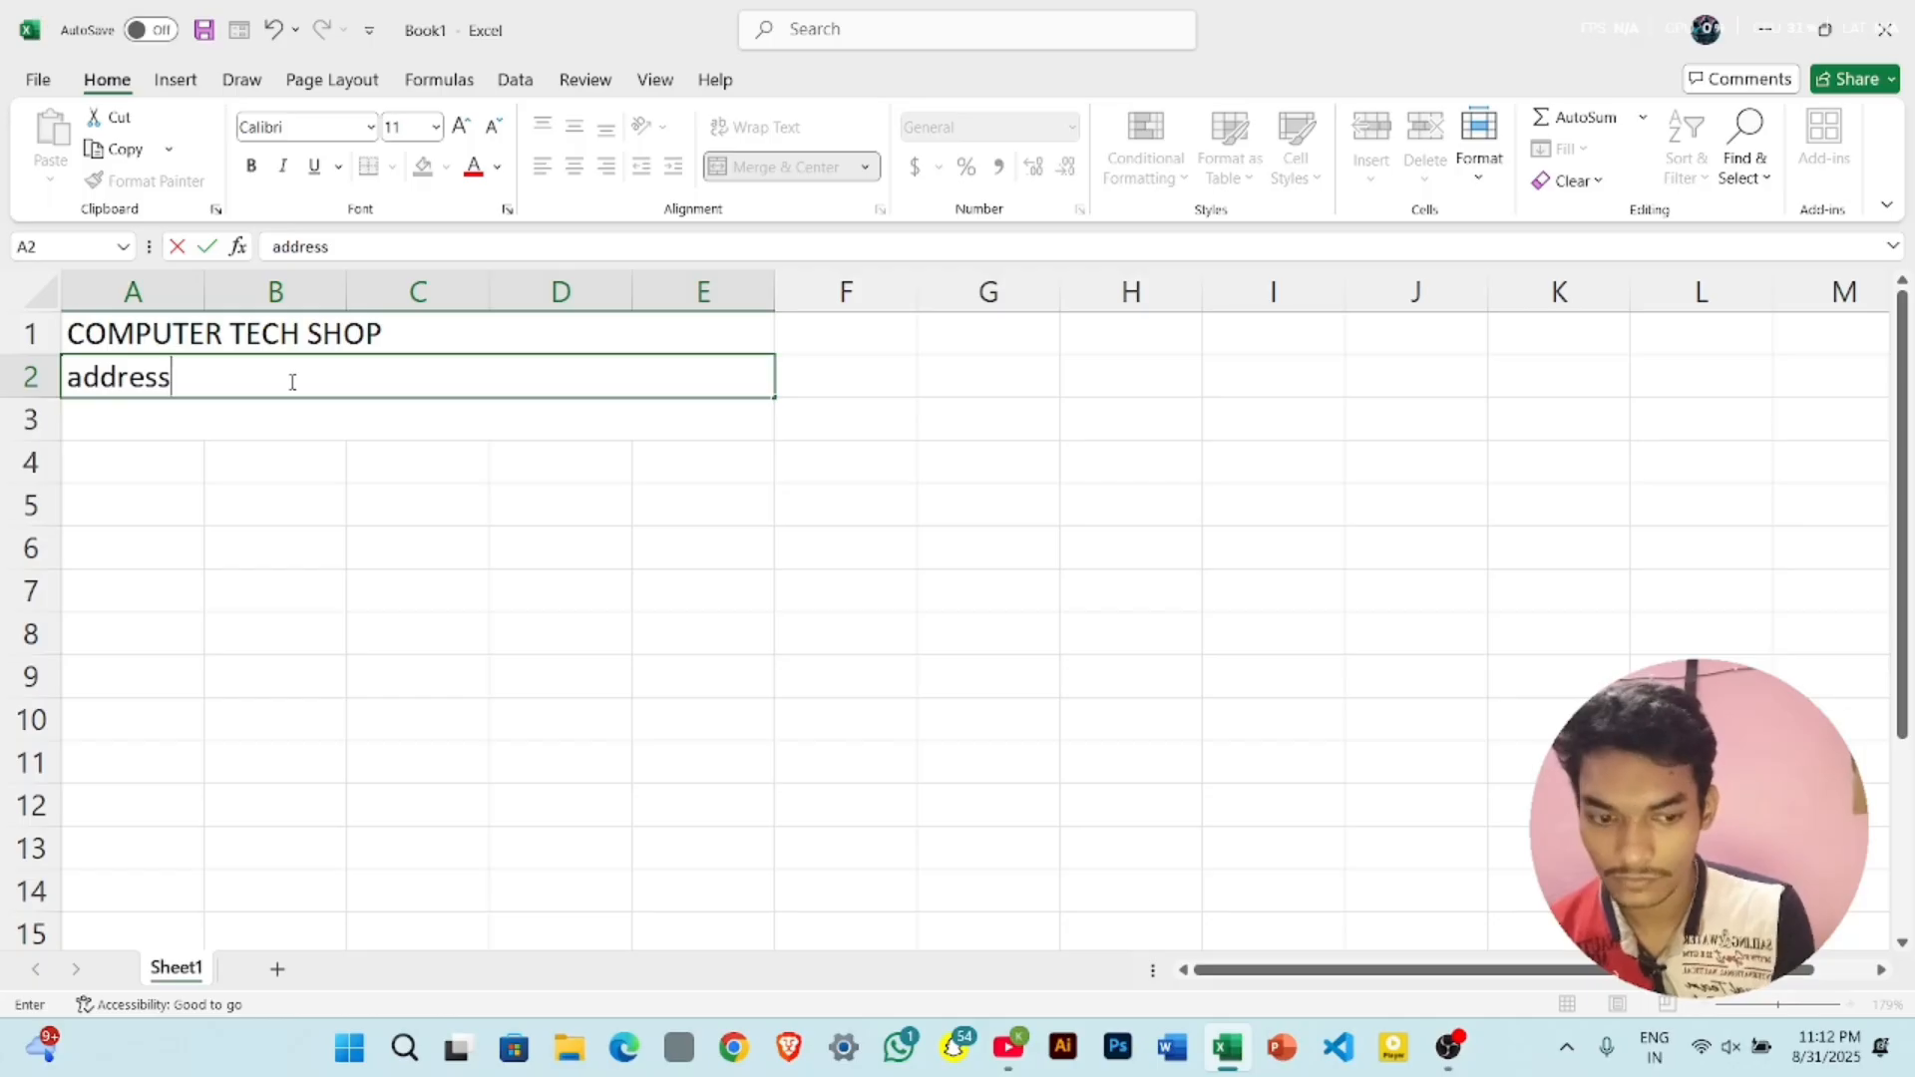
key(BackSpace)
key(BackSpace)
key(BackSpace)
key(BackSpace)
key(BackSpace)
key(BackSpace)
key(BackSpace)
text(A)
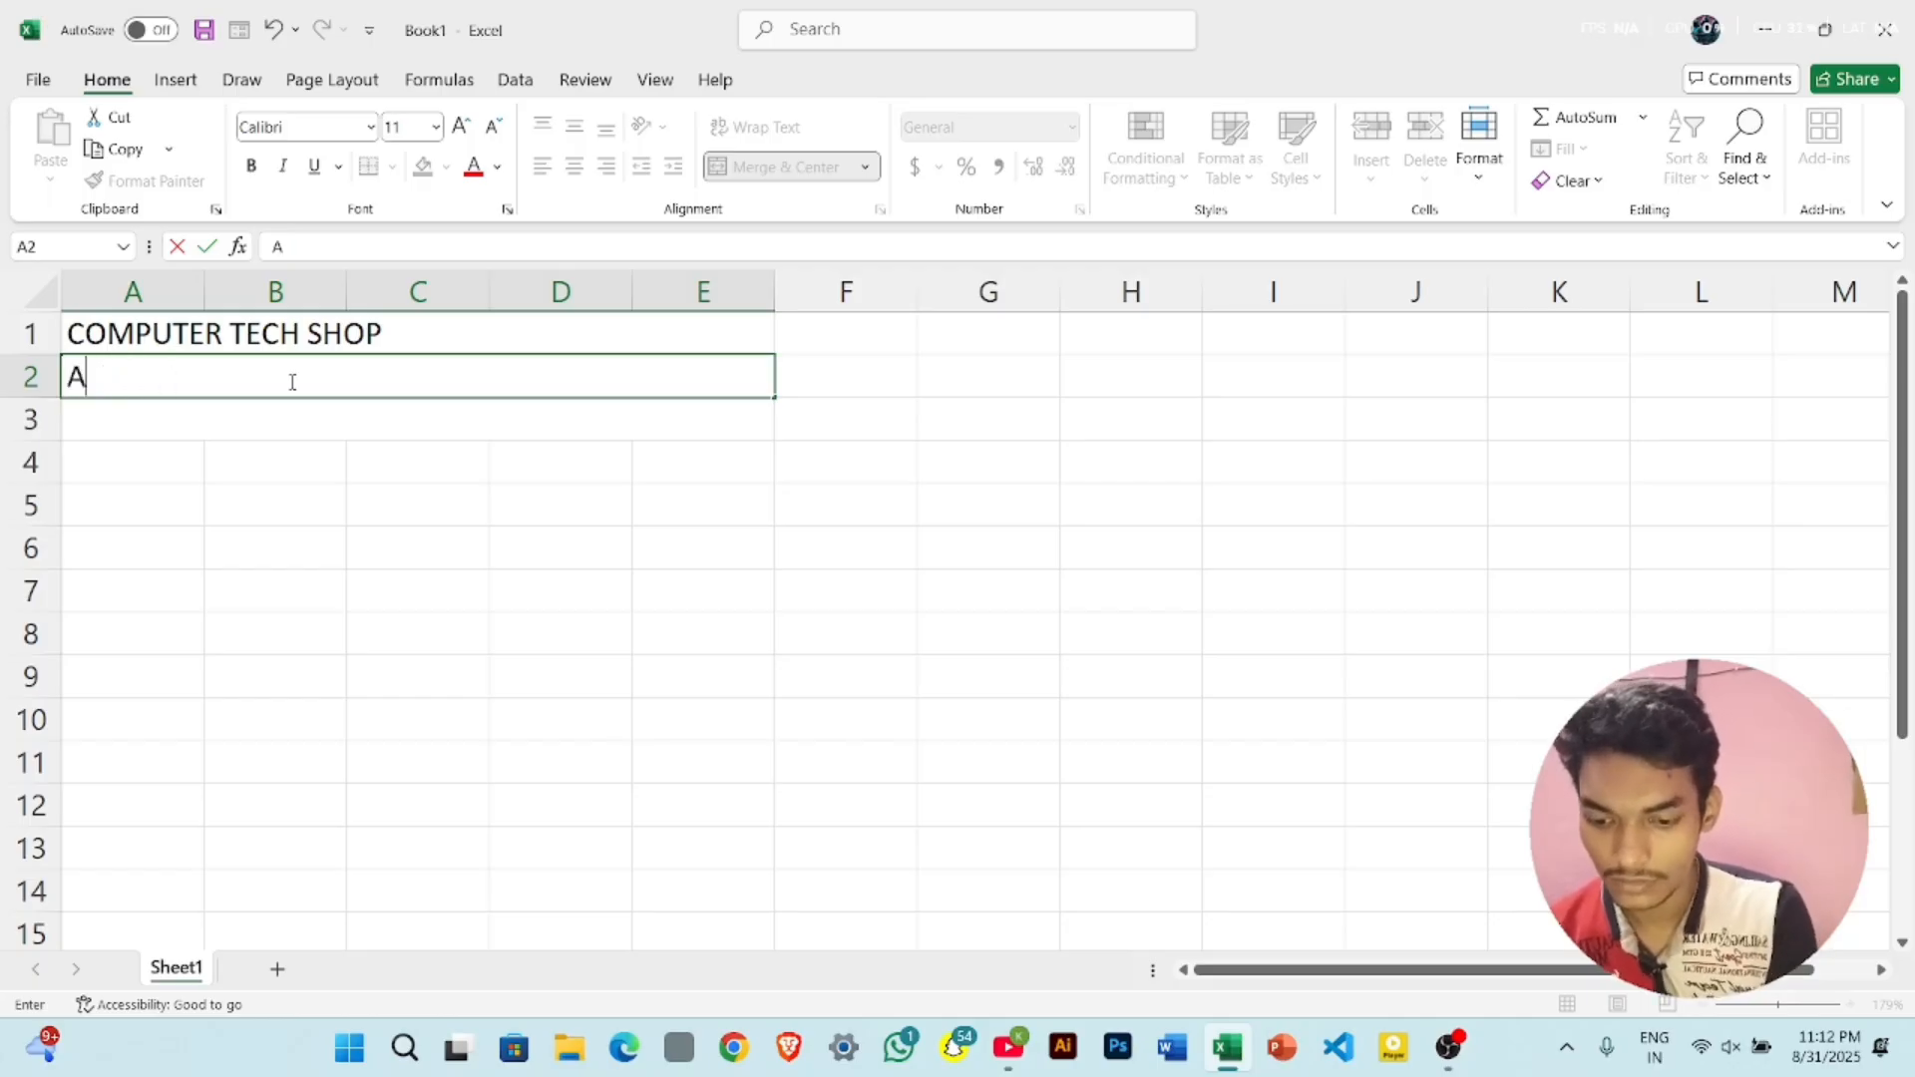
text(ddress)
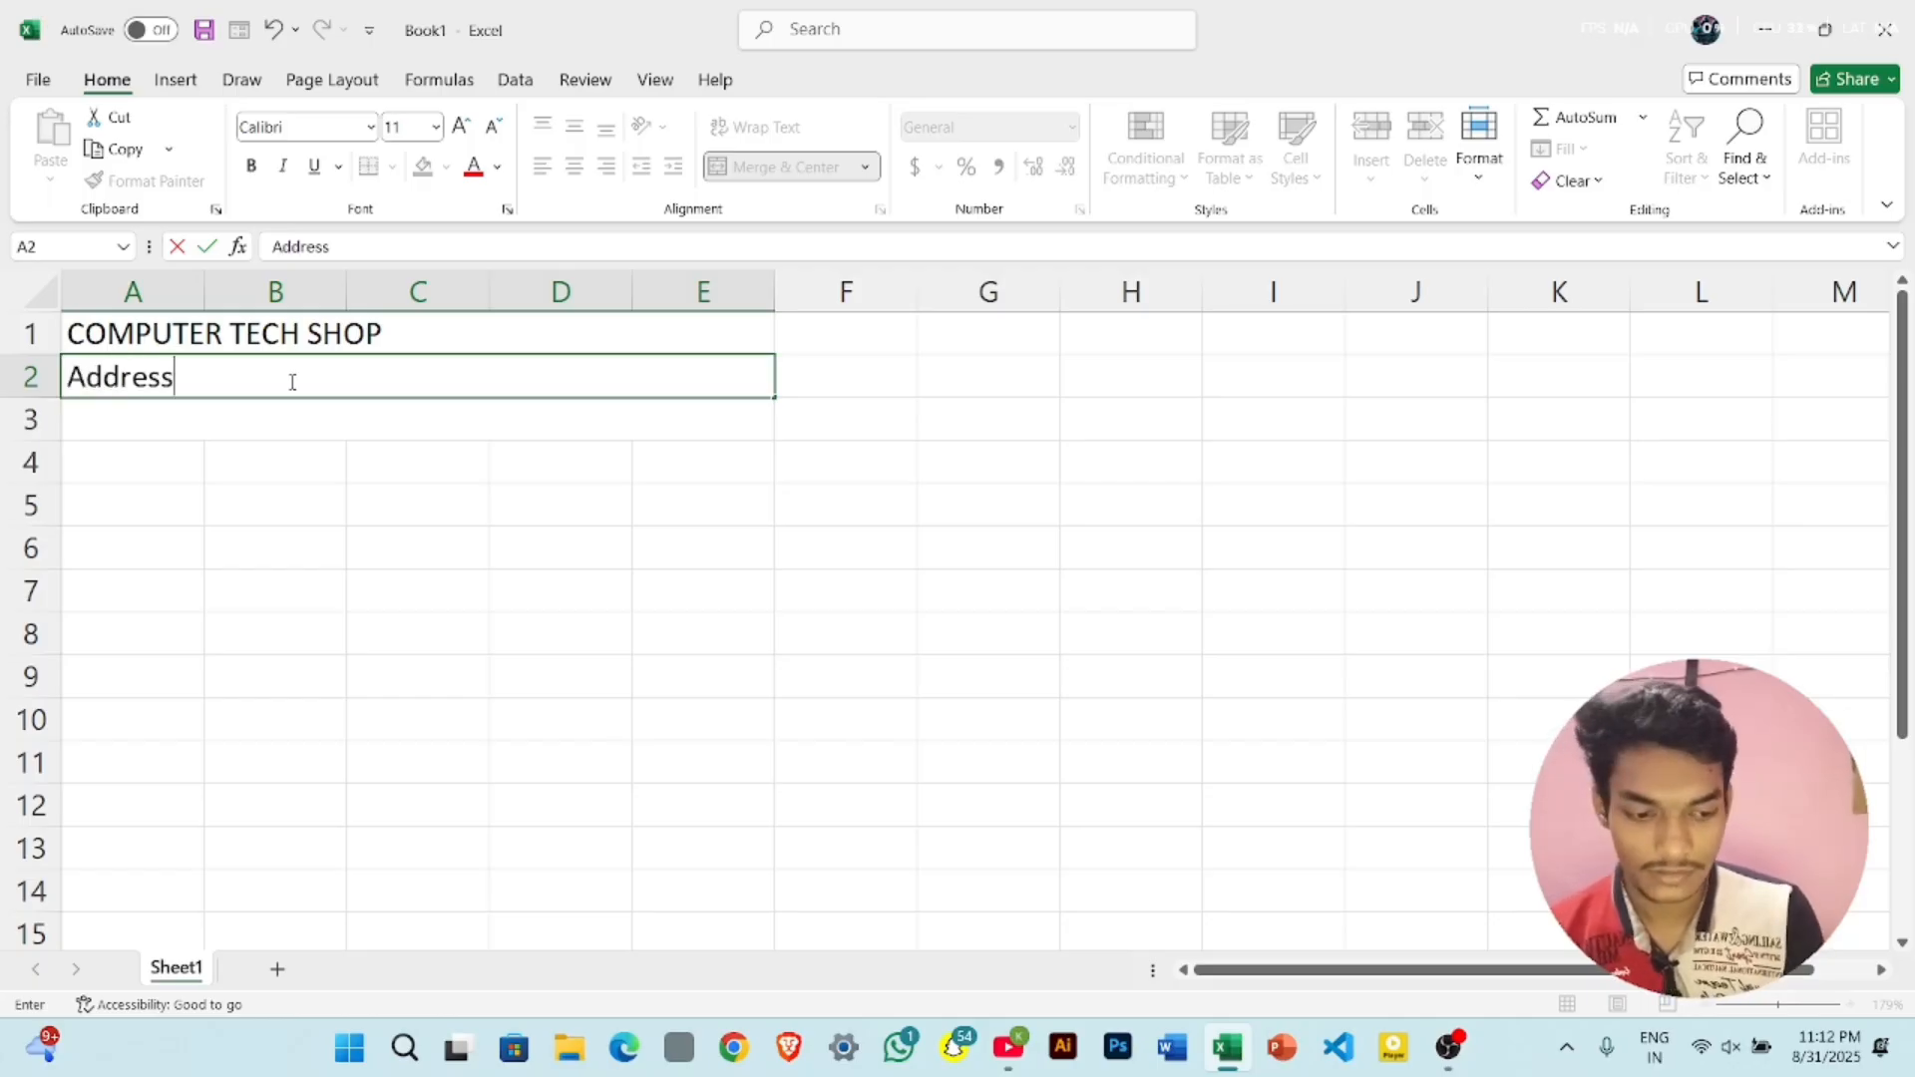
text(:)
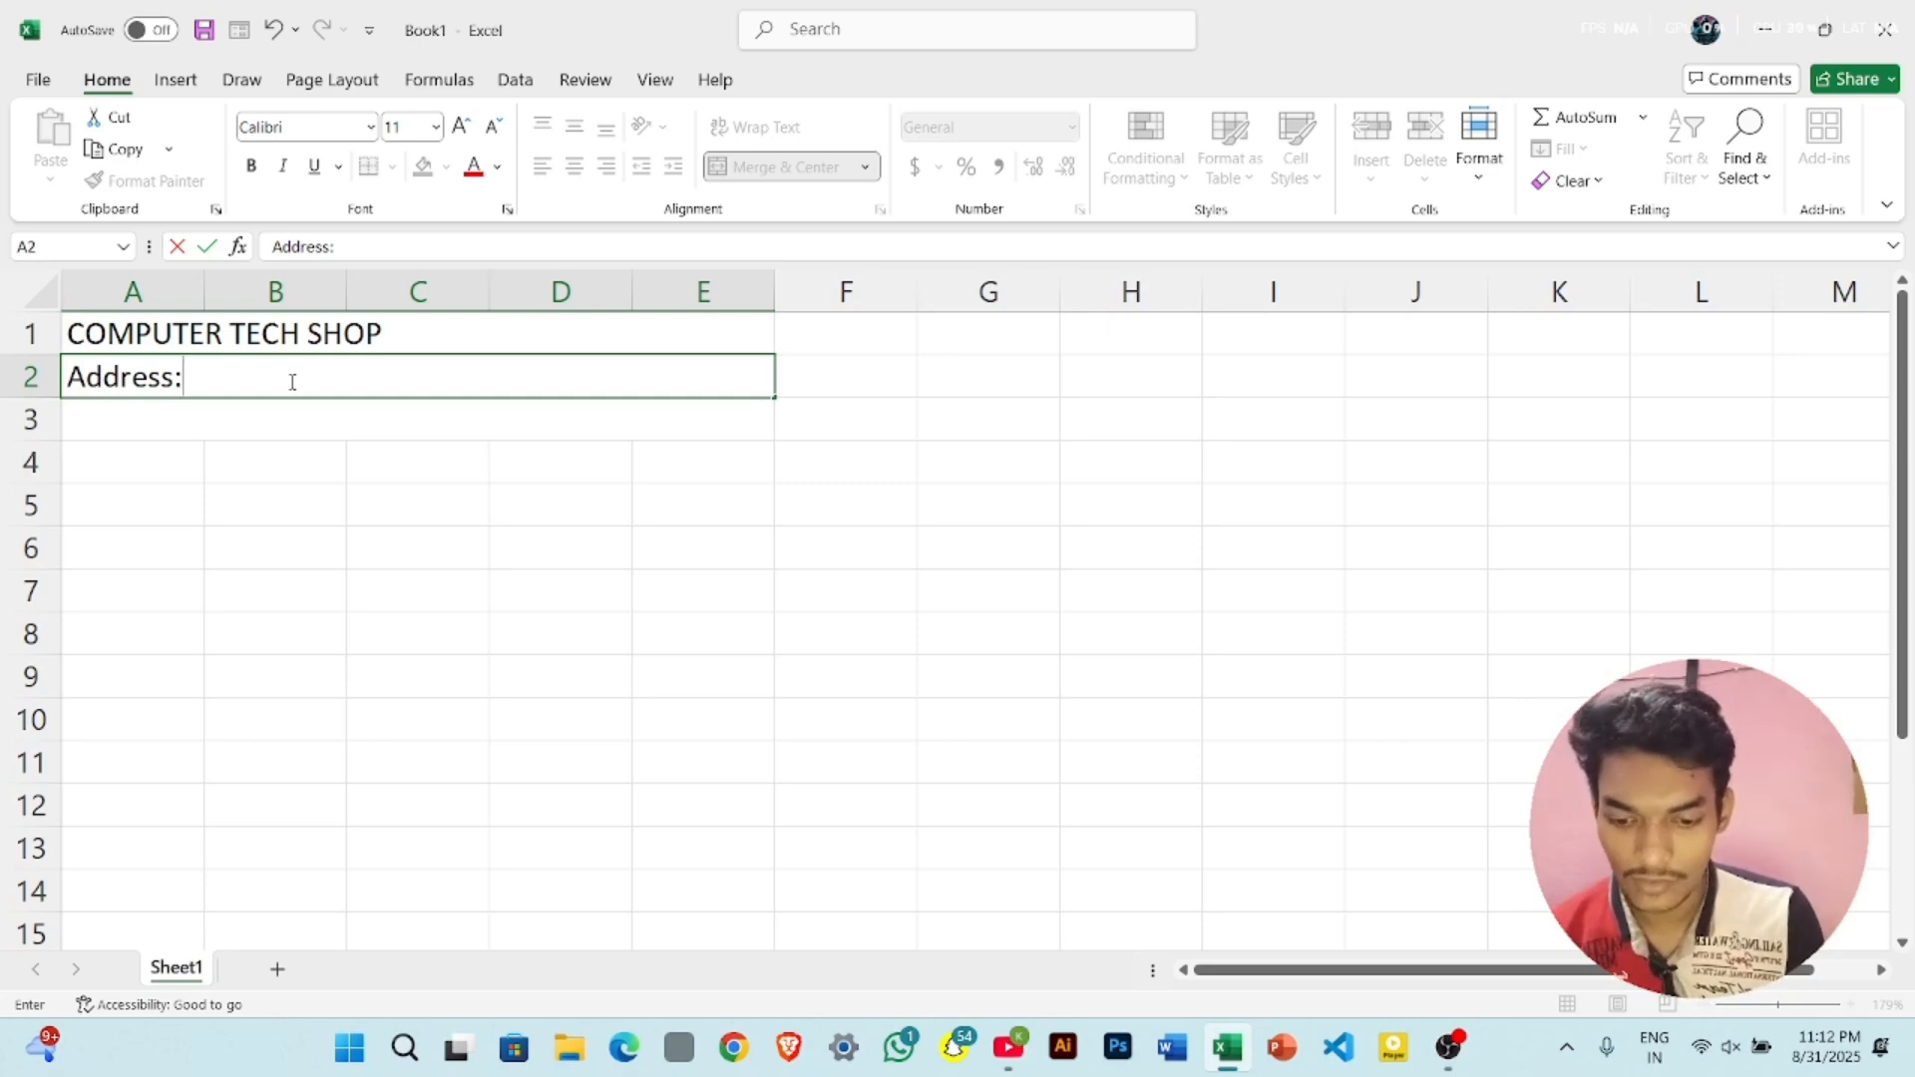
- Add the shop's street area and locality, separated by a comma, after the address label in row 2
text(Regar)
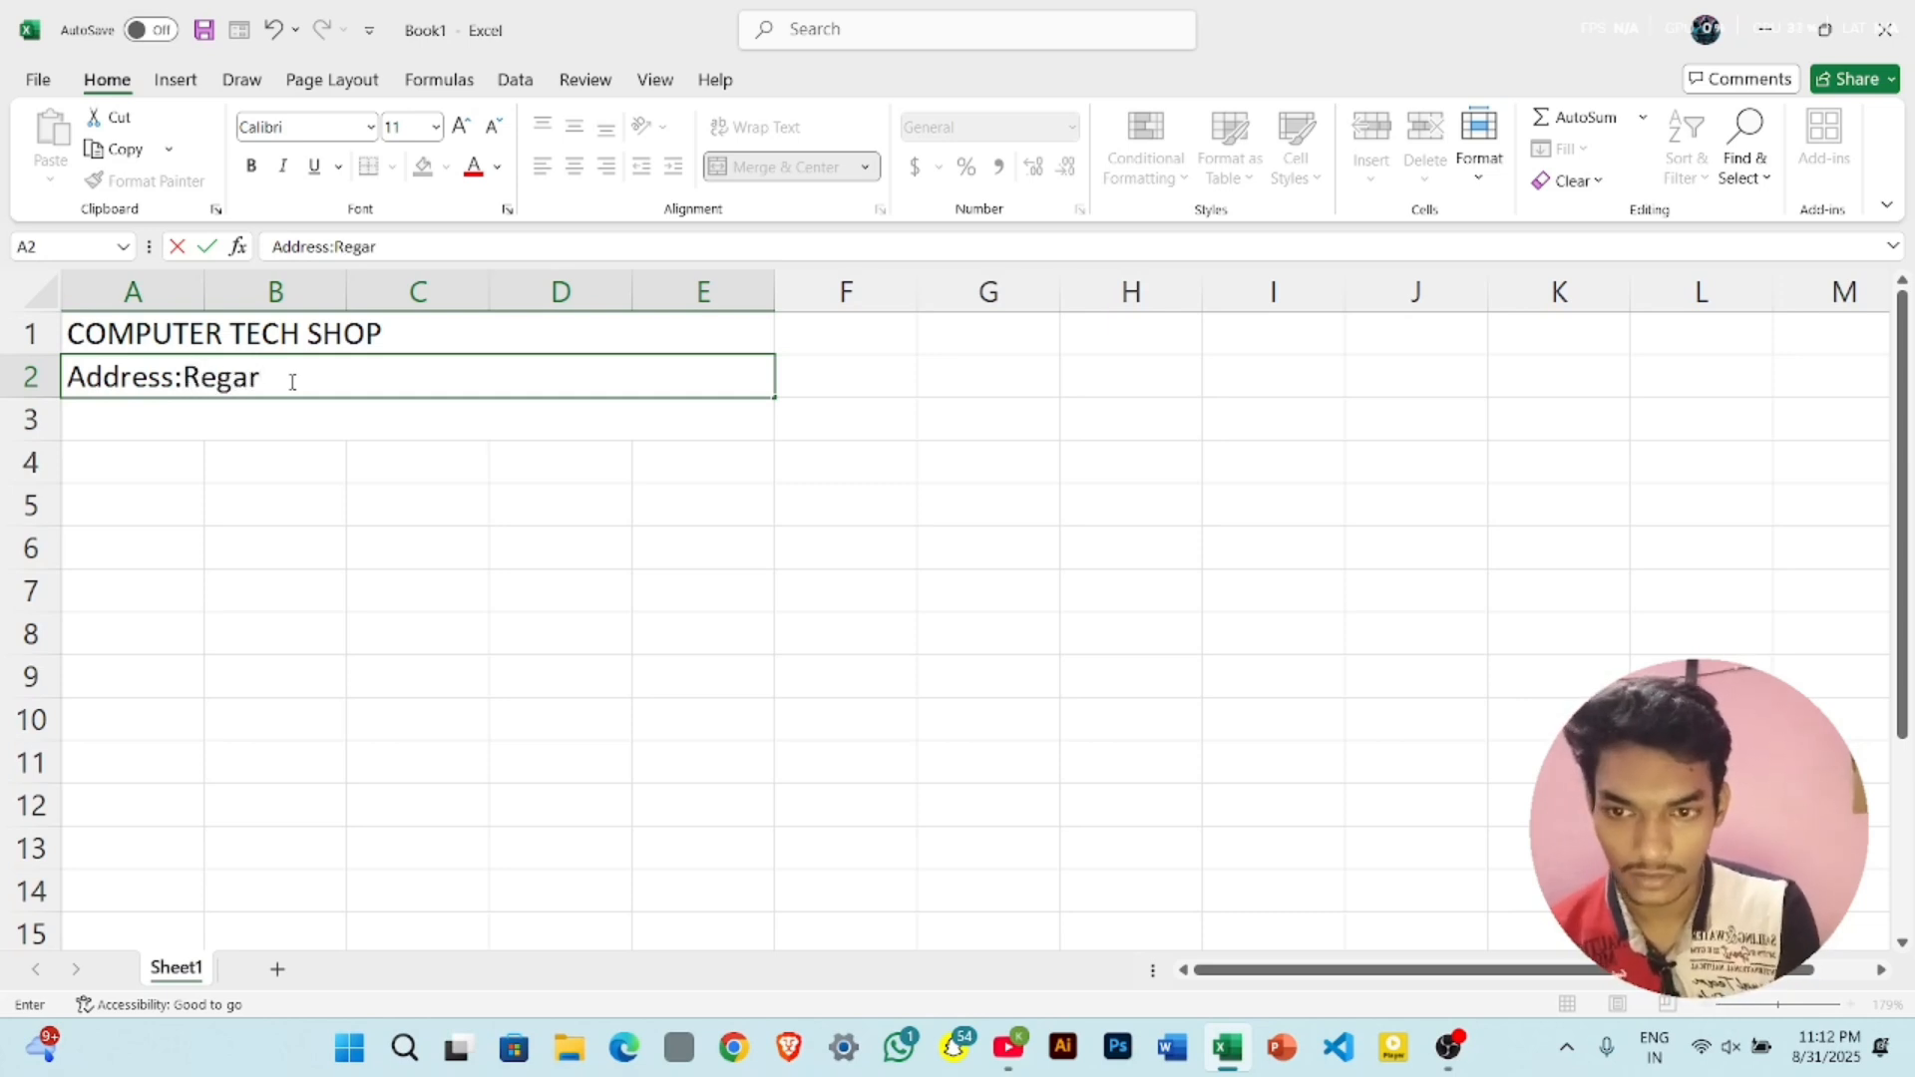
text( Pura)
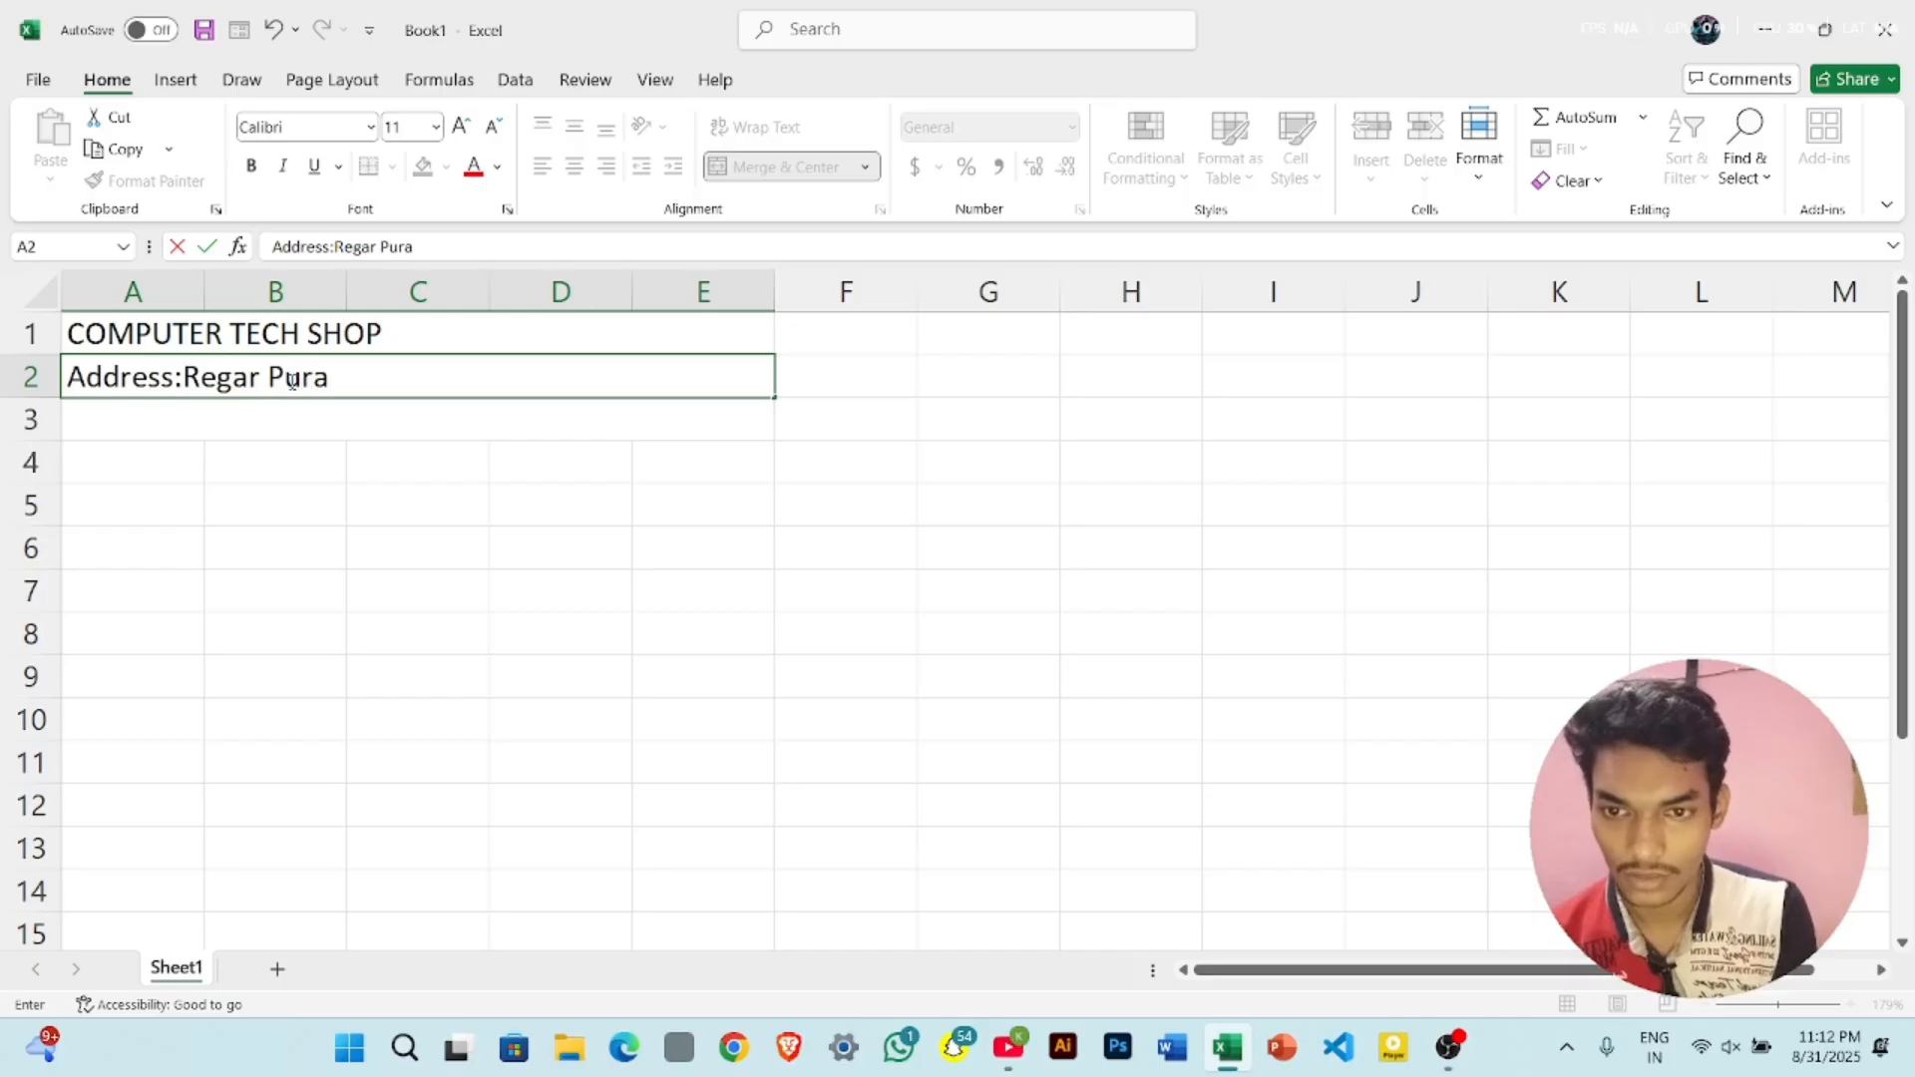
text(,Kar)
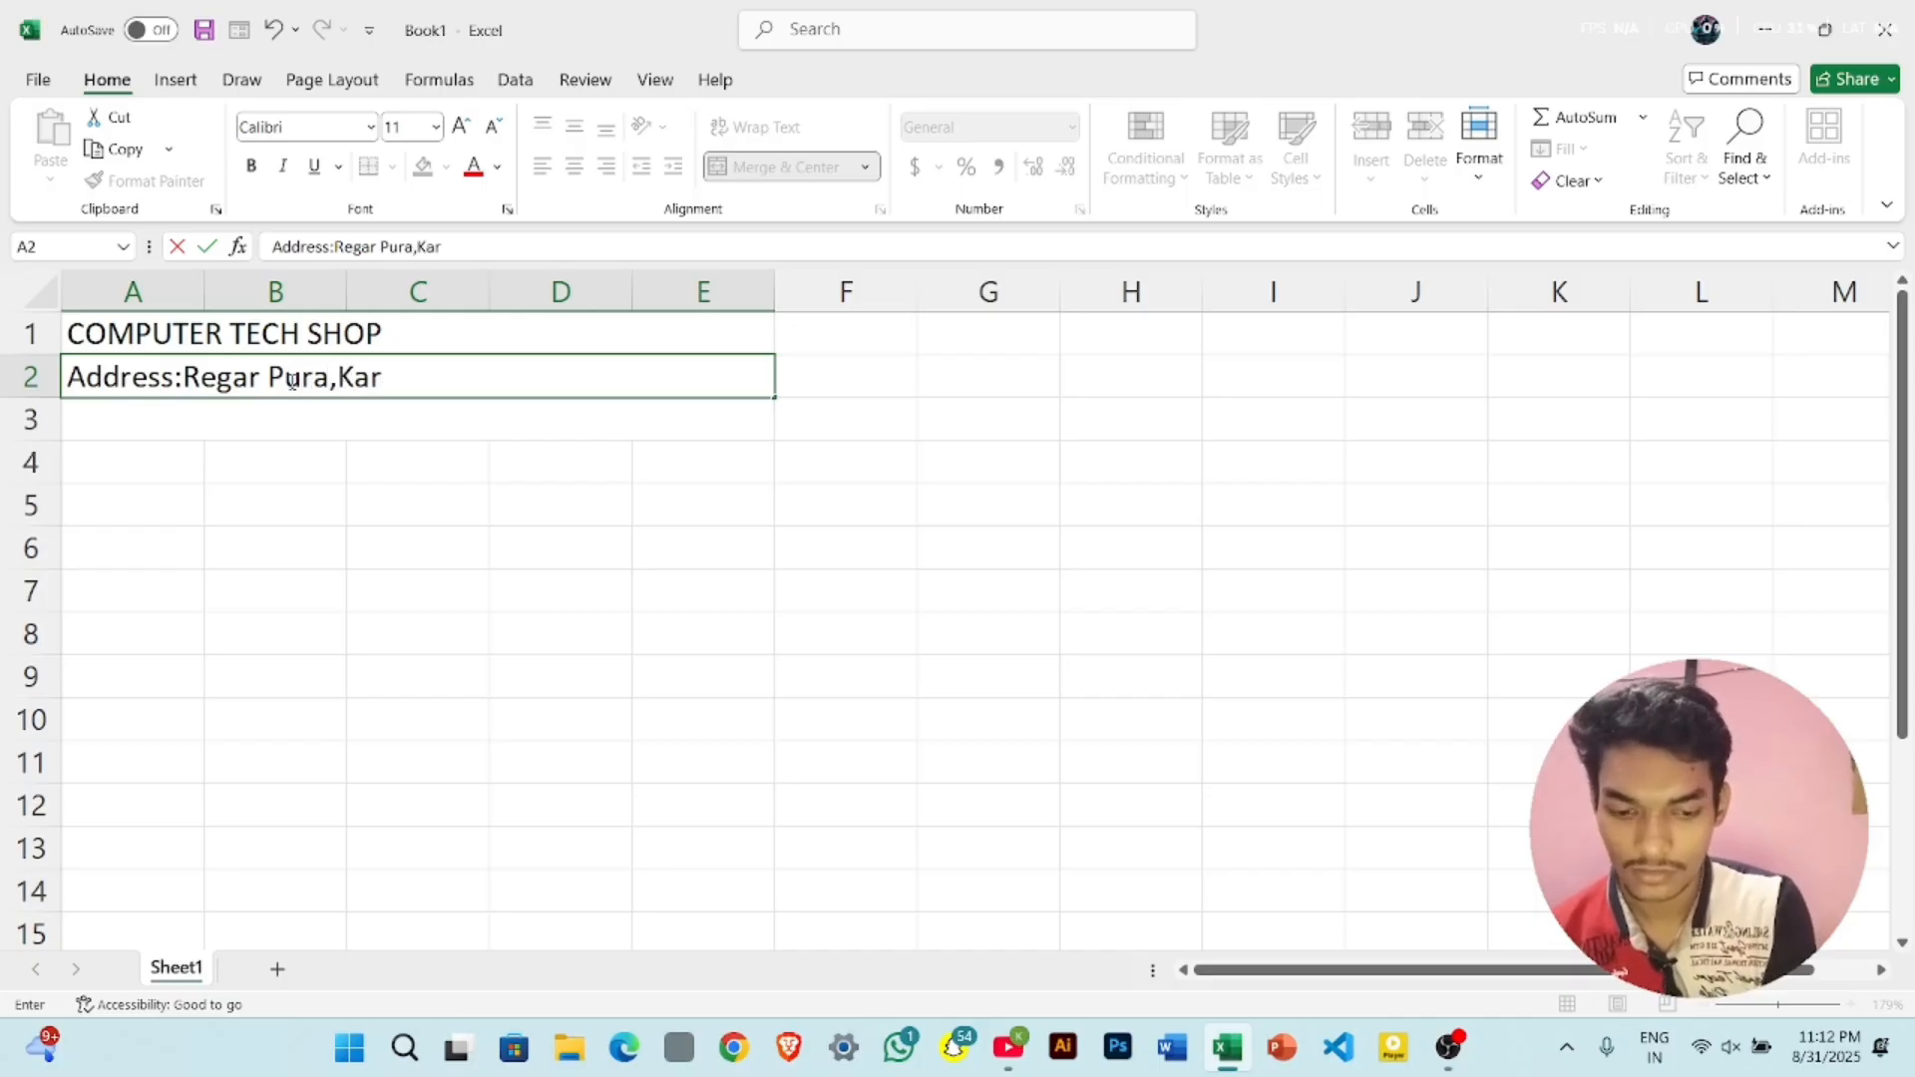
text(ol Bgh)
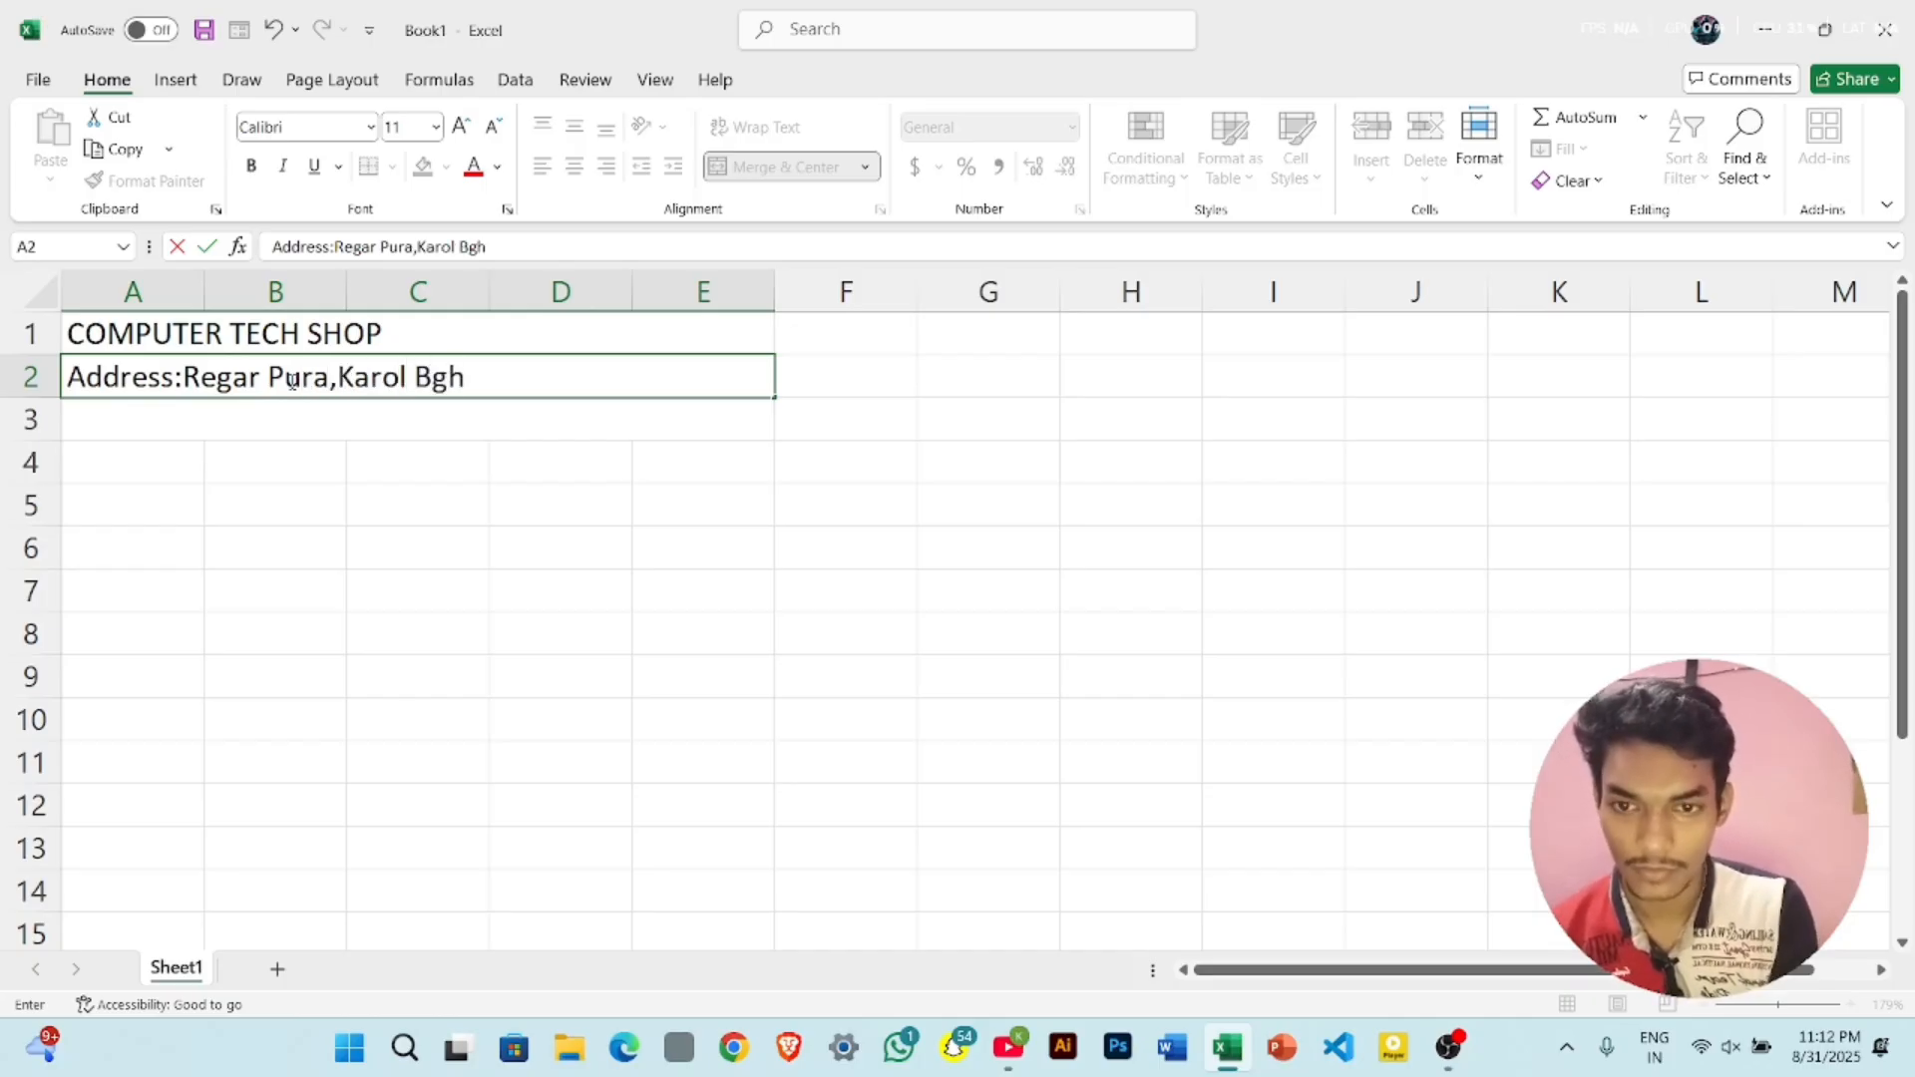
key(BackSpace)
key(BackSpace)
text(agh,)
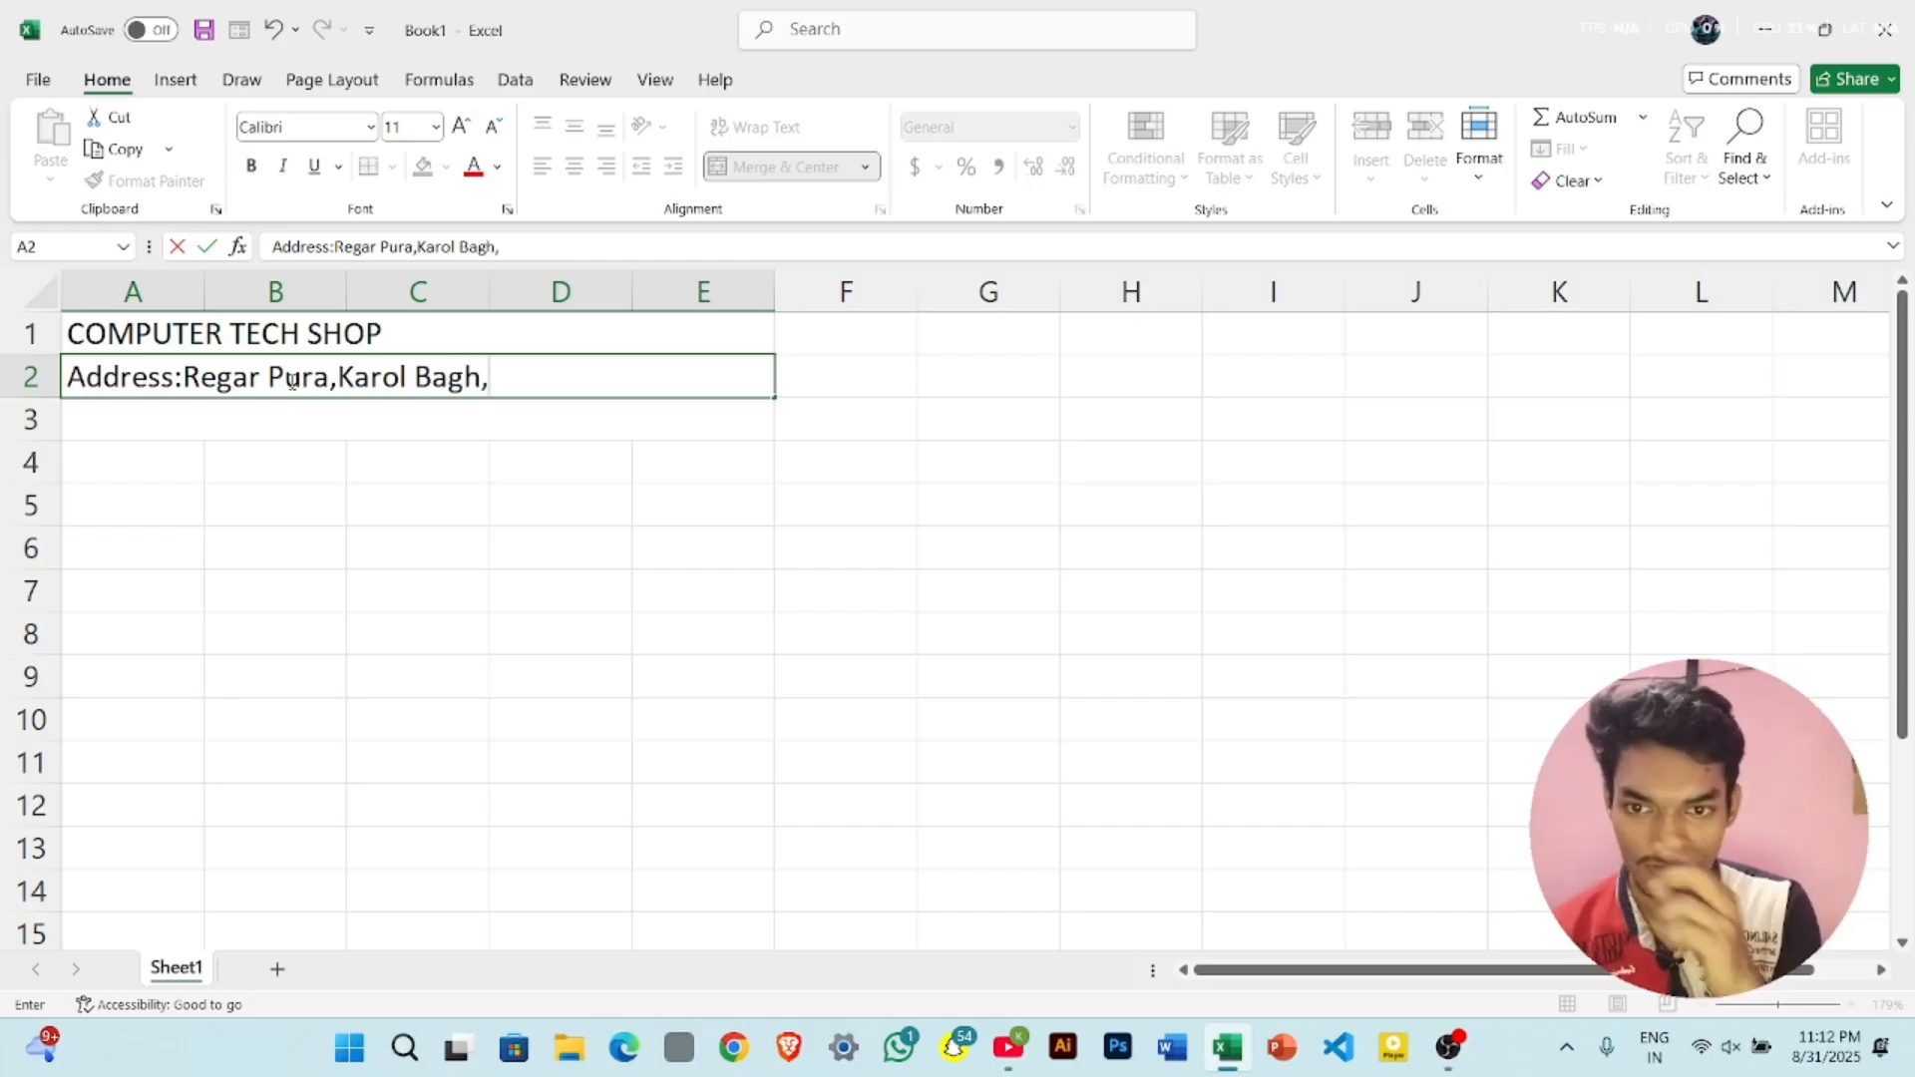
key(BackSpace)
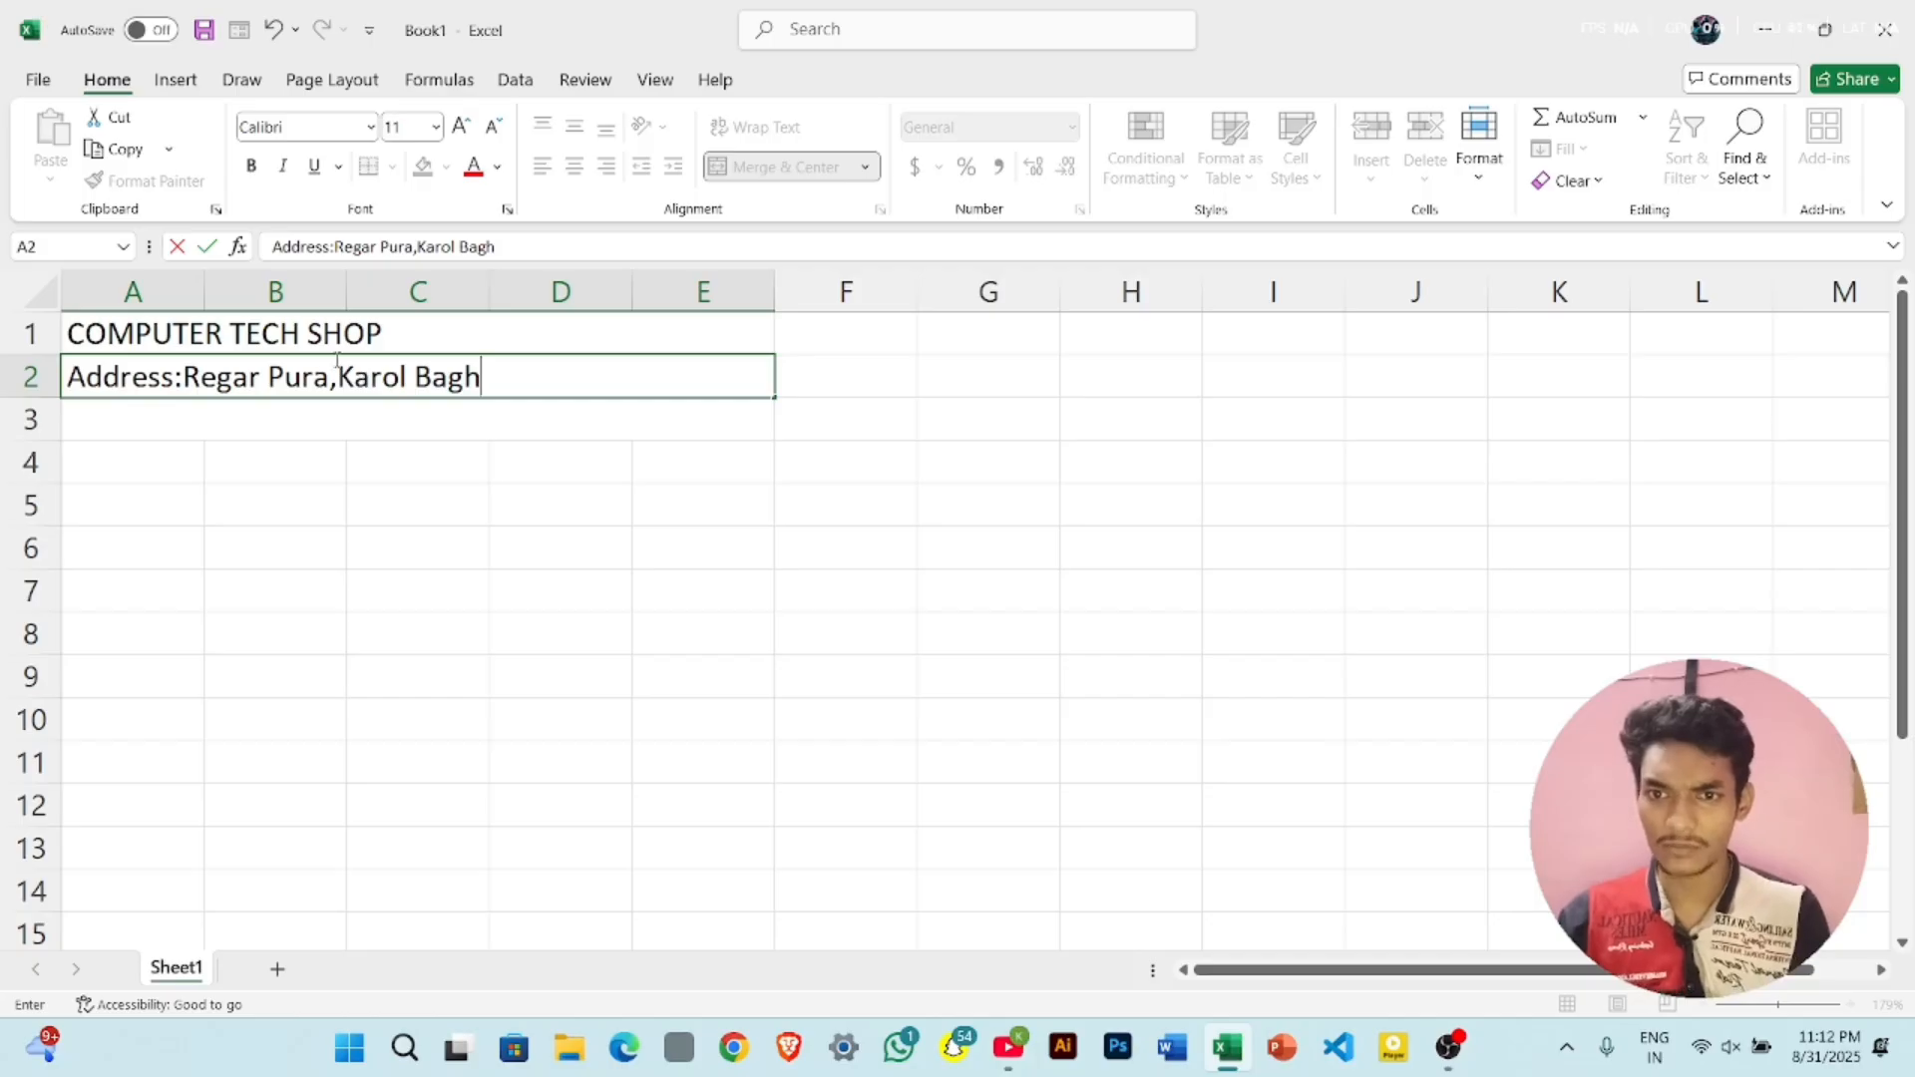
click(578, 412)
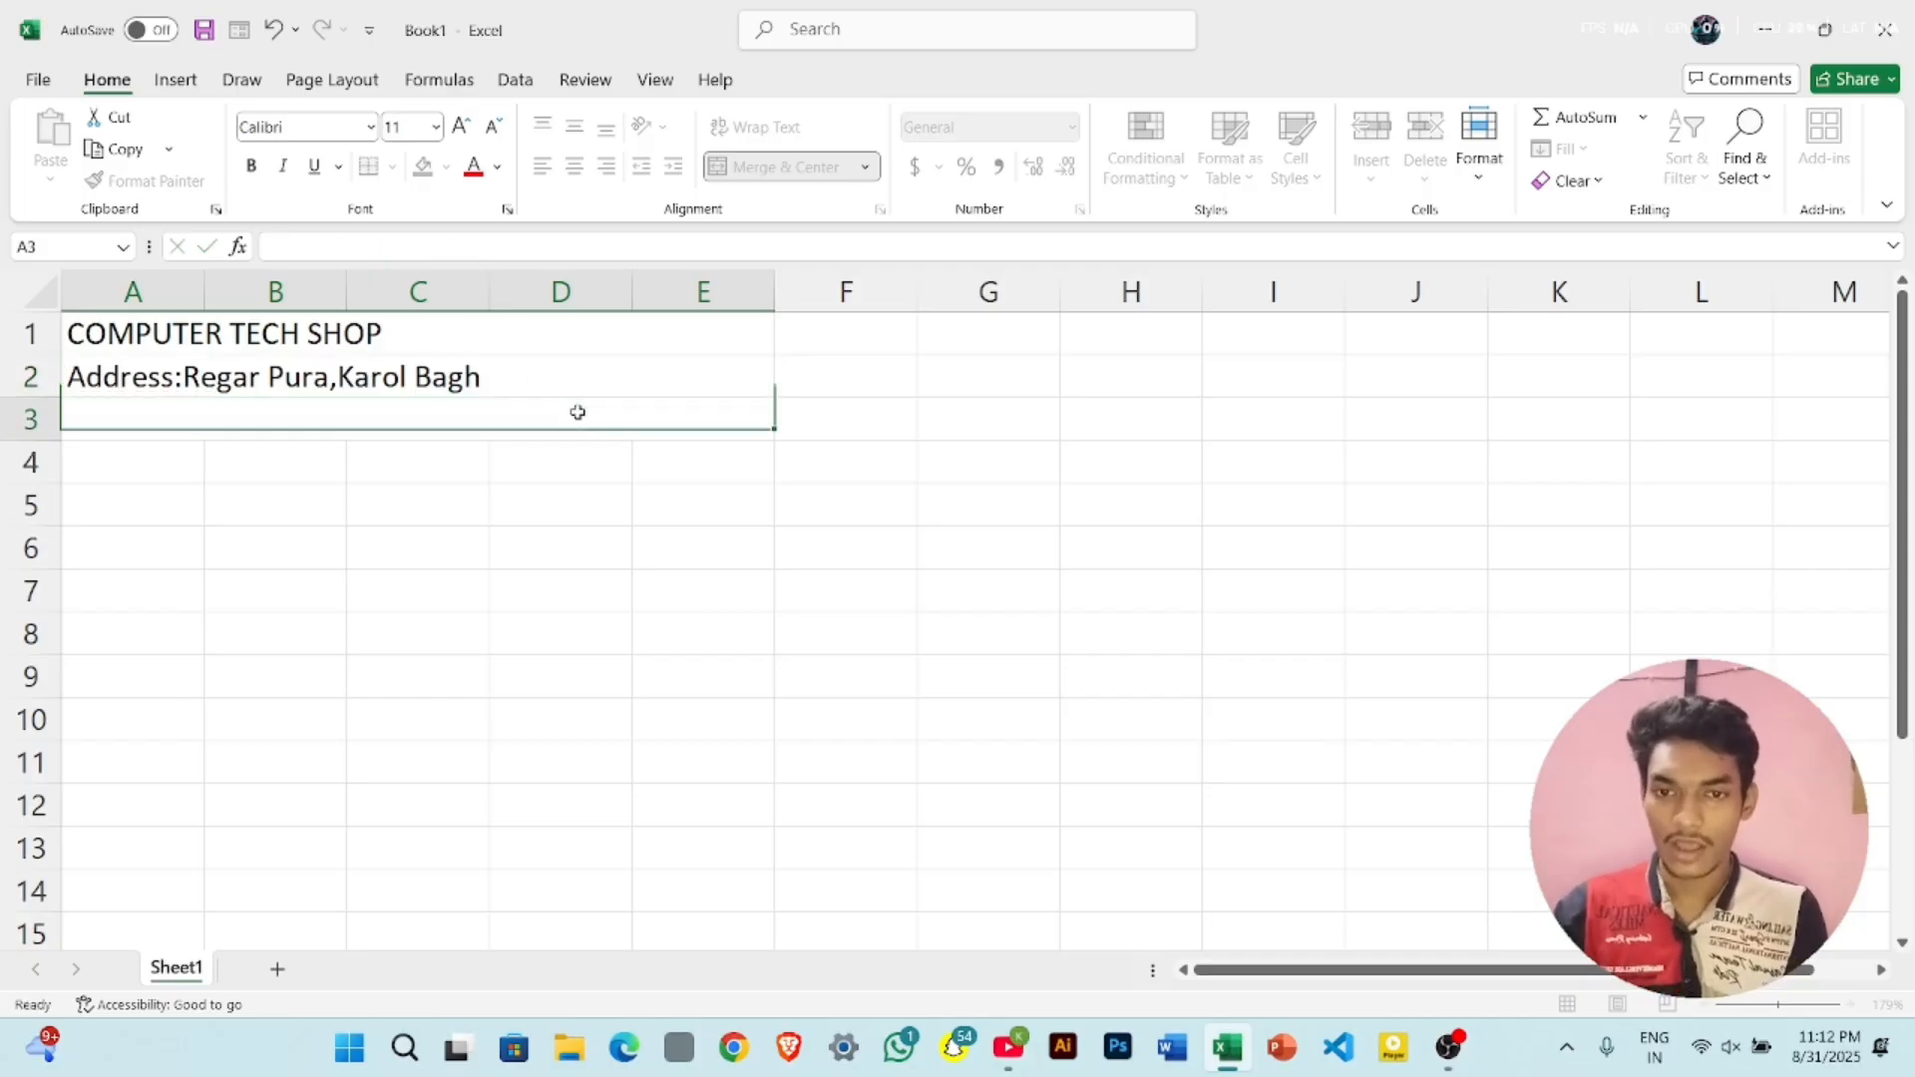
- Append a comma, the city name and its area number to the end of the shop address in row 2
click(561, 382)
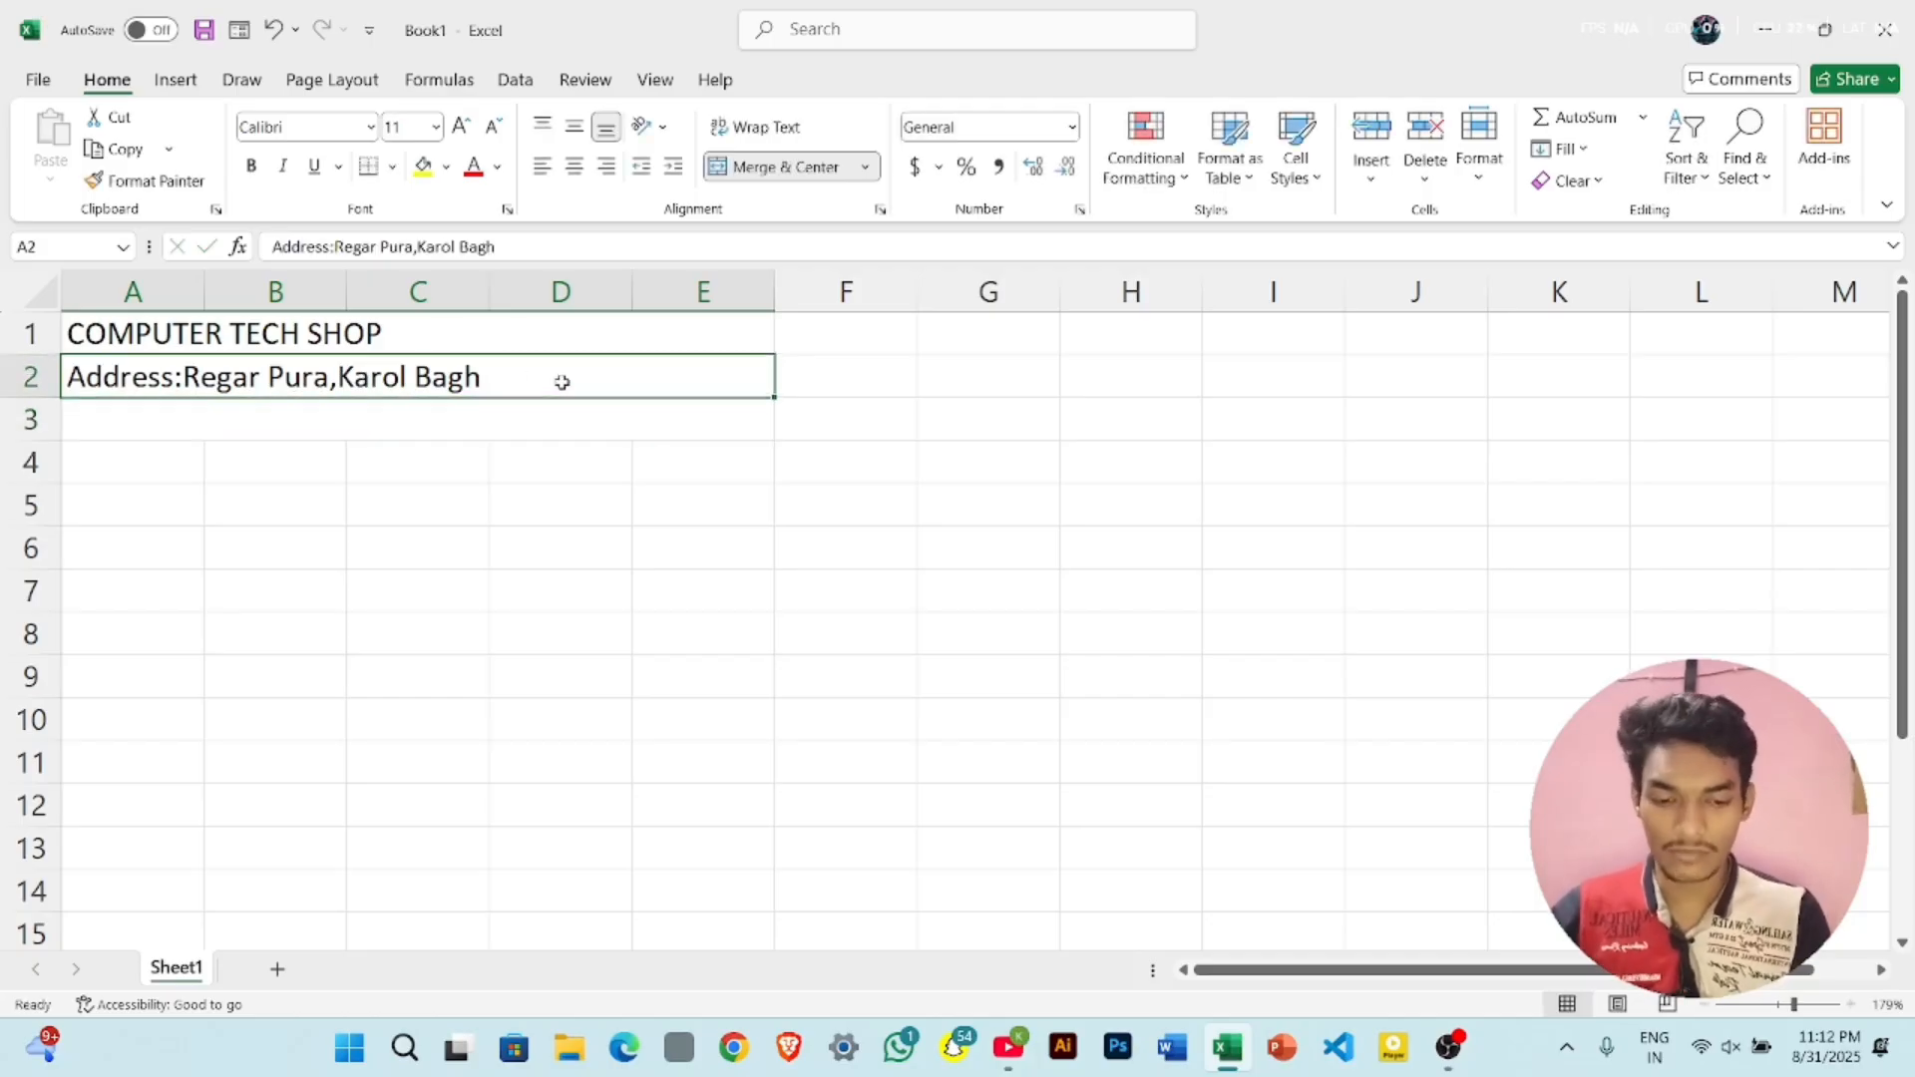
double_click(561, 382)
text(,)
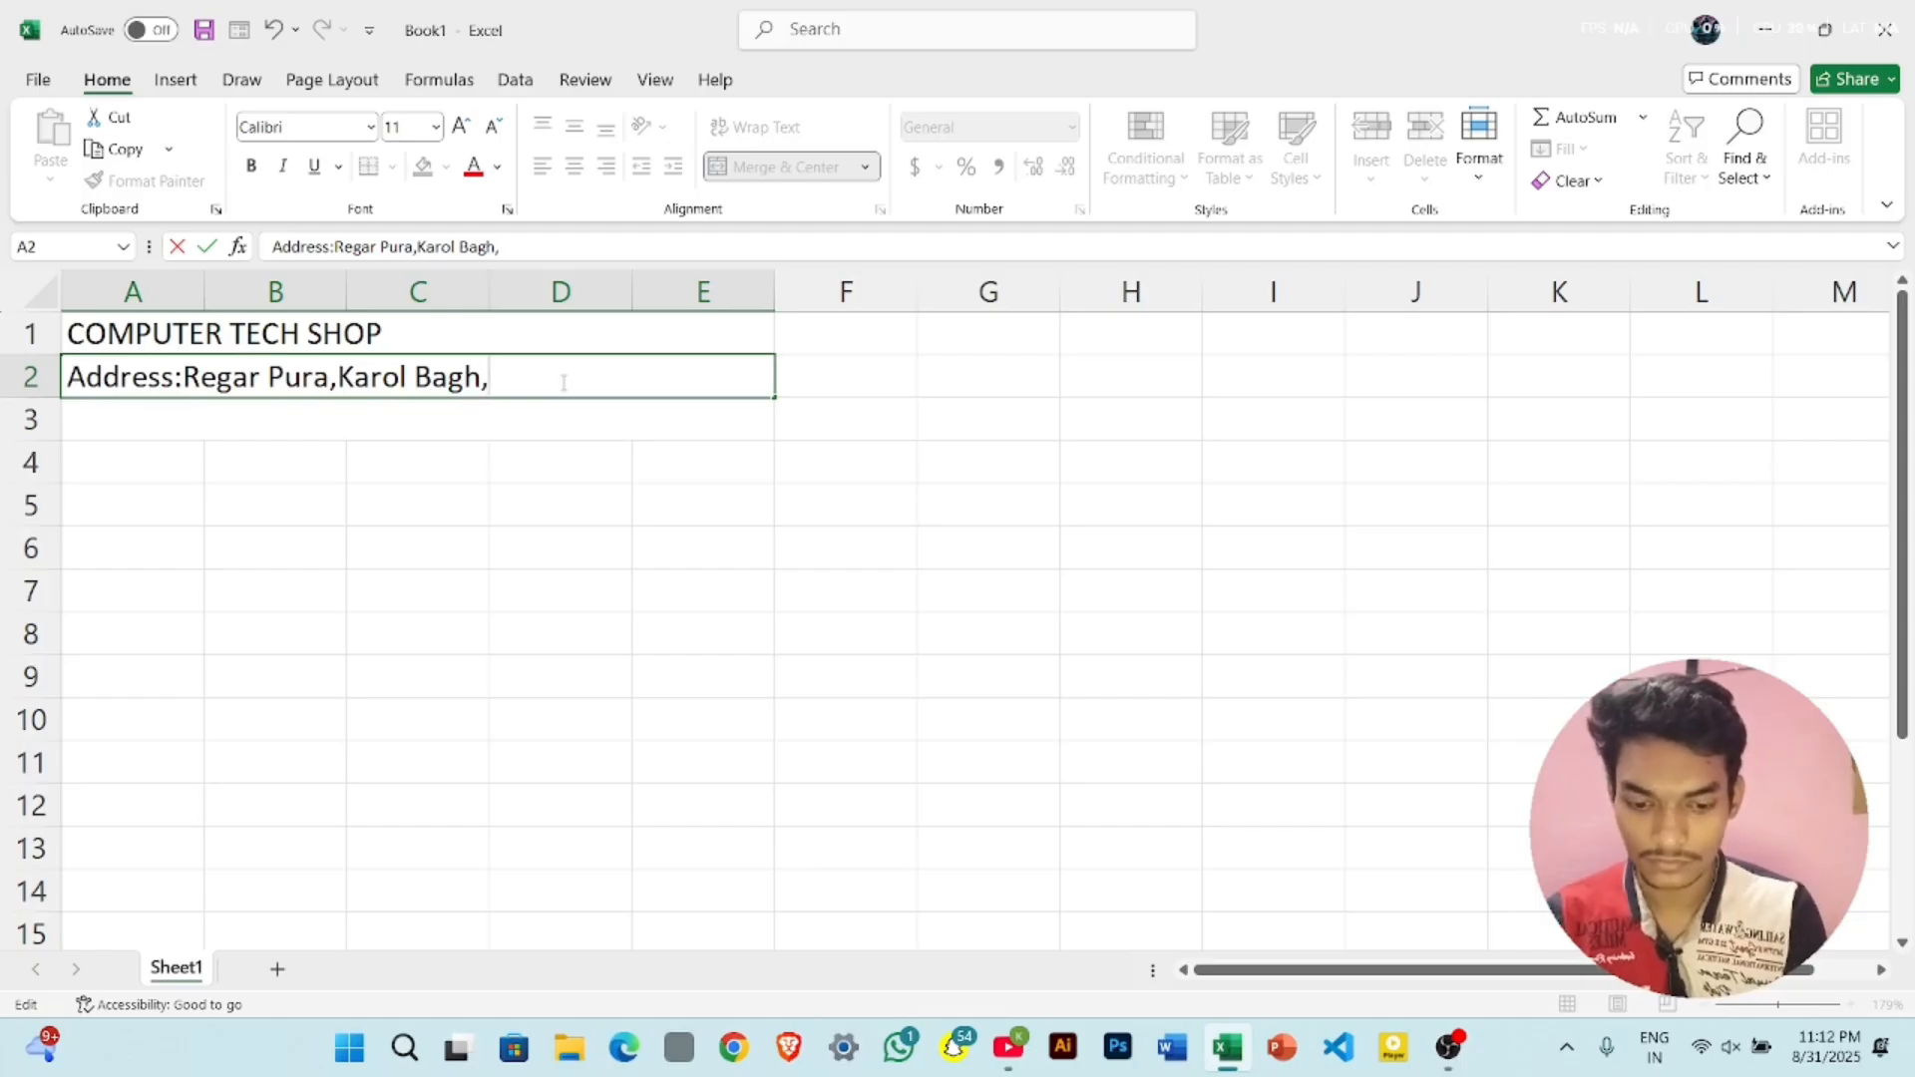
text(New )
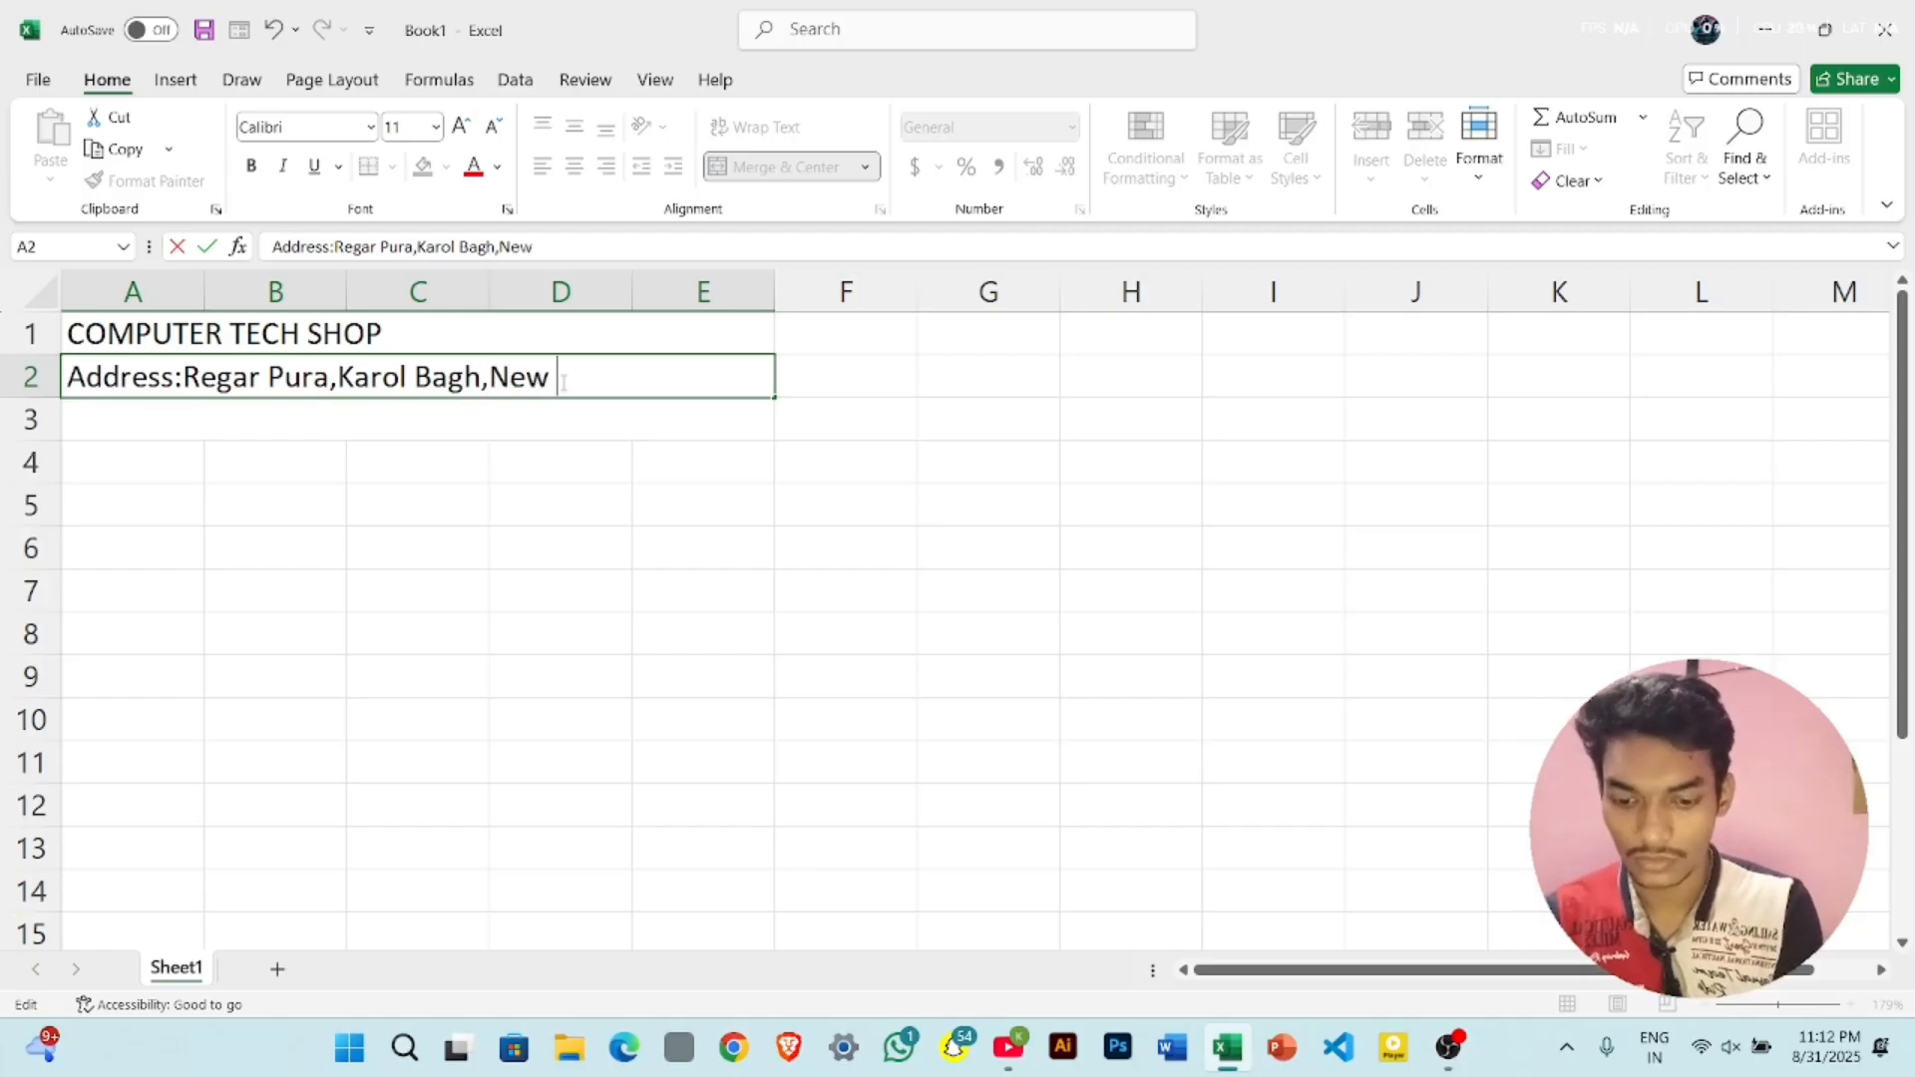
text(del)
key(BackSpace)
key(BackSpace)
key(BackSpace)
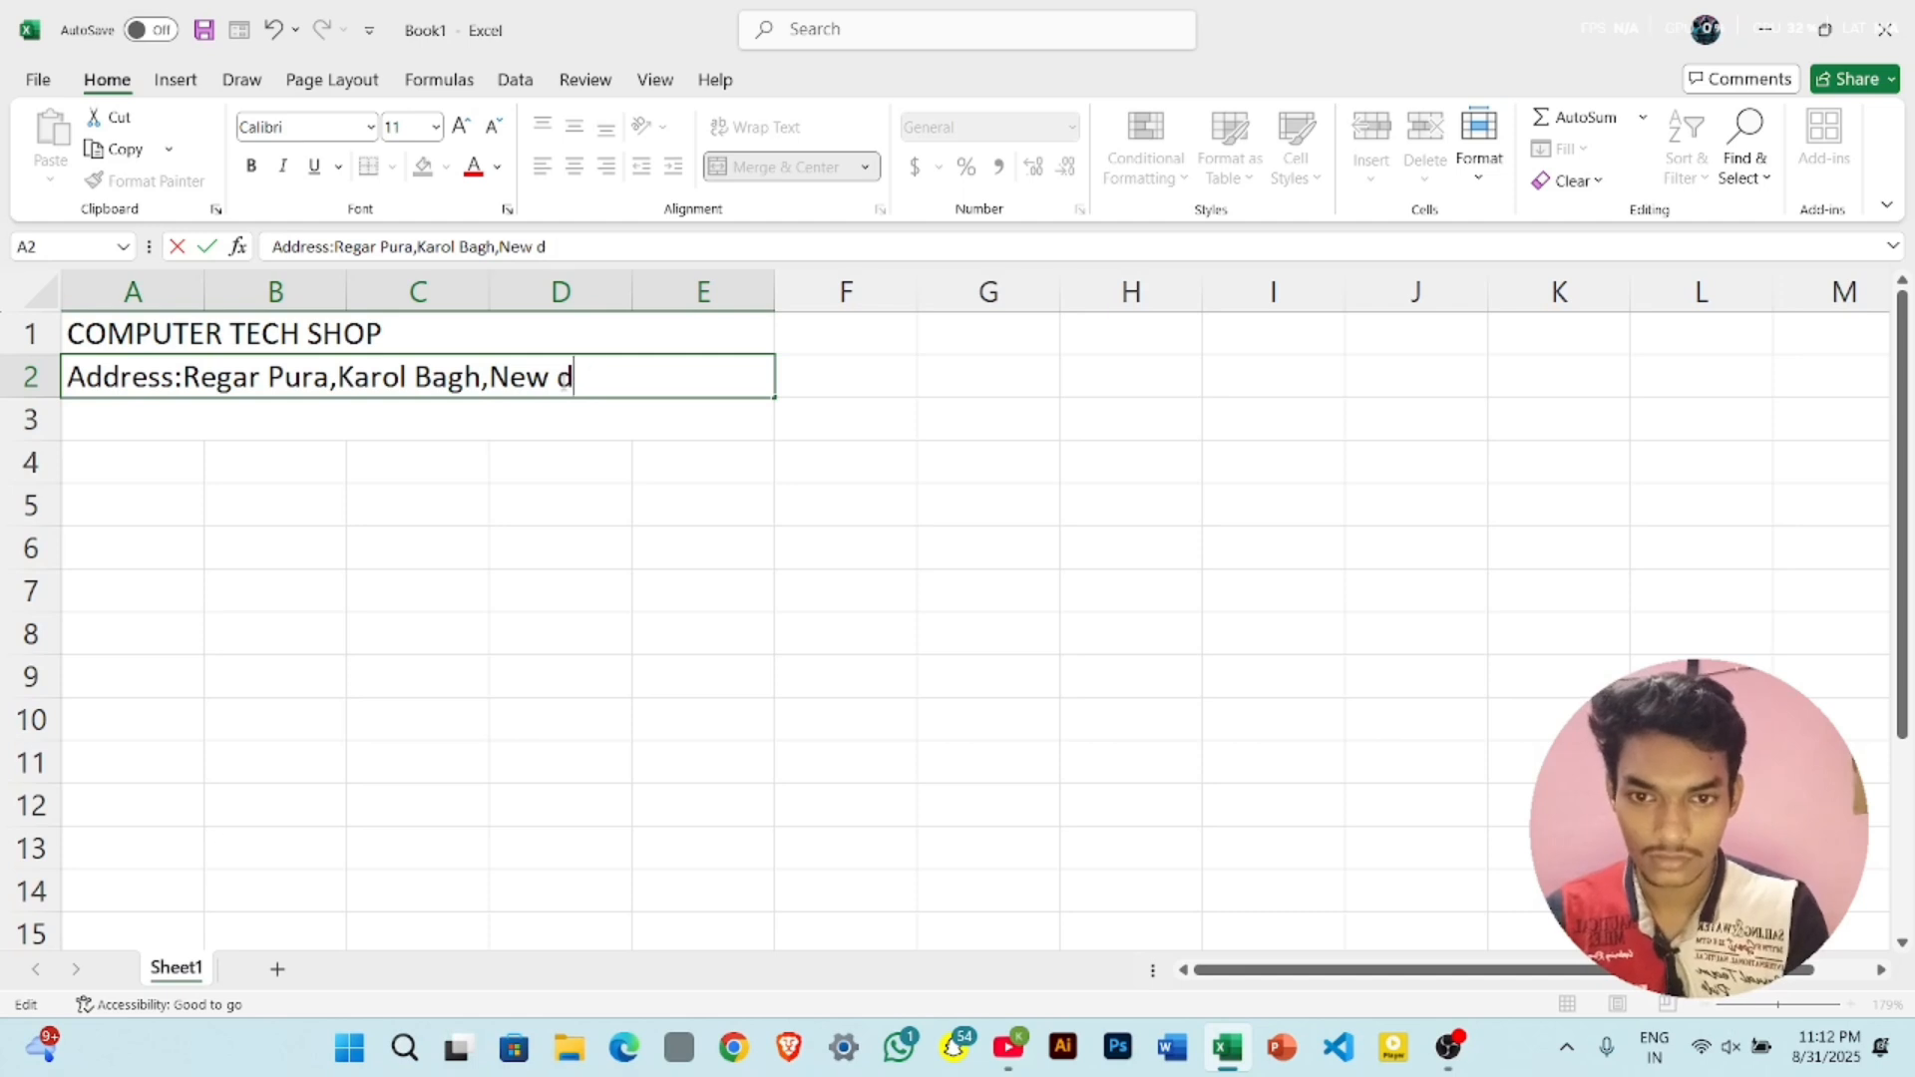
text(Delh)
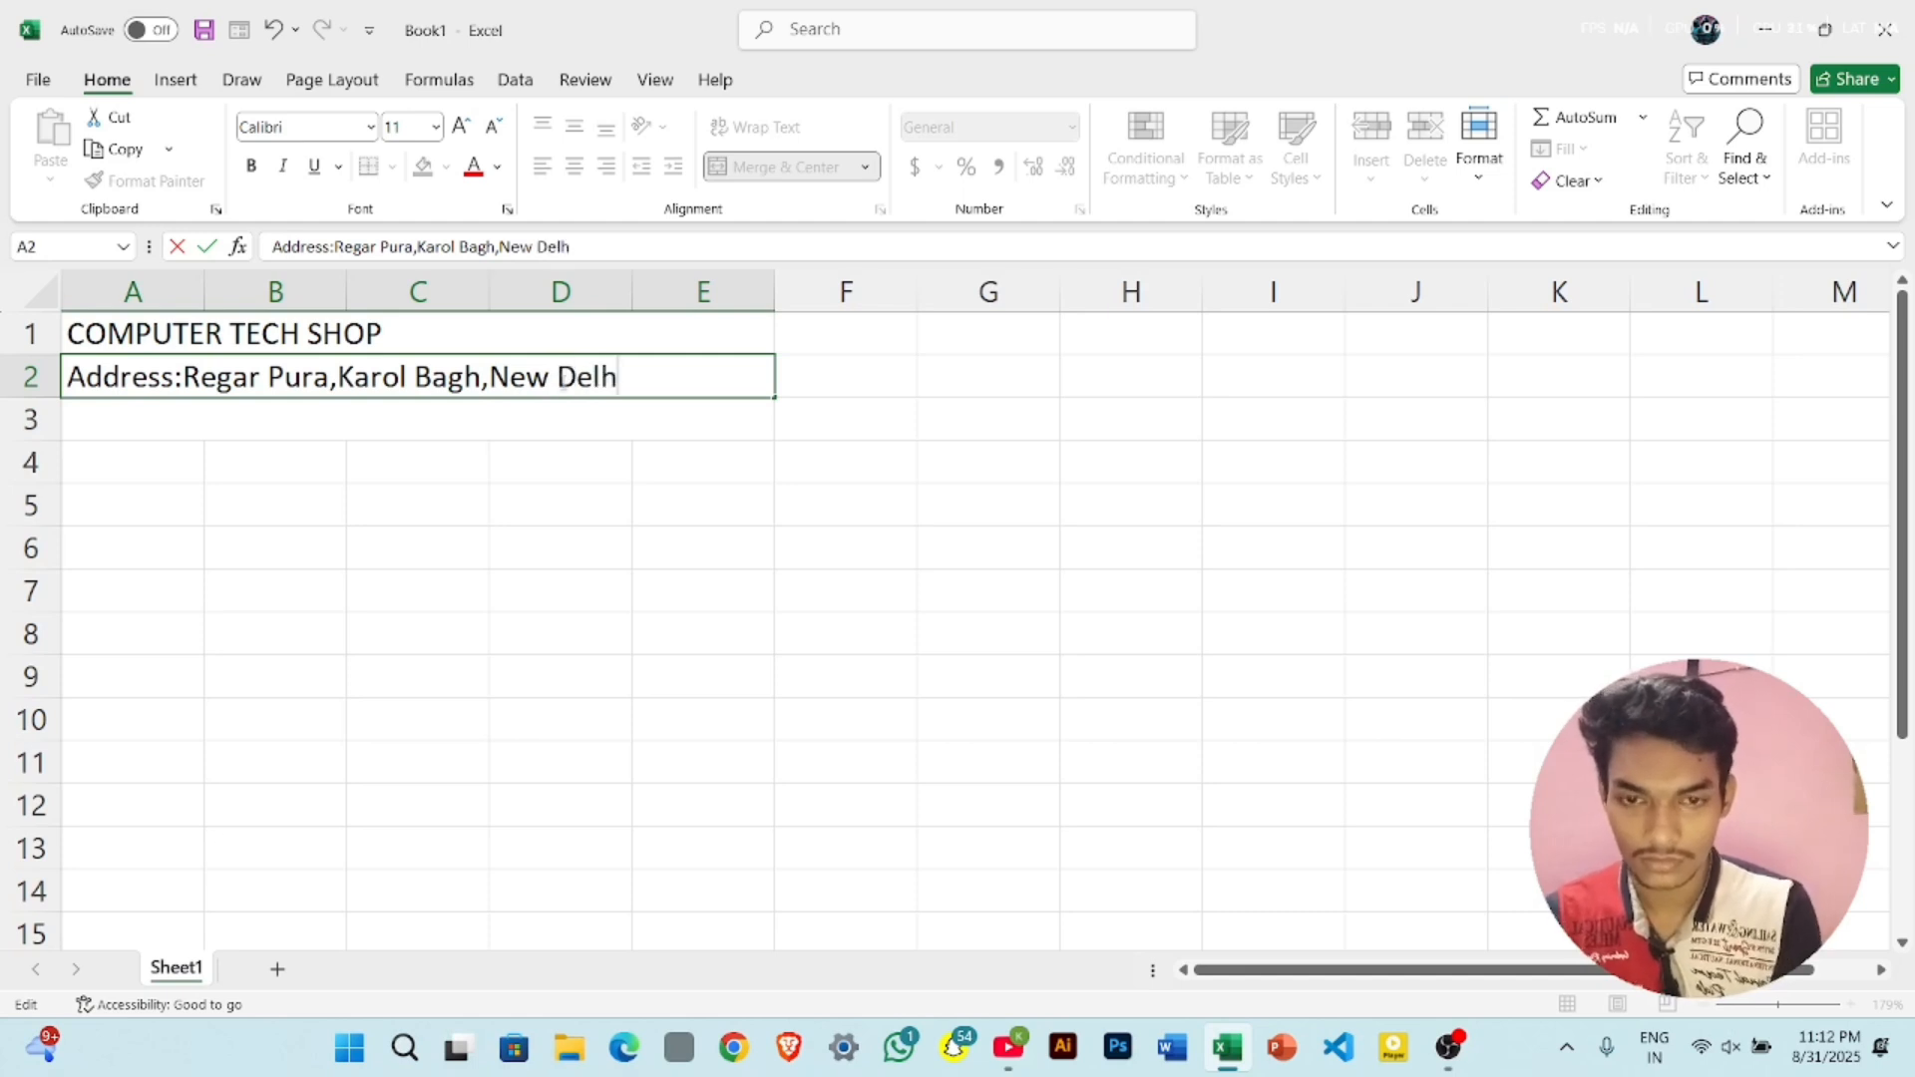
text(i-)
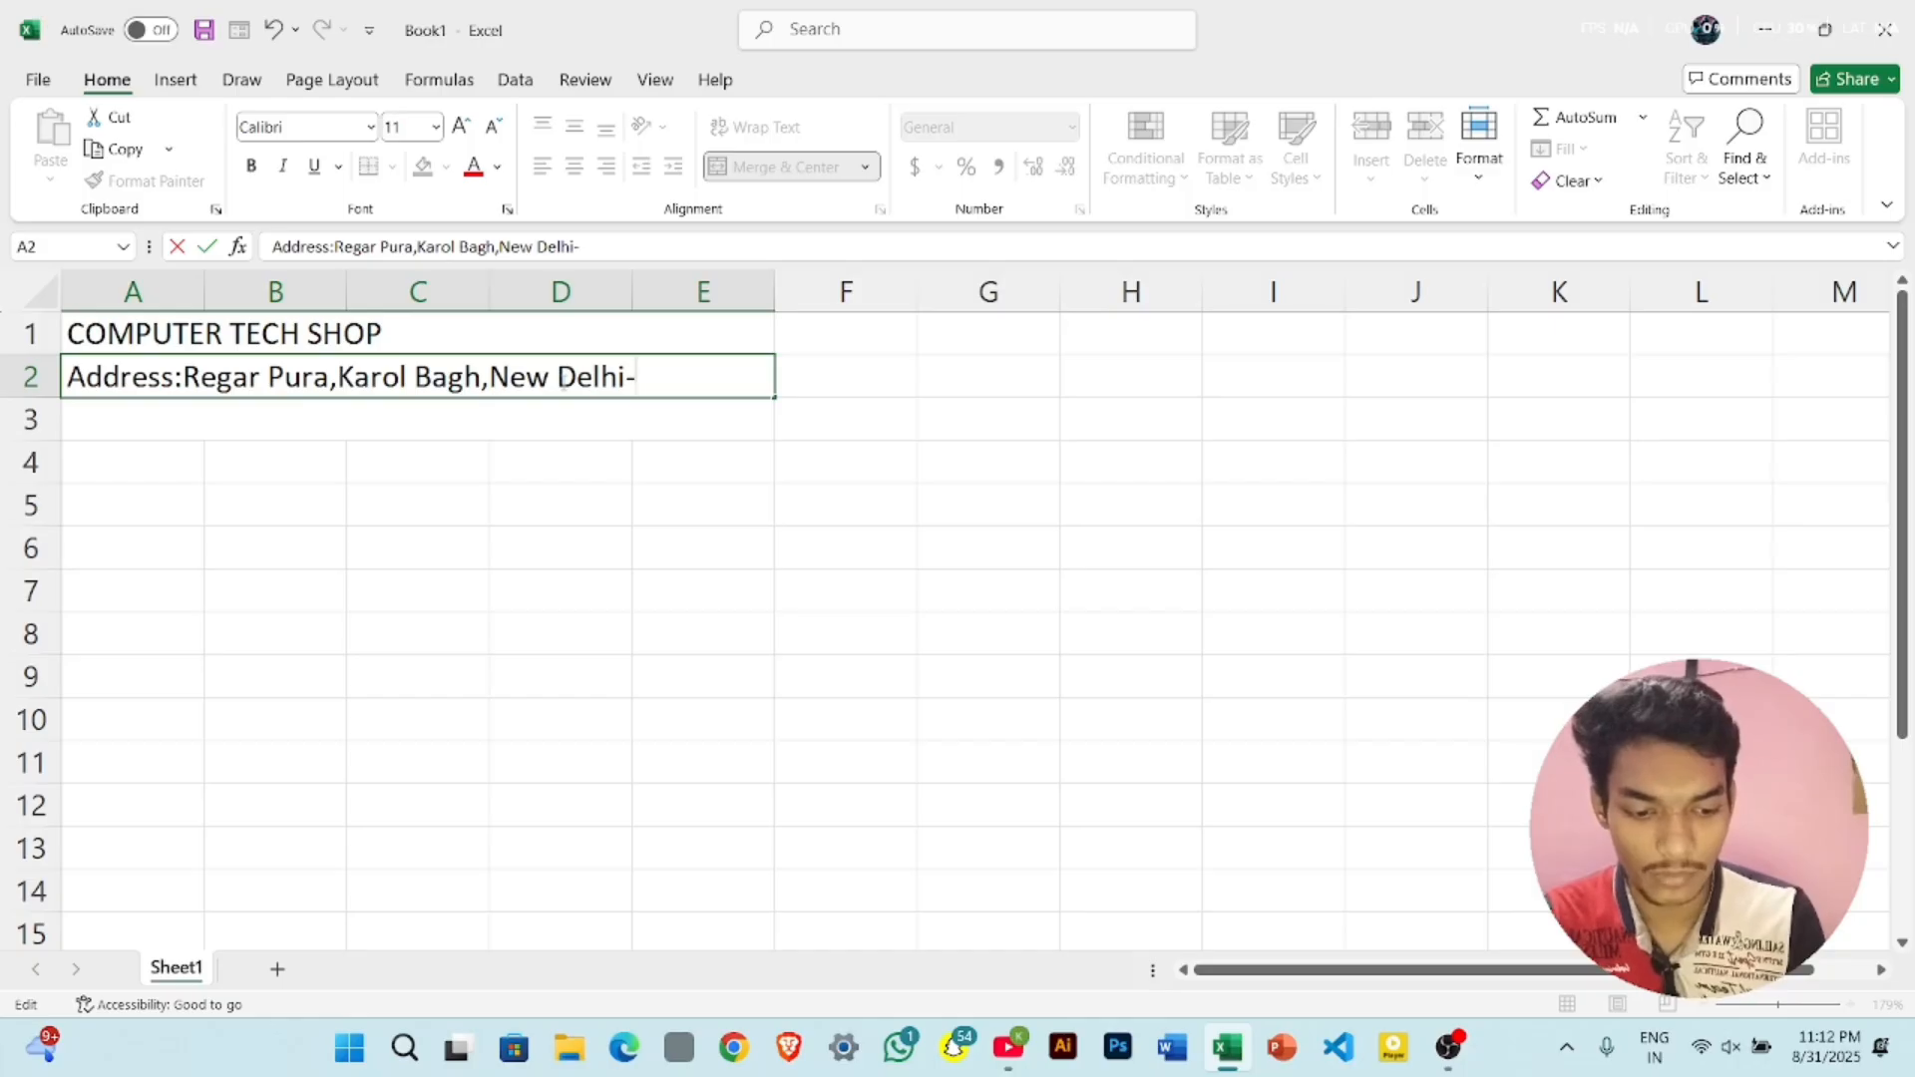
text(5)
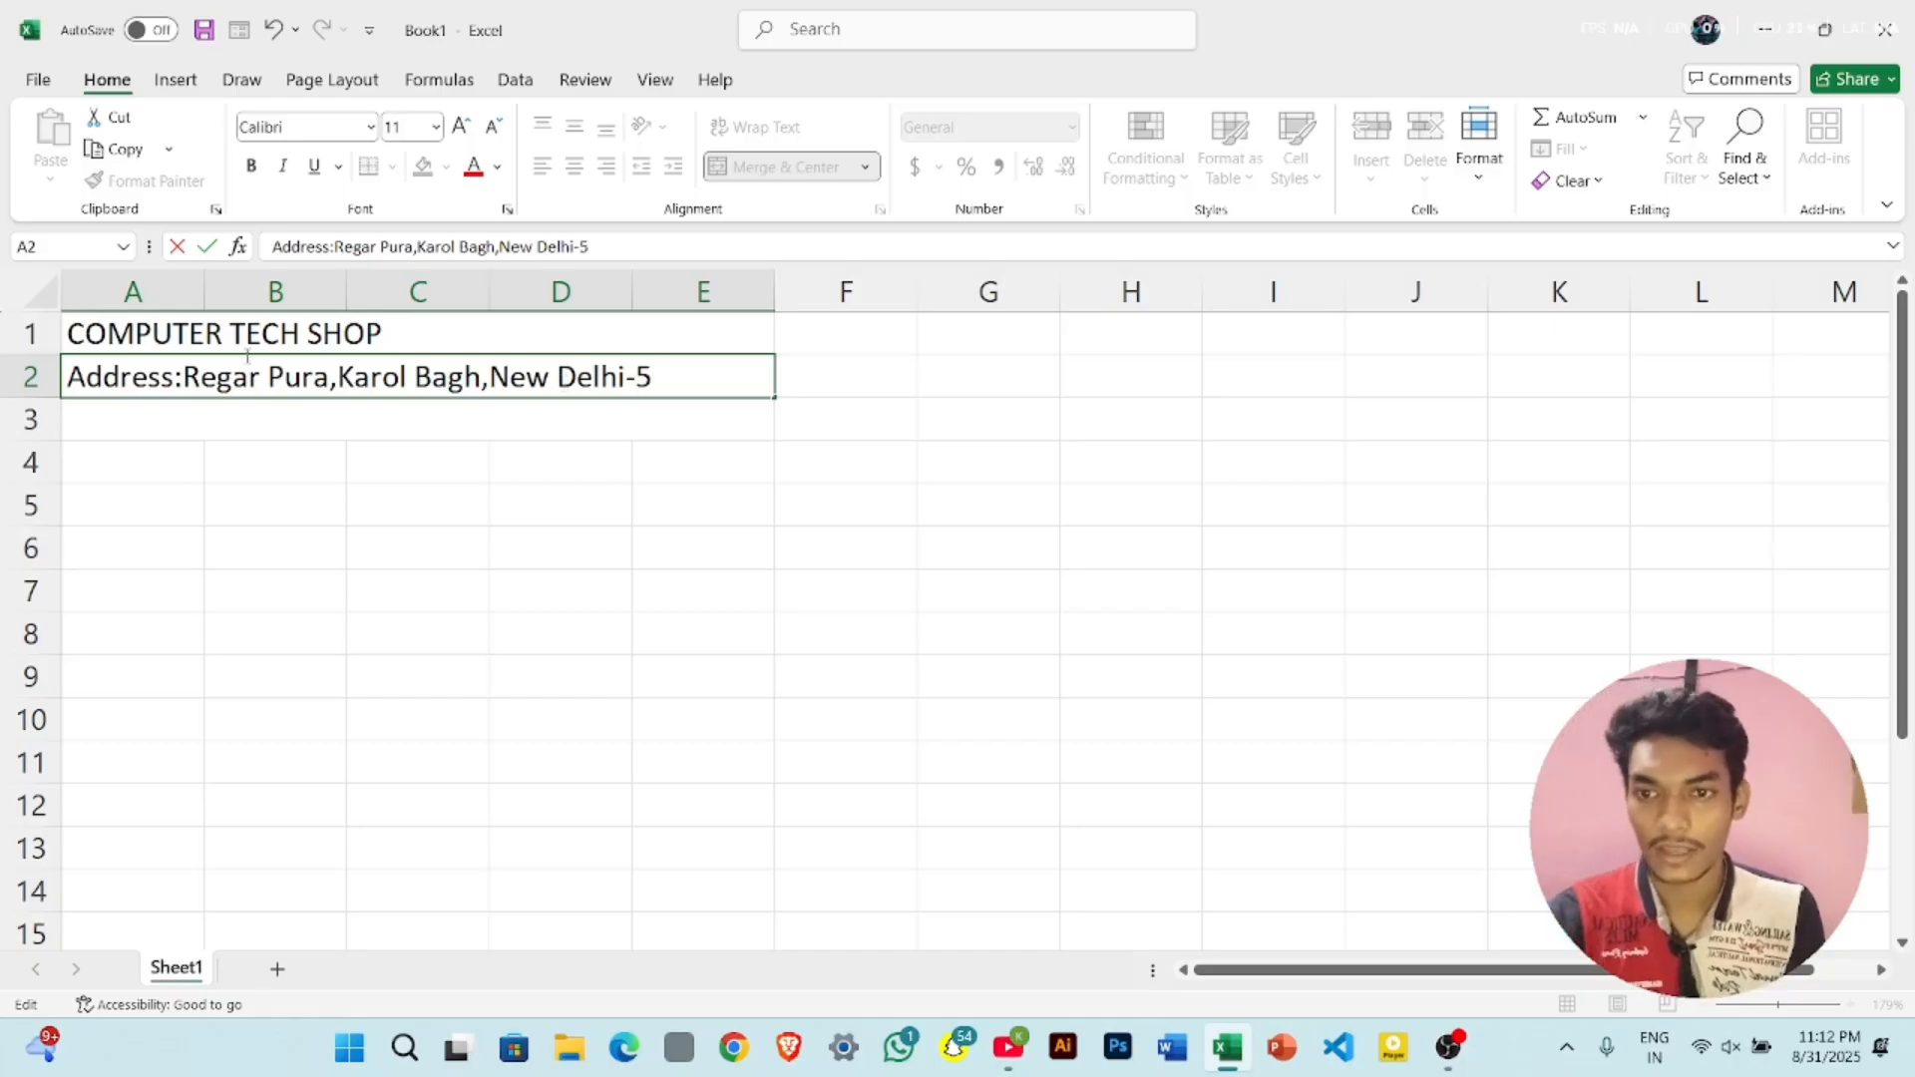
- Center the shop title in row 1 at font size 18 and center the address line in row 2
click(470, 329)
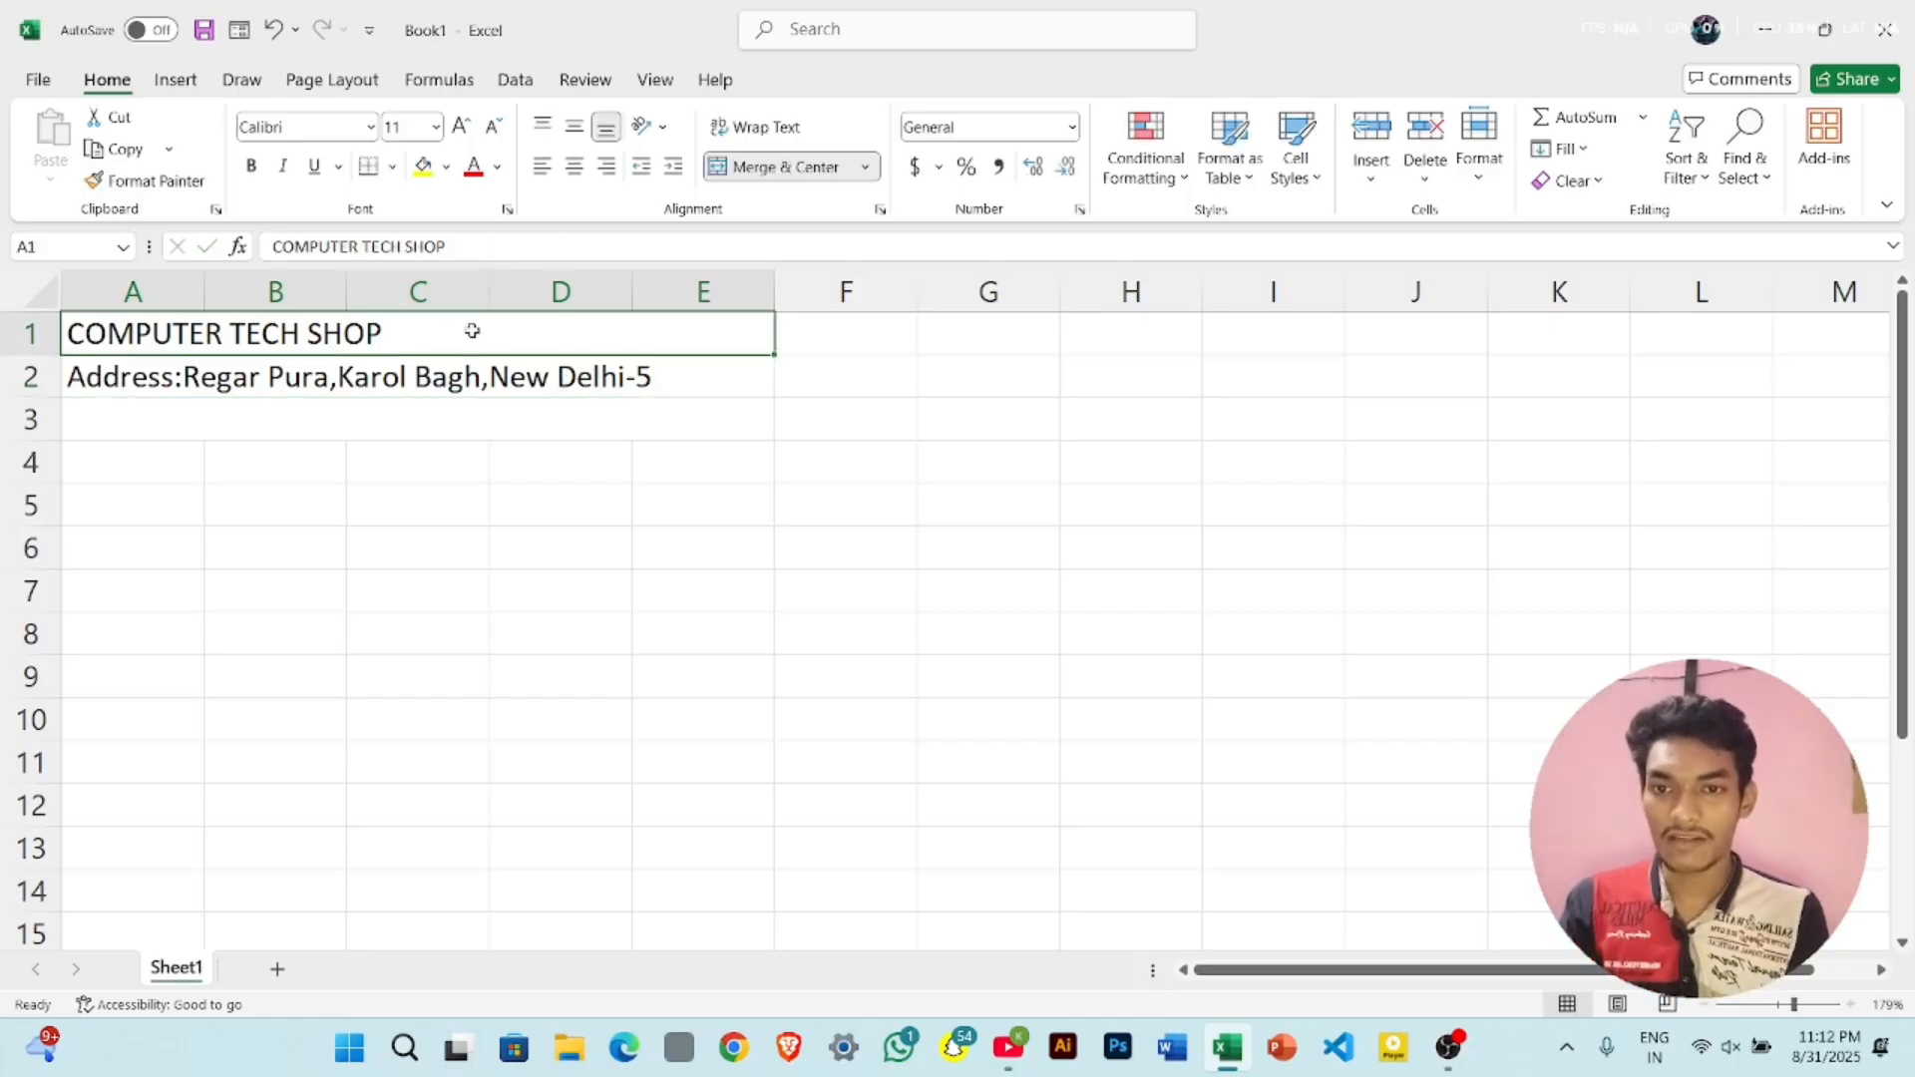
click(577, 168)
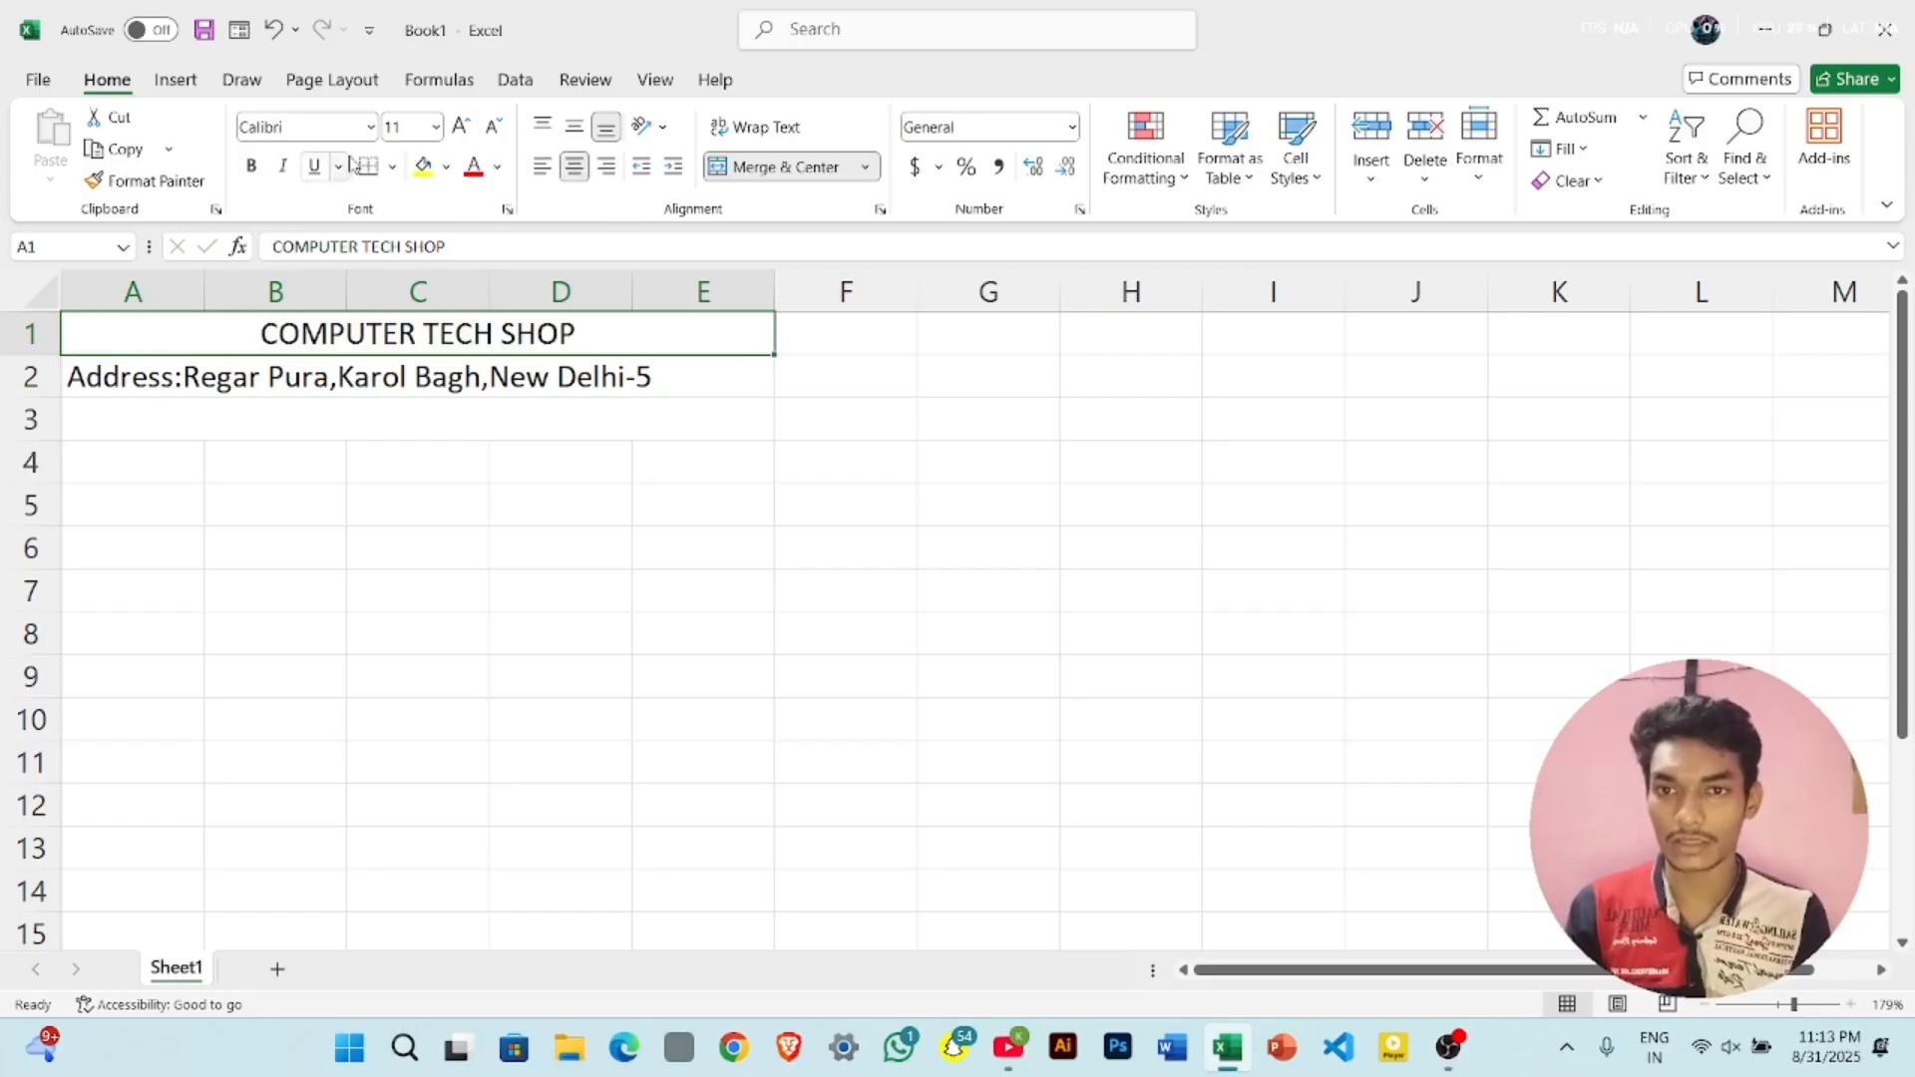
click(463, 129)
click(463, 130)
click(463, 130)
click(463, 130)
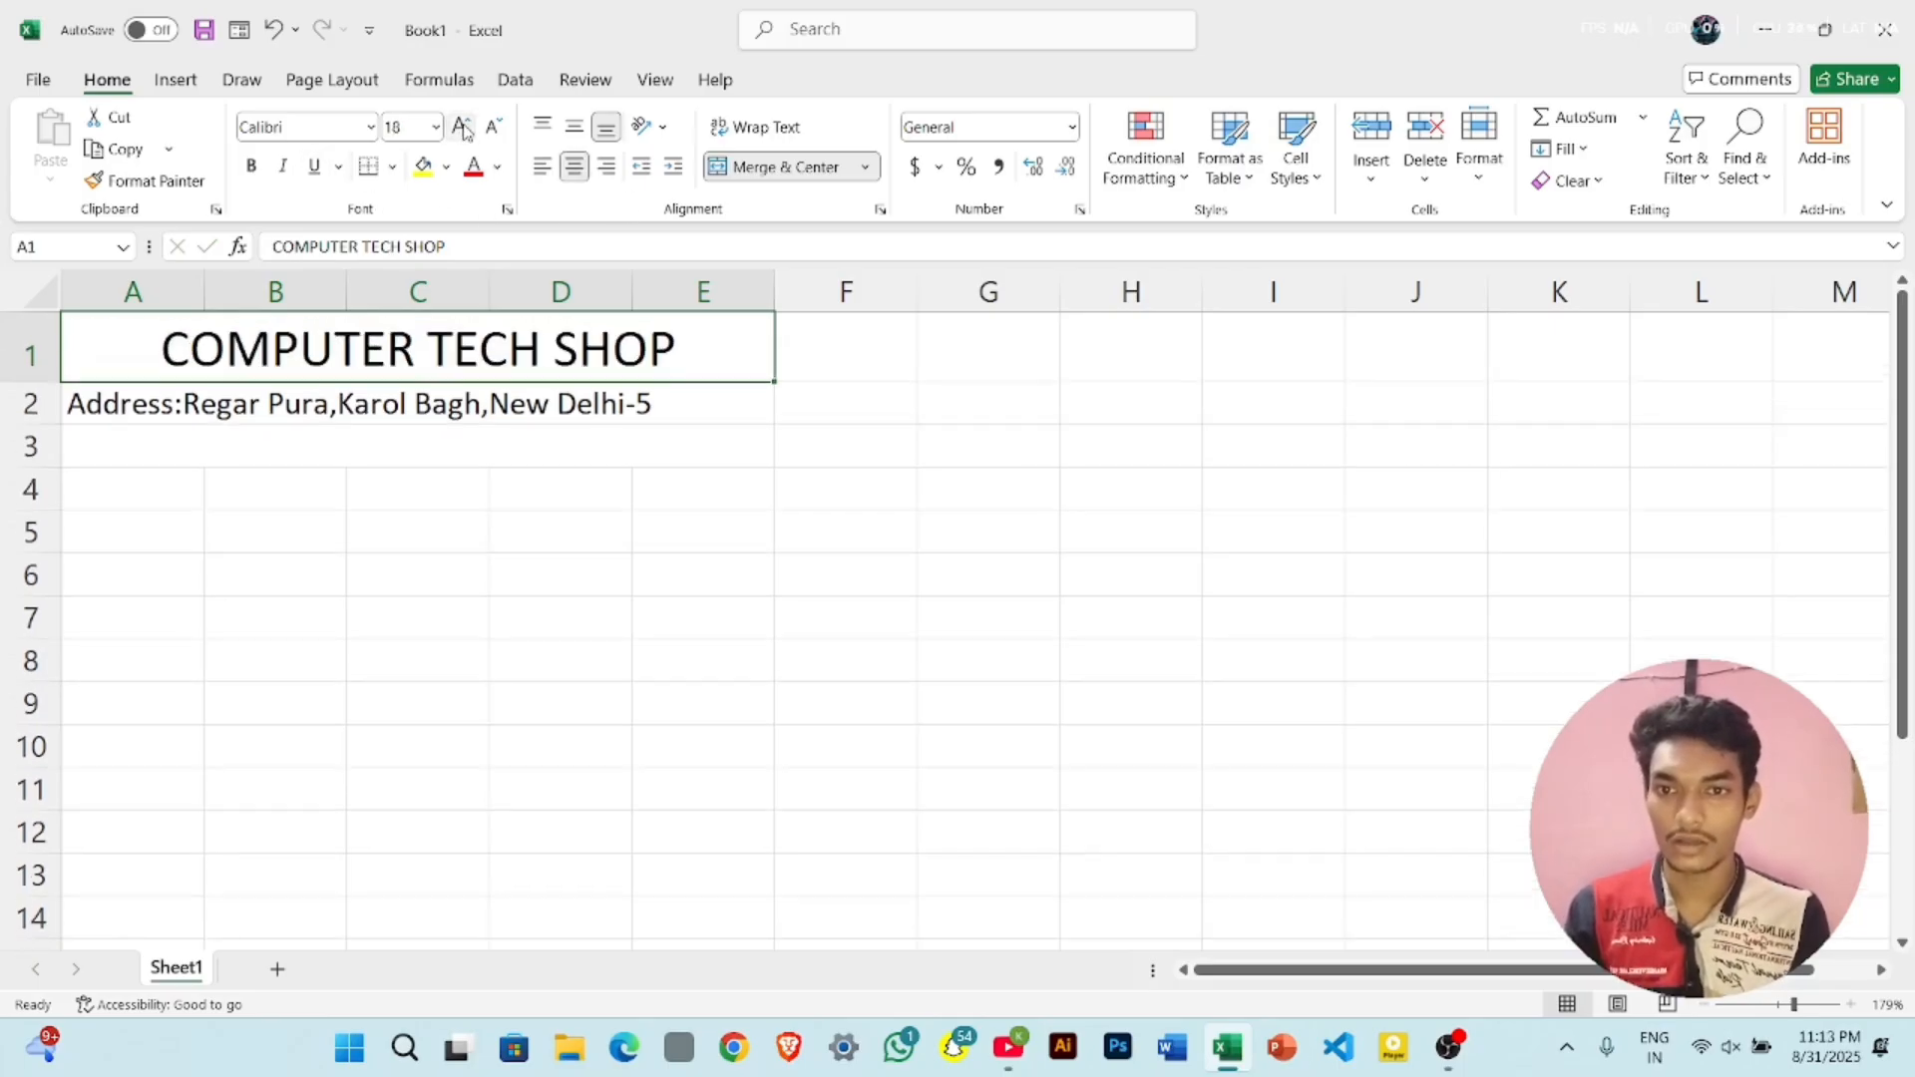
click(190, 401)
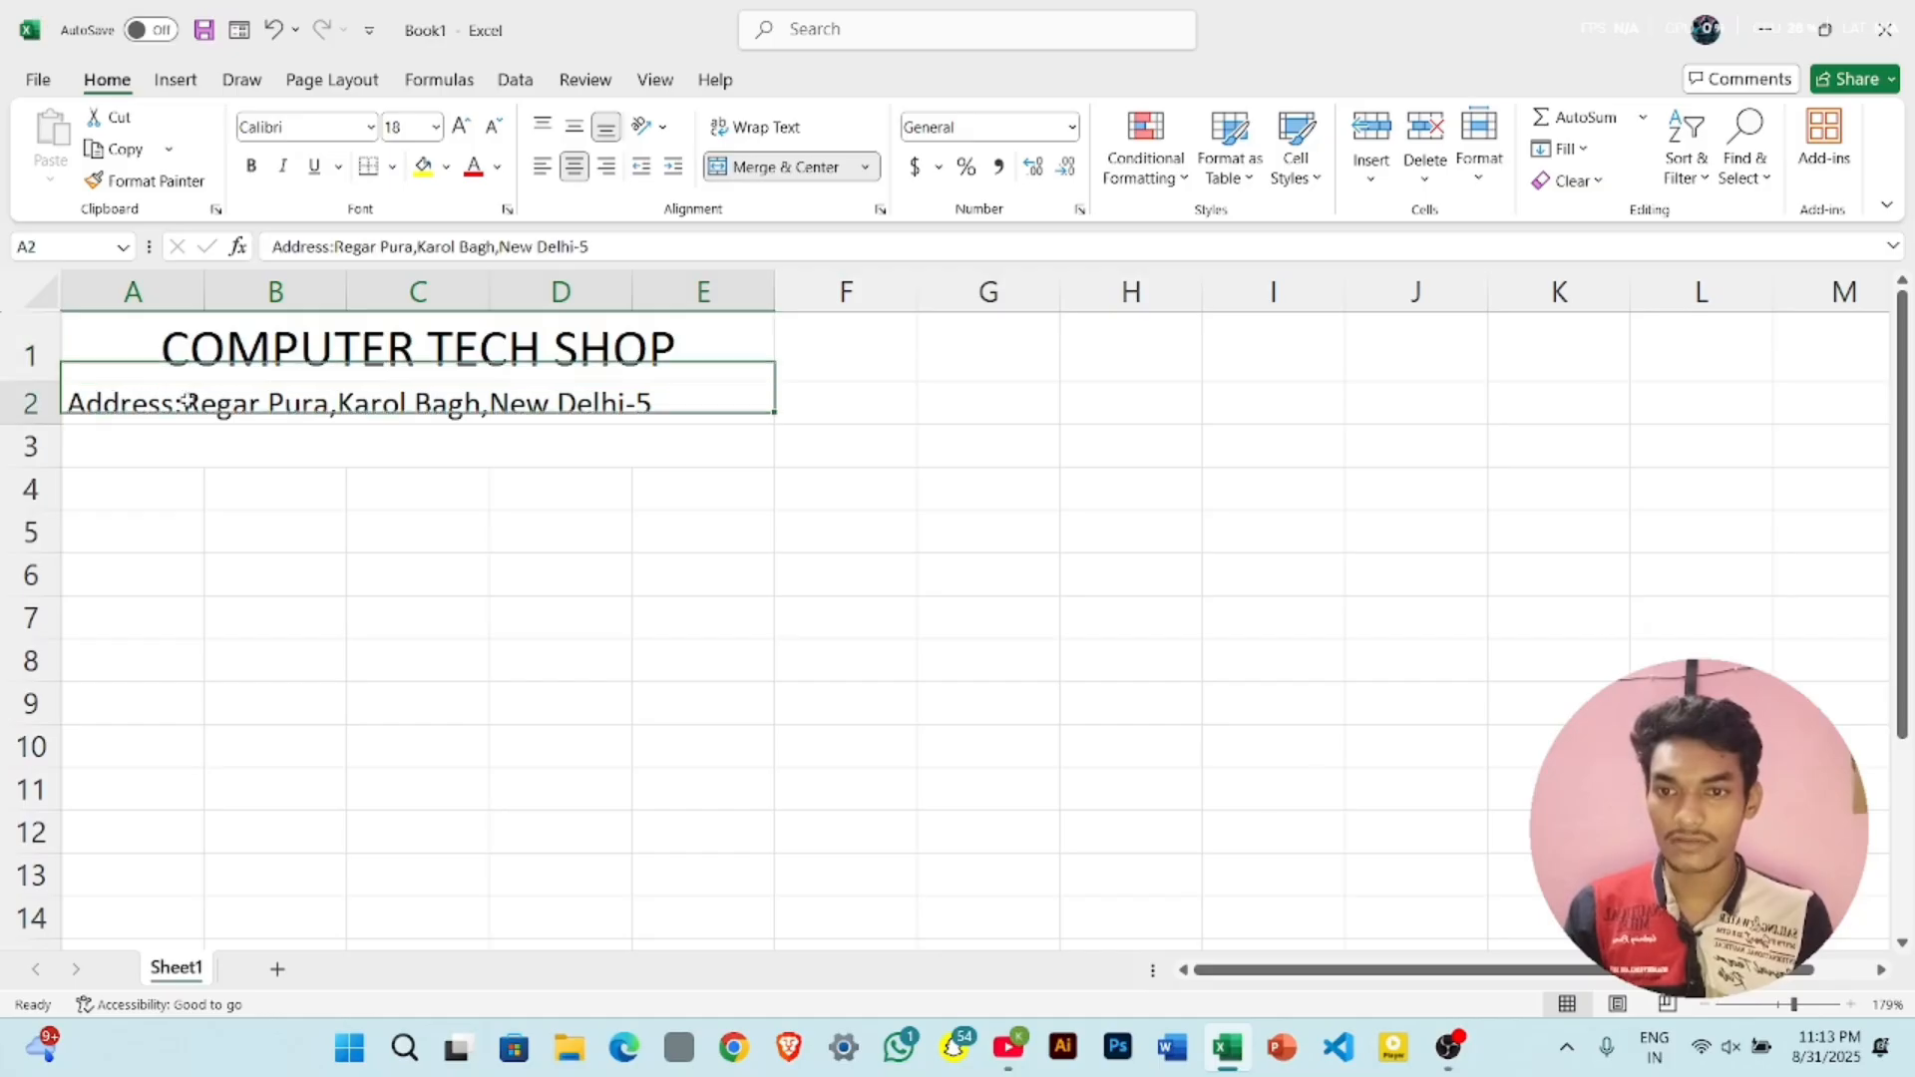
click(575, 166)
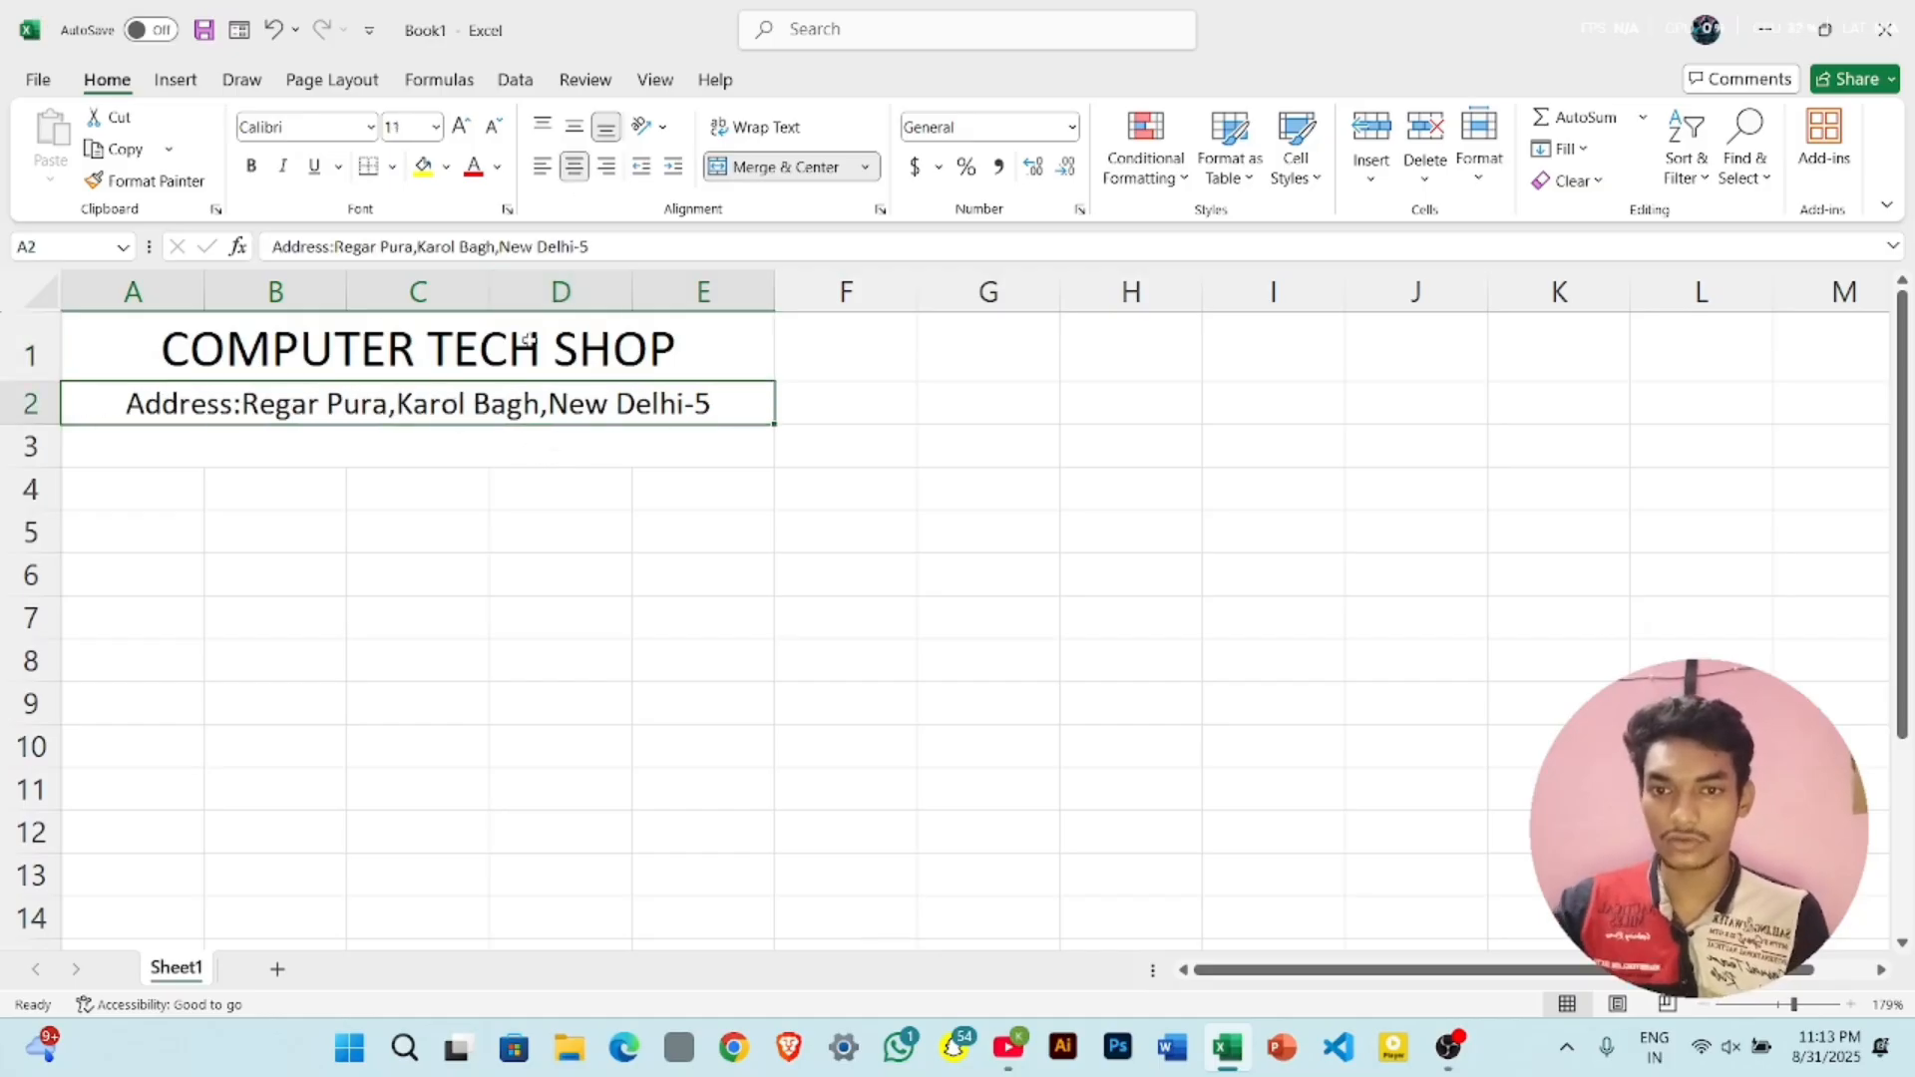
- Enter the label "Phone no." followed by the shop's partly masked phone number in the merged cell of row 3
click(360, 443)
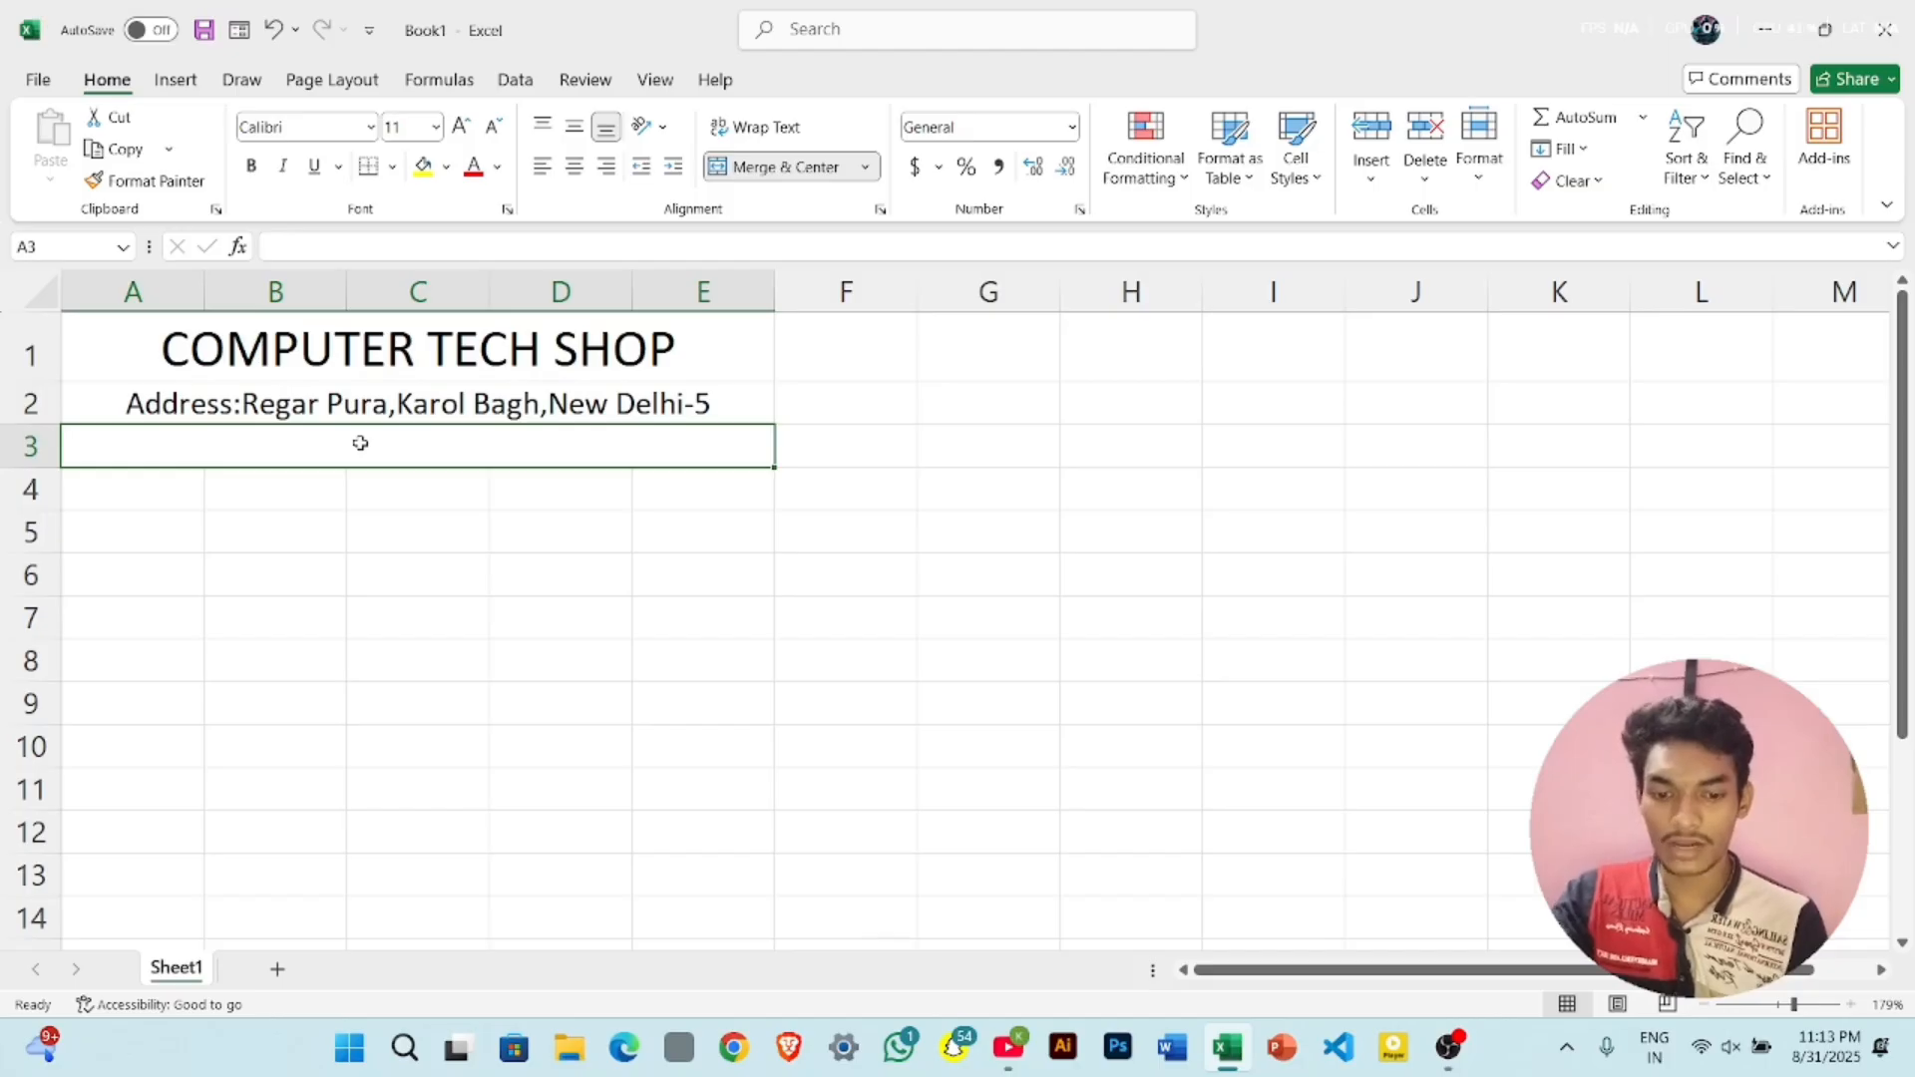
text(P)
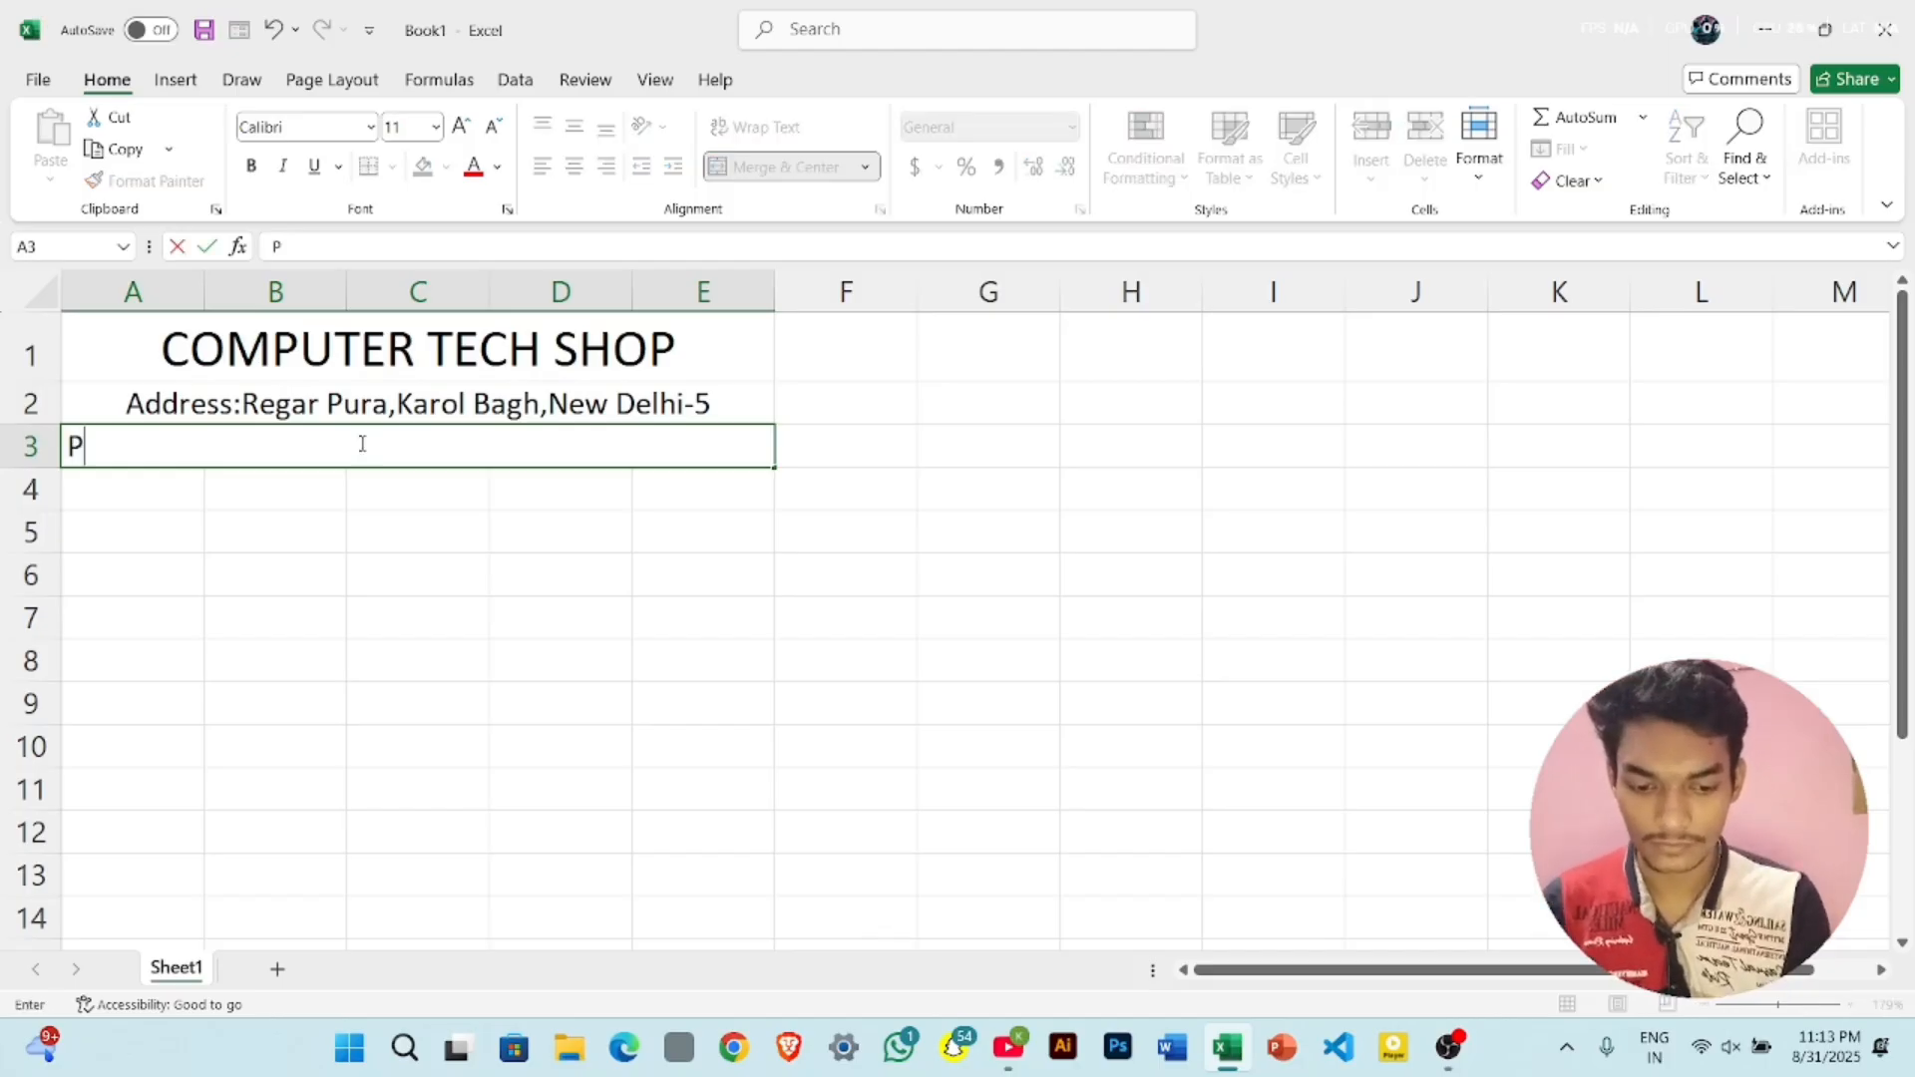
text(hone)
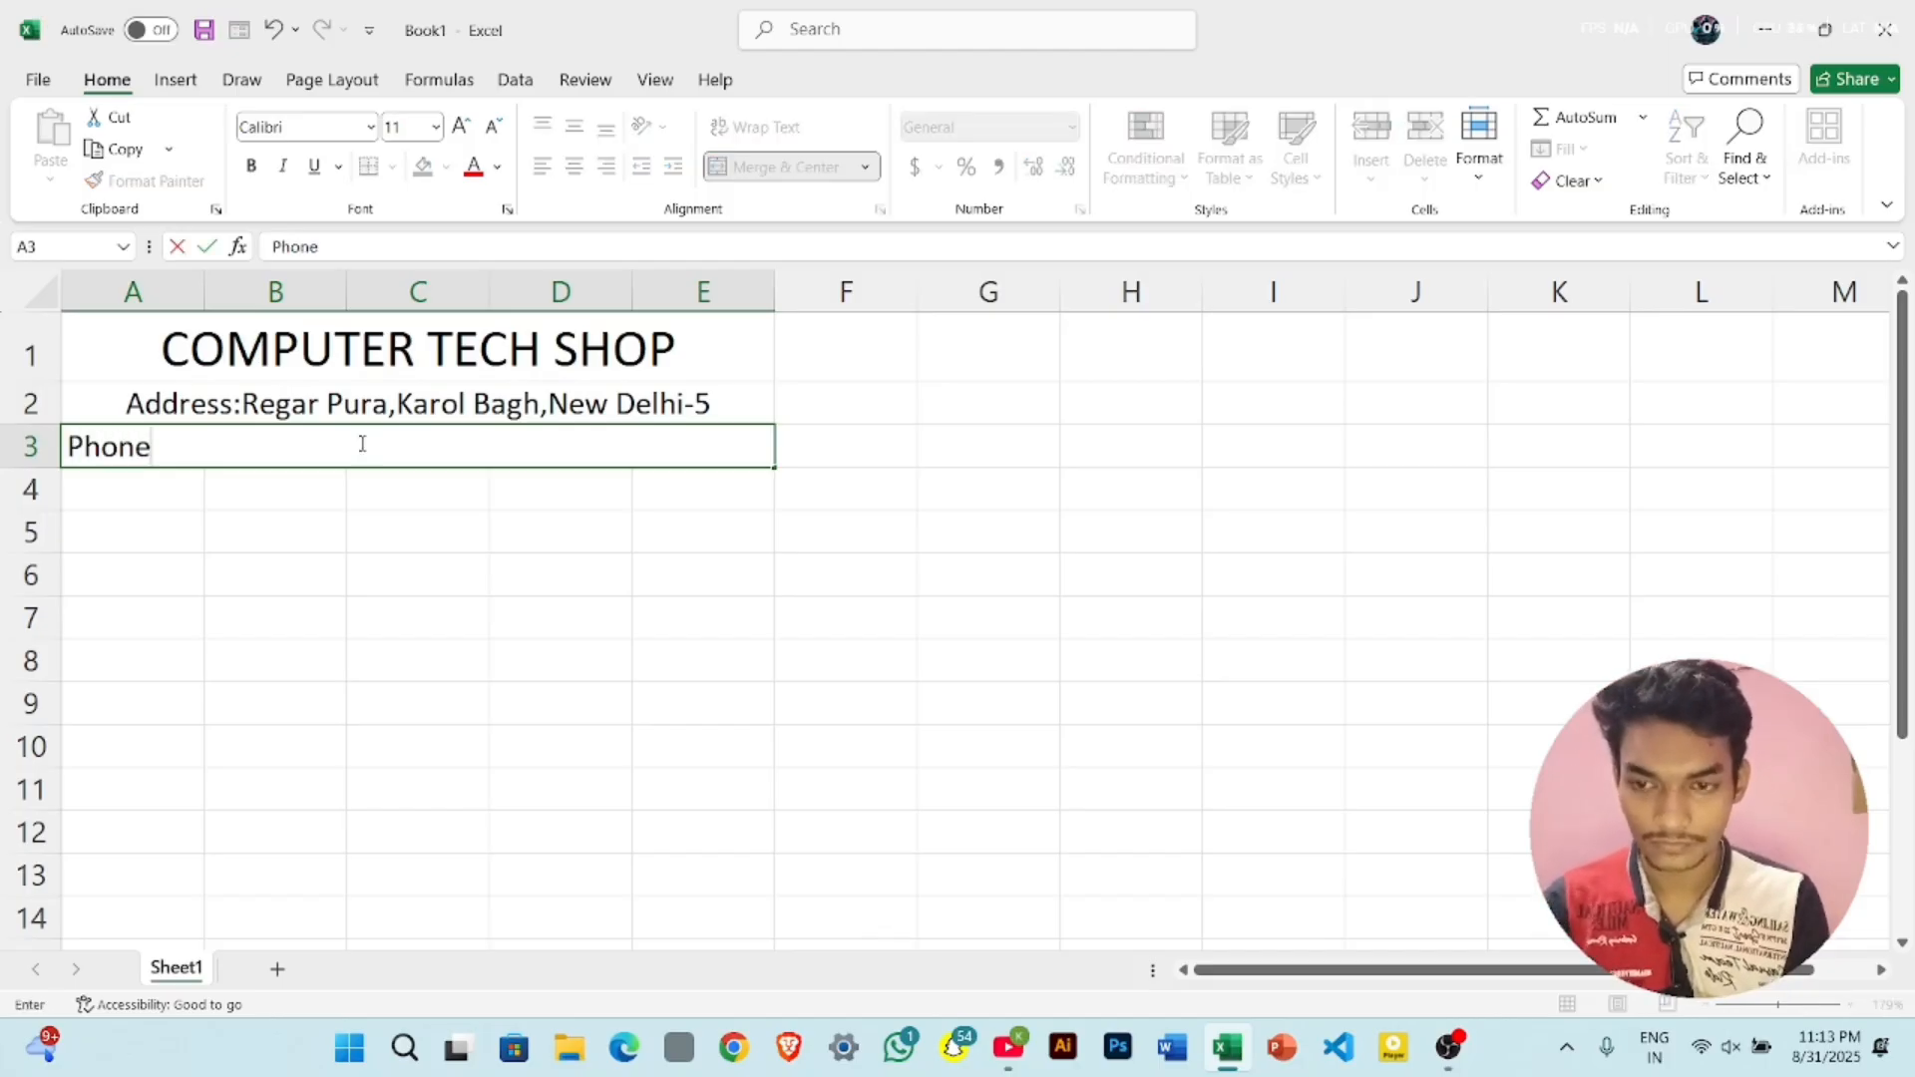
text( no.)
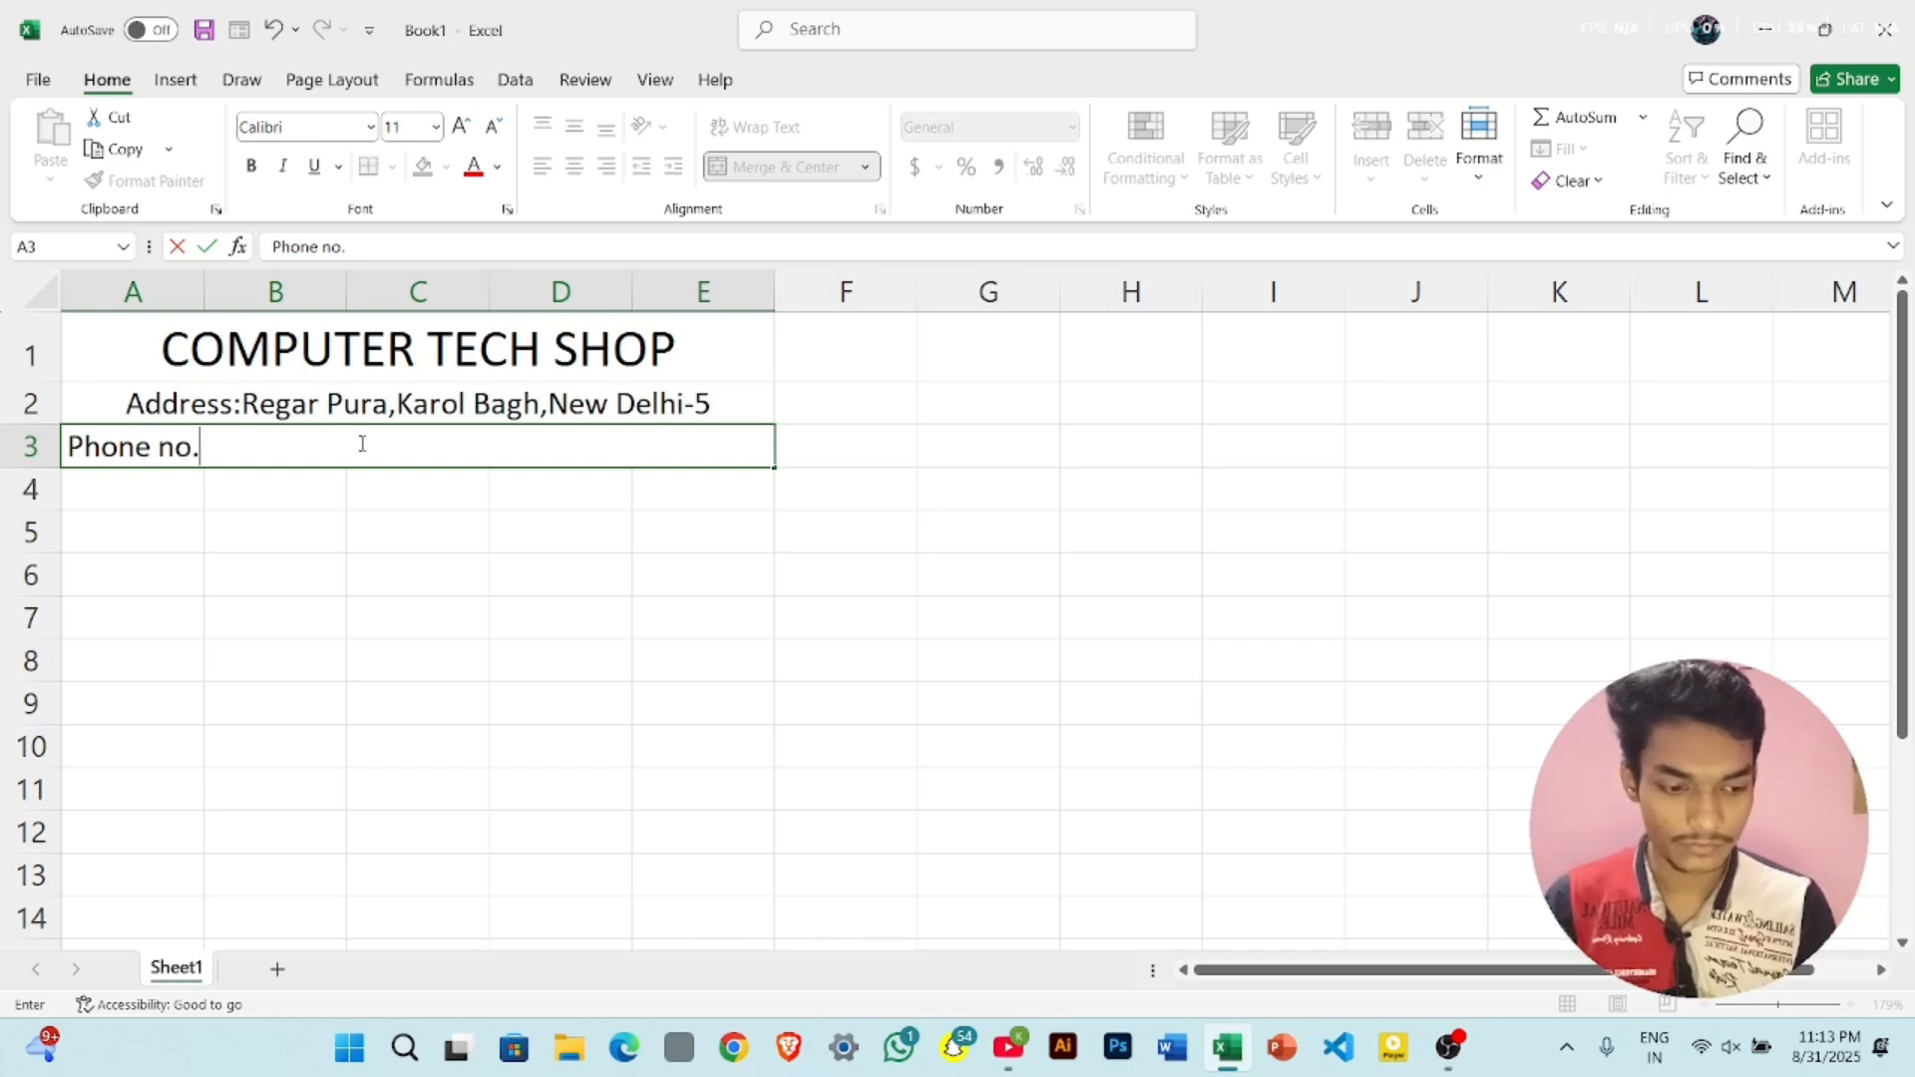
text(9136)
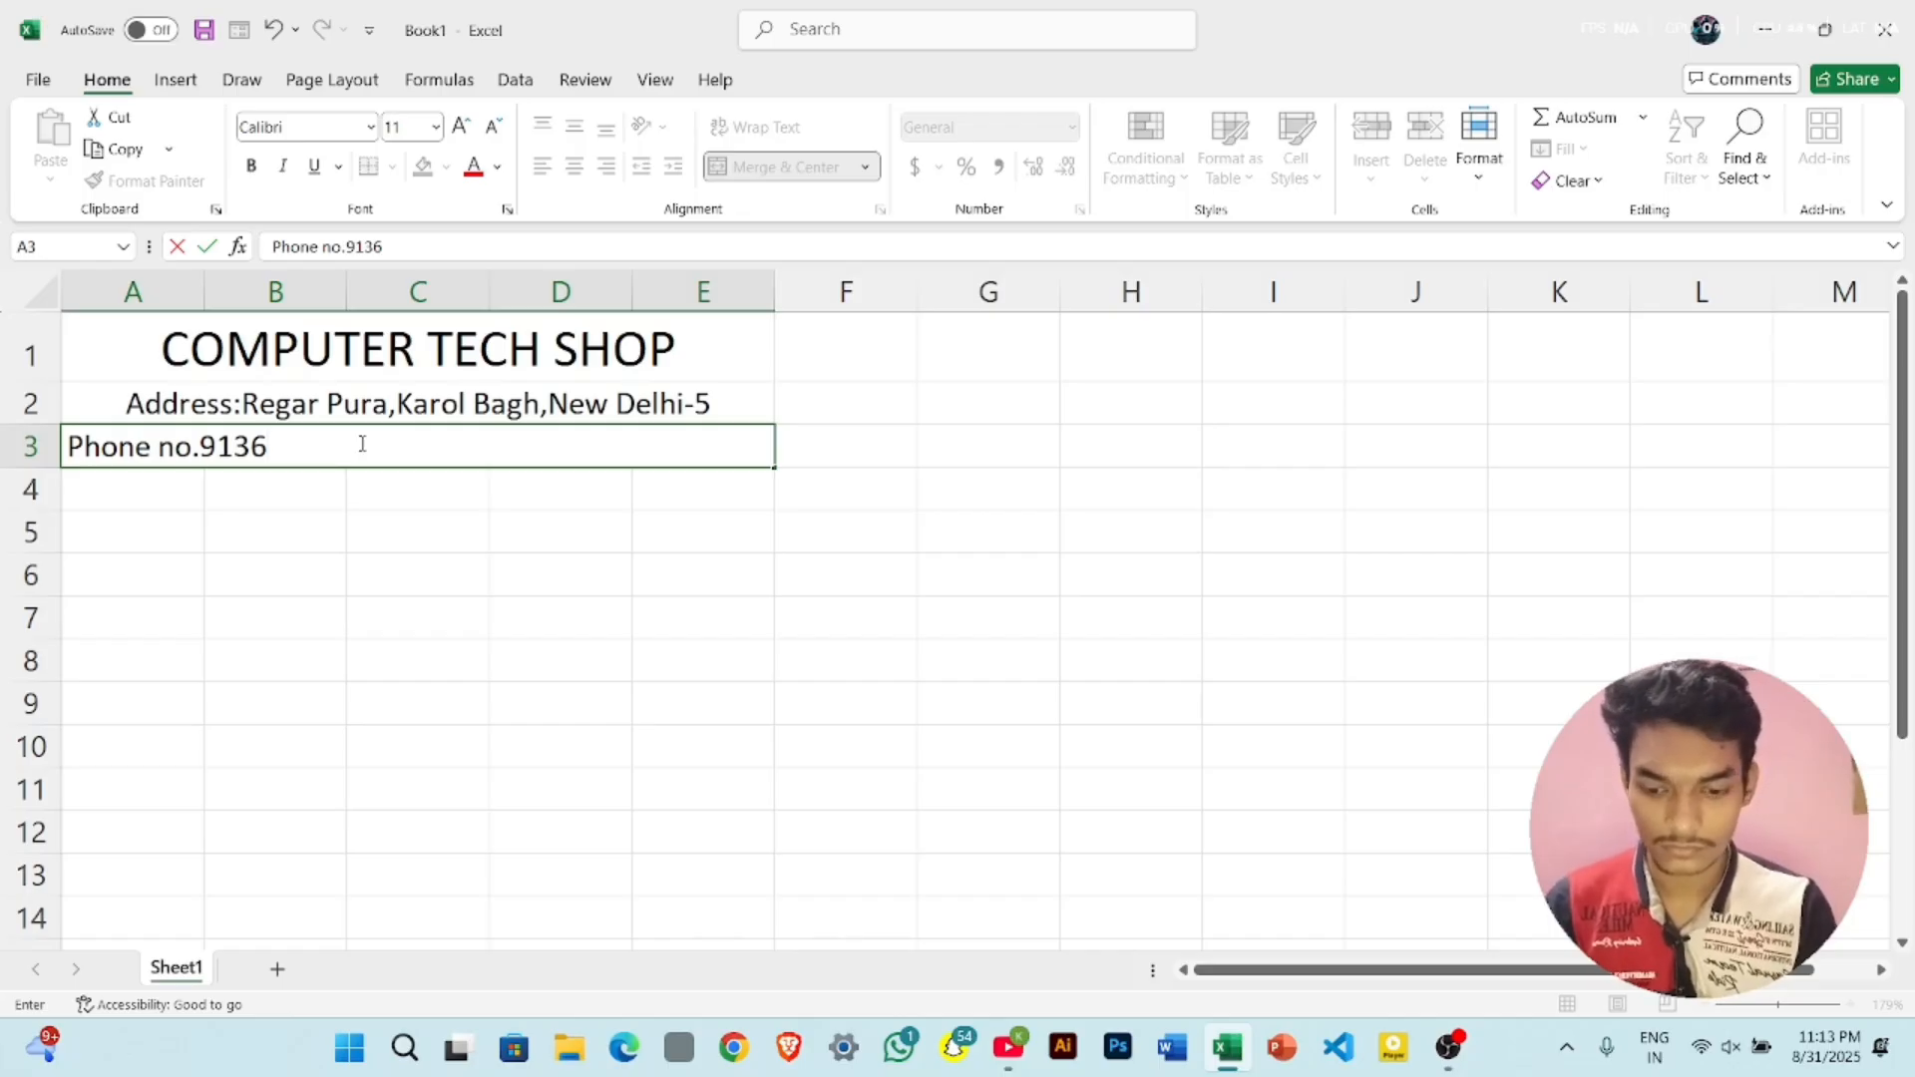
text(xxxxxx)
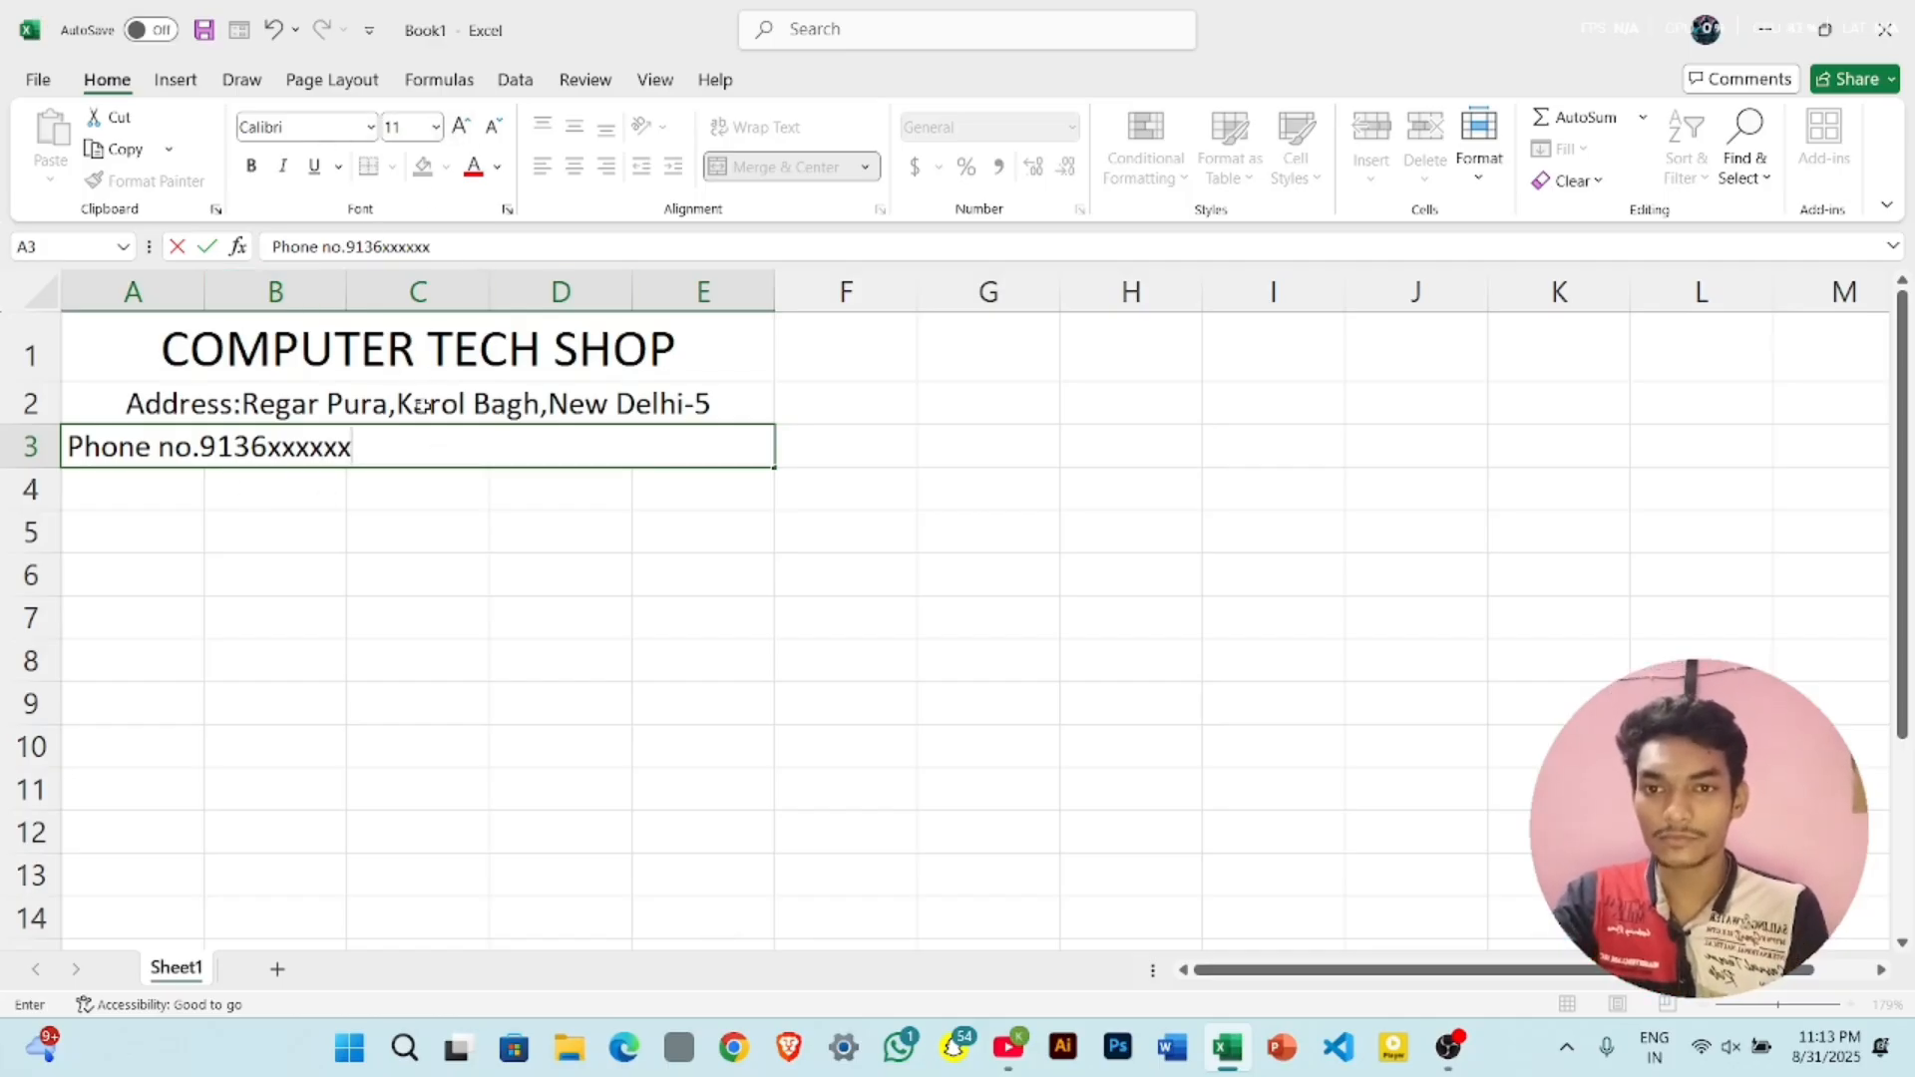
click(595, 556)
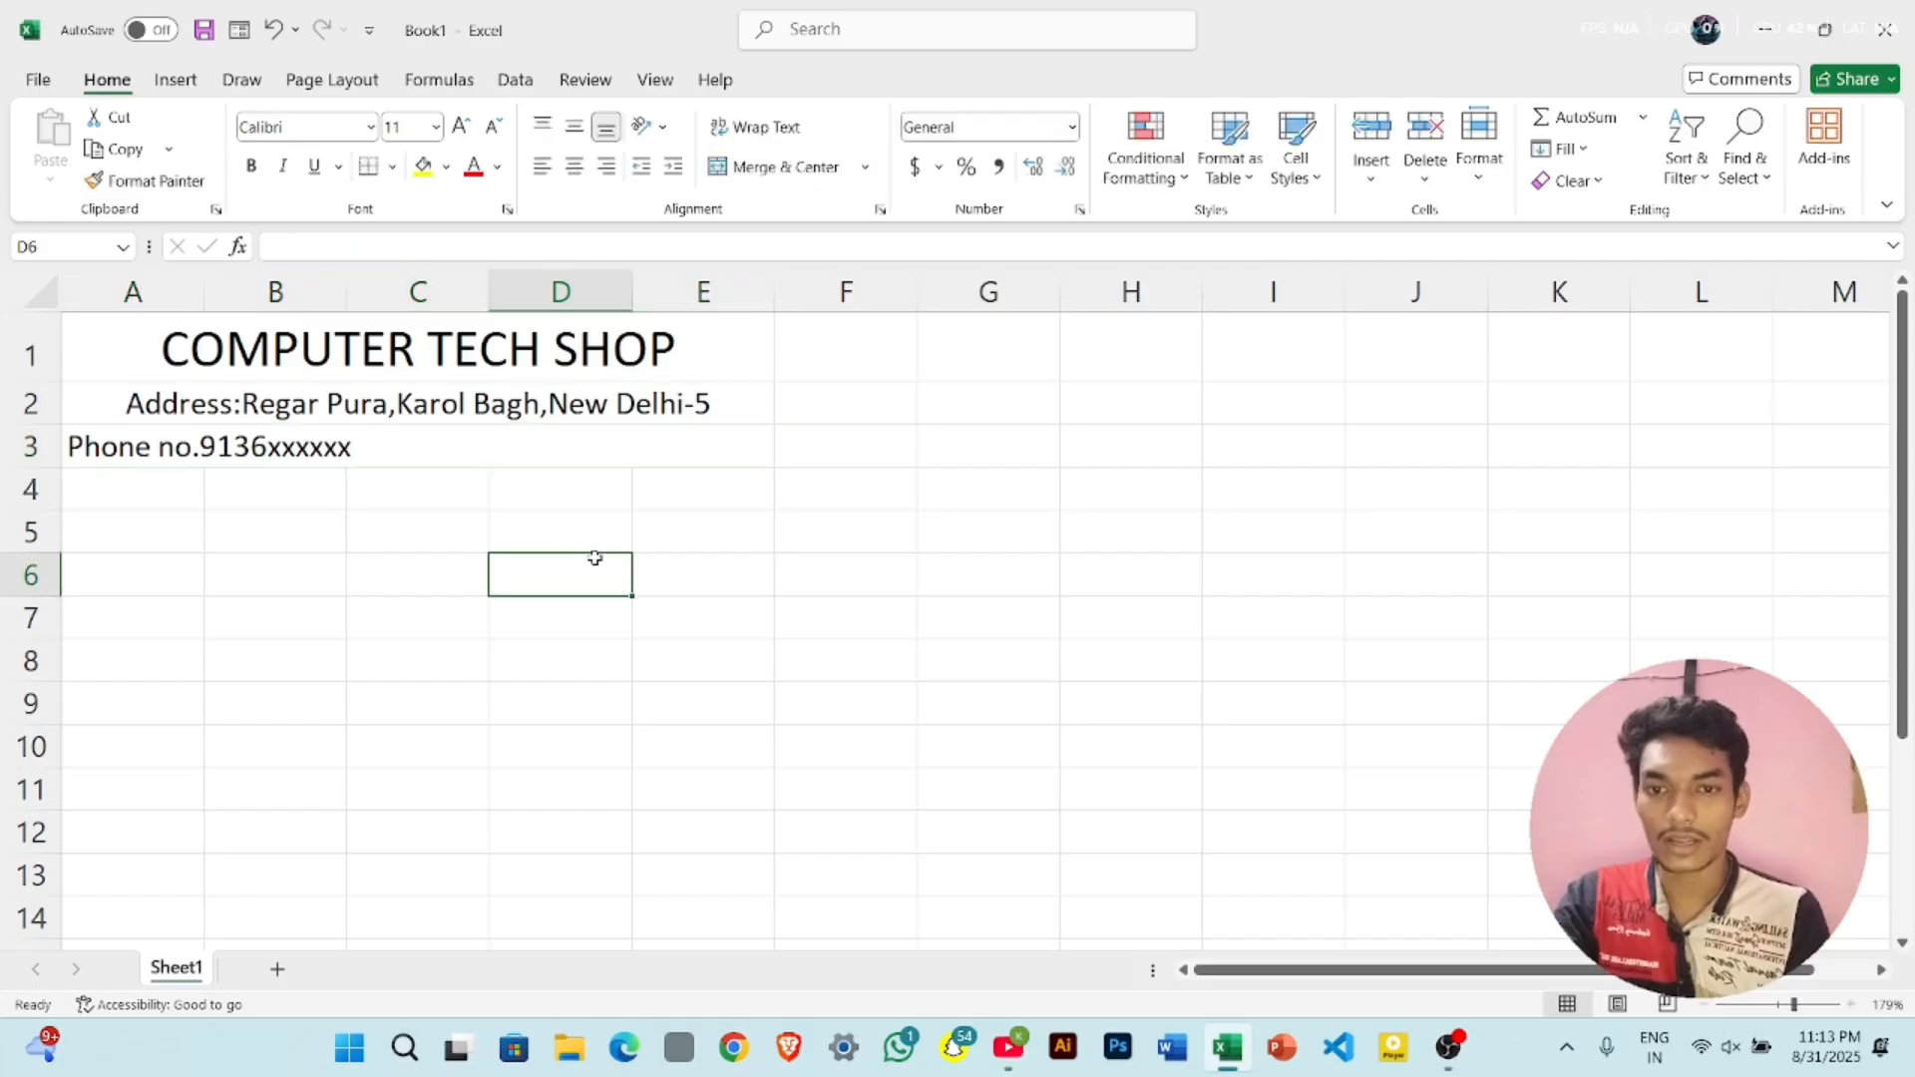
- Center the phone number line horizontally in the merged cell of row 3
click(563, 459)
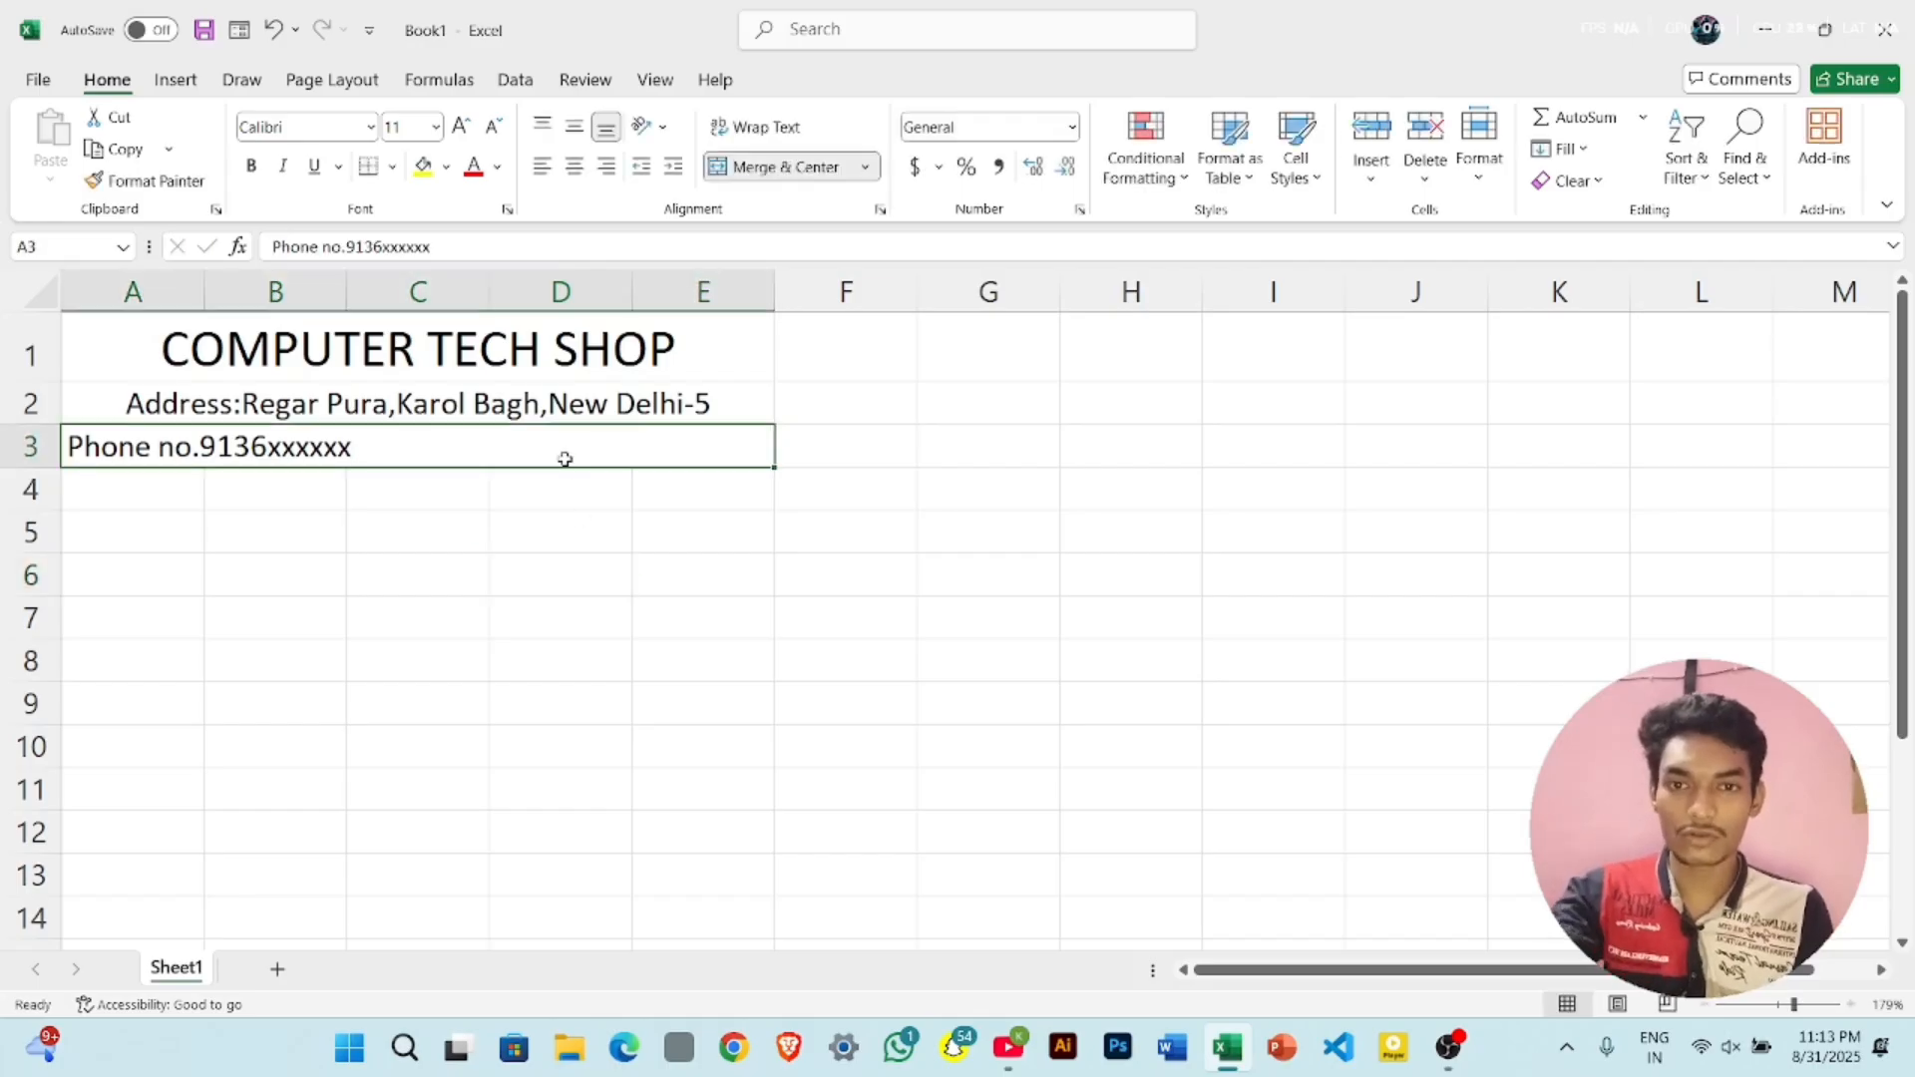
click(780, 571)
click(570, 444)
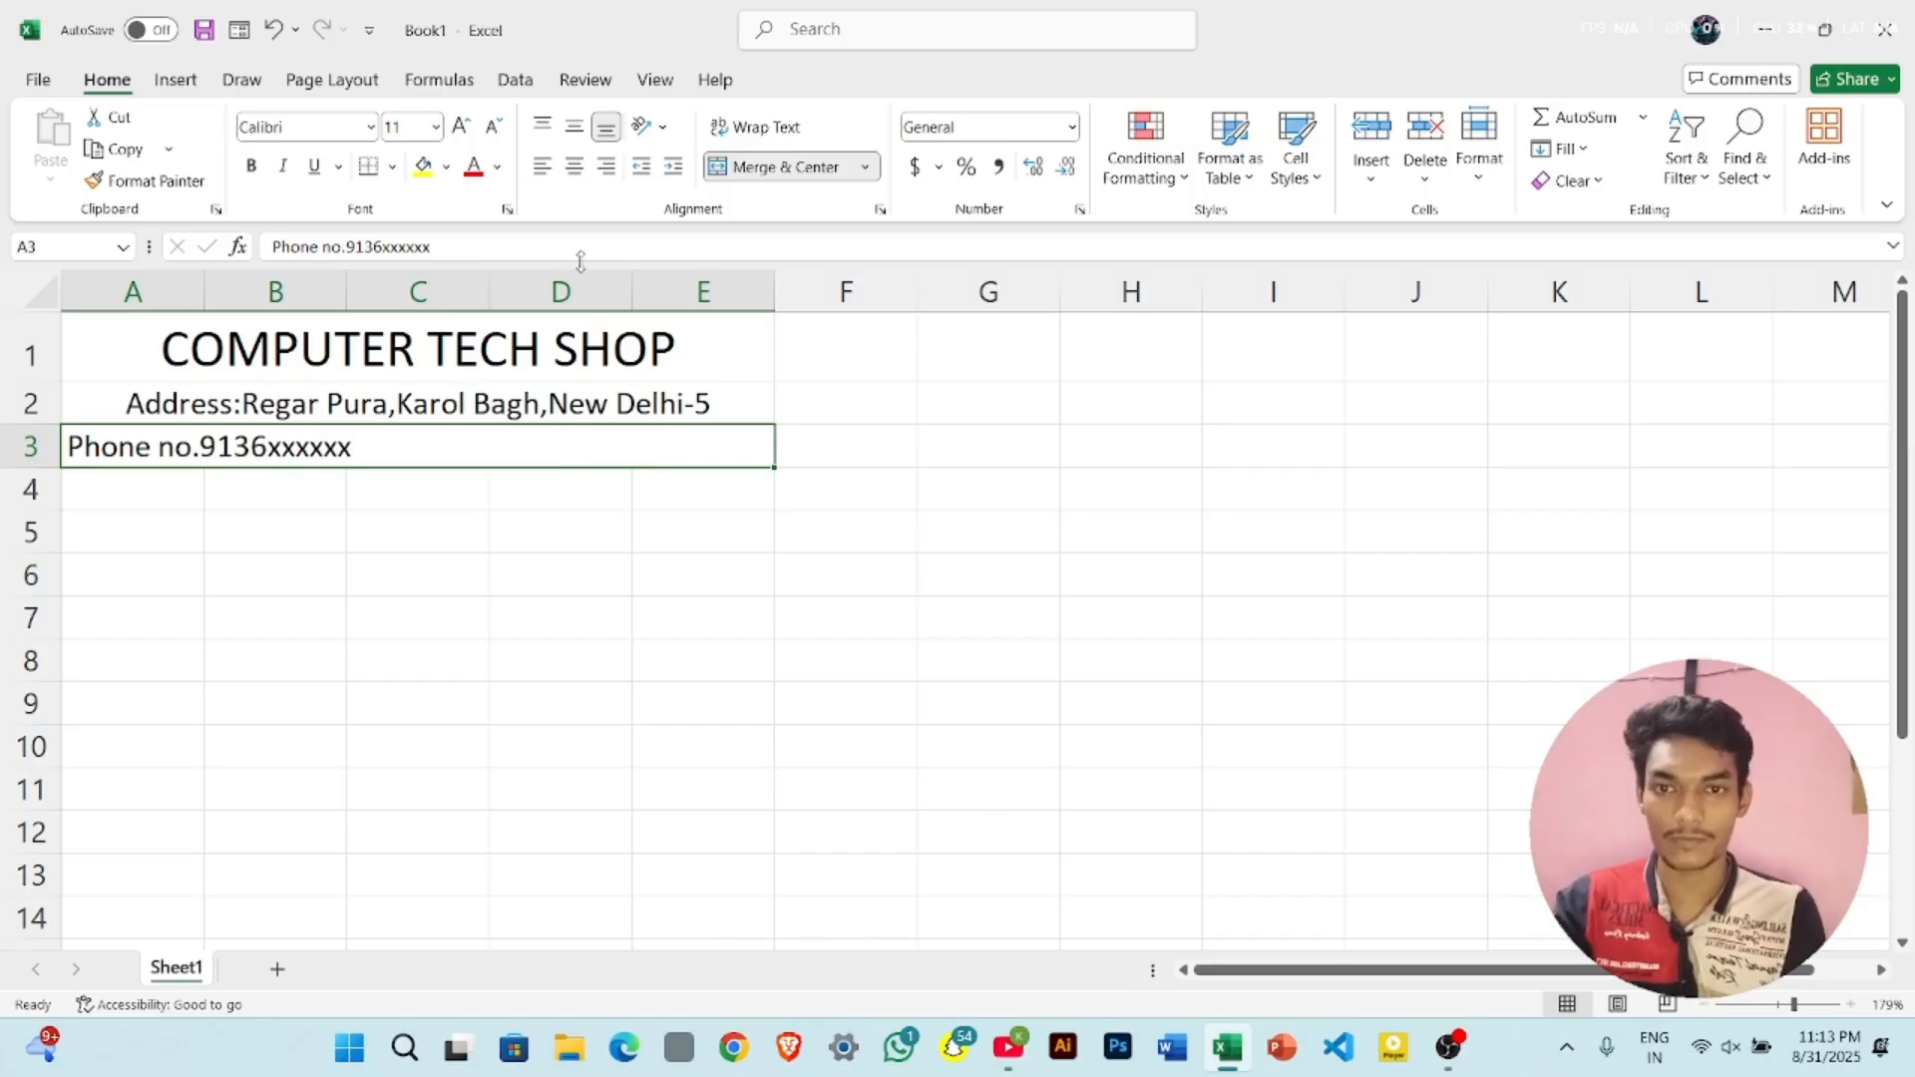
click(574, 169)
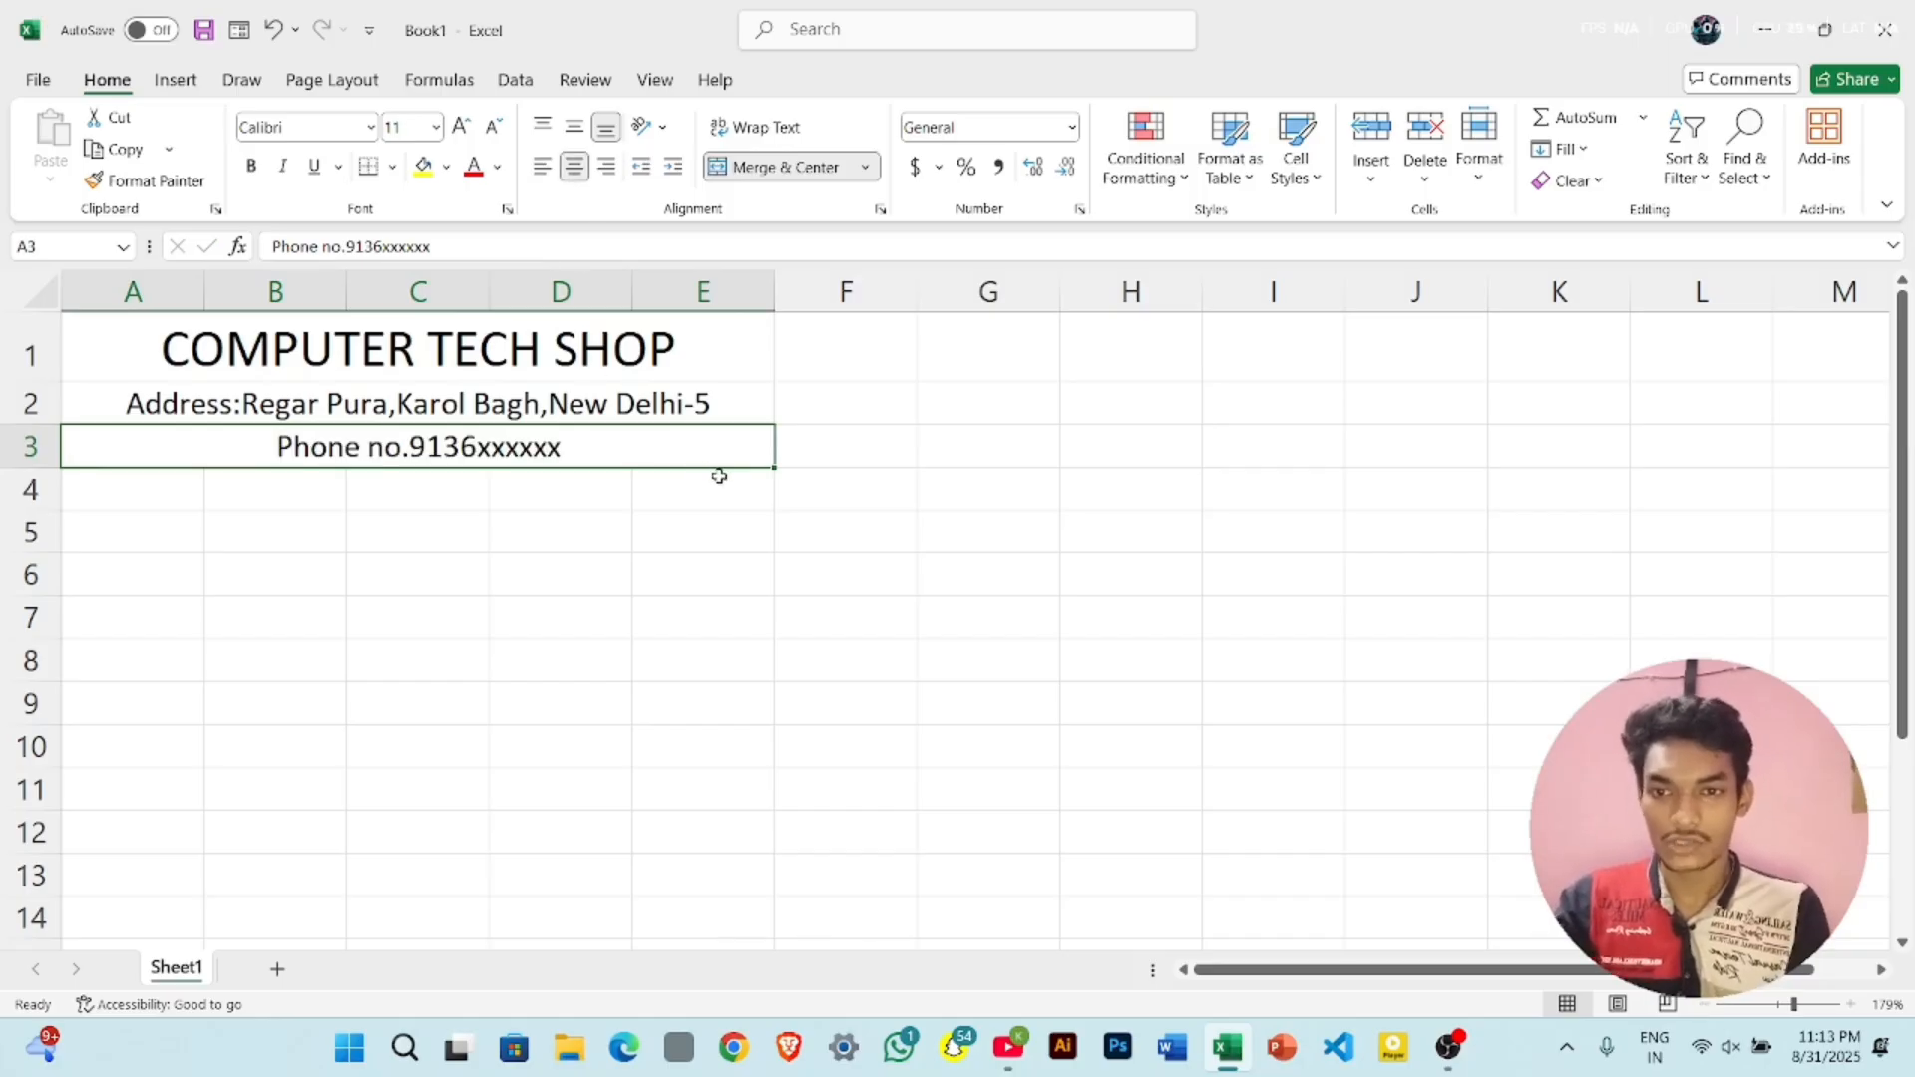
- Format the shop title in row 1 with white text on a dark brown fill, using the darkest orange theme shade
click(479, 349)
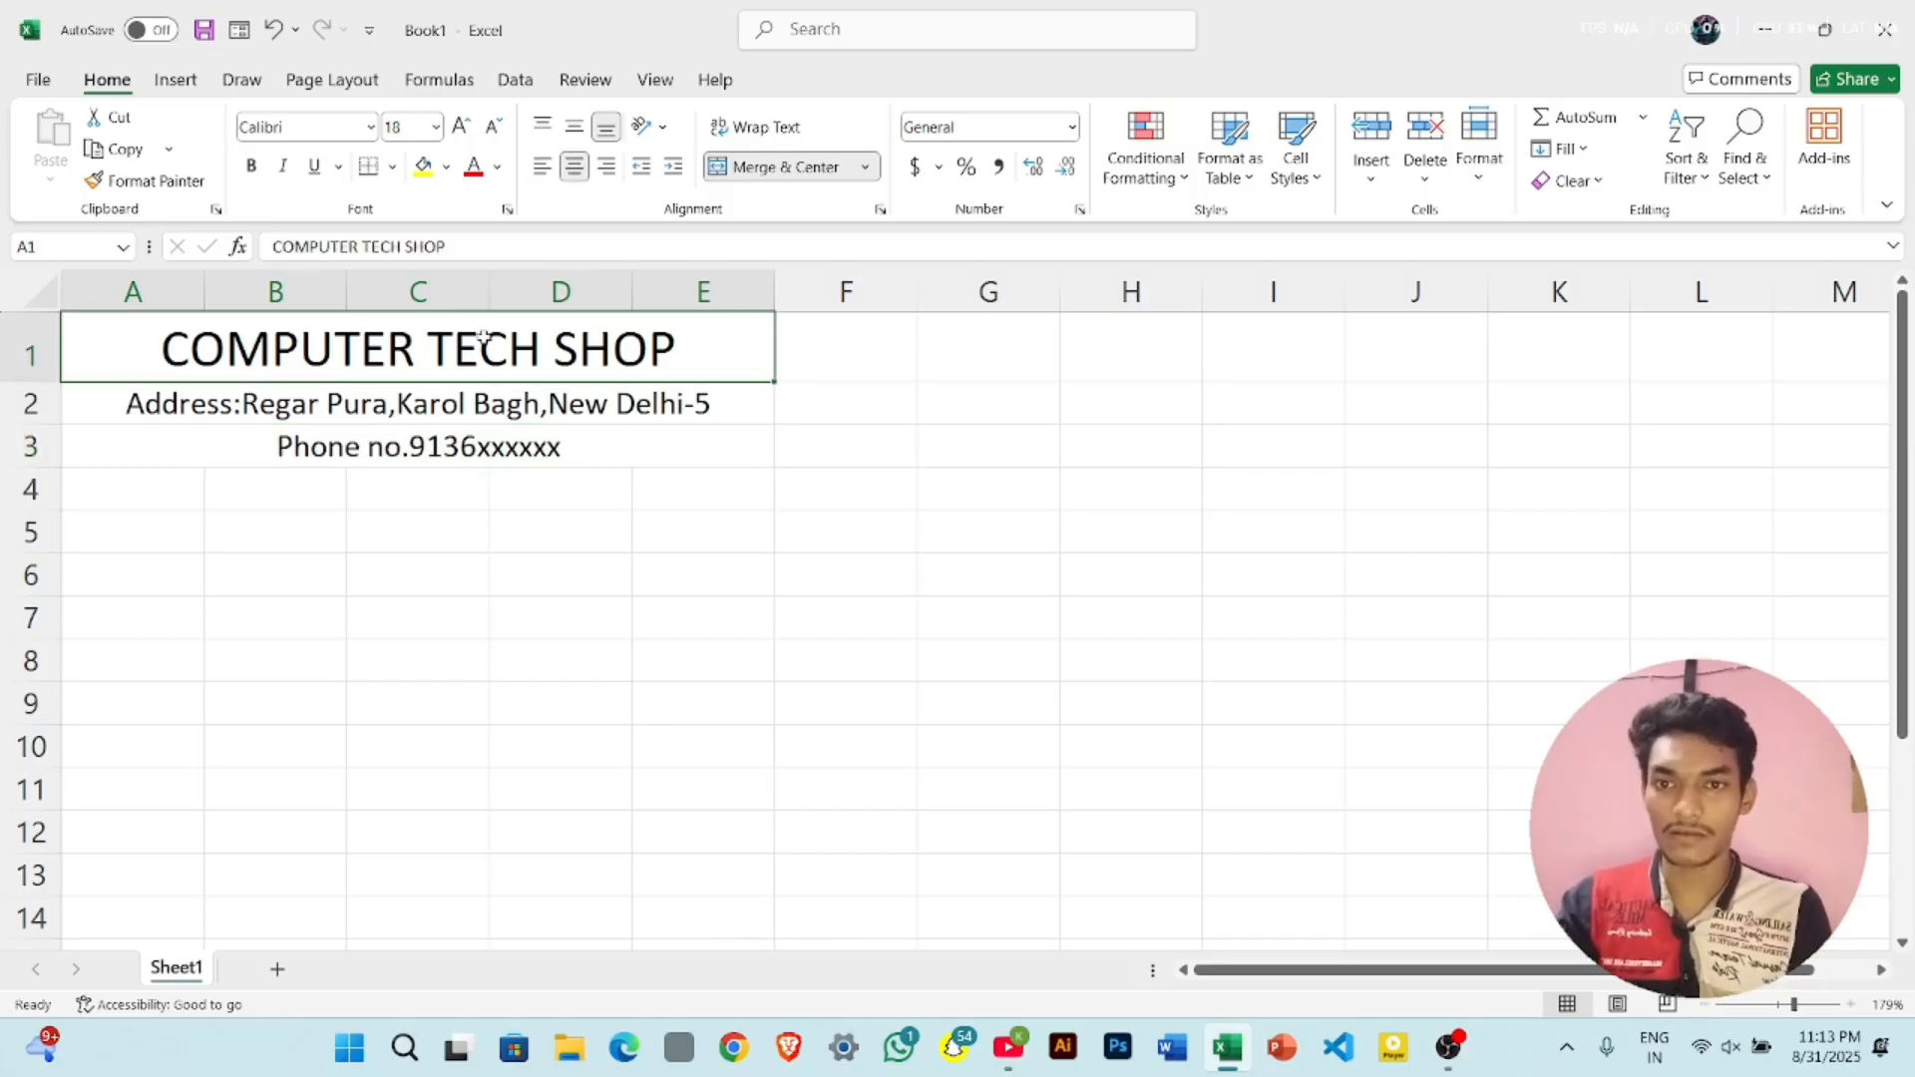
click(496, 166)
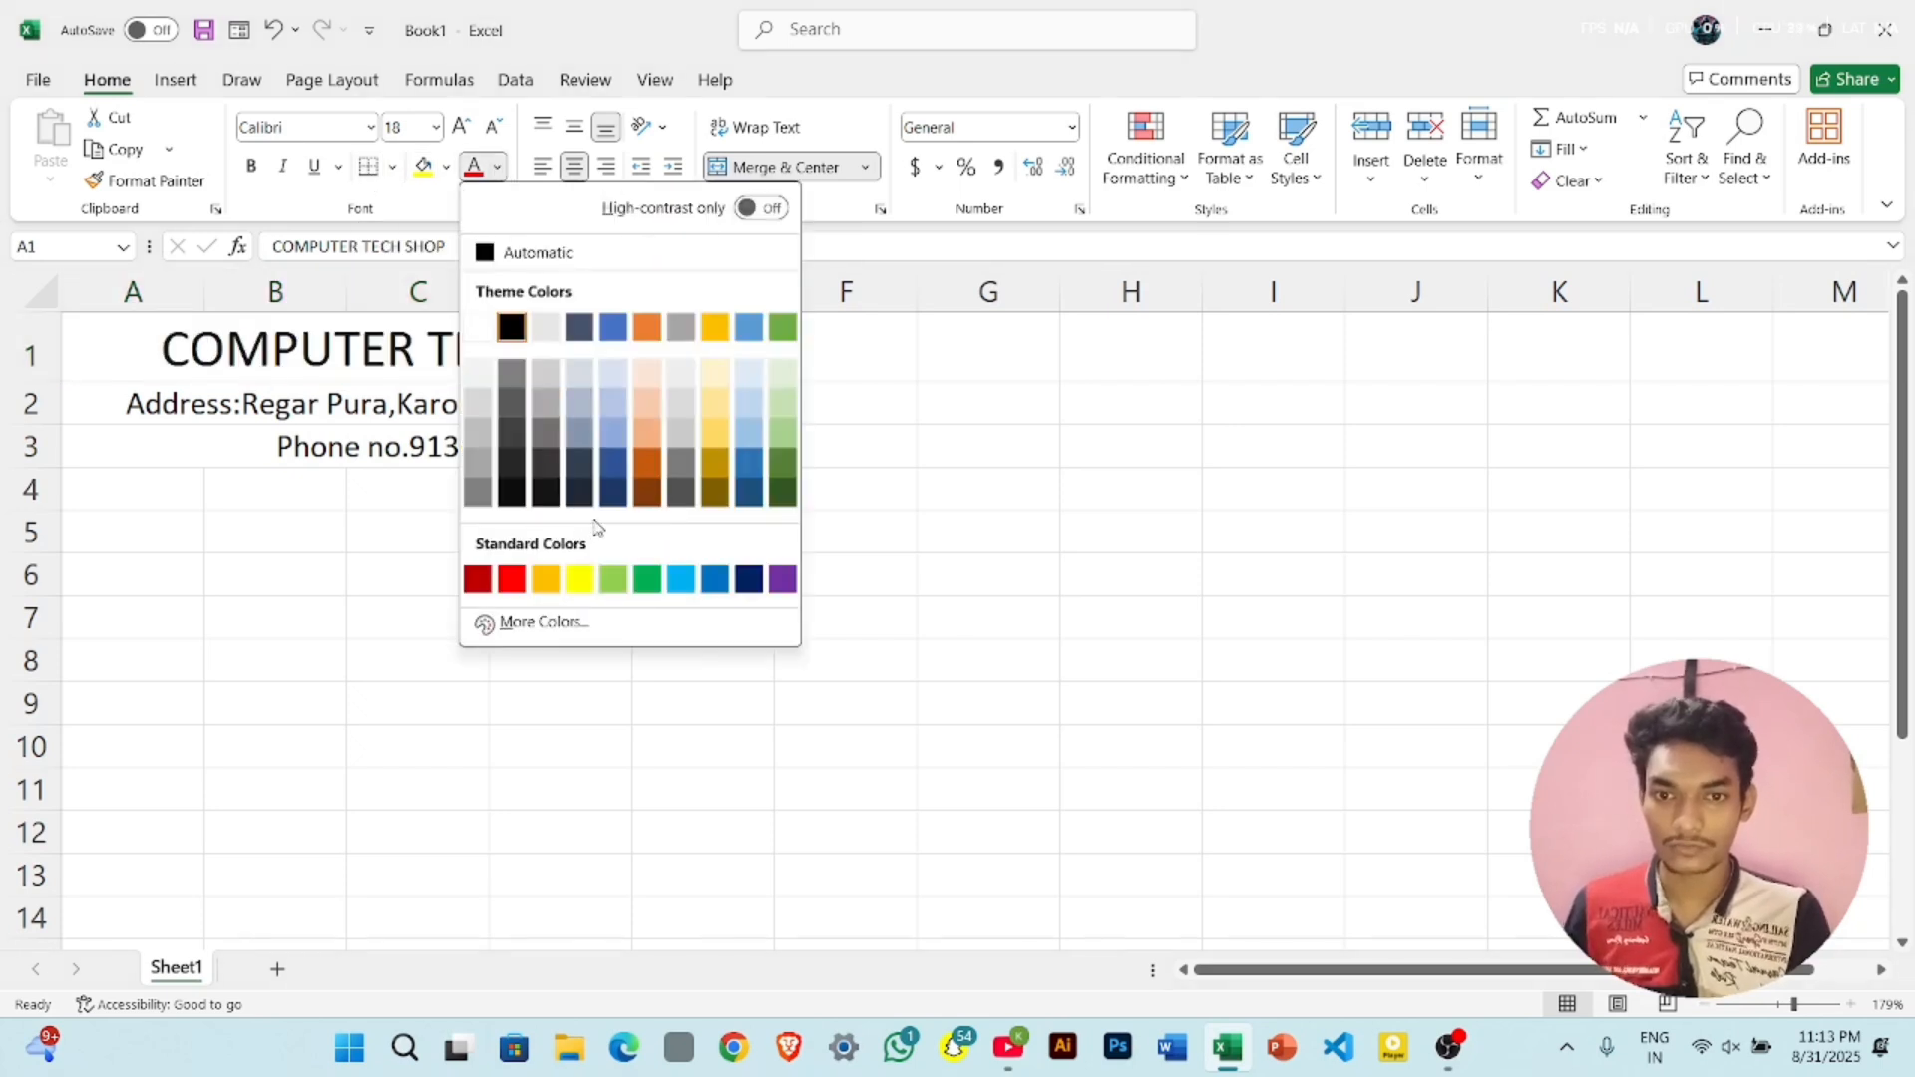
click(612, 492)
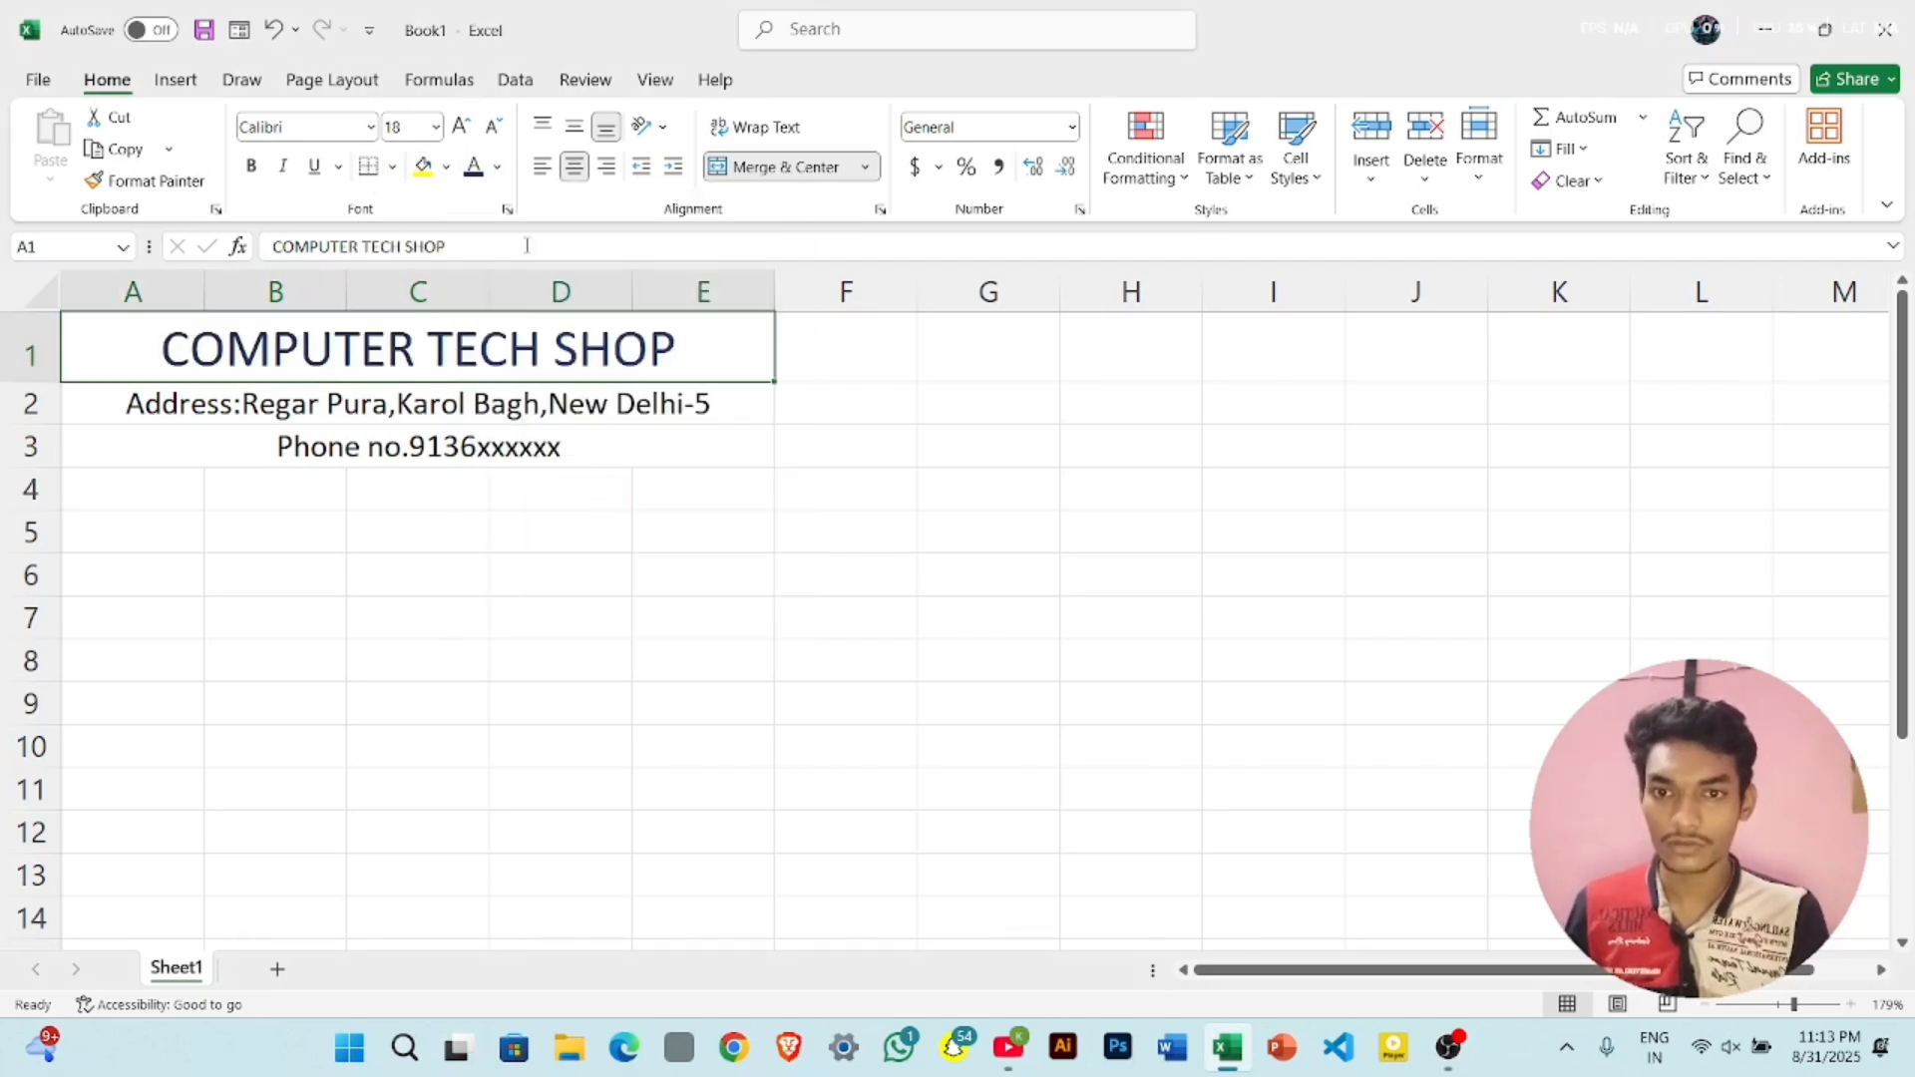
click(499, 169)
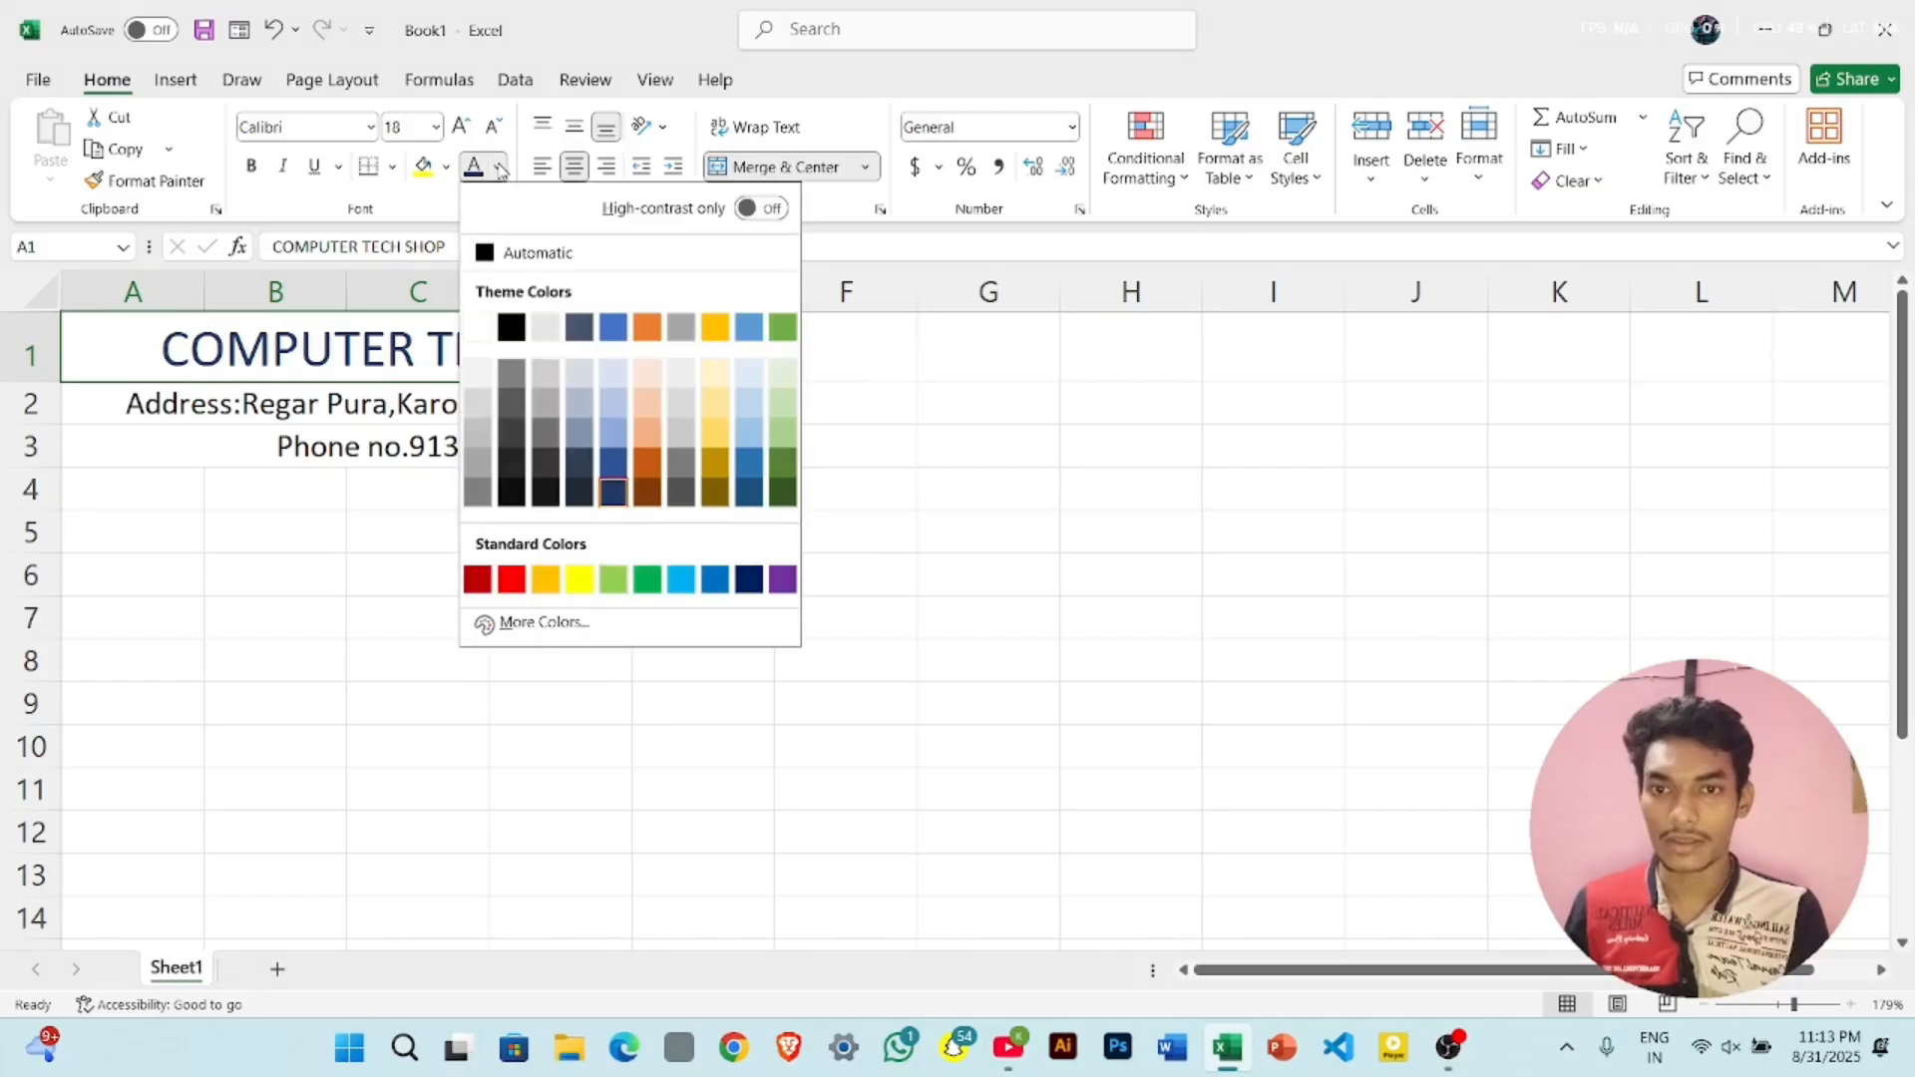
click(504, 320)
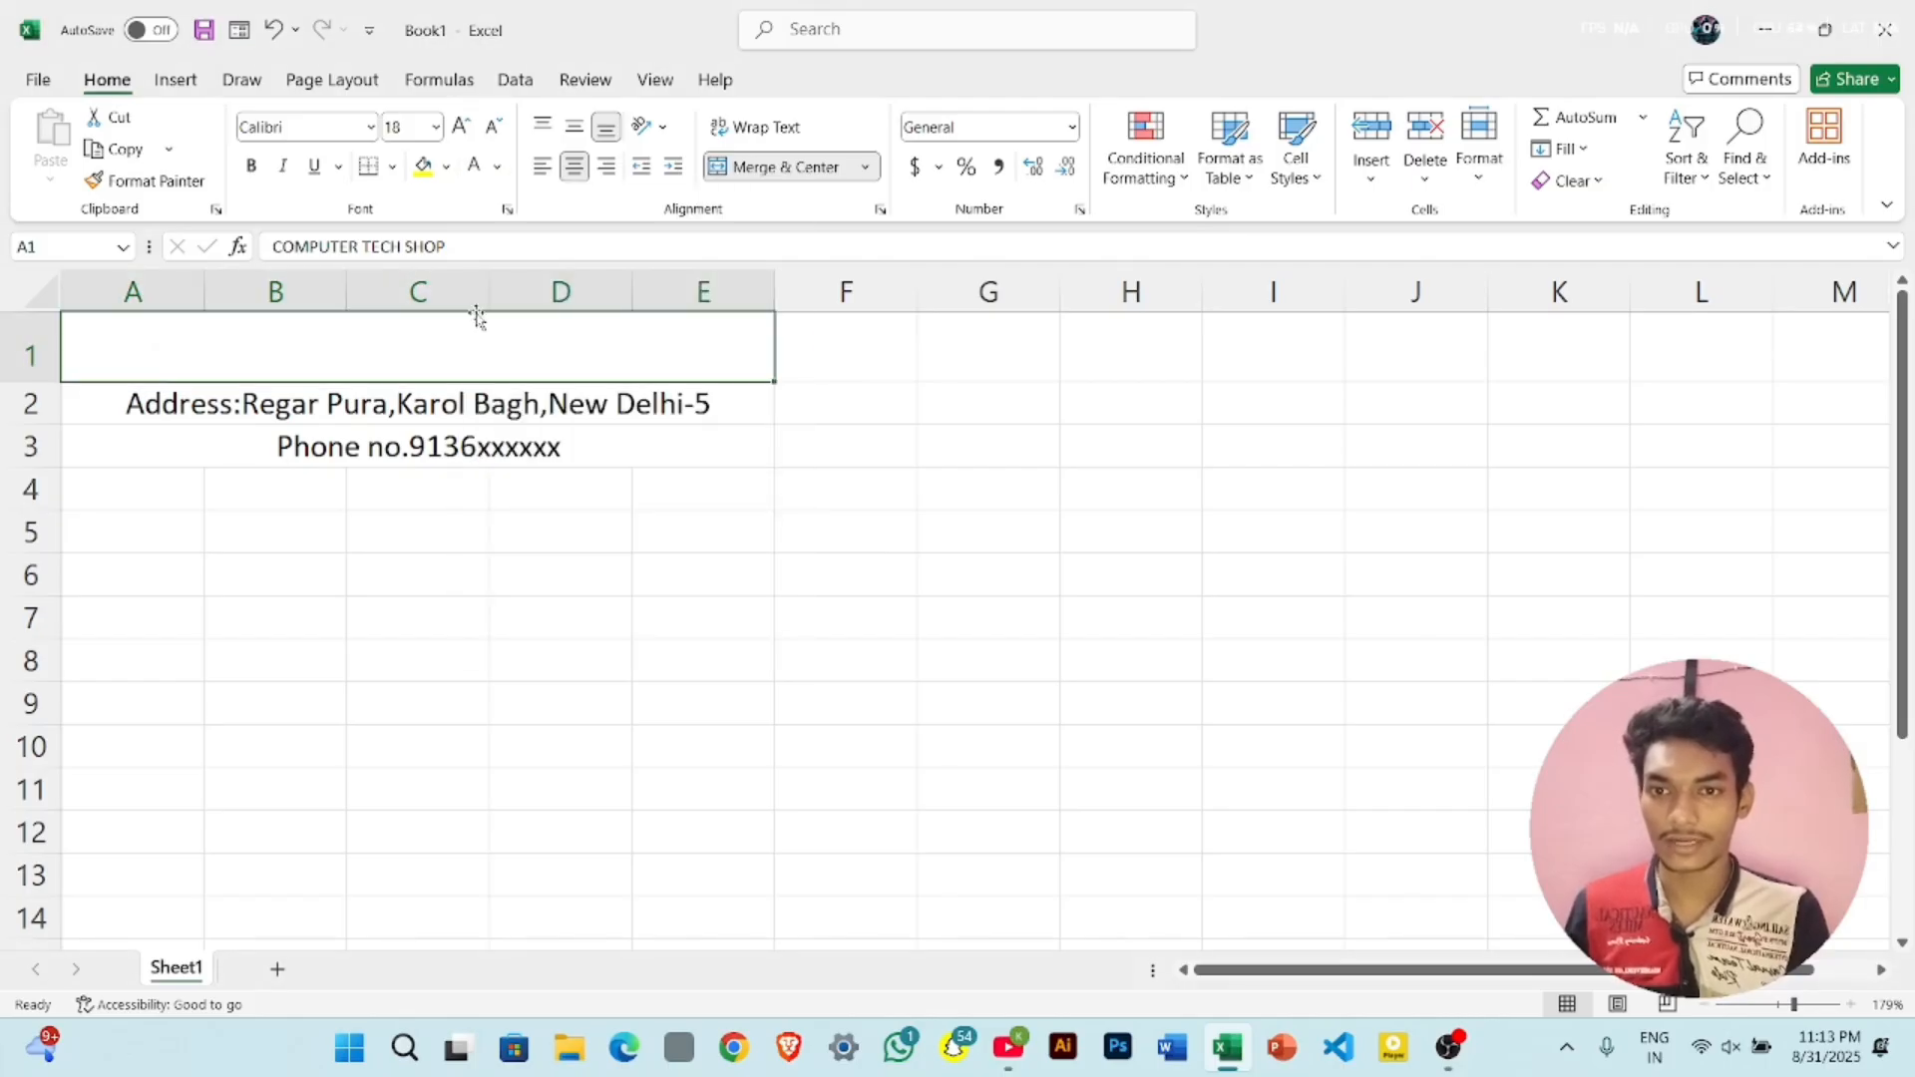
click(446, 167)
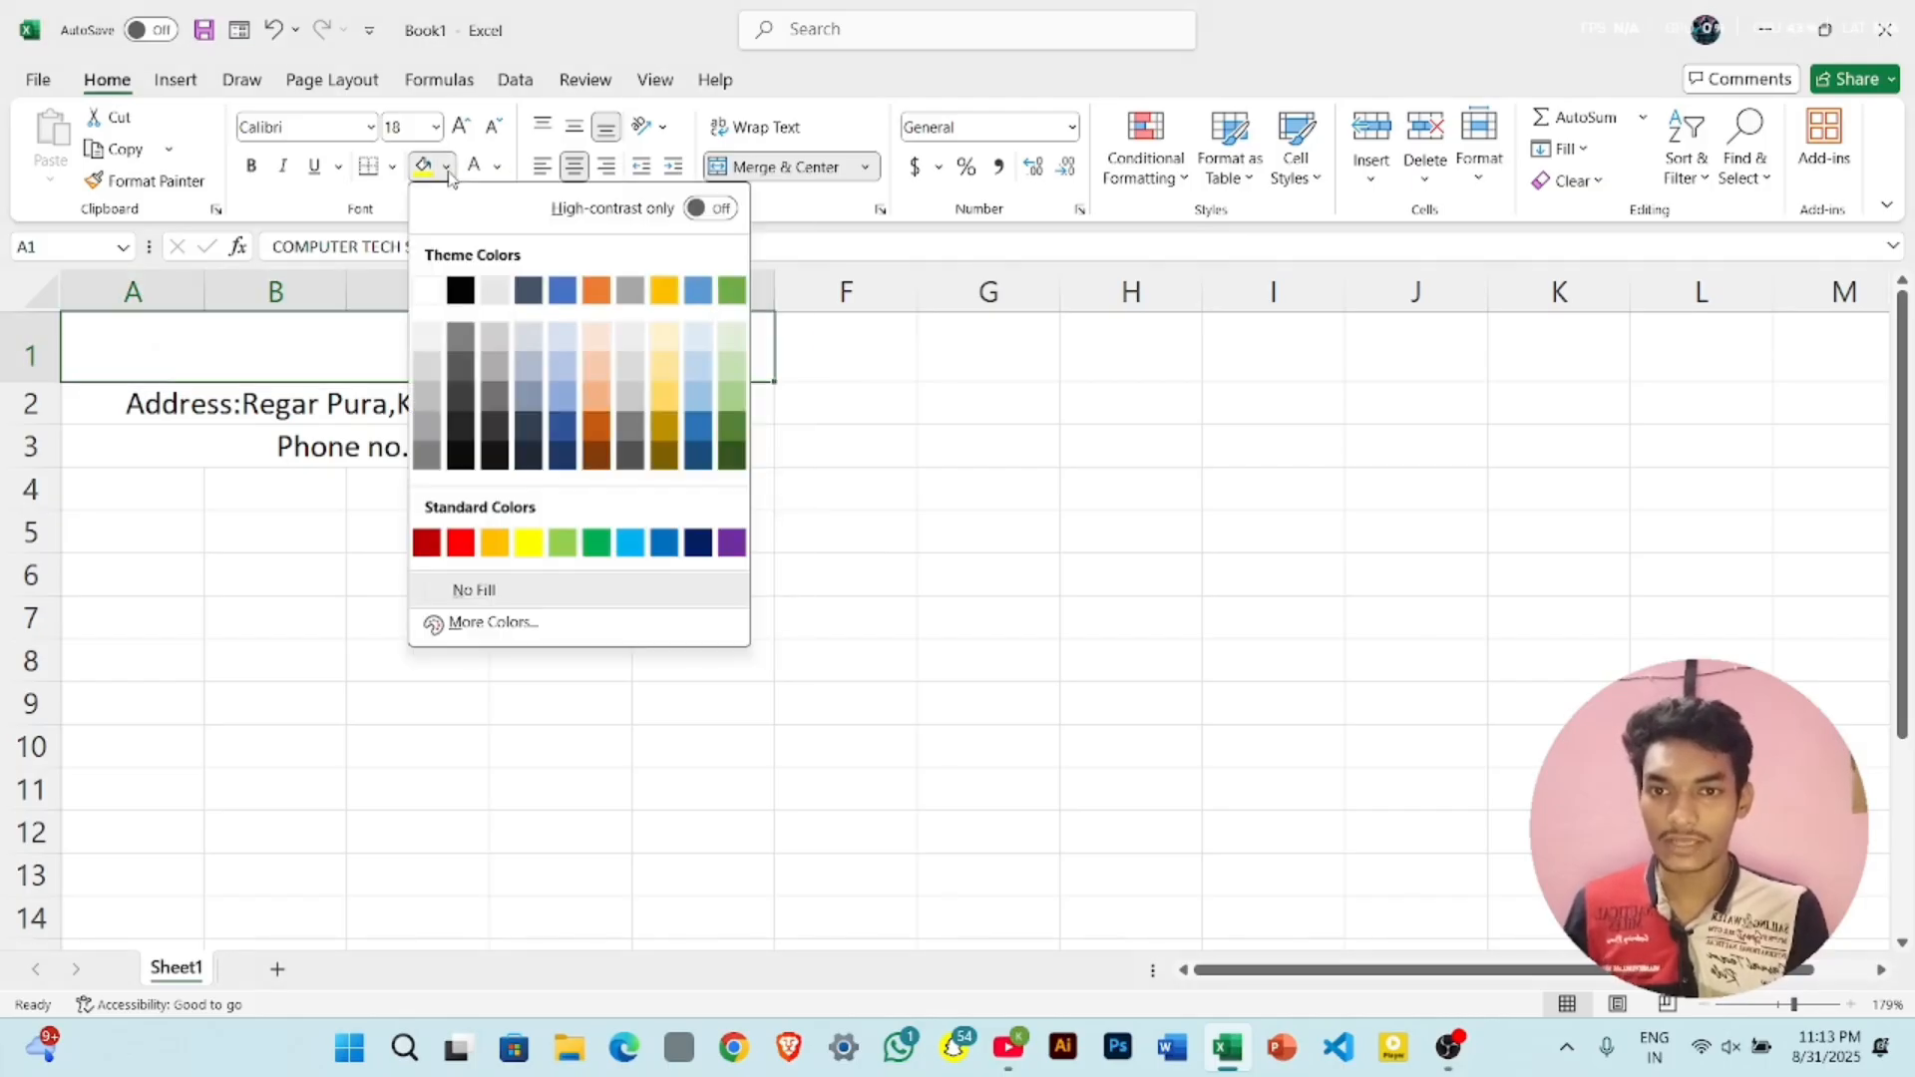
click(597, 457)
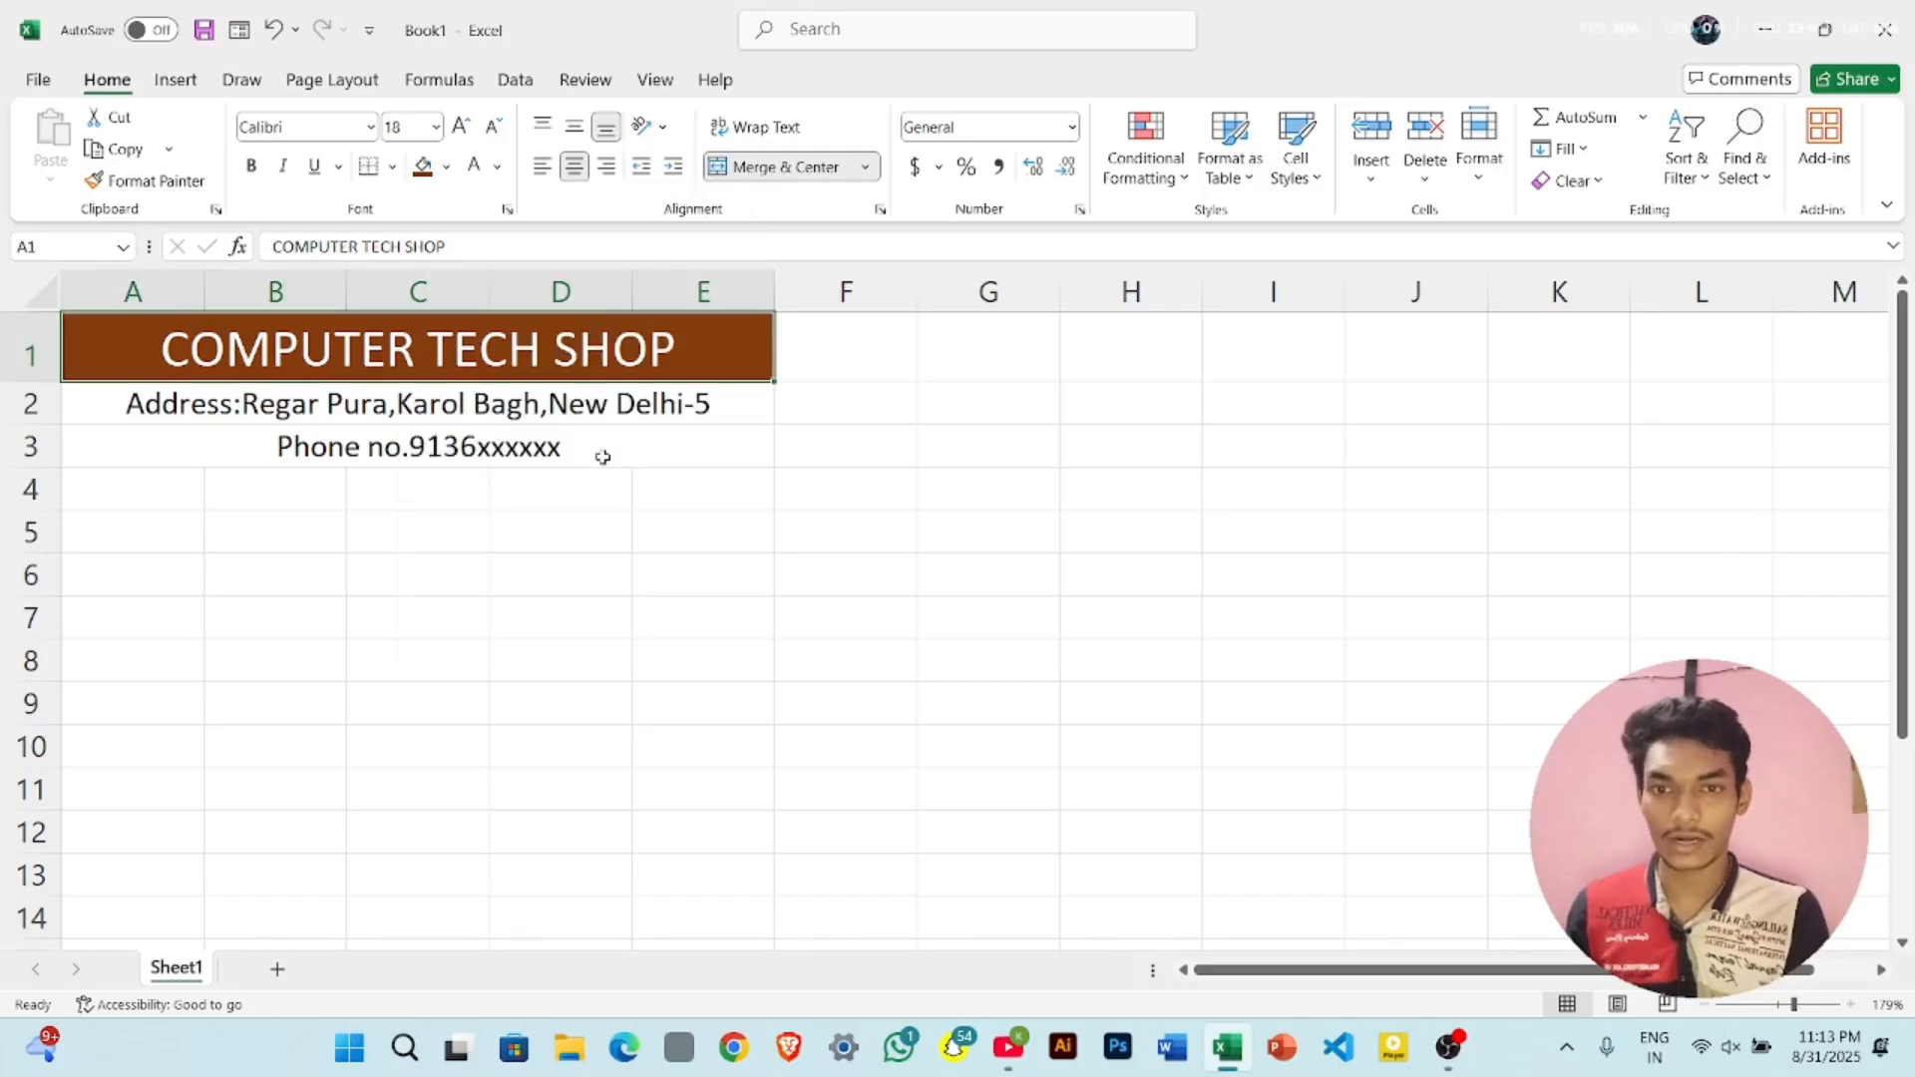
- Fill the address line in row 2 with dark blue and the phone line in row 3 with light orange
click(585, 411)
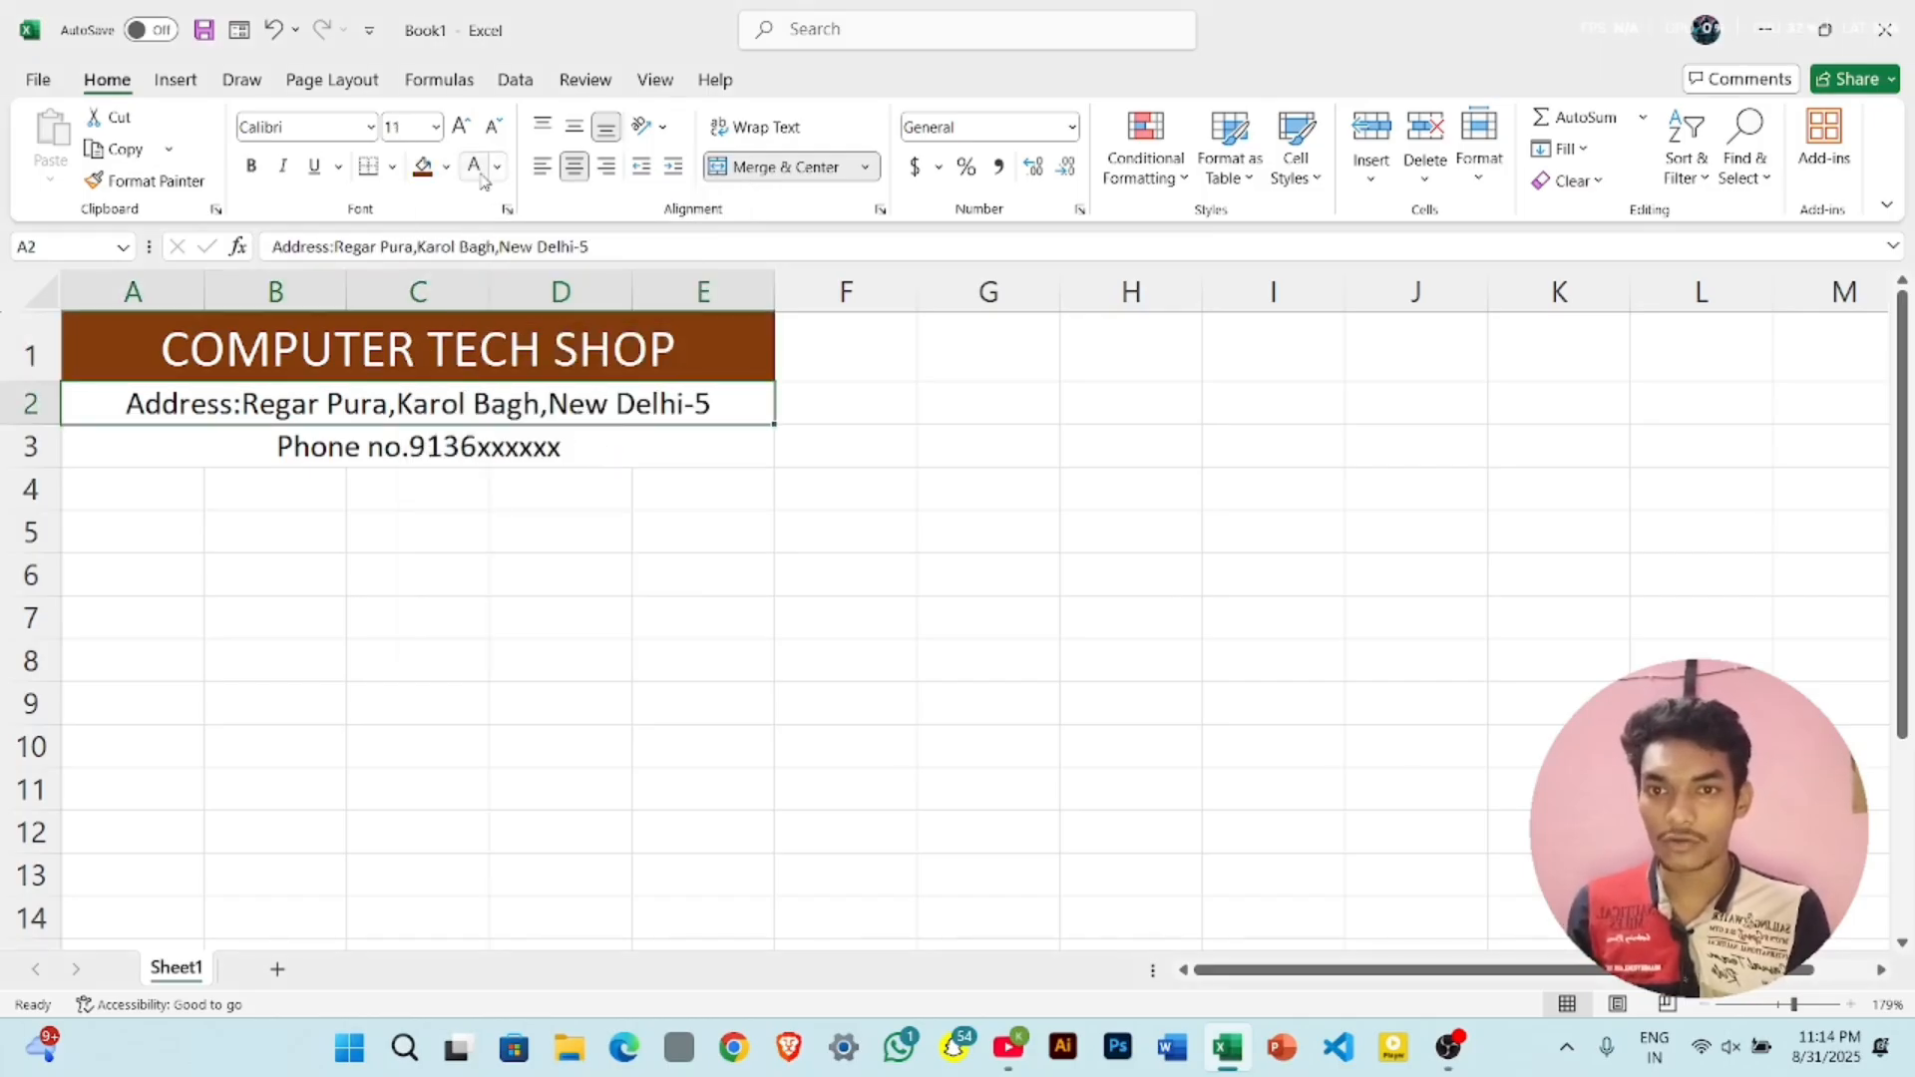
click(445, 169)
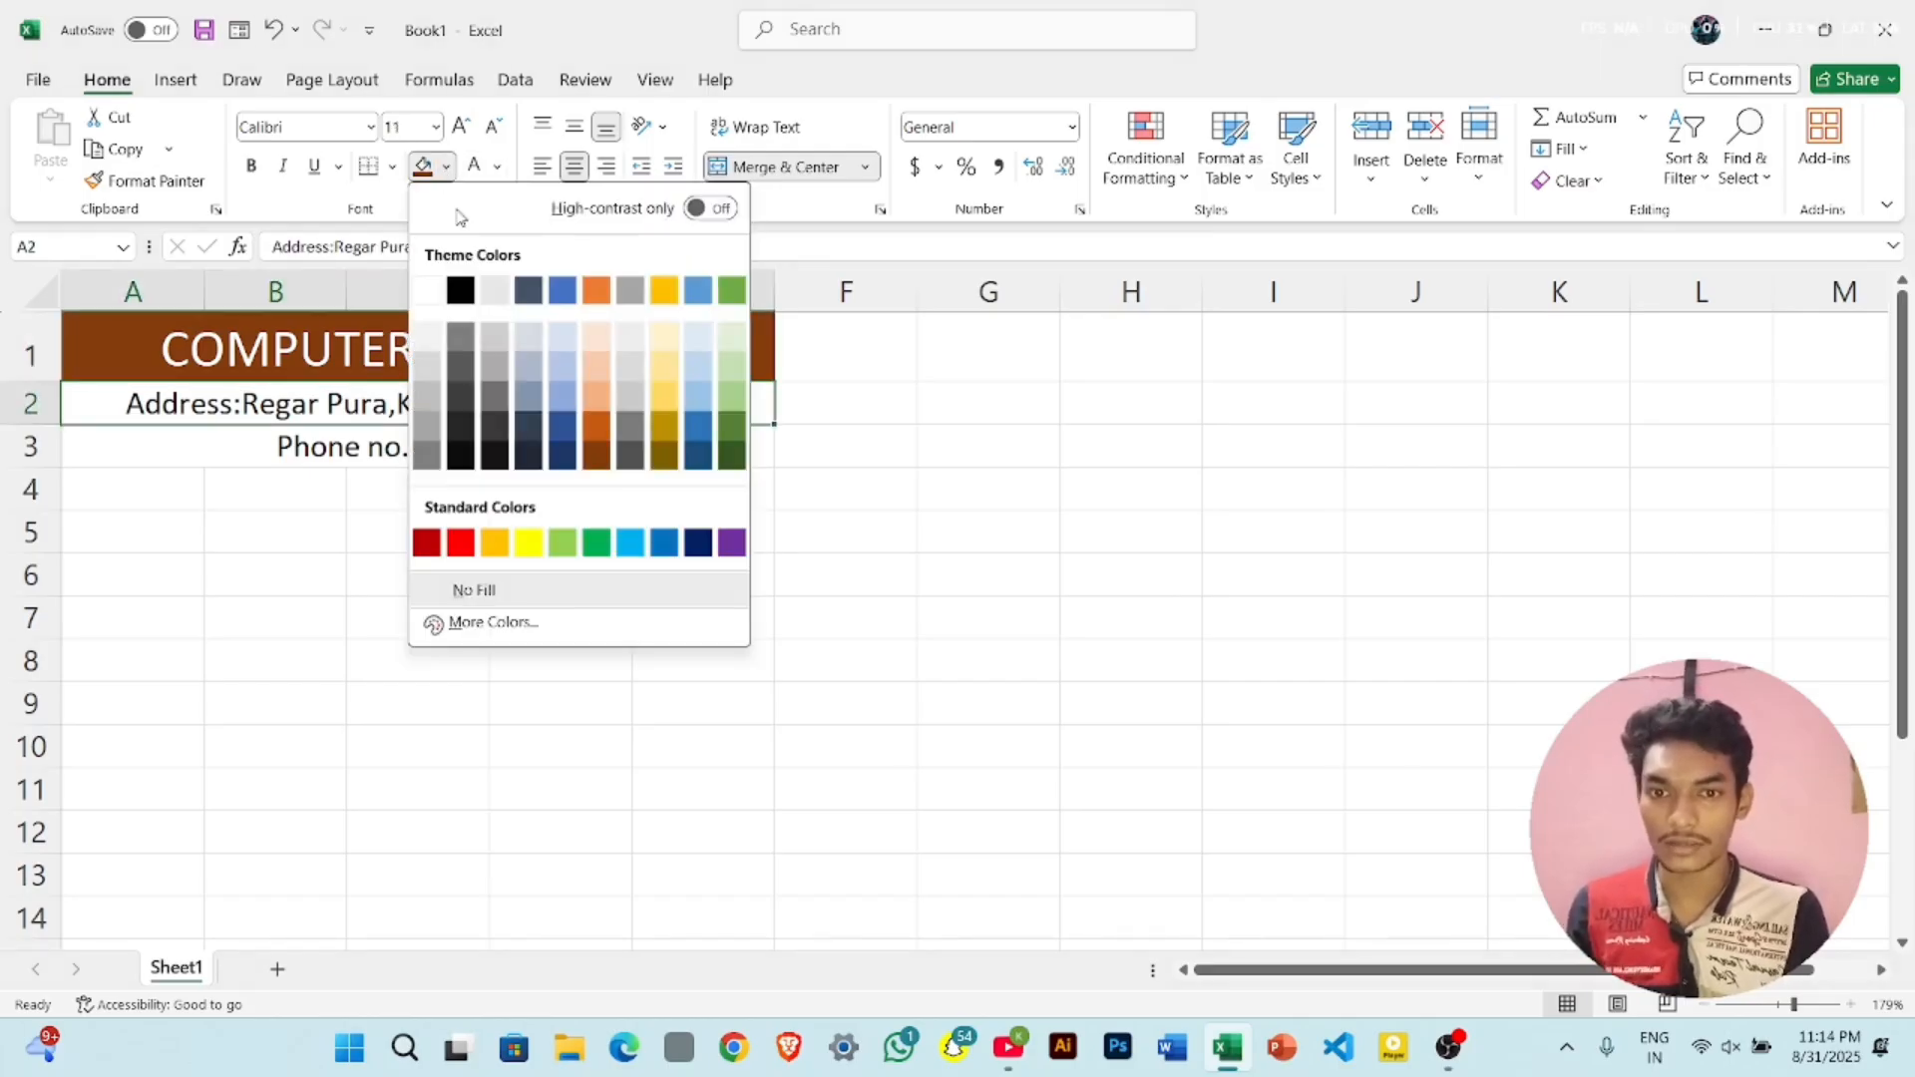
click(563, 429)
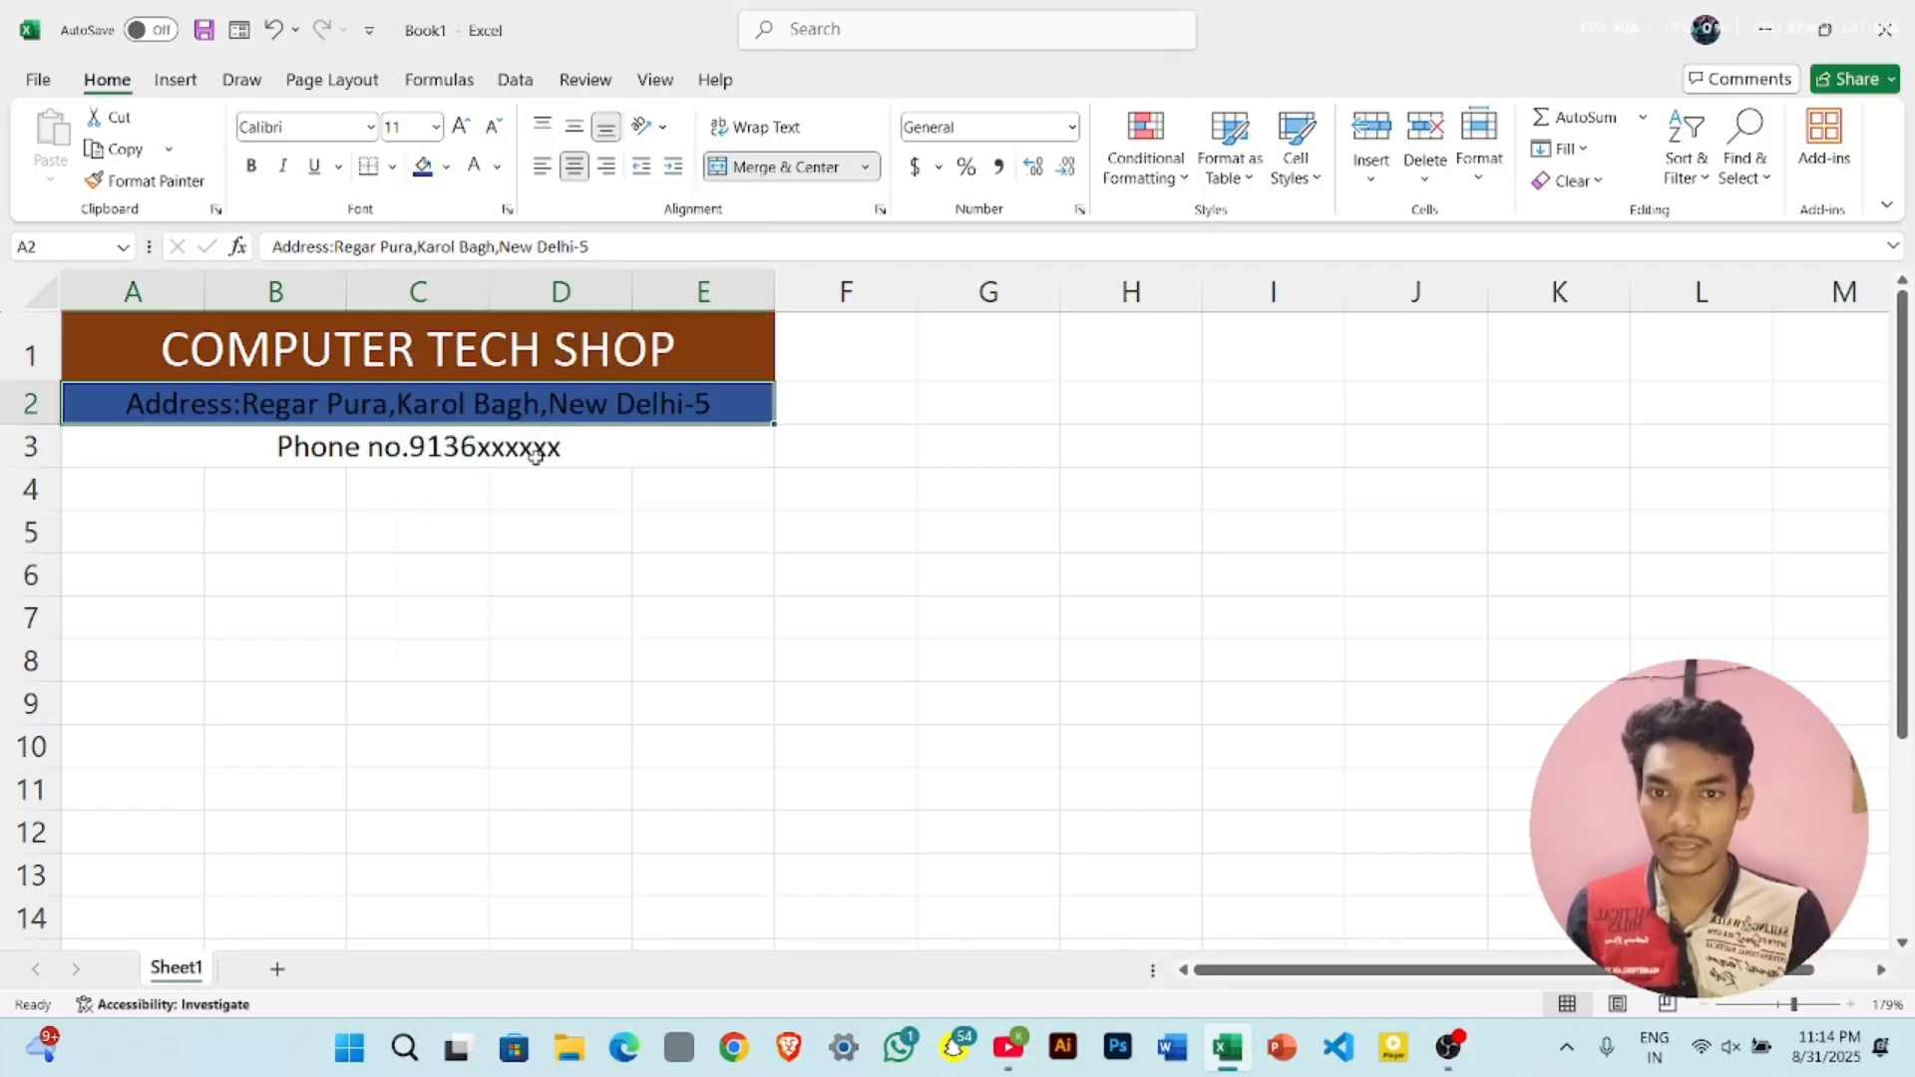
click(536, 454)
click(446, 168)
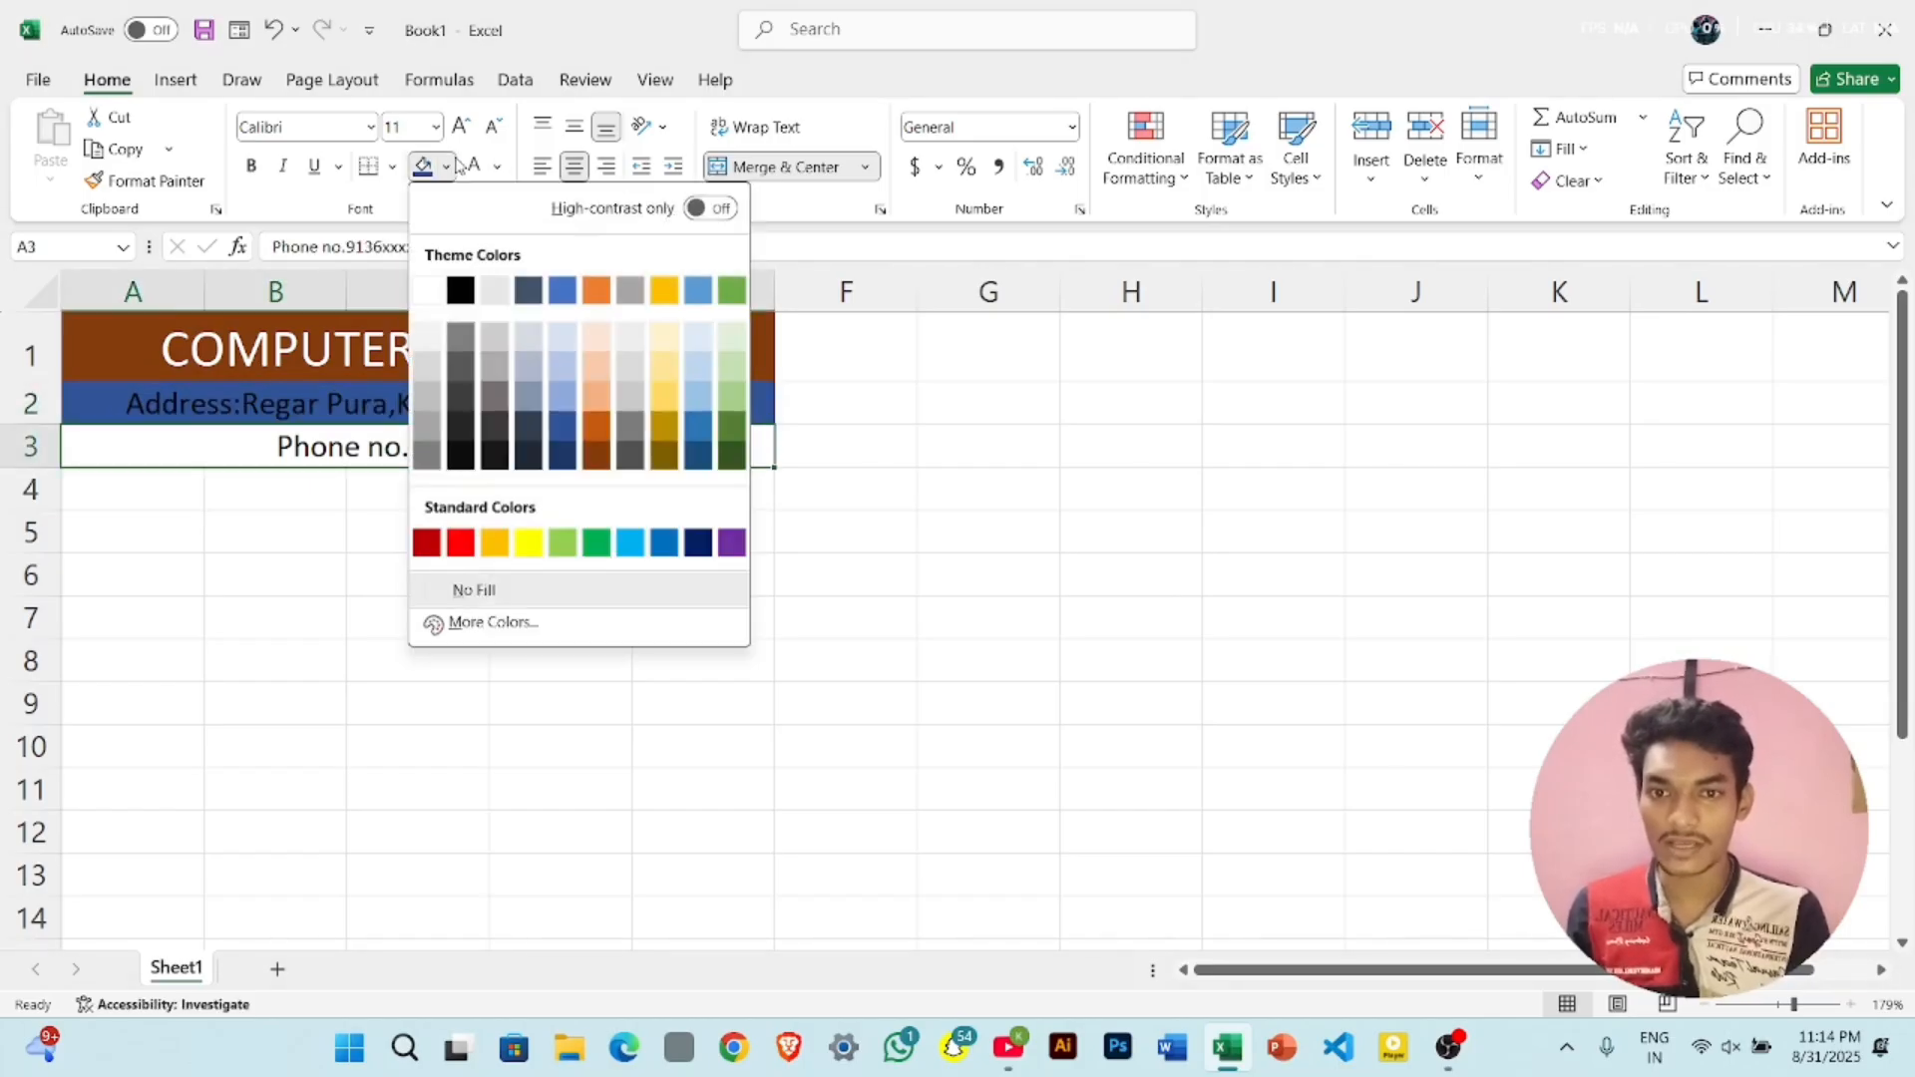
click(611, 371)
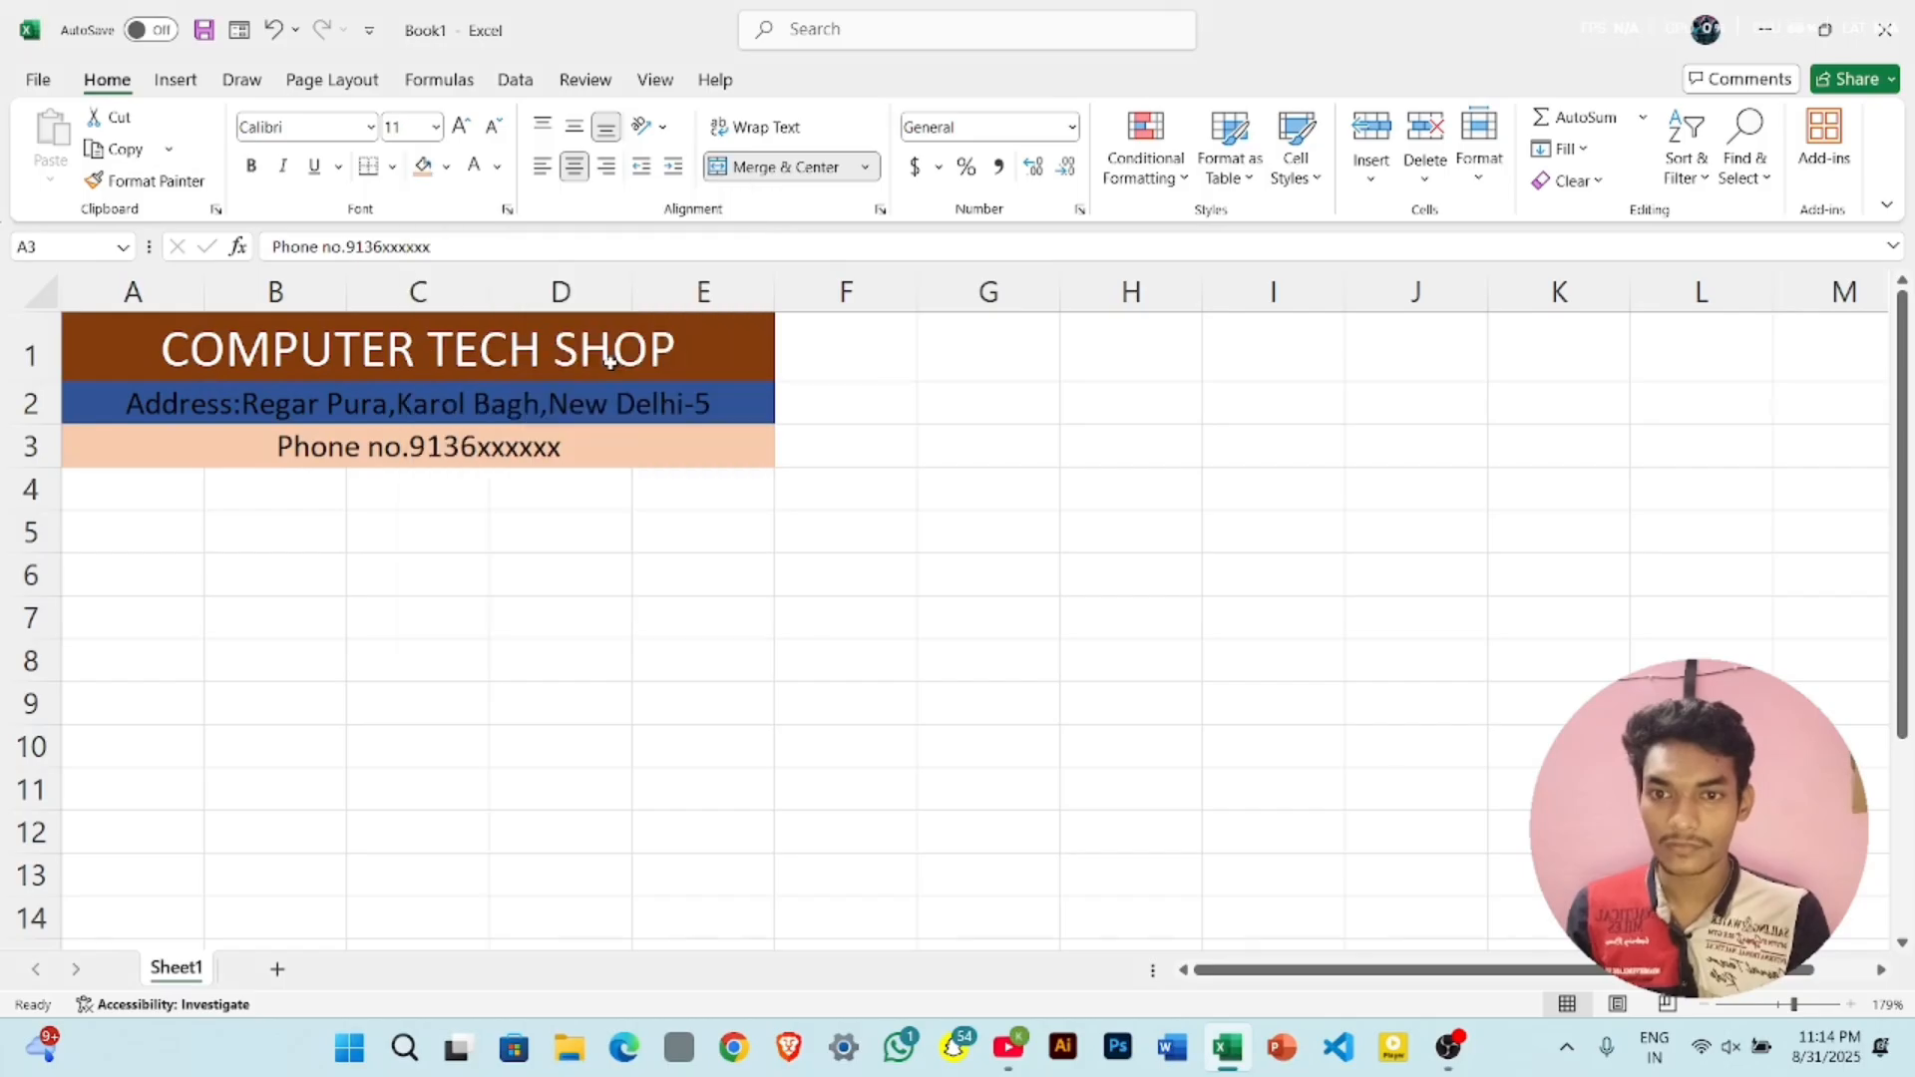
- Enter the column heading "S.NO." in cell A4
click(176, 481)
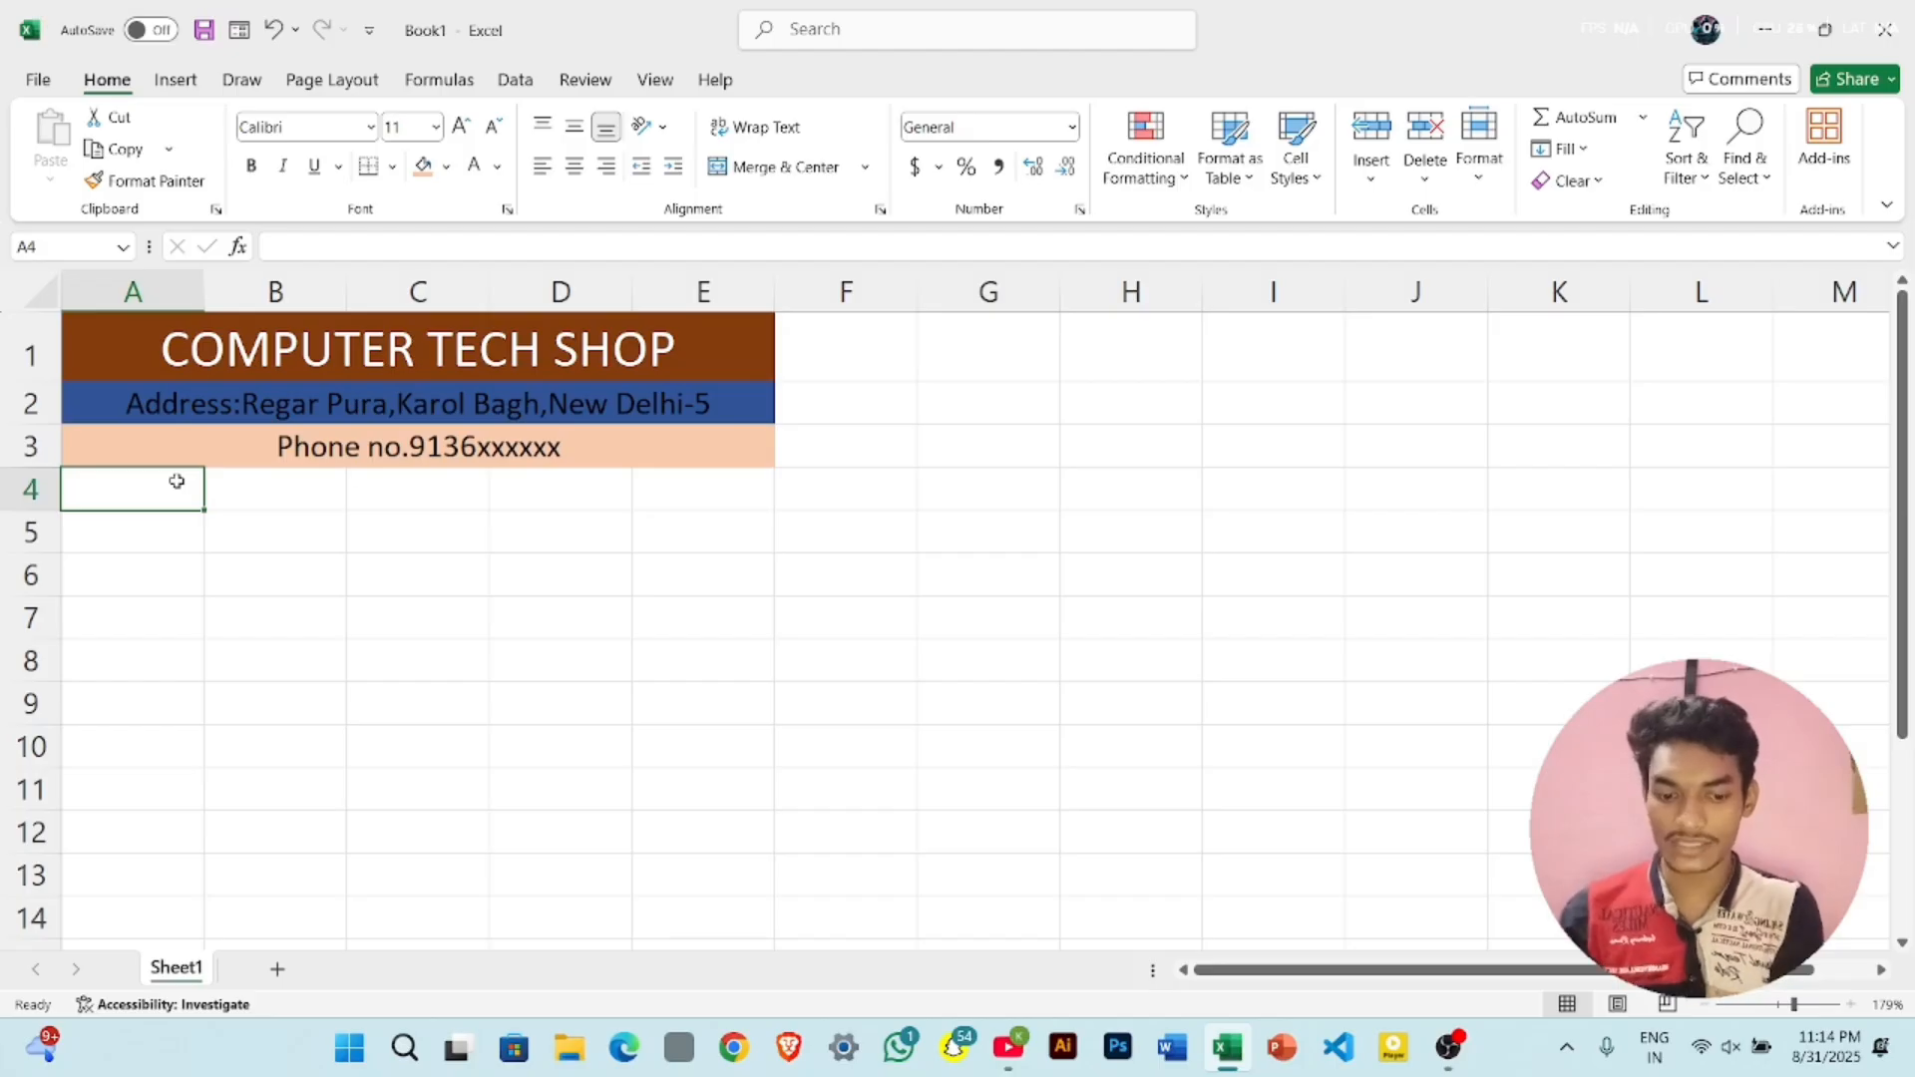
double_click(177, 480)
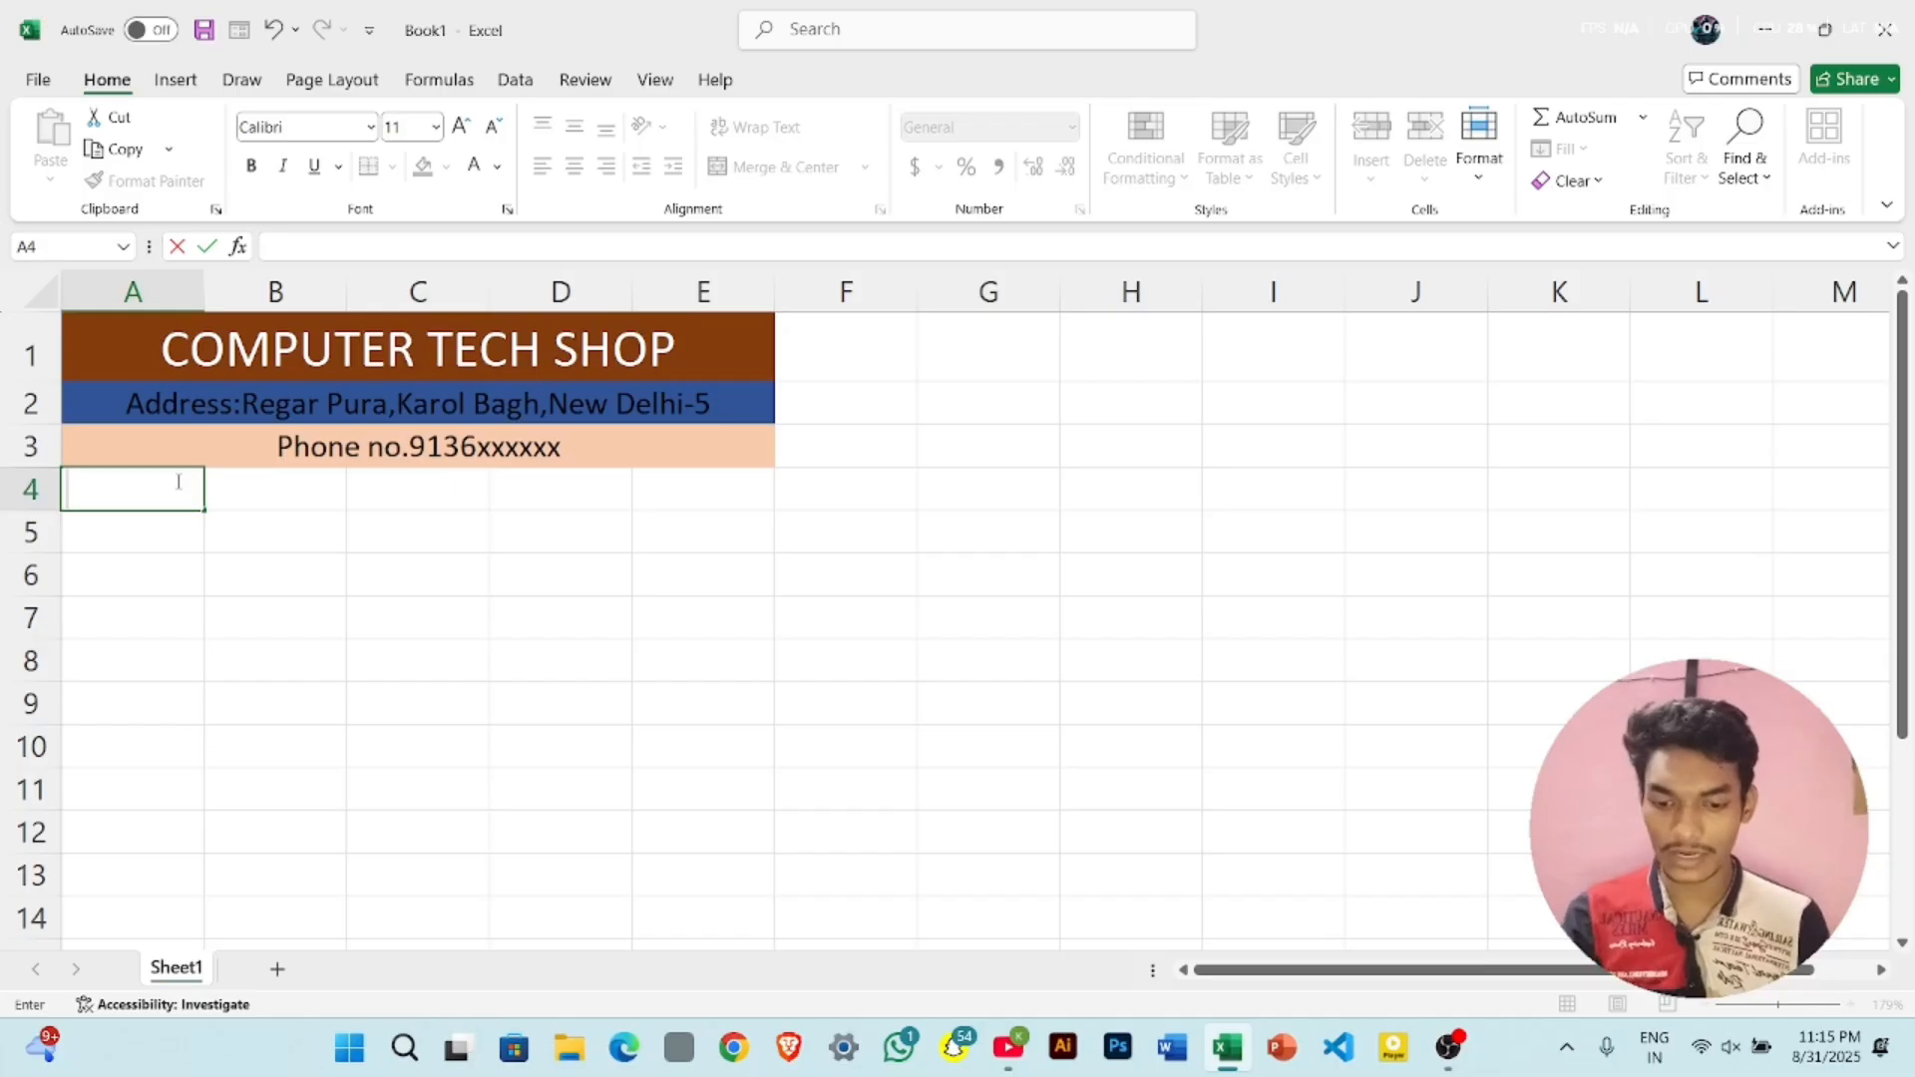
text(S.)
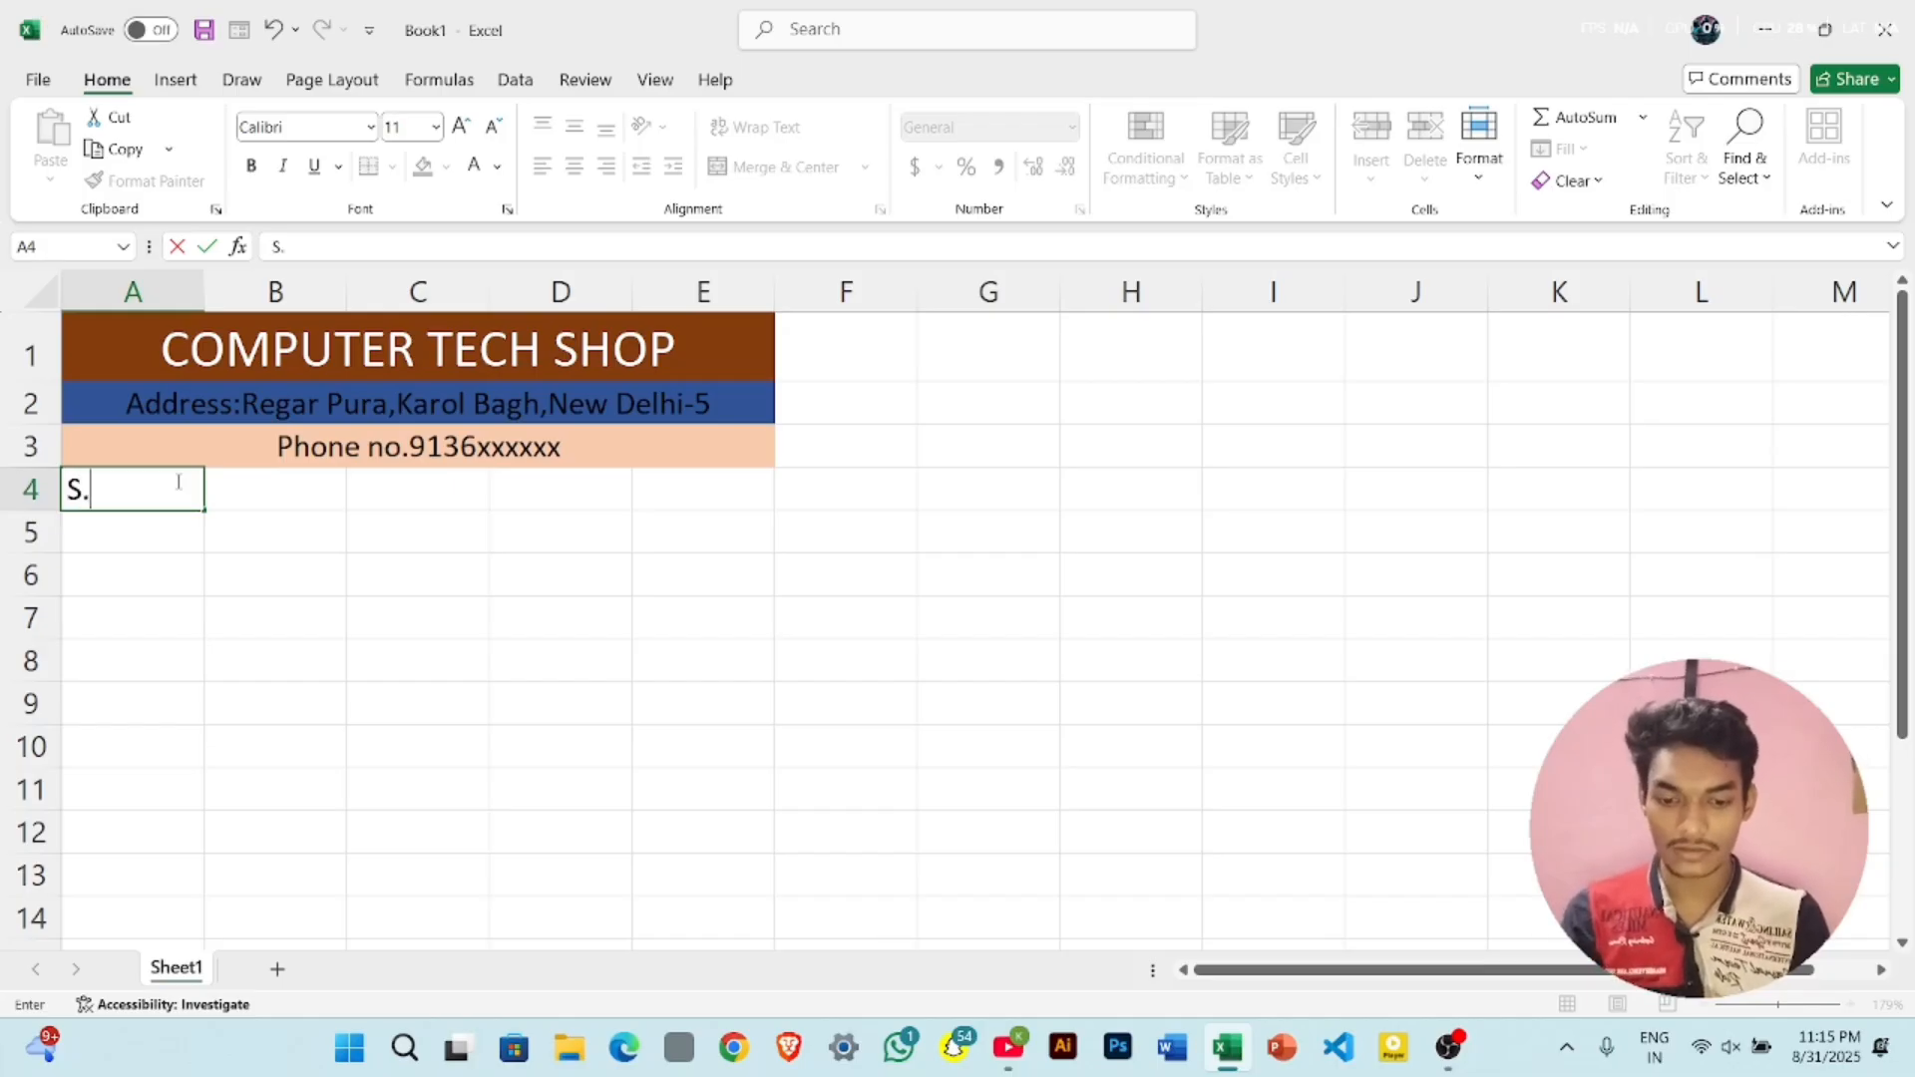
text(NO.)
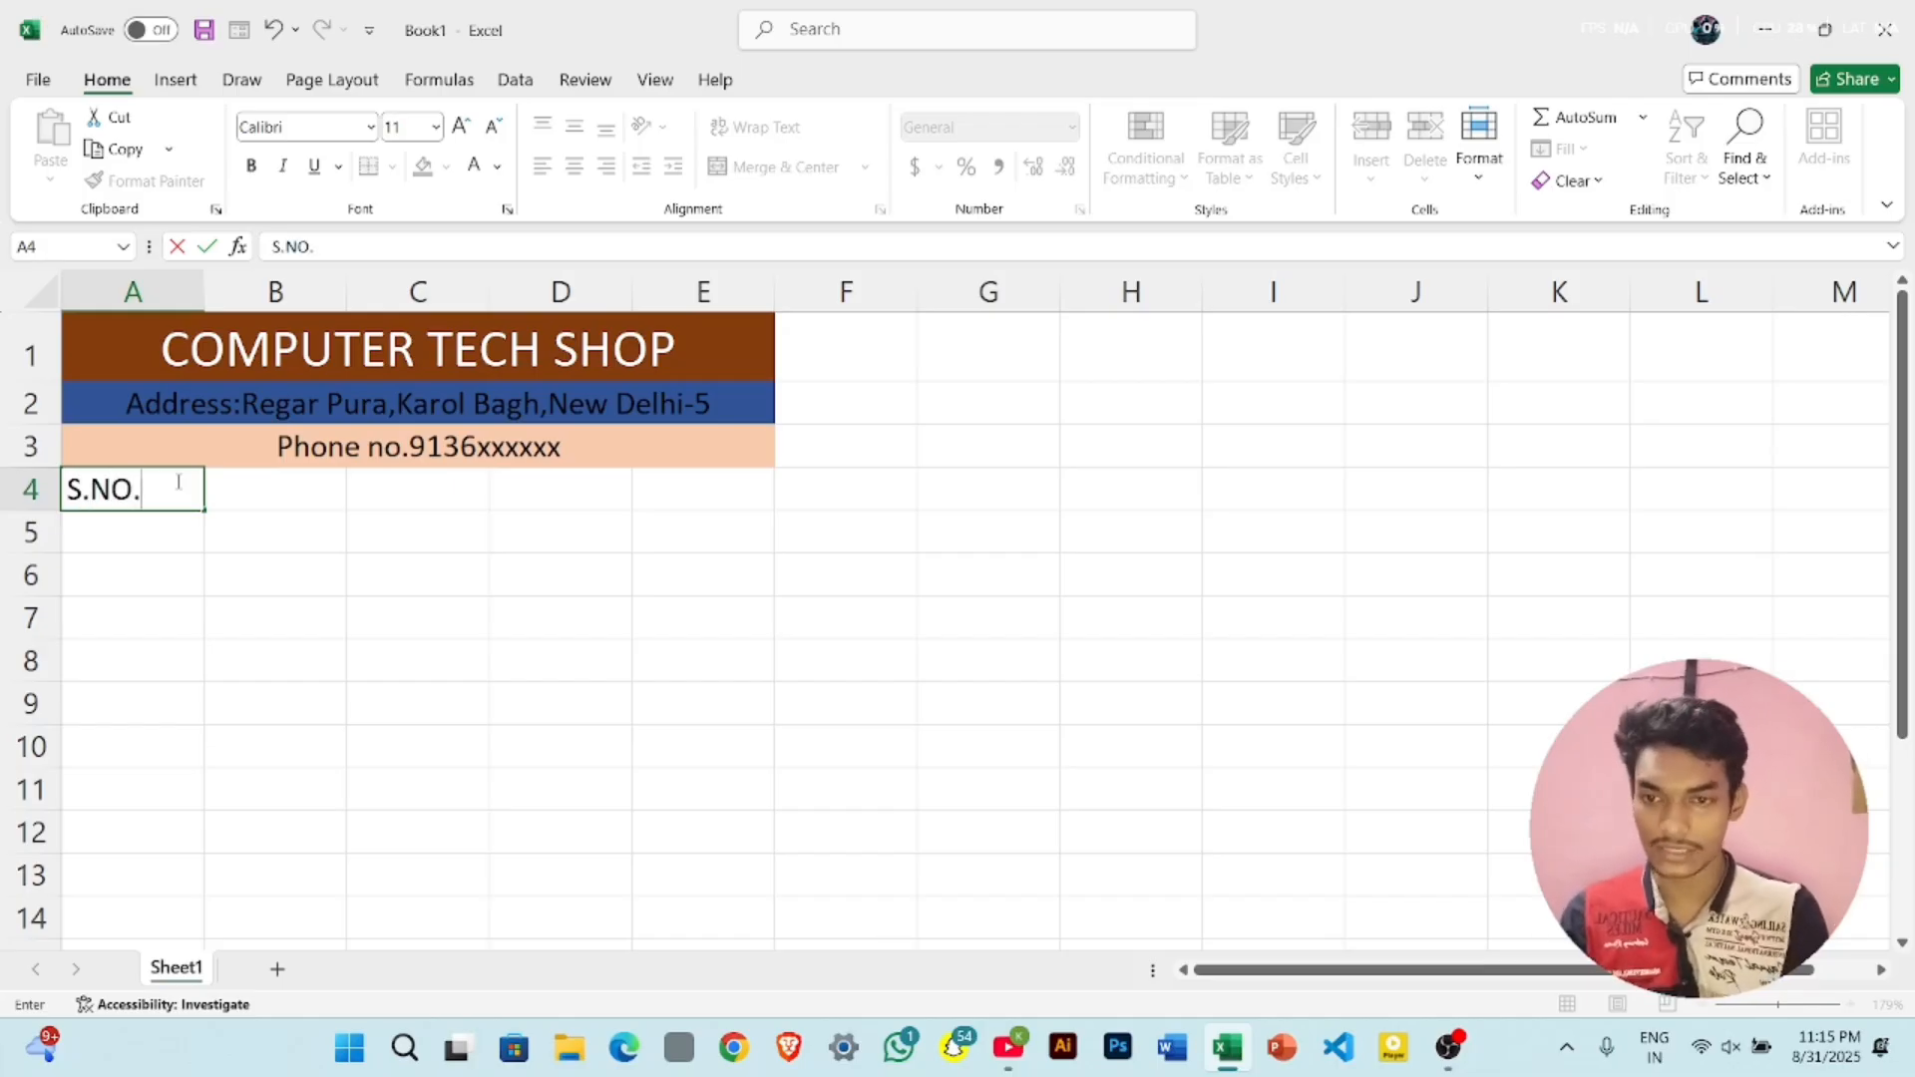
key(Tab)
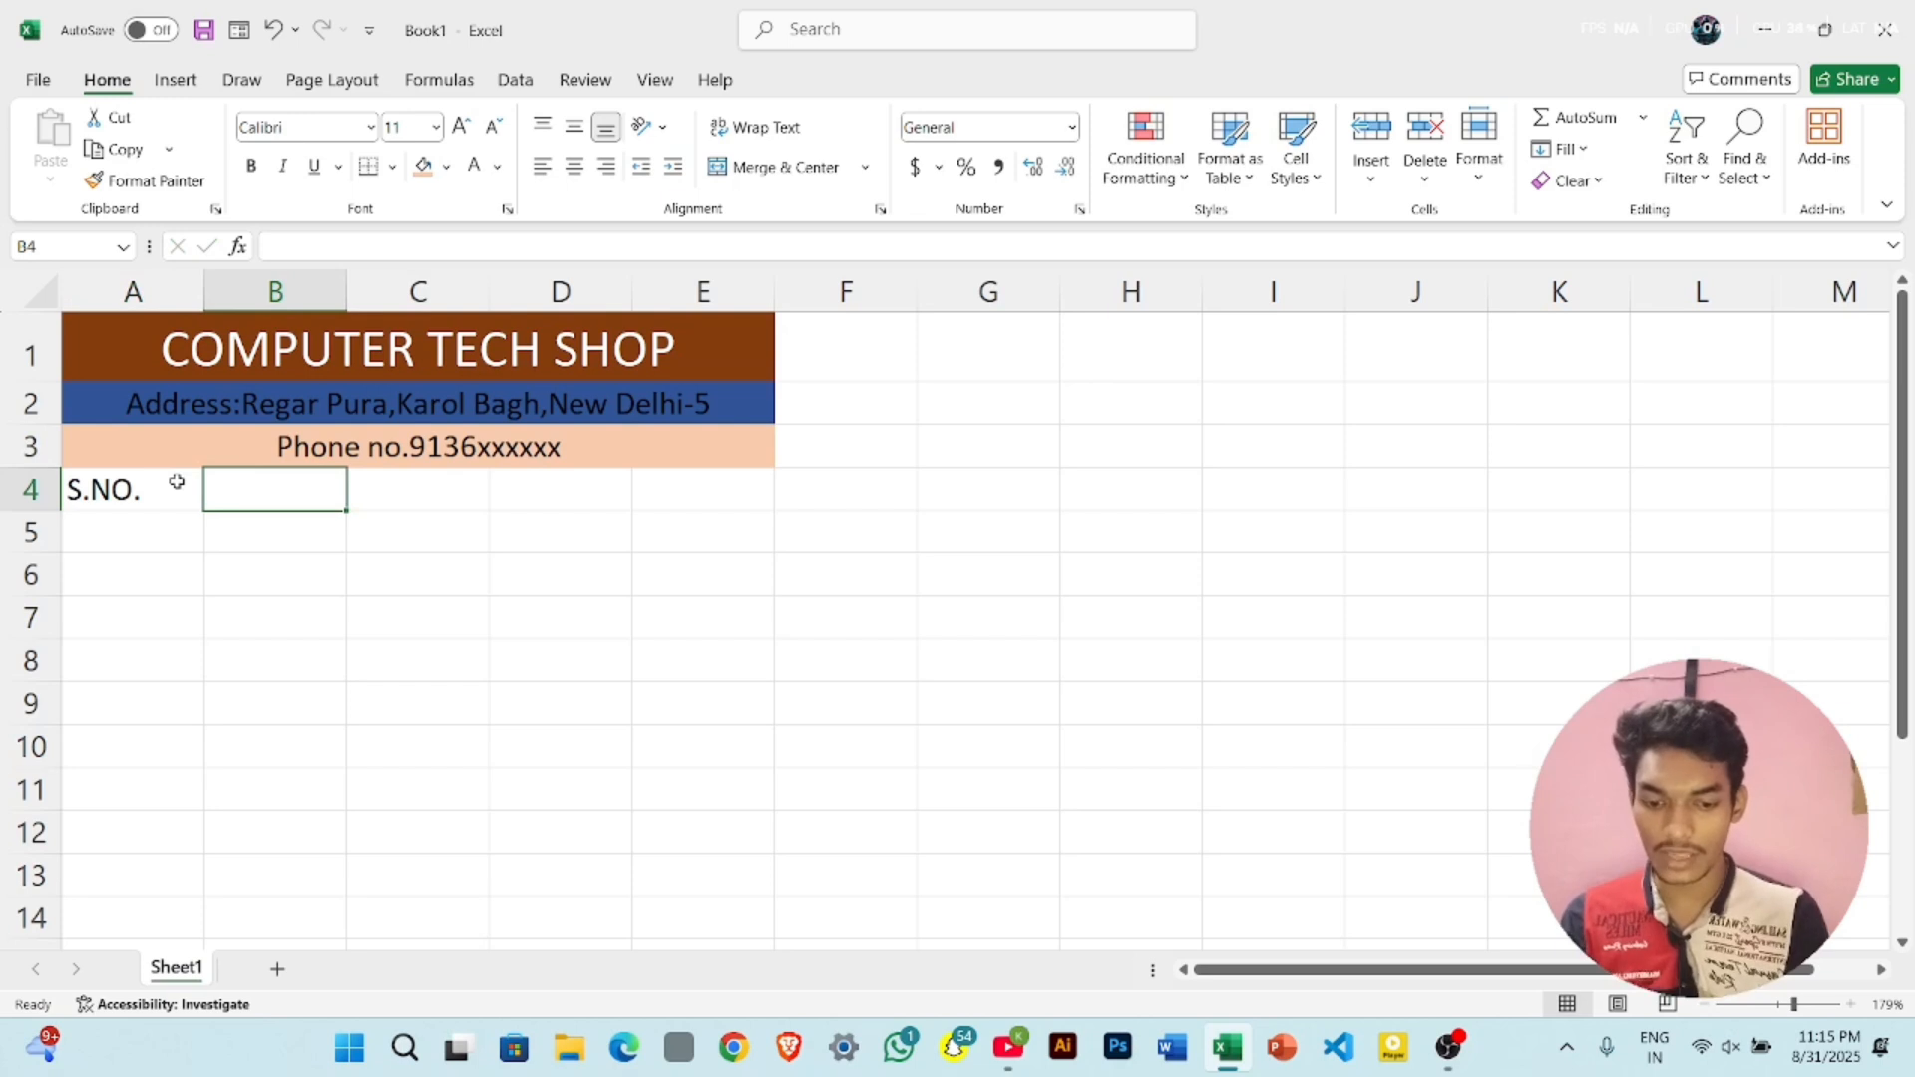
- Enter the column heading "NAME OF ITEM" in cell B4
text(NE)
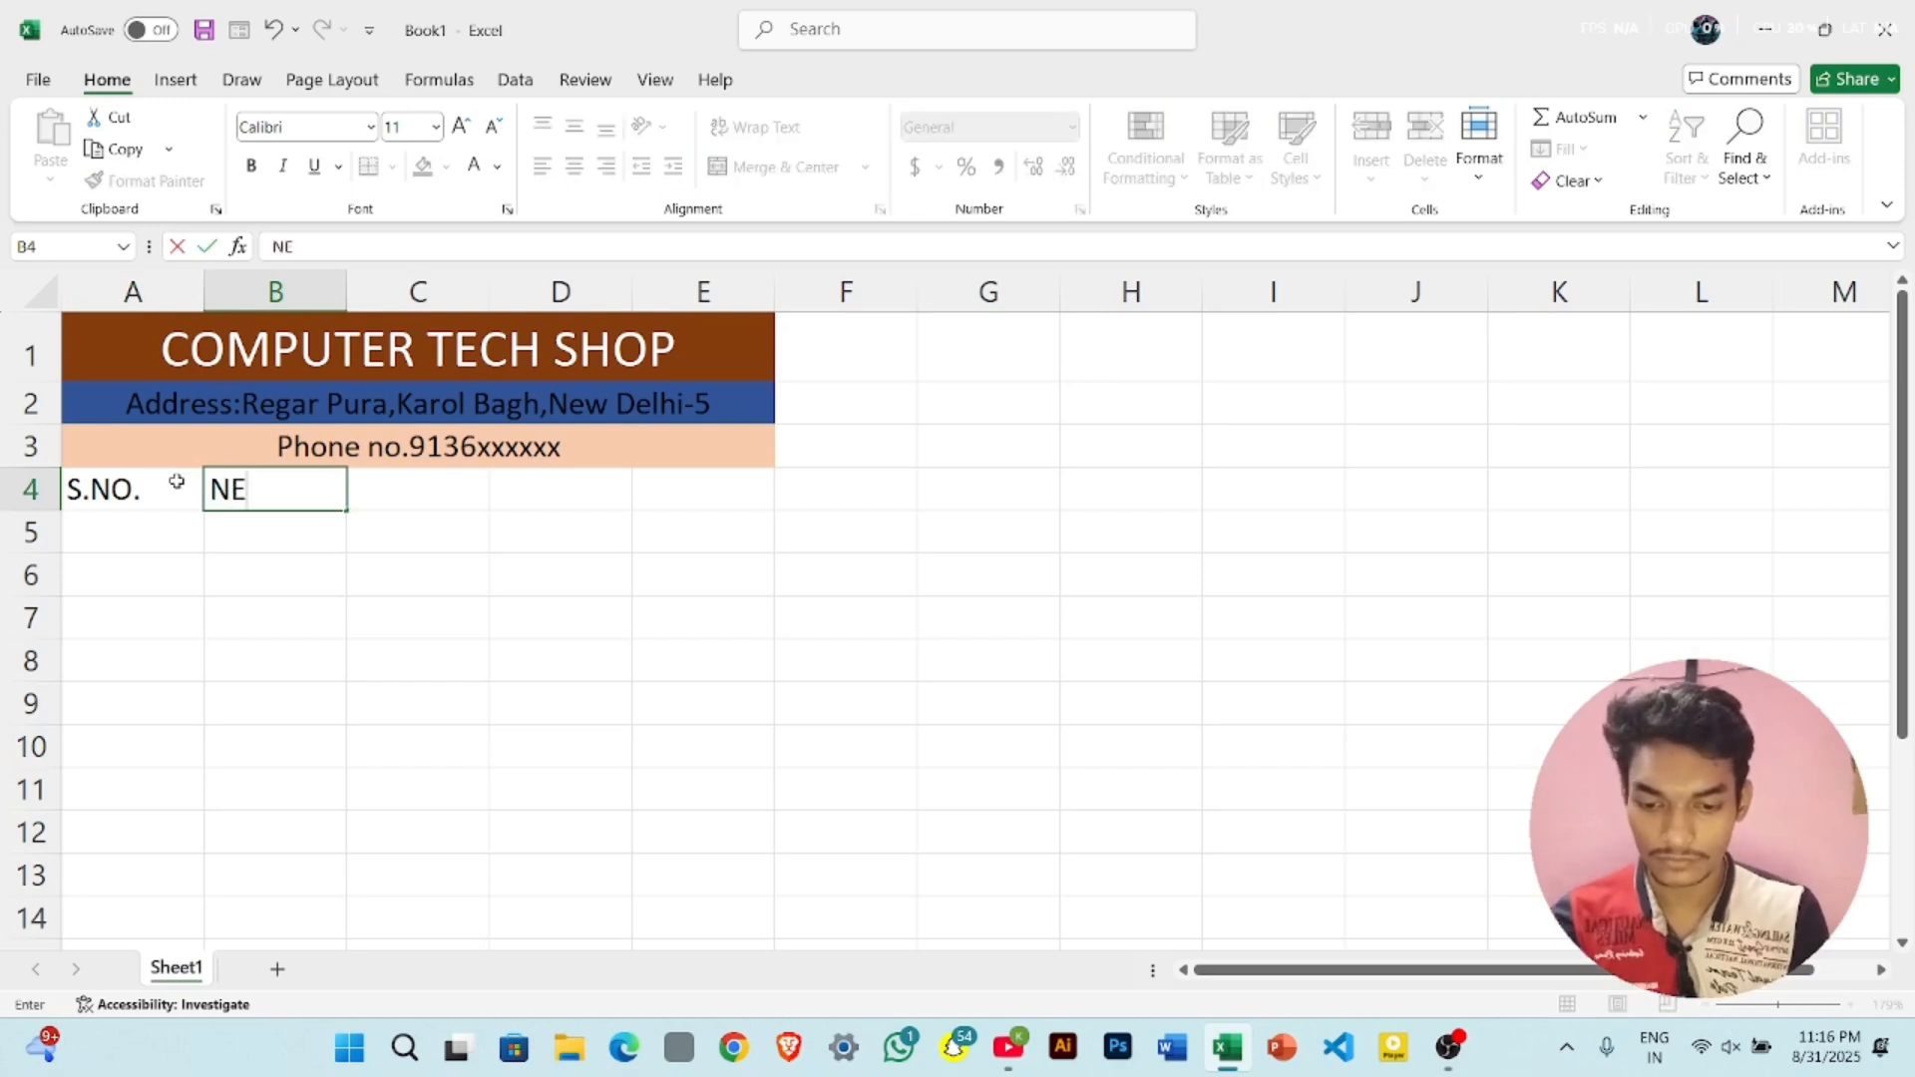
key(BackSpace)
text(AME O)
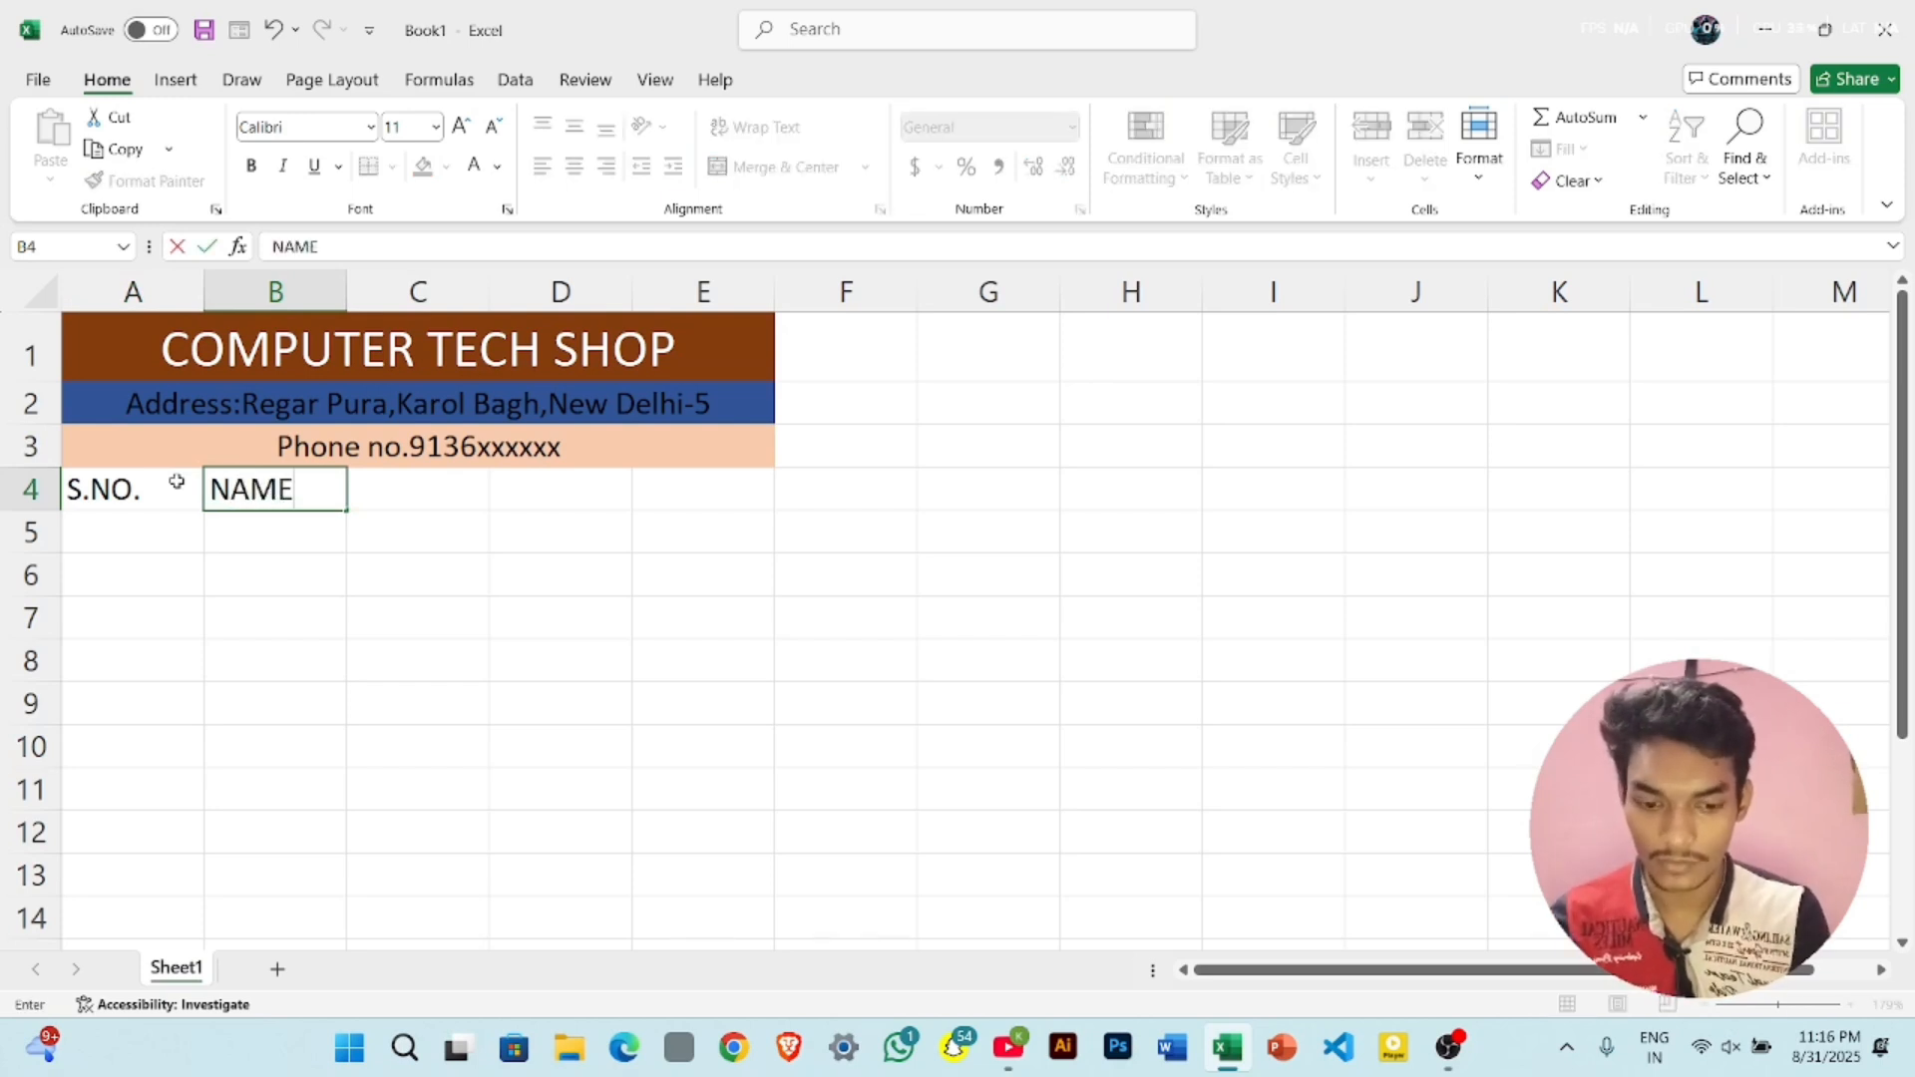
text(D)
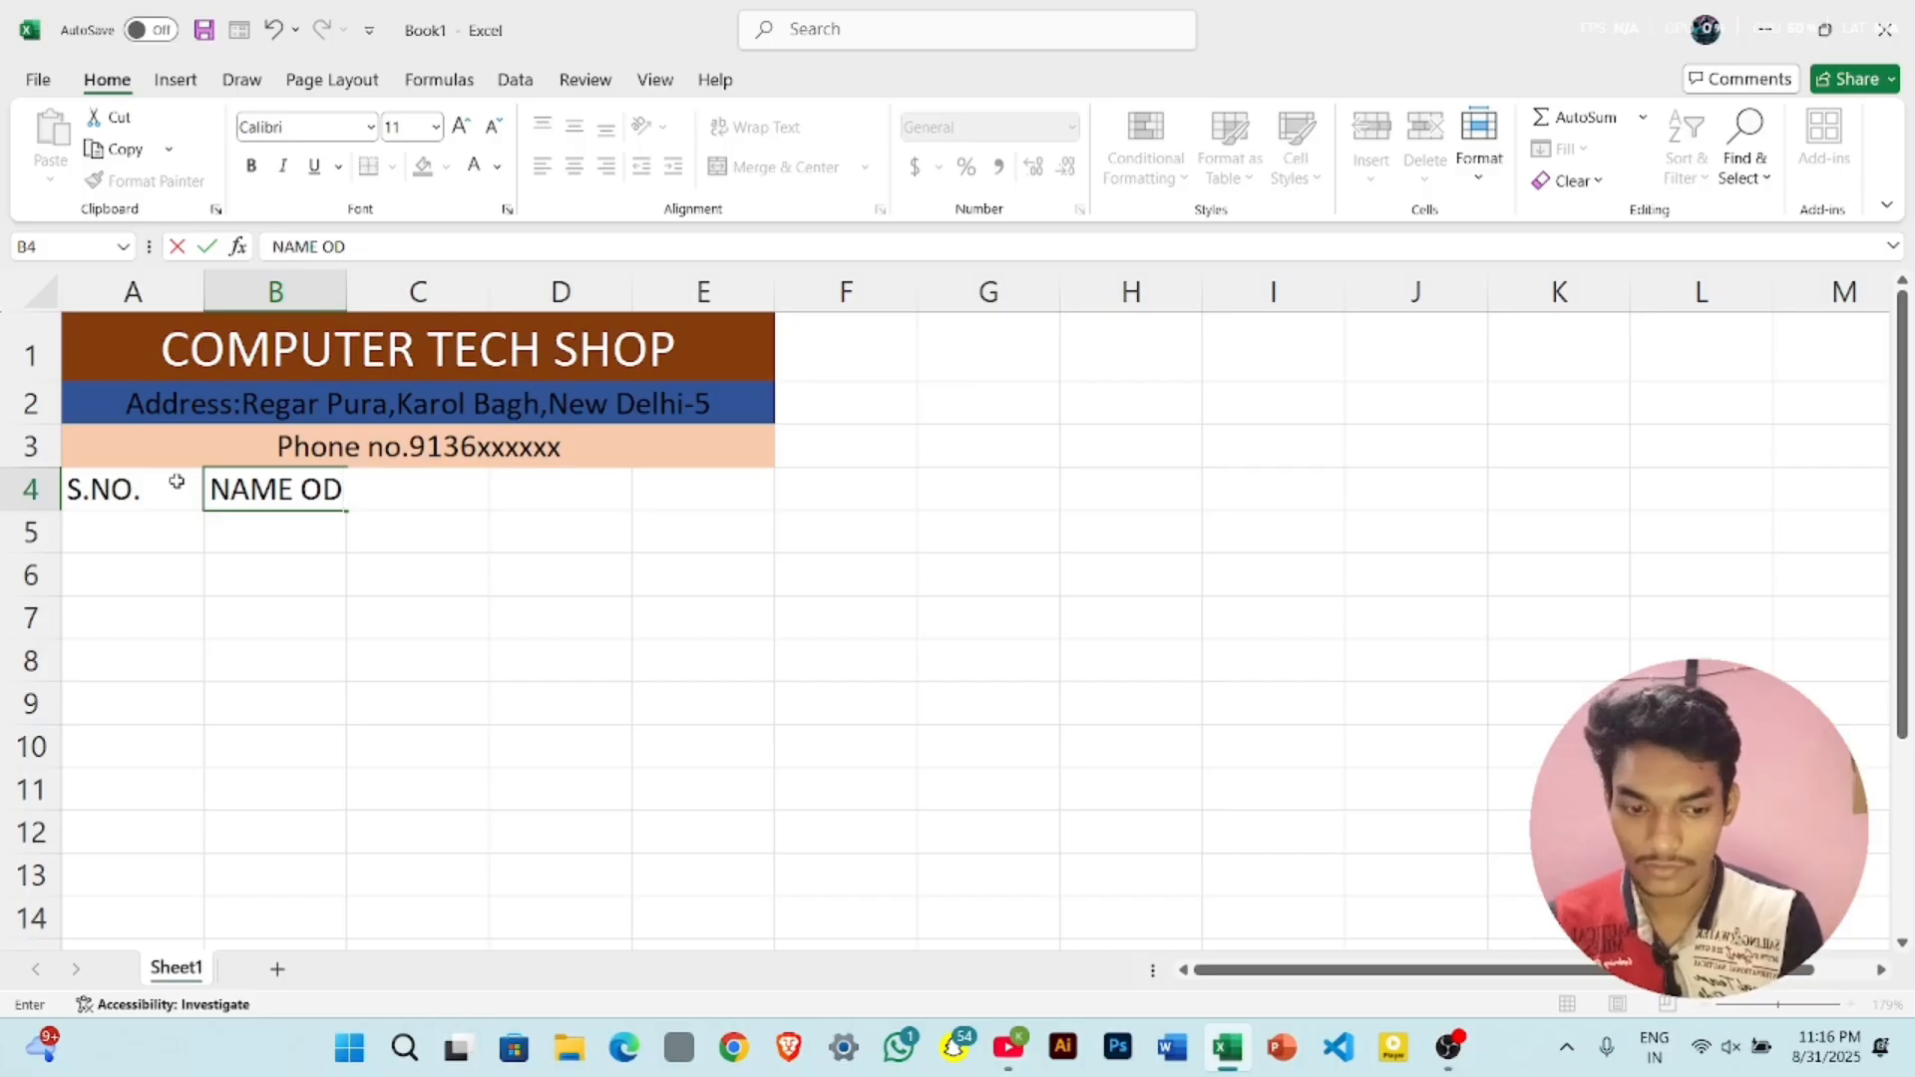
key(BackSpace)
text(F)
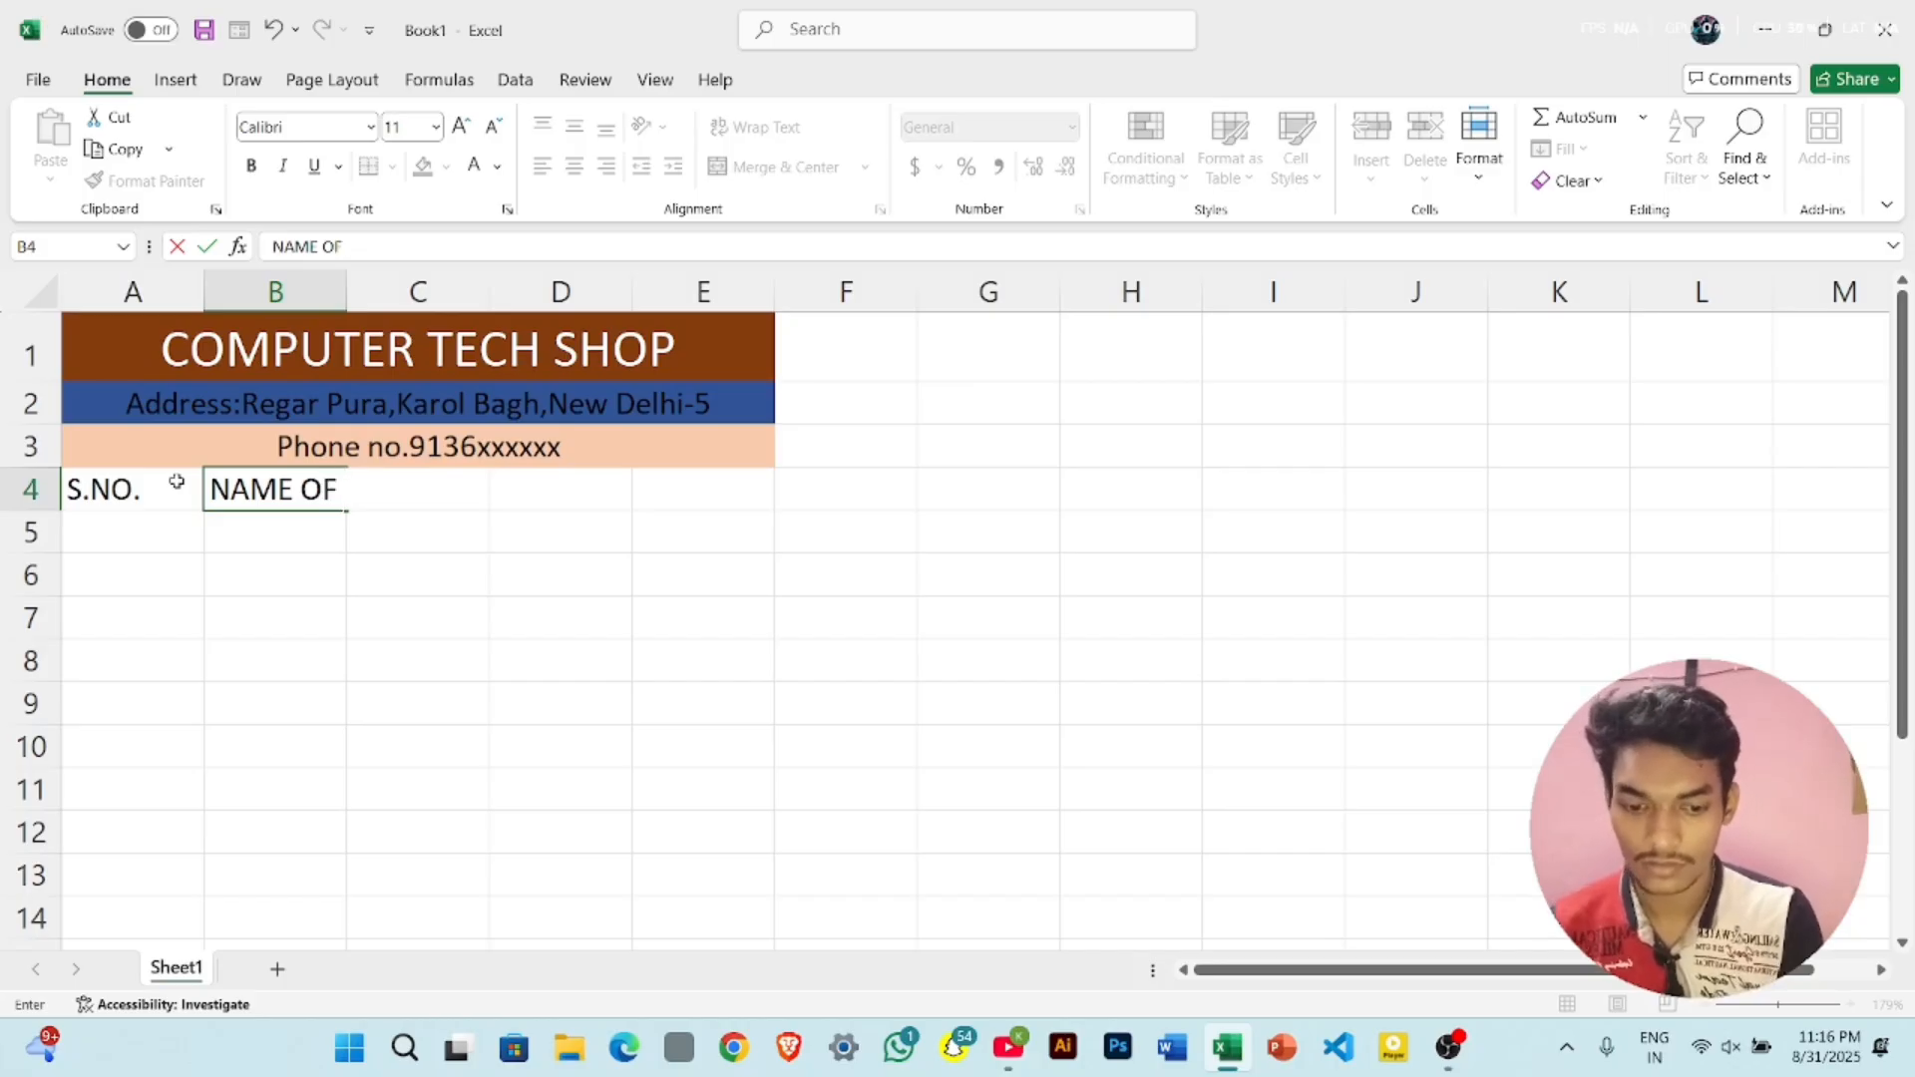
text( ITEM)
key(Tab)
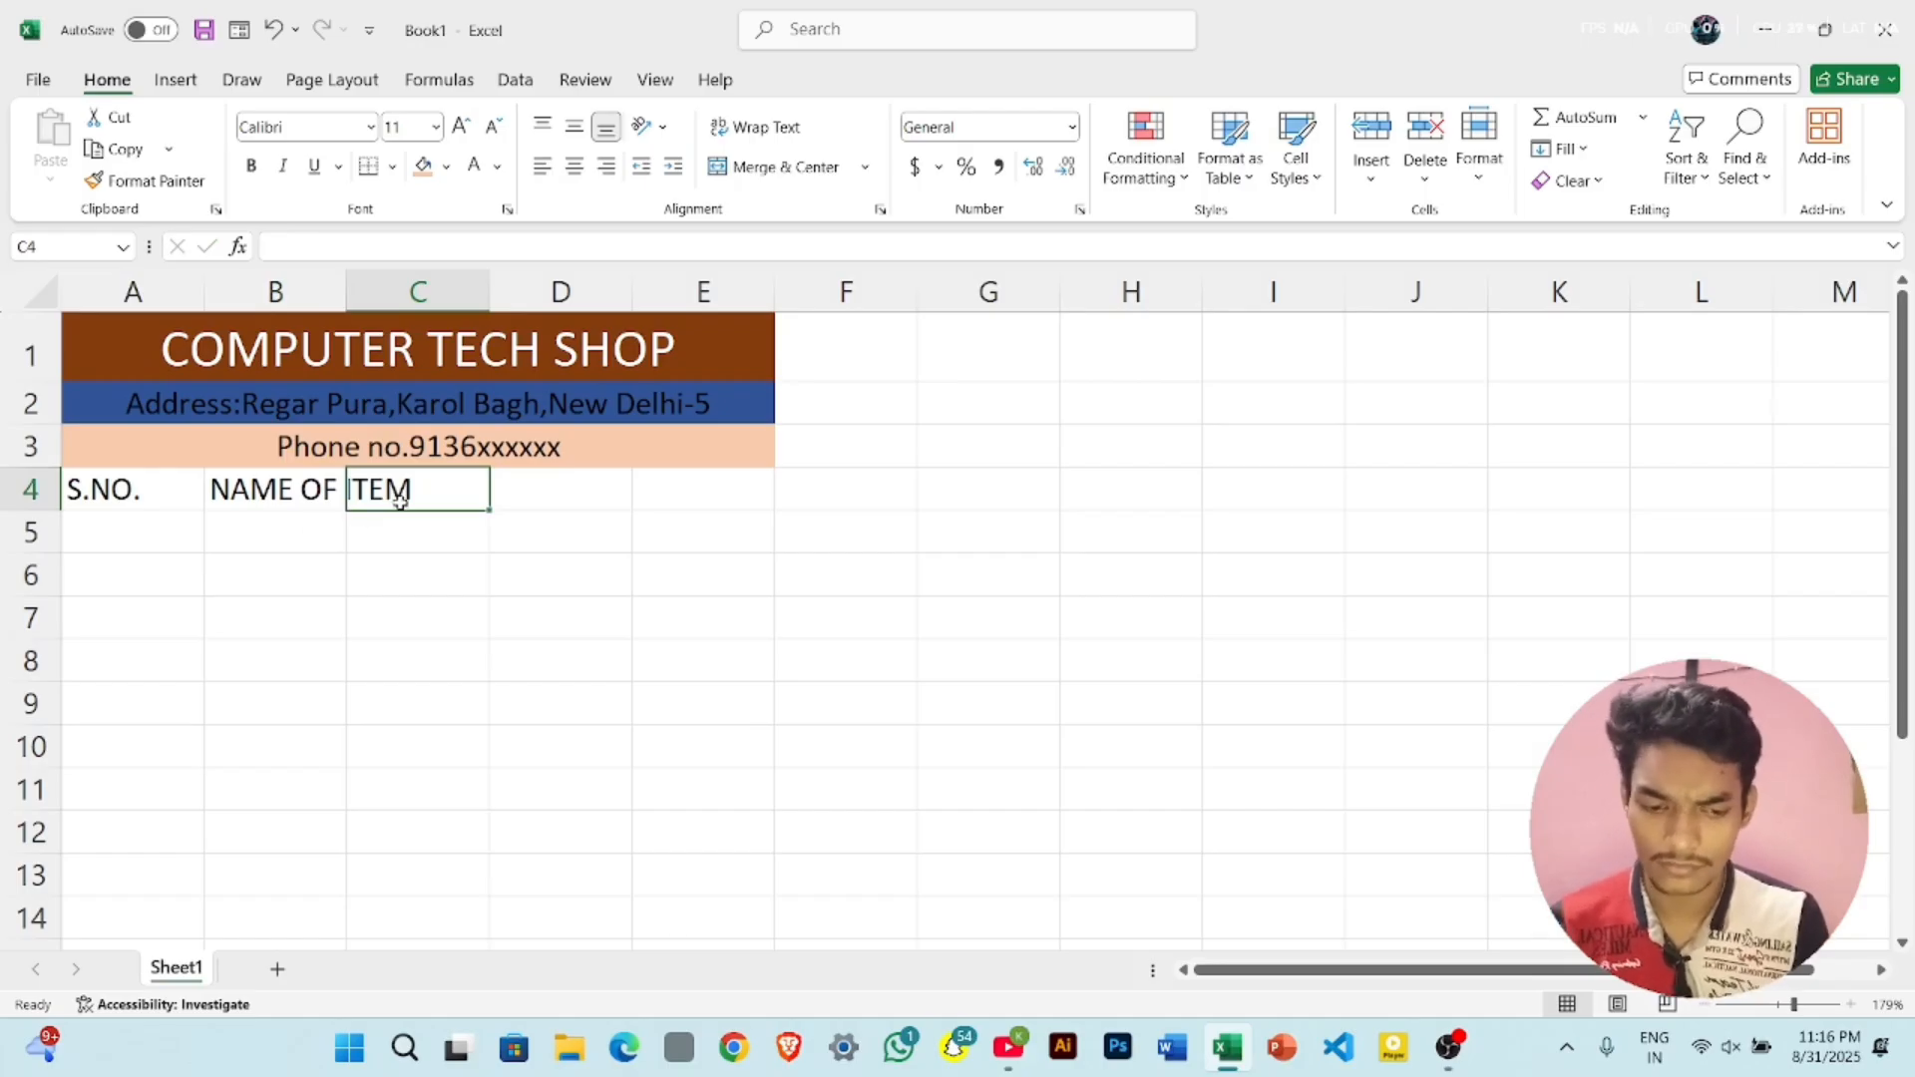
- Enter the column heading "PRICE" in cell C4
text(PRII)
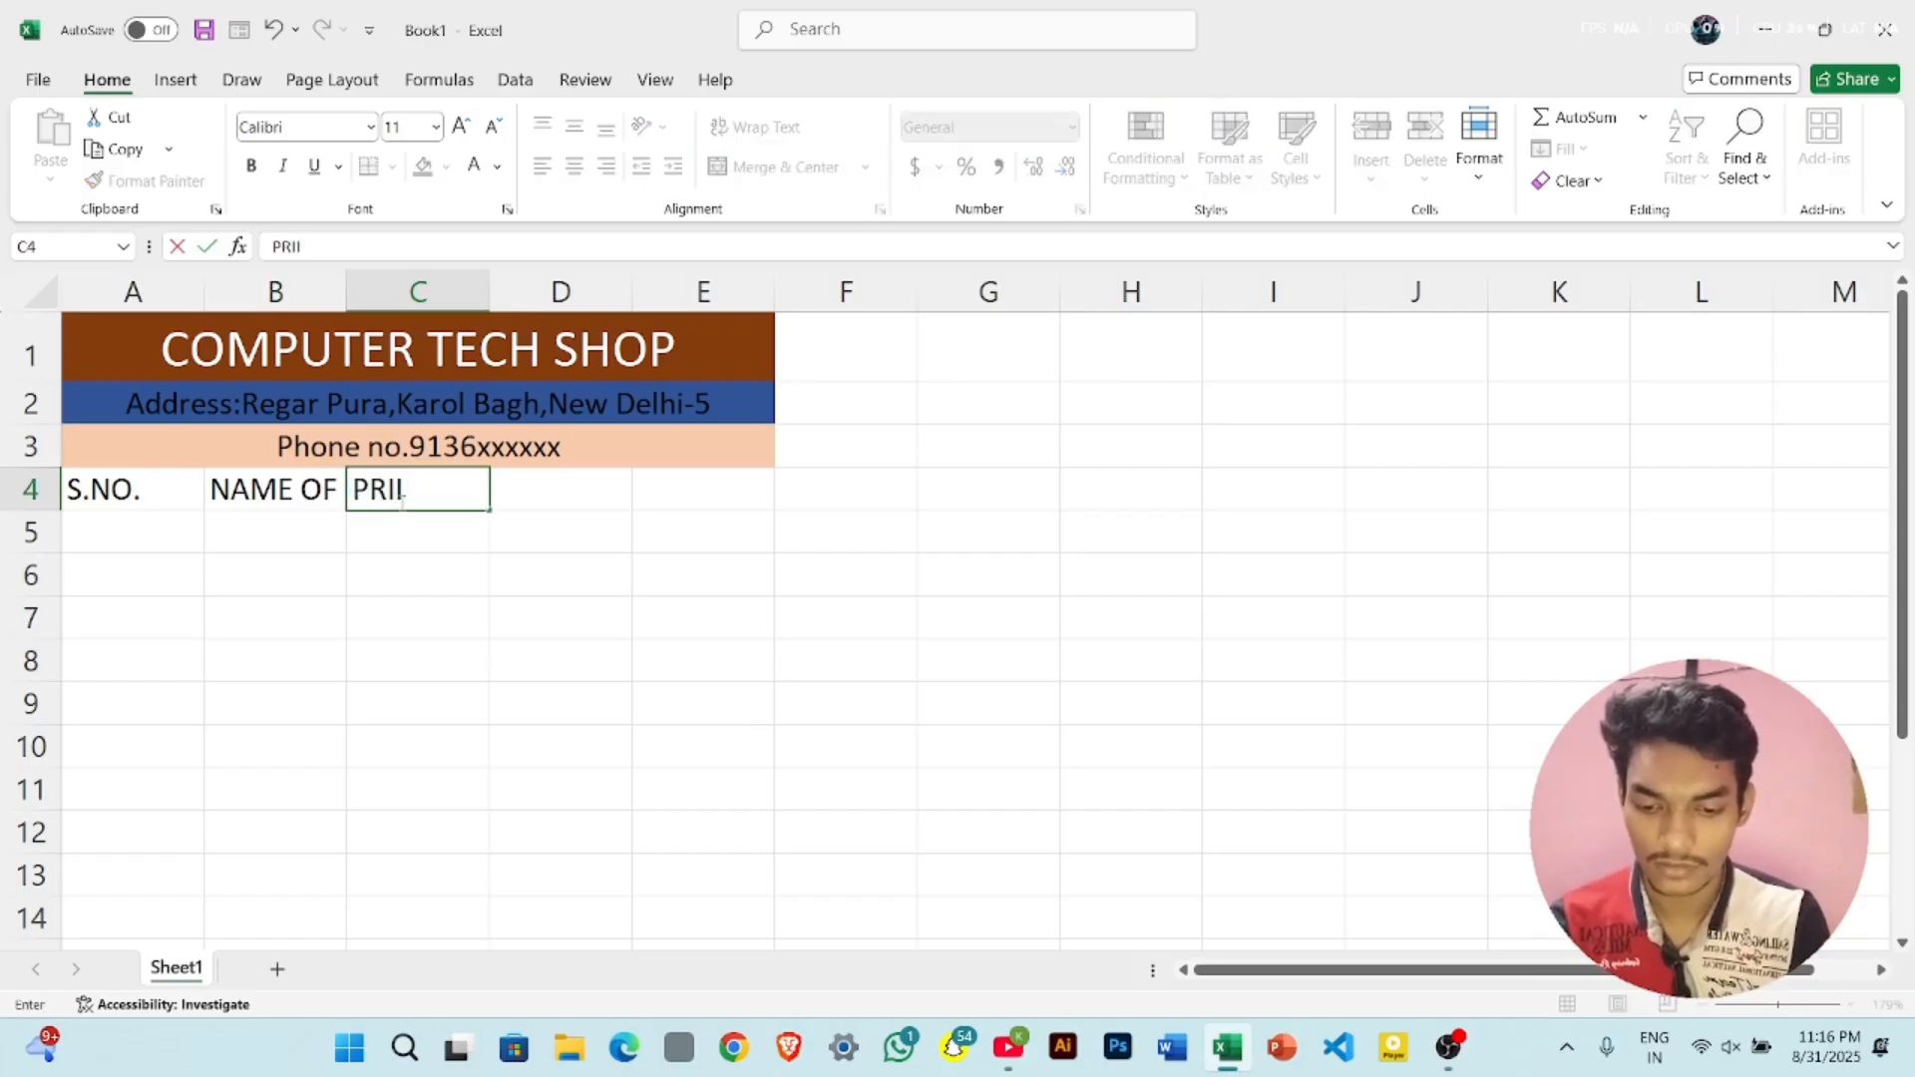
key(BackSpace)
text(CE)
key(BackSpace)
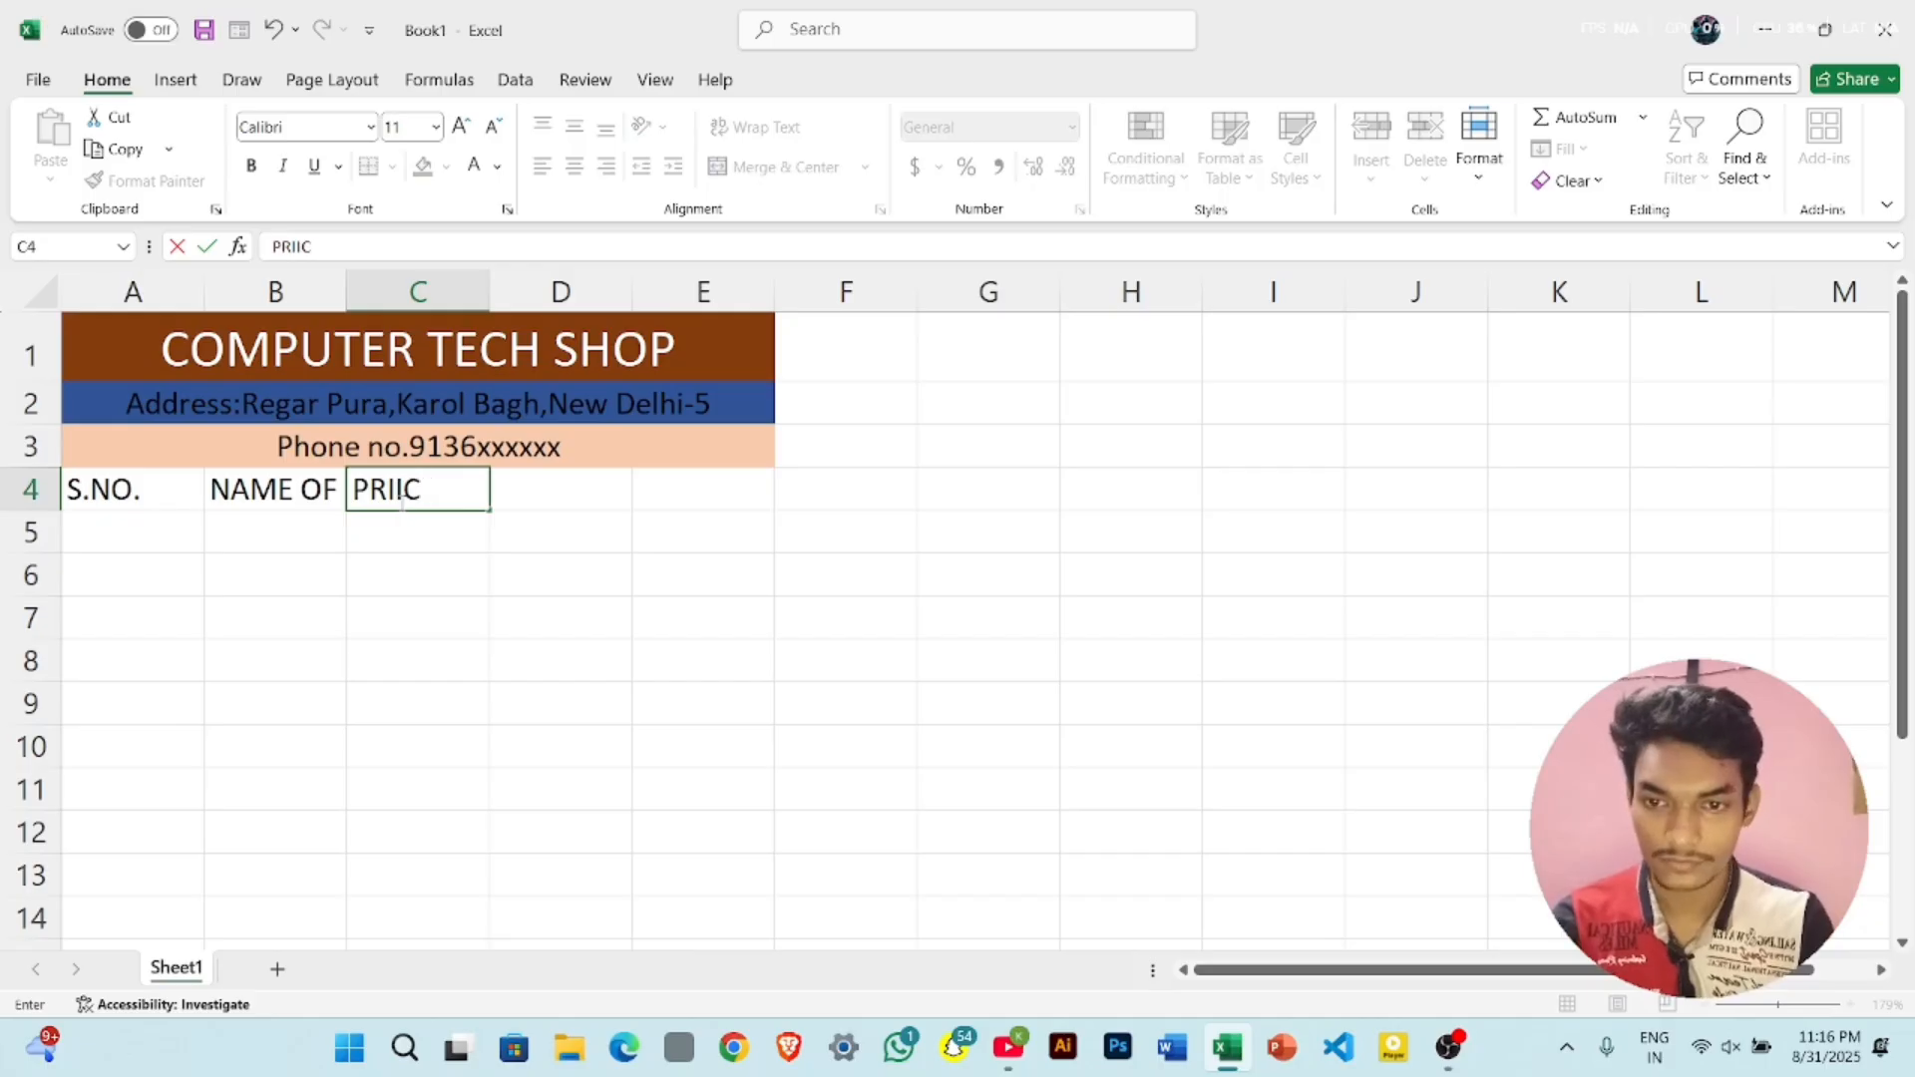
key(BackSpace)
text(CE)
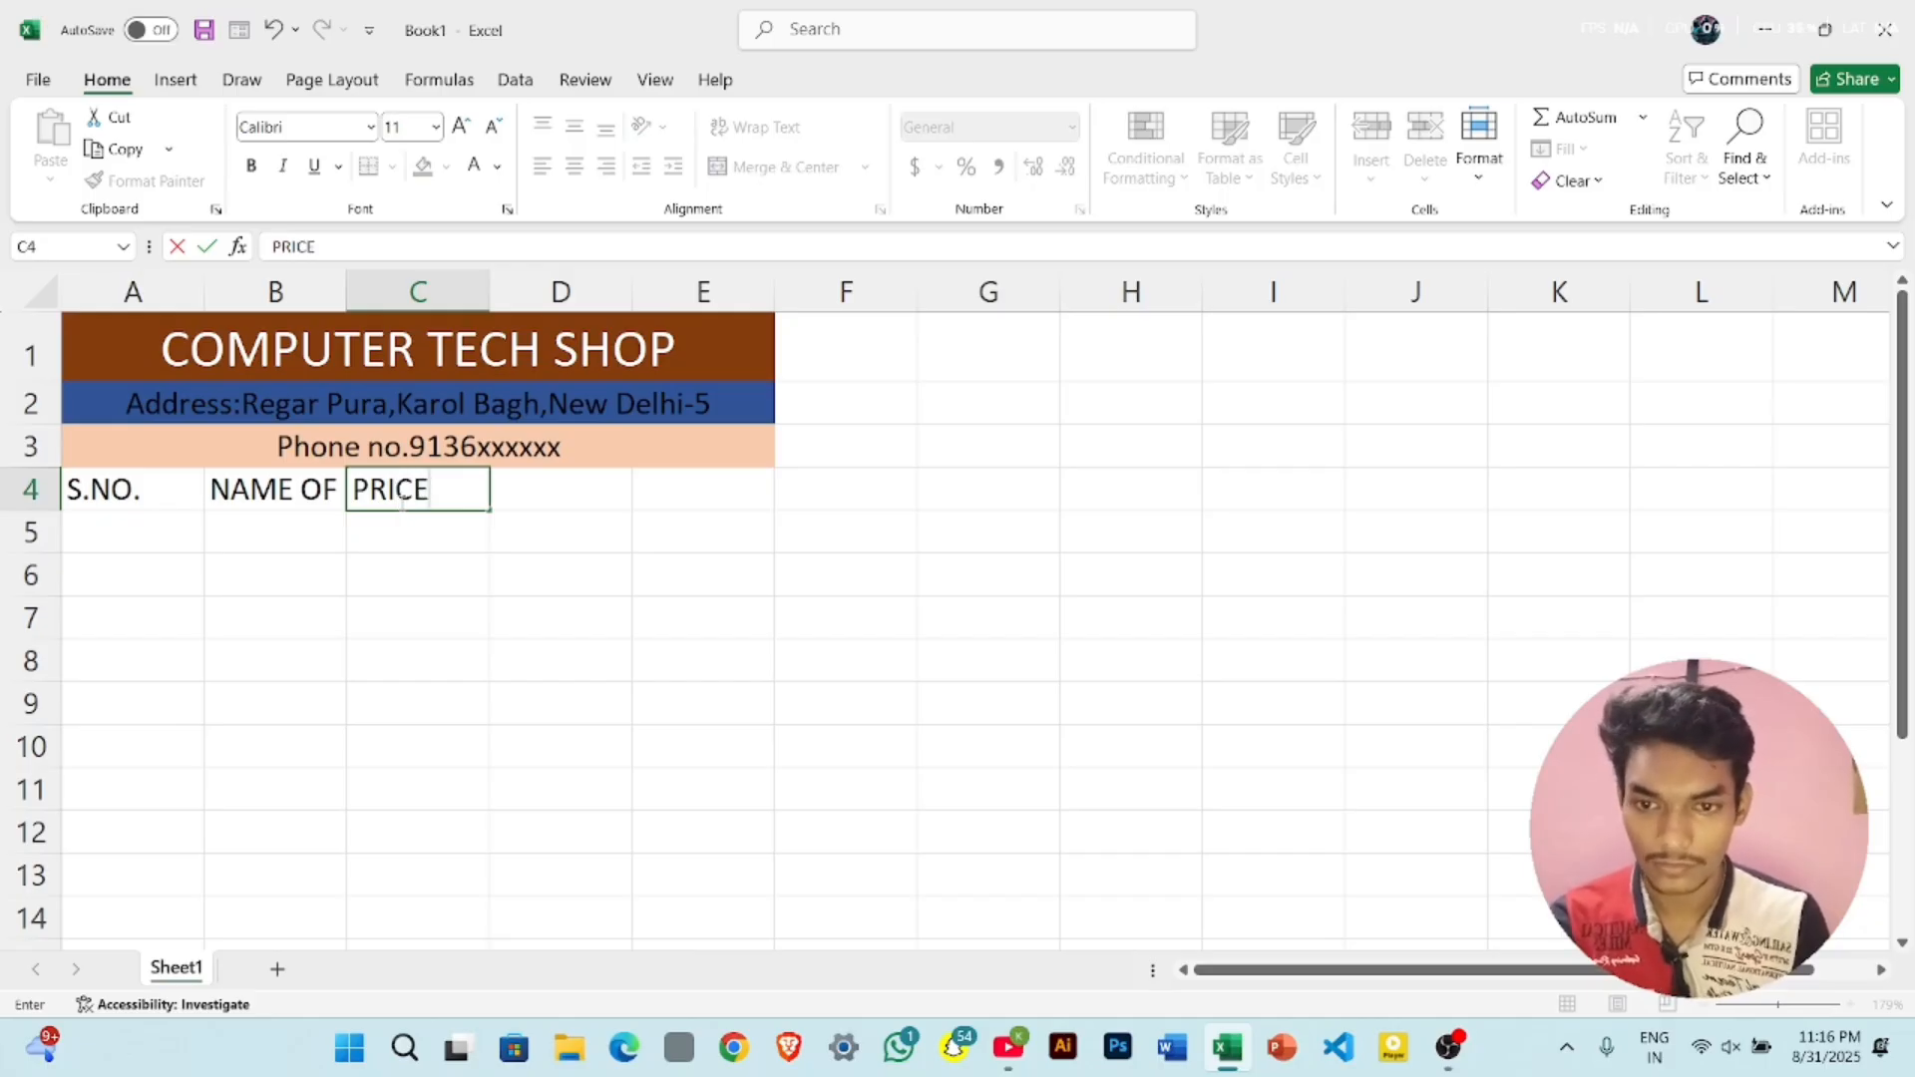
- Enter the column headings "QTY" in cell D4 and "AMOUNT" in cell E4
key(Tab)
text(GTY)
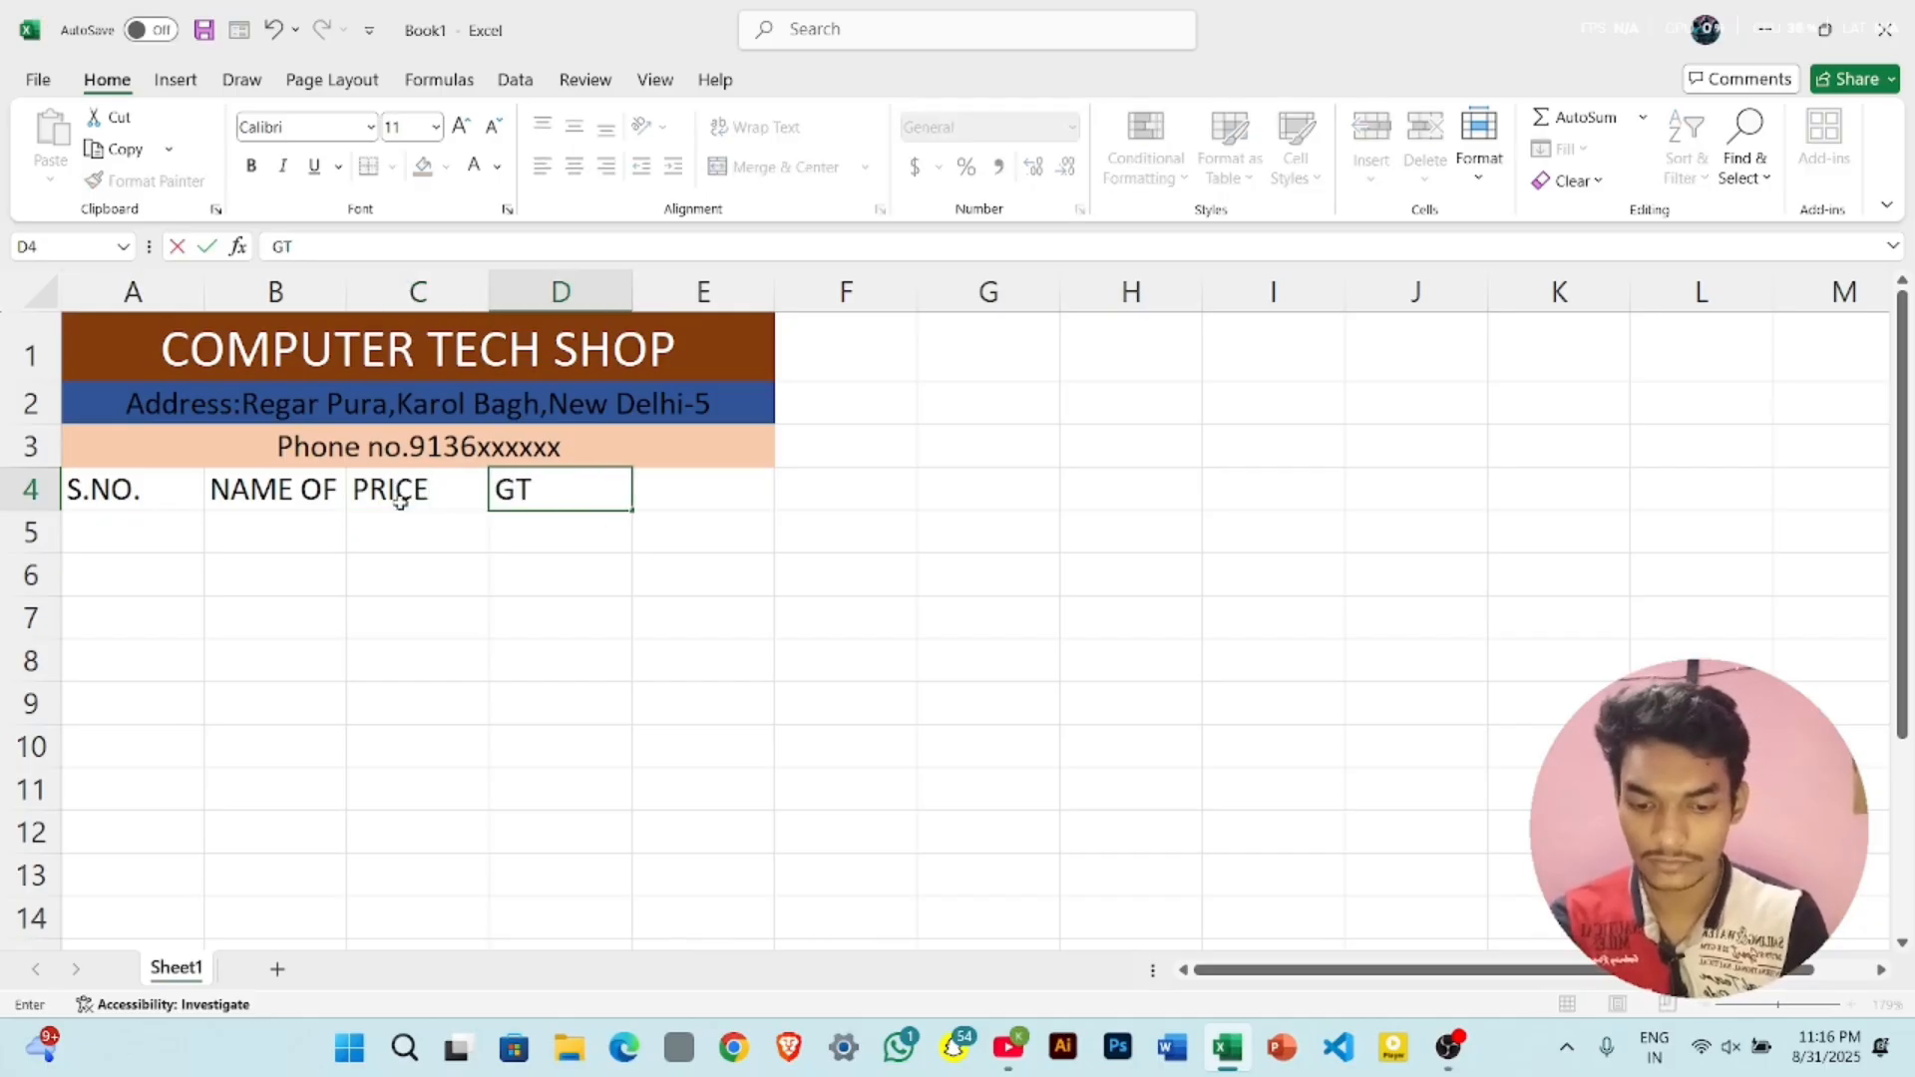
key(BackSpace)
key(BackSpace)
key(BackSpace)
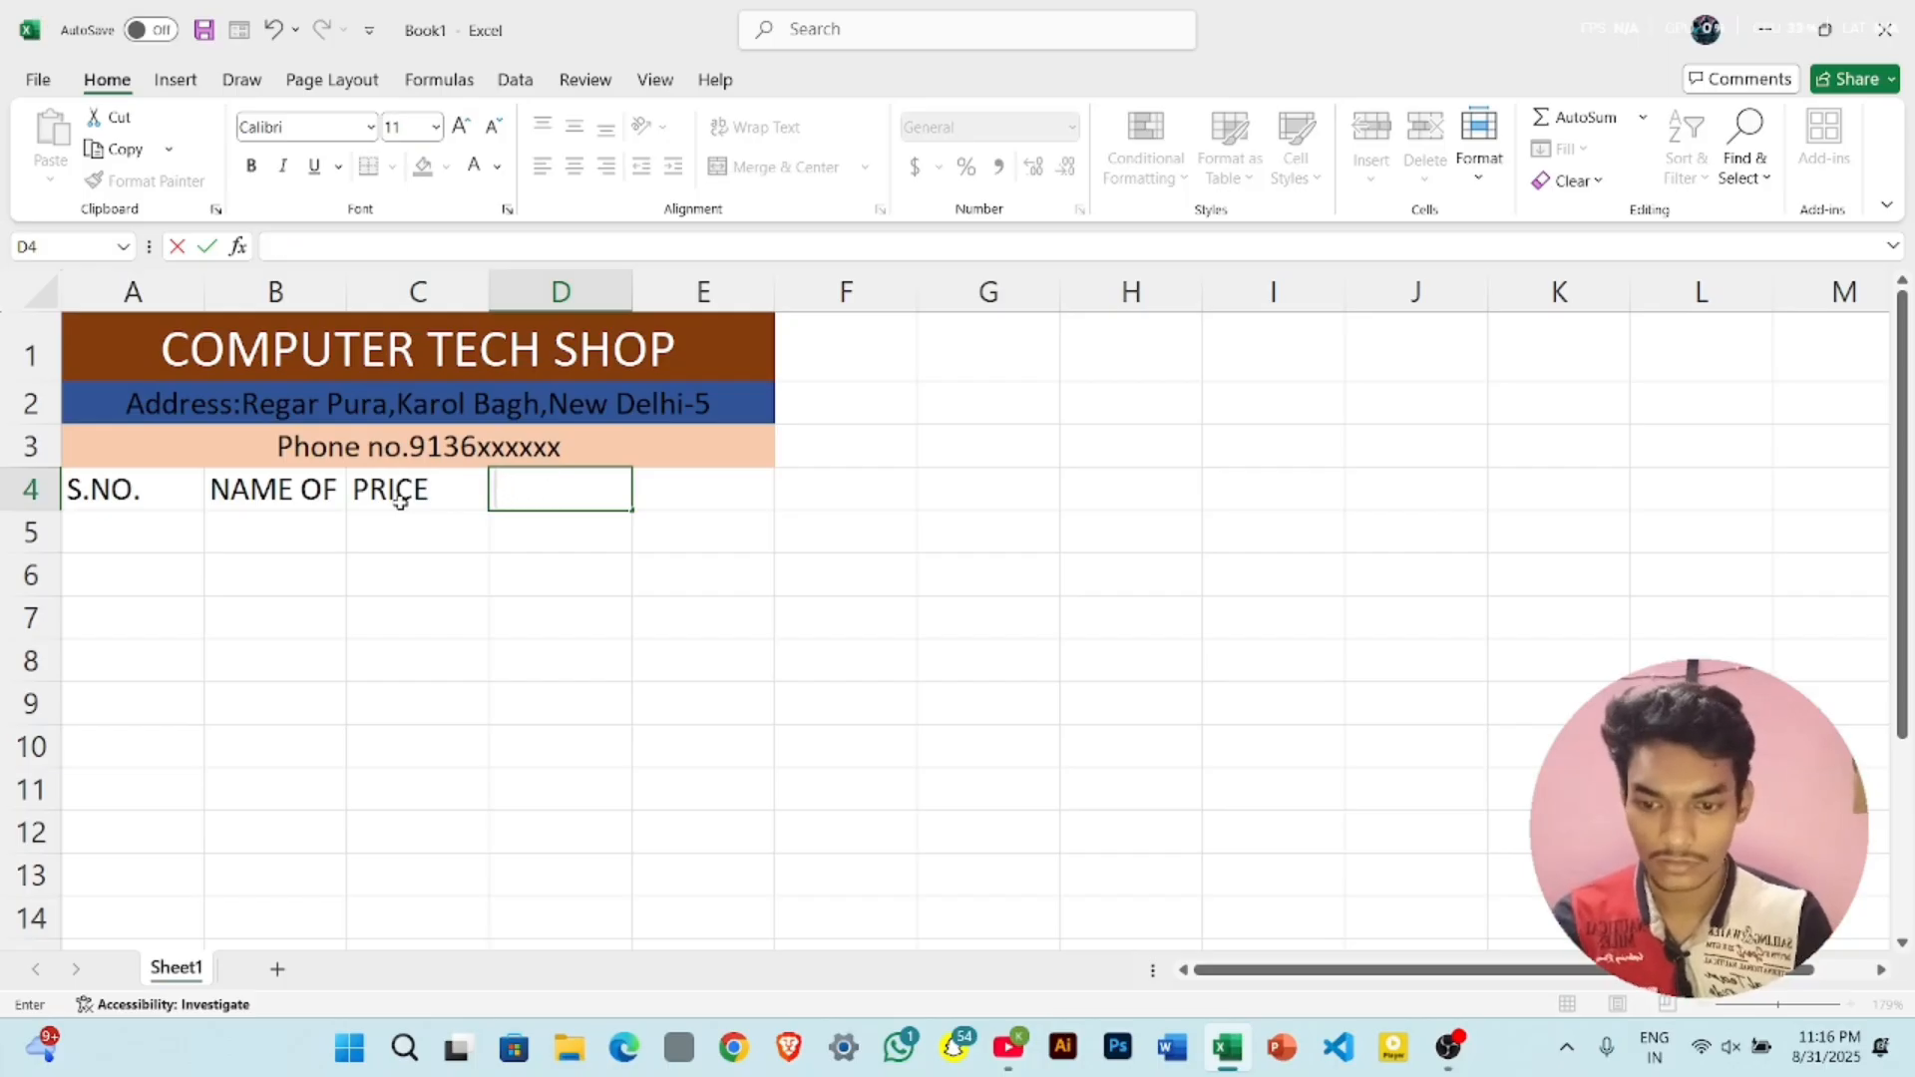
text(QTY)
key(Tab)
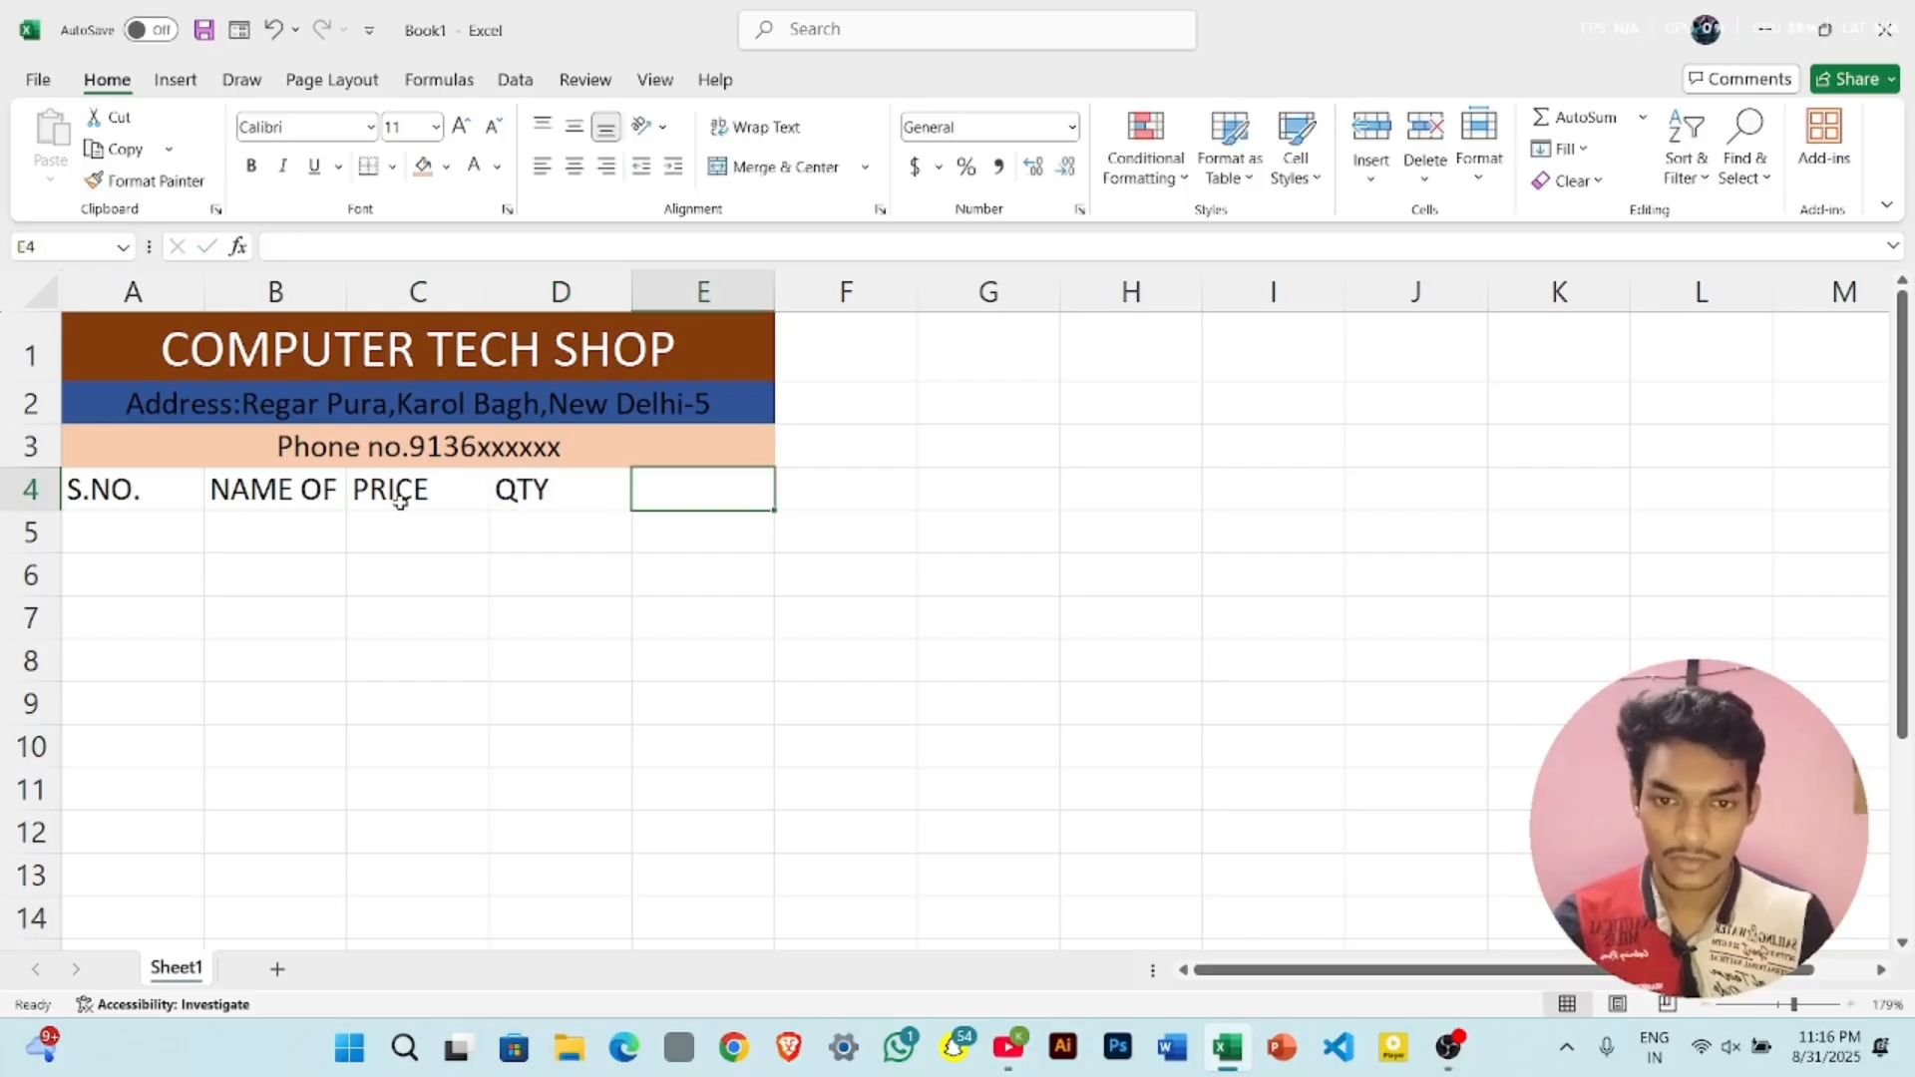
text(AMOUNT)
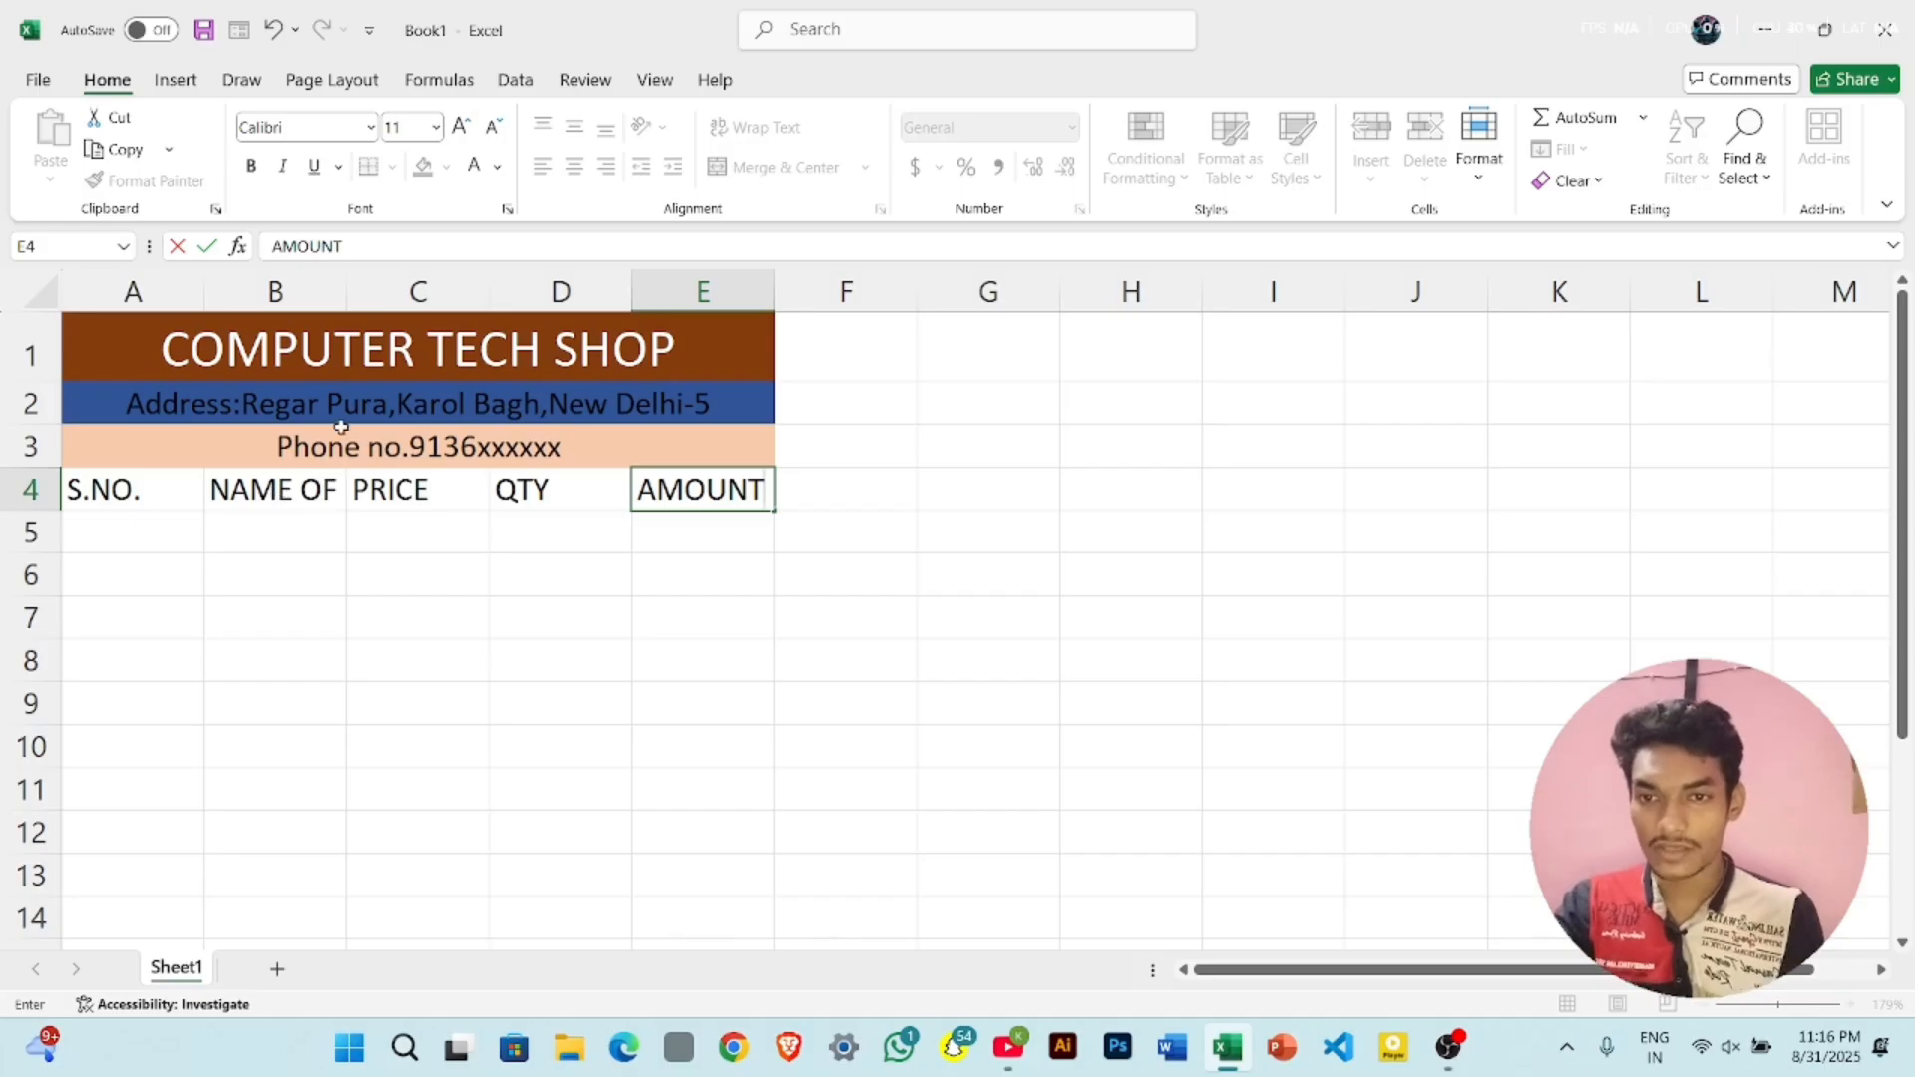
- Autofit column B to its heading and set the font of the headings in A4:E4 to Arial Black
click(339, 291)
double_click(346, 291)
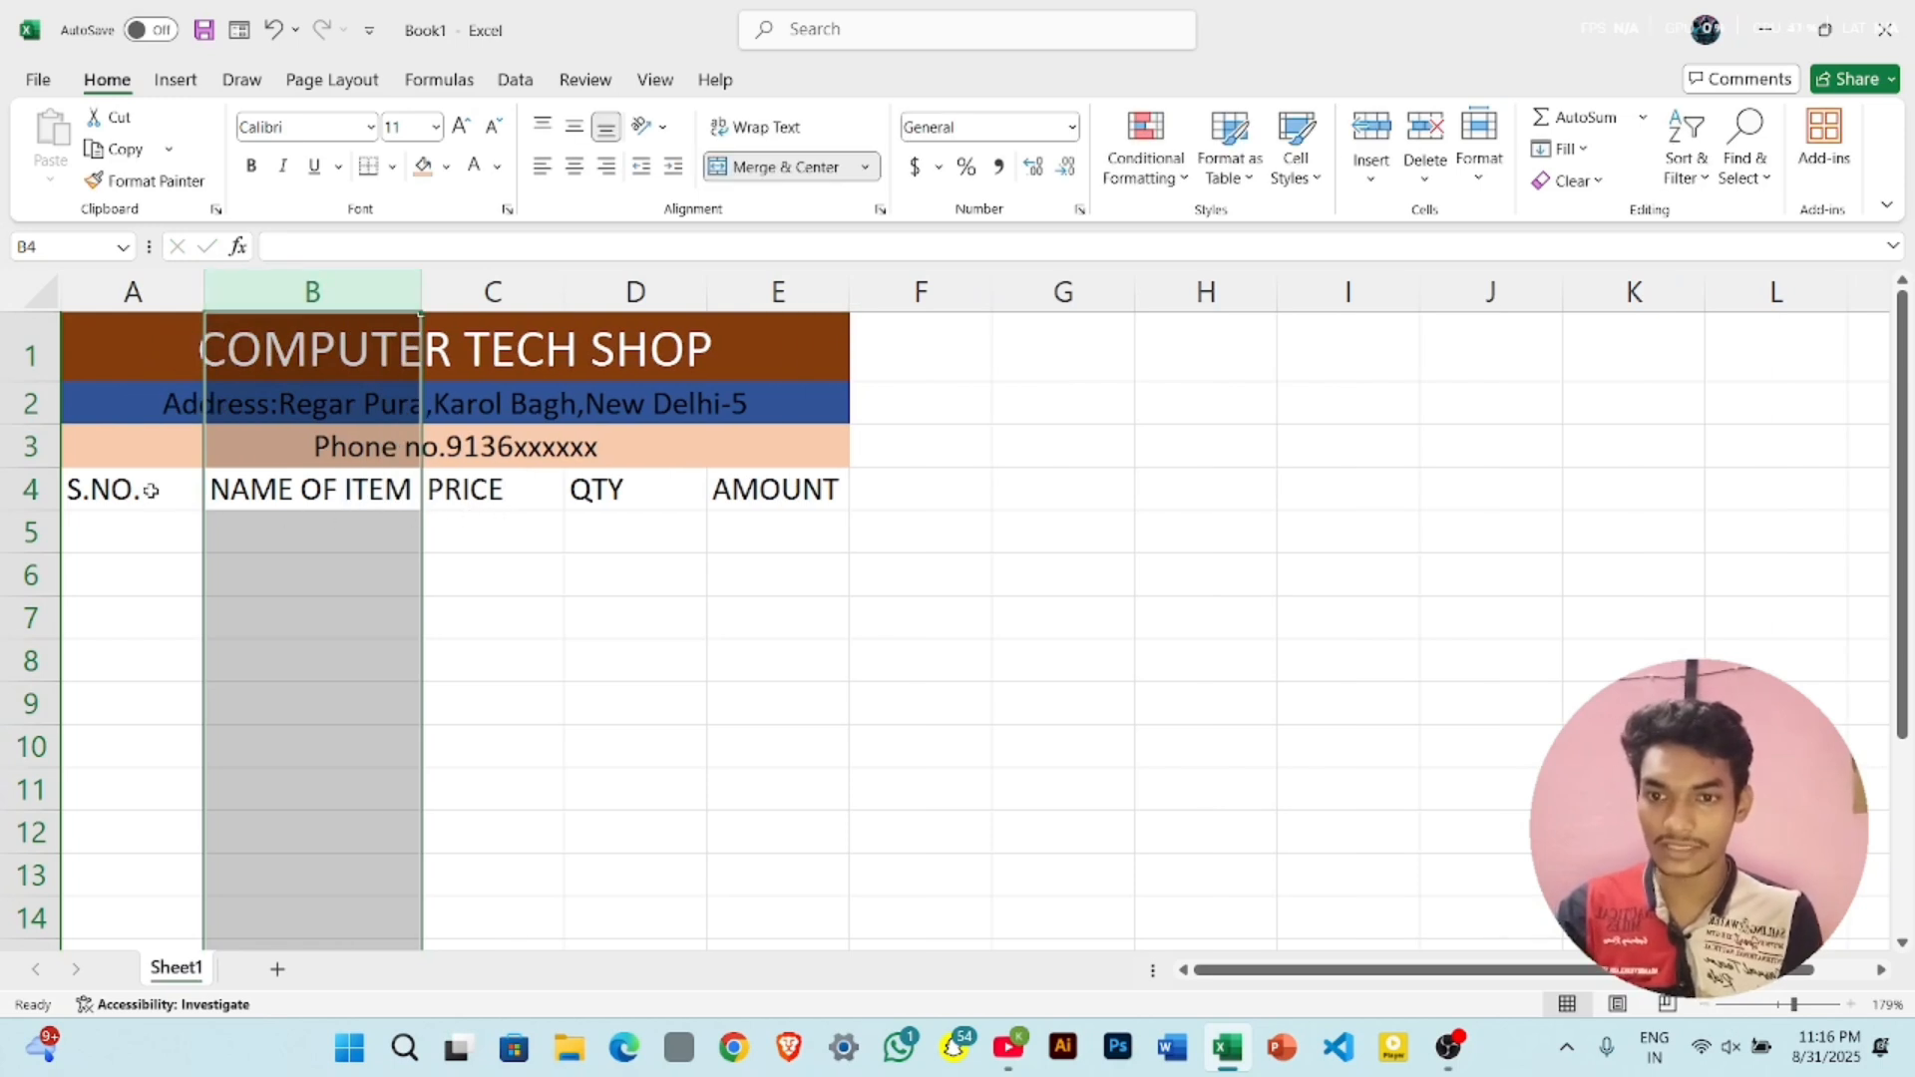
drag(154, 488, 738, 494)
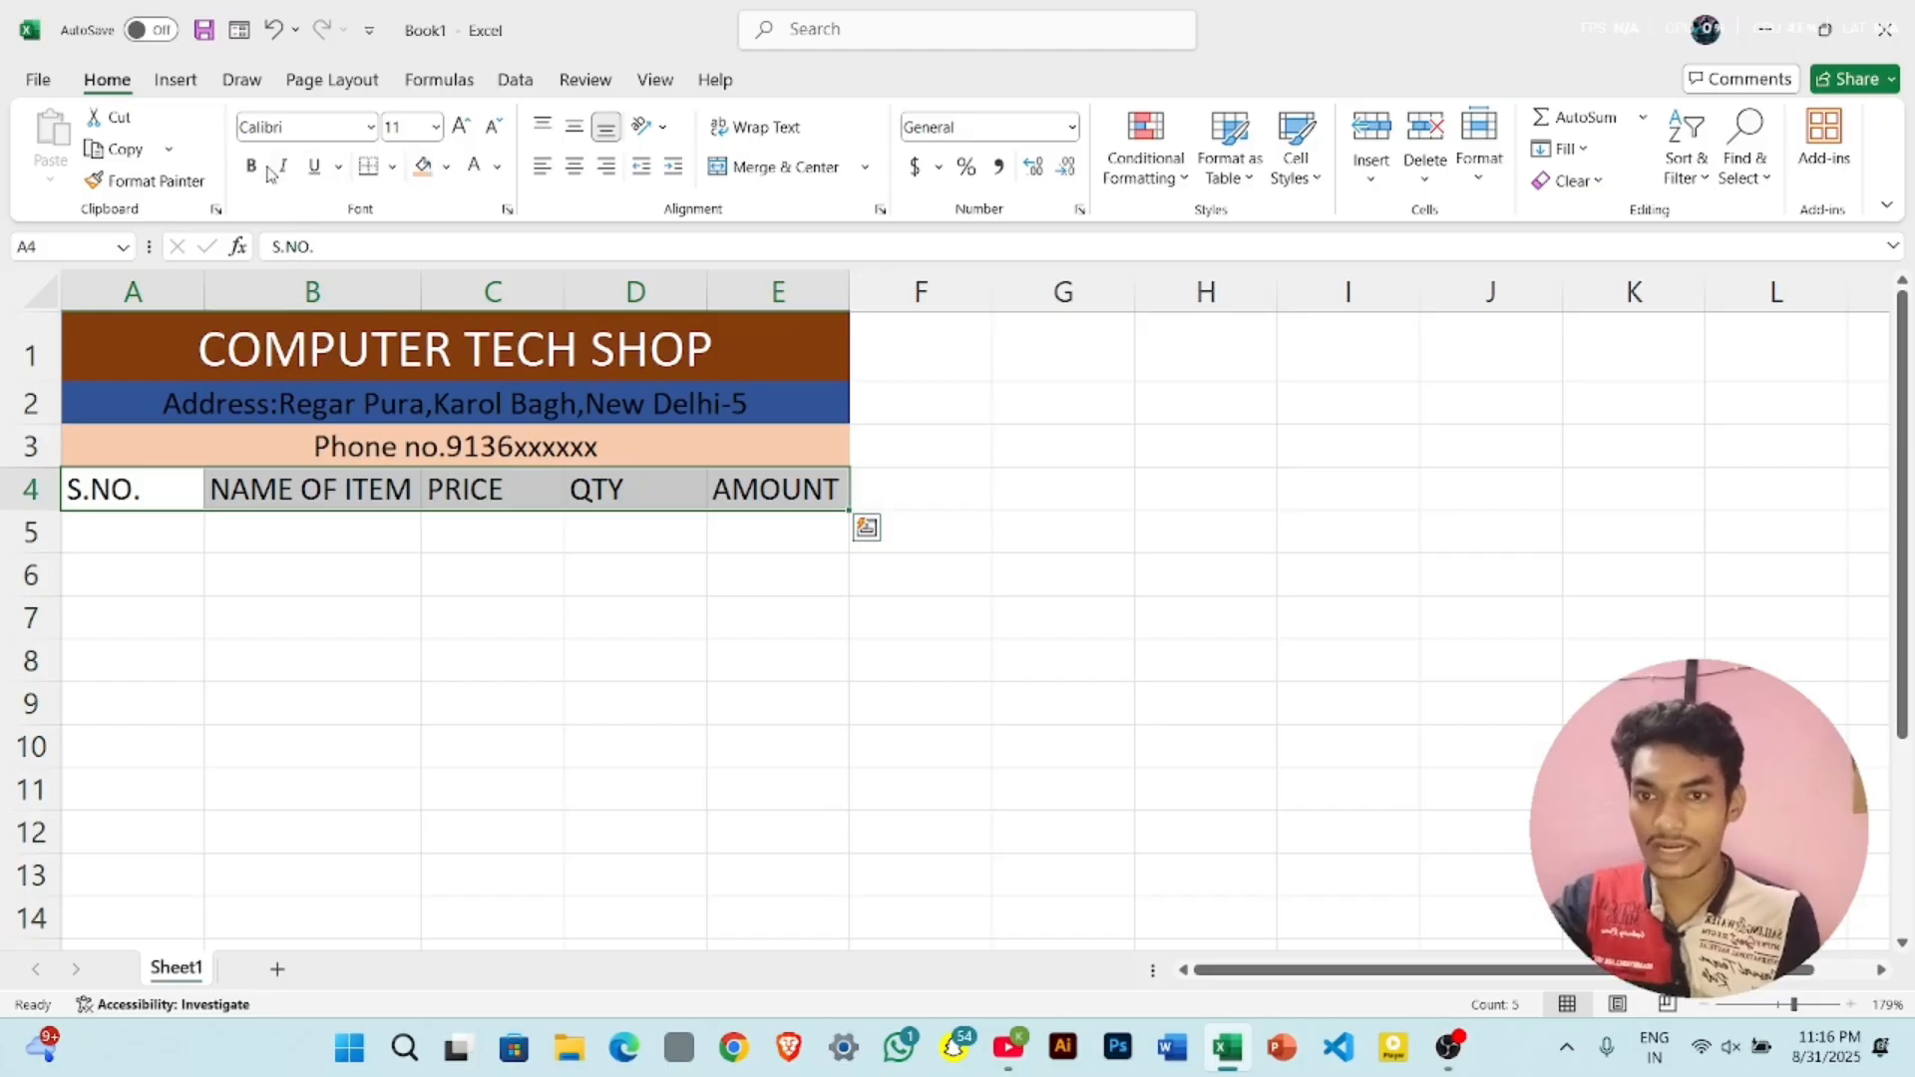
click(370, 127)
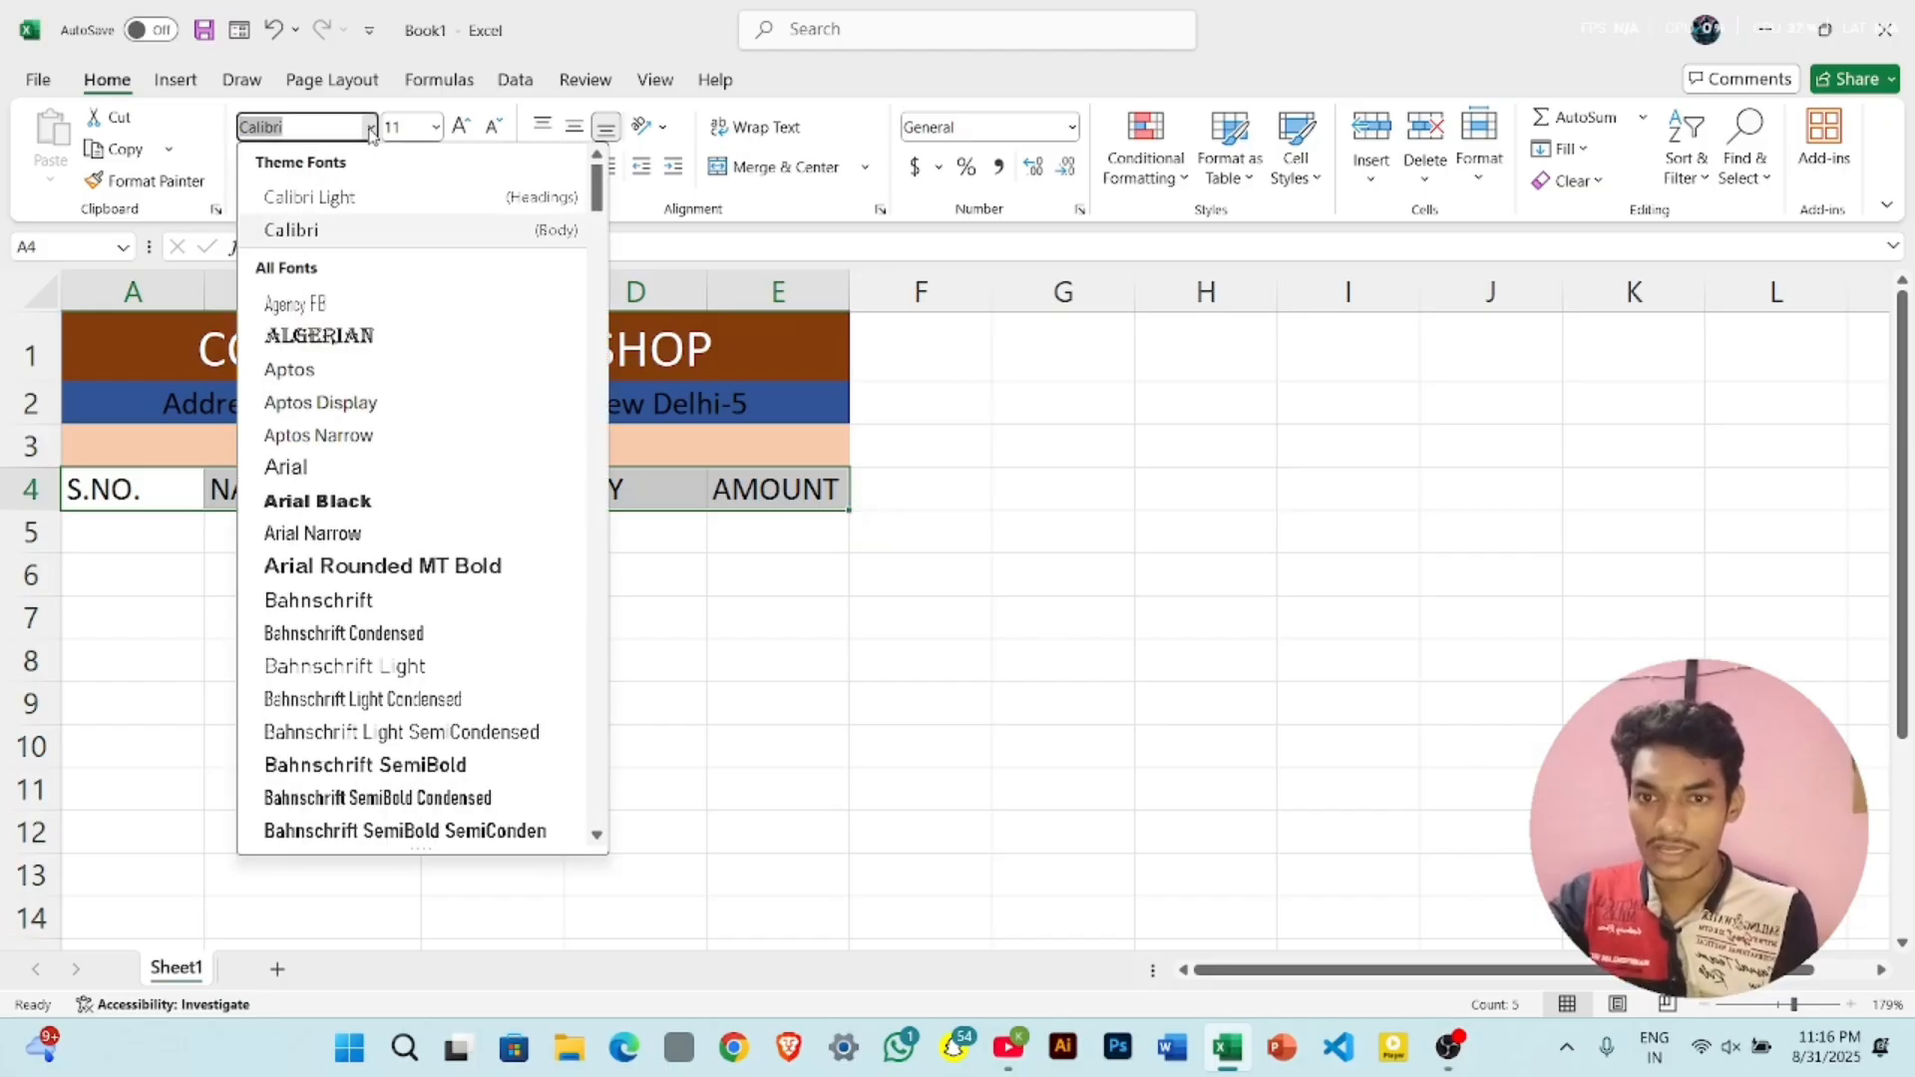
click(359, 514)
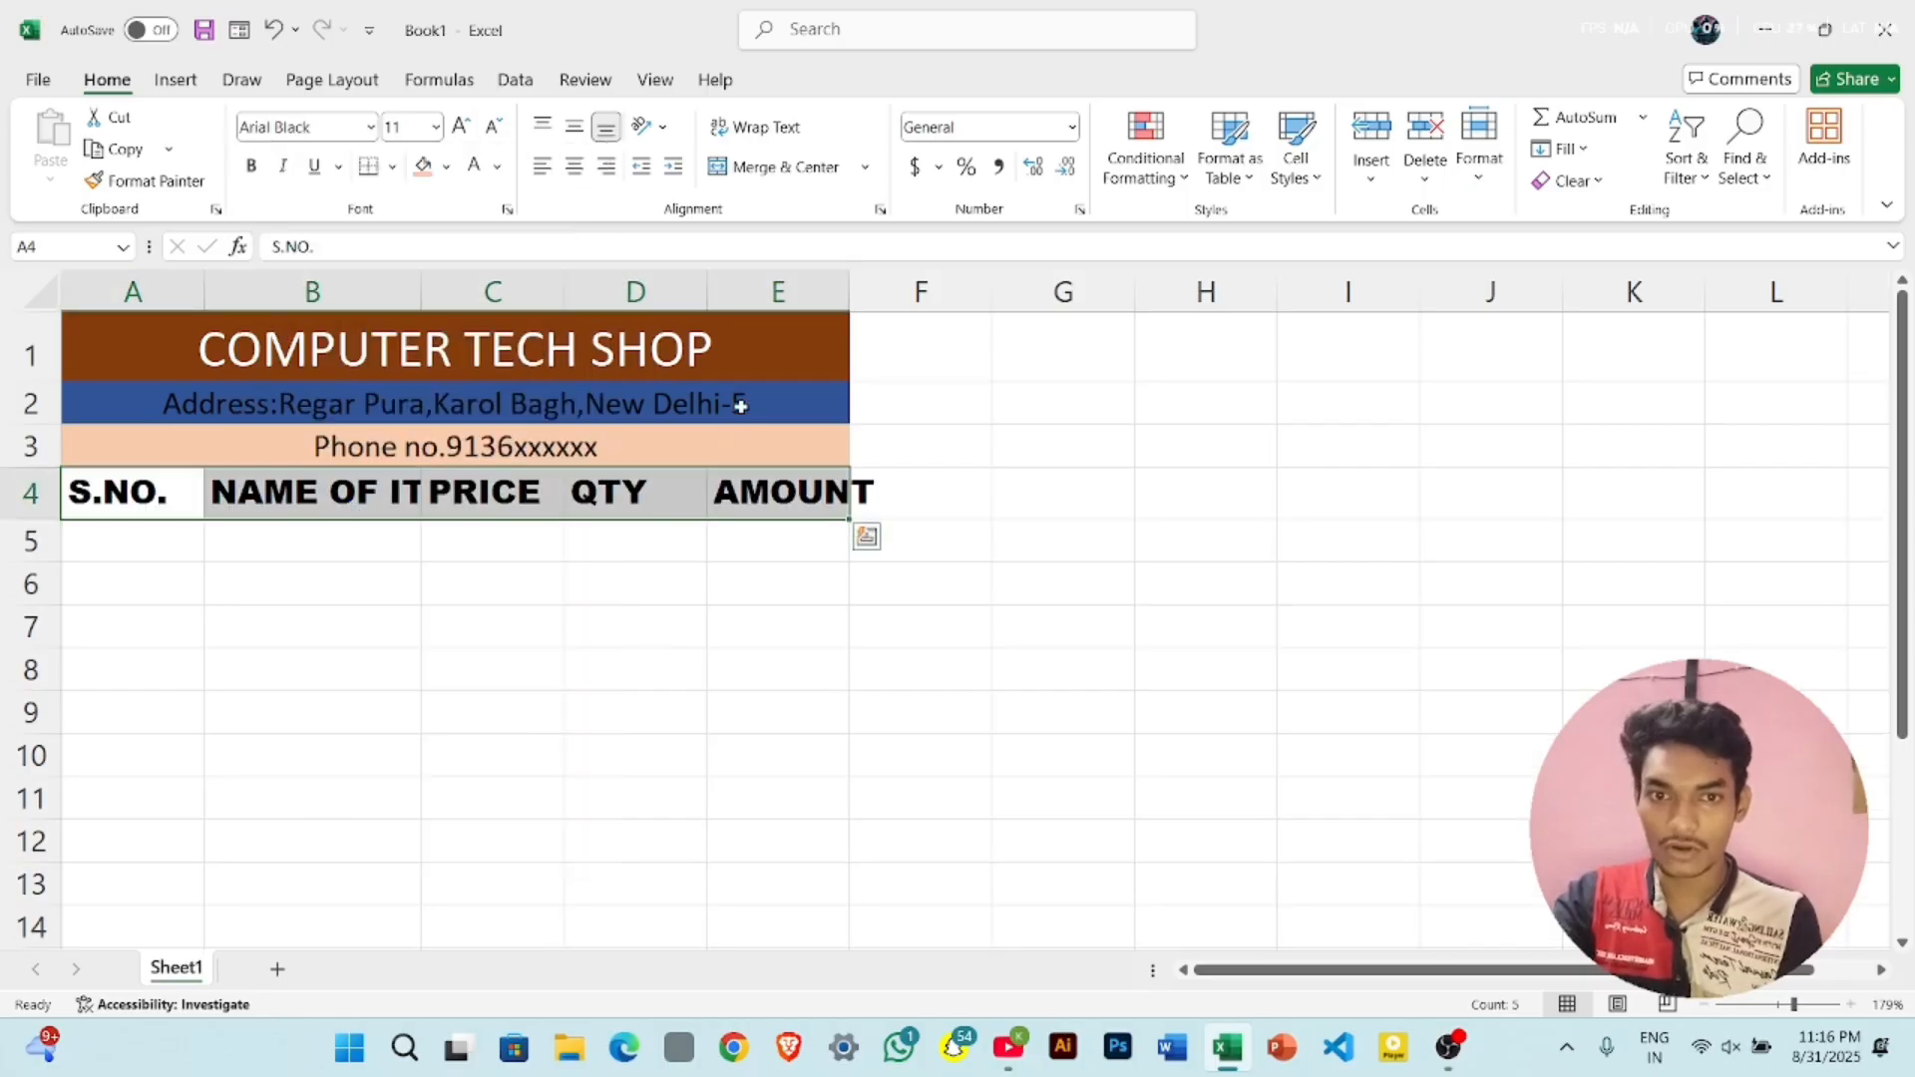
- Autofit the widths of columns A through E to the row 4 headings
double_click(853, 292)
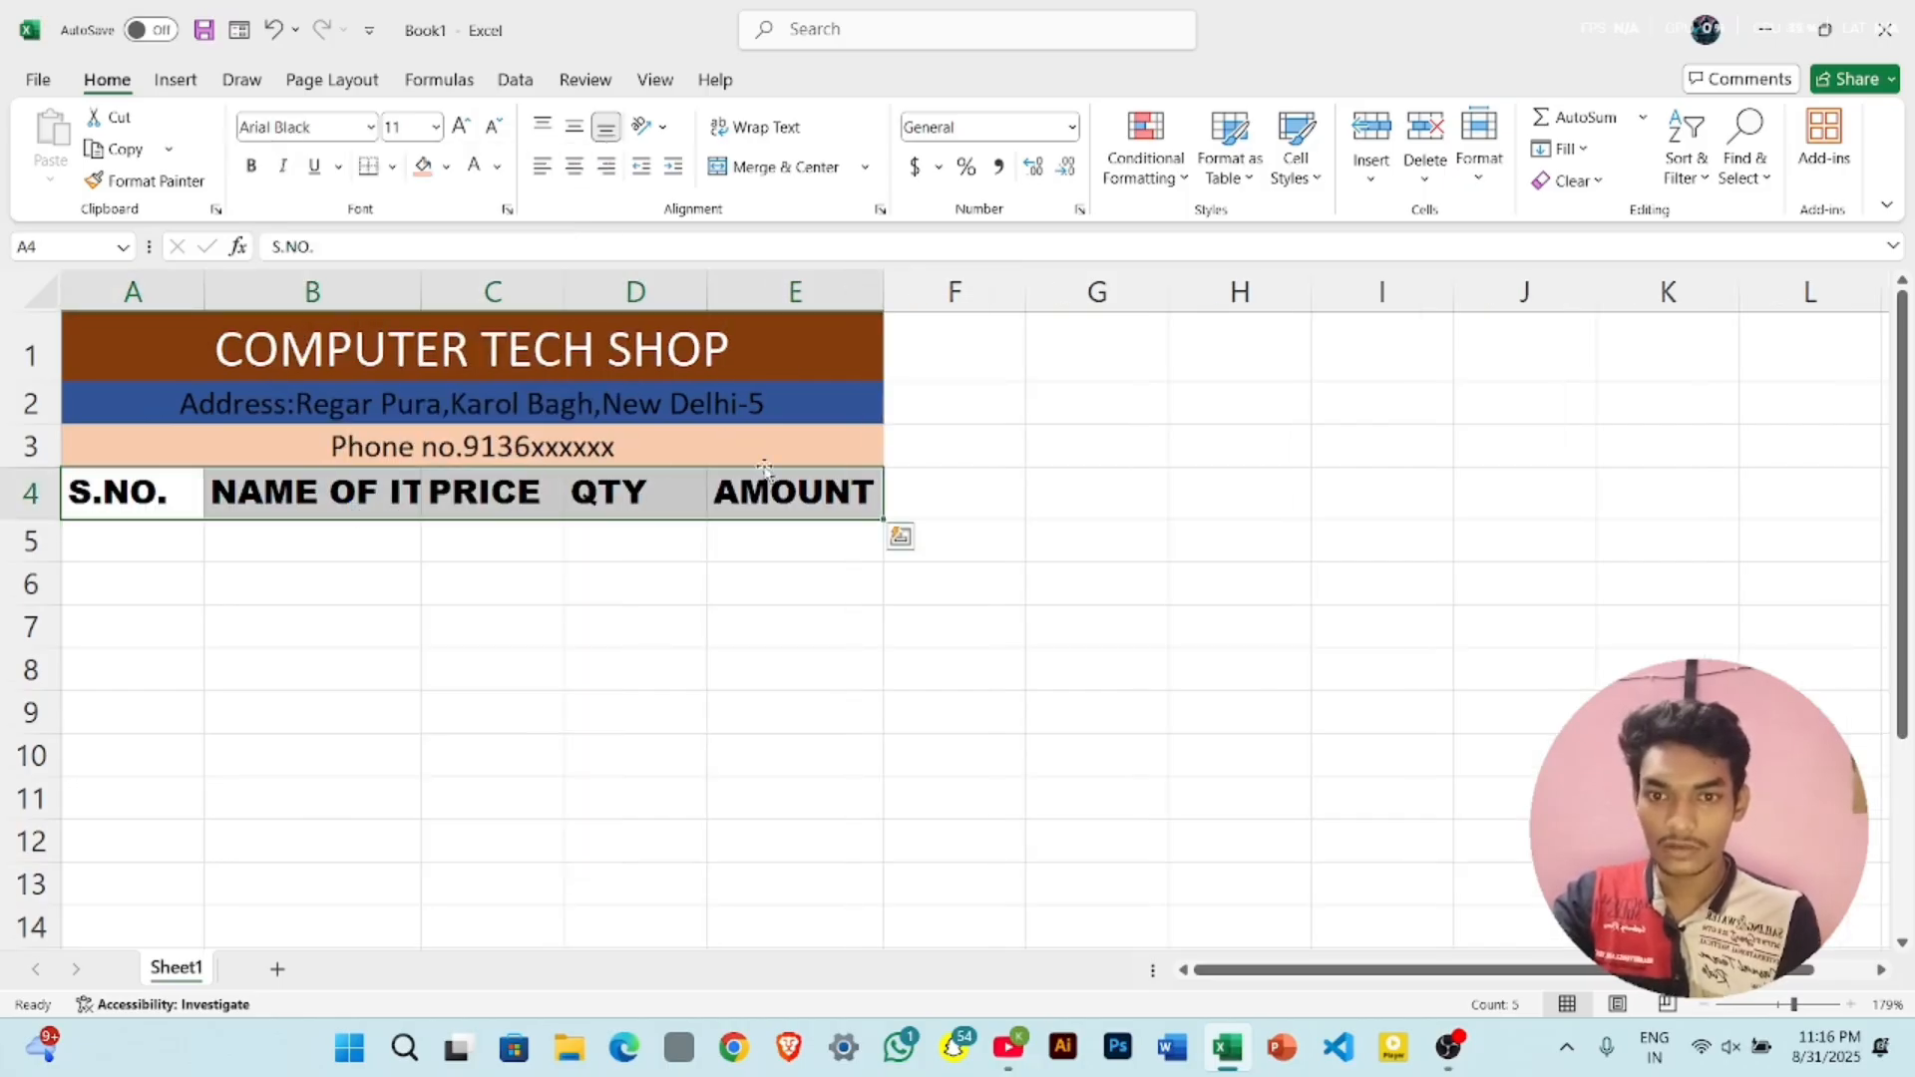
double_click(421, 293)
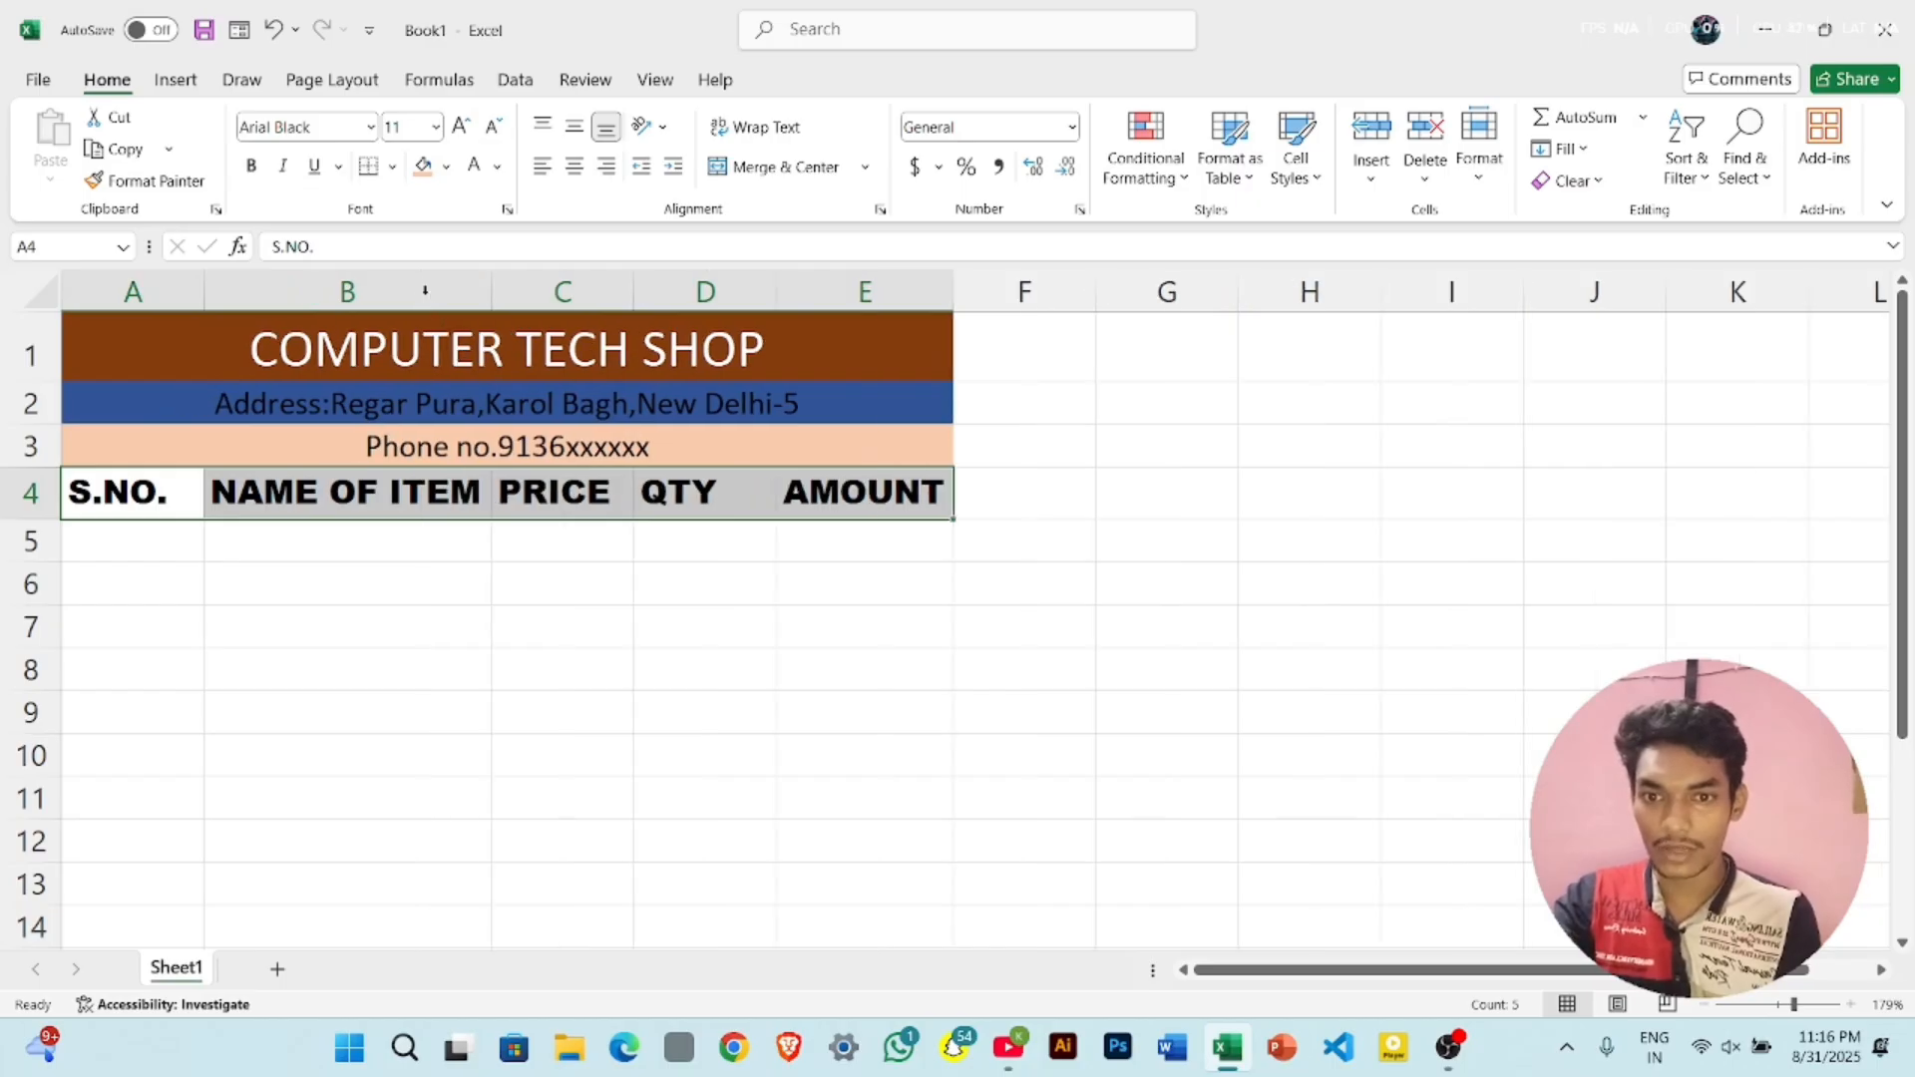
double_click(633, 292)
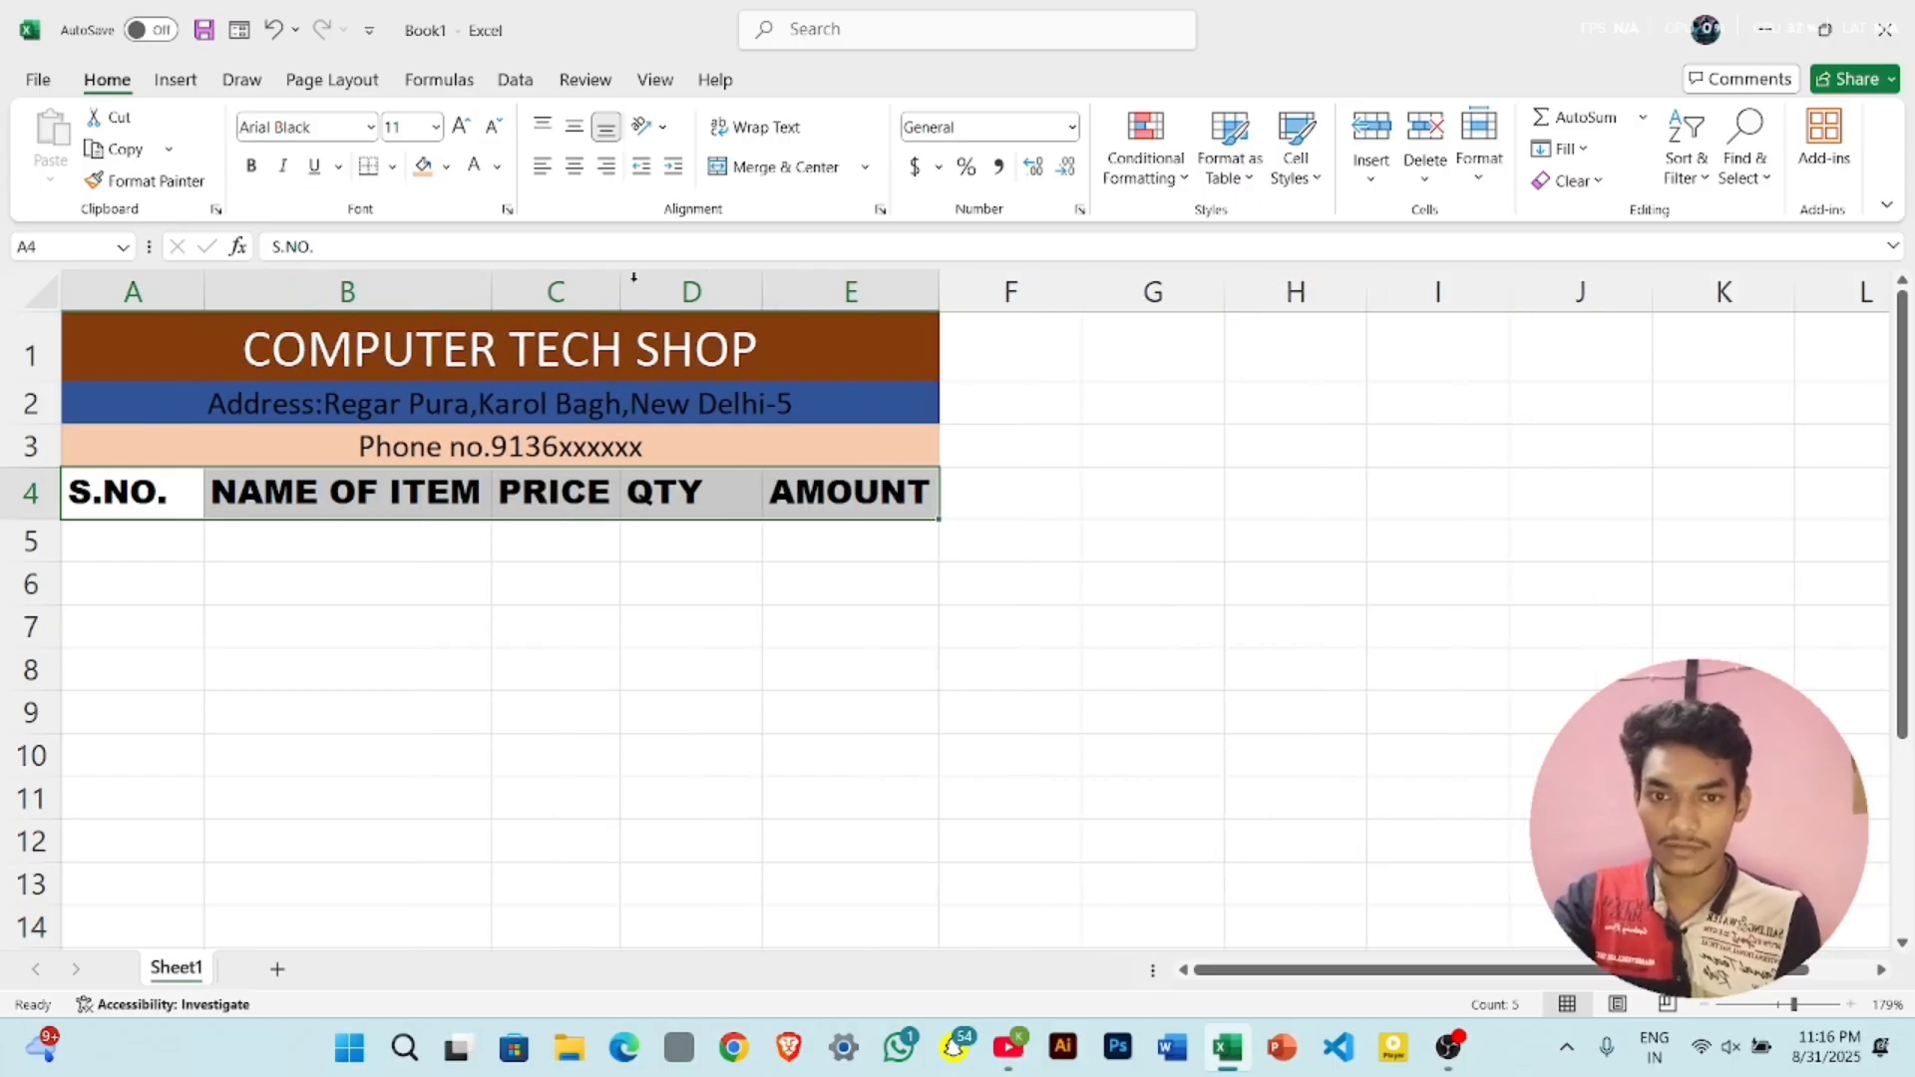
click(776, 288)
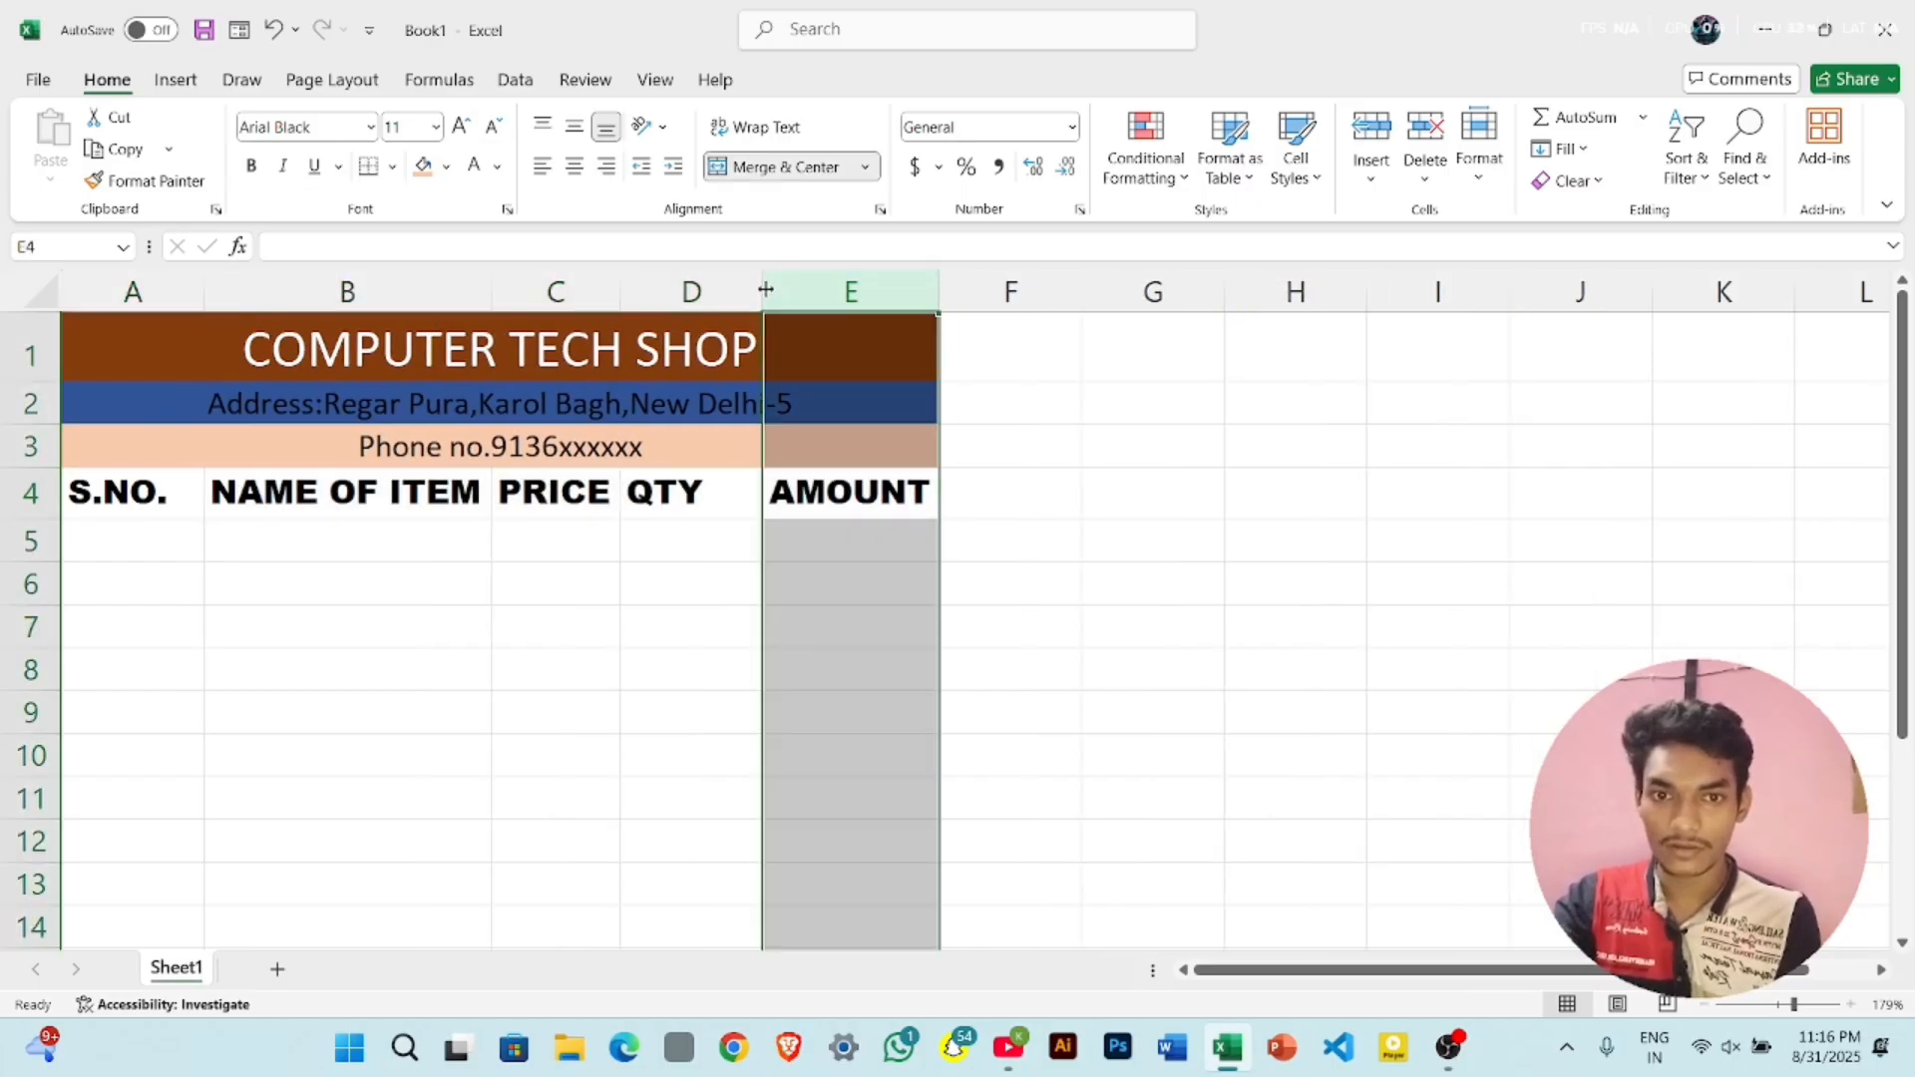
double_click(762, 291)
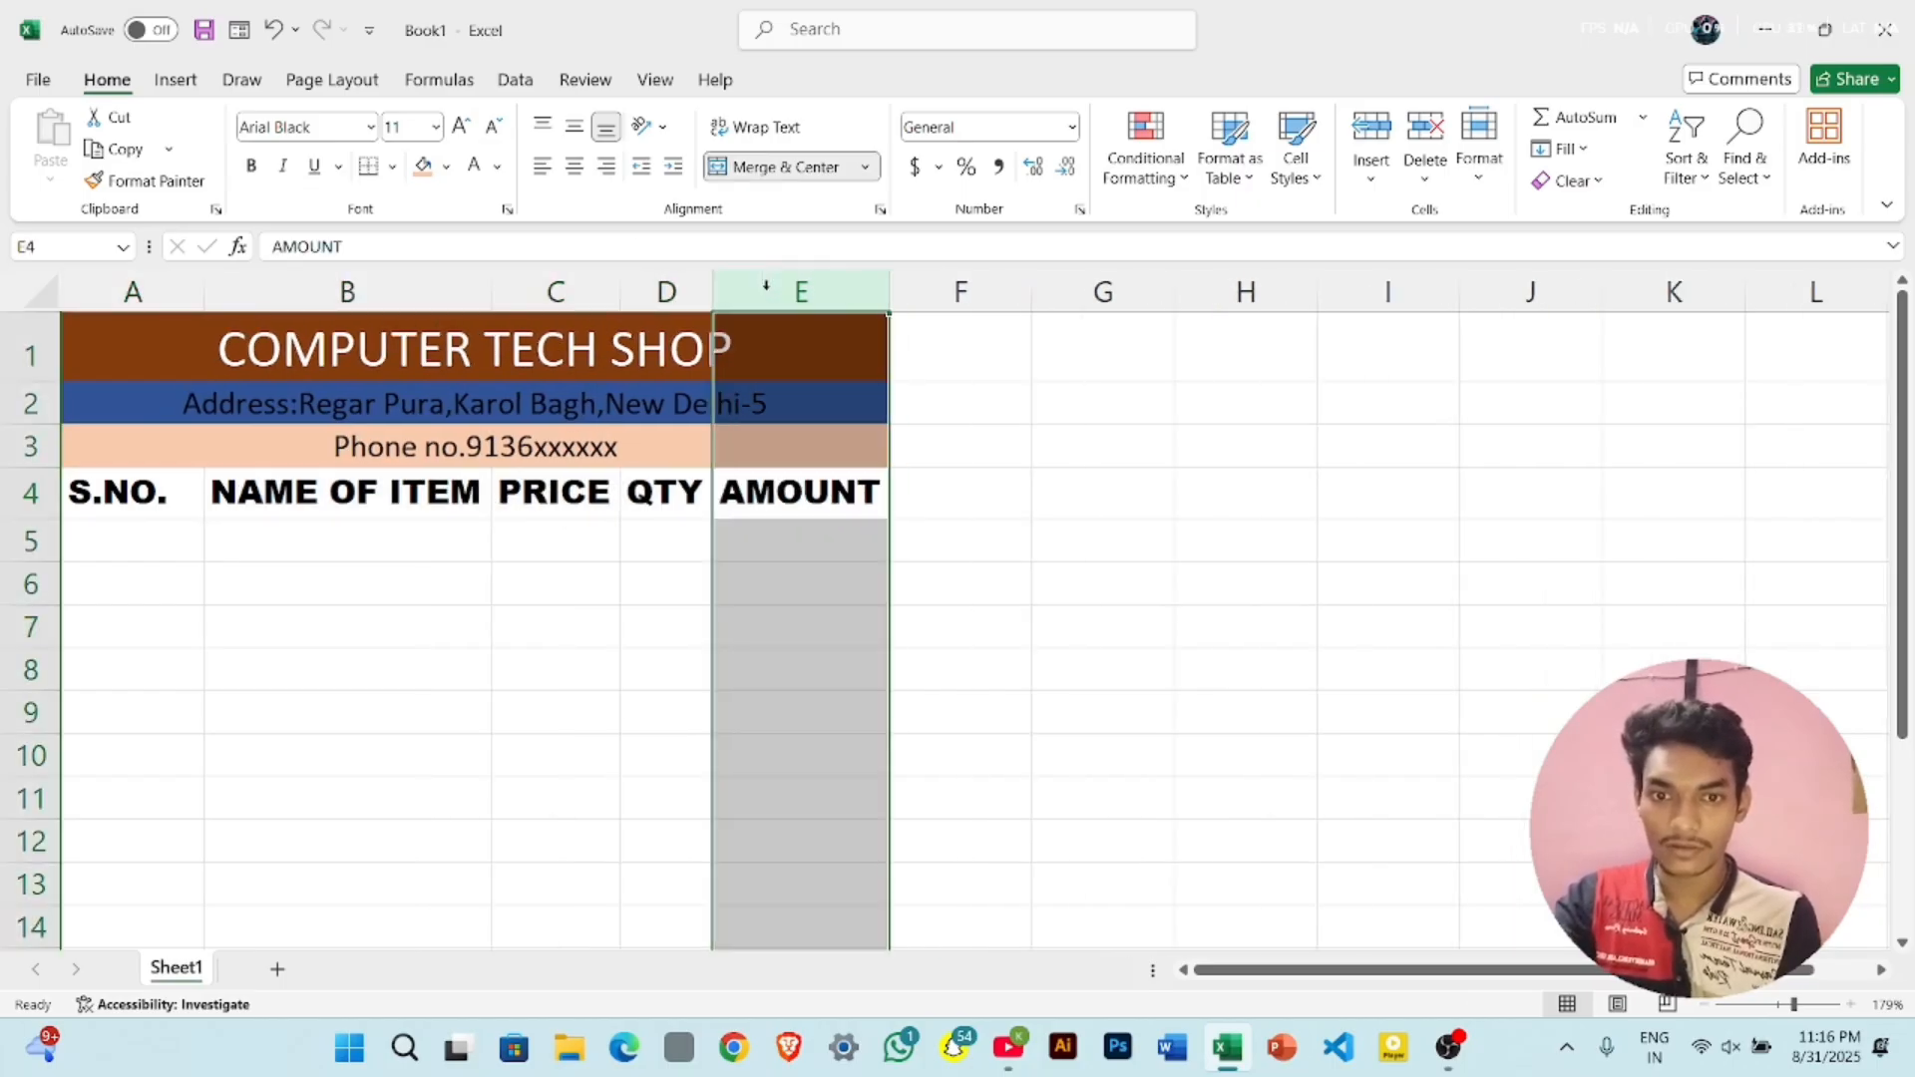
double_click(204, 291)
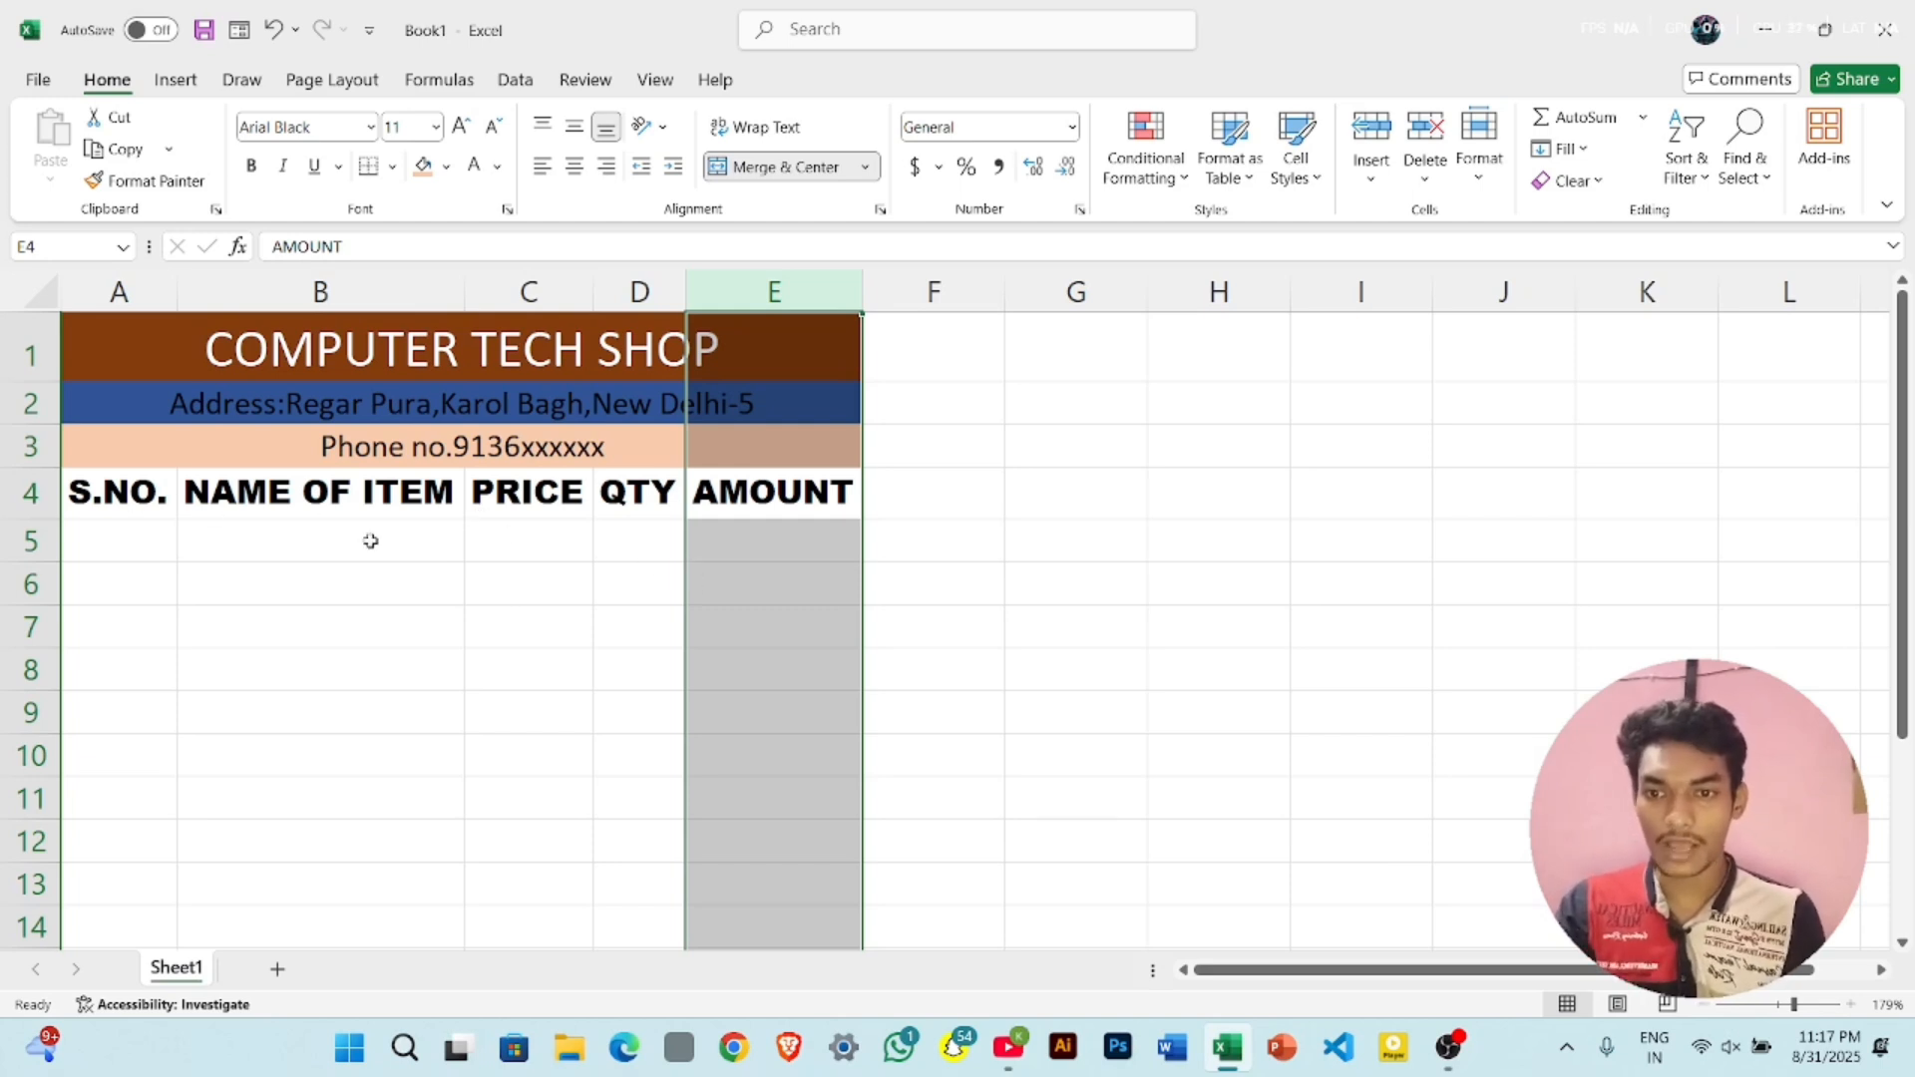
- Enter the serial numbers 1 to 6 in cells A5 to A10 under S.NO
click(136, 553)
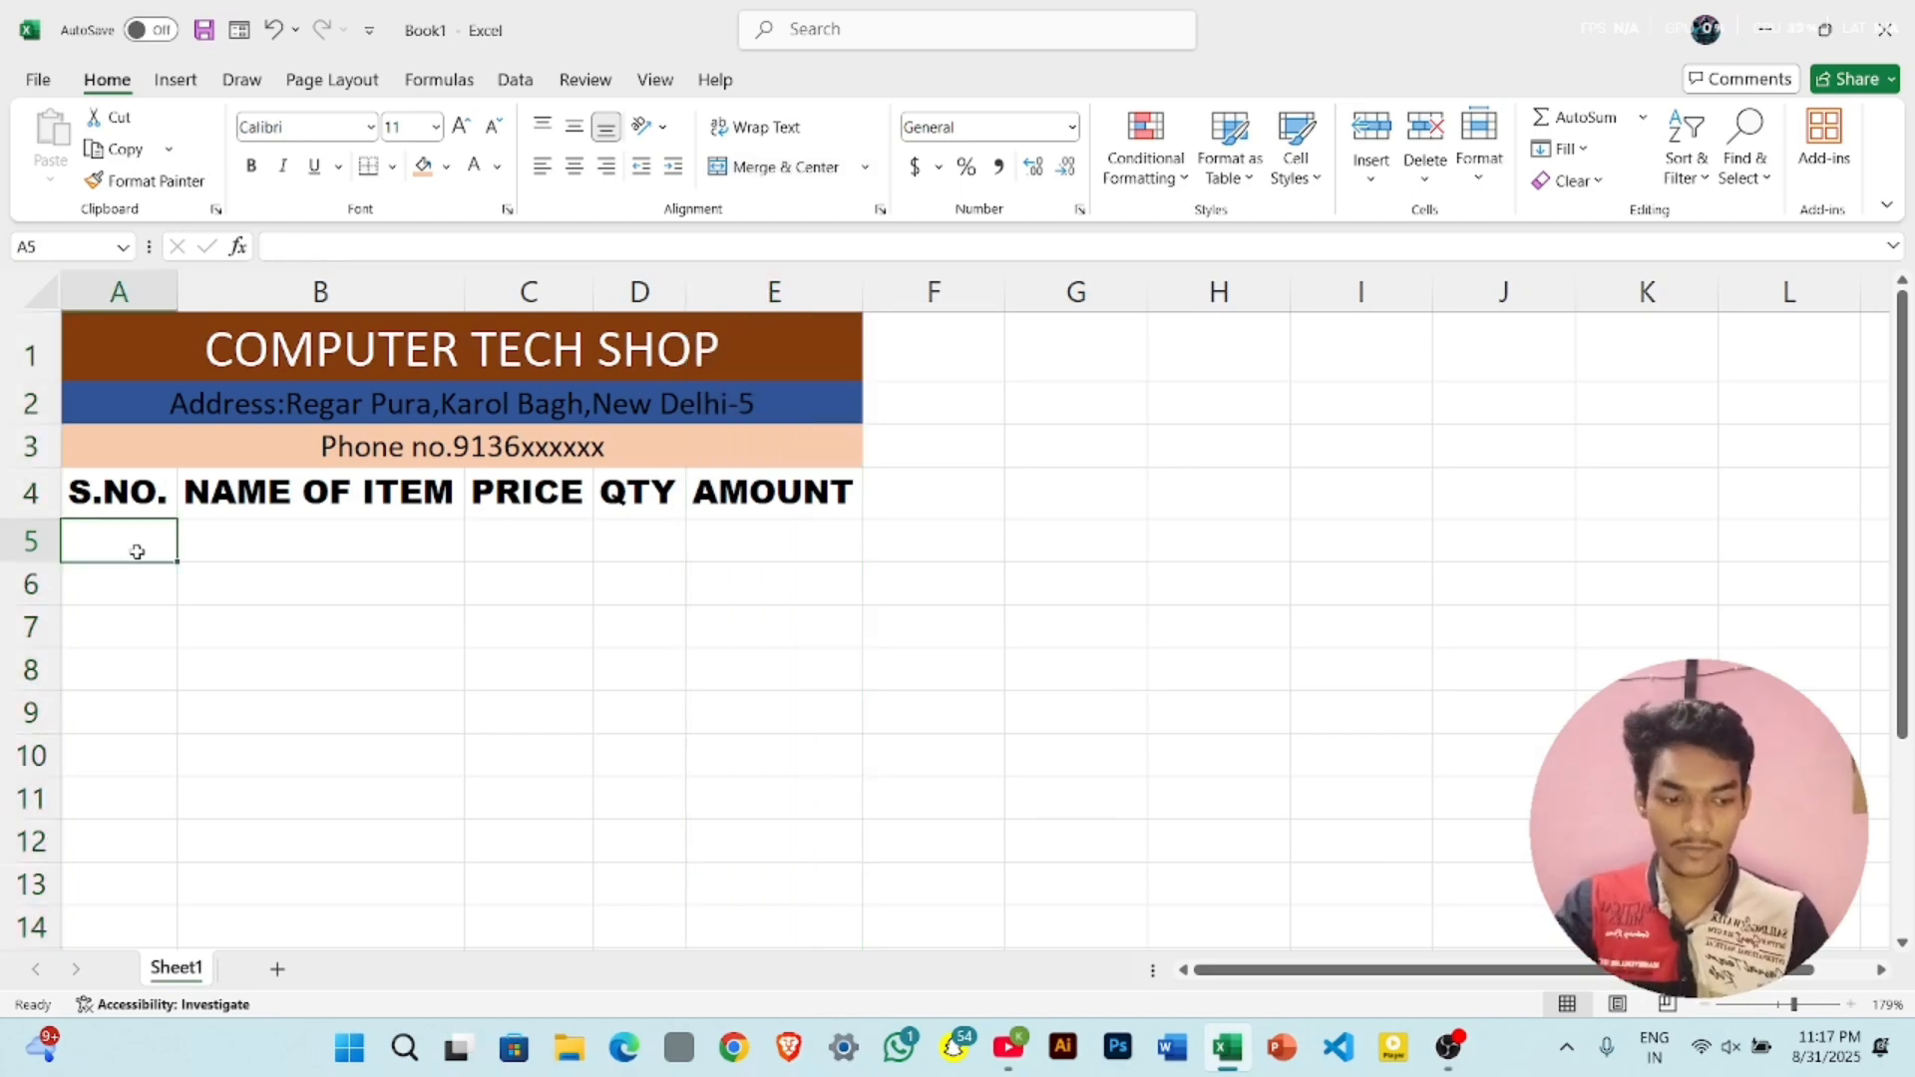
text(1)
key(Return)
text(2)
key(Return)
text(3)
key(Return)
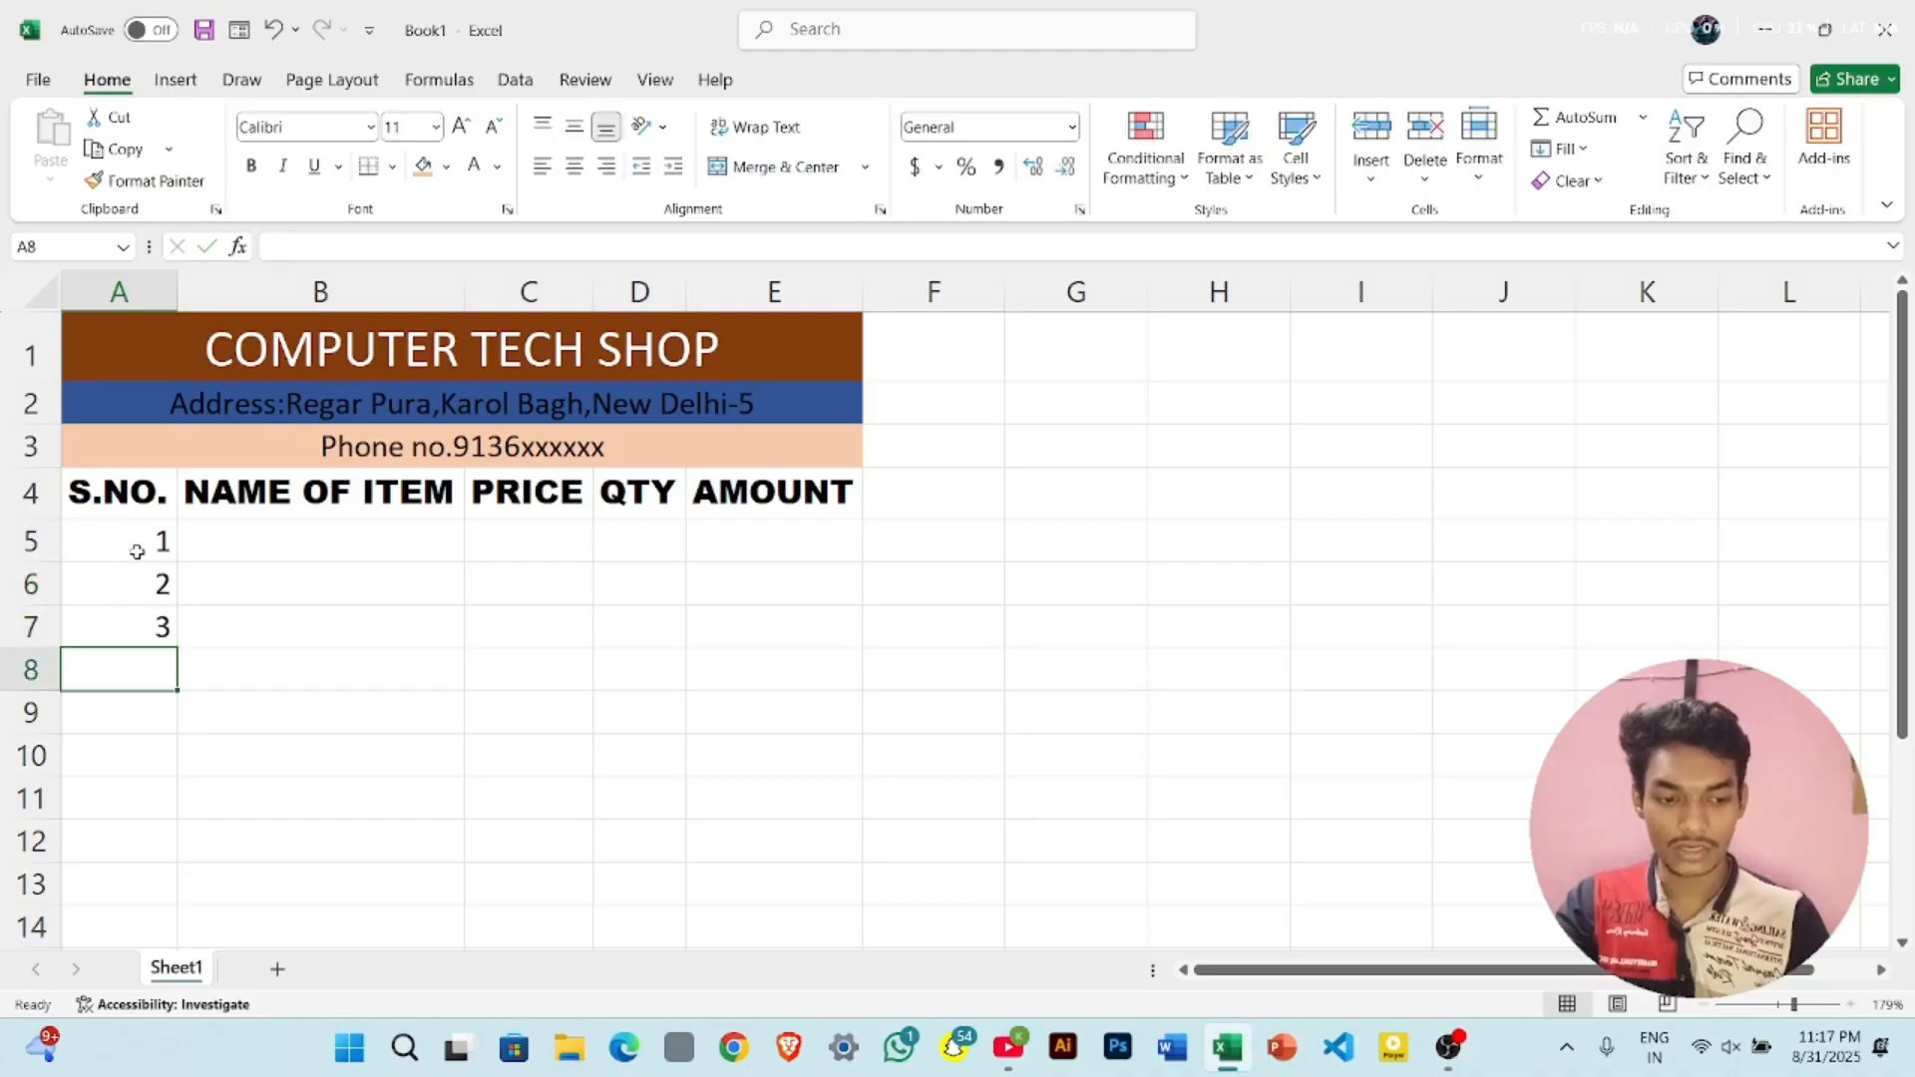
text(4)
key(Return)
text(5)
key(Return)
text(6)
key(Return)
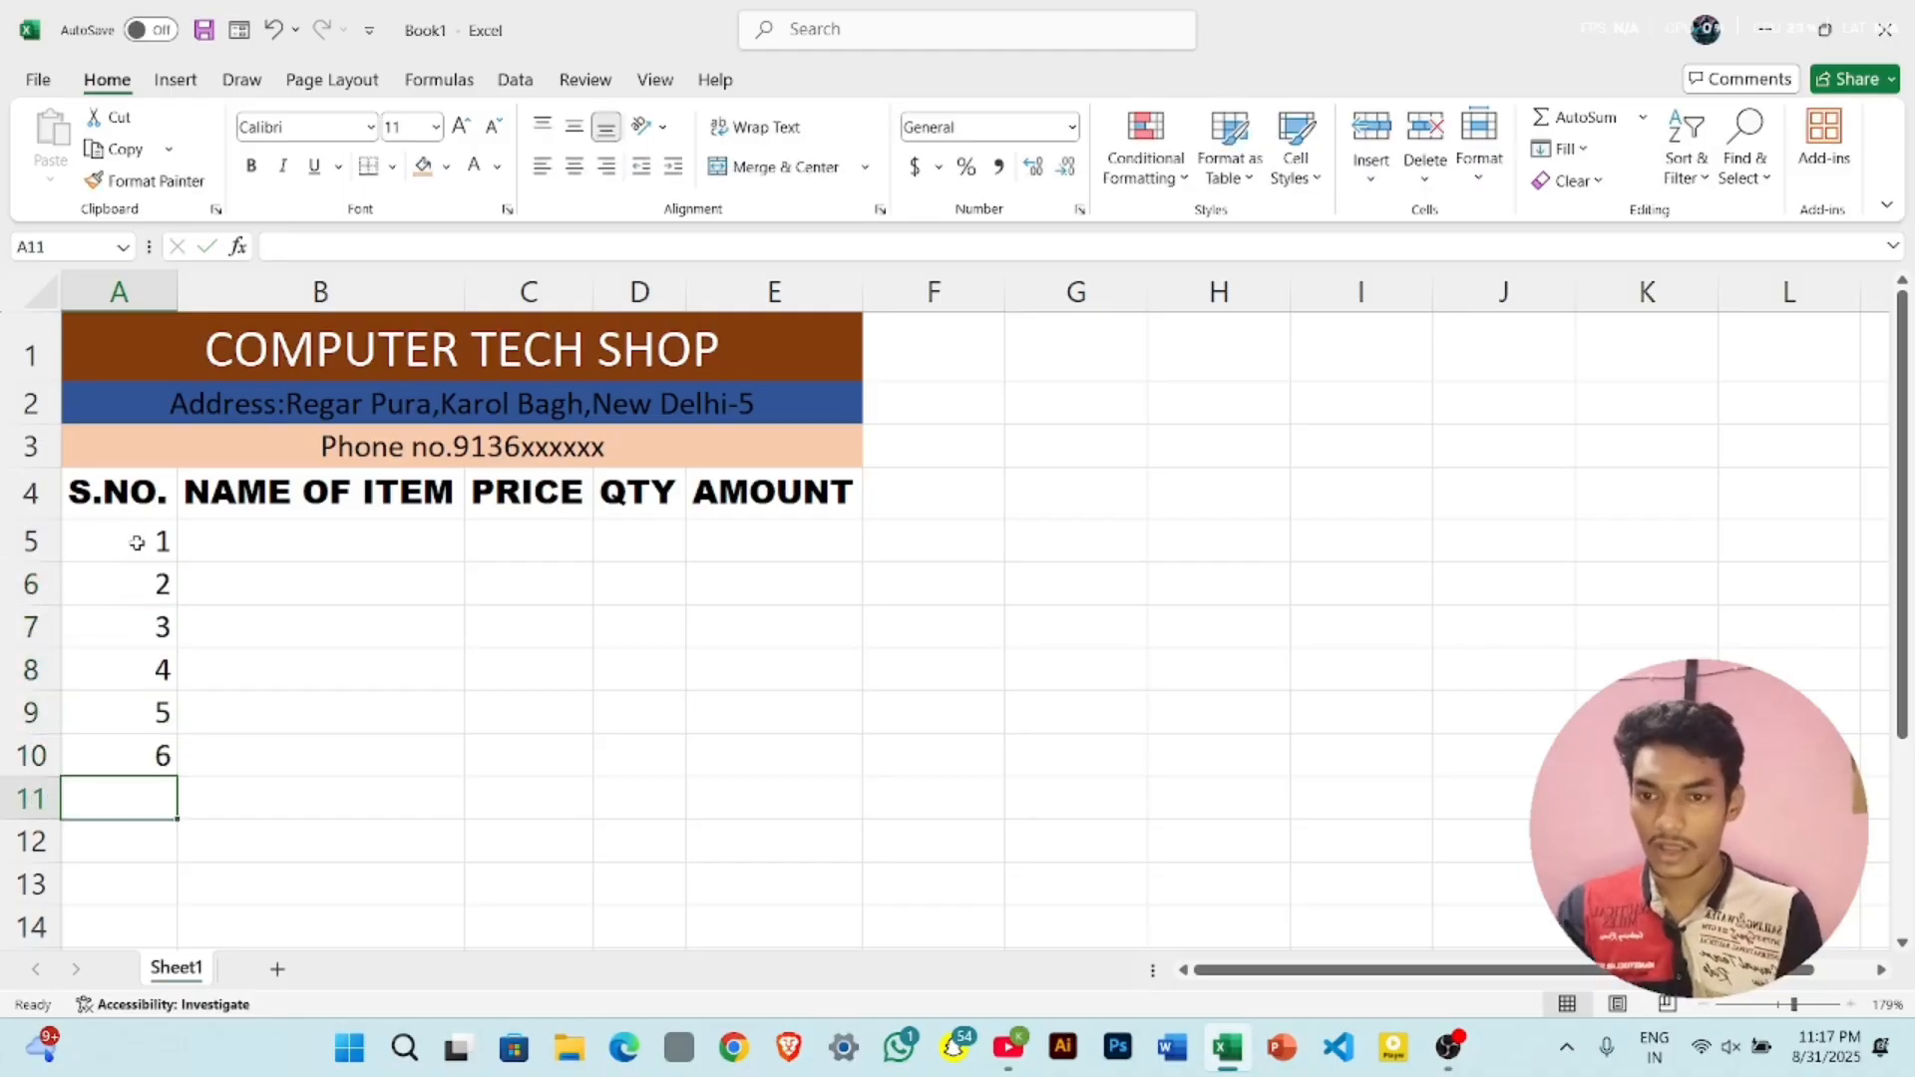
- Enter the item names "CPU", "Moniter", "Headphones" and "Speaker" in cells B5 to B8
click(296, 539)
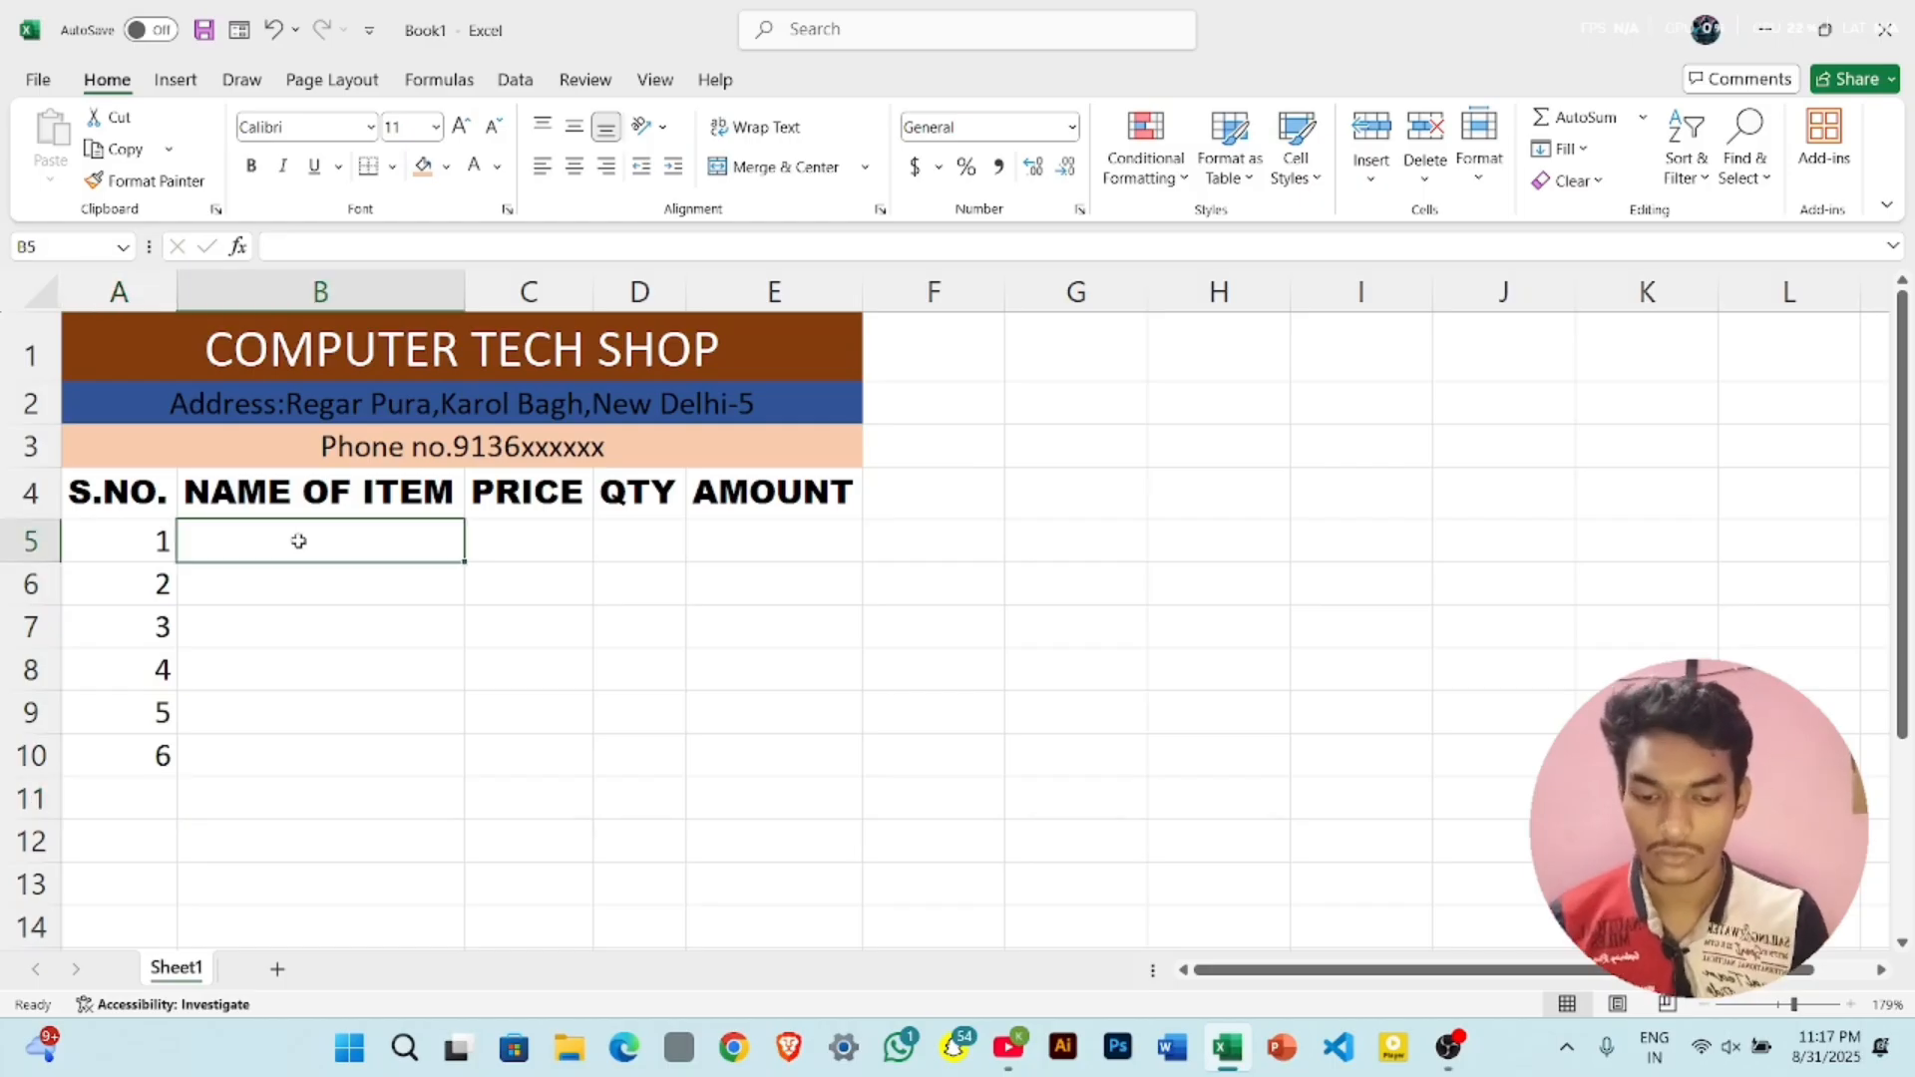
text(CPU)
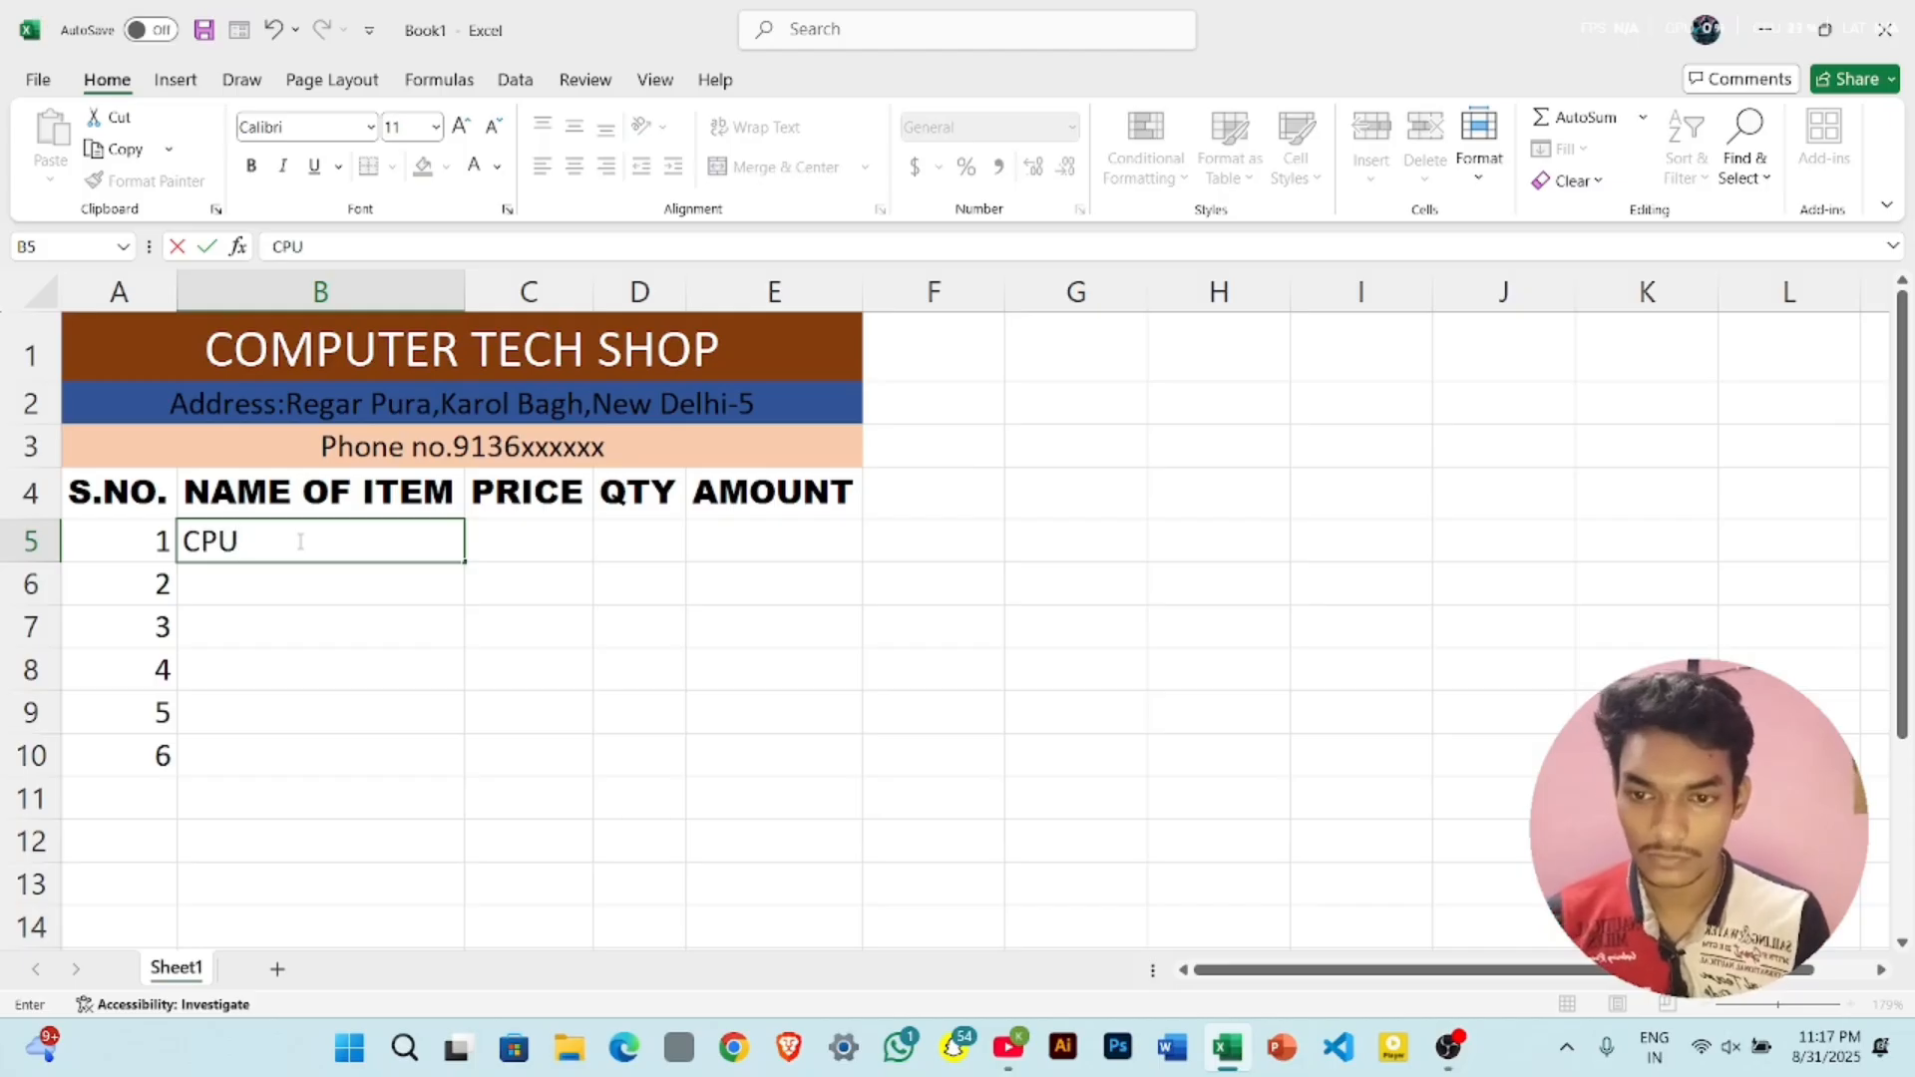
key(Return)
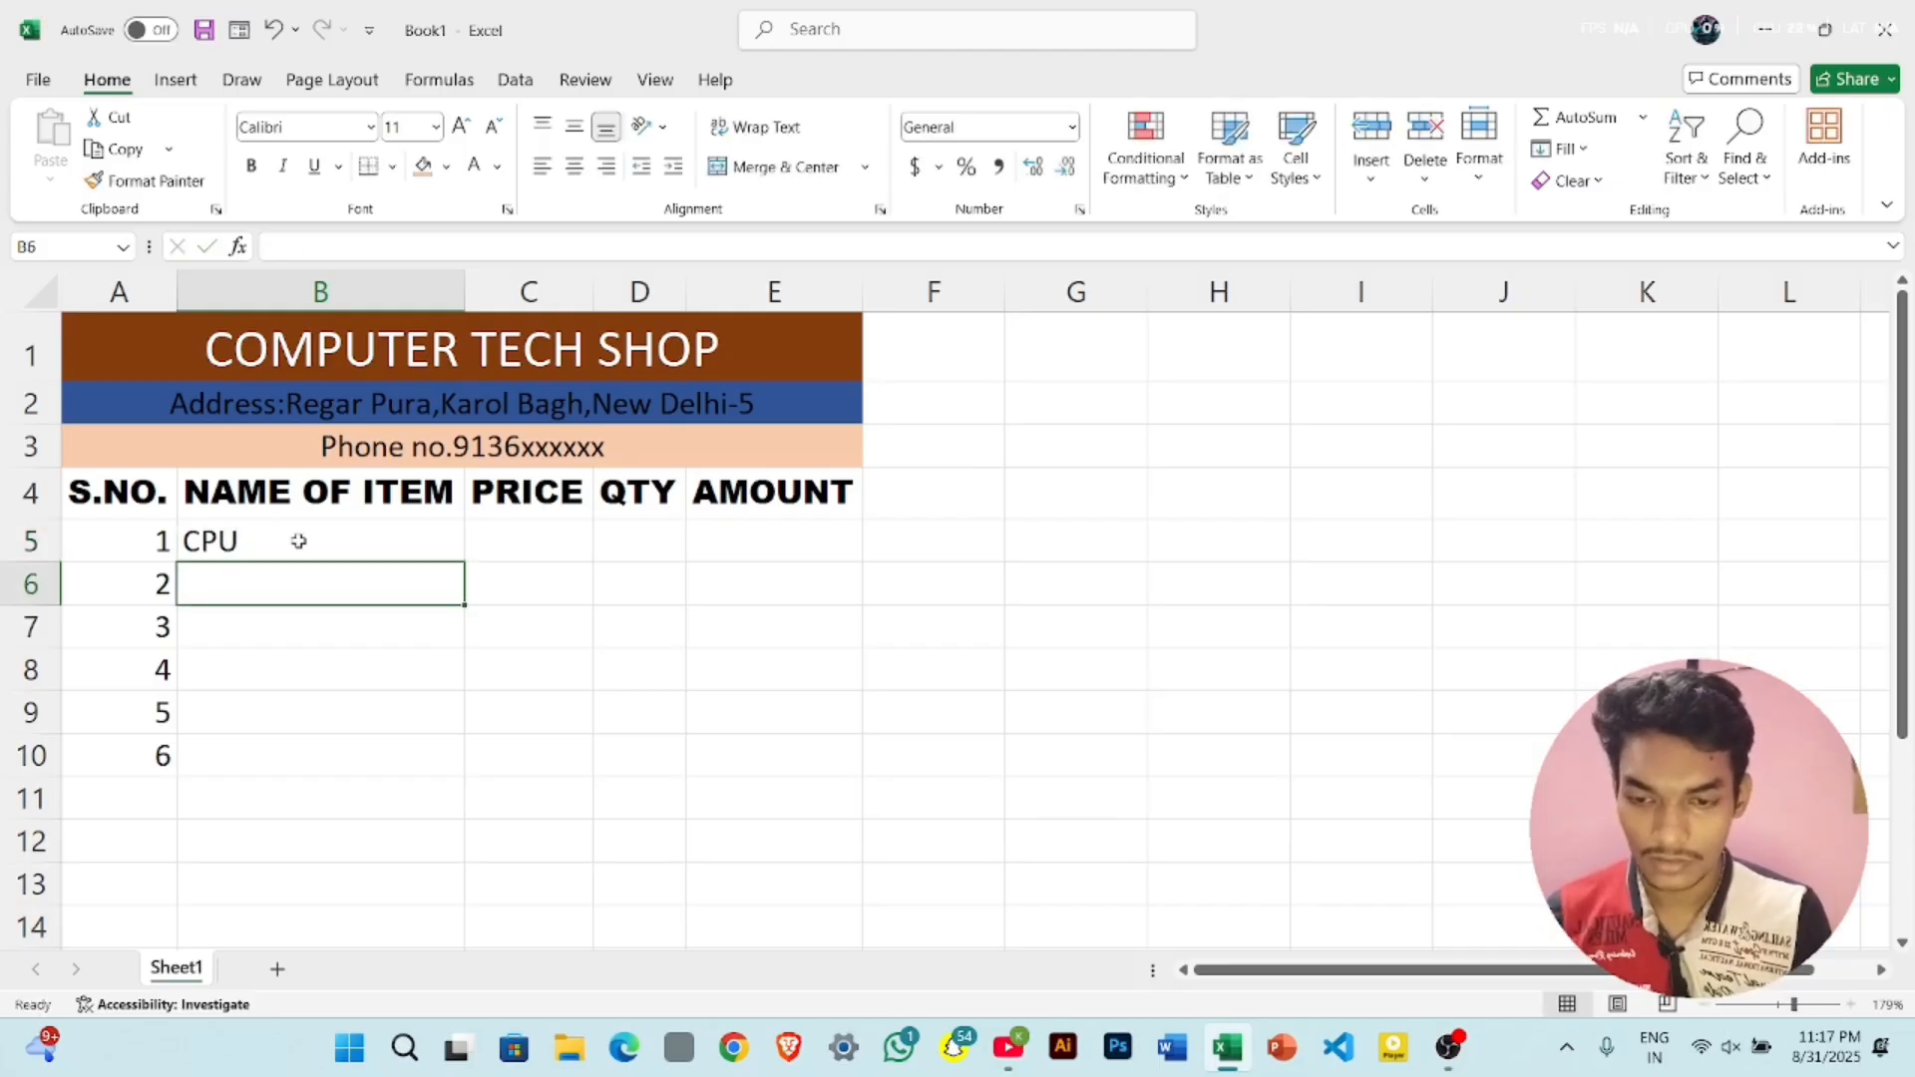
text(Moniter)
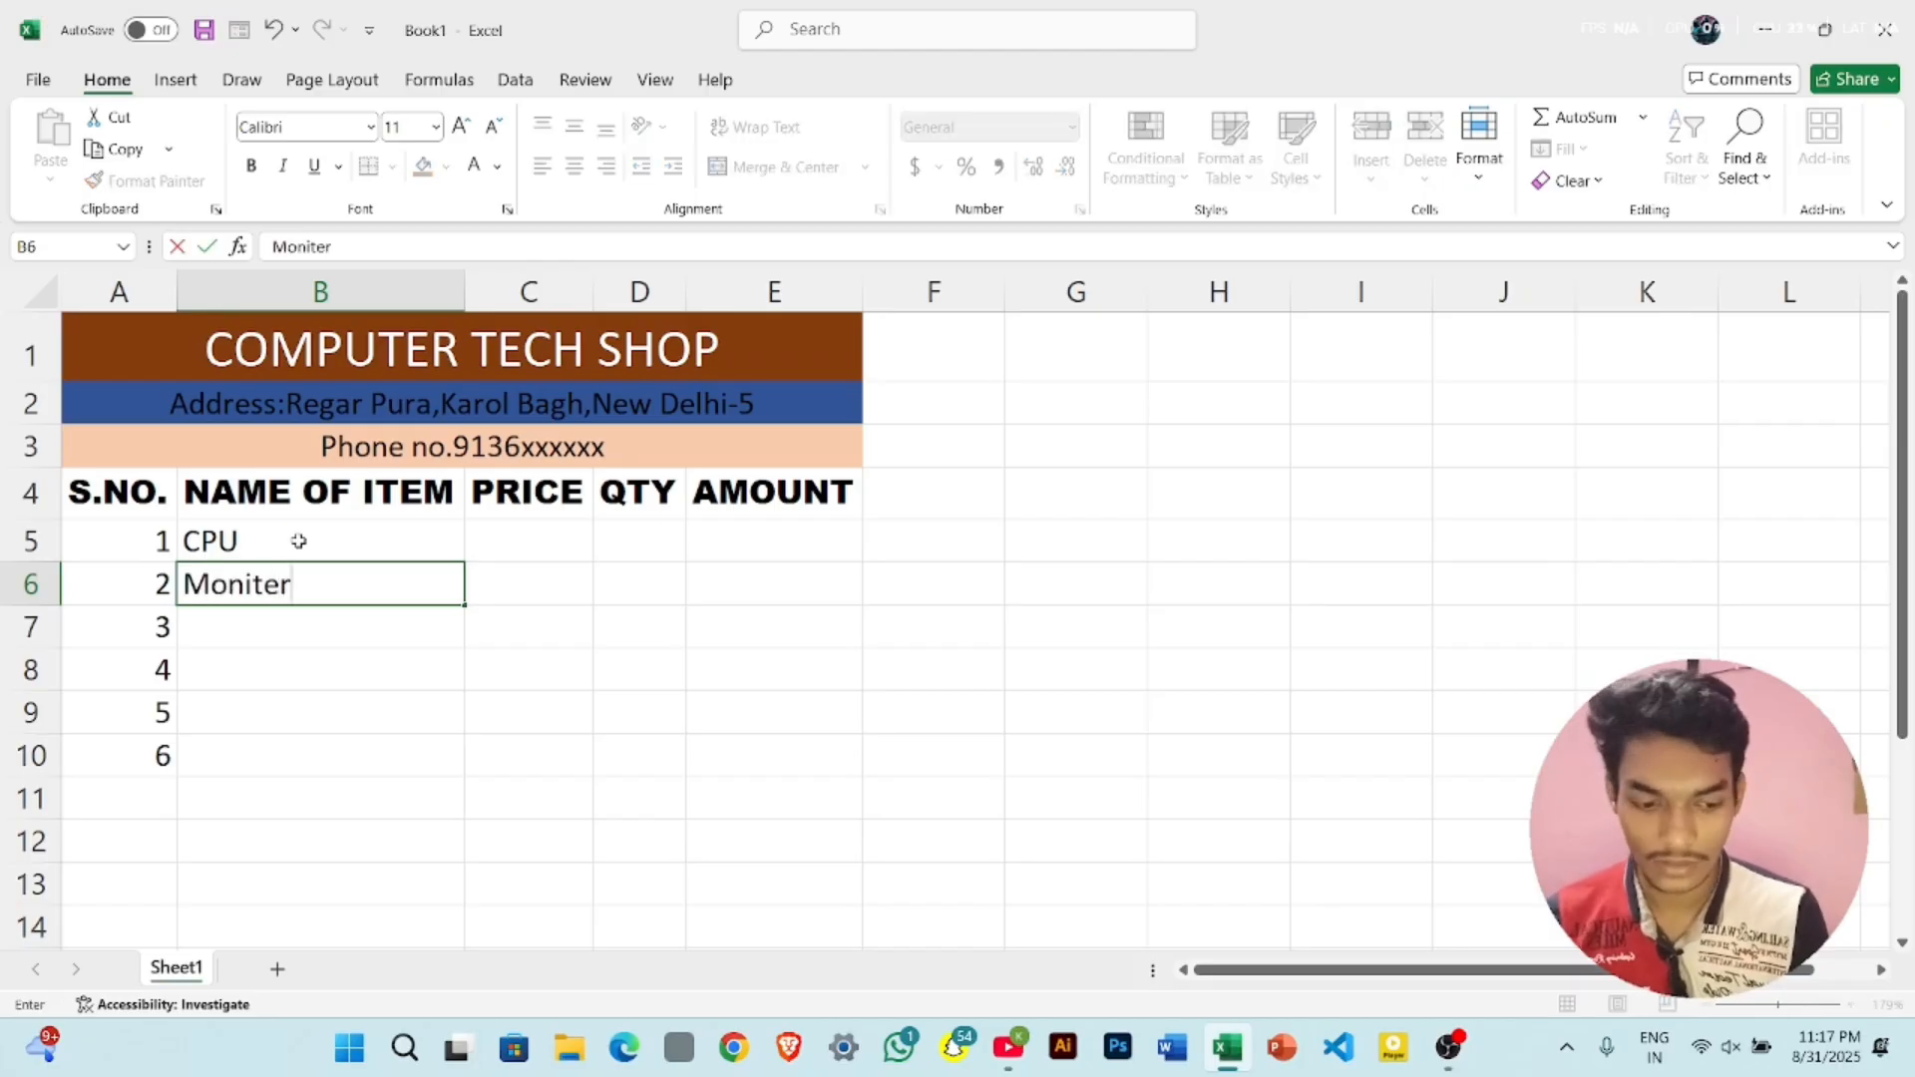
key(Return)
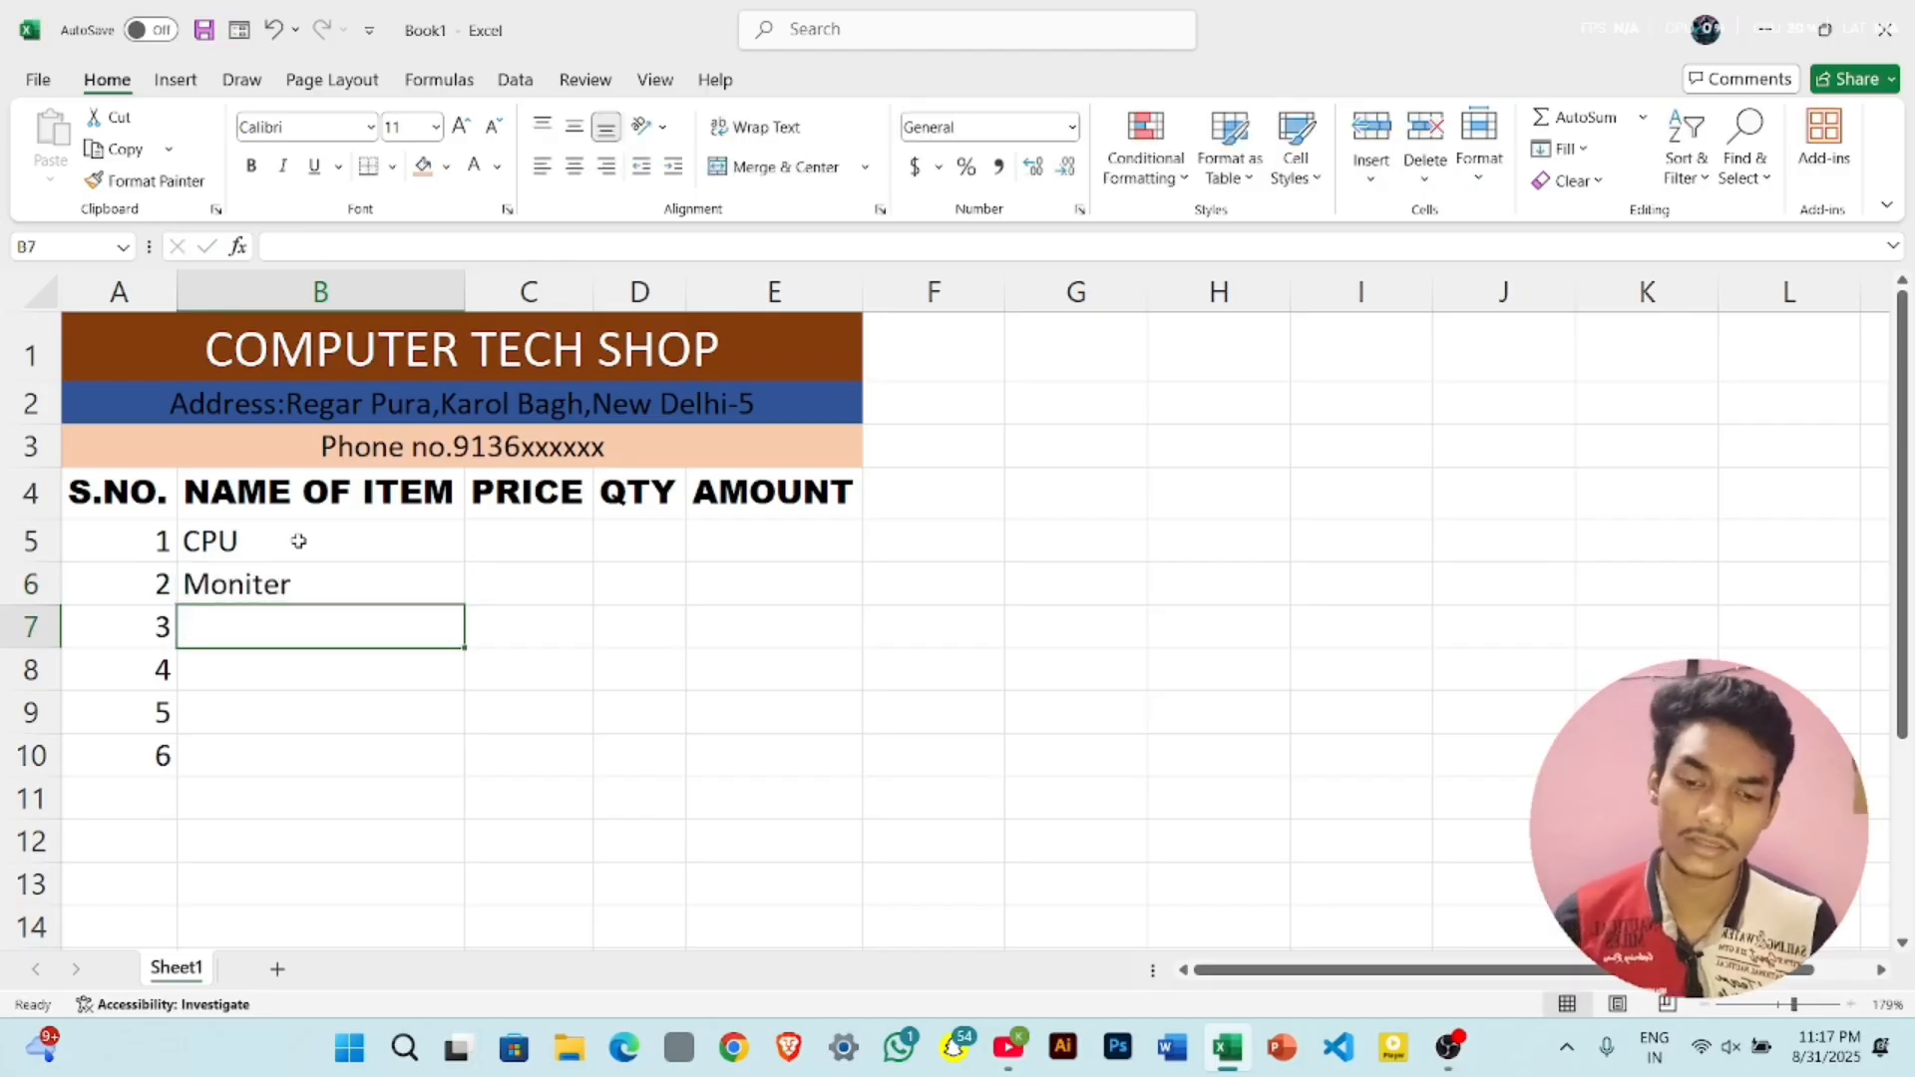
text(H)
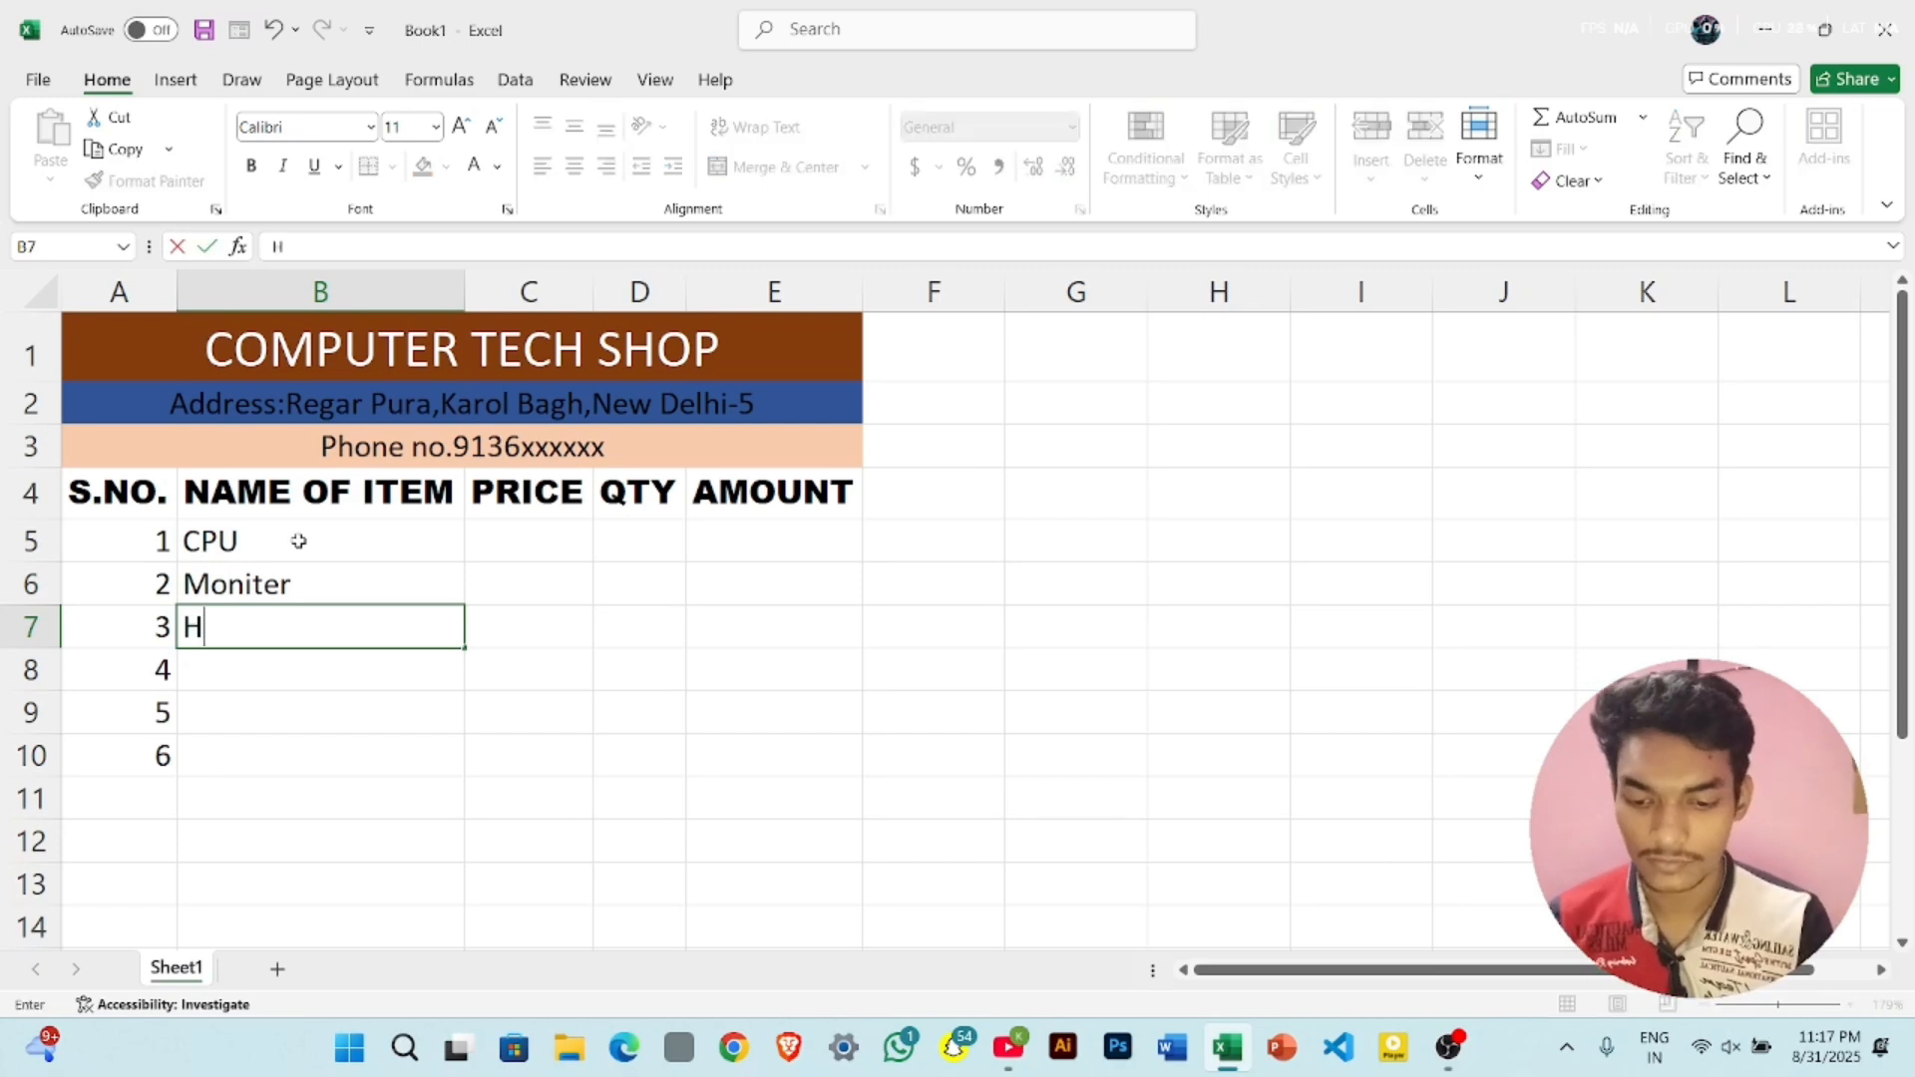
text(eadphones)
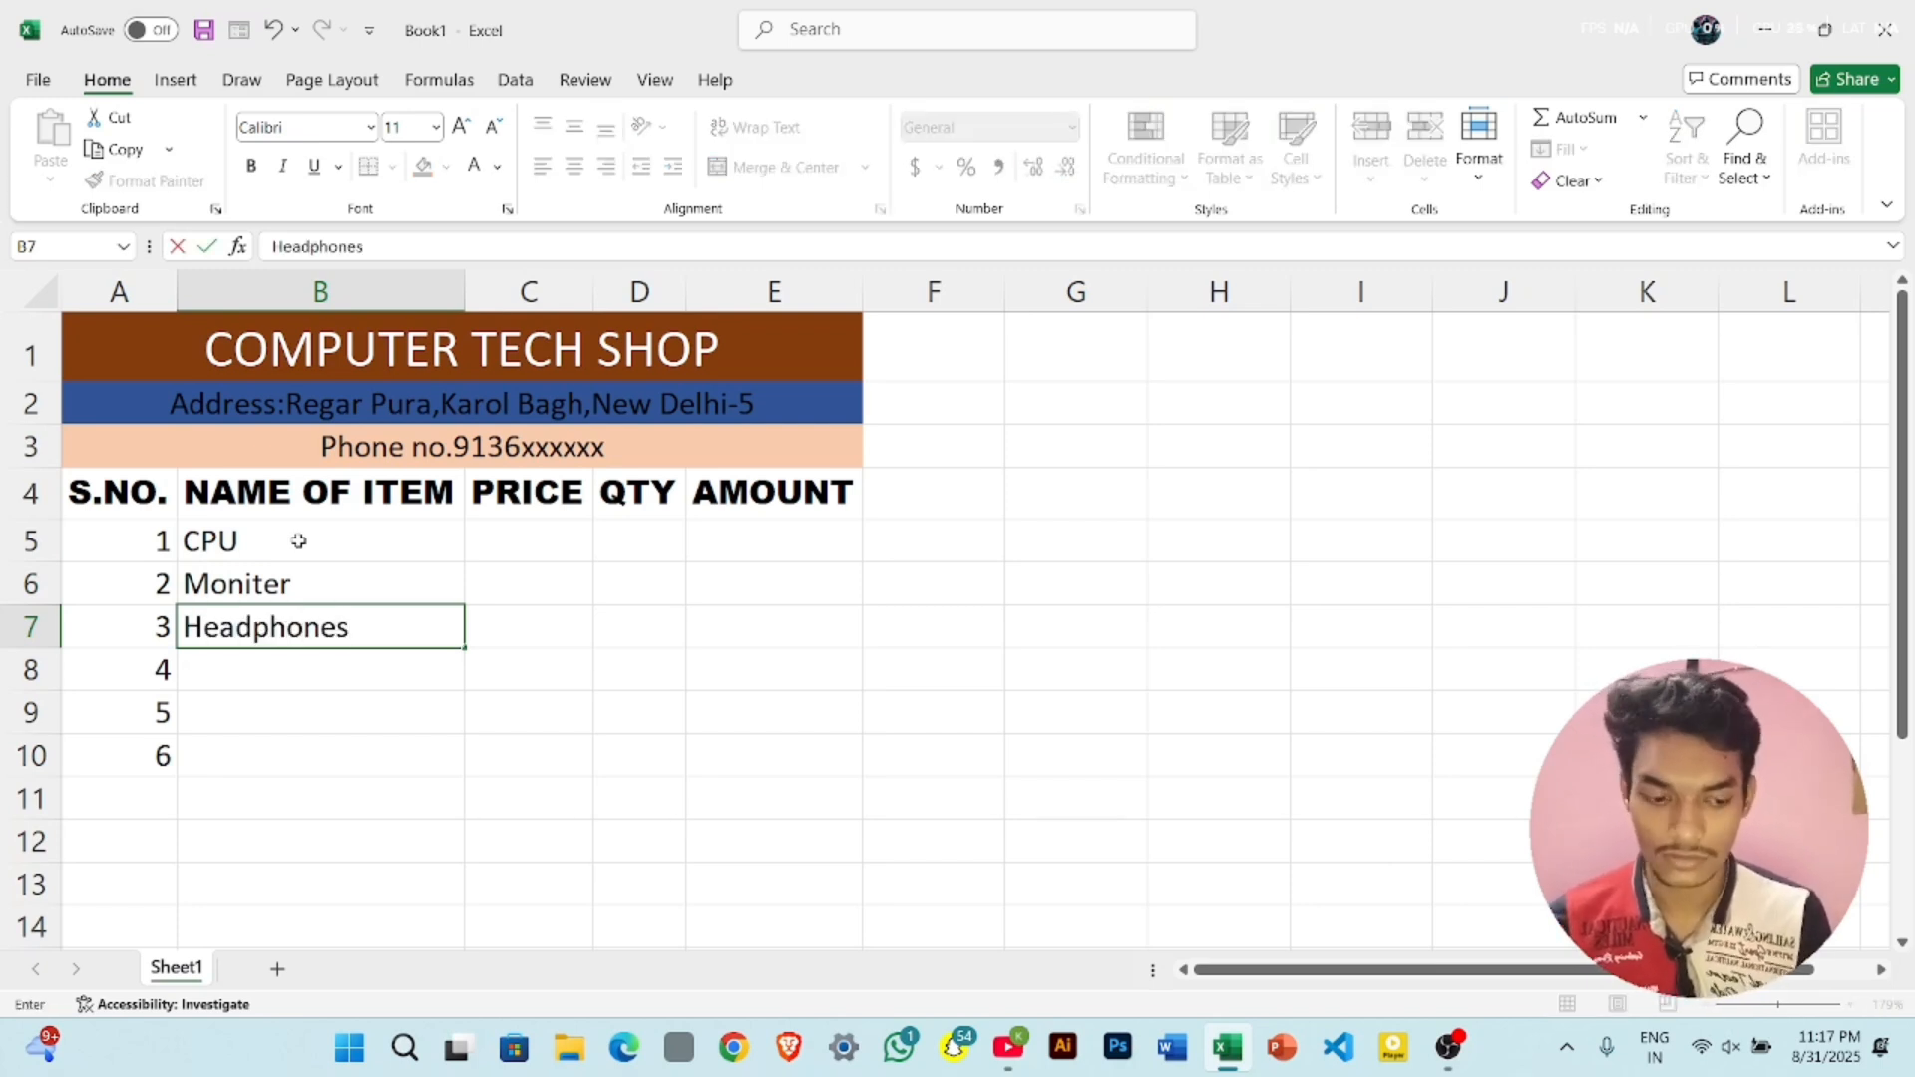
key(Return)
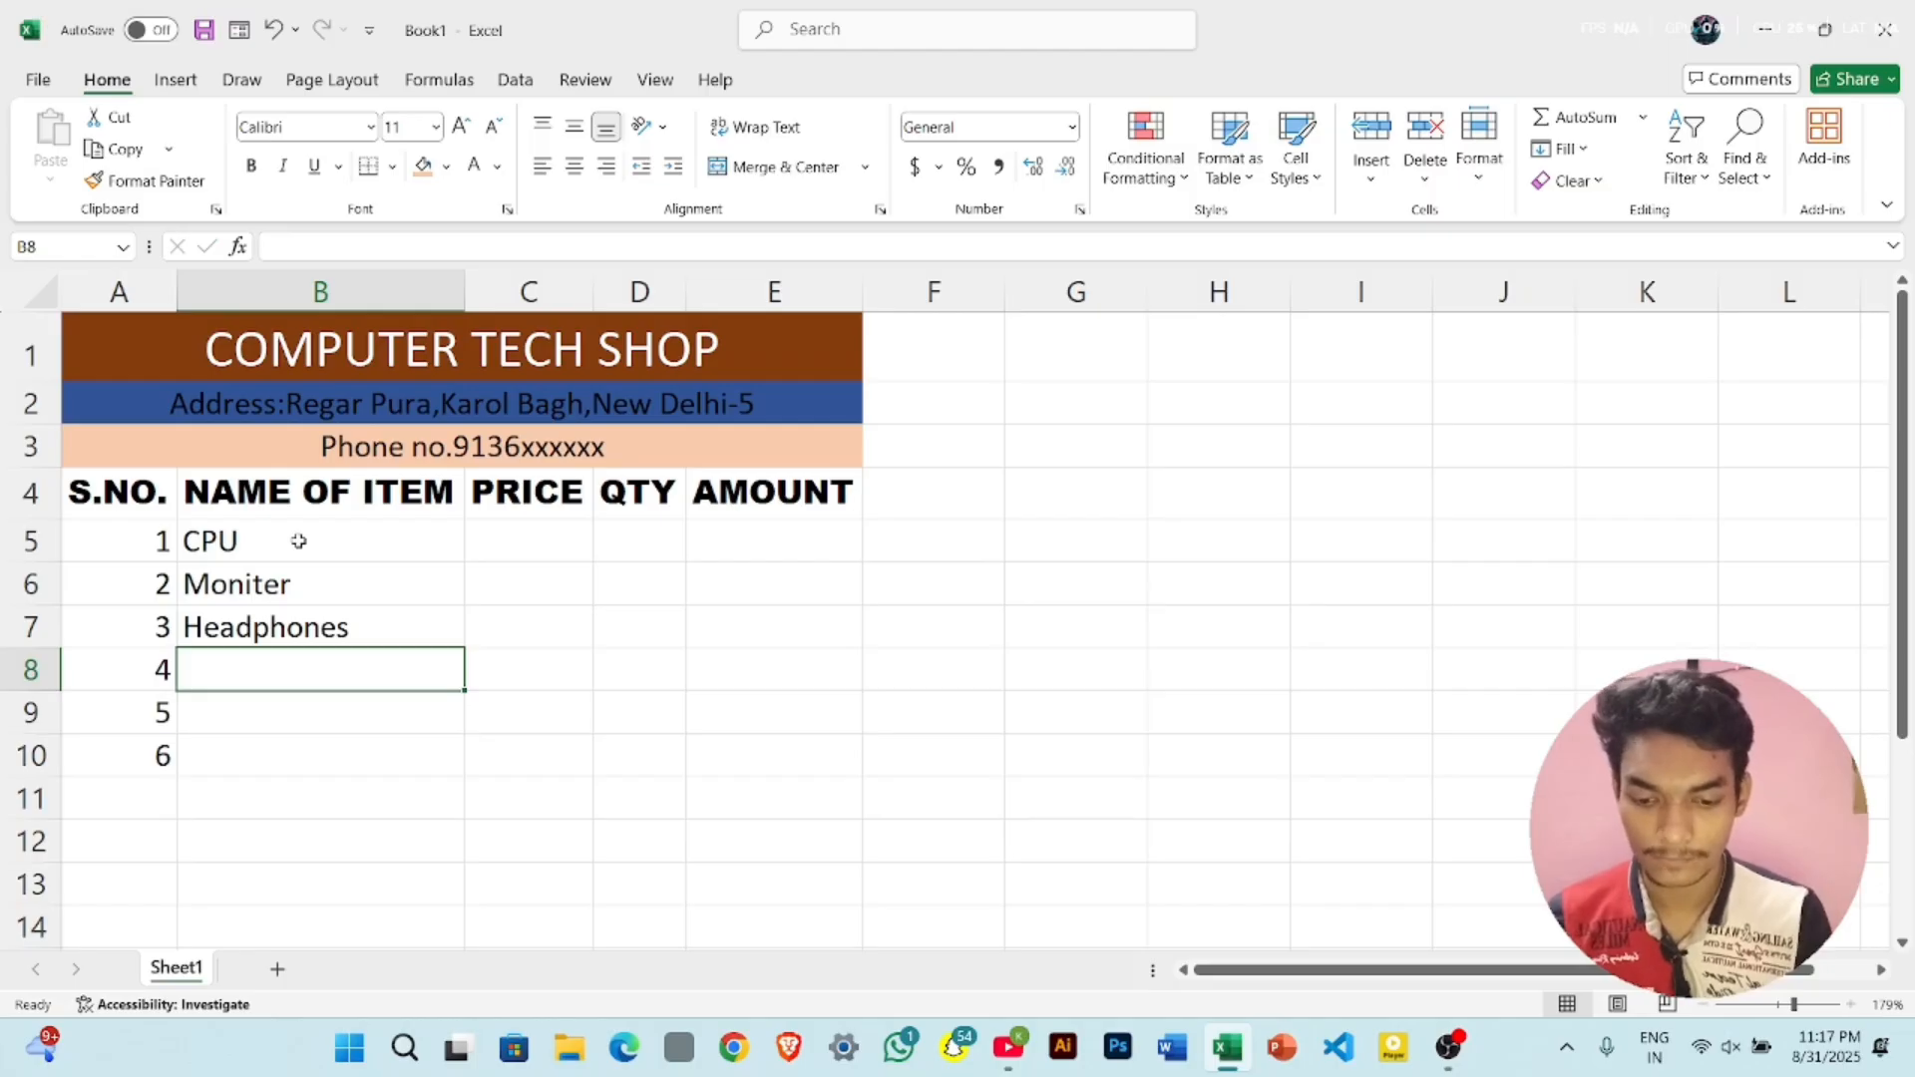
text(Speaker)
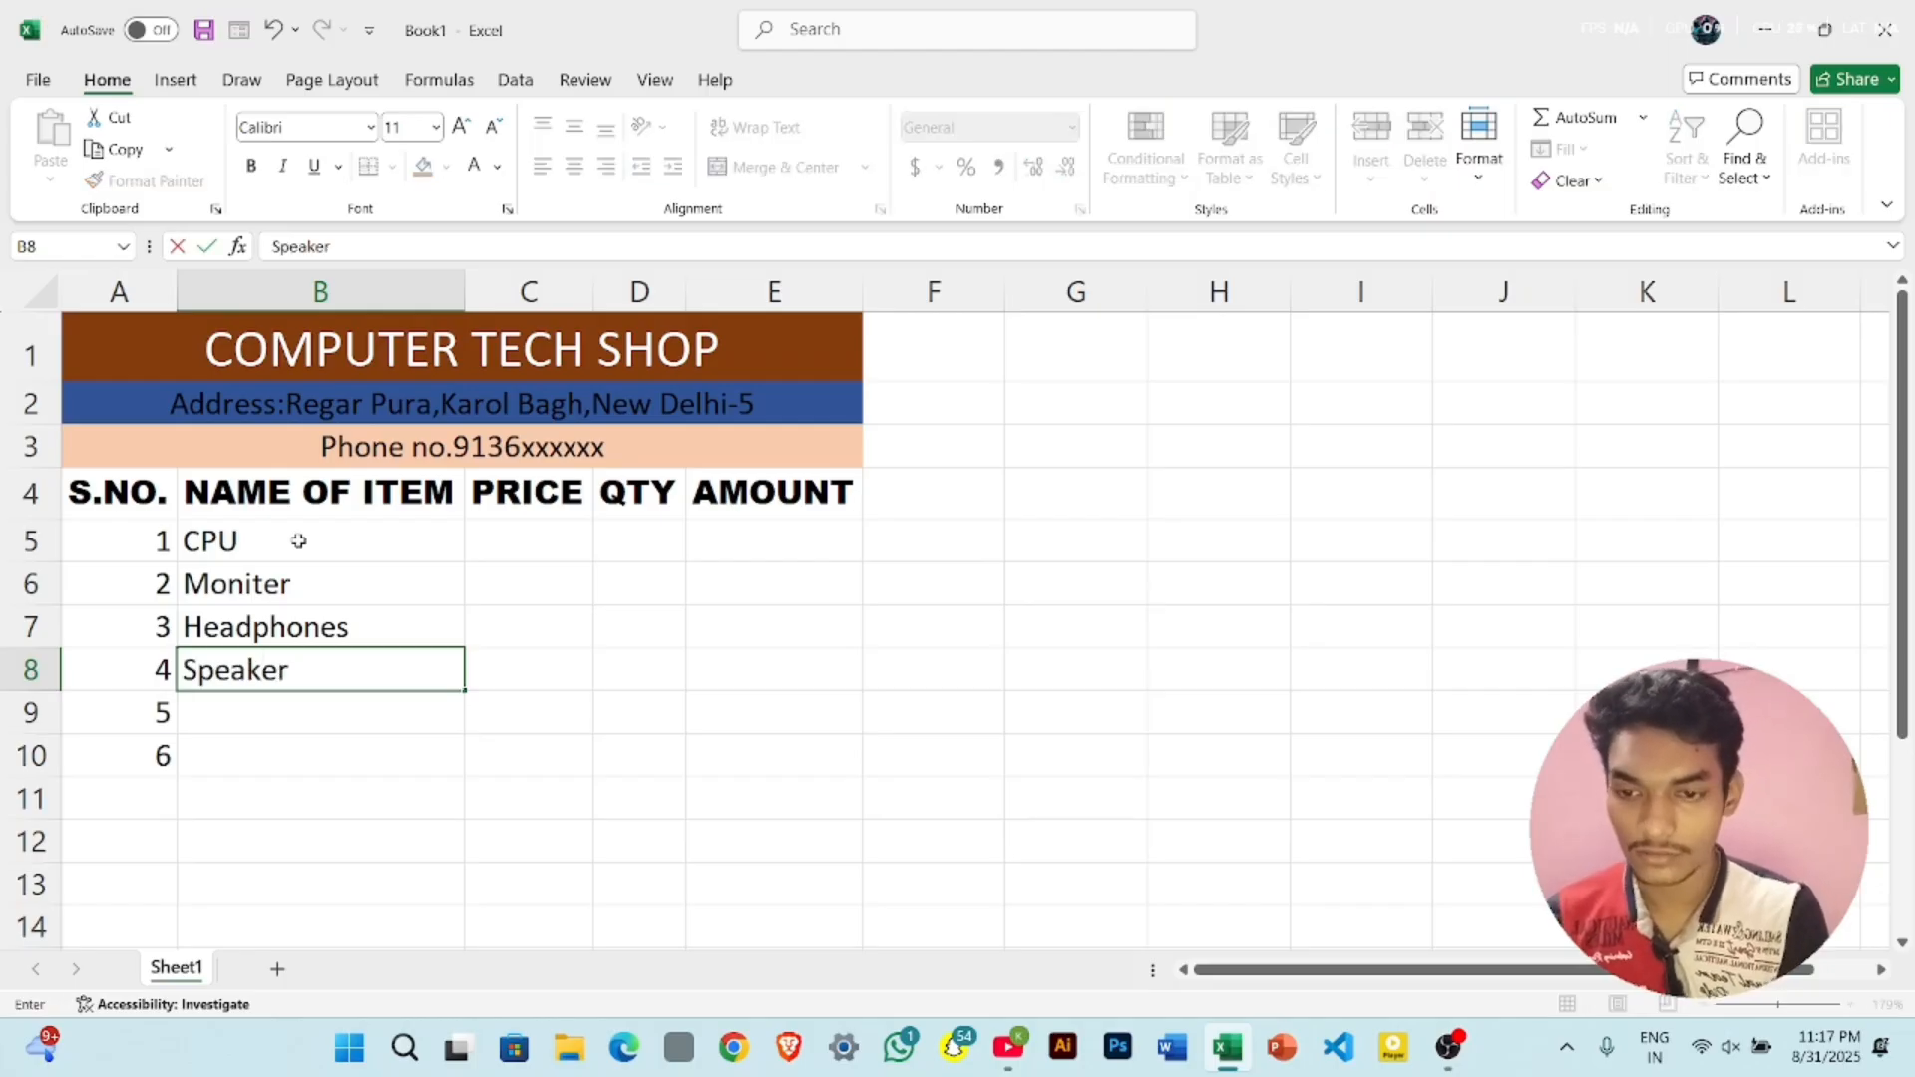
key(Return)
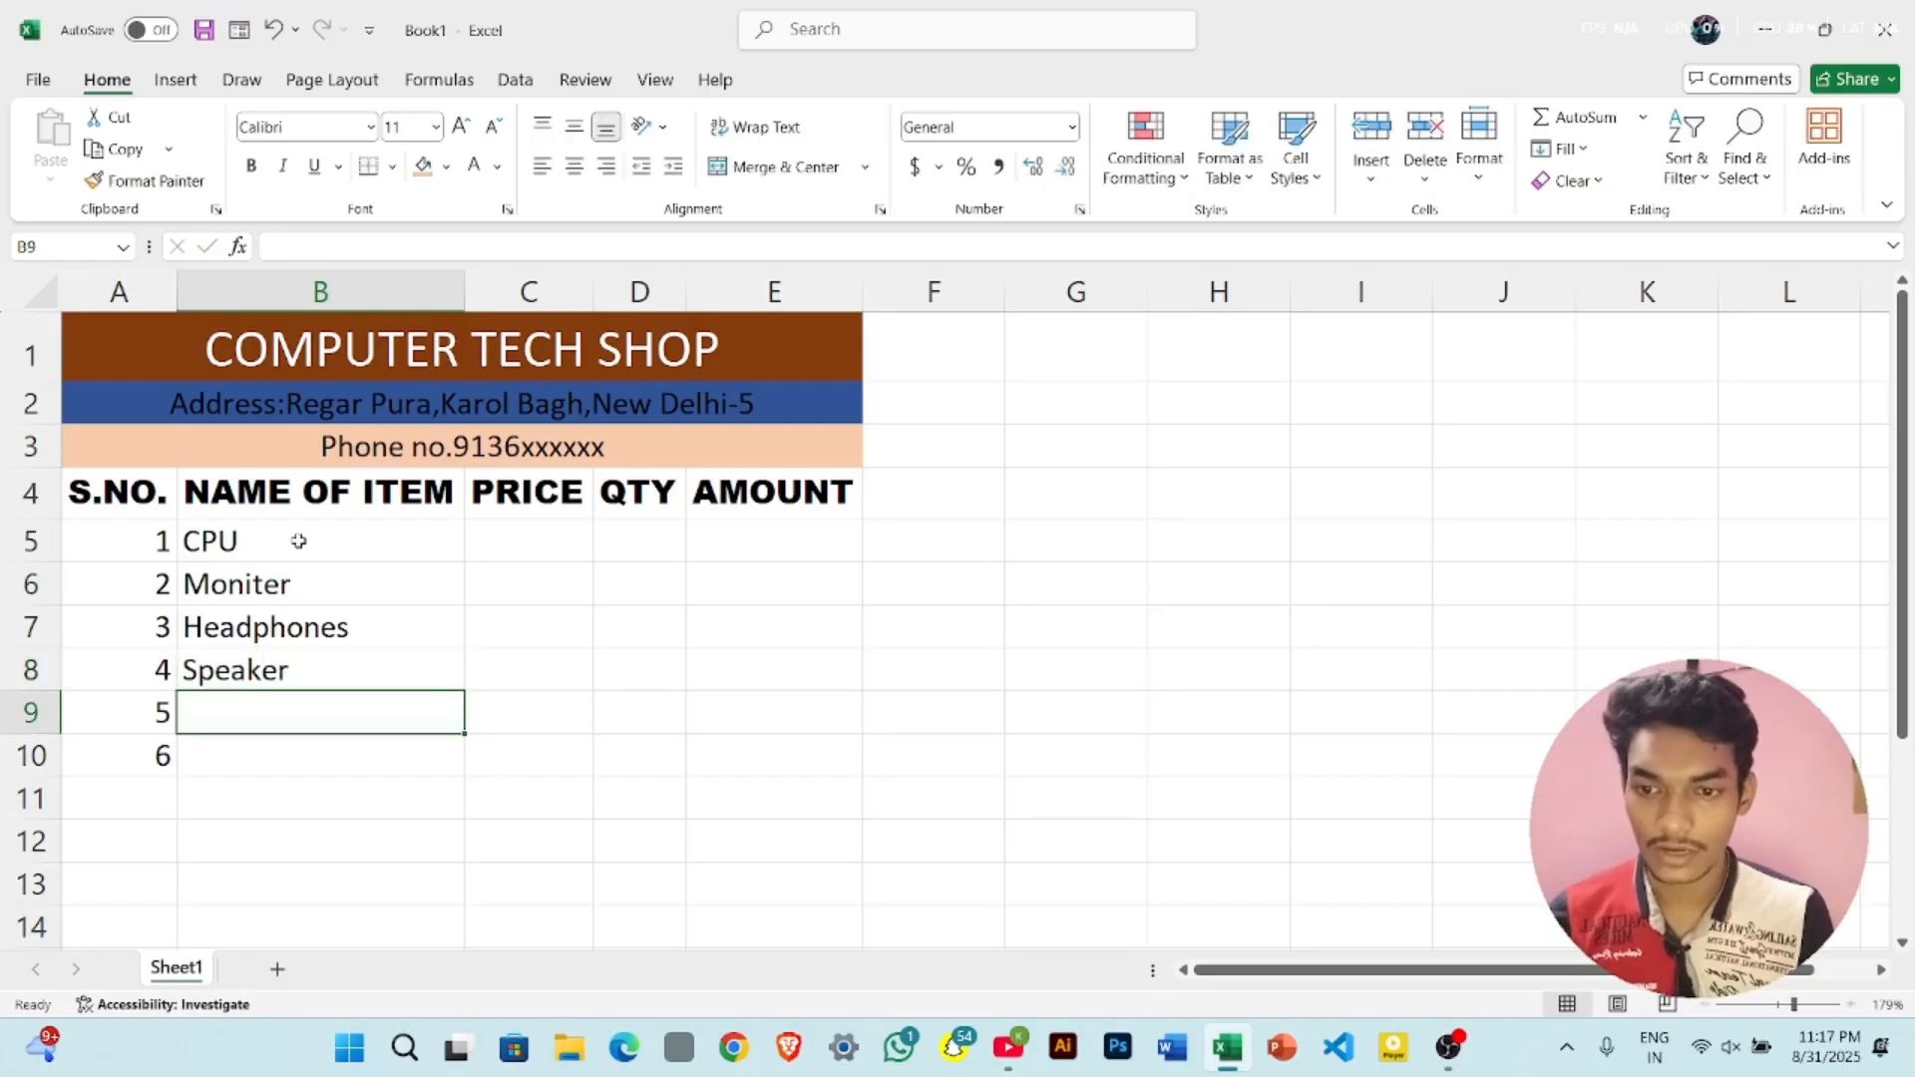
- Enter the item names "Mouse" in cell B9 and "Keyboard" in cell B10
text(Moue)
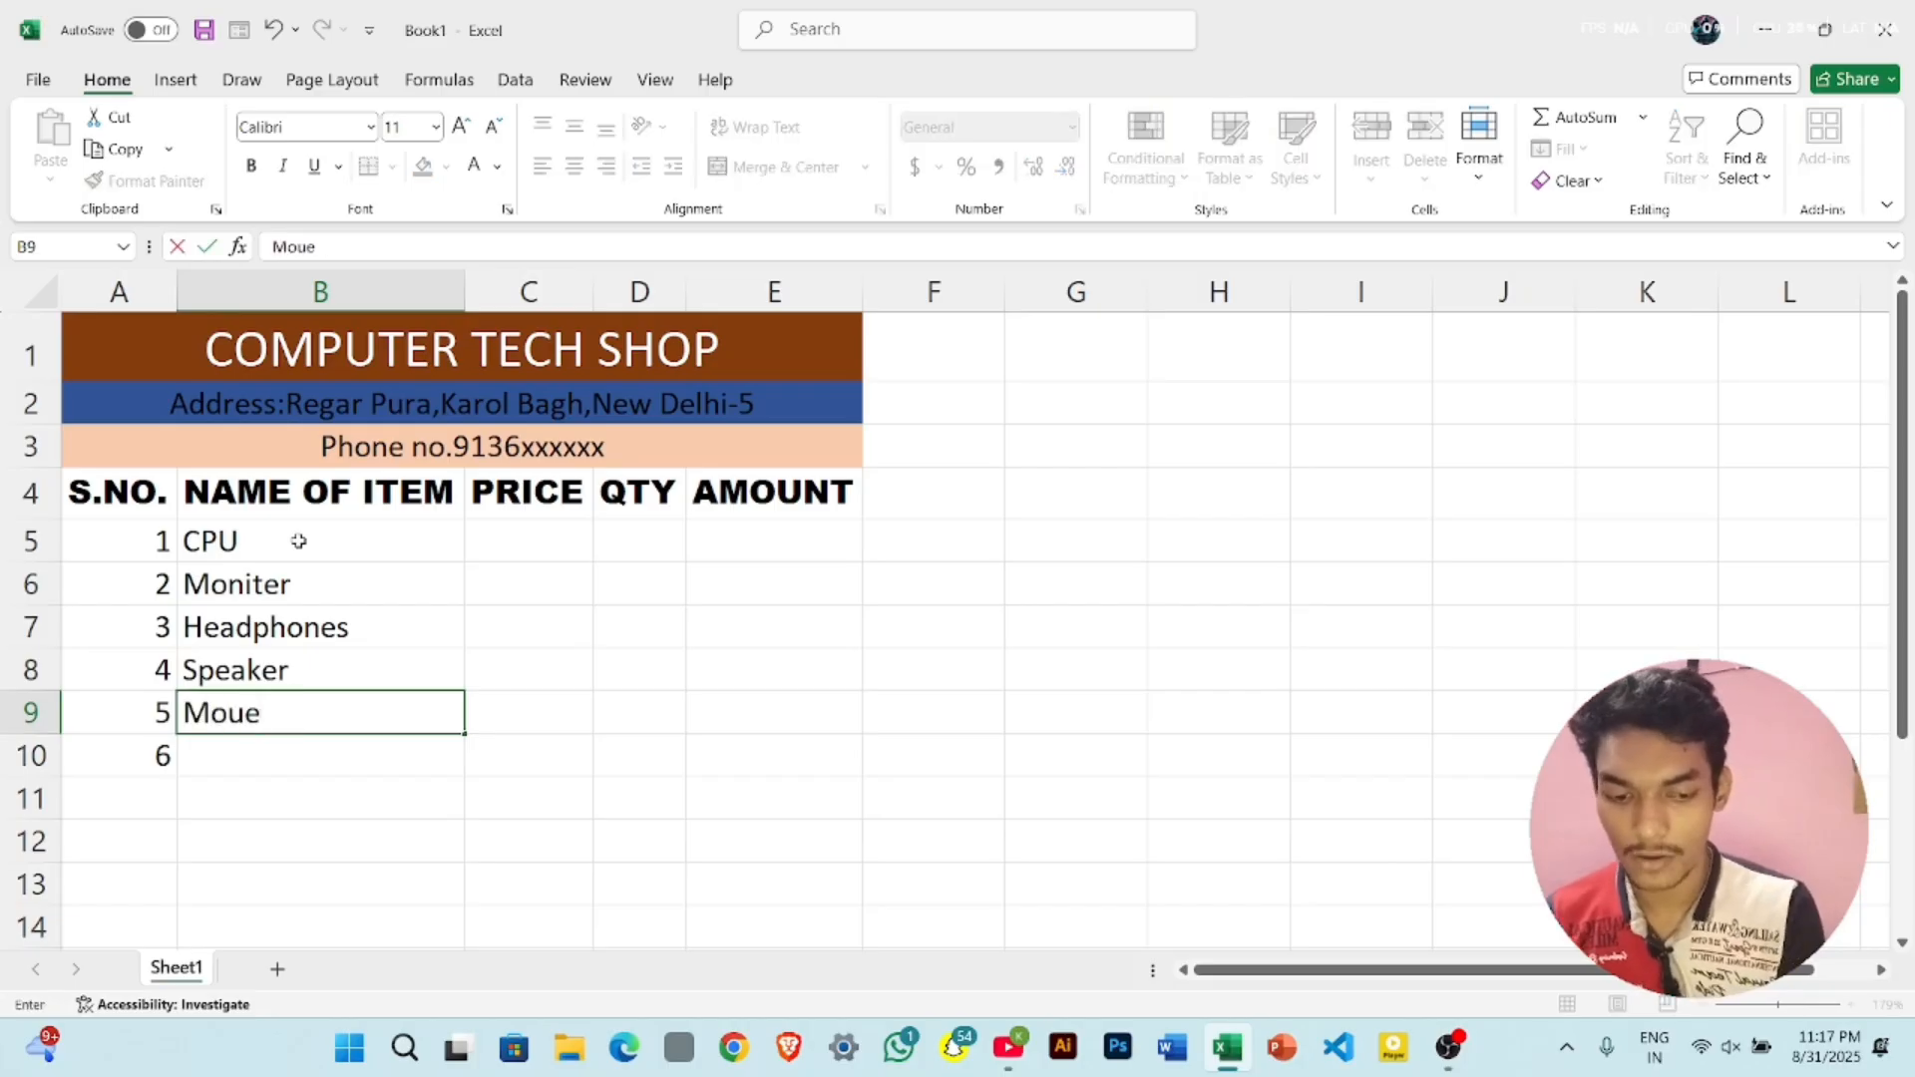
key(BackSpace)
text(u)
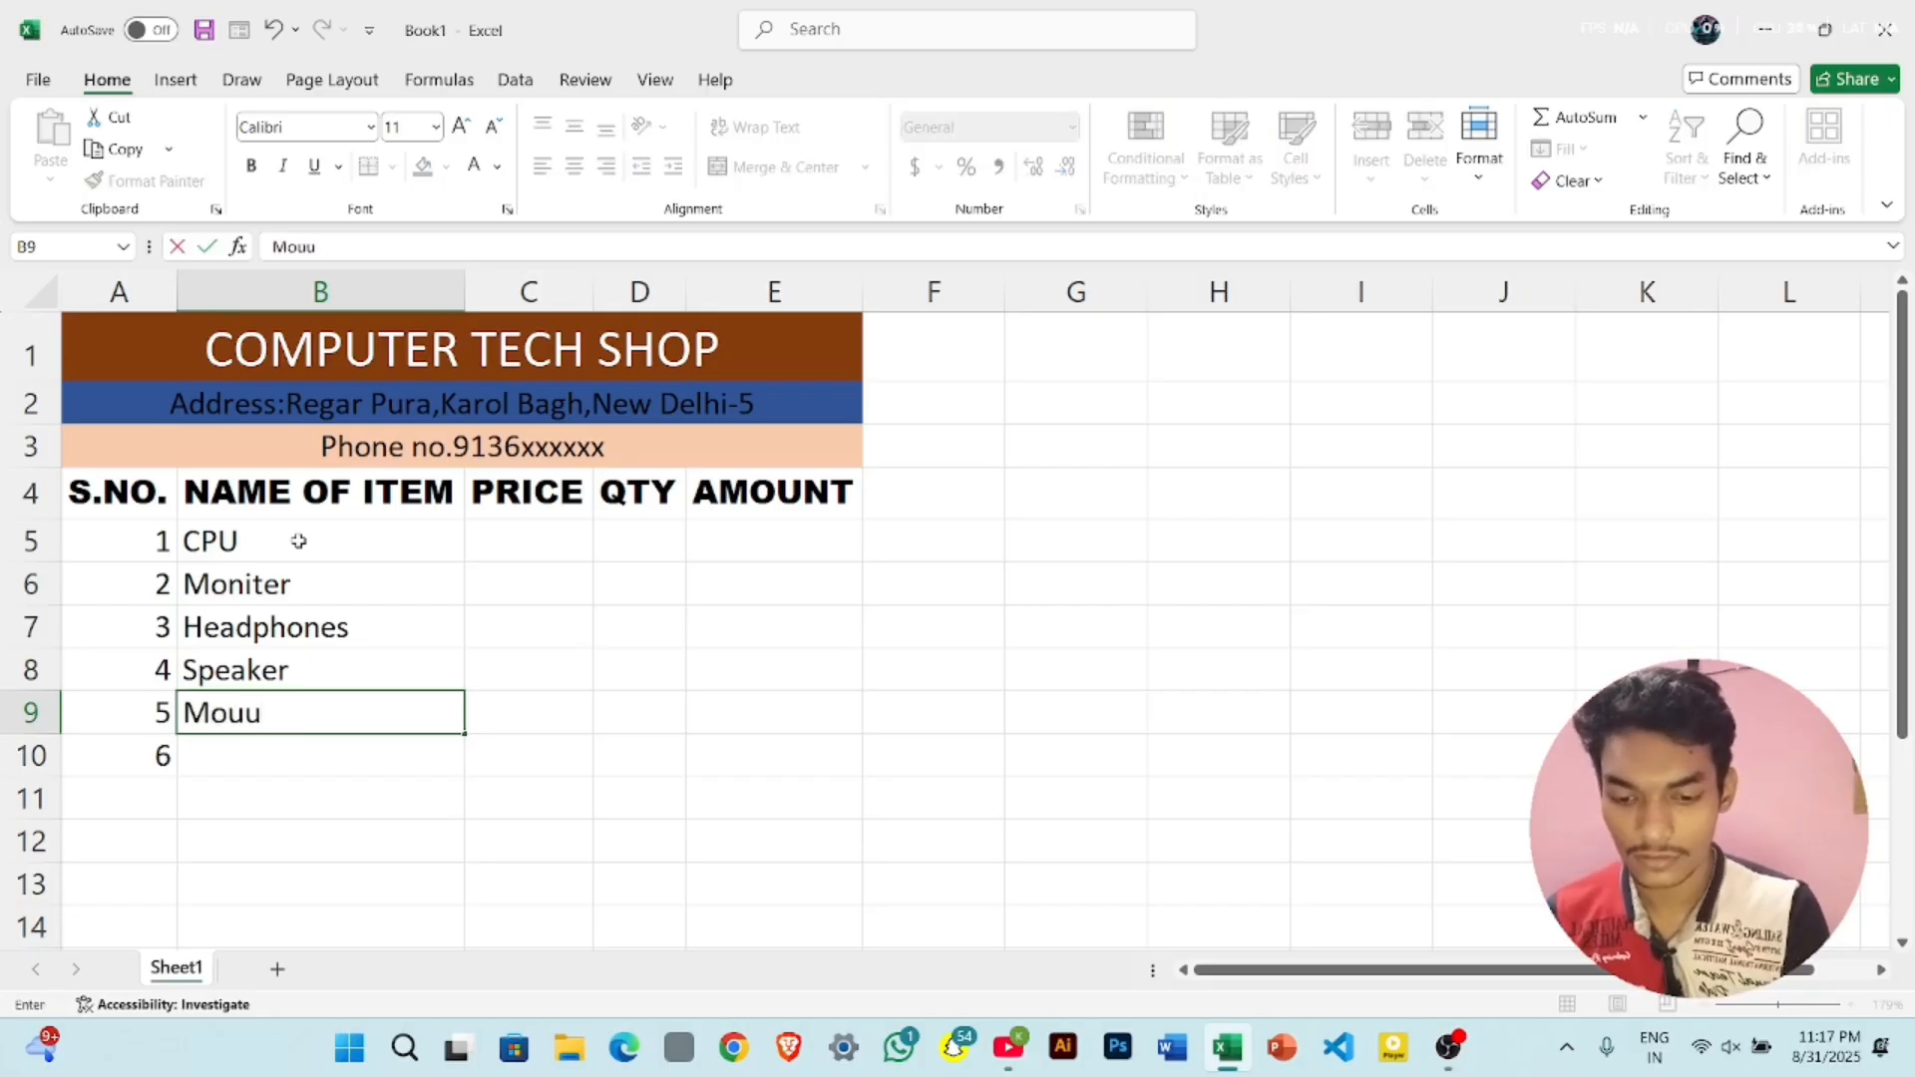
text(se)
key(BackSpace)
key(BackSpace)
key(BackSpace)
text(se)
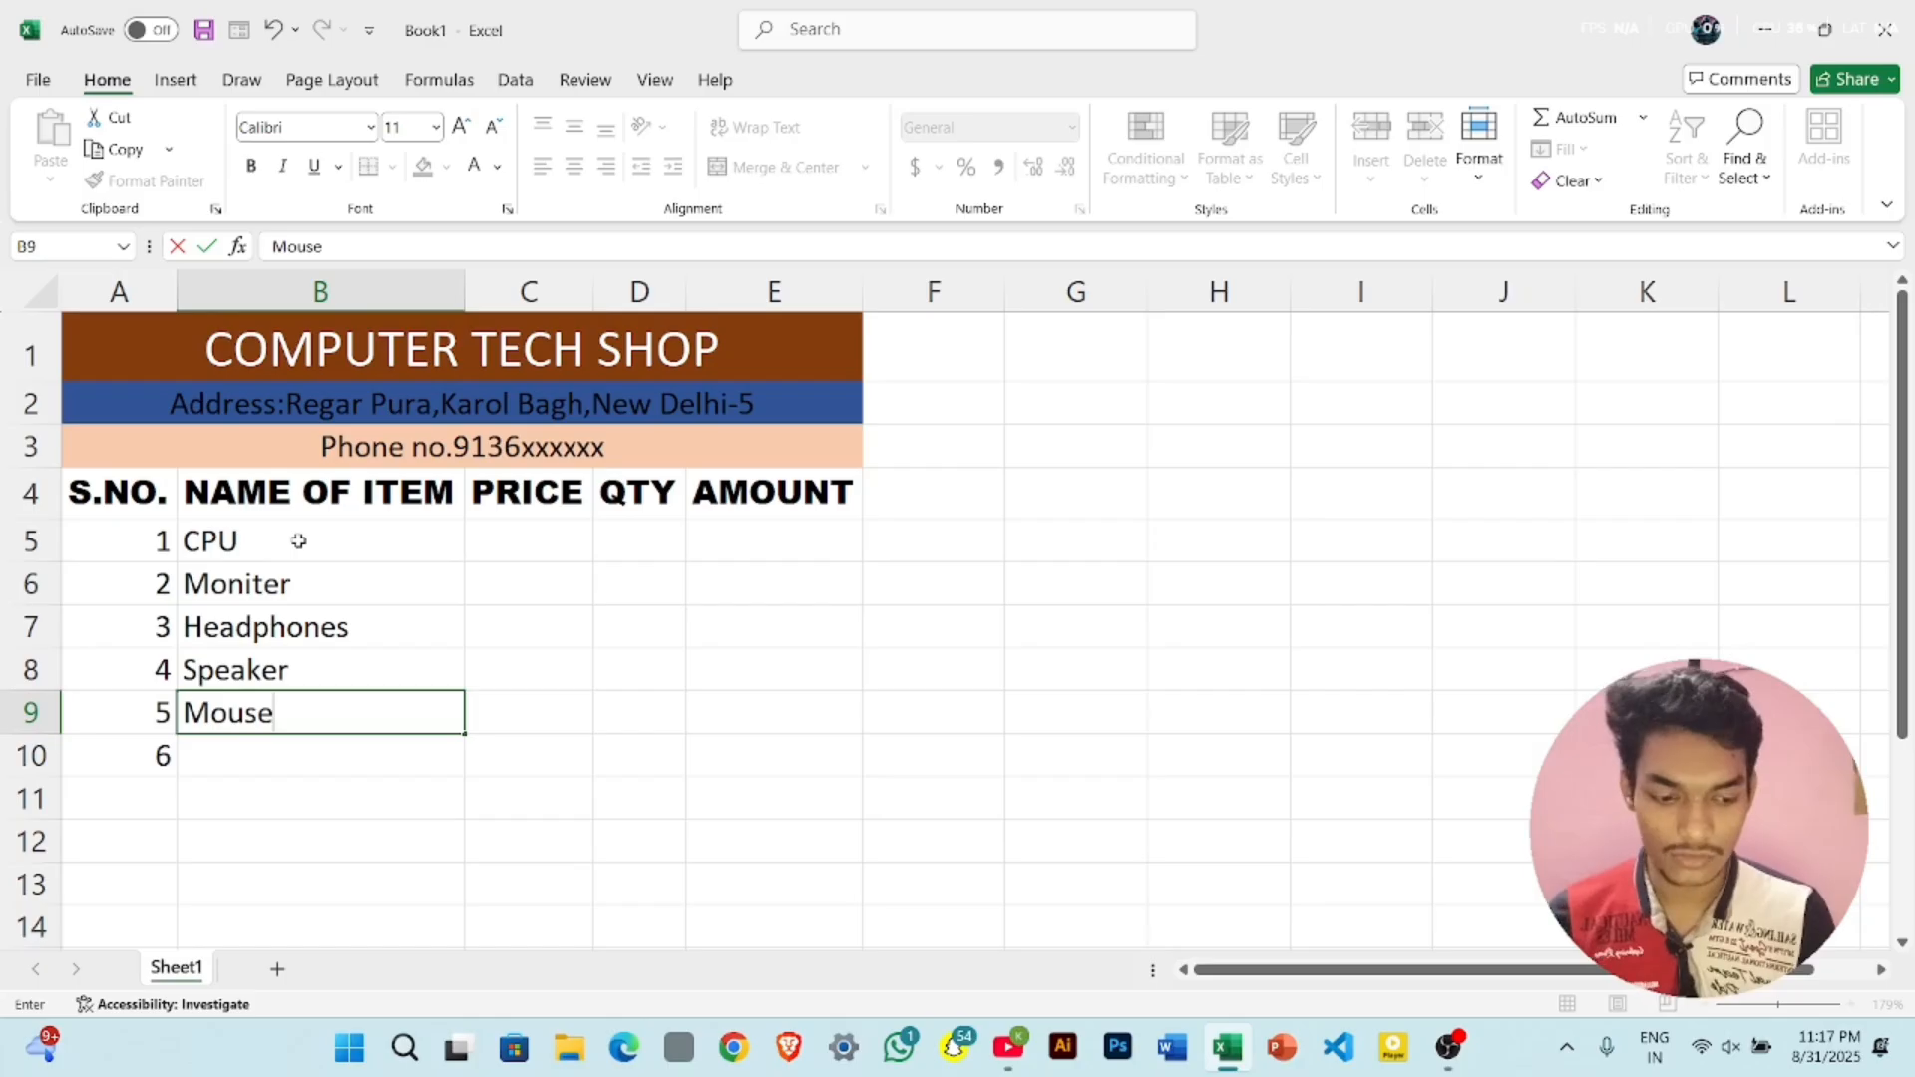
key(Return)
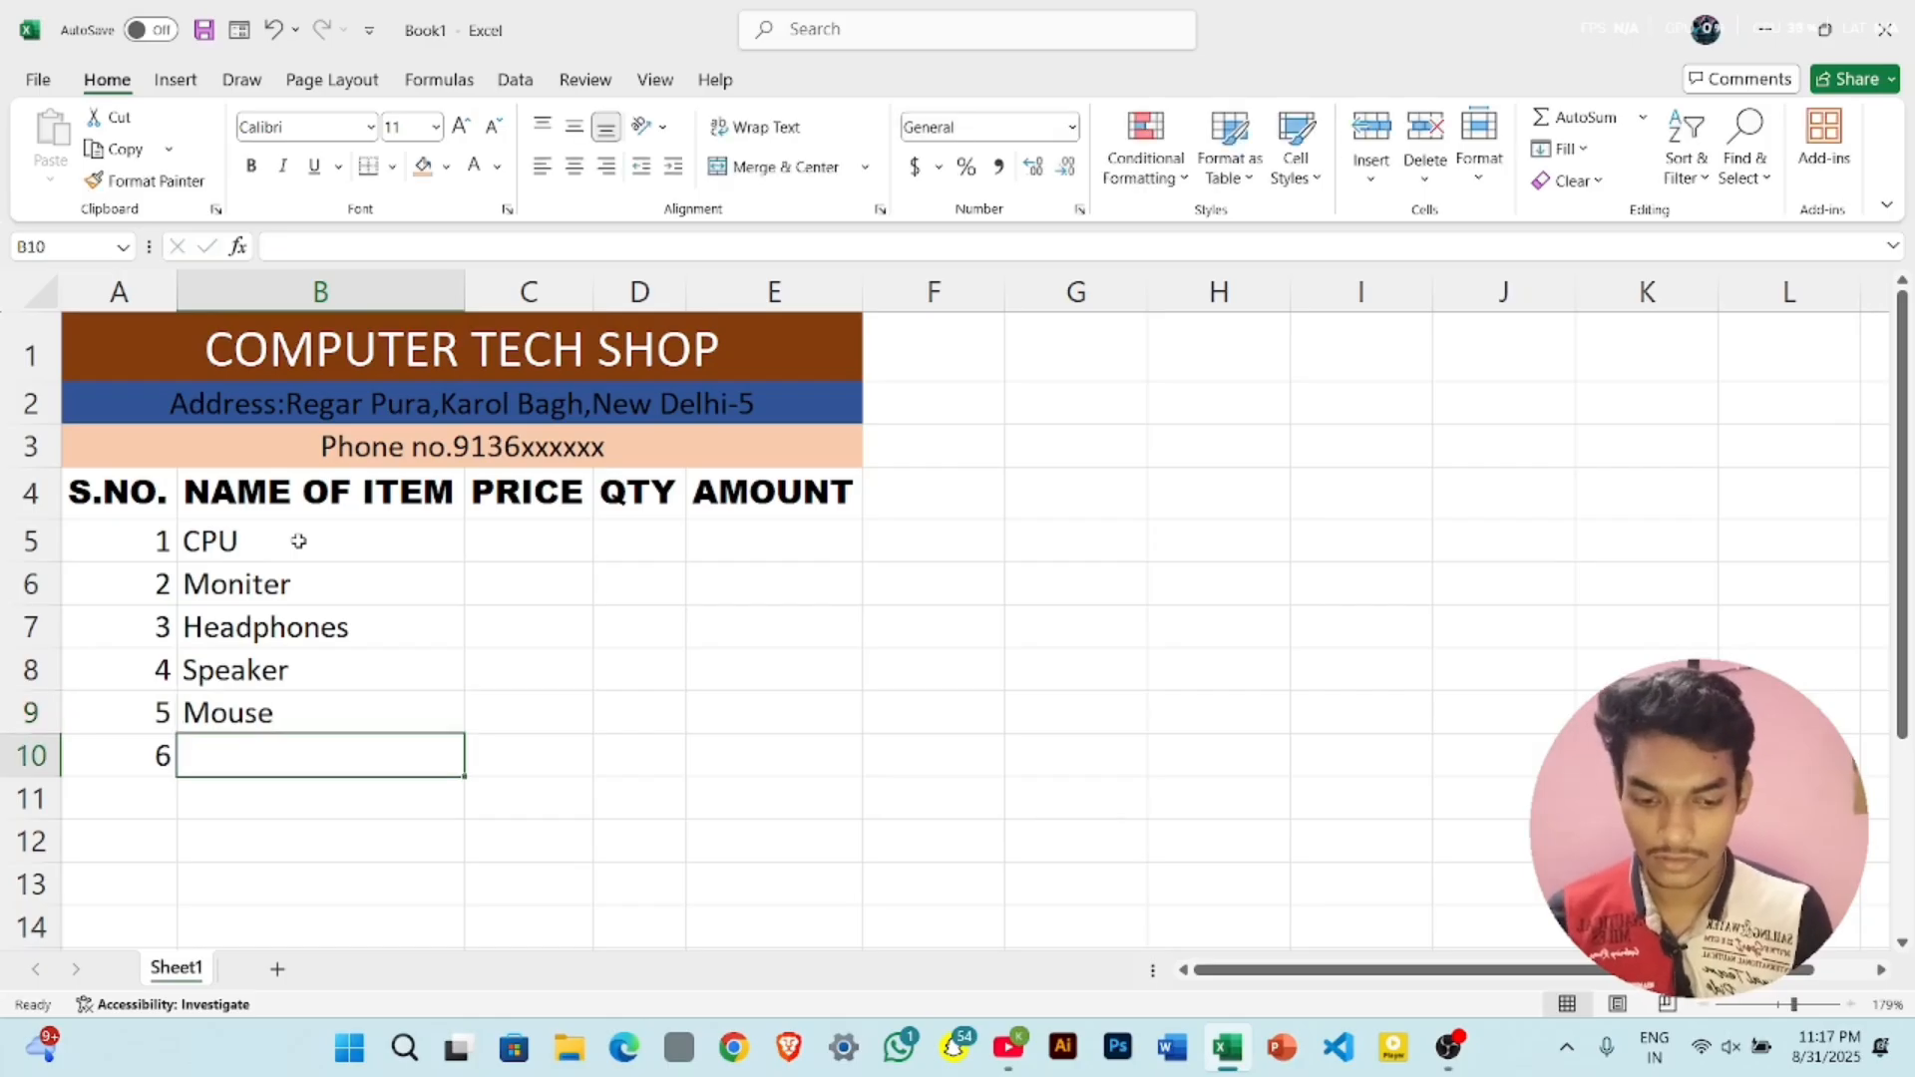
text(Keyboard)
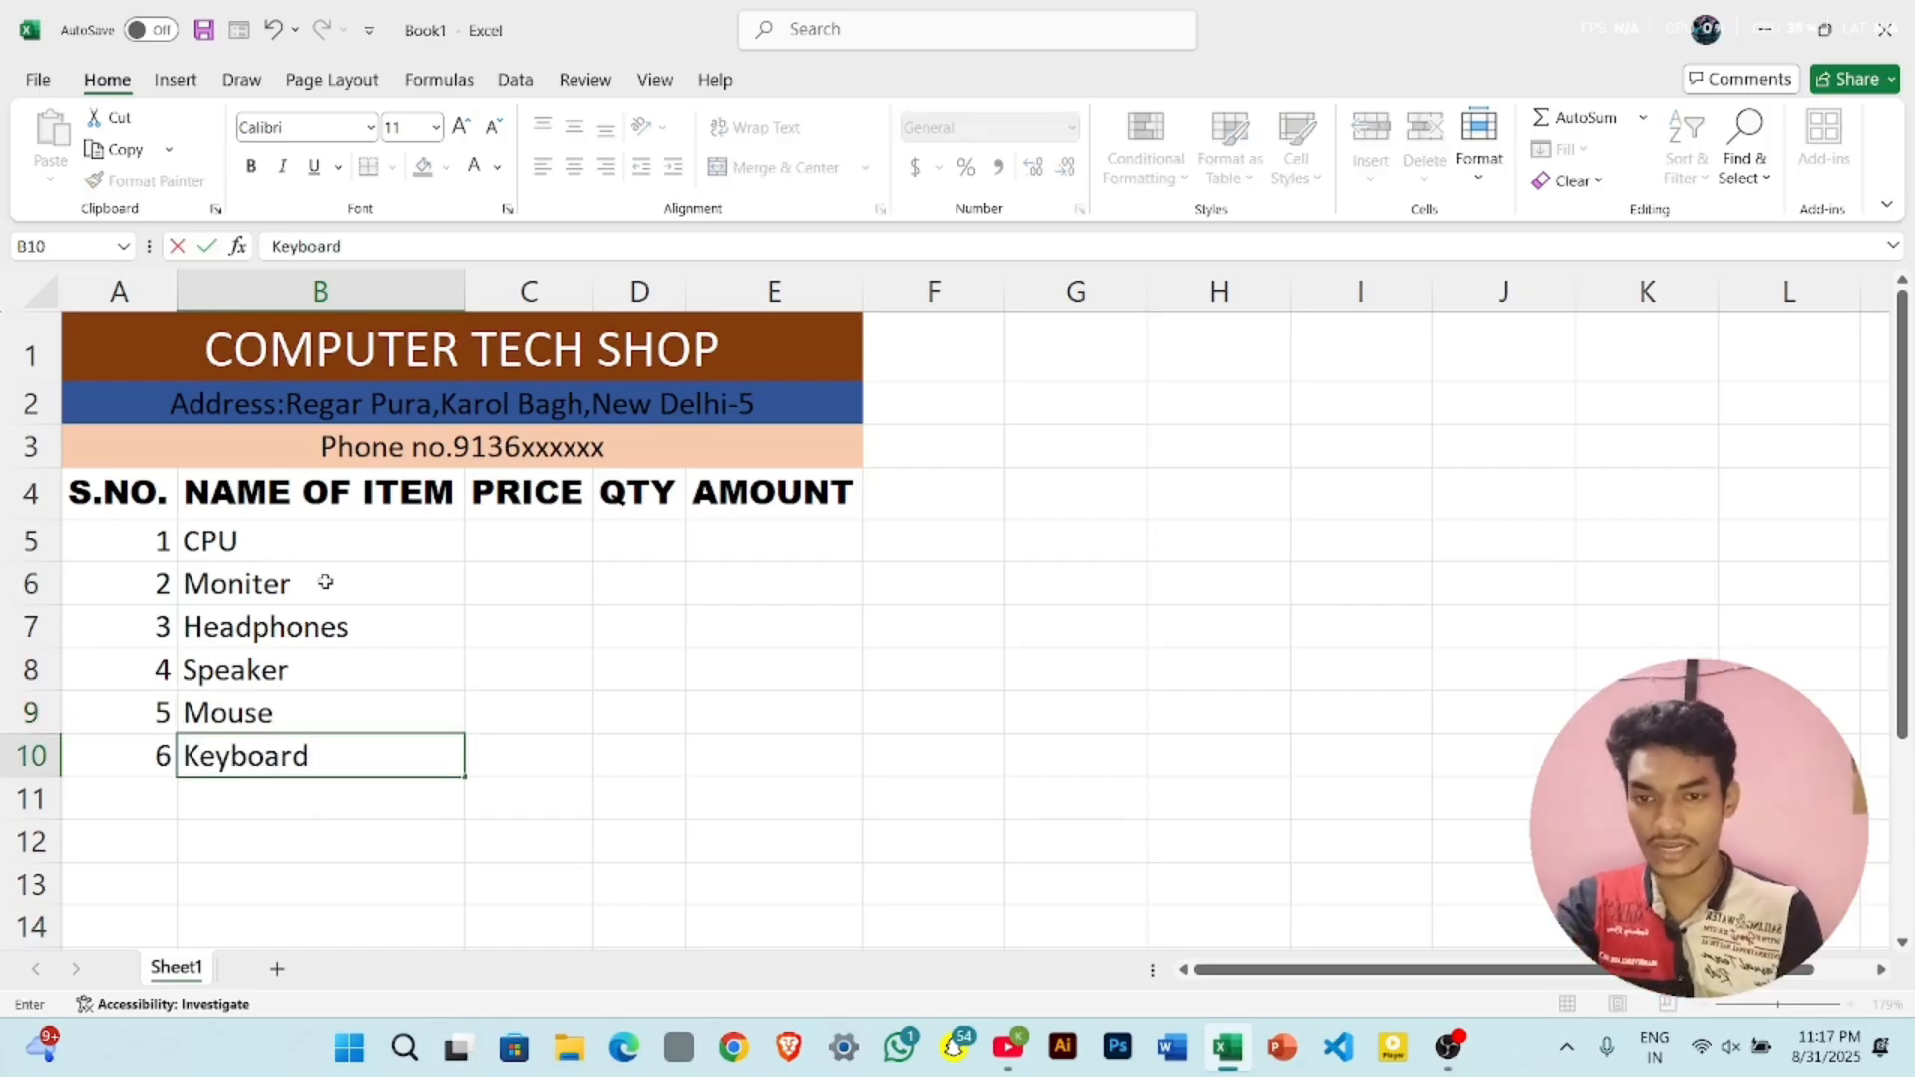
- Enter the prices 20000 for CPU in cell C5 and 12000 for Moniter in cell C6
click(503, 555)
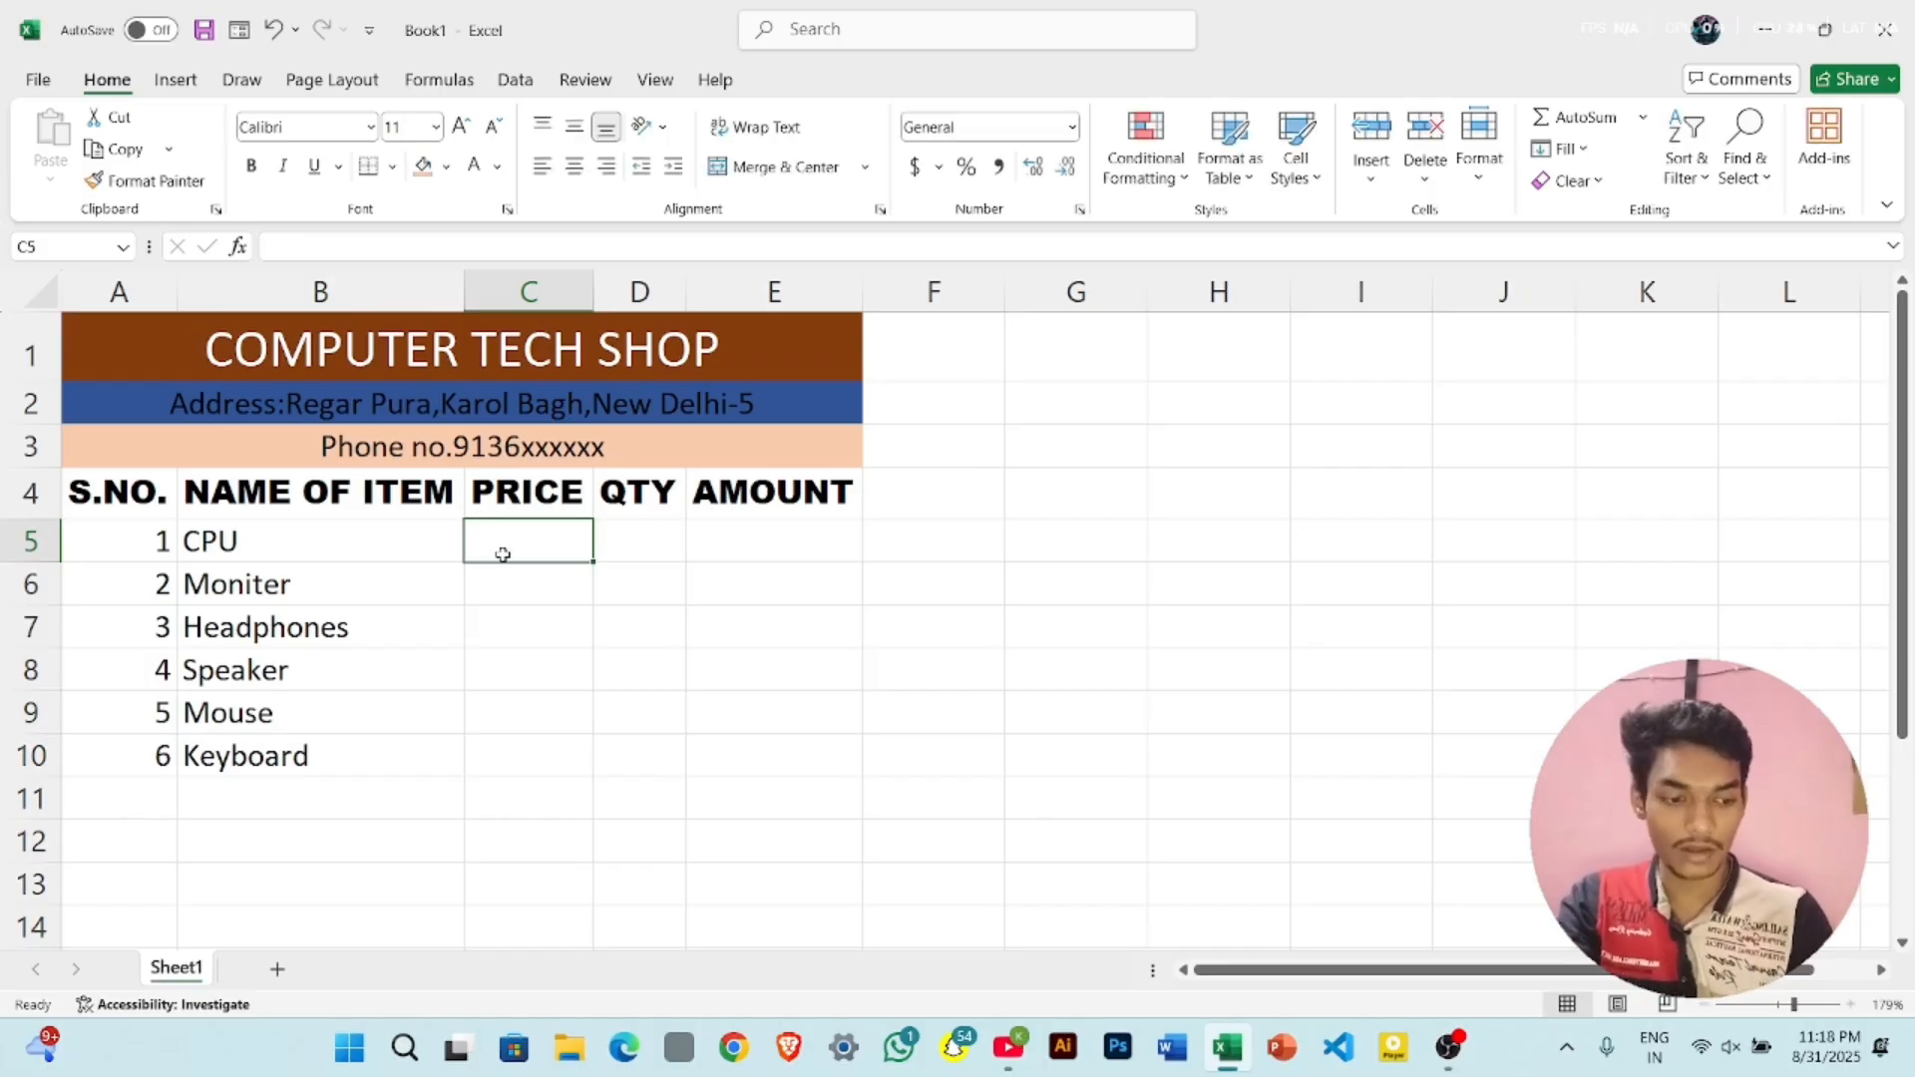
text(200)
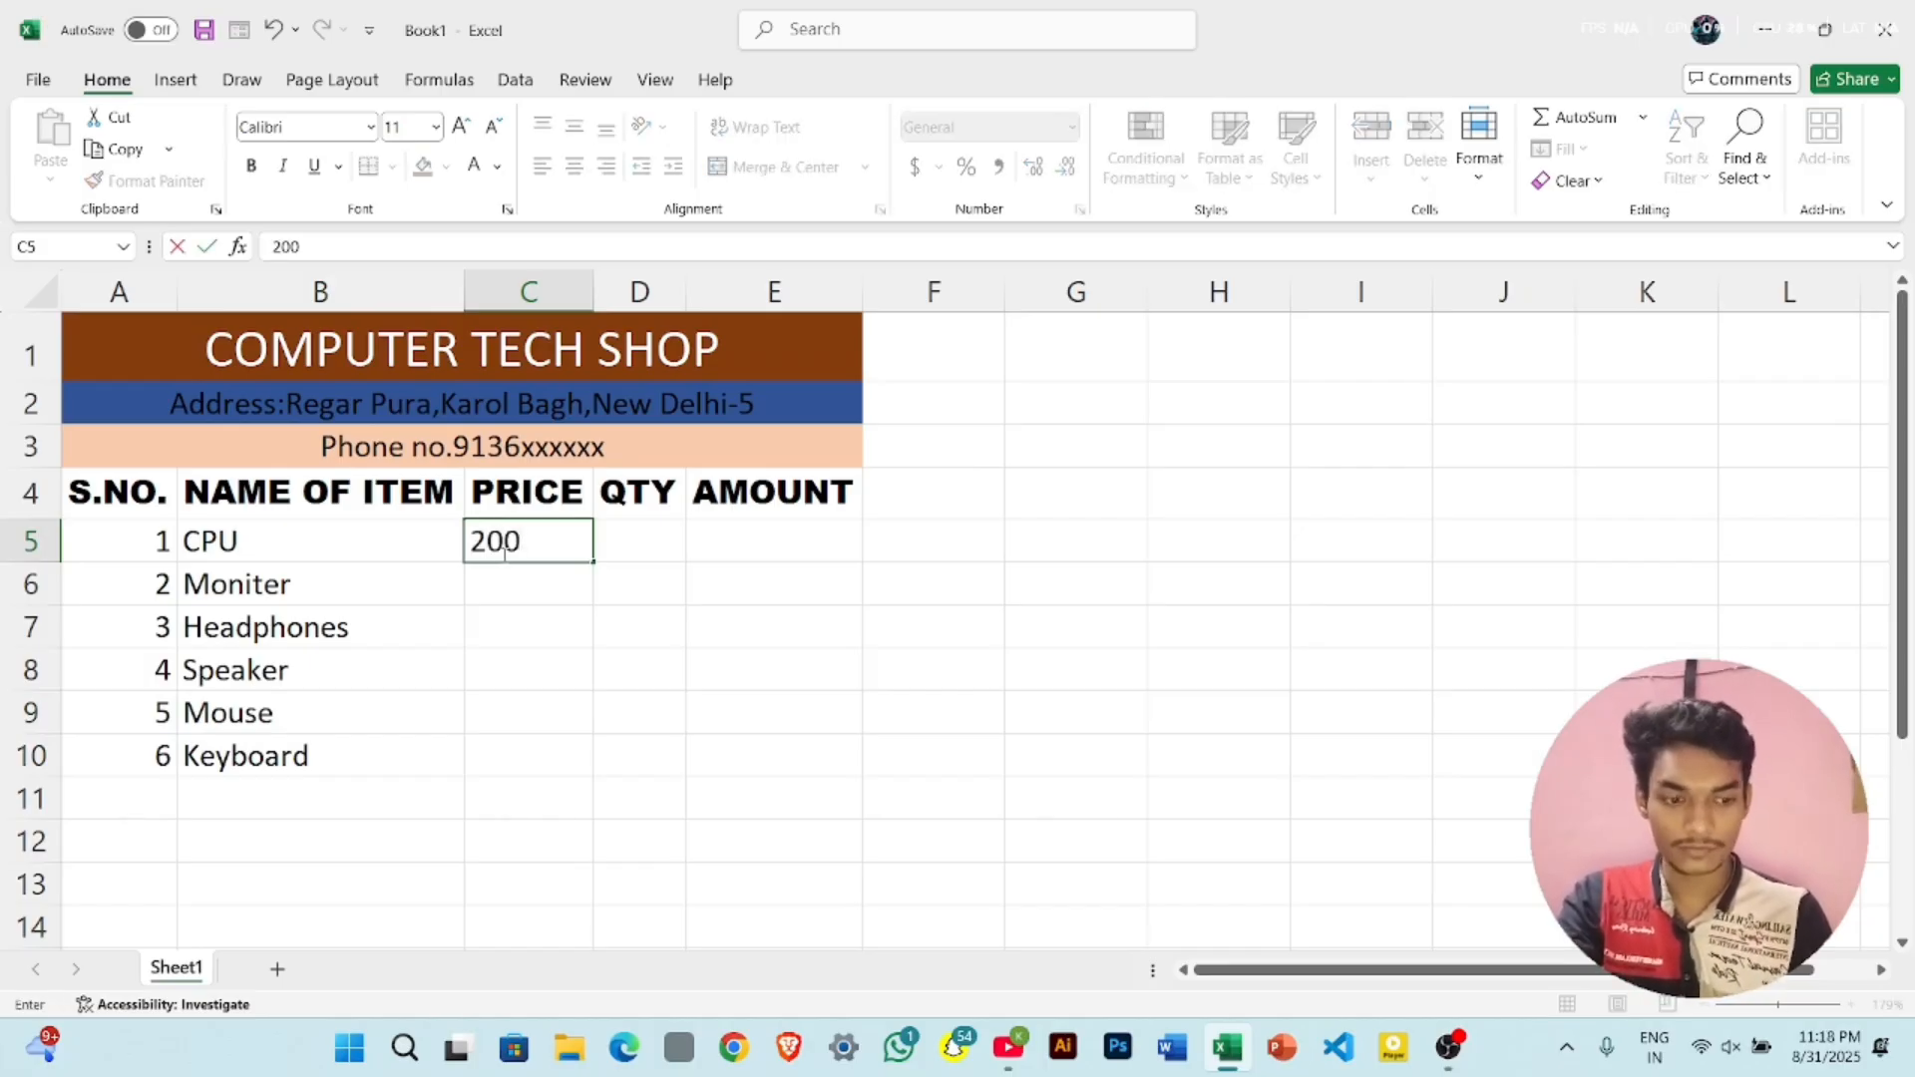
text(00)
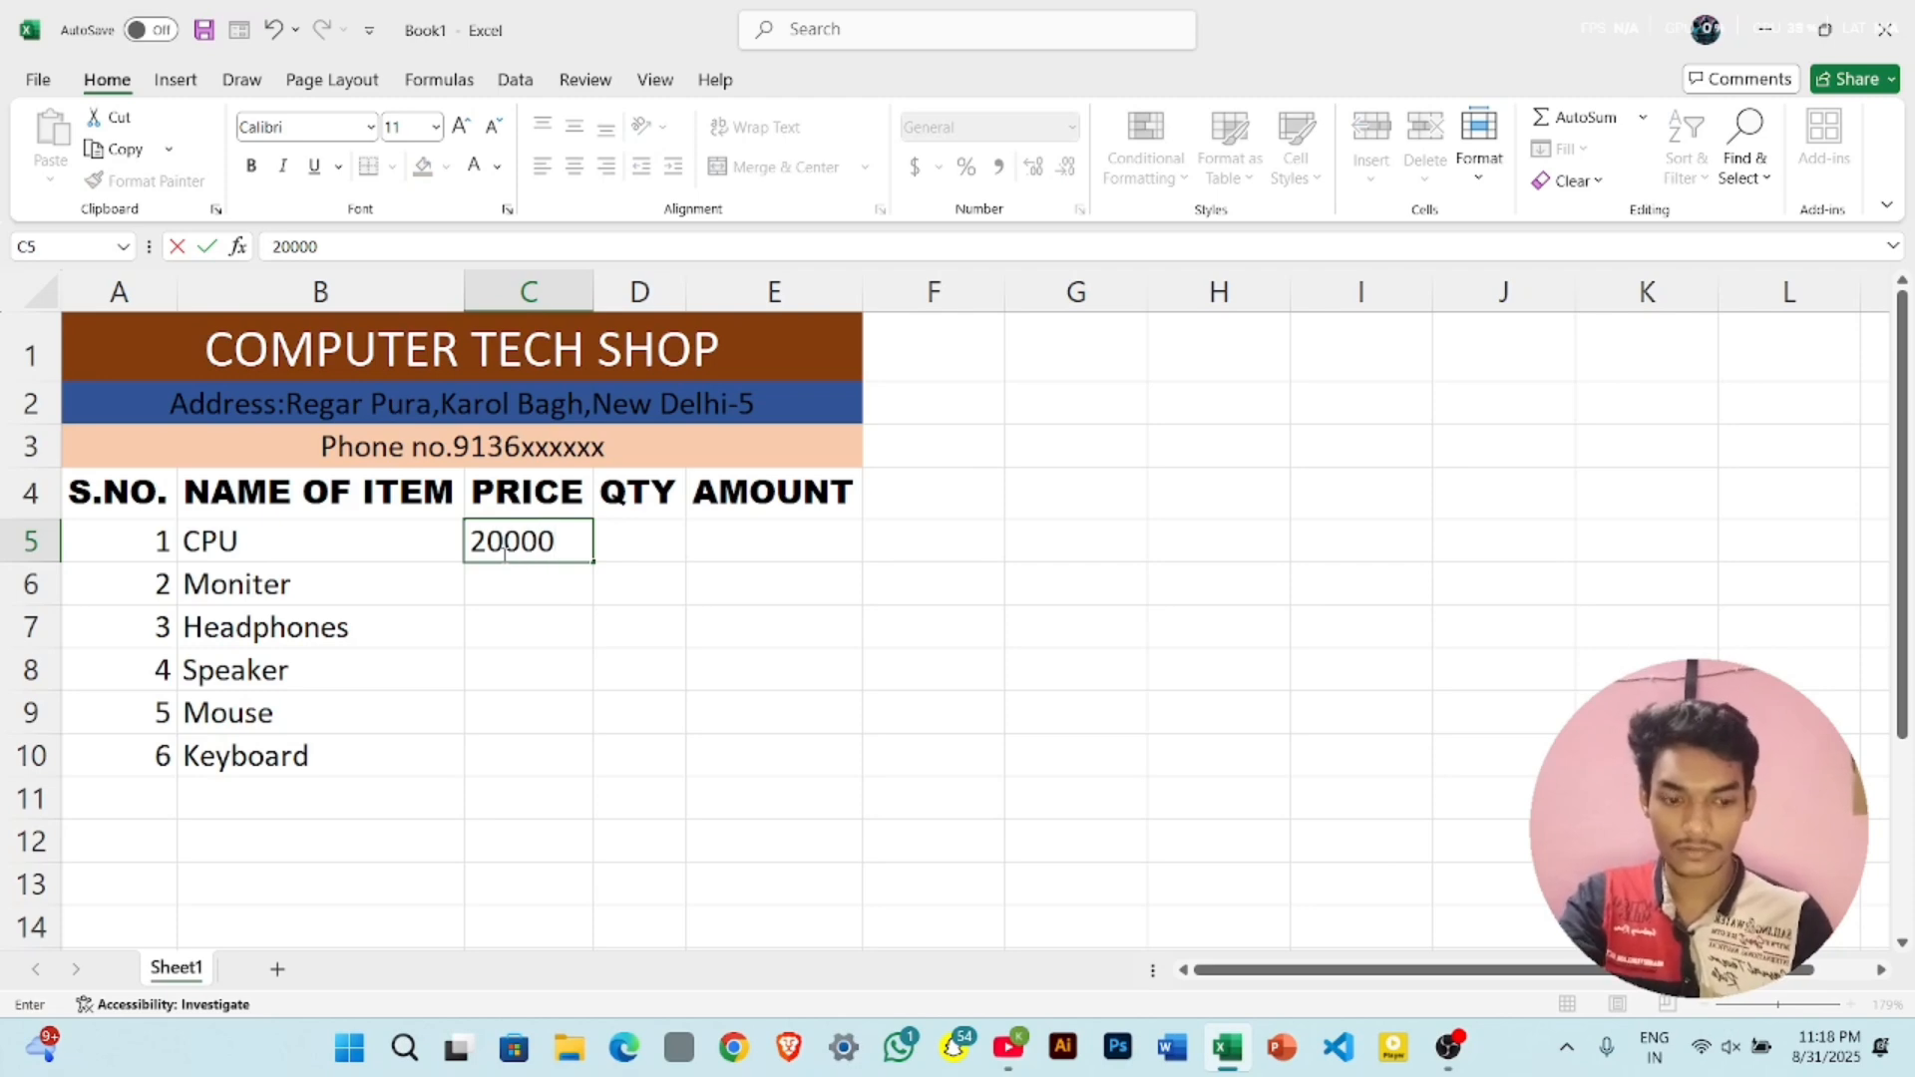
key(Return)
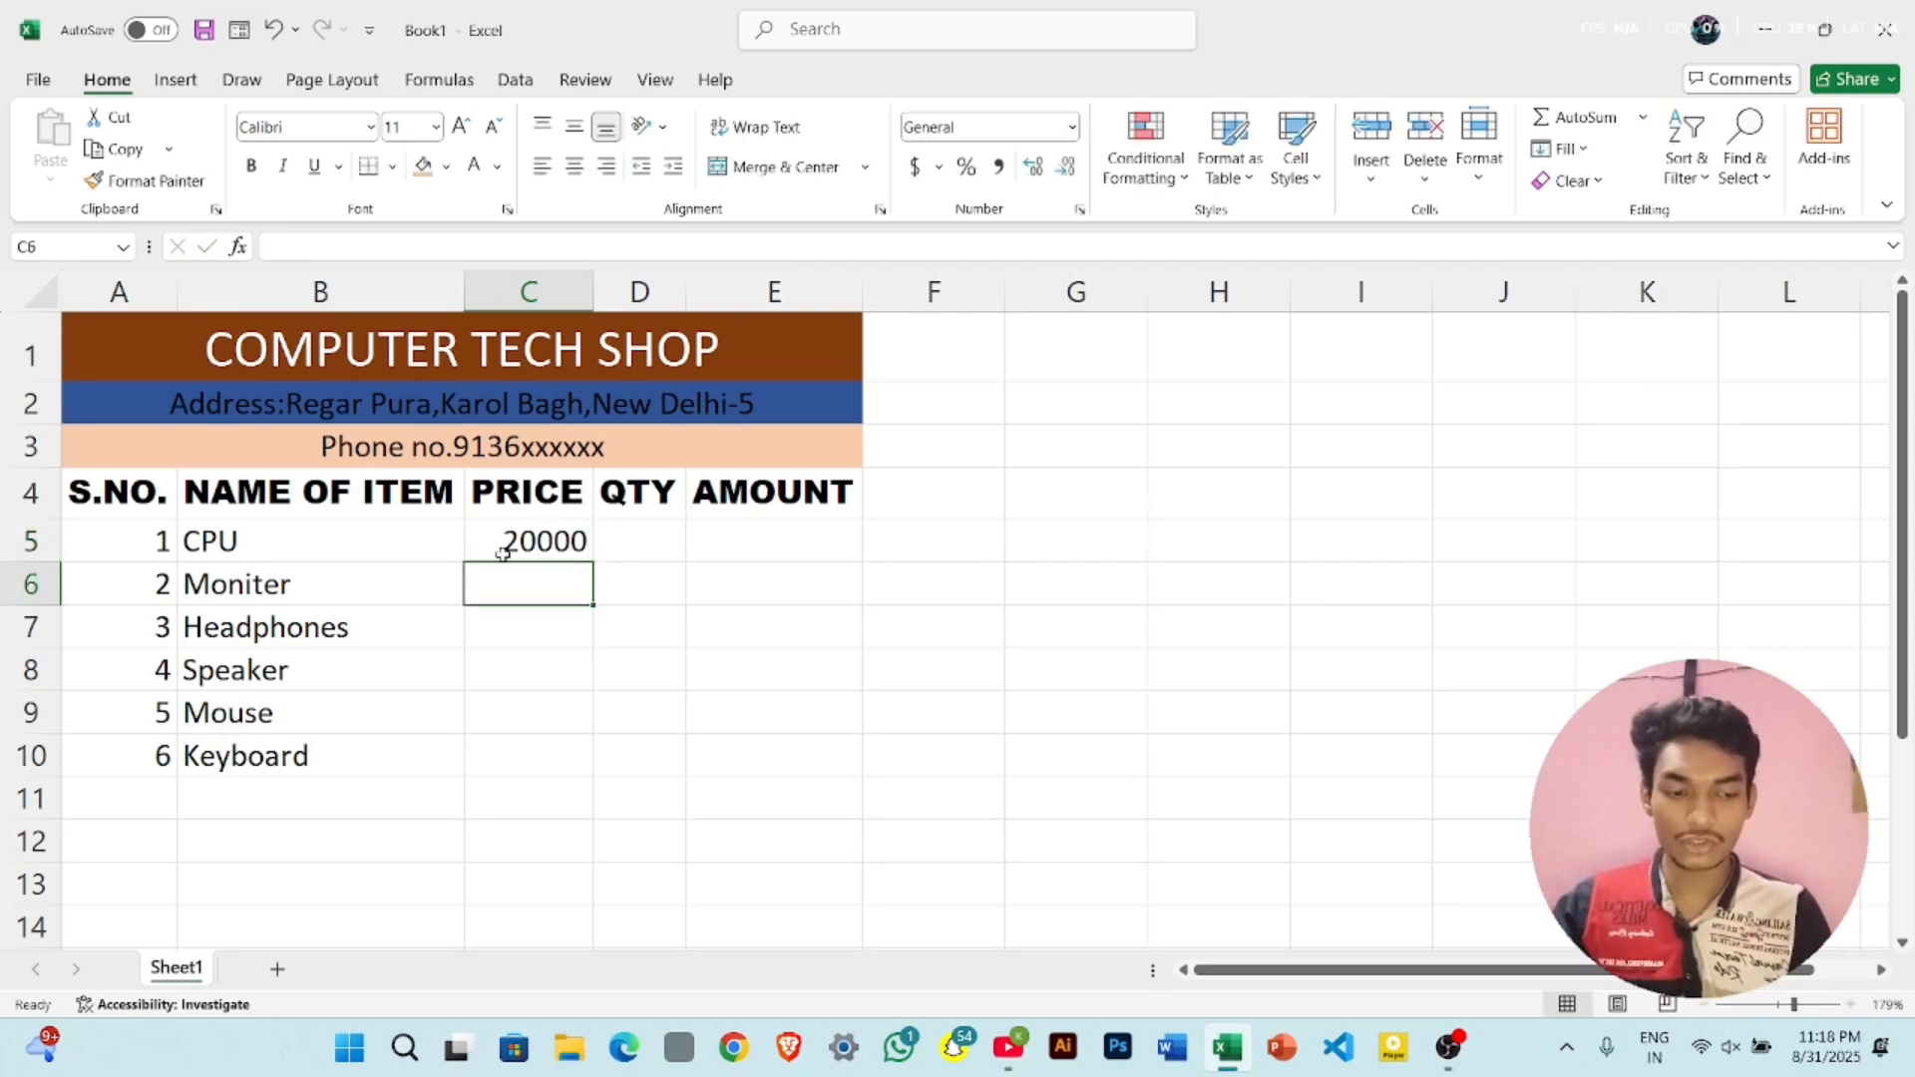
text(12)
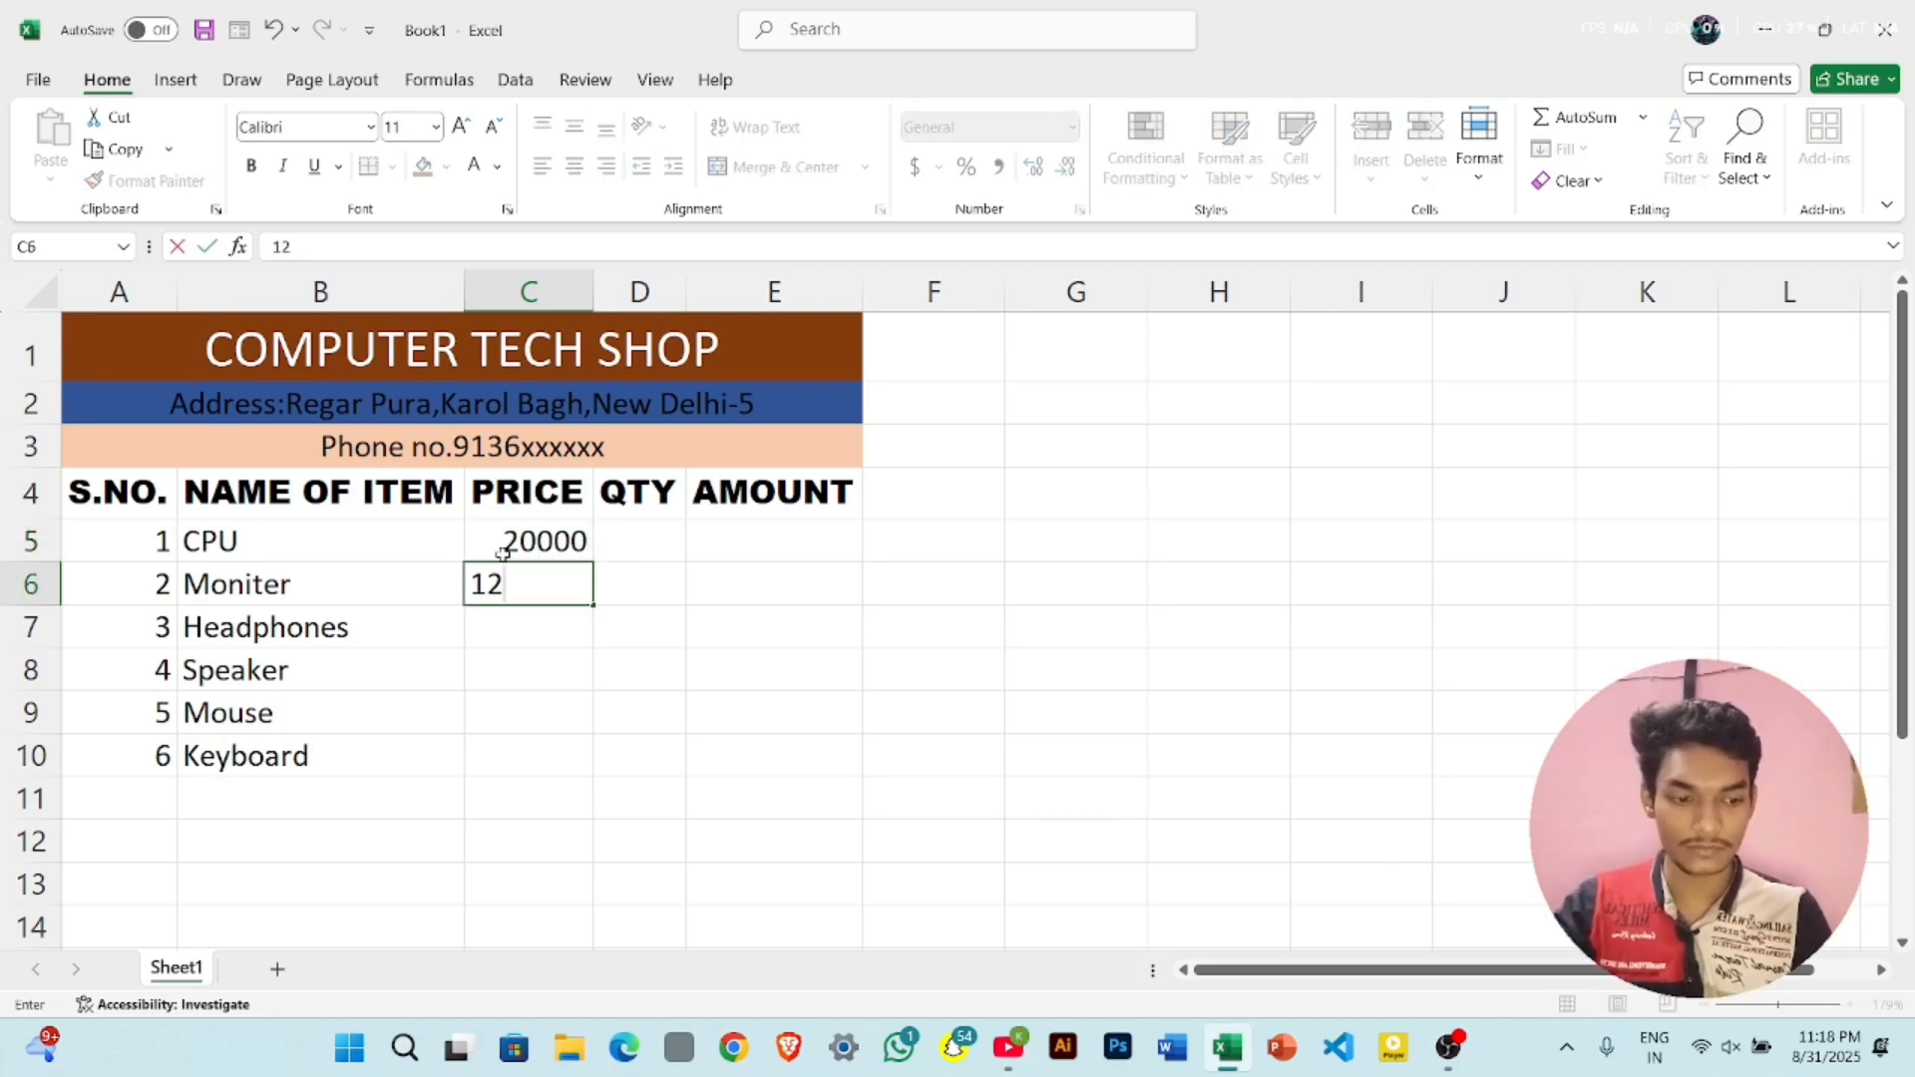
text(000)
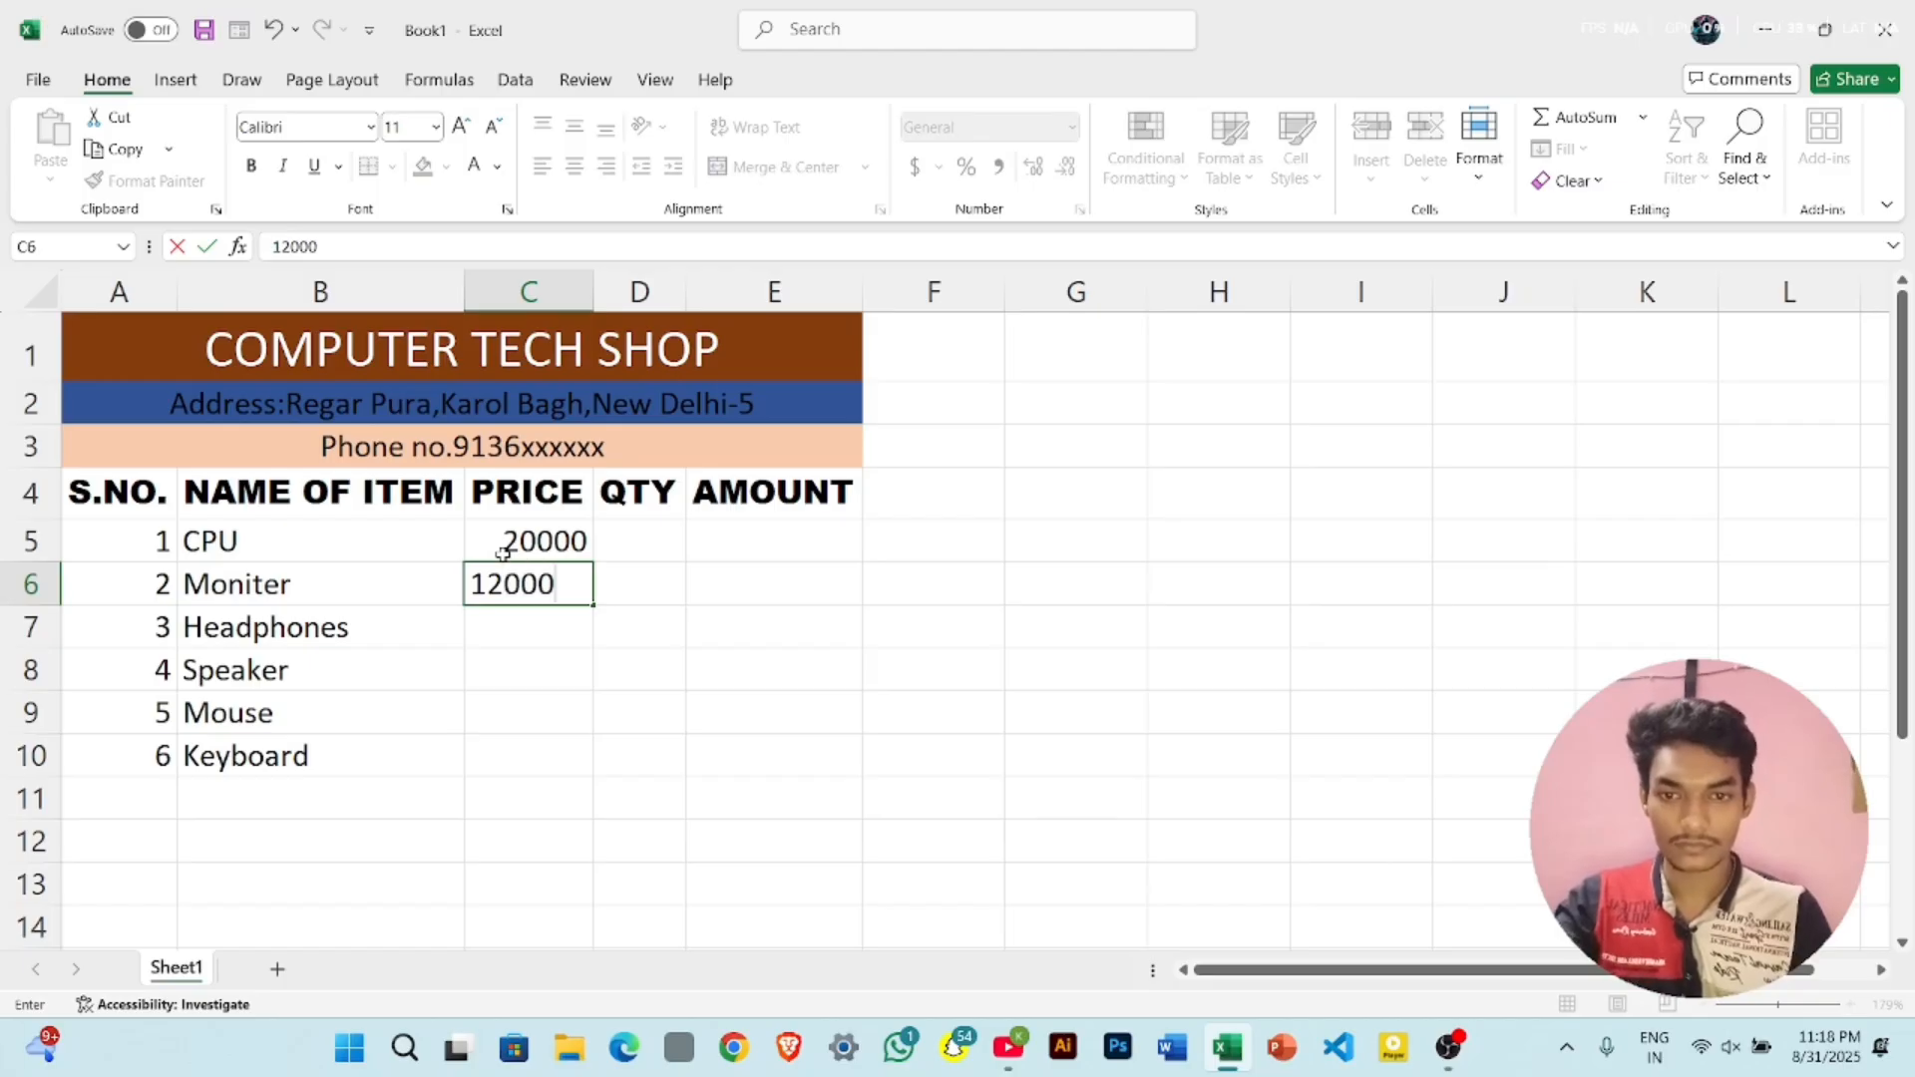
key(Return)
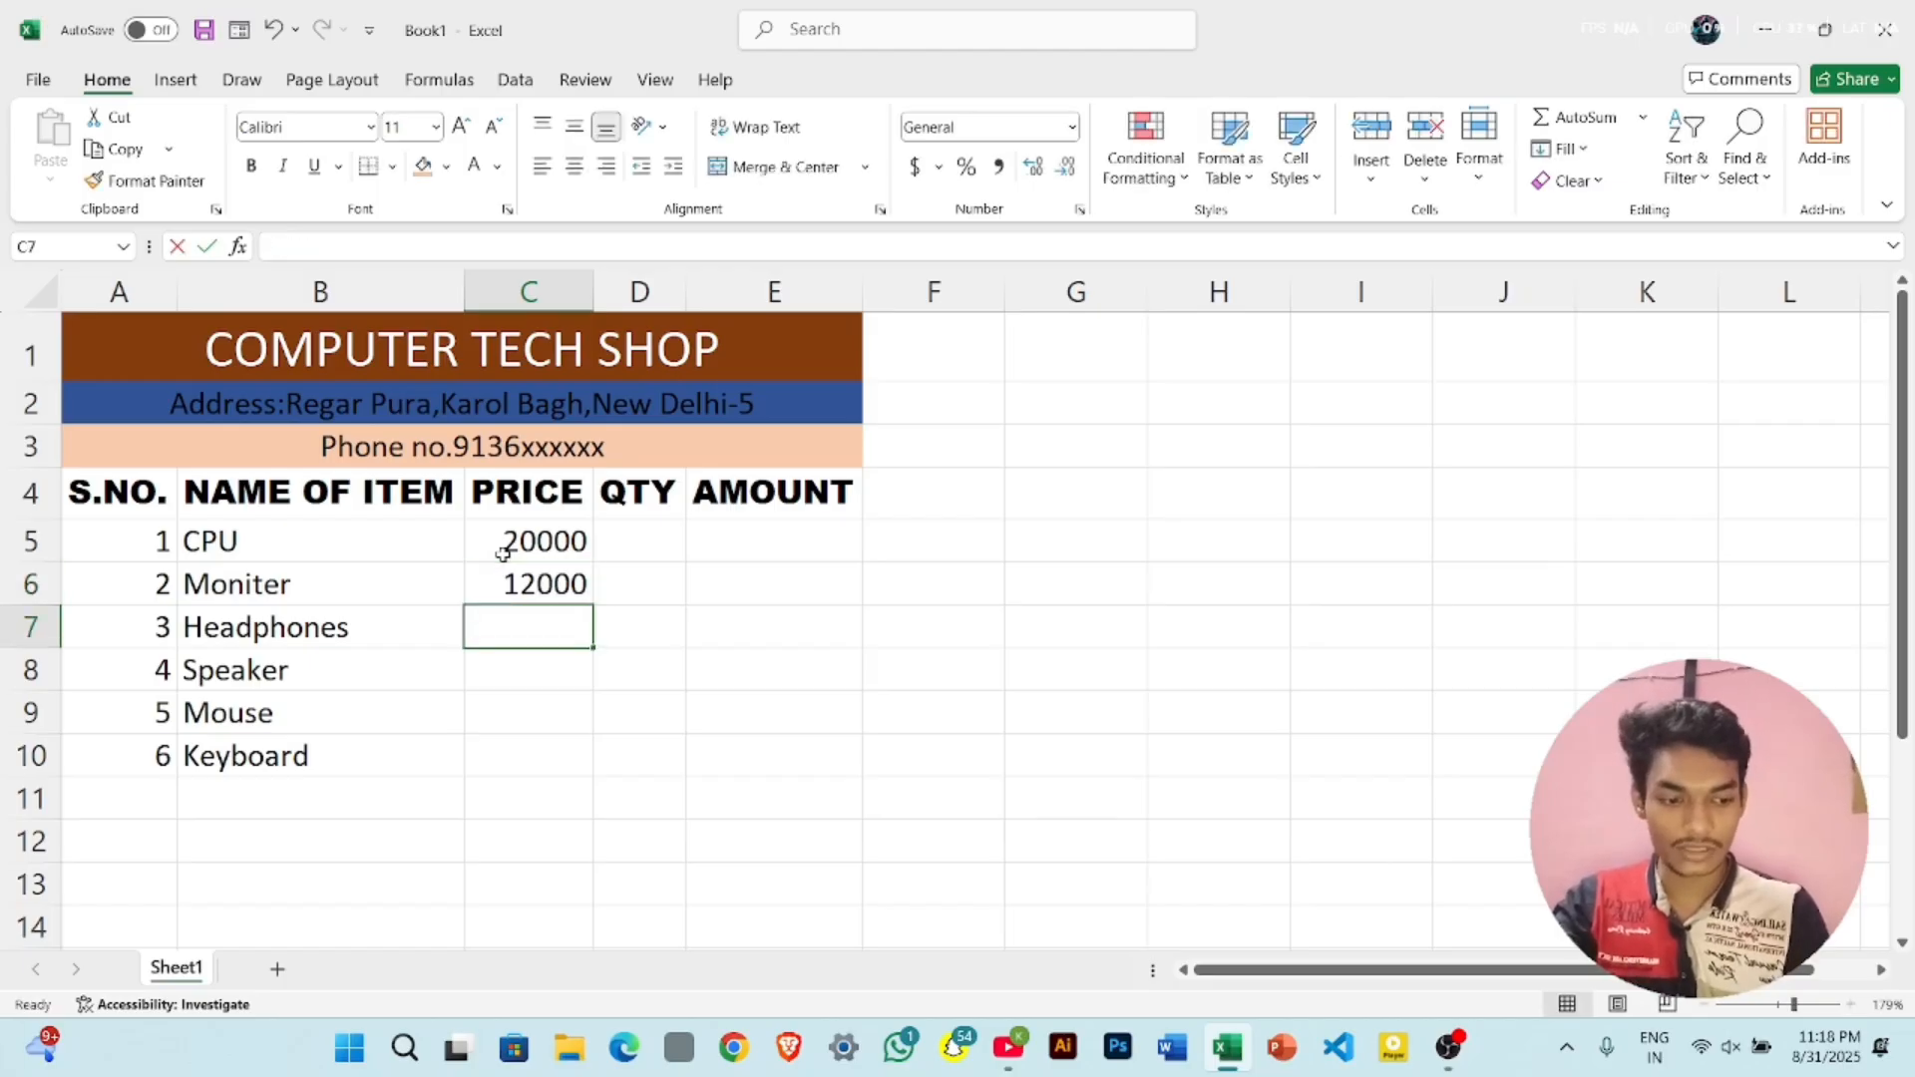
- Enter the prices 2500, 5600, 250 and 500 in cells C7 to C10 for Headphones, Speaker, Mouse and Keyboard
text(2500)
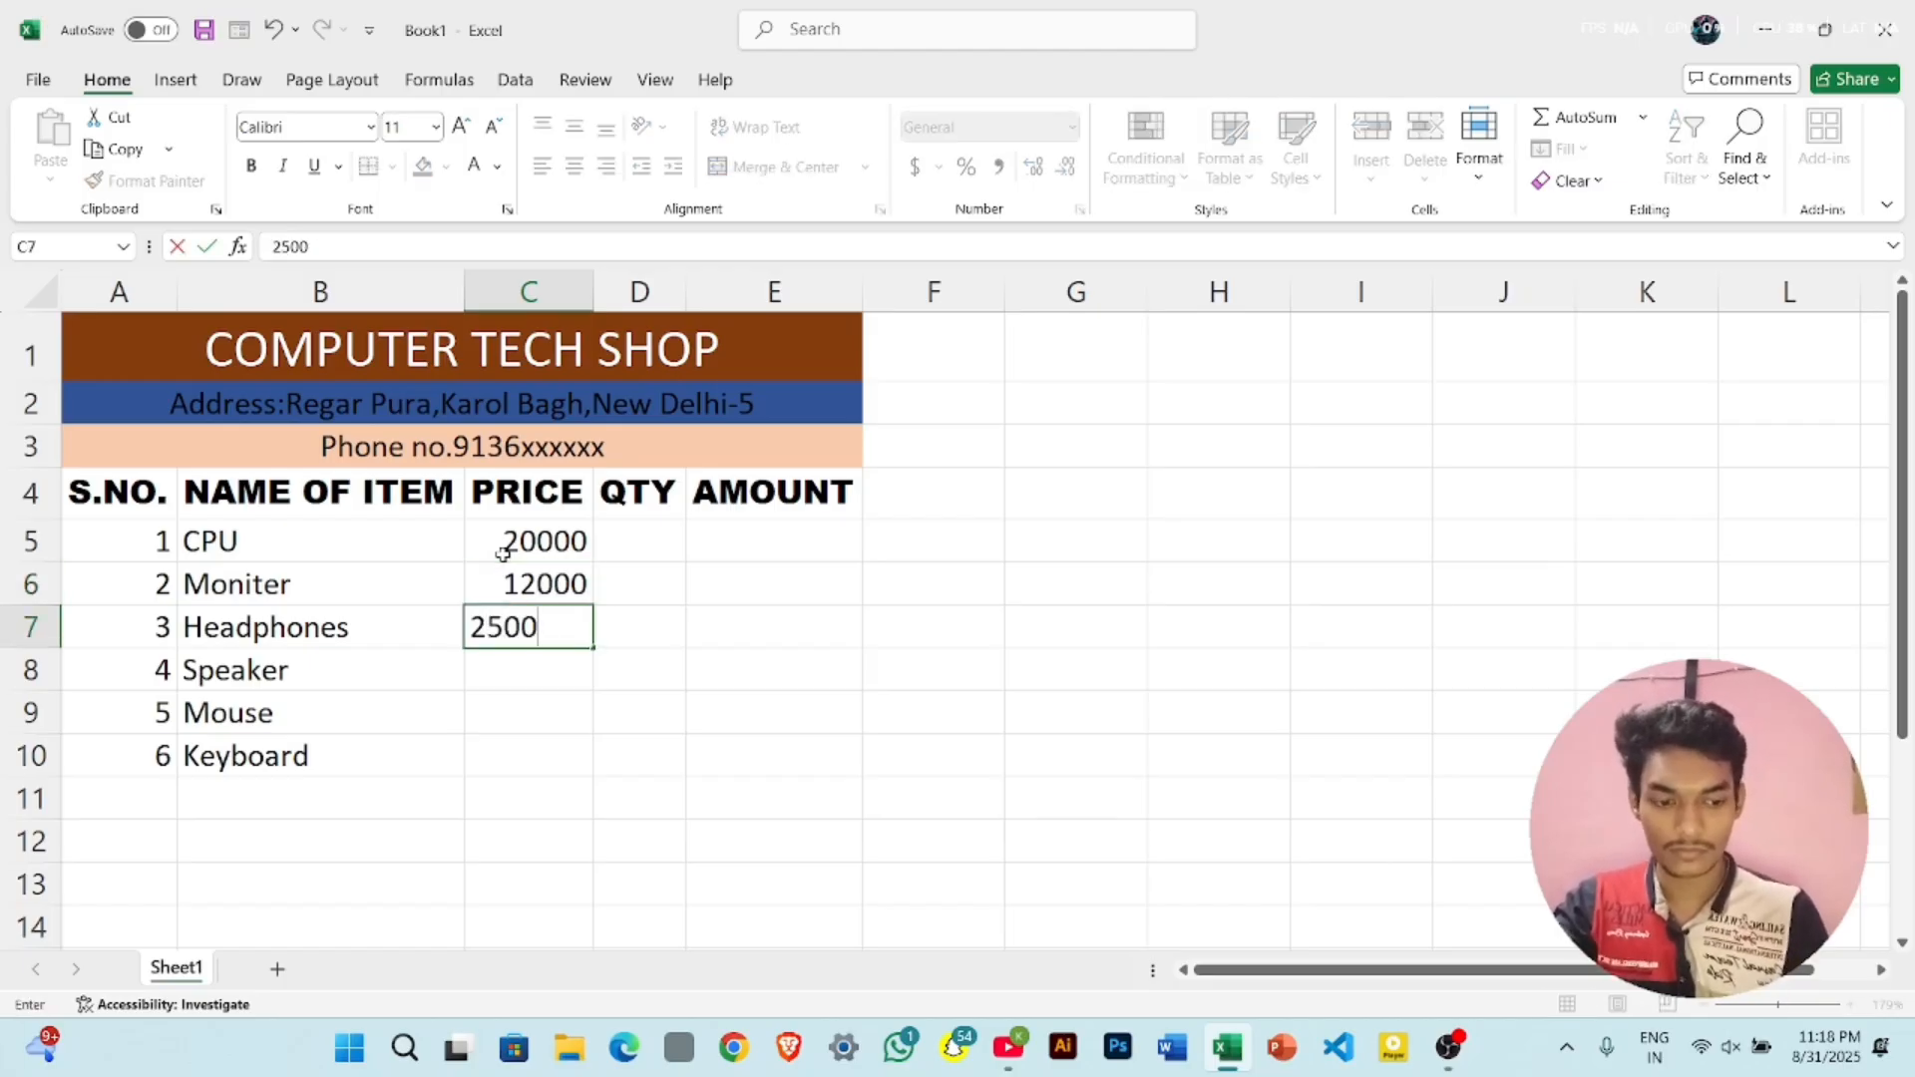
key(Return)
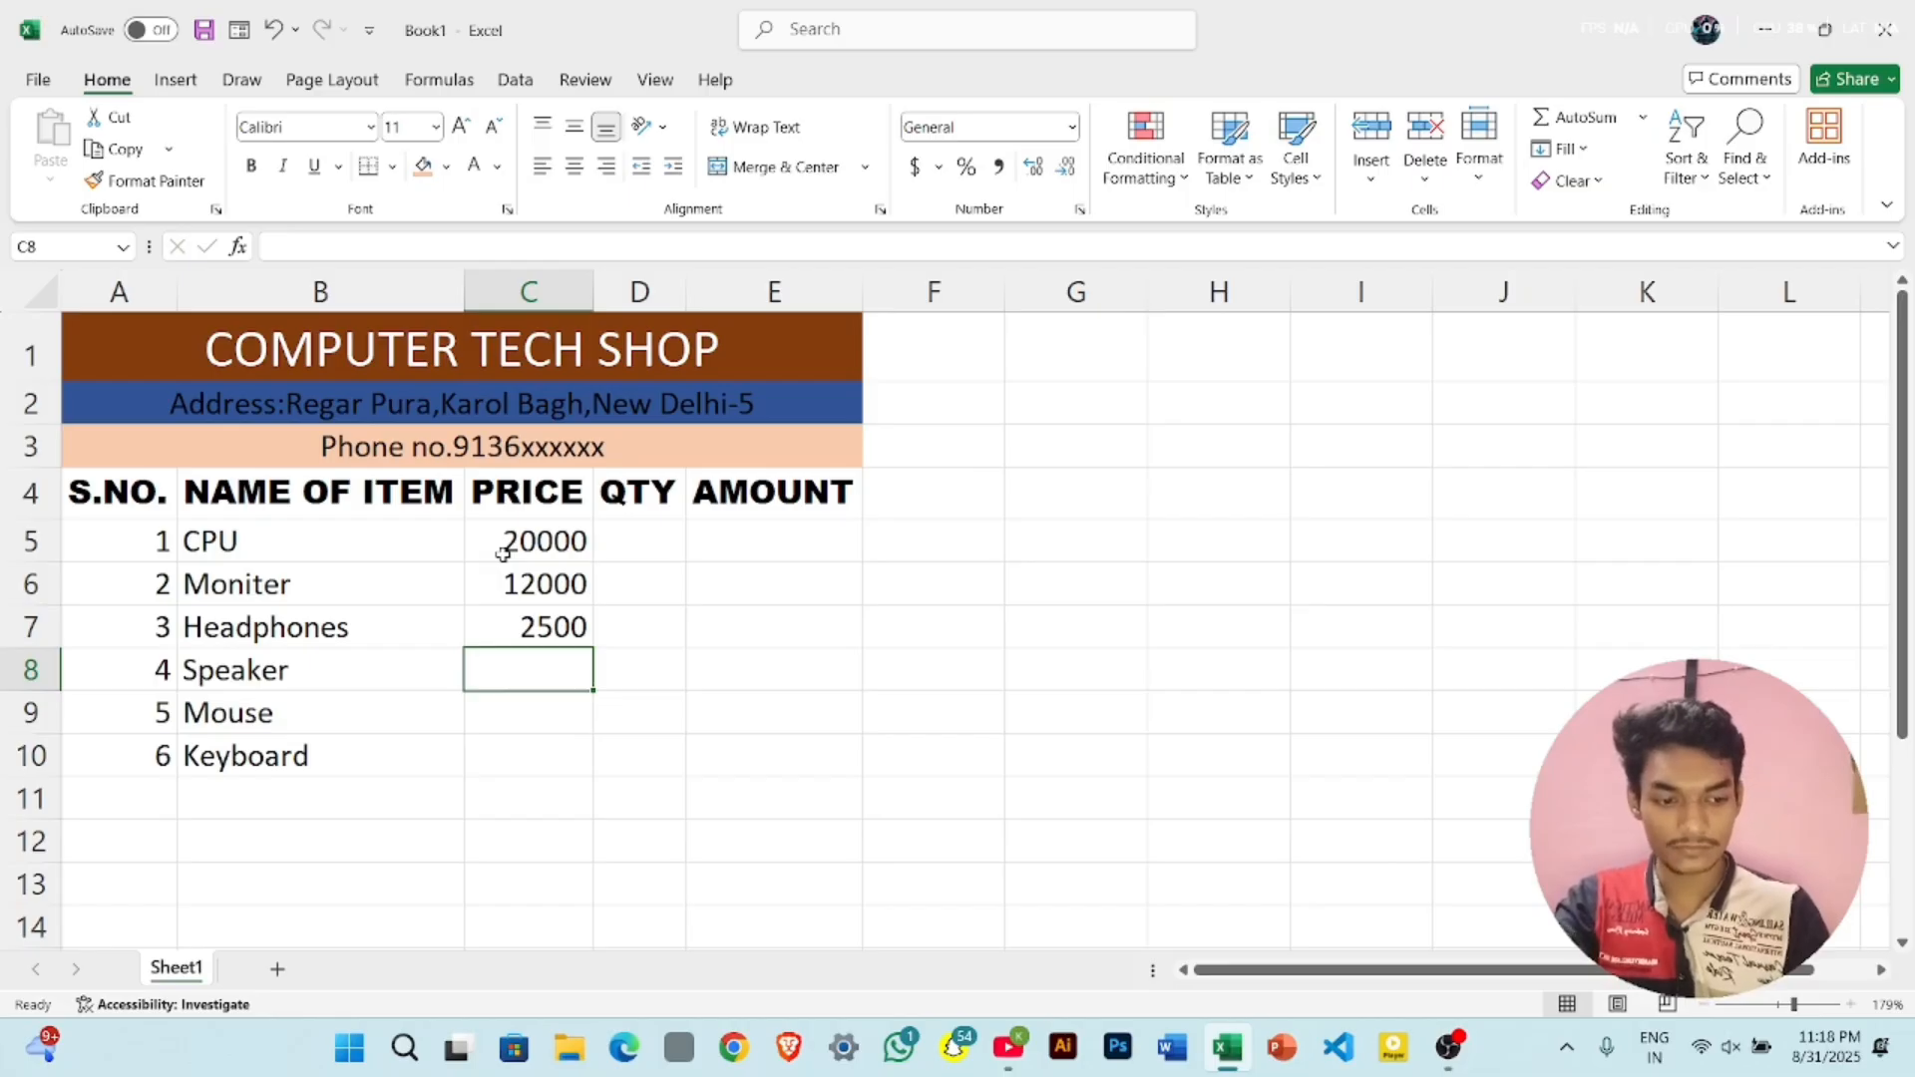
text(5600)
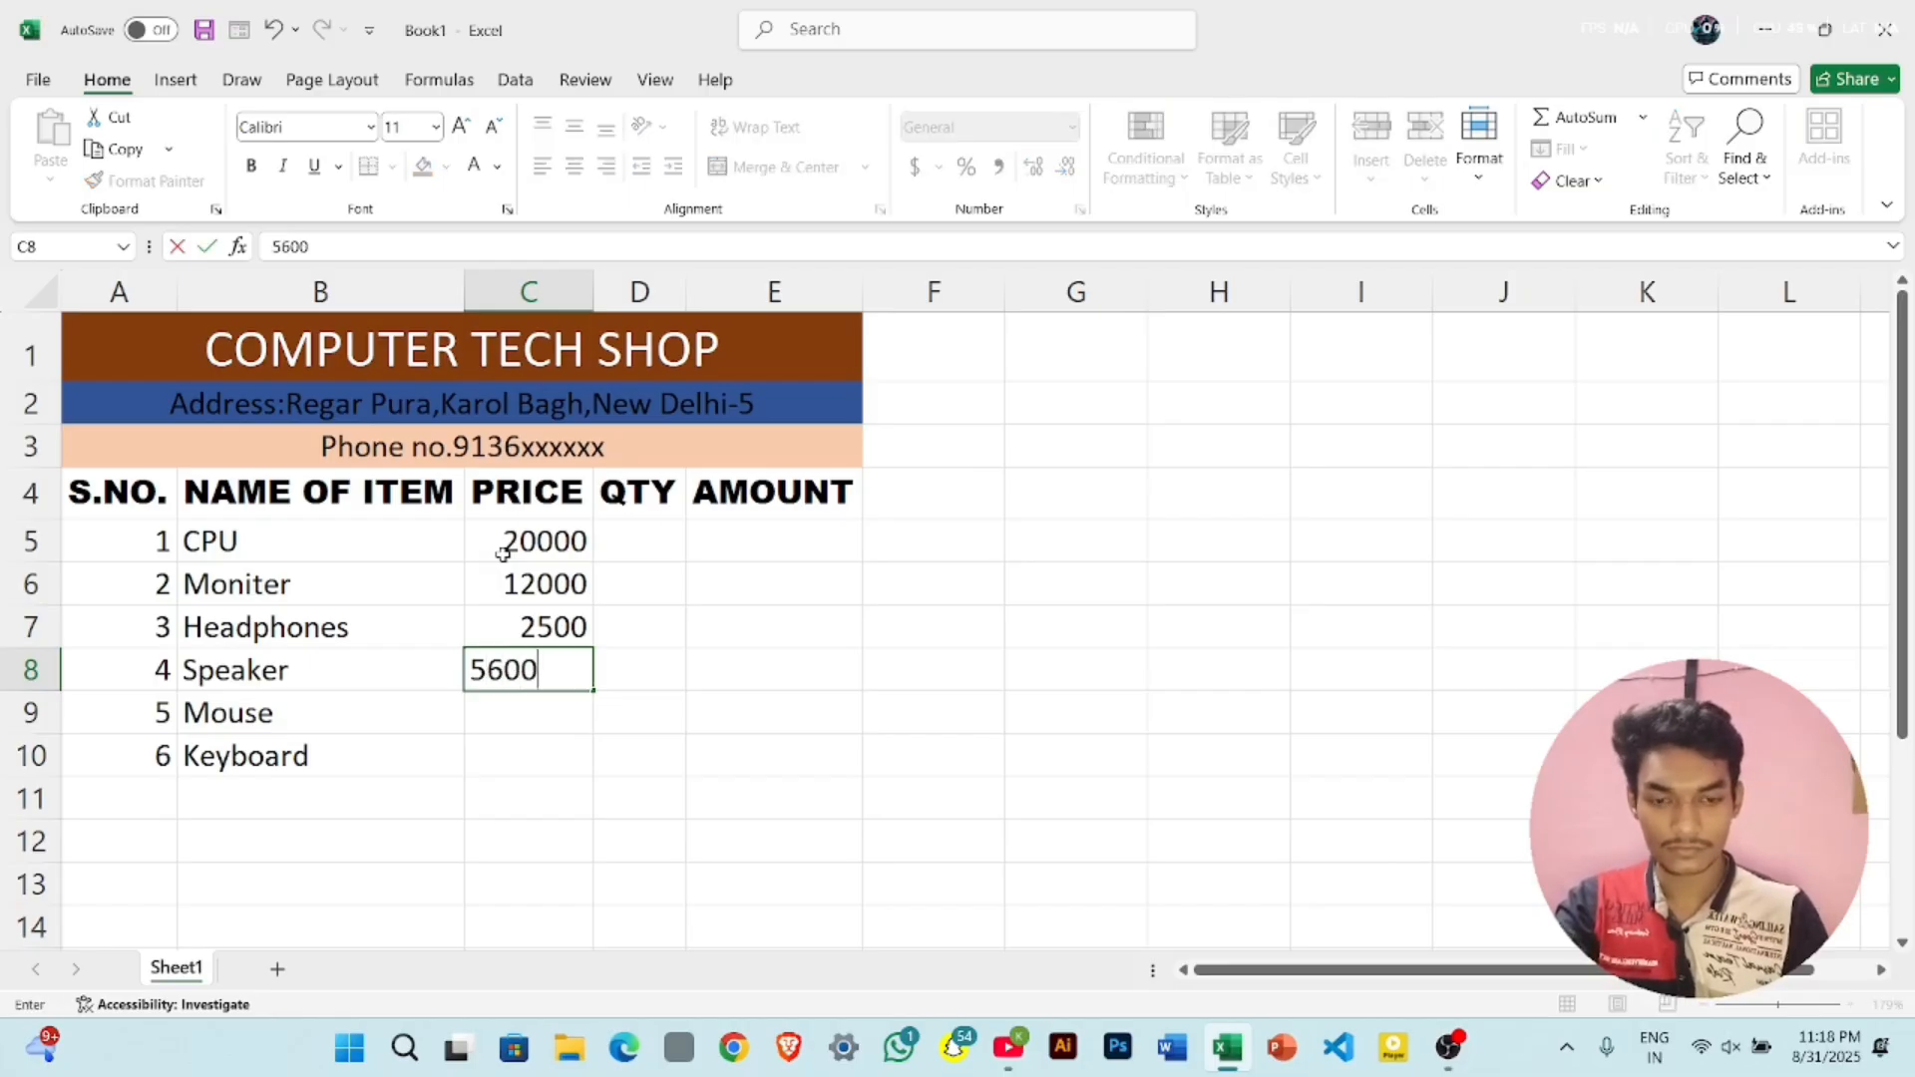
key(Return)
text(250)
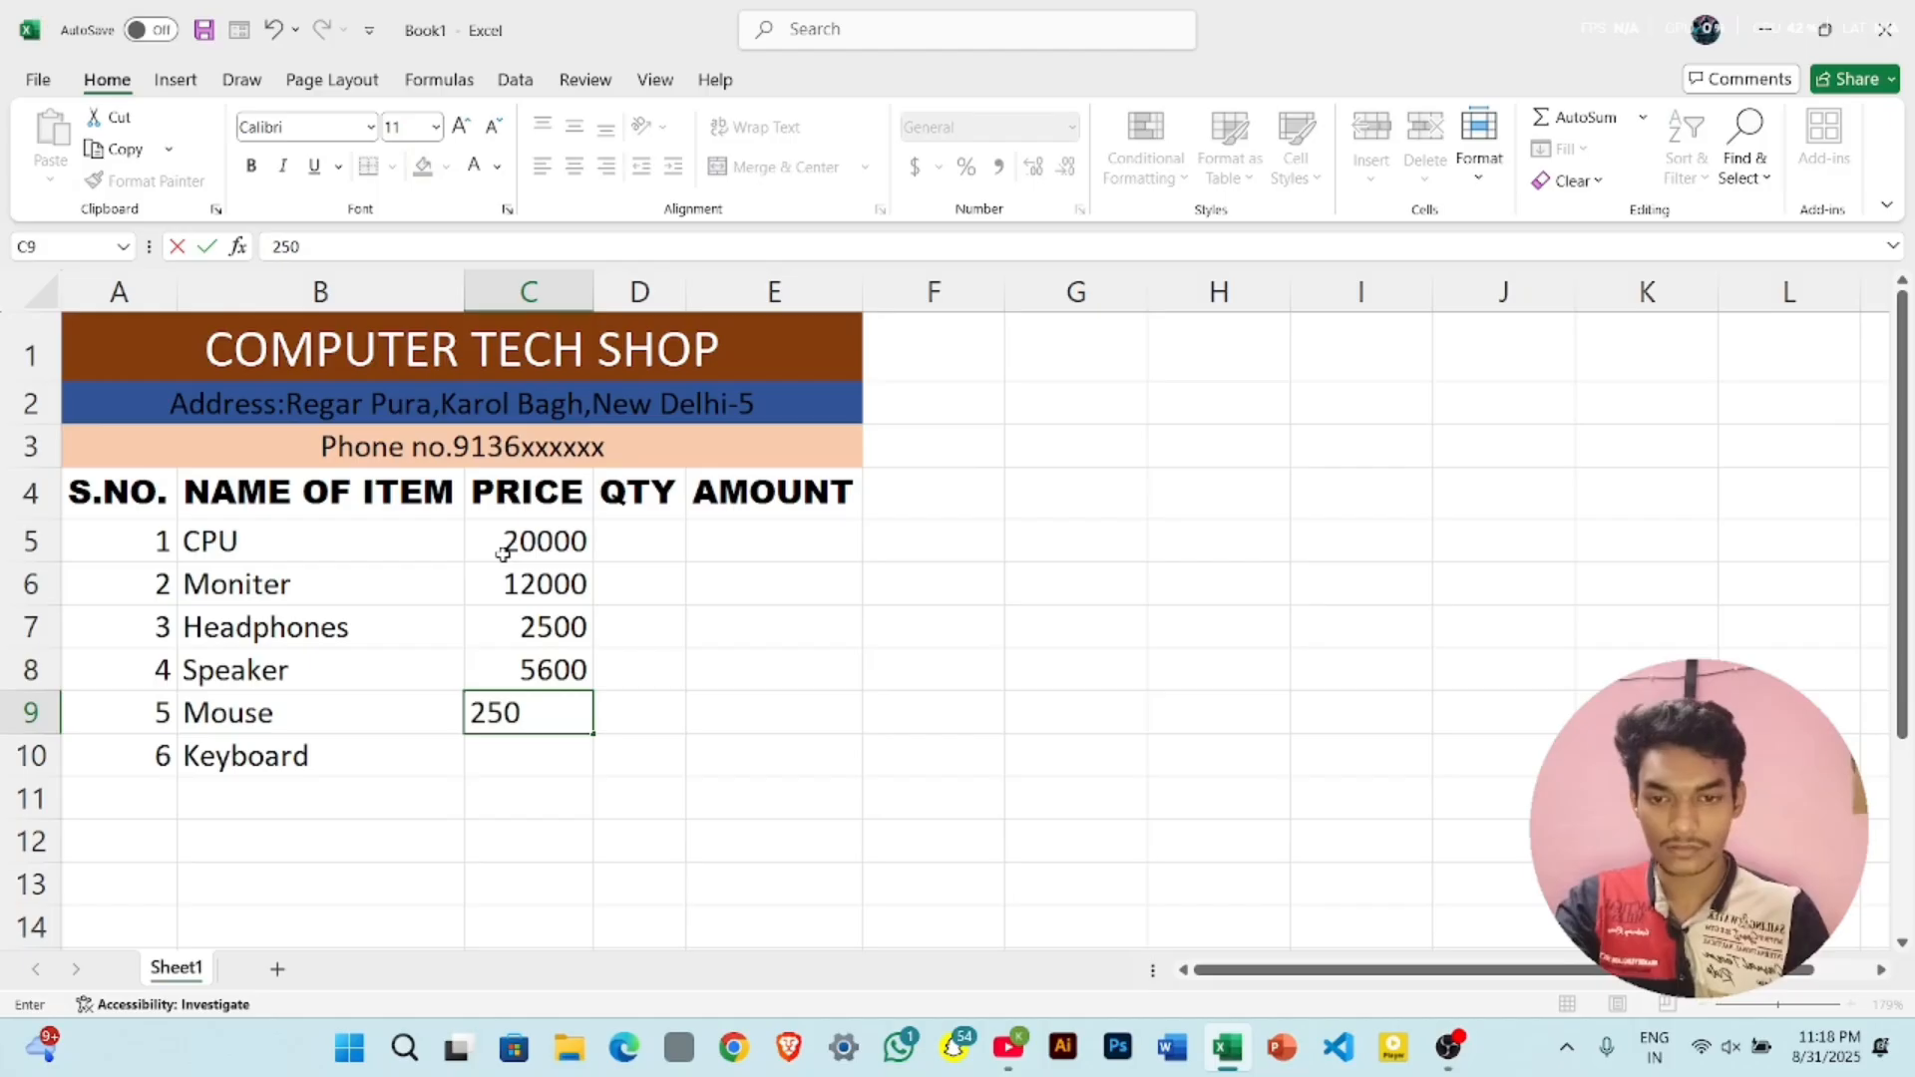
key(Return)
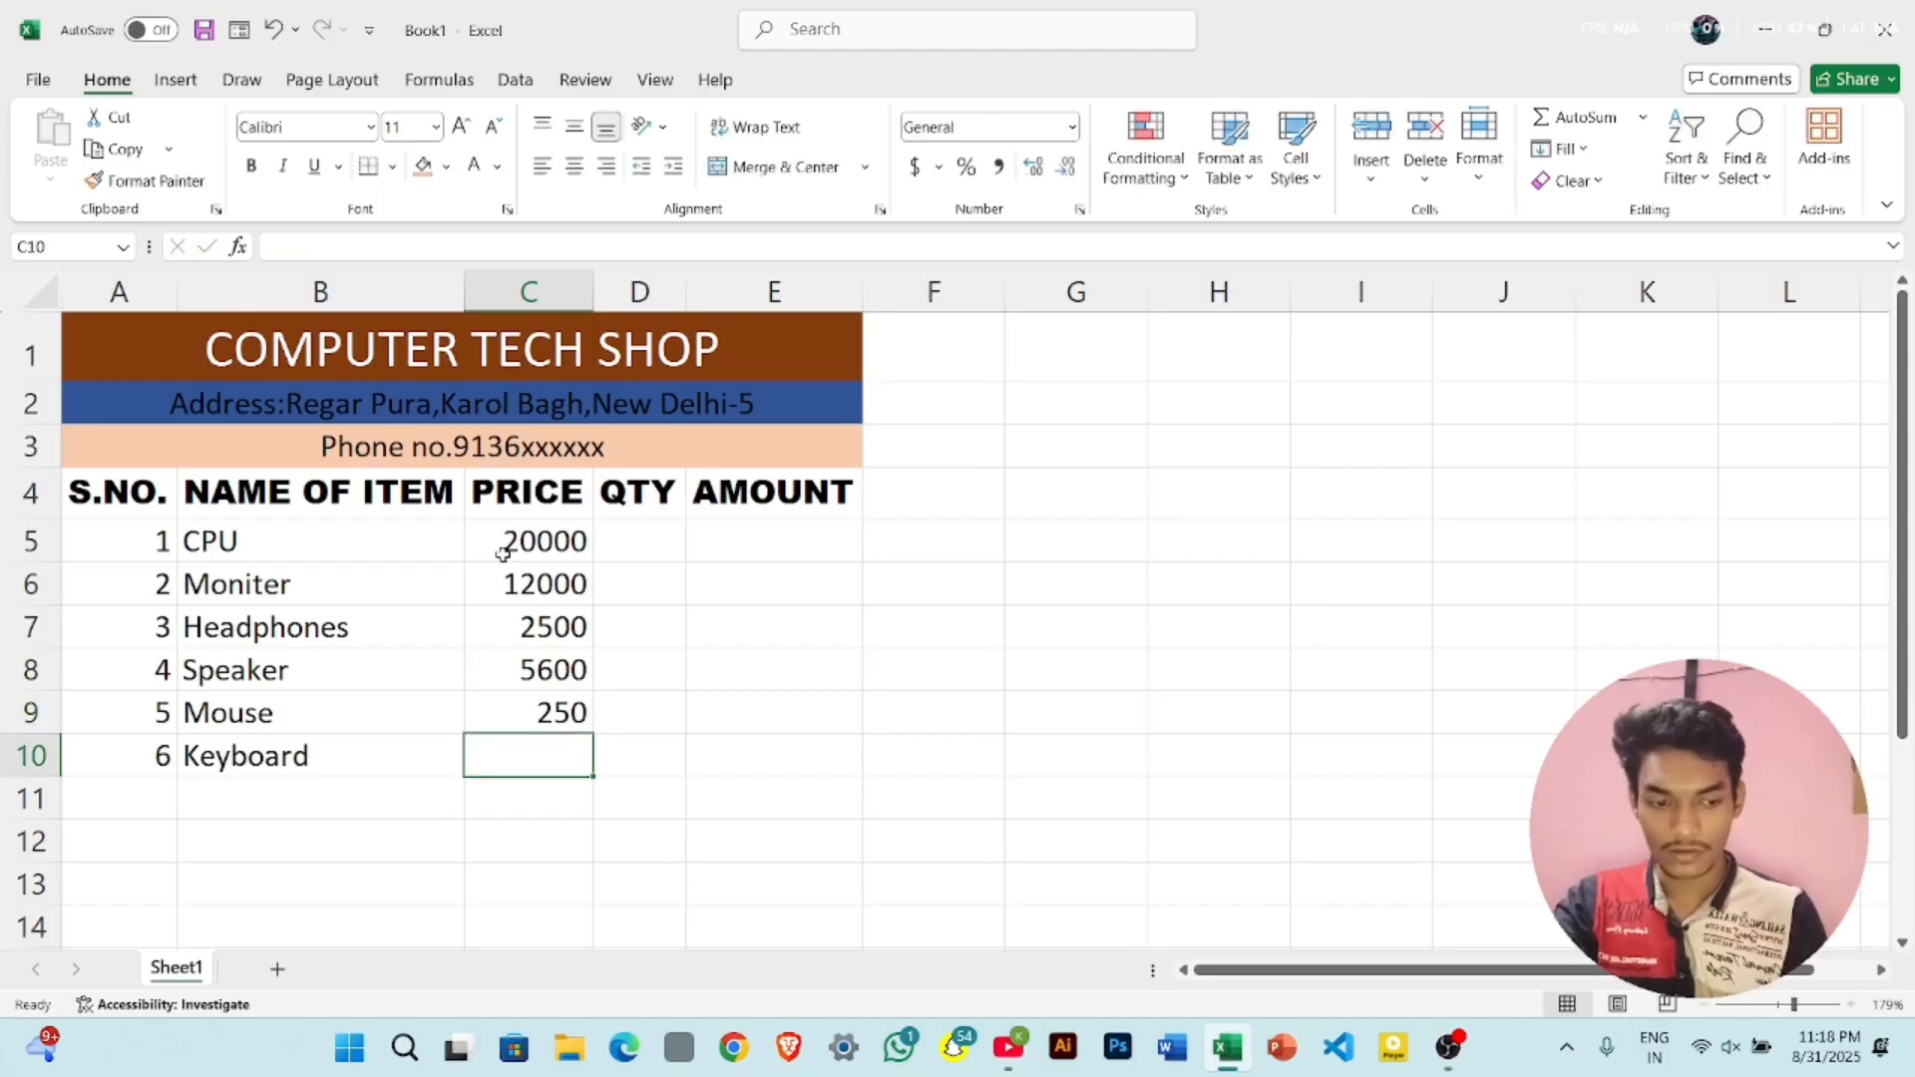
text(500)
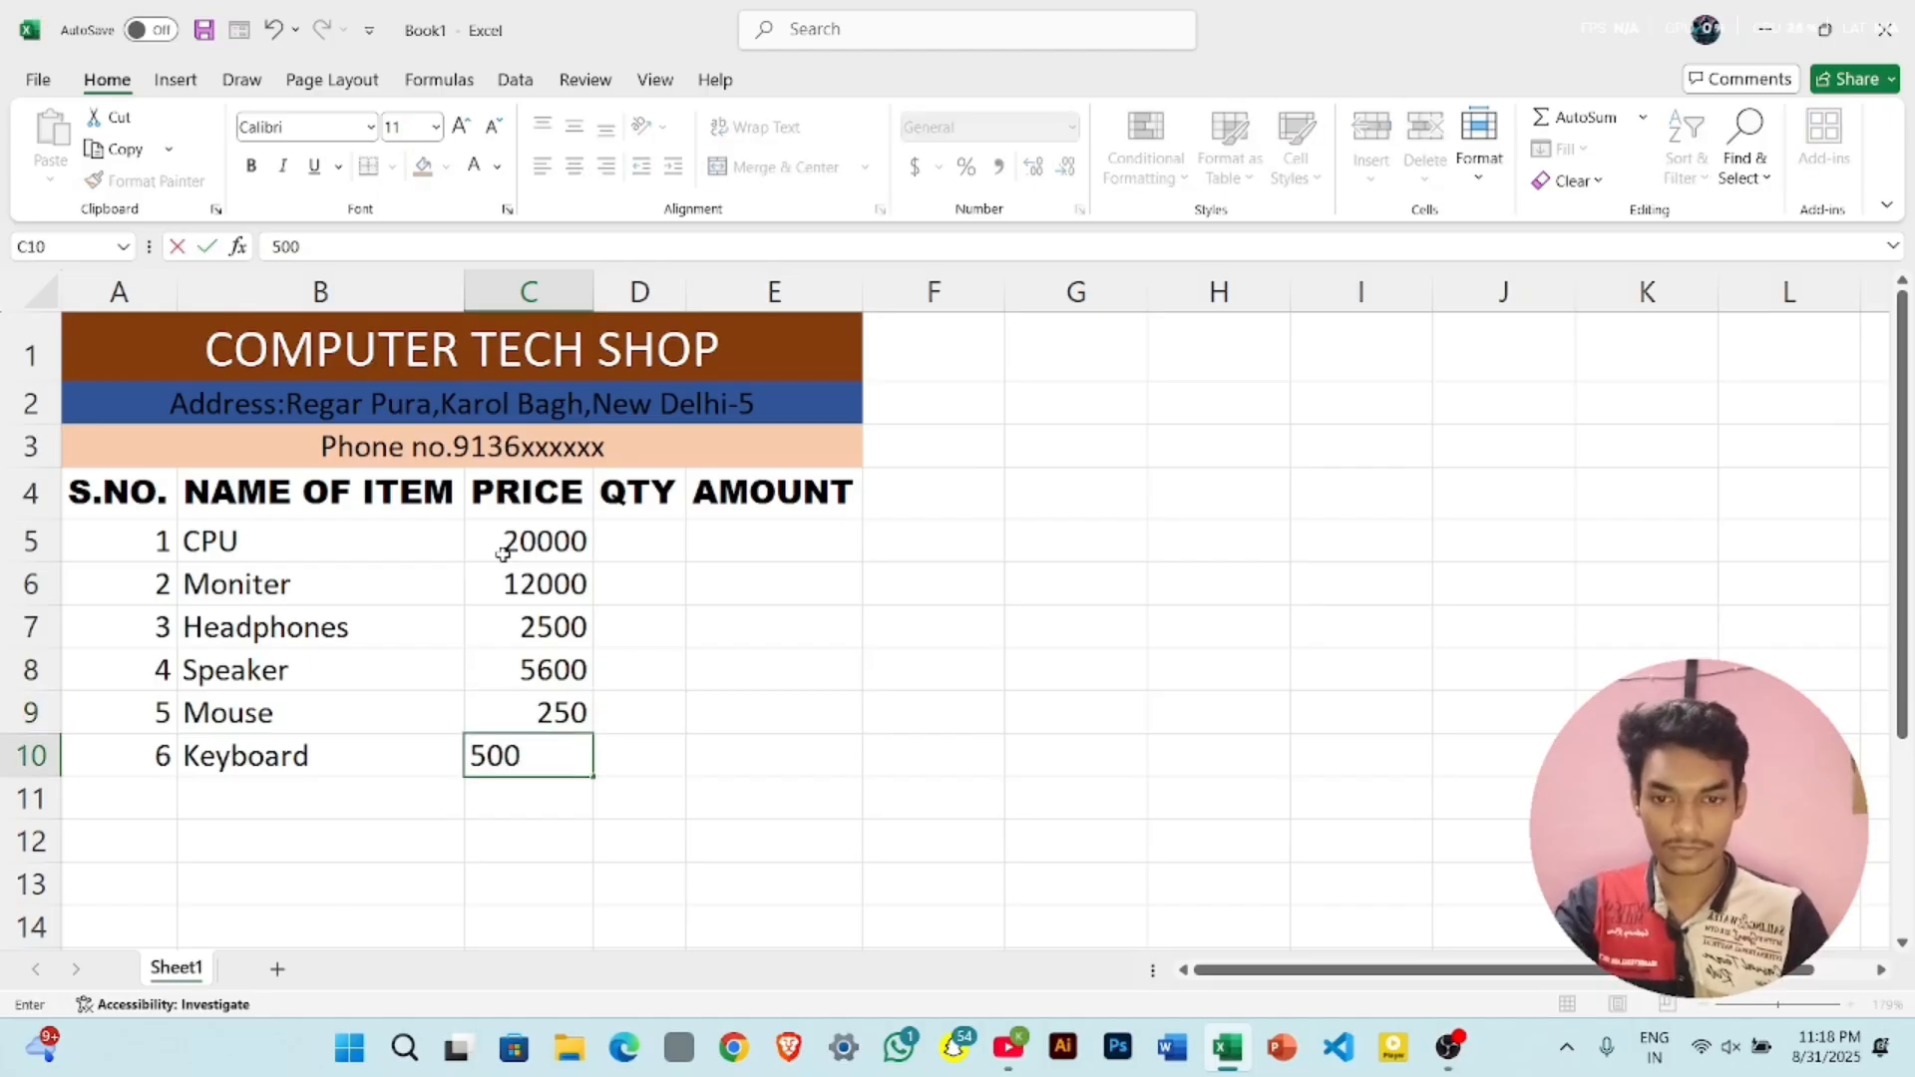
- Enter the quantities 5, 6, 4, 2, 8 and 7 in cells D5 to D10 under QTY
click(648, 543)
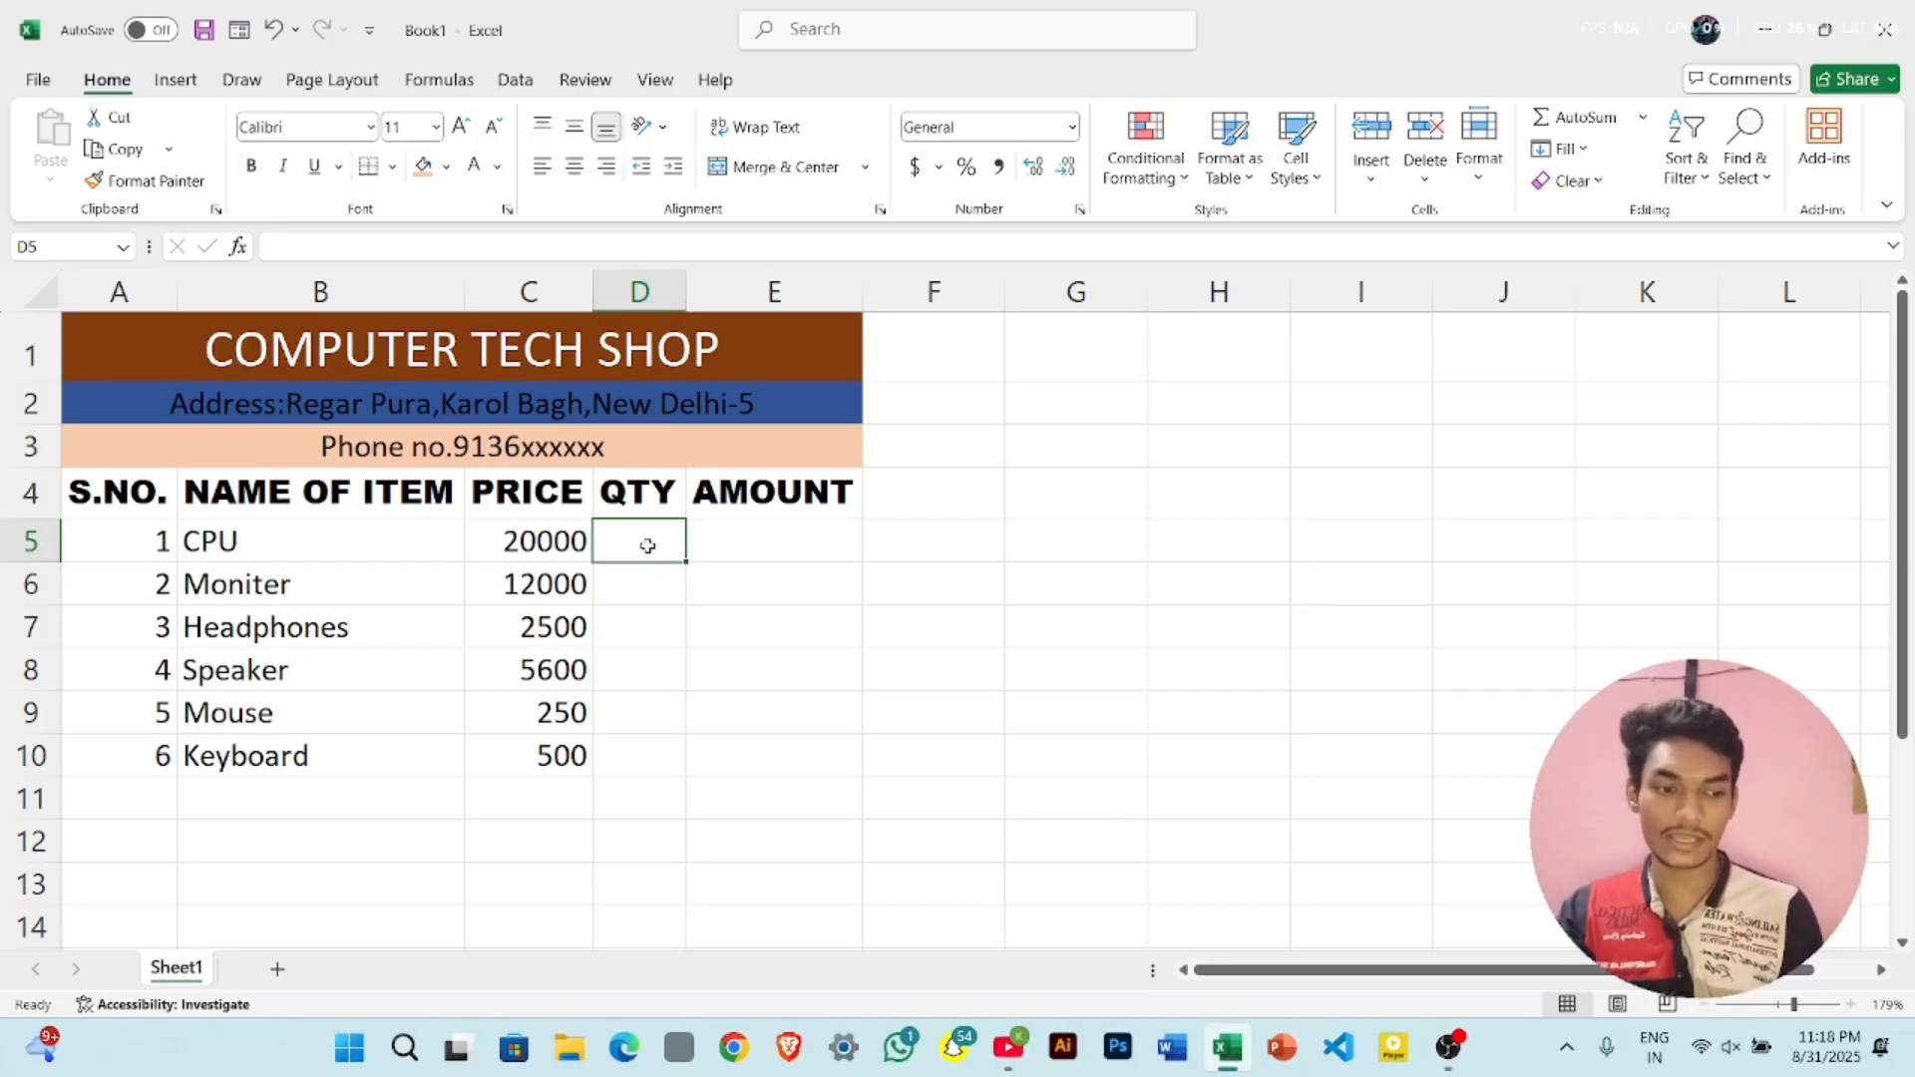
text(5)
key(Return)
text(6)
key(Return)
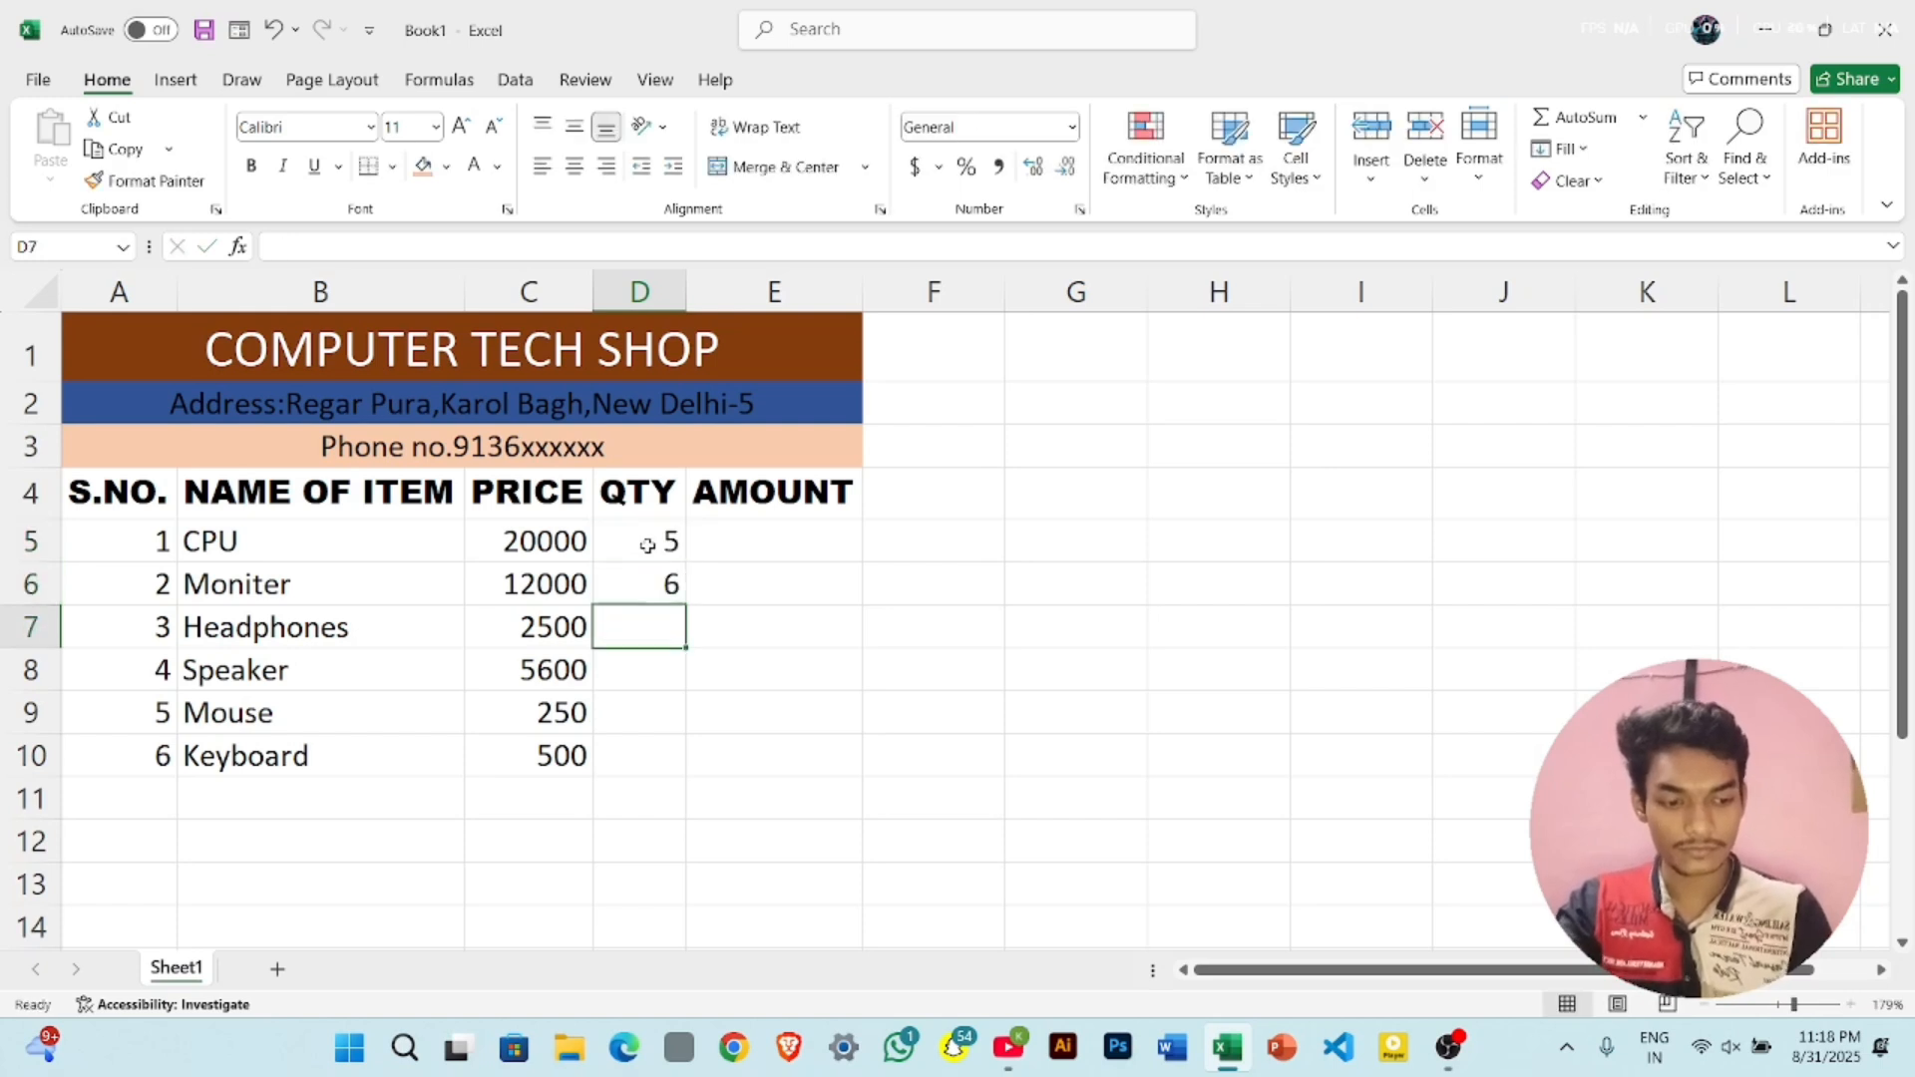
text(4)
key(Return)
text(2)
key(Return)
text(8)
key(Return)
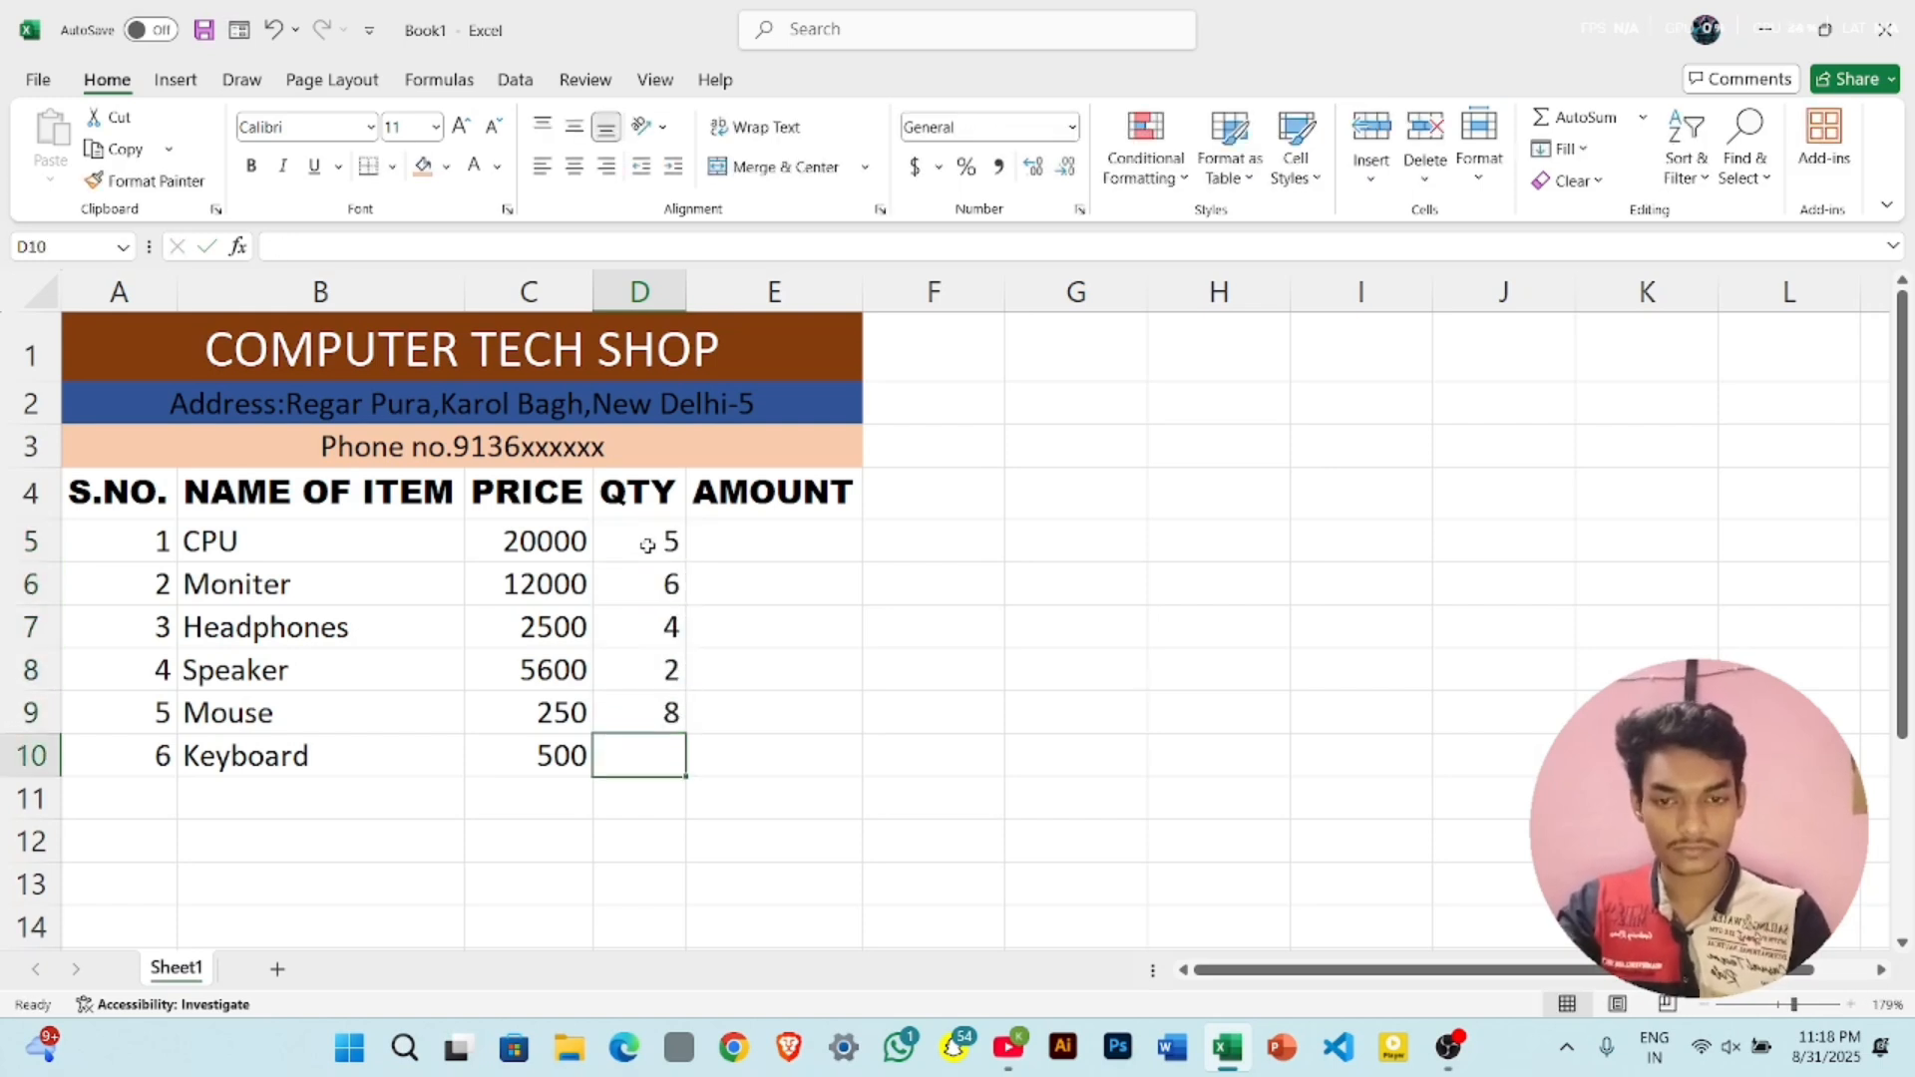
text(7)
key(Return)
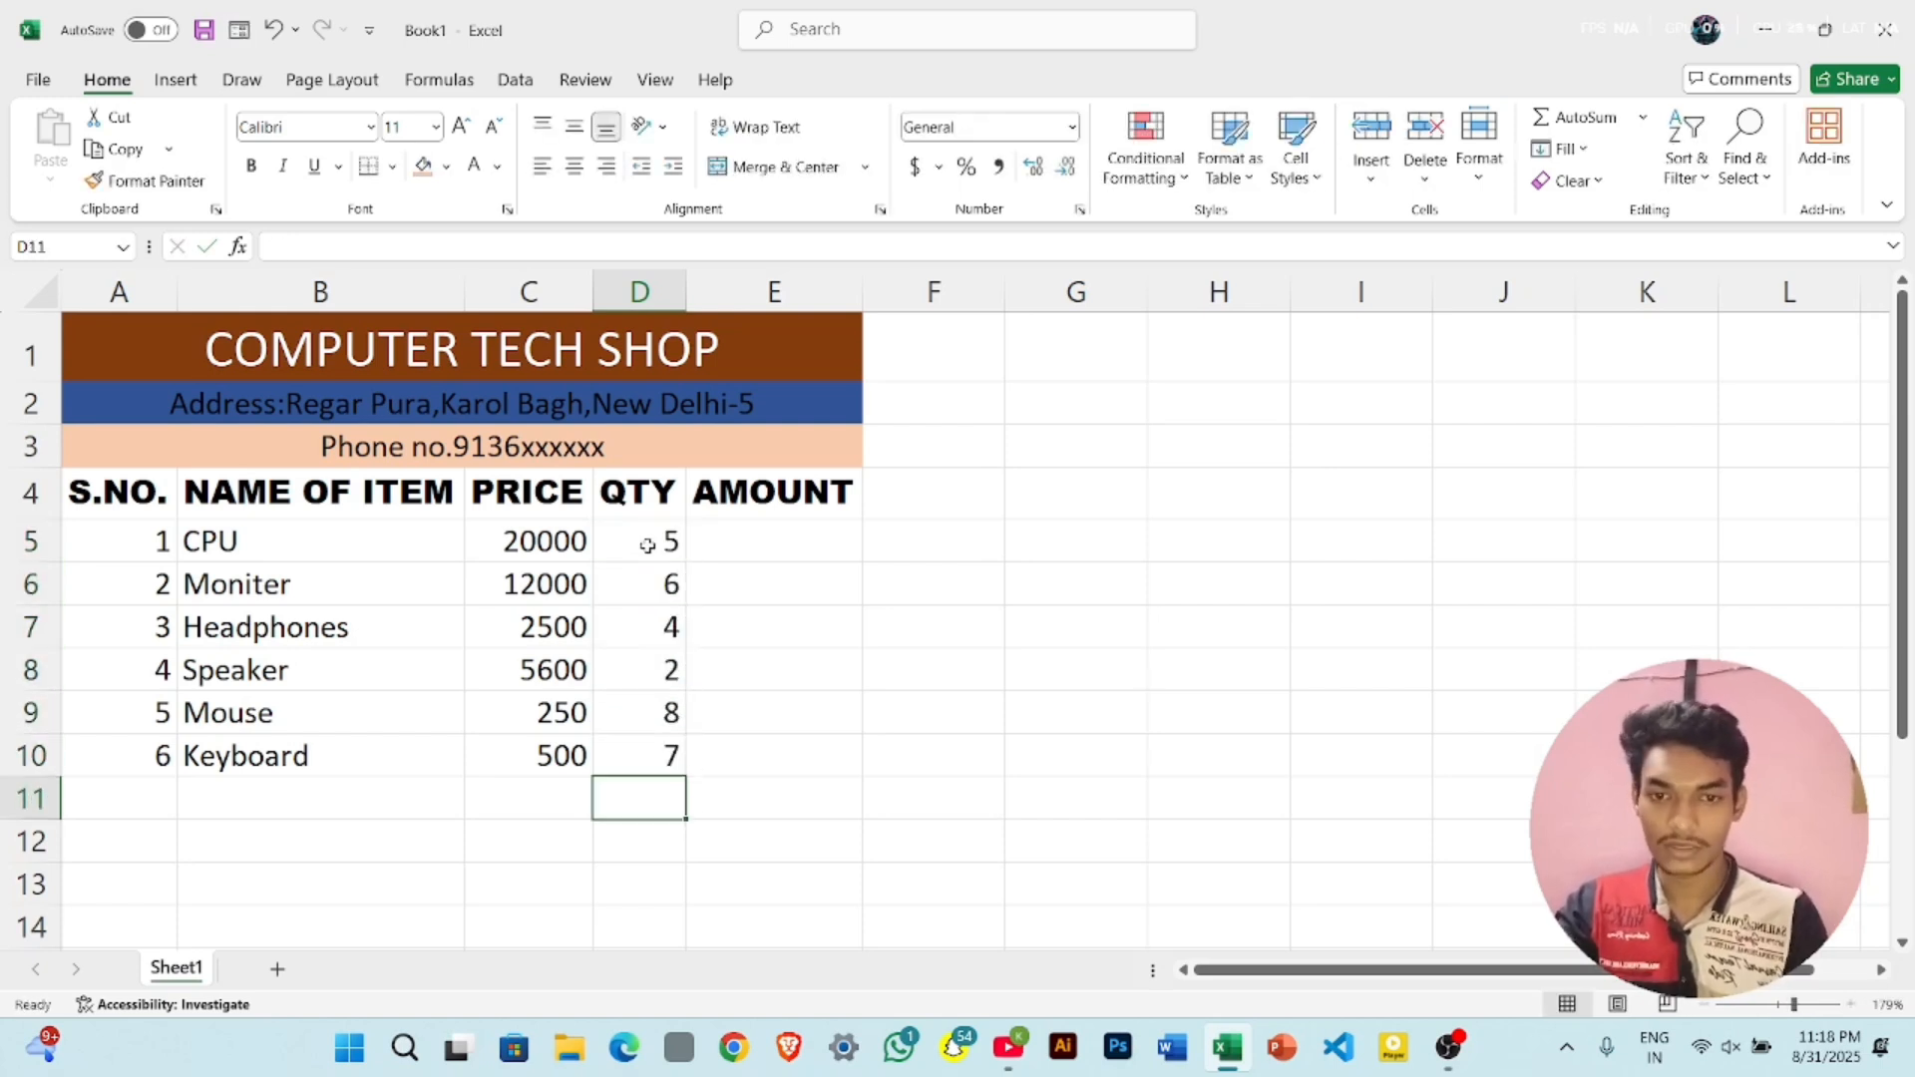
click(760, 567)
click(763, 547)
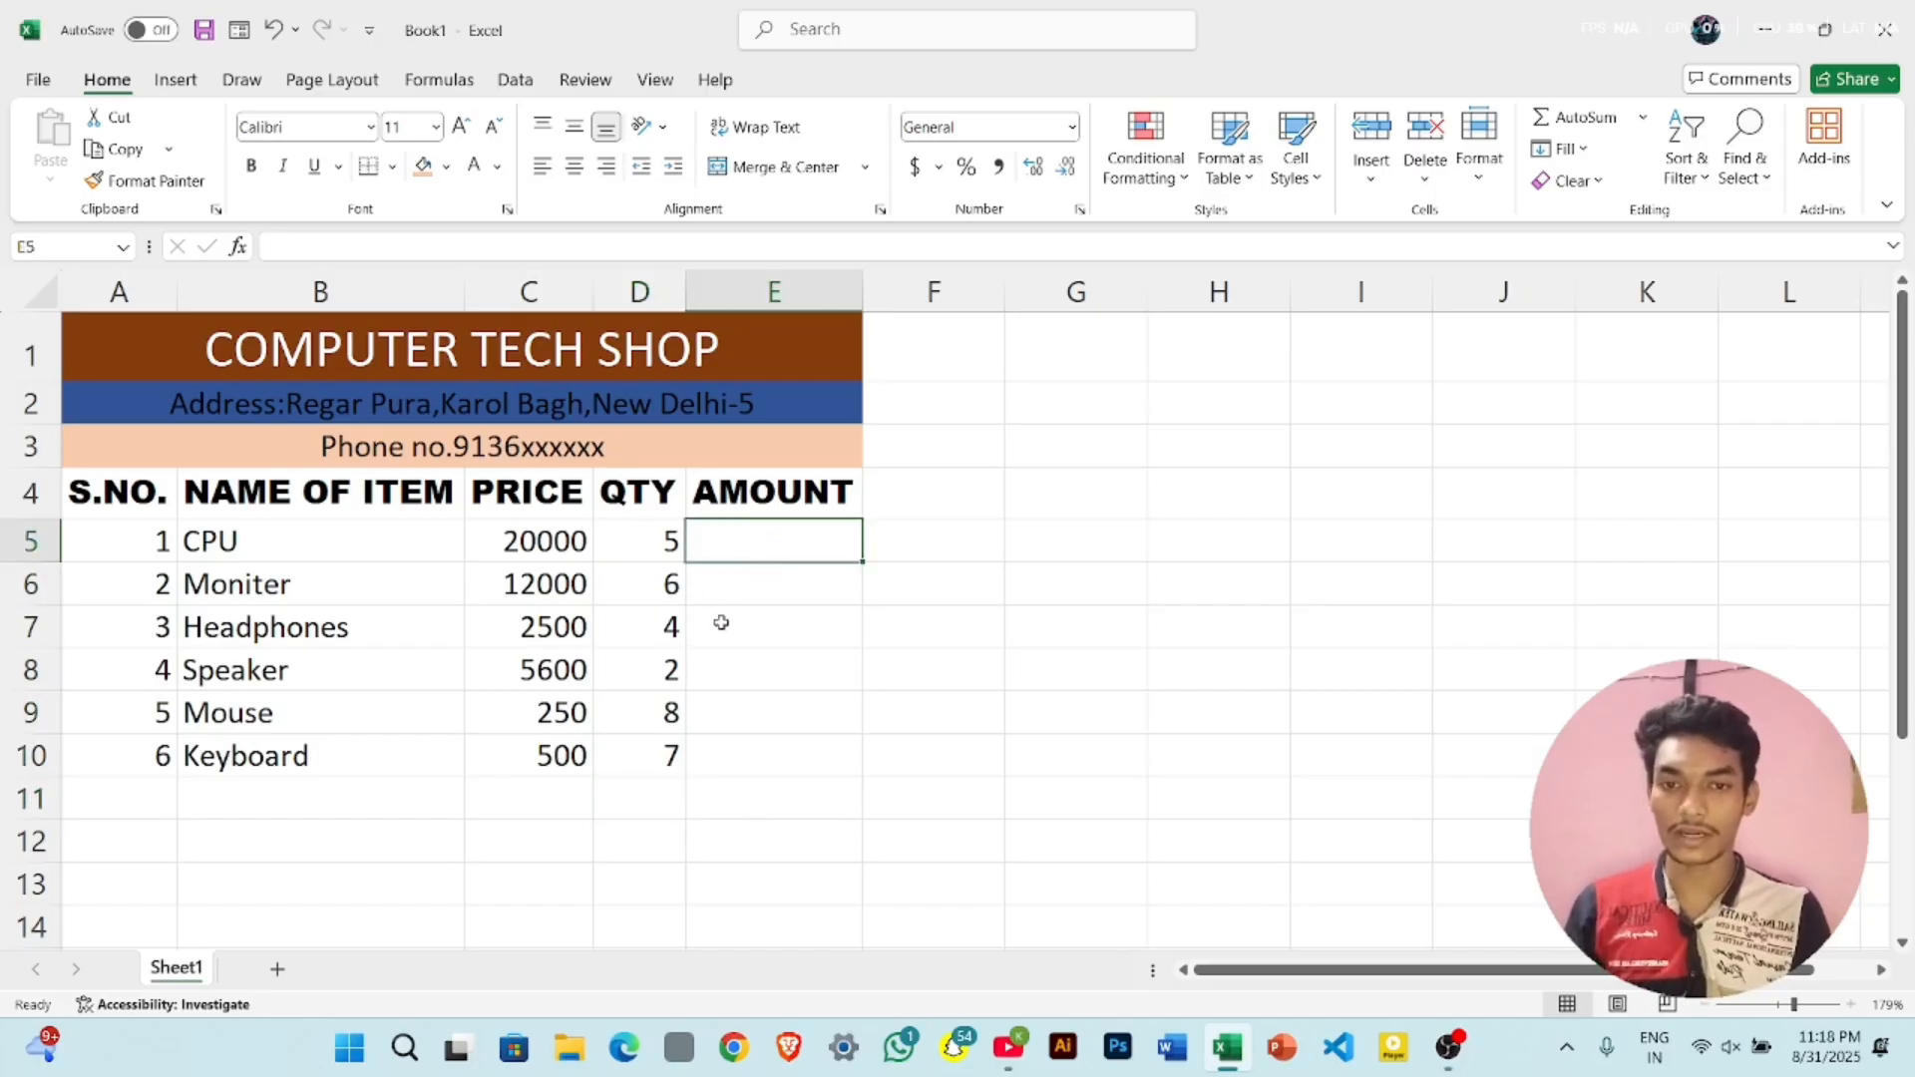
scroll(721, 626, down, 2)
scroll(721, 625, up, 2)
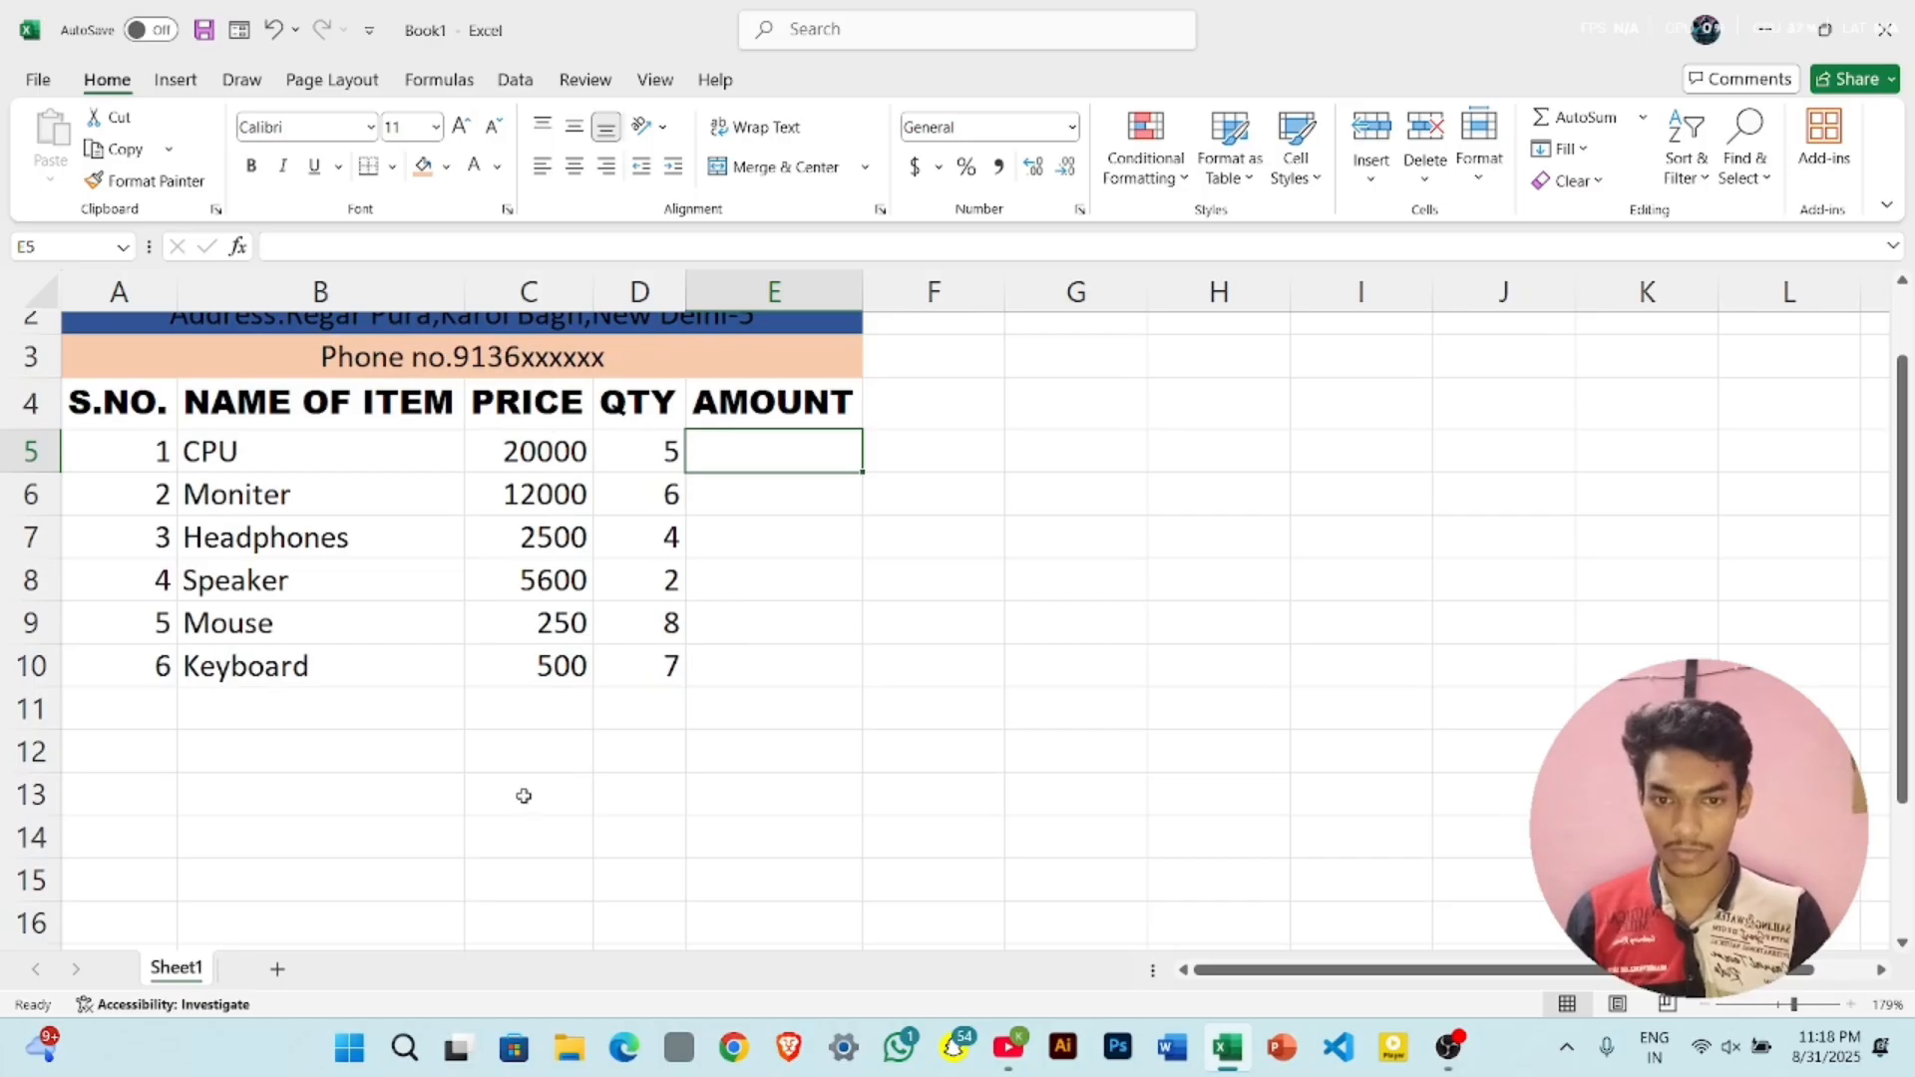
click(518, 738)
scroll(518, 717, down, 2)
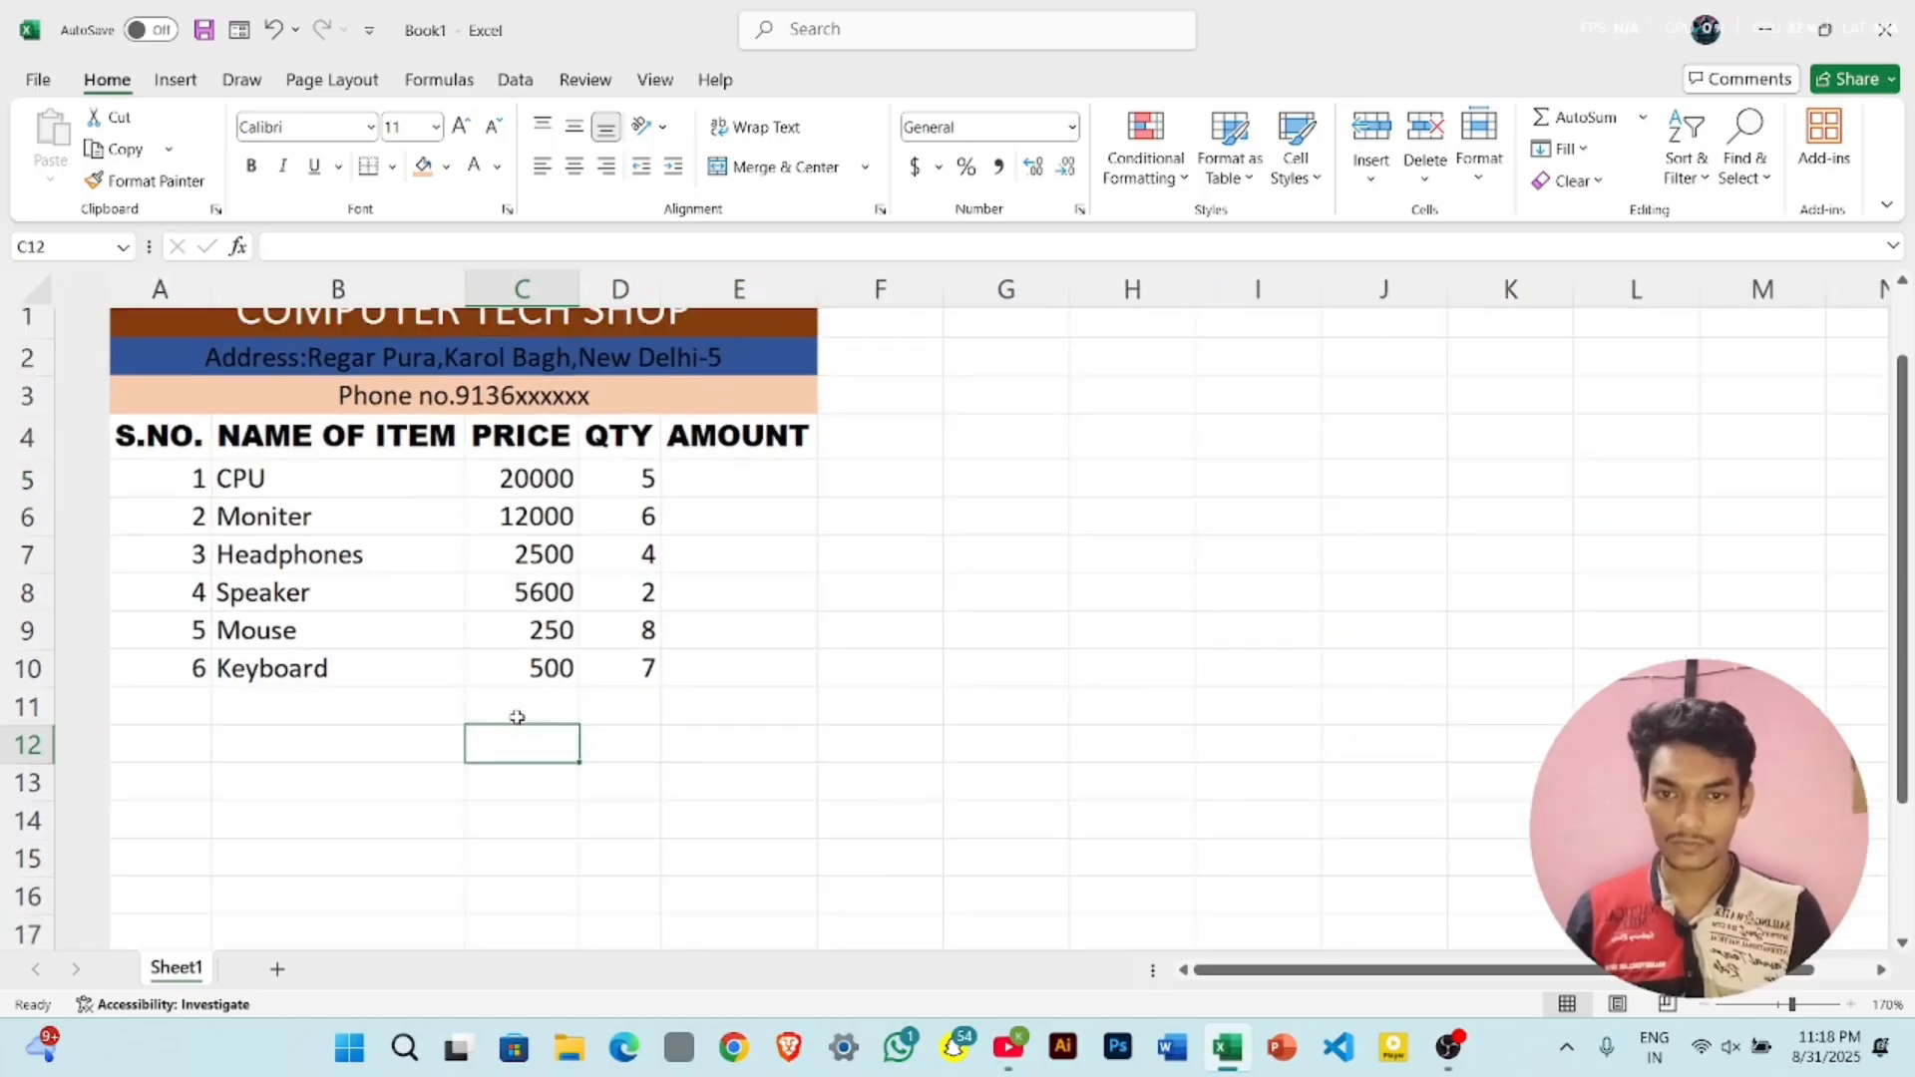
ctrl+scroll(478, 725, up, 3)
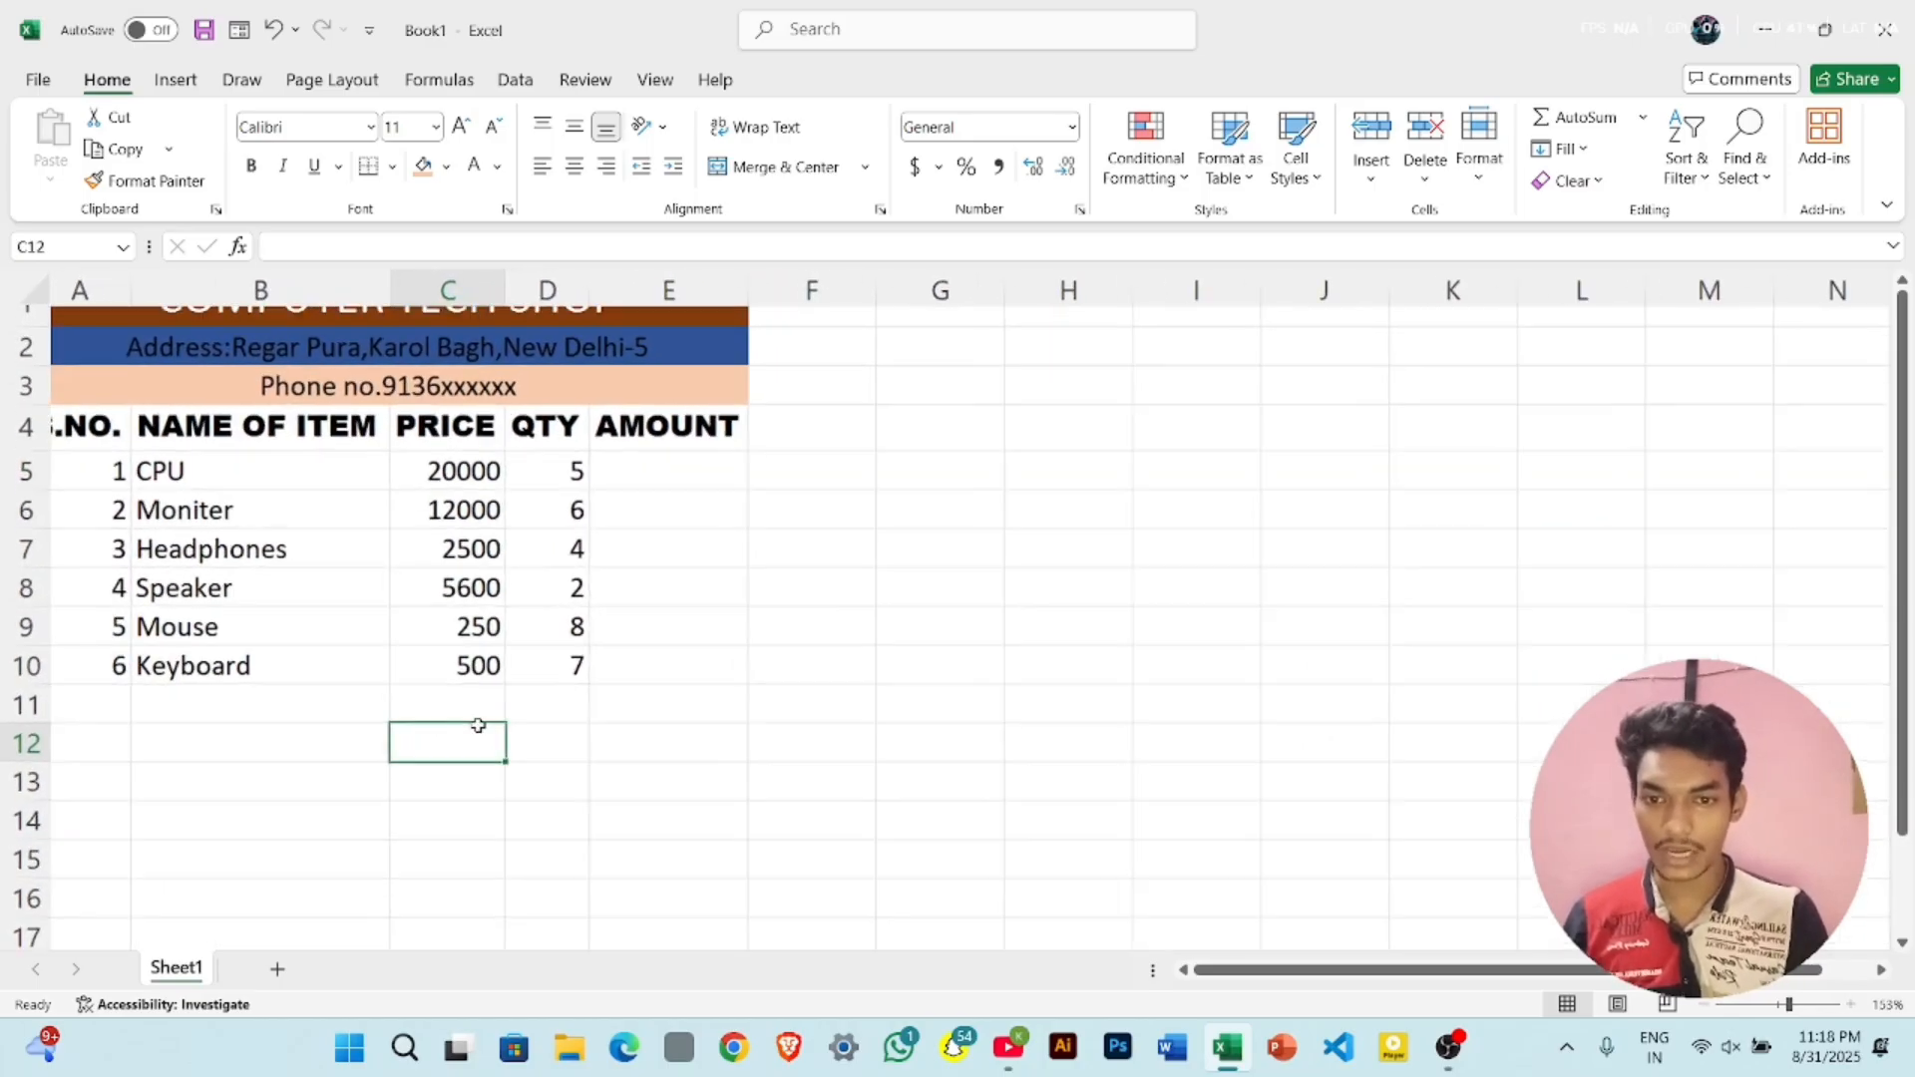
click(490, 725)
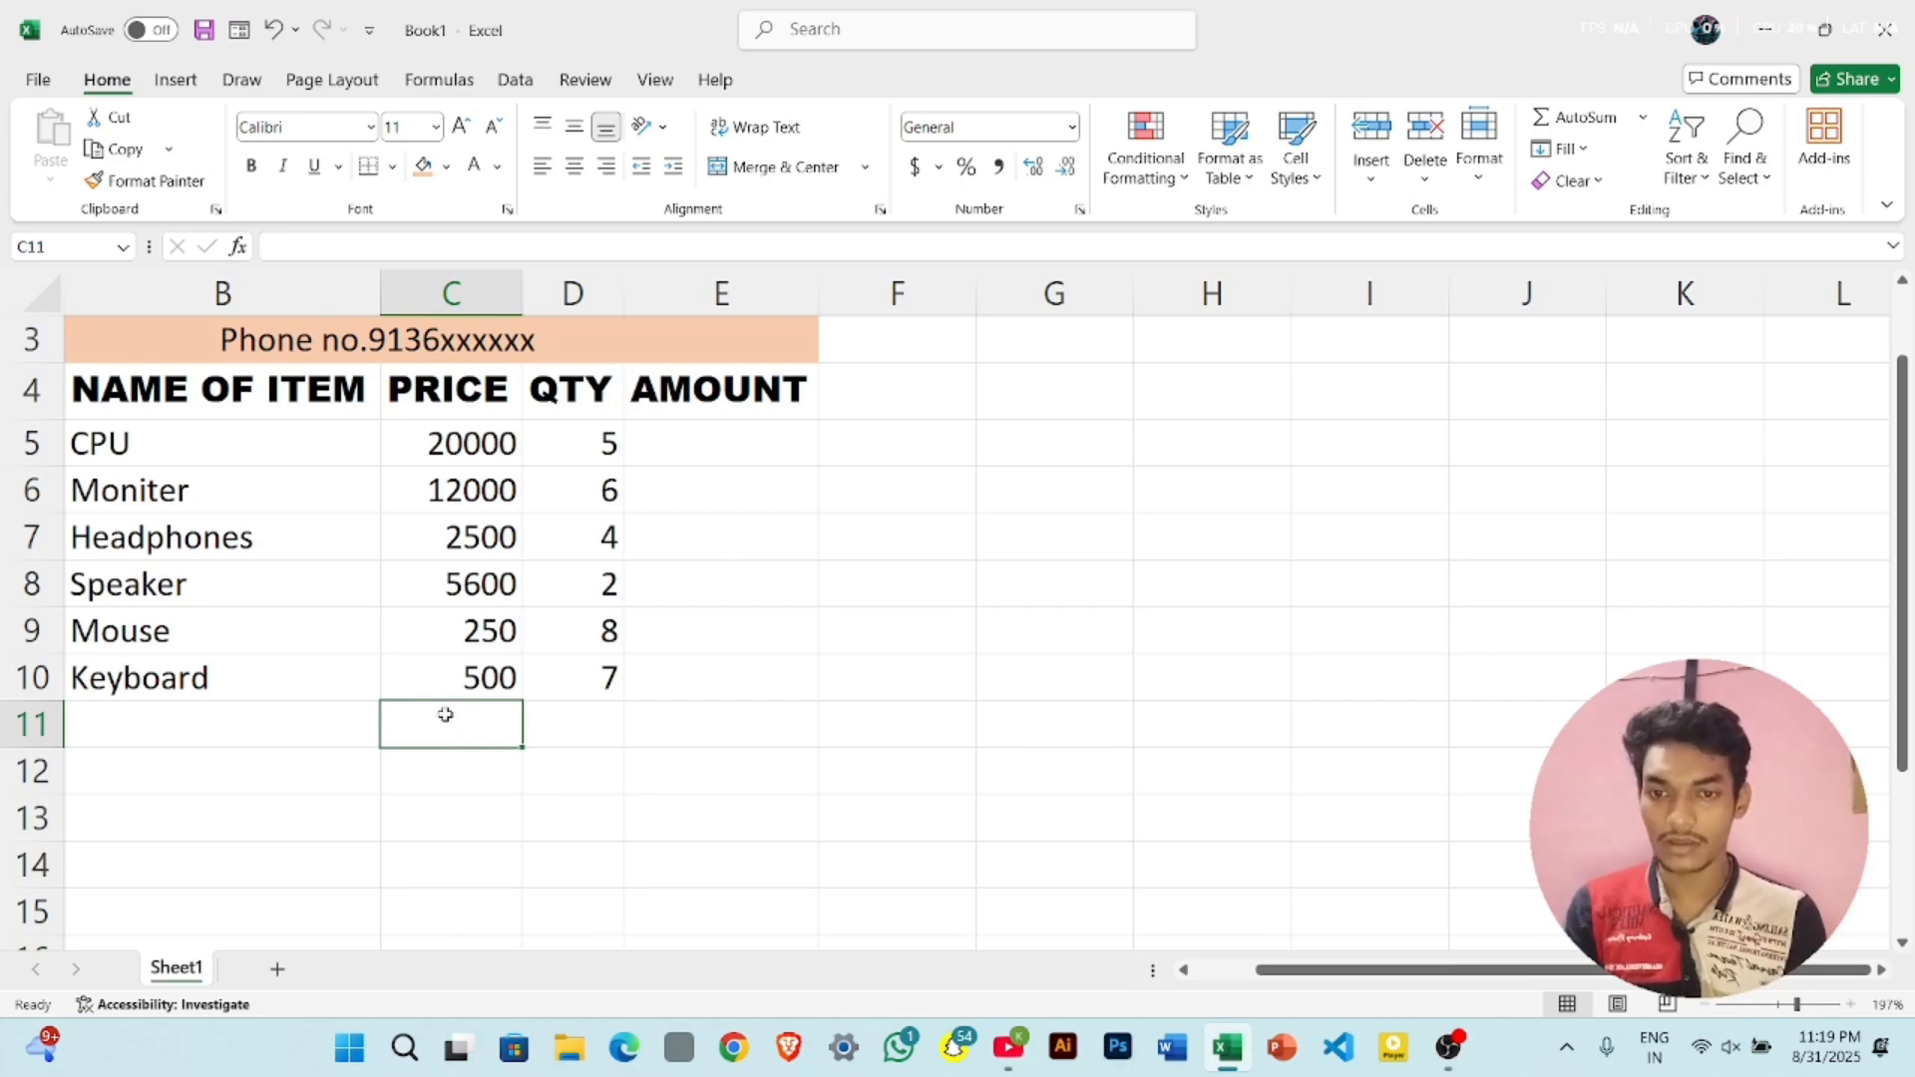
scroll(446, 715, down, 2)
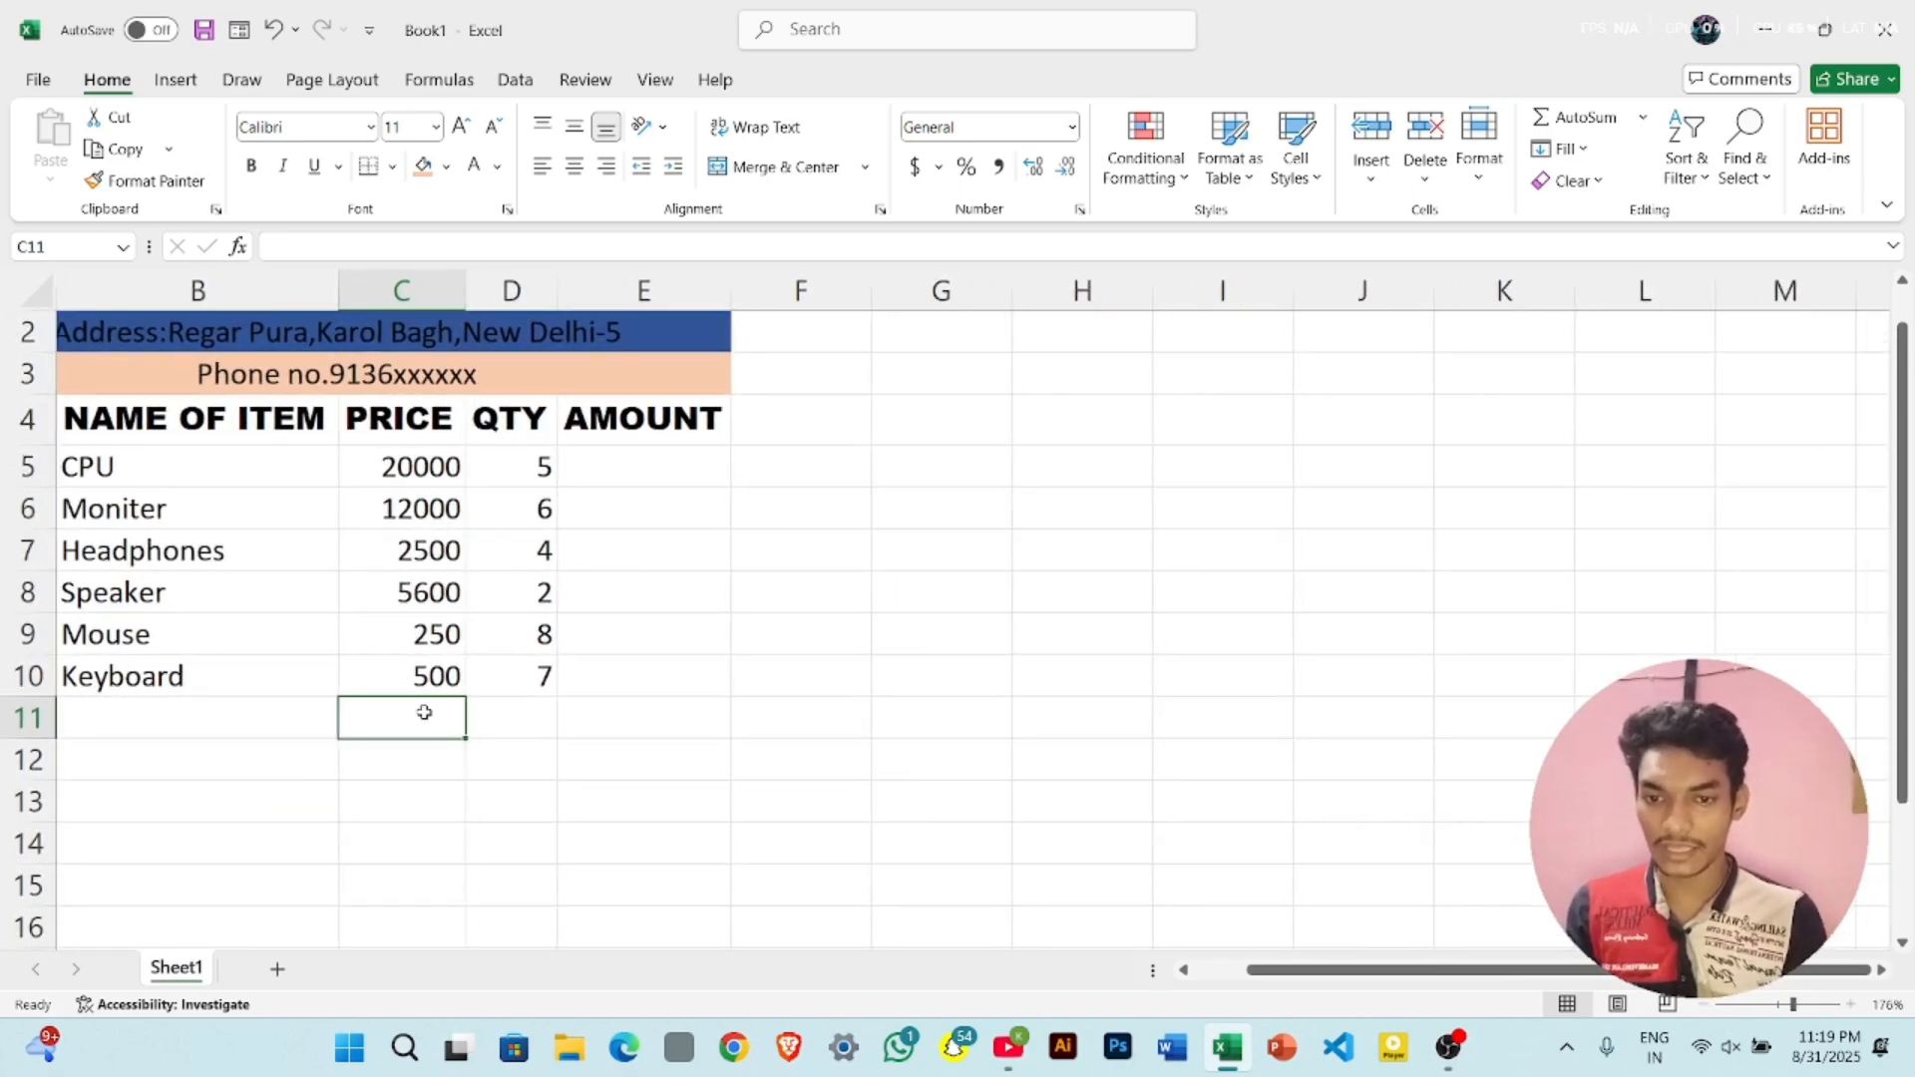
- Merge the cells of C11:D15 across, row by row, and select the merged cell in row 11
drag(396, 715, 494, 919)
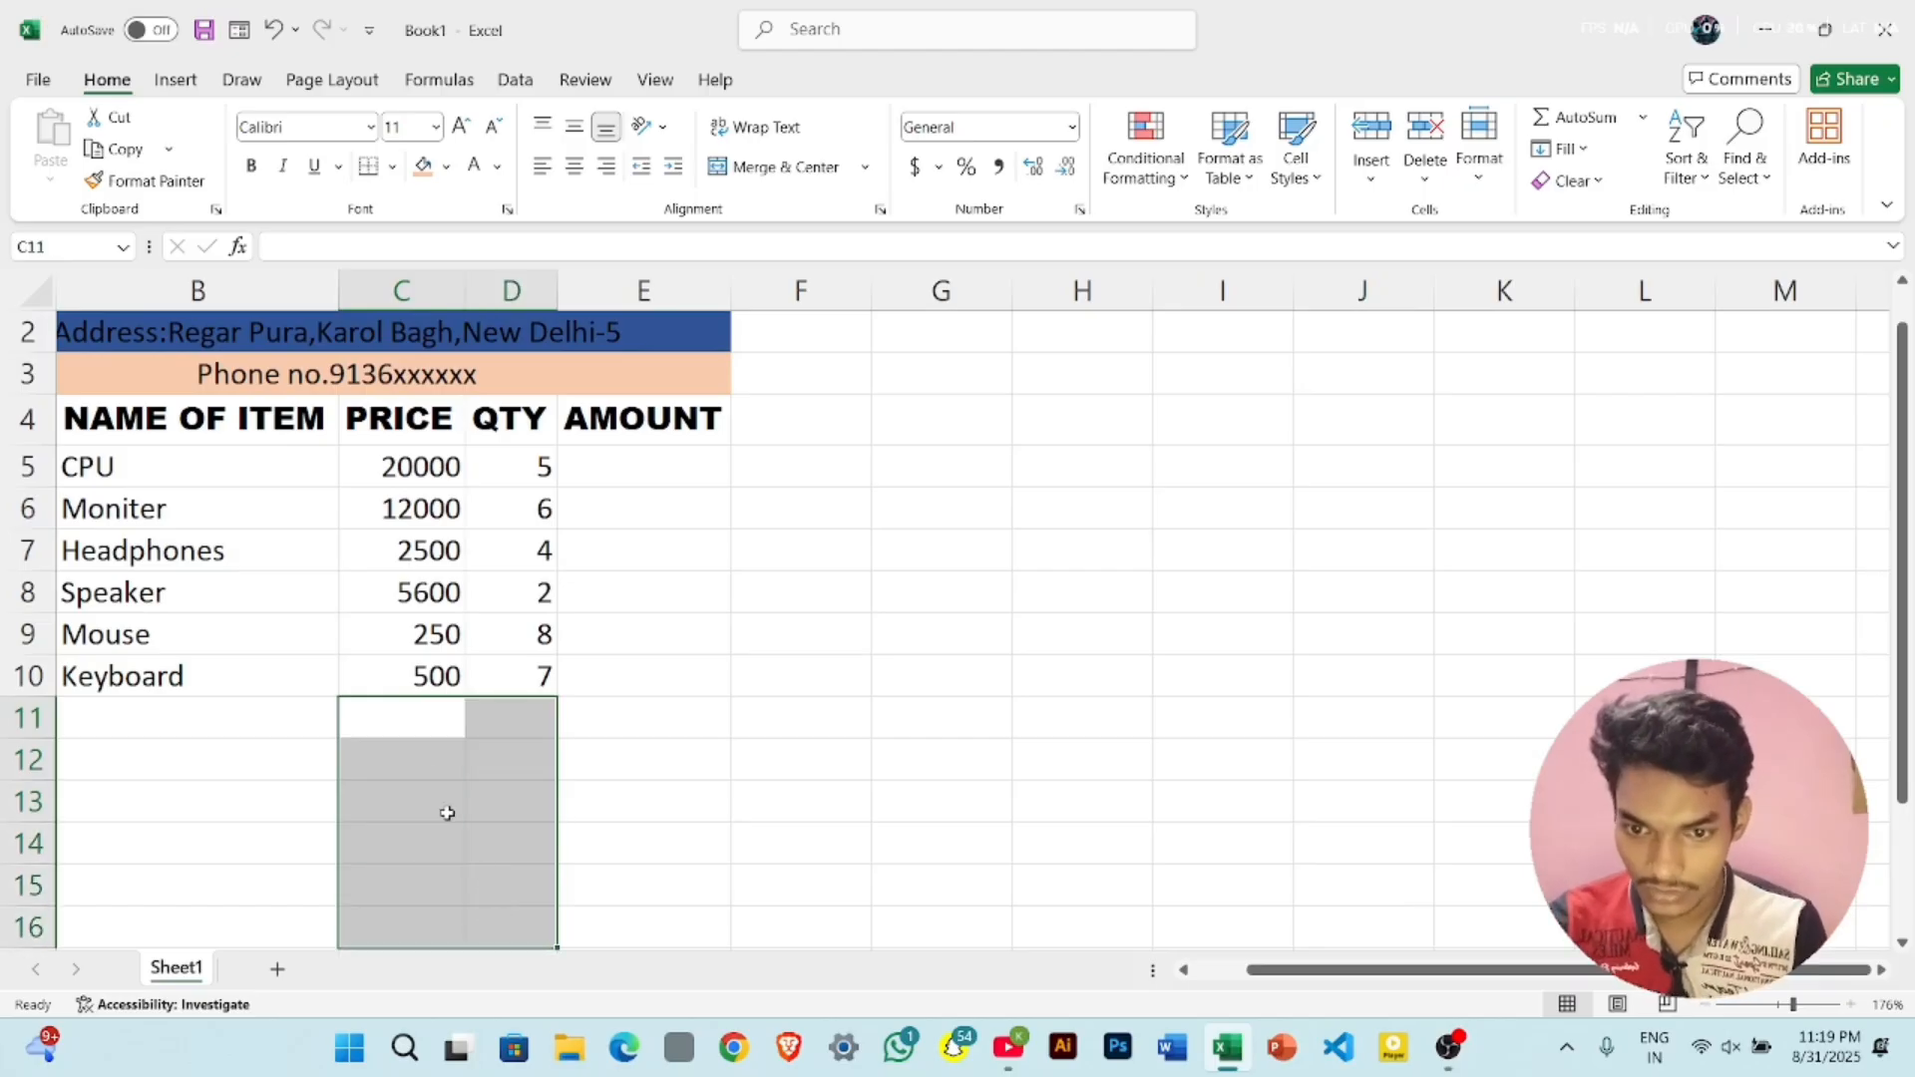
drag(406, 710, 499, 885)
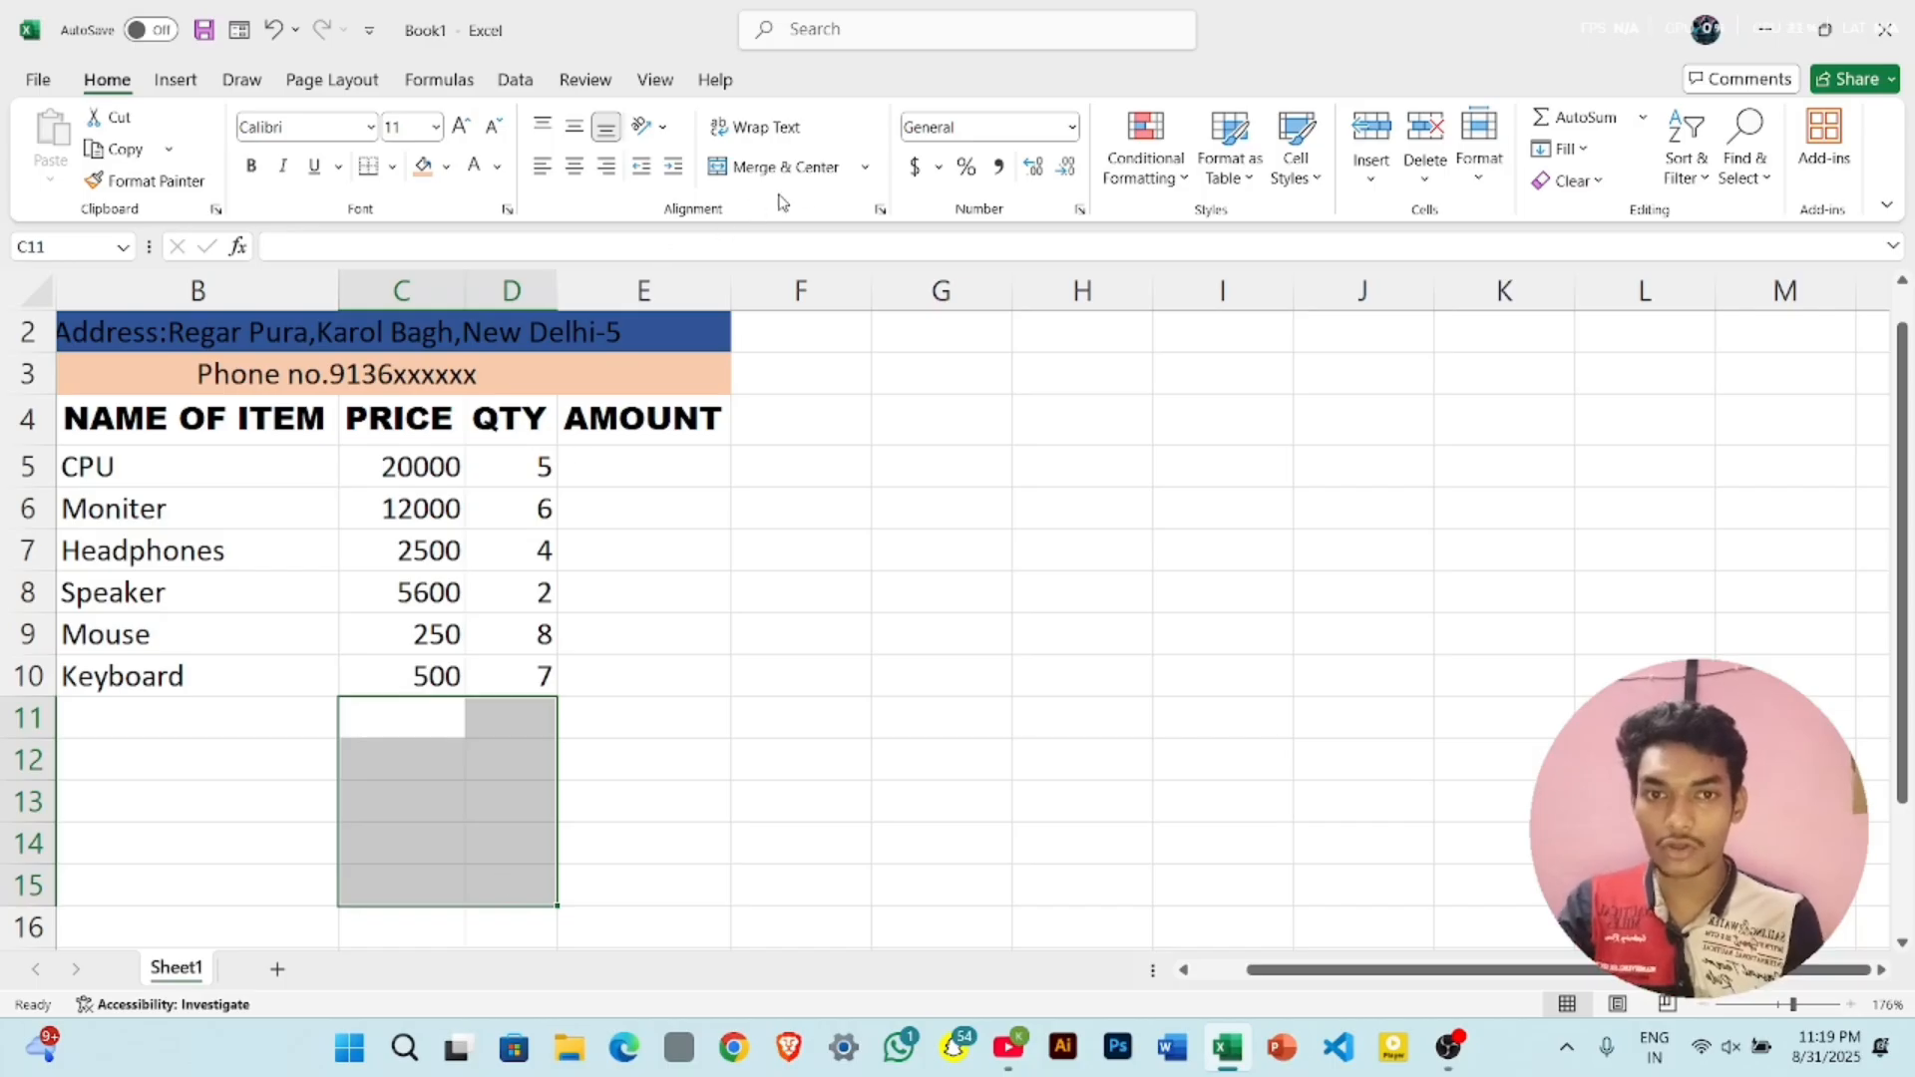
click(865, 166)
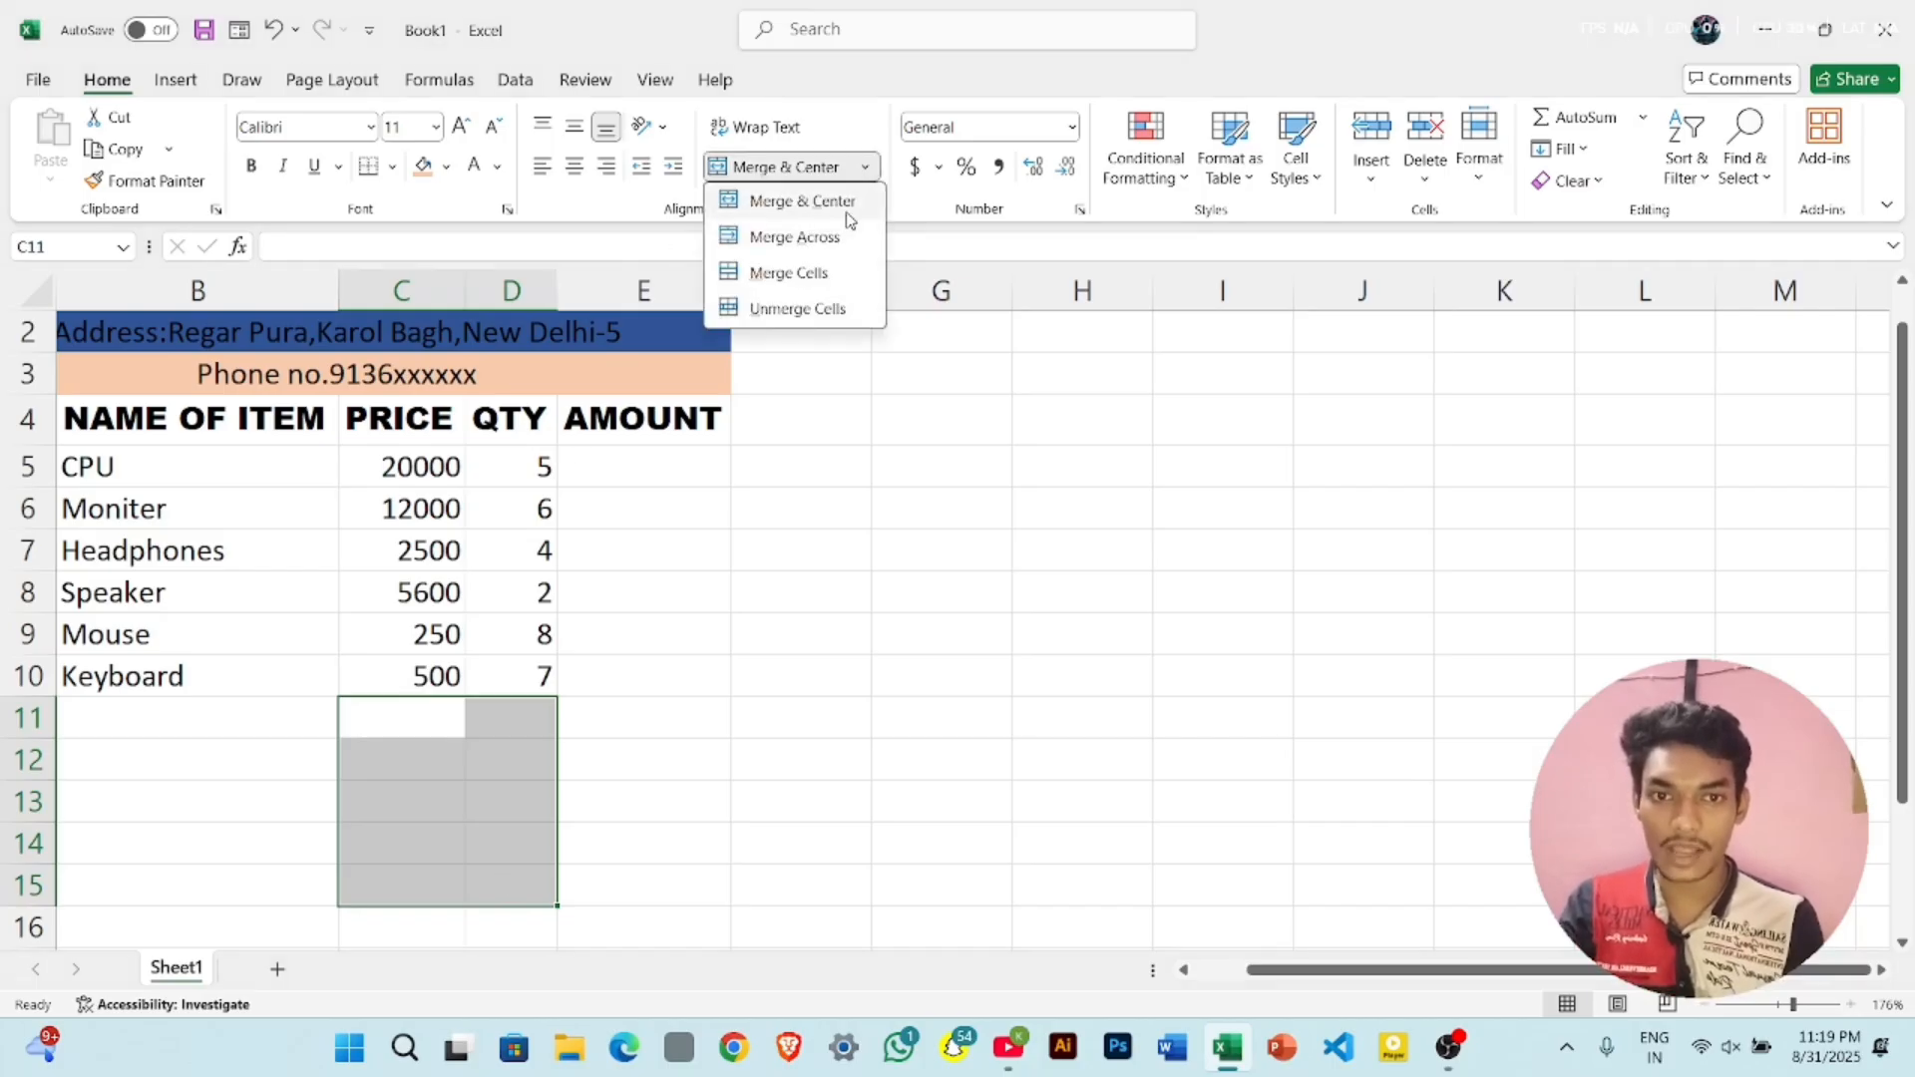
click(817, 241)
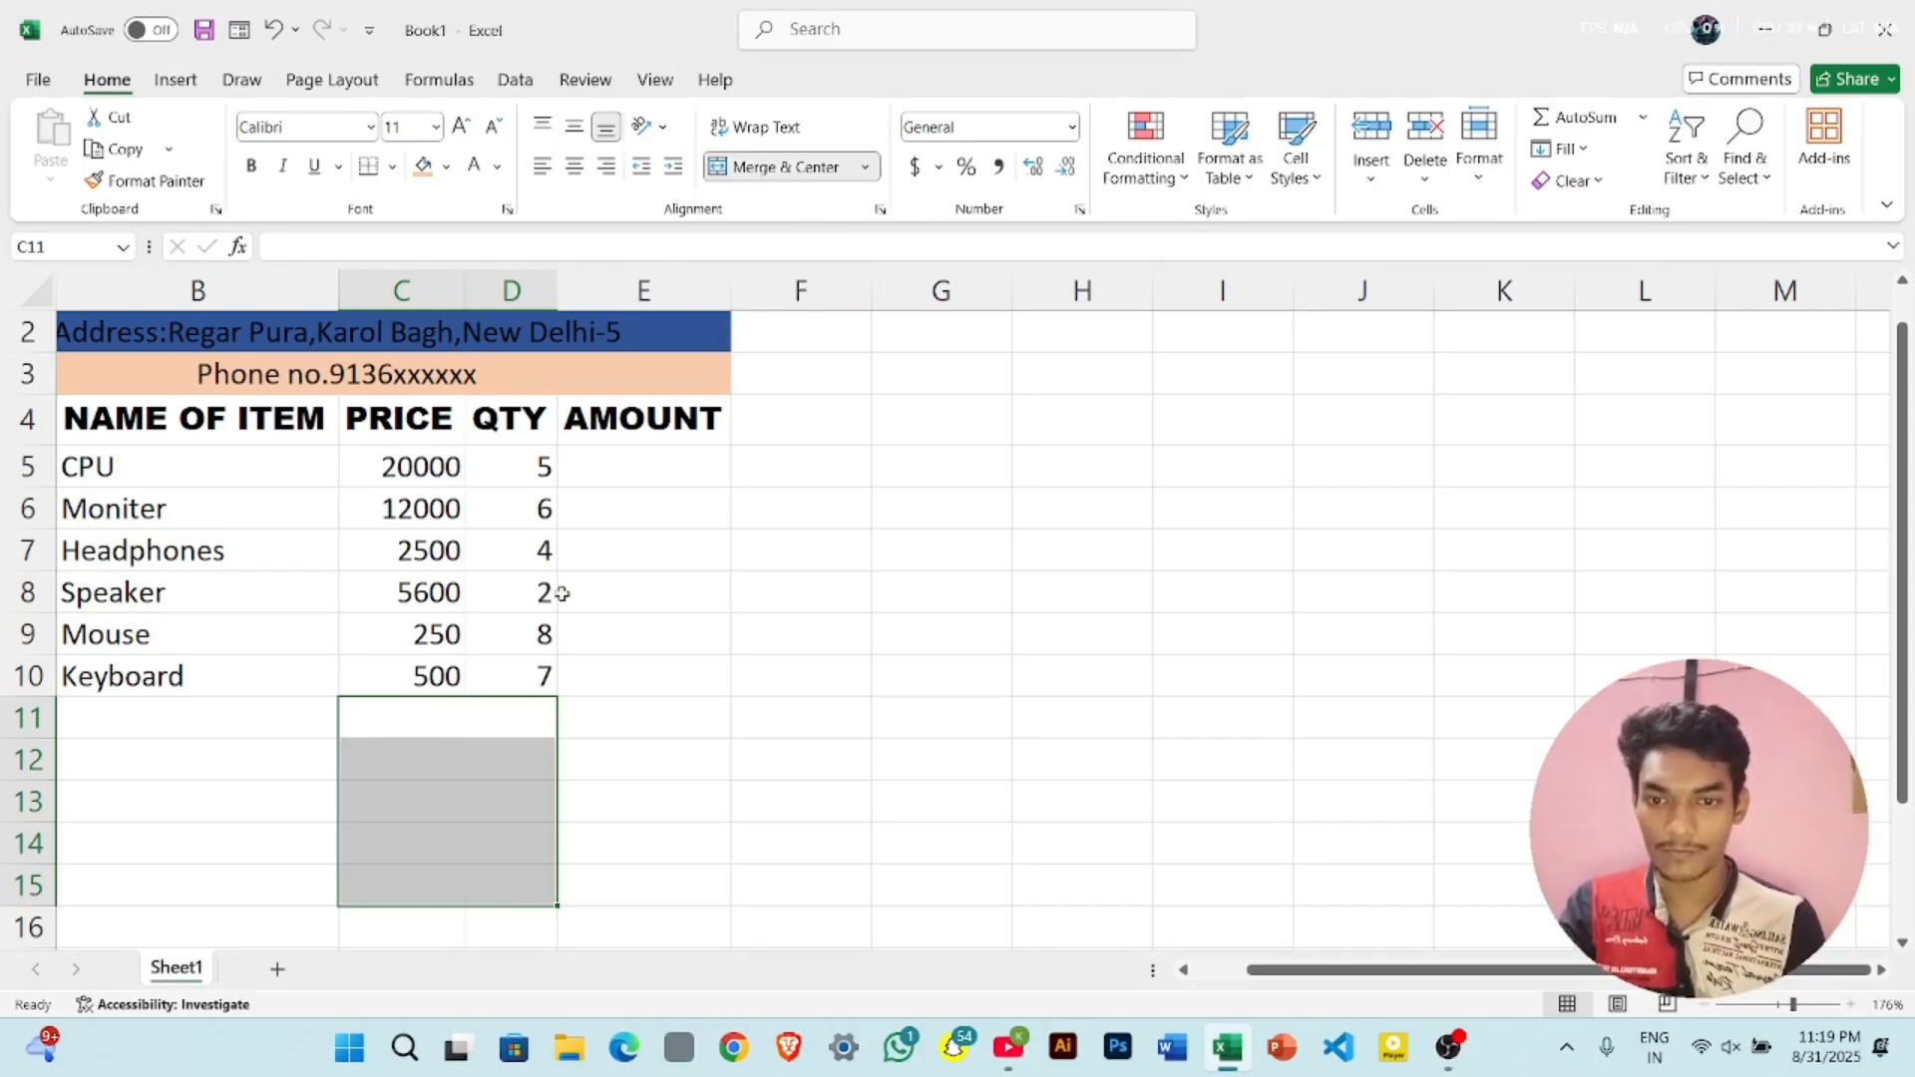
click(494, 720)
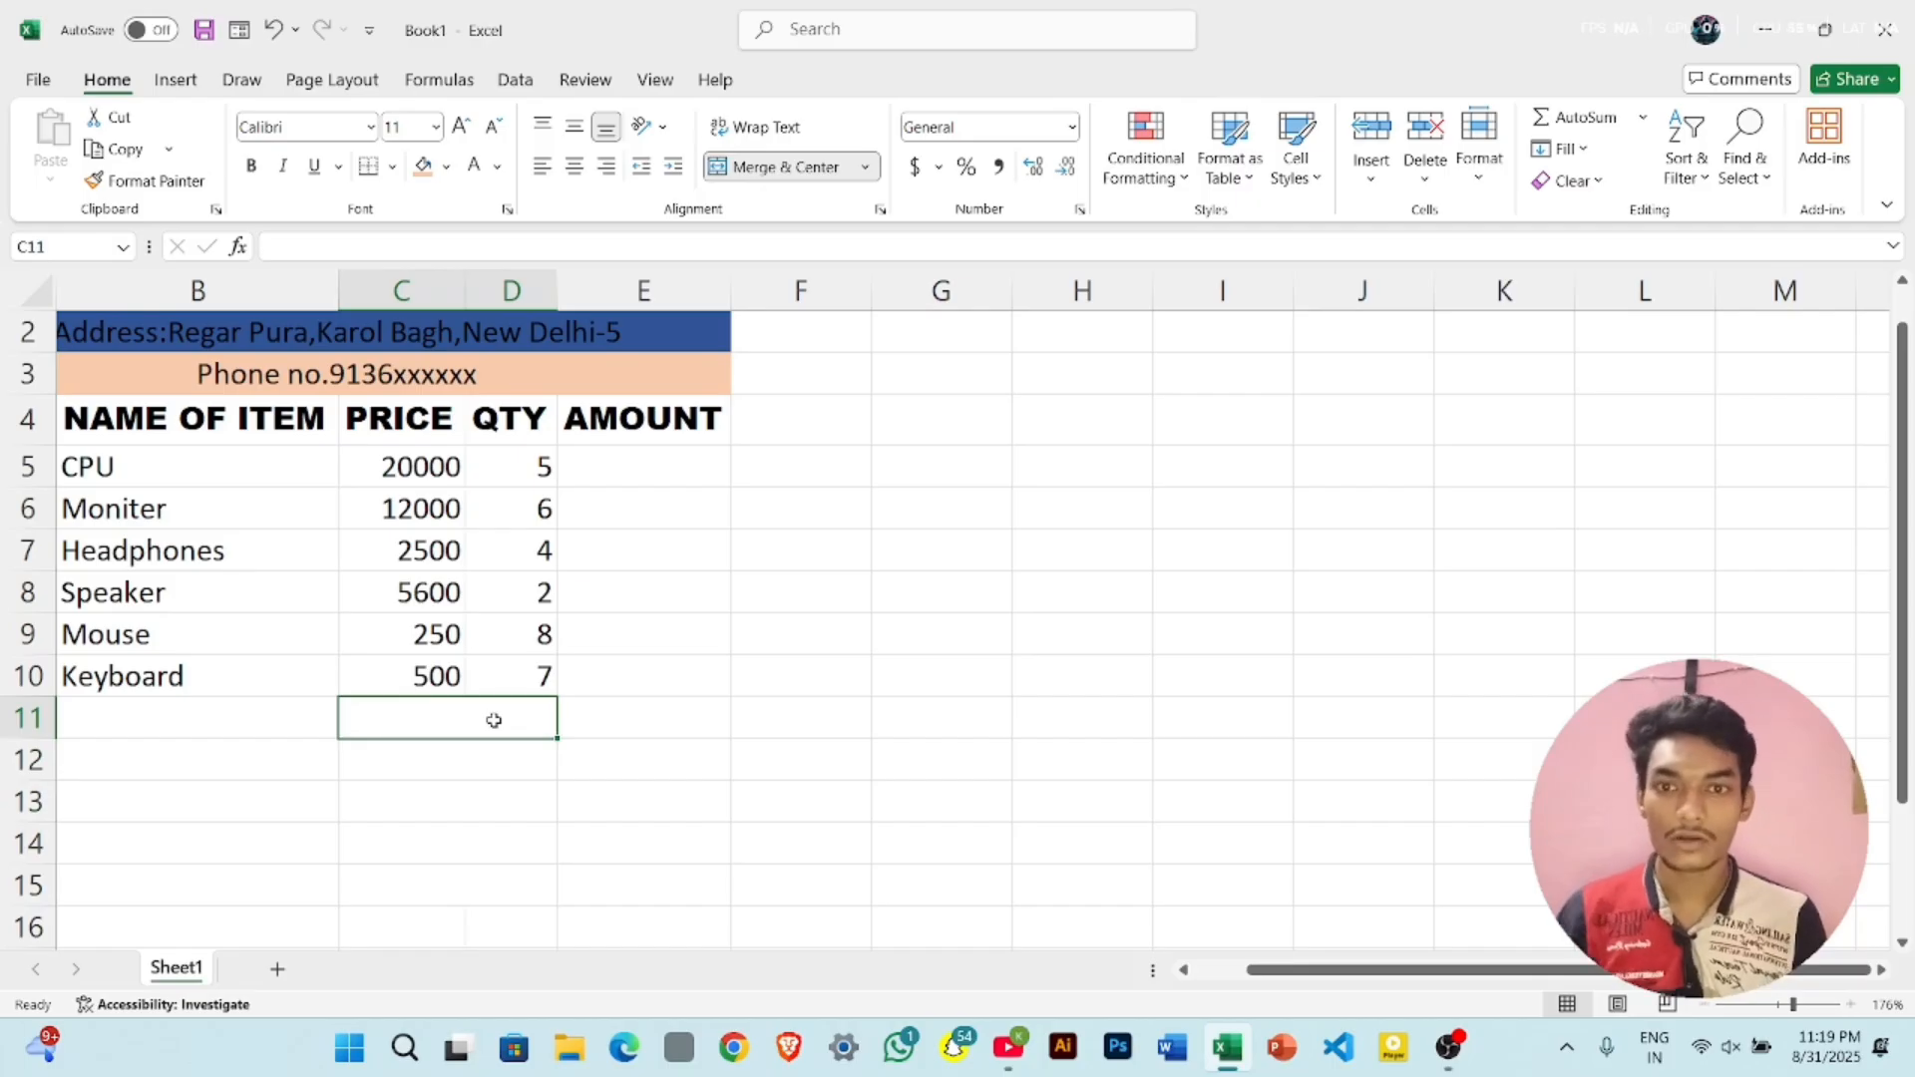
text(total)
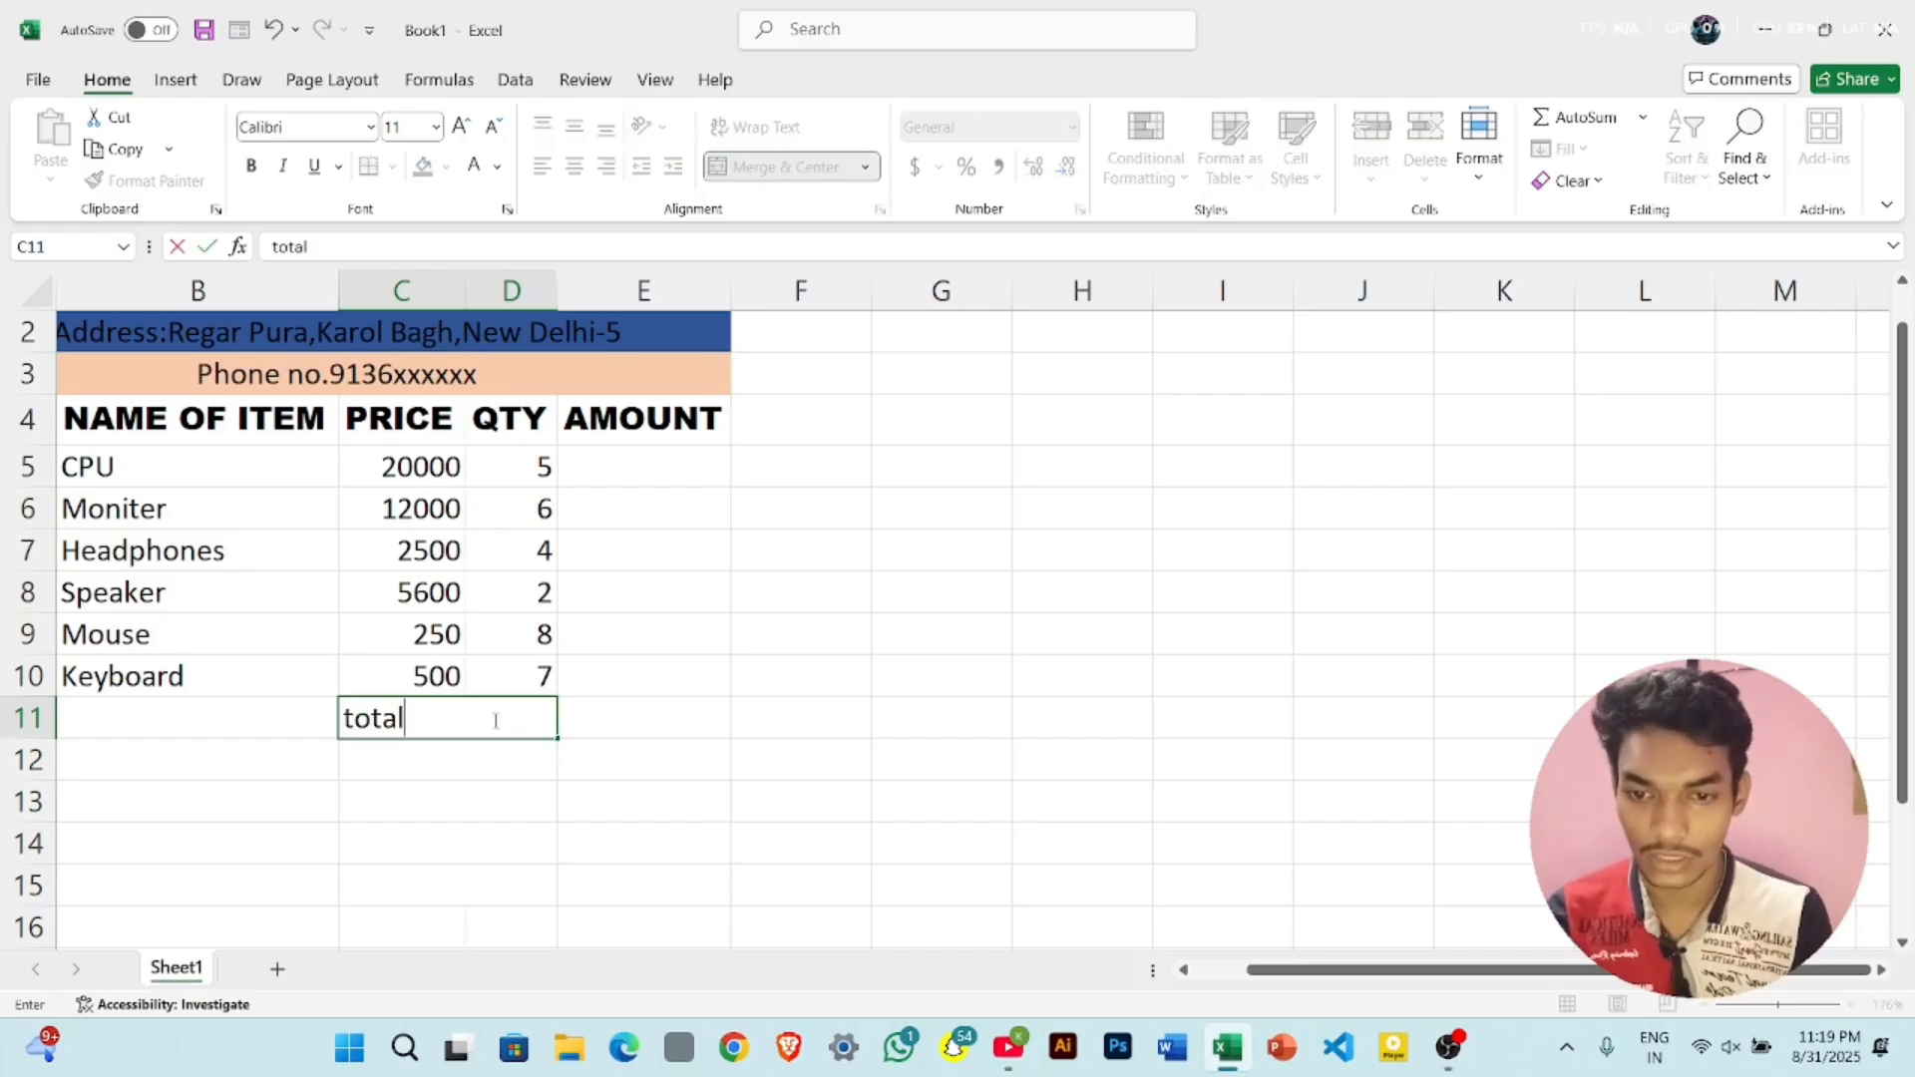
key(BackSpace)
key(BackSpace)
key(BackSpace)
key(BackSpace)
key(BackSpace)
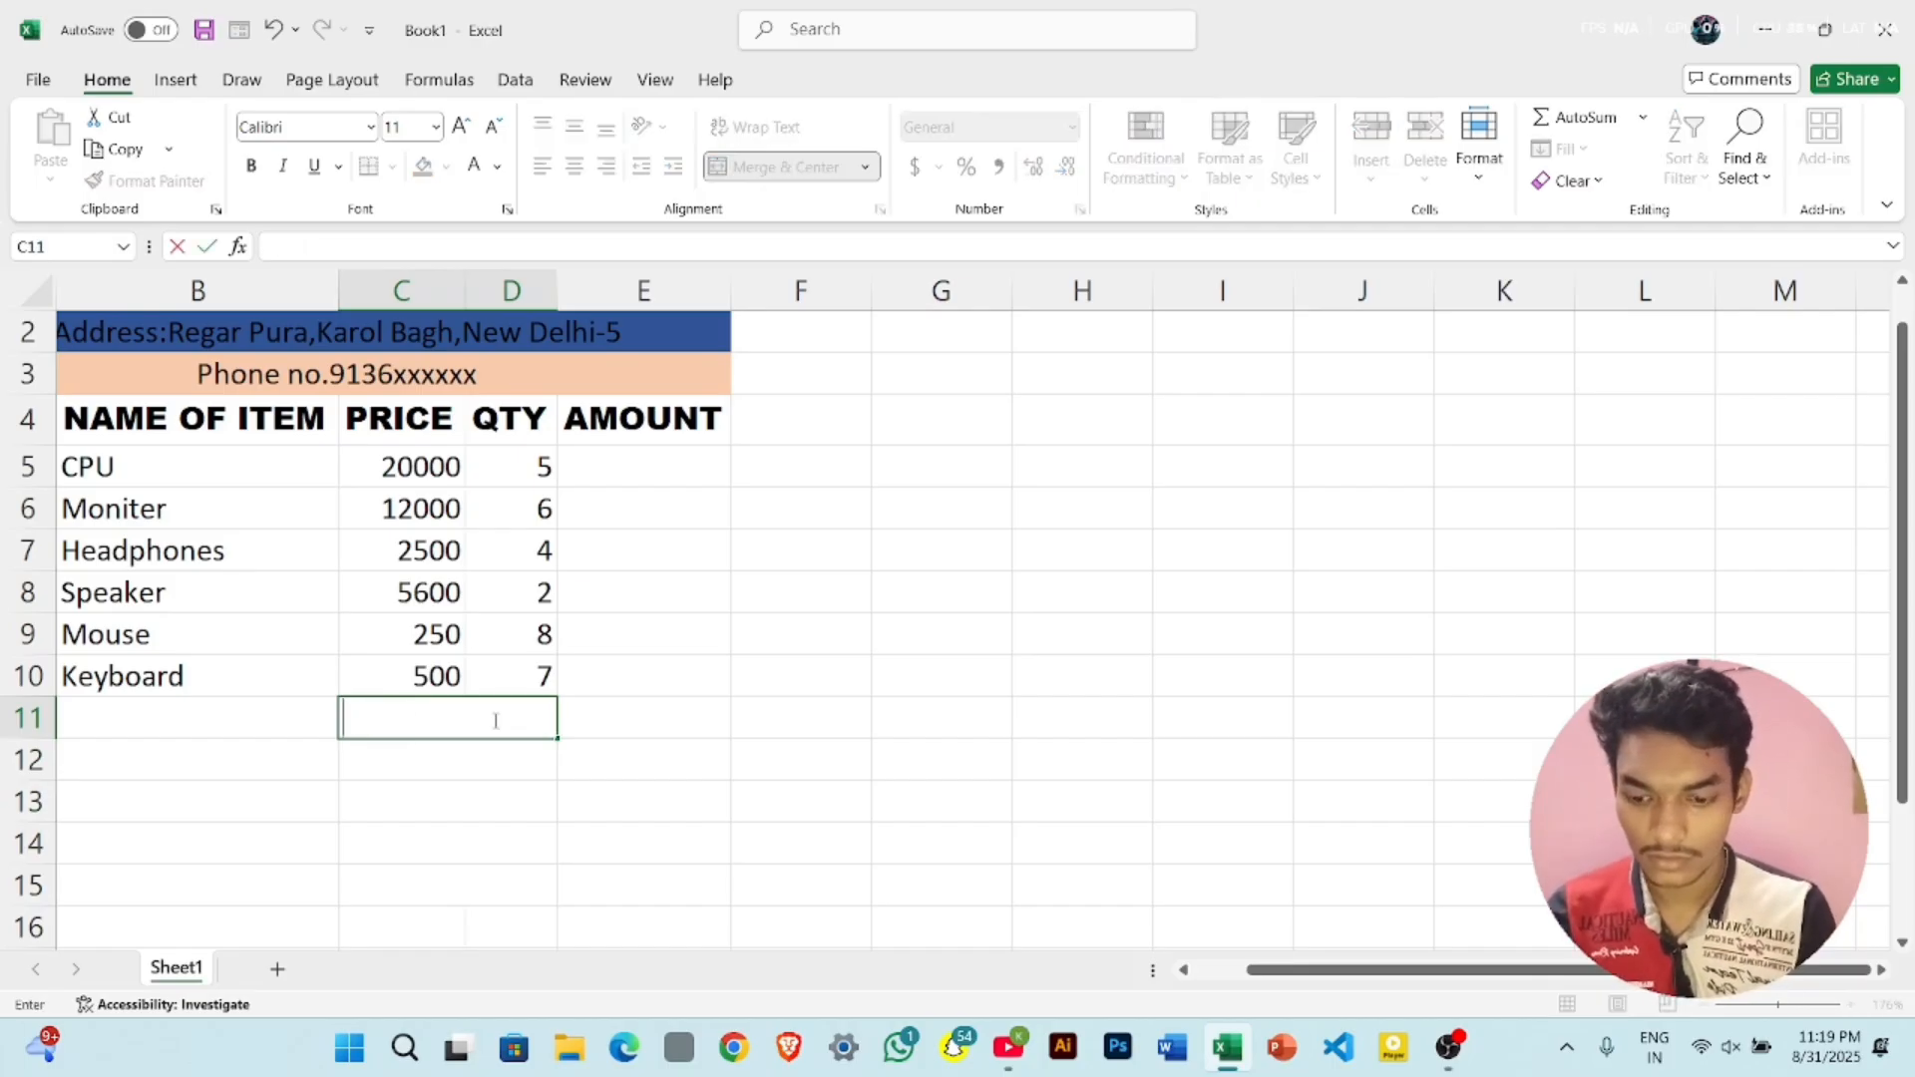
text(toal)
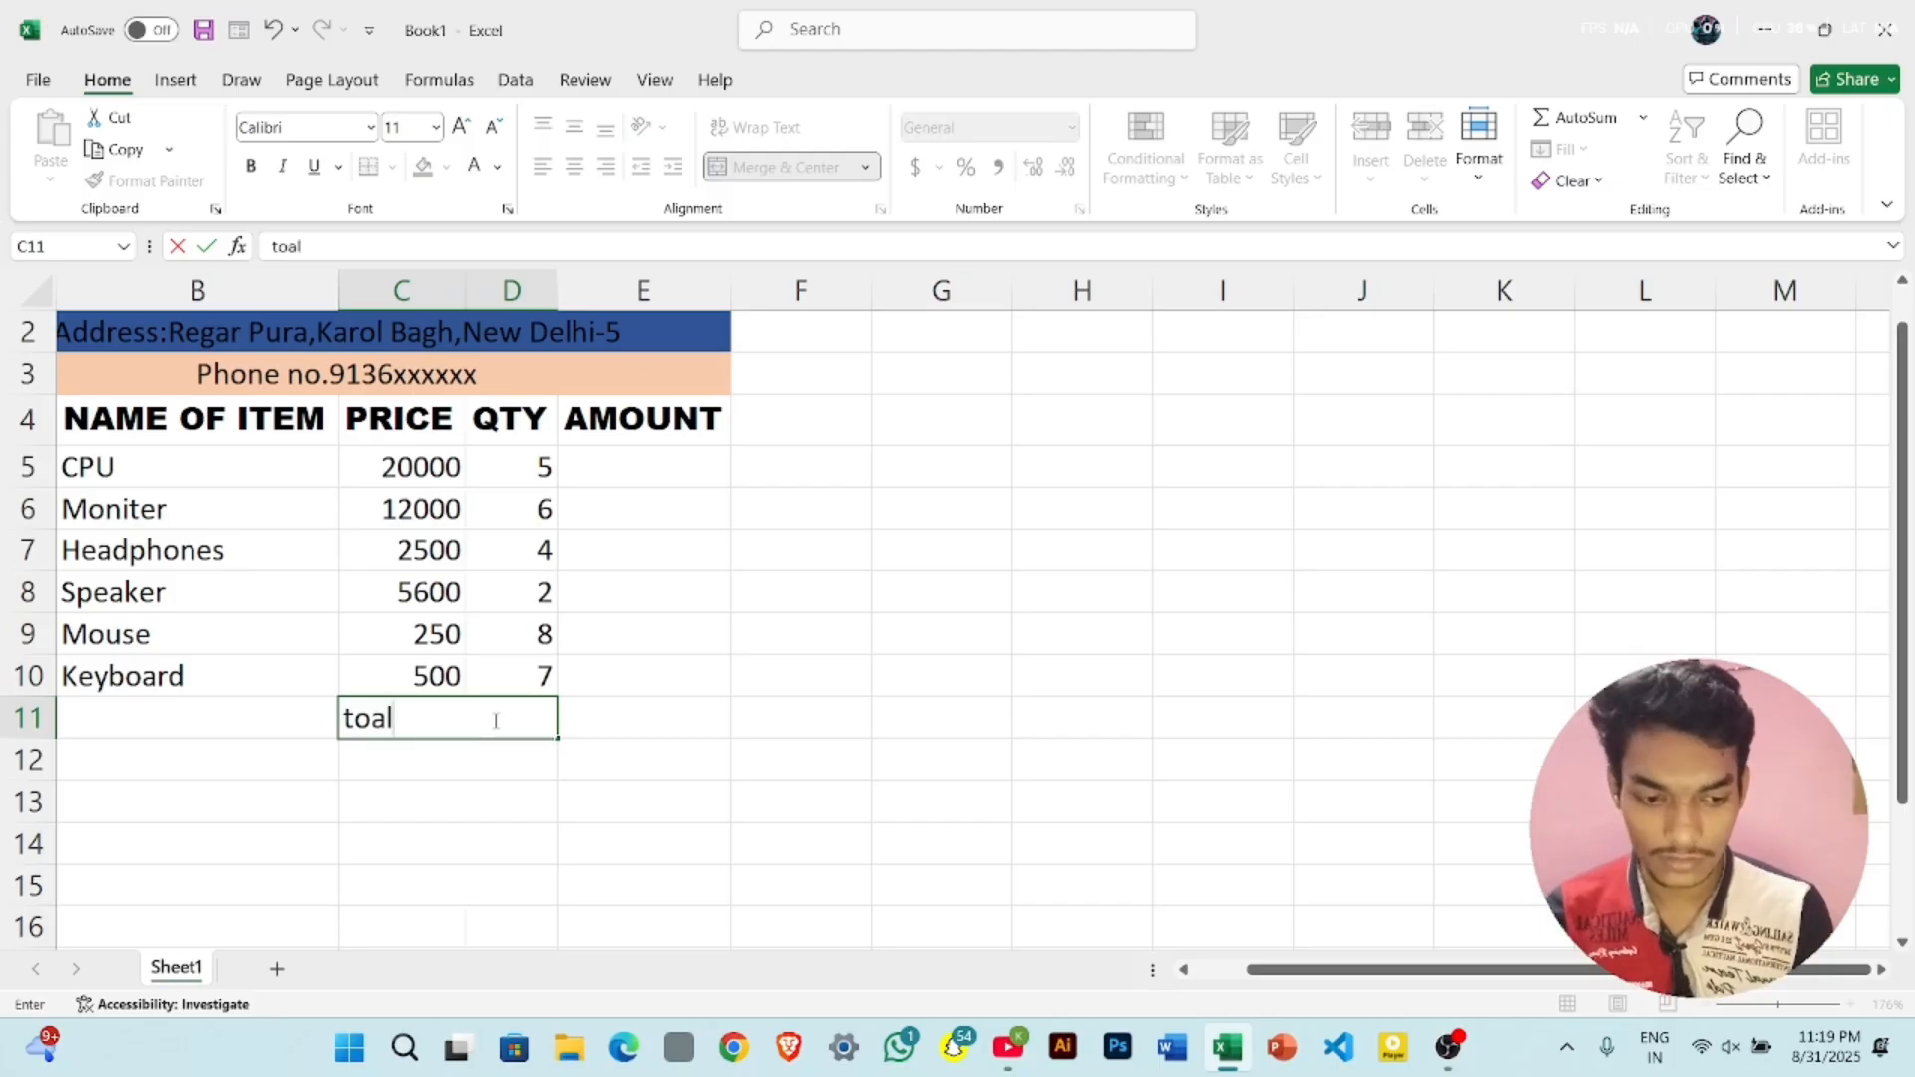
key(BackSpace)
key(BackSpace)
key(BackSpace)
key(BackSpace)
- Enter the labels Total in cell C11 and Discount 10% in cell C12
text(Total)
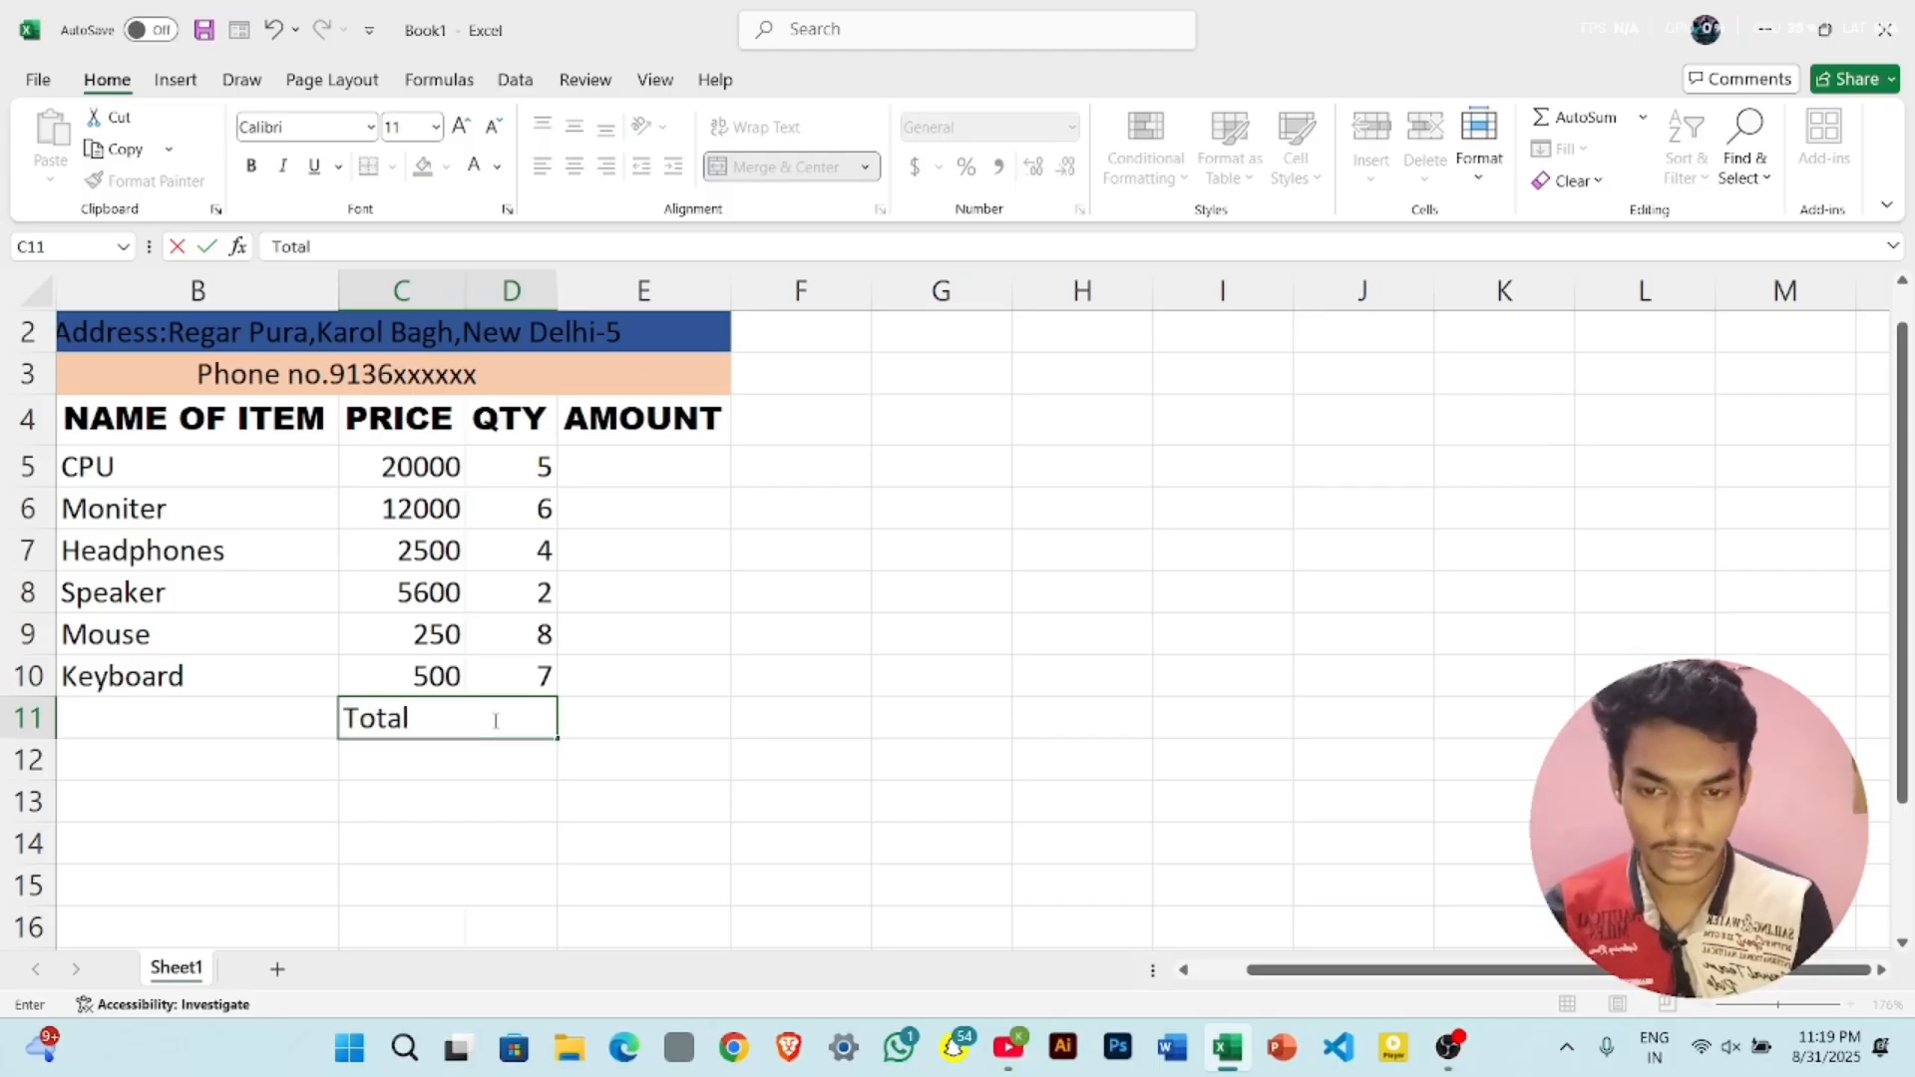
key(Return)
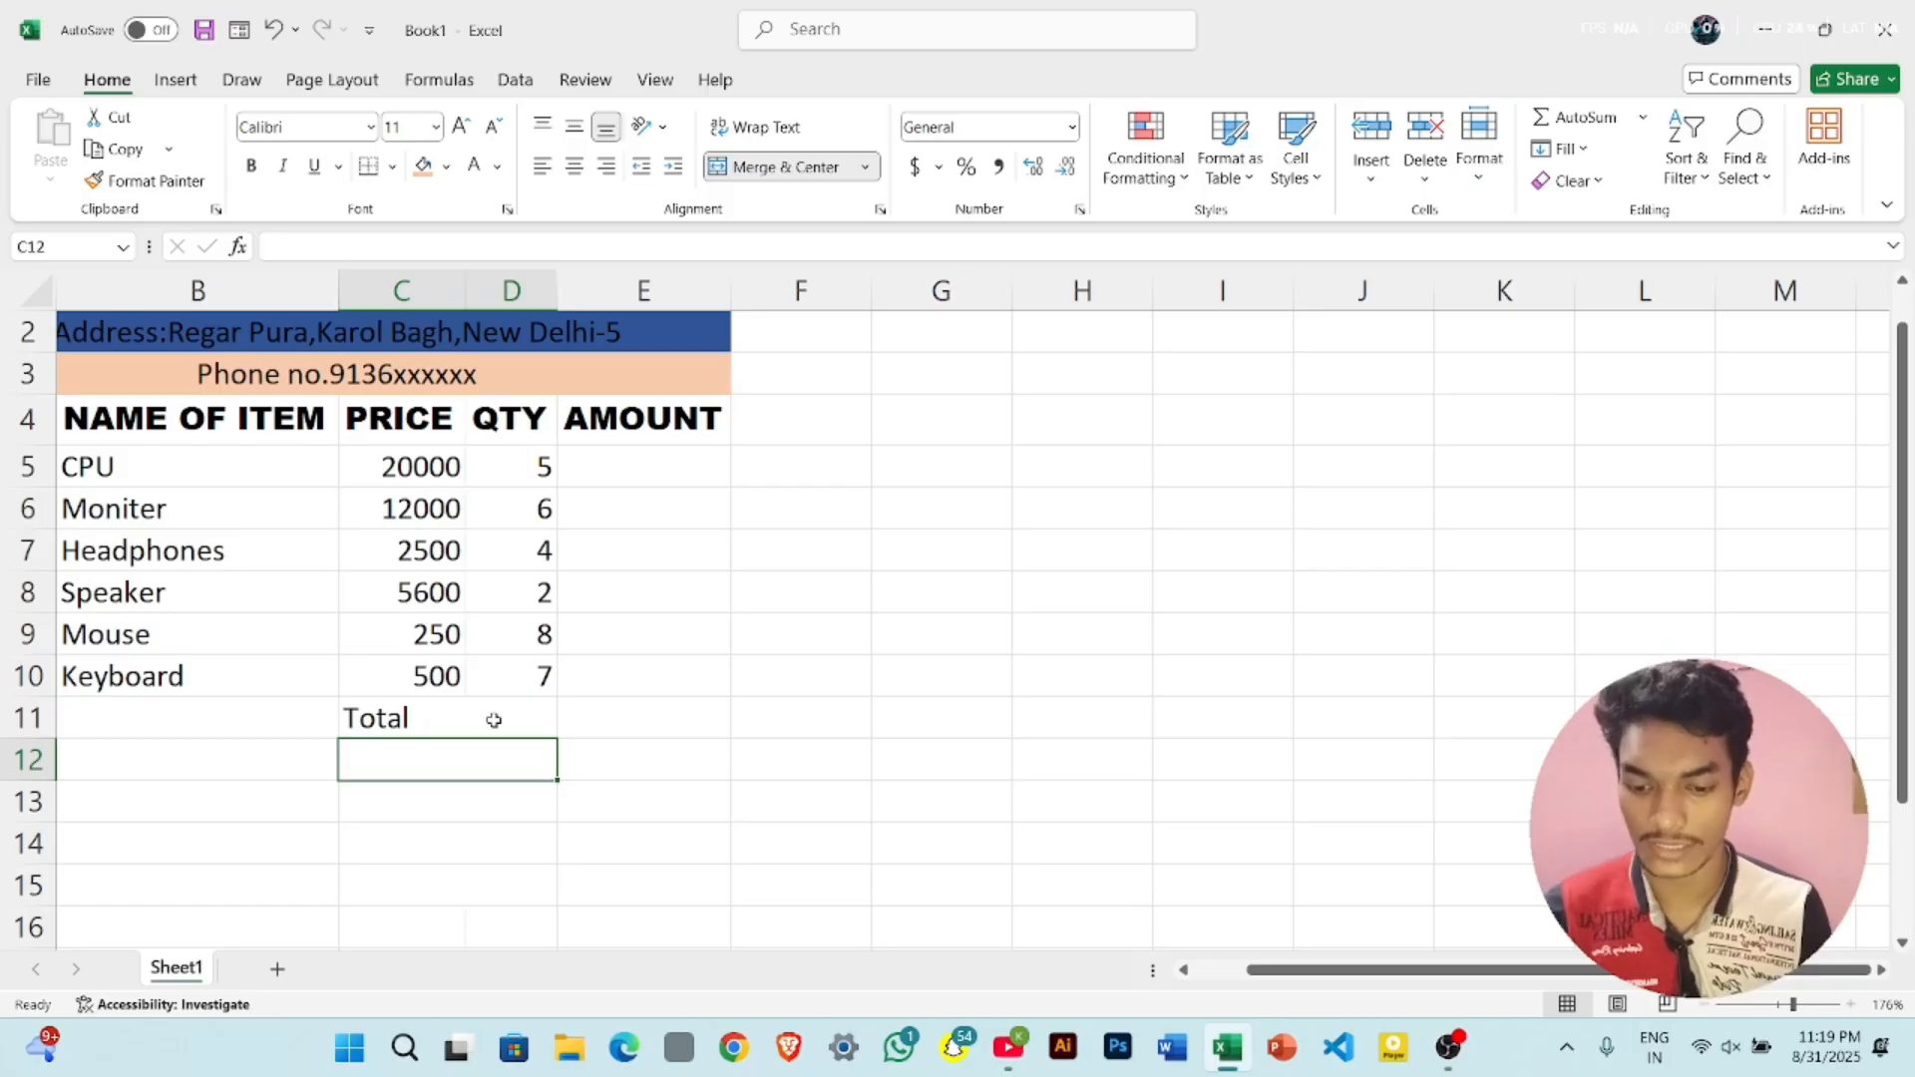
text(Dis)
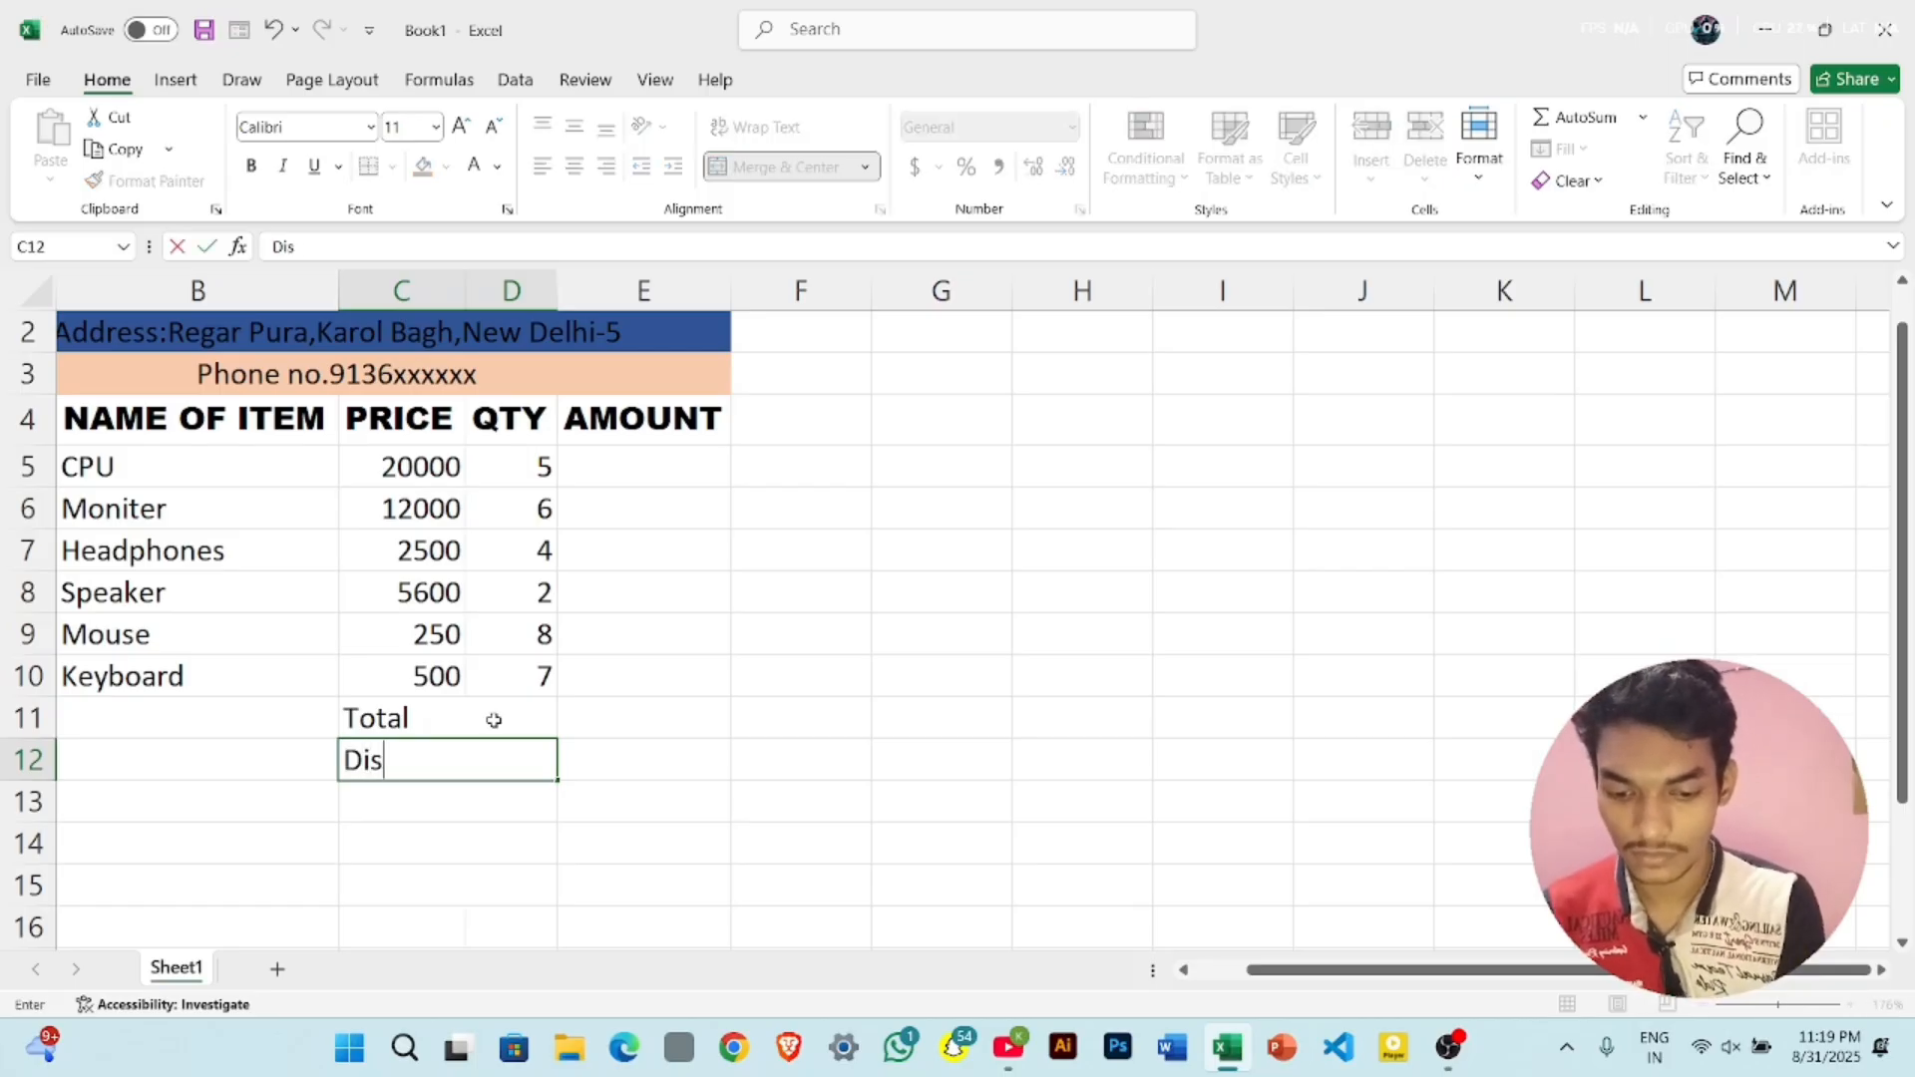
text(count)
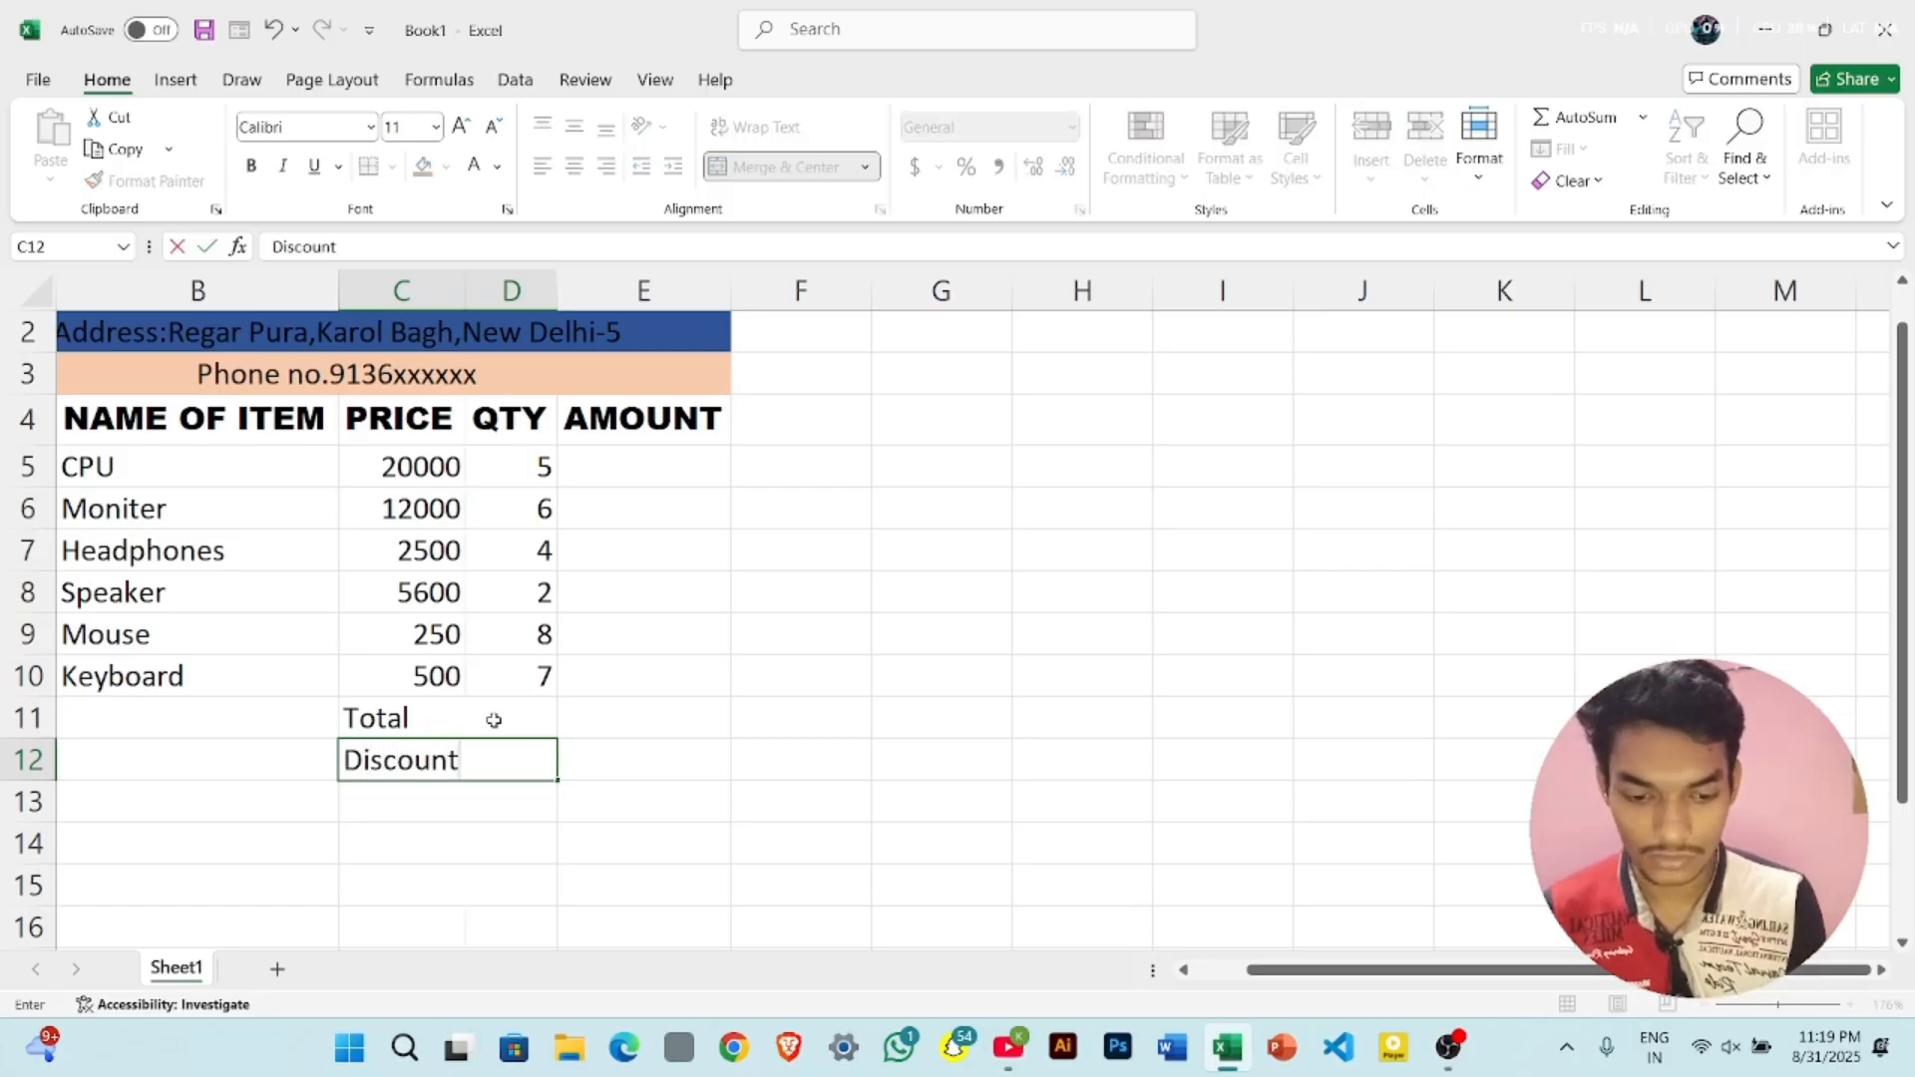
text( 10)
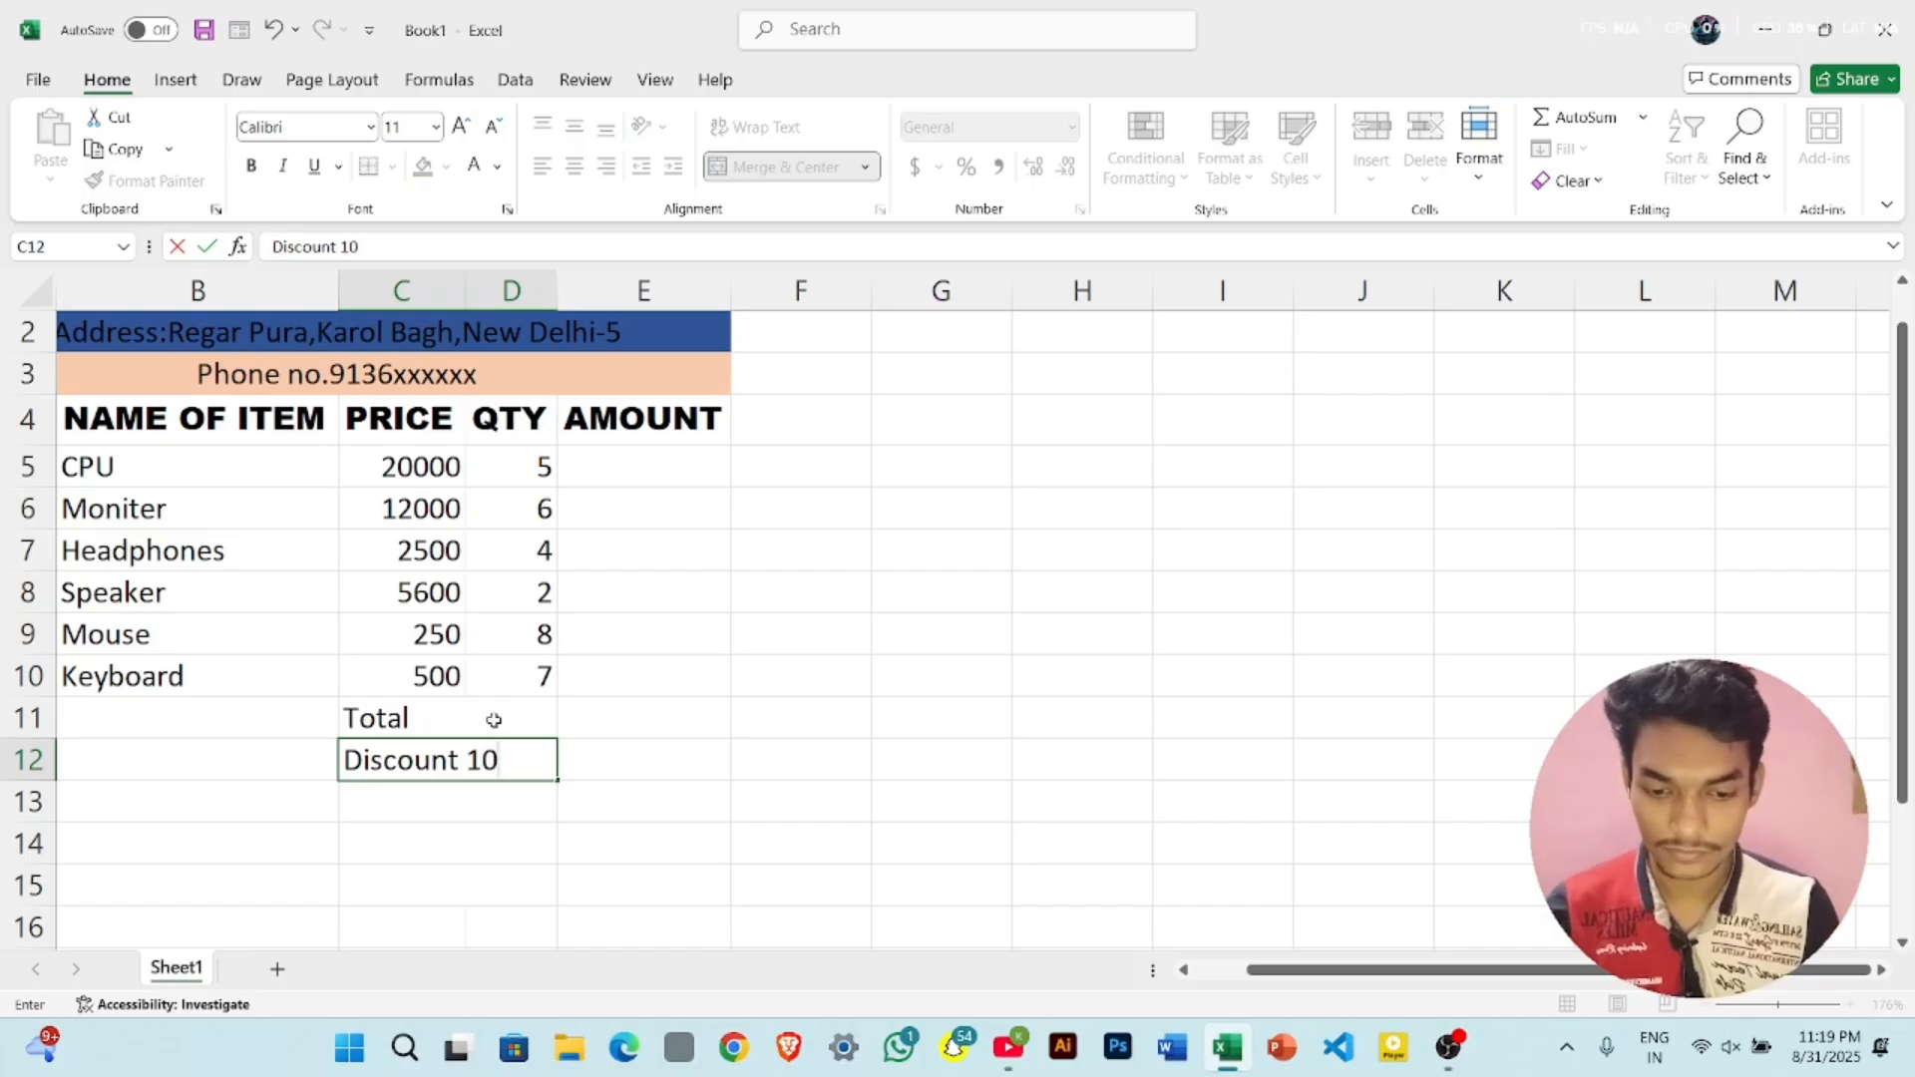
text(%)
key(Return)
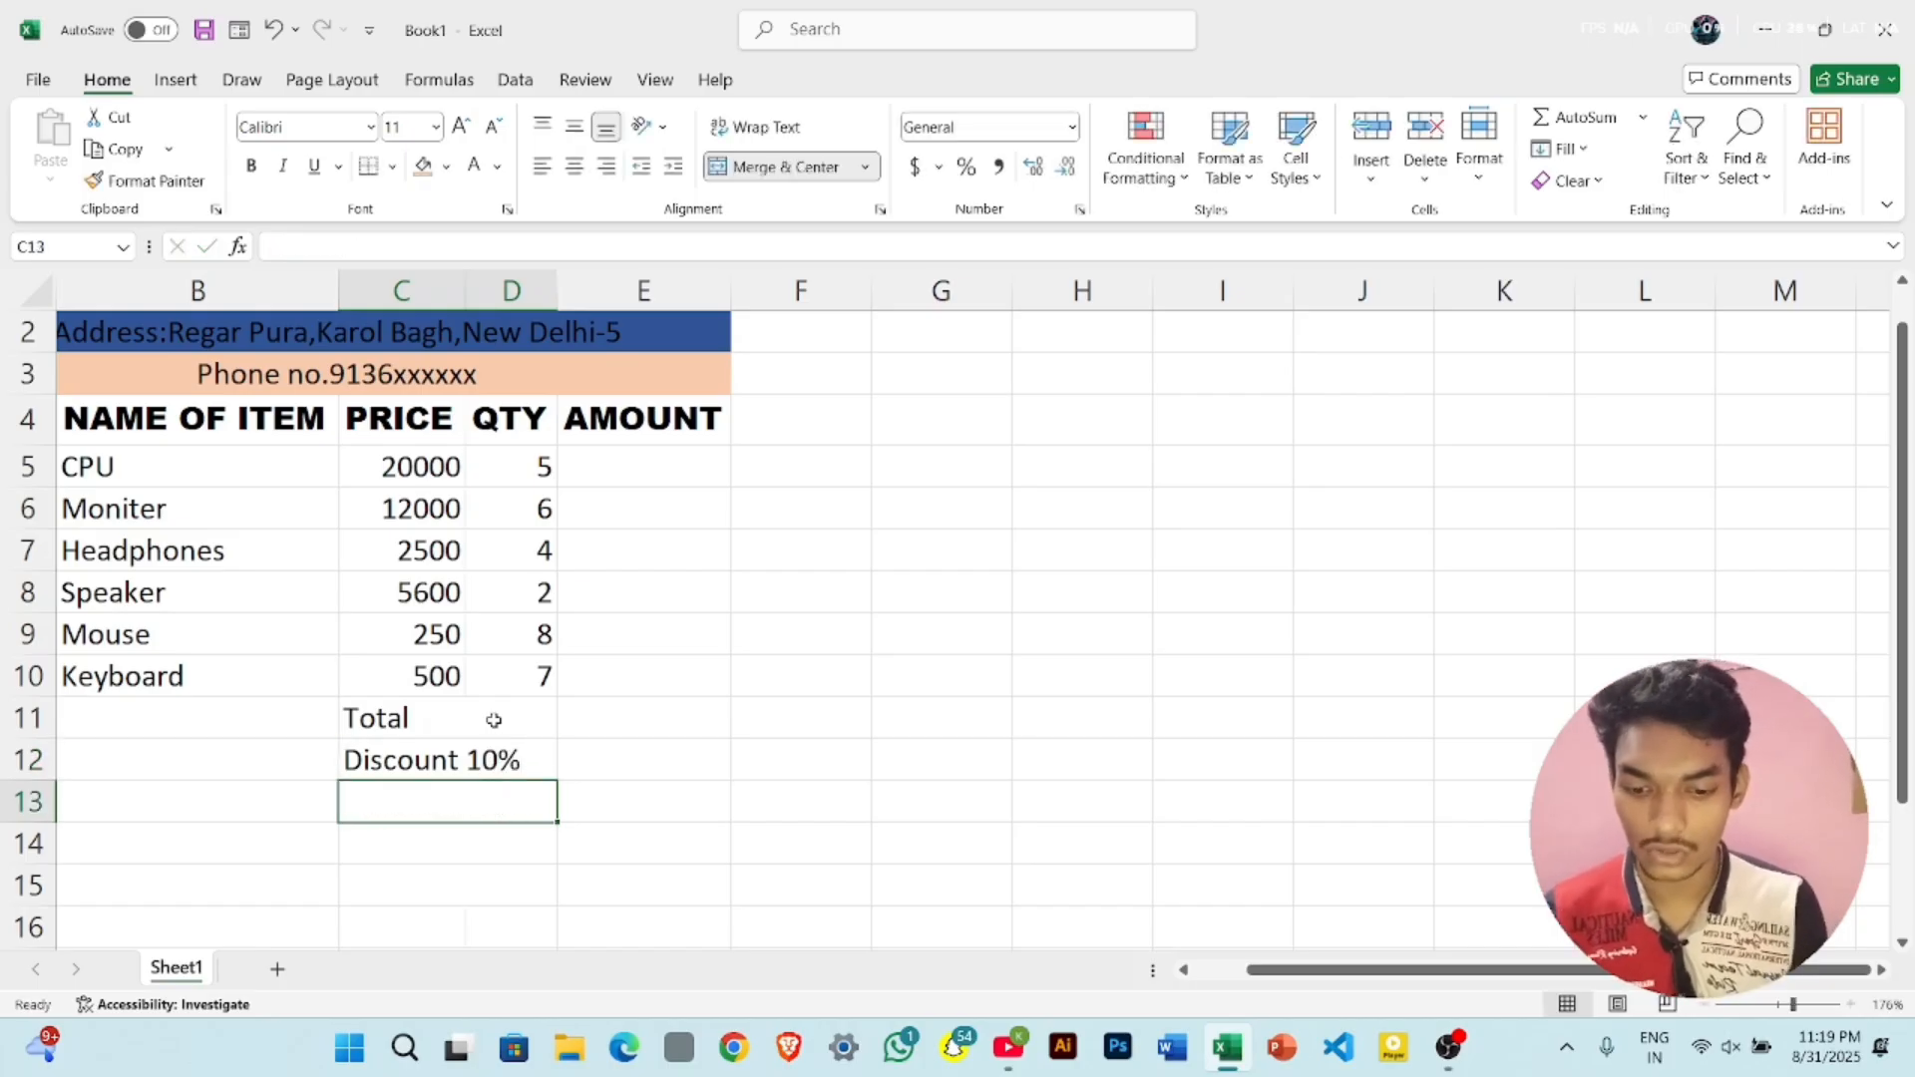
- Enter the label Gross total in cell C13 below the discount row
text(gros)
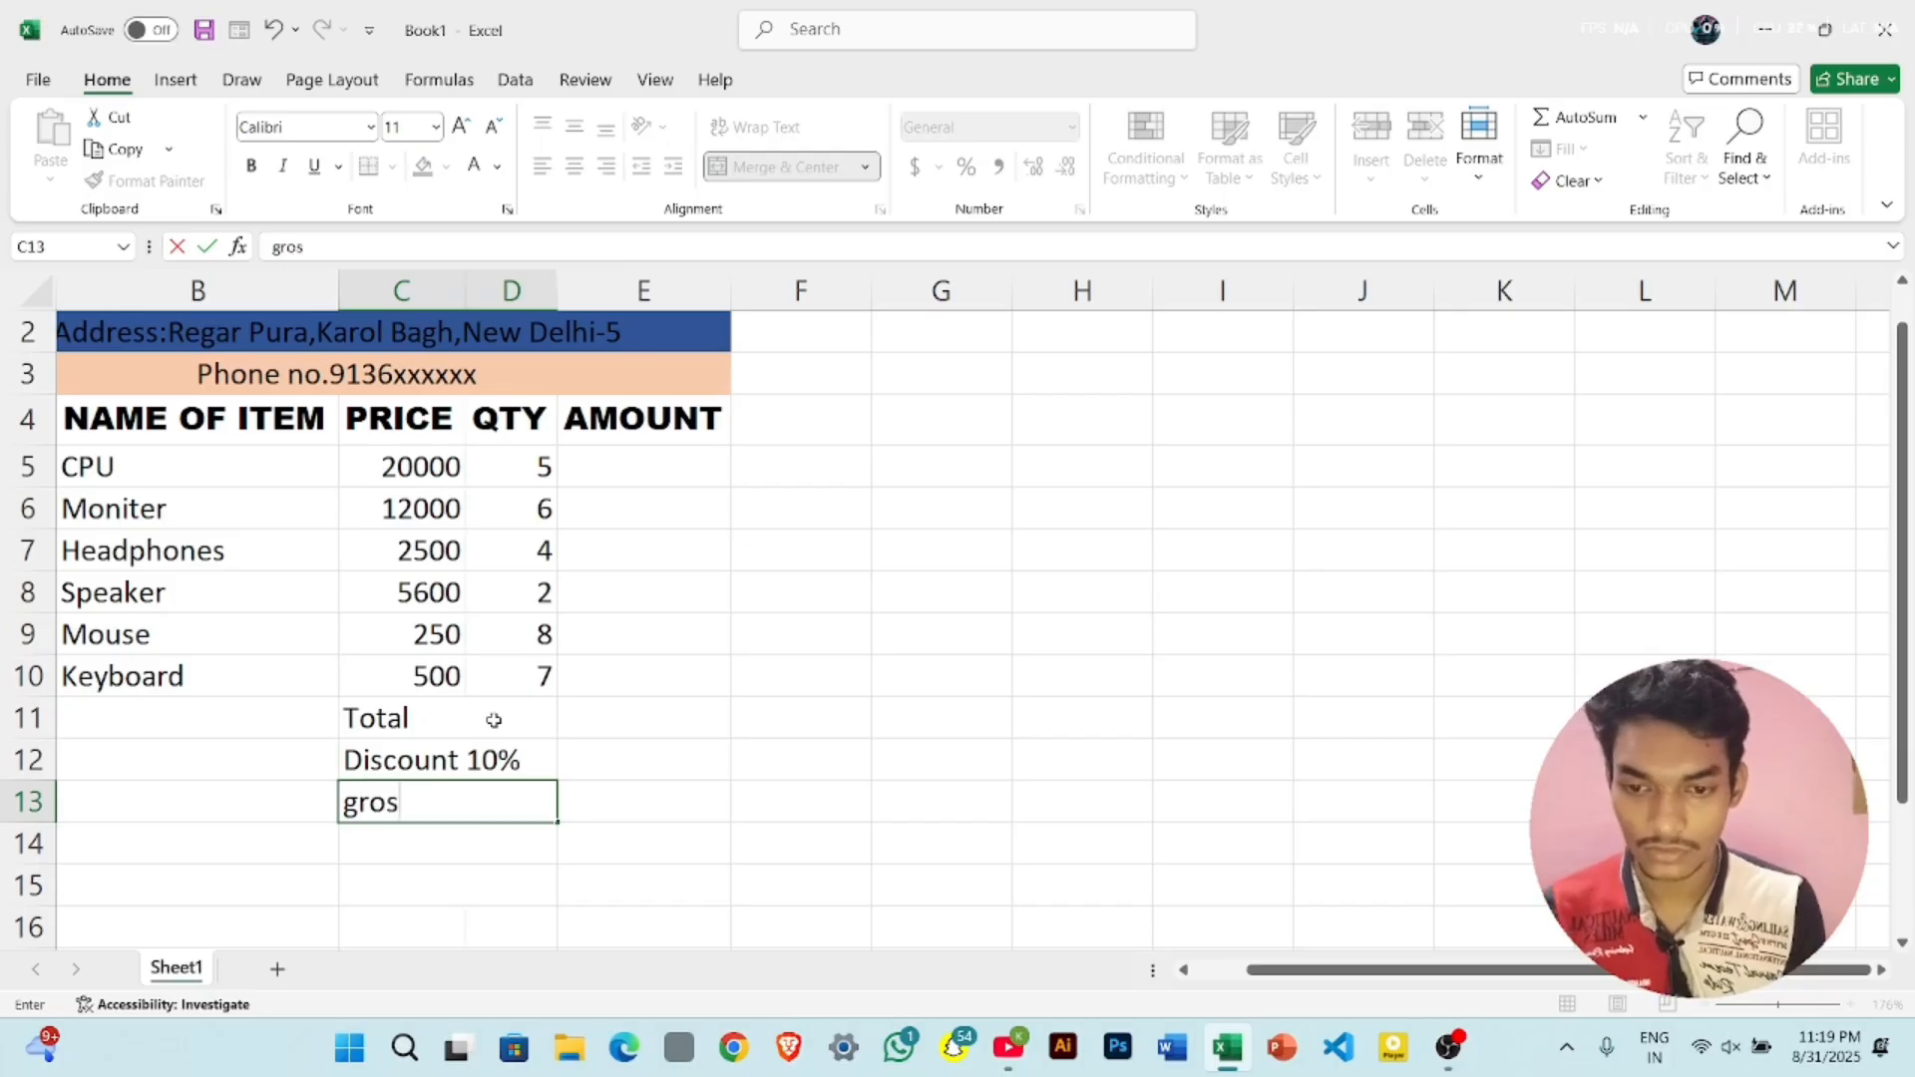
key(BackSpace)
key(BackSpace)
key(BackSpace)
key(BackSpace)
text(F)
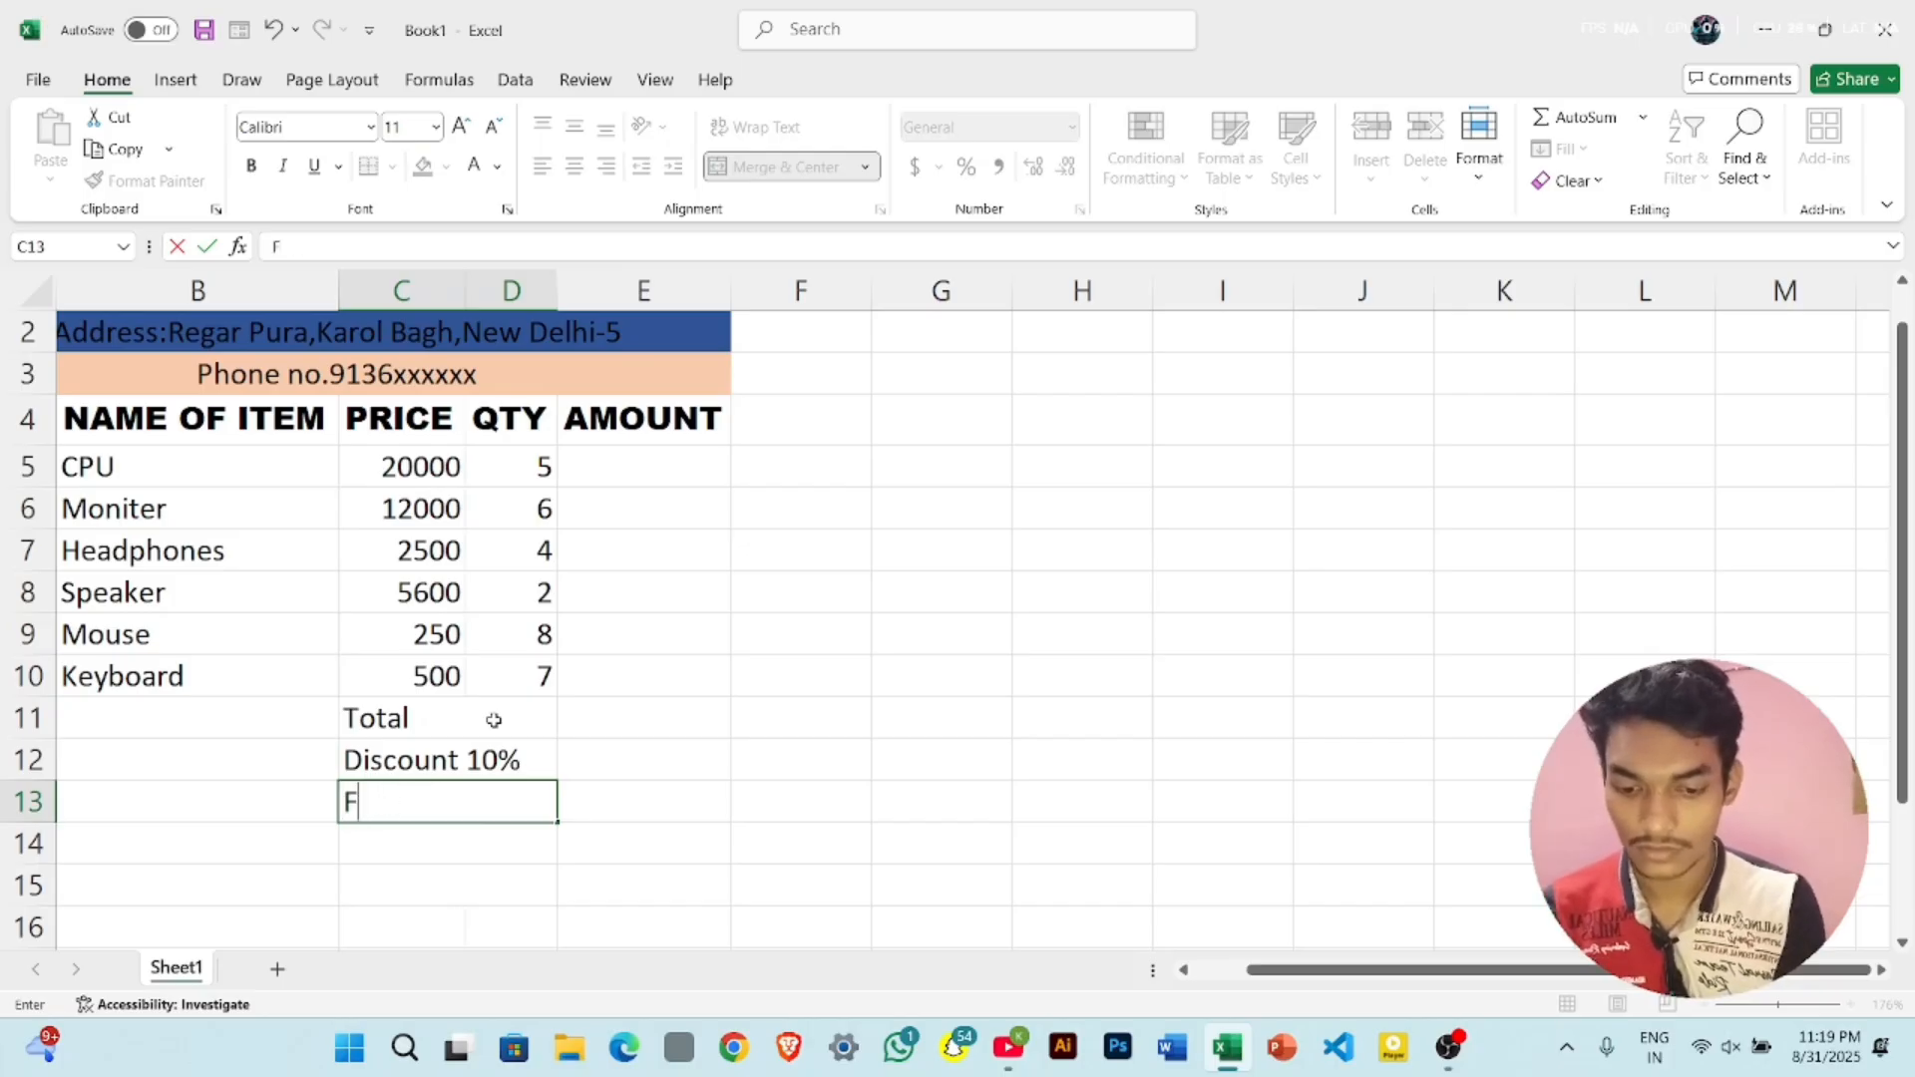
key(BackSpace)
text(Gr)
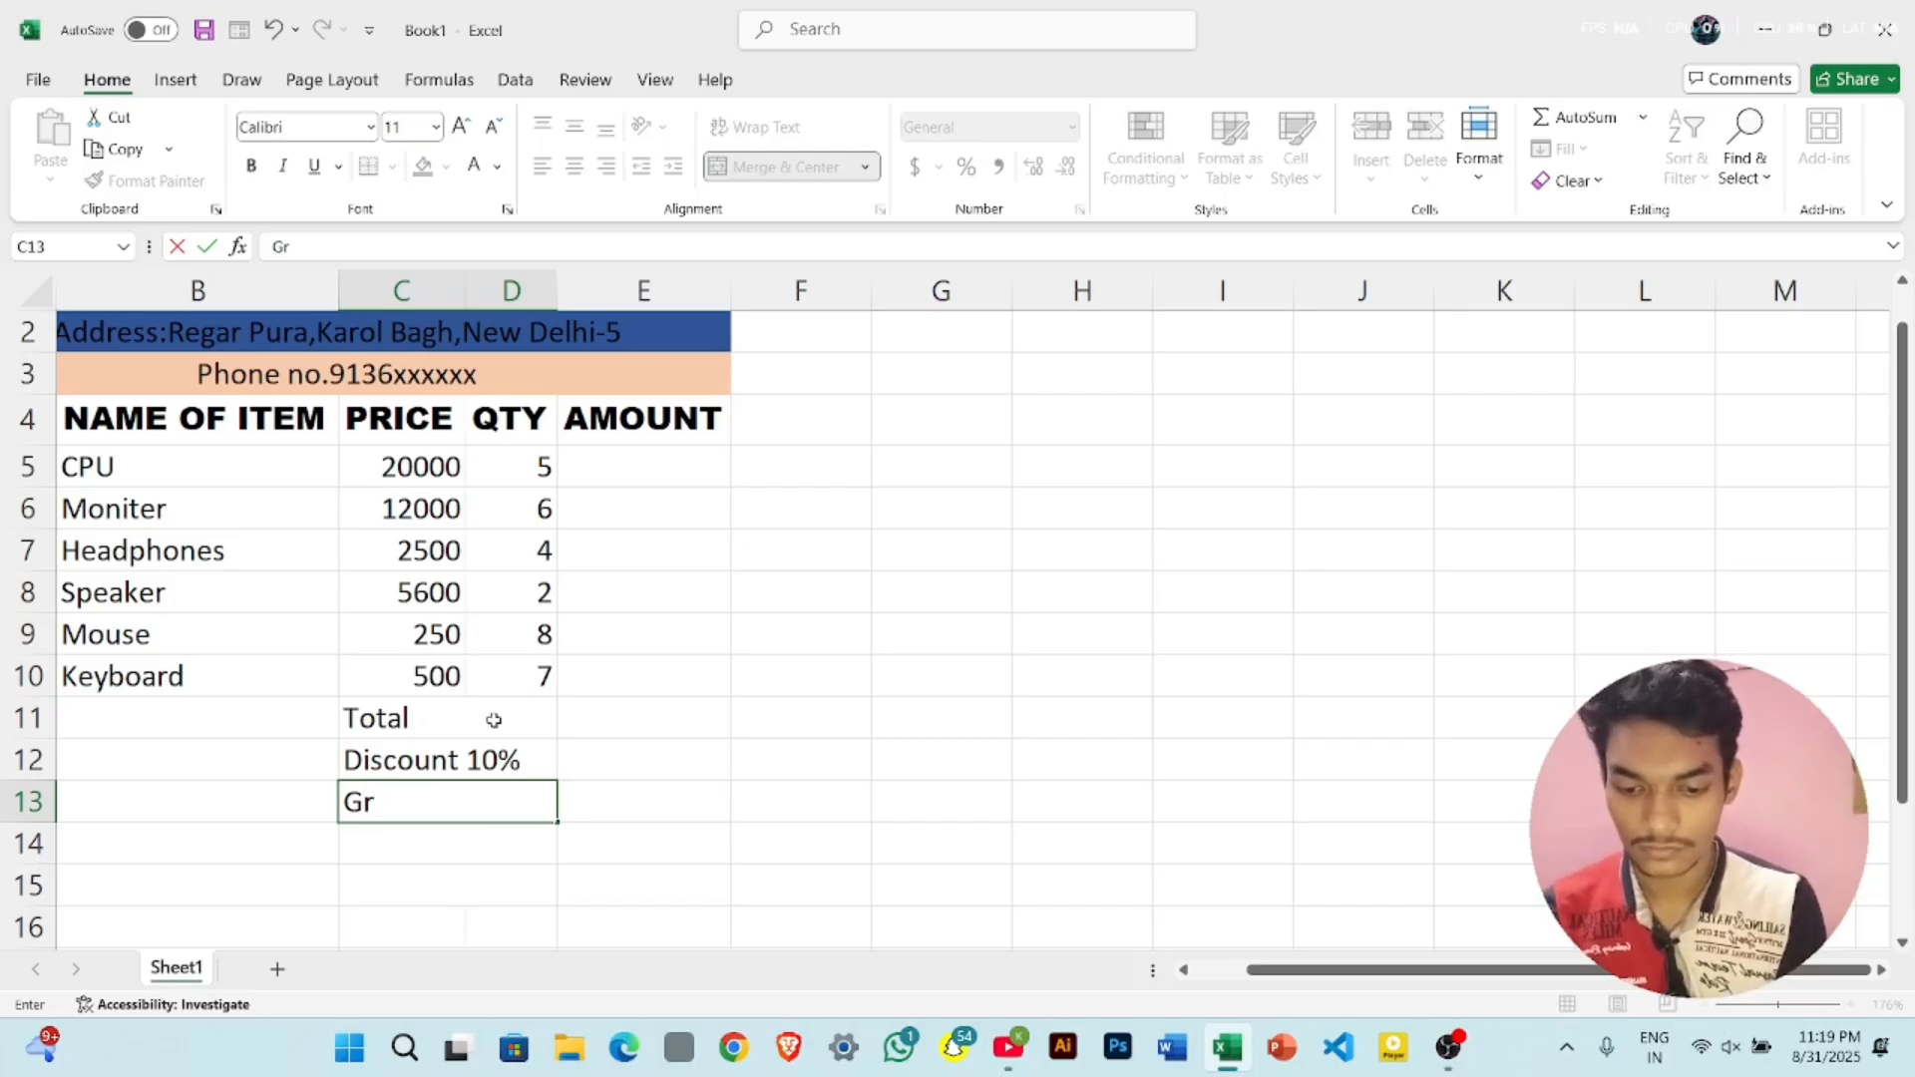
text(oss tot)
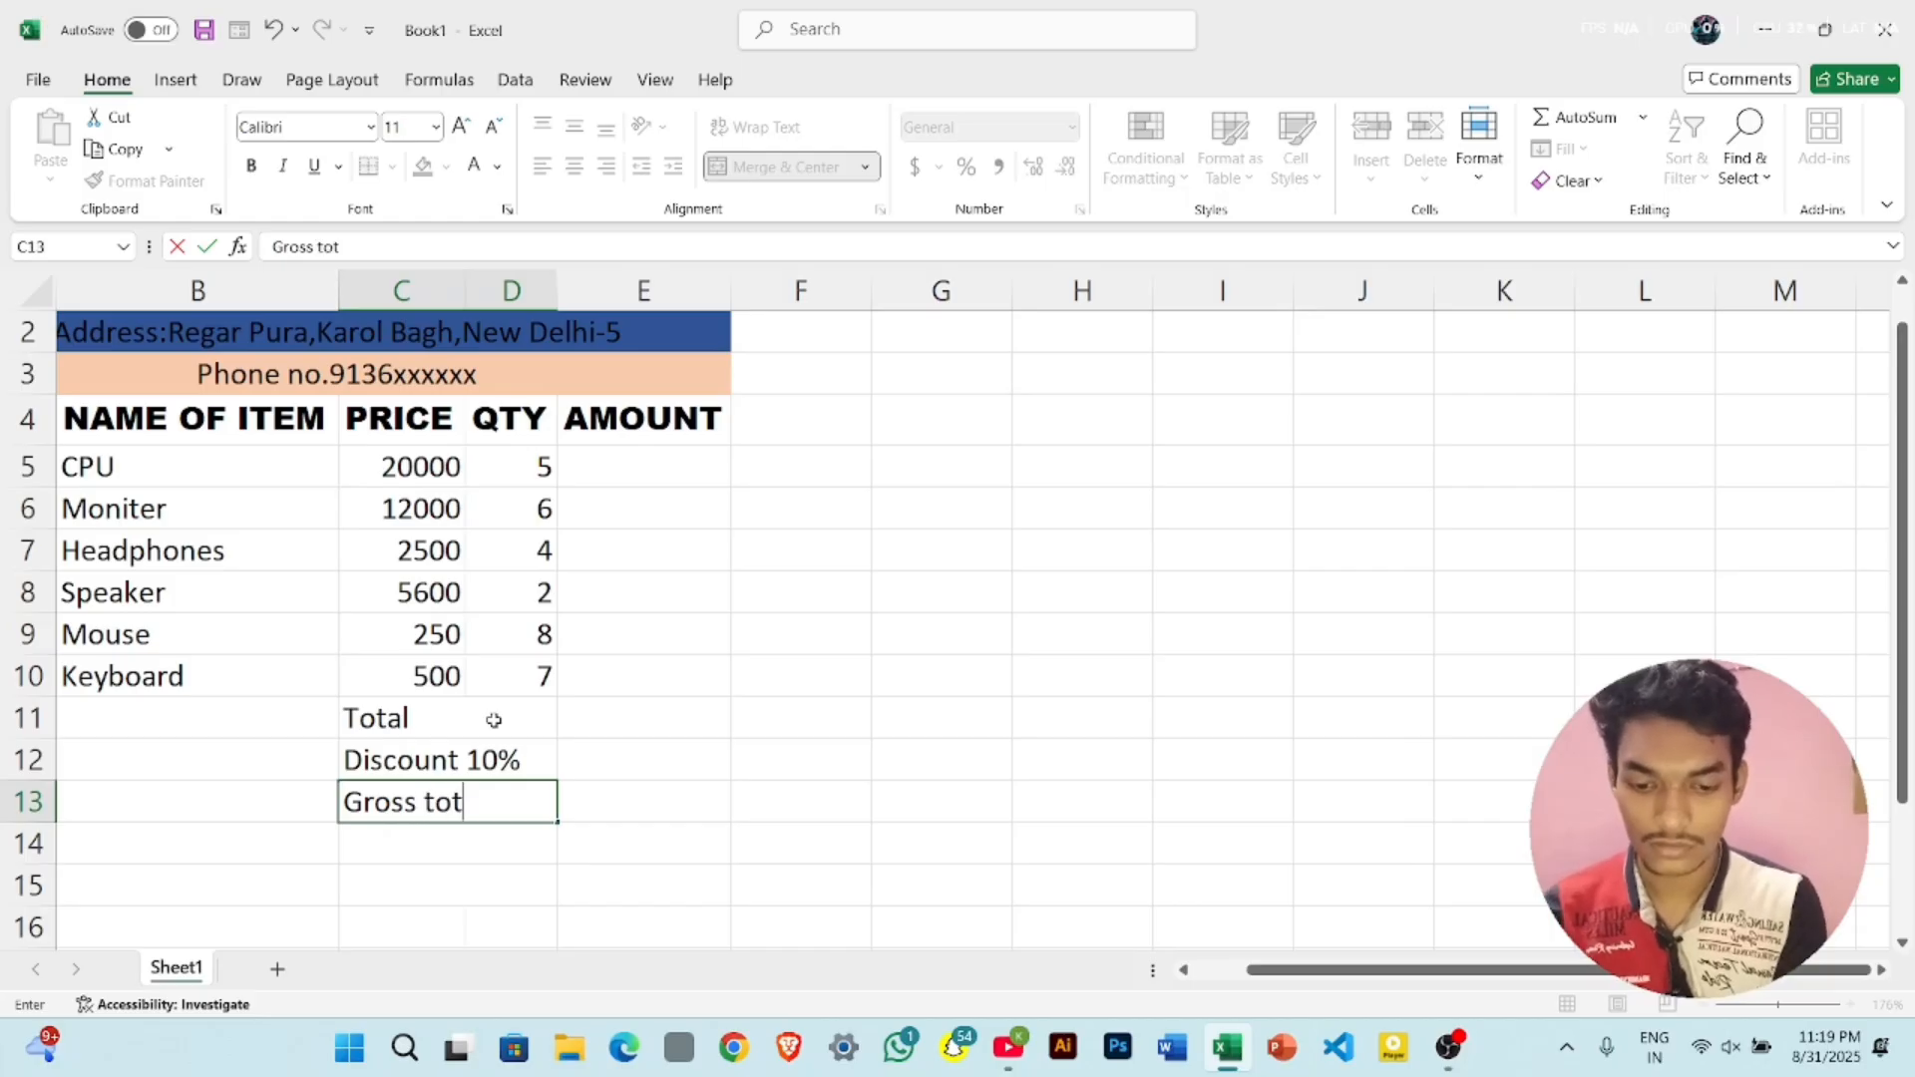
text(al)
key(Return)
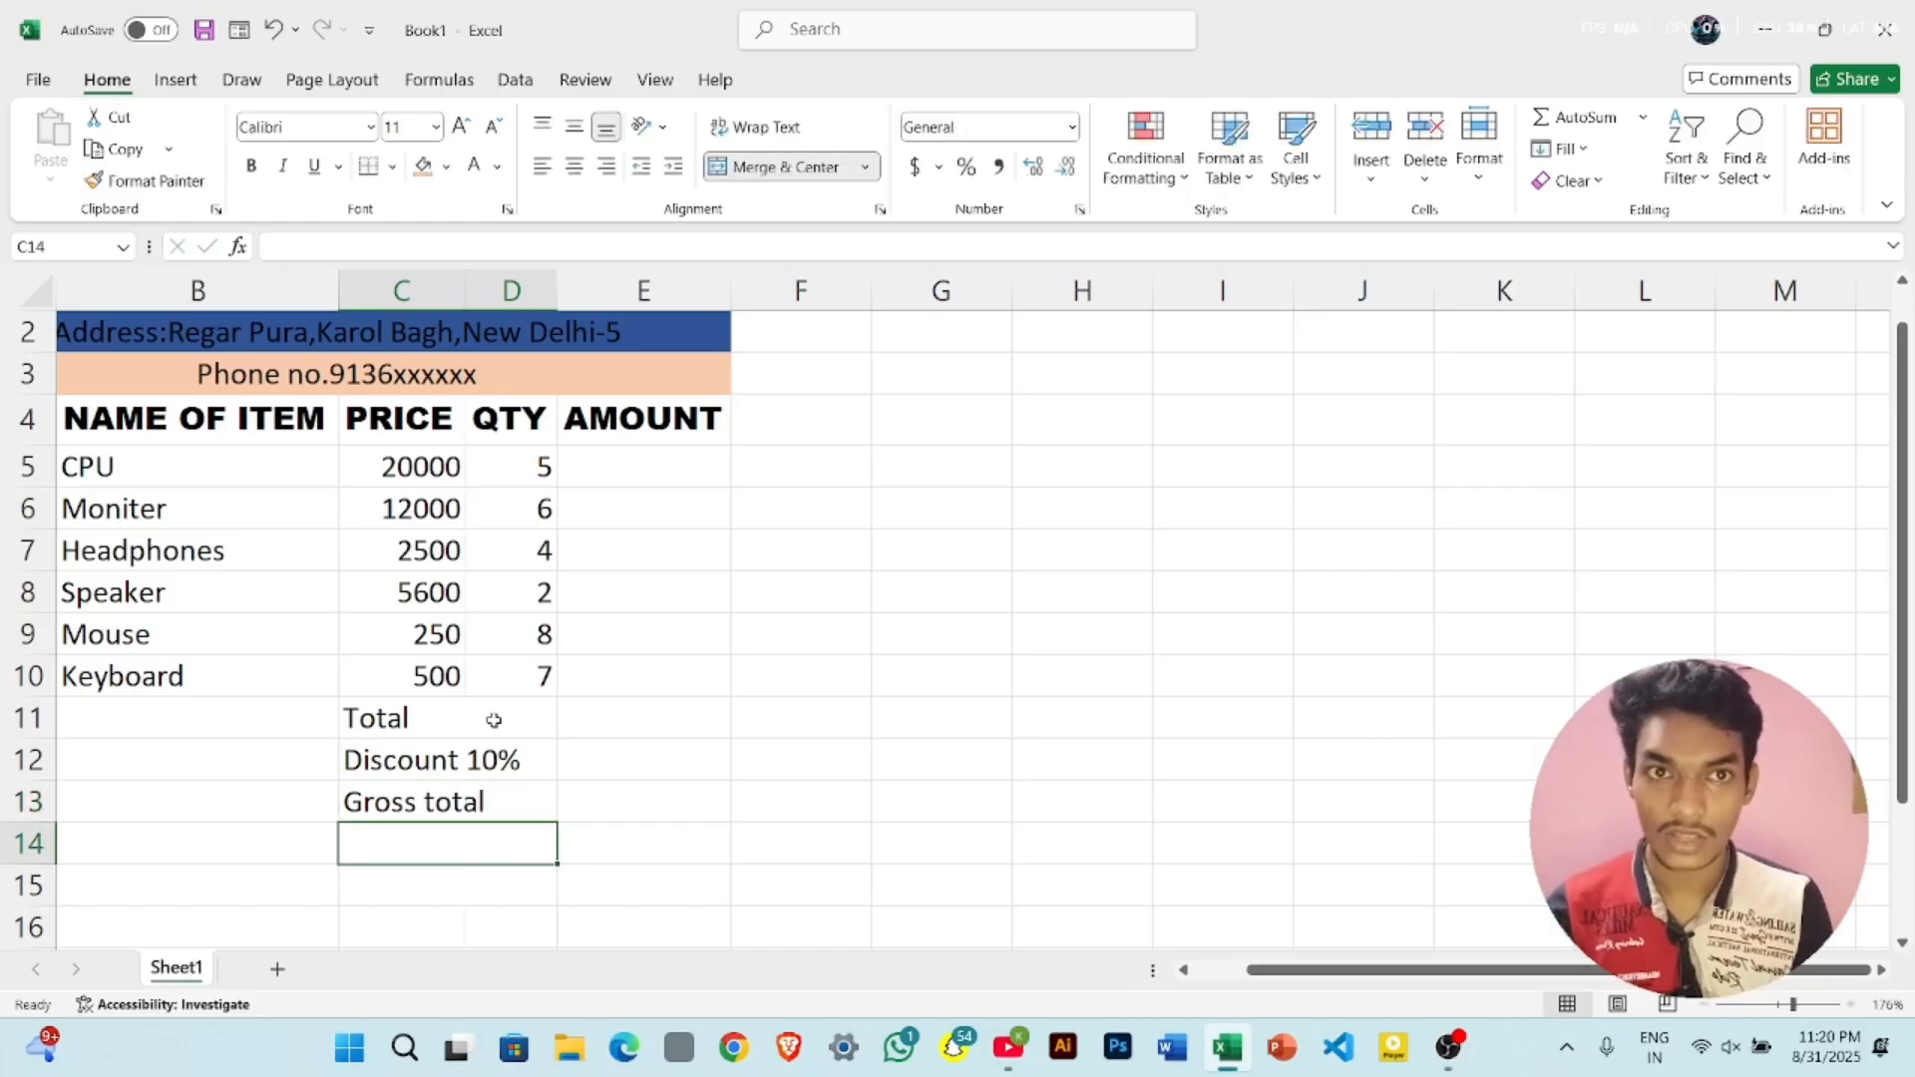
- Enter the labels GST 18% in cell C14 and Total Amt. paid in cell C15
text(Gst)
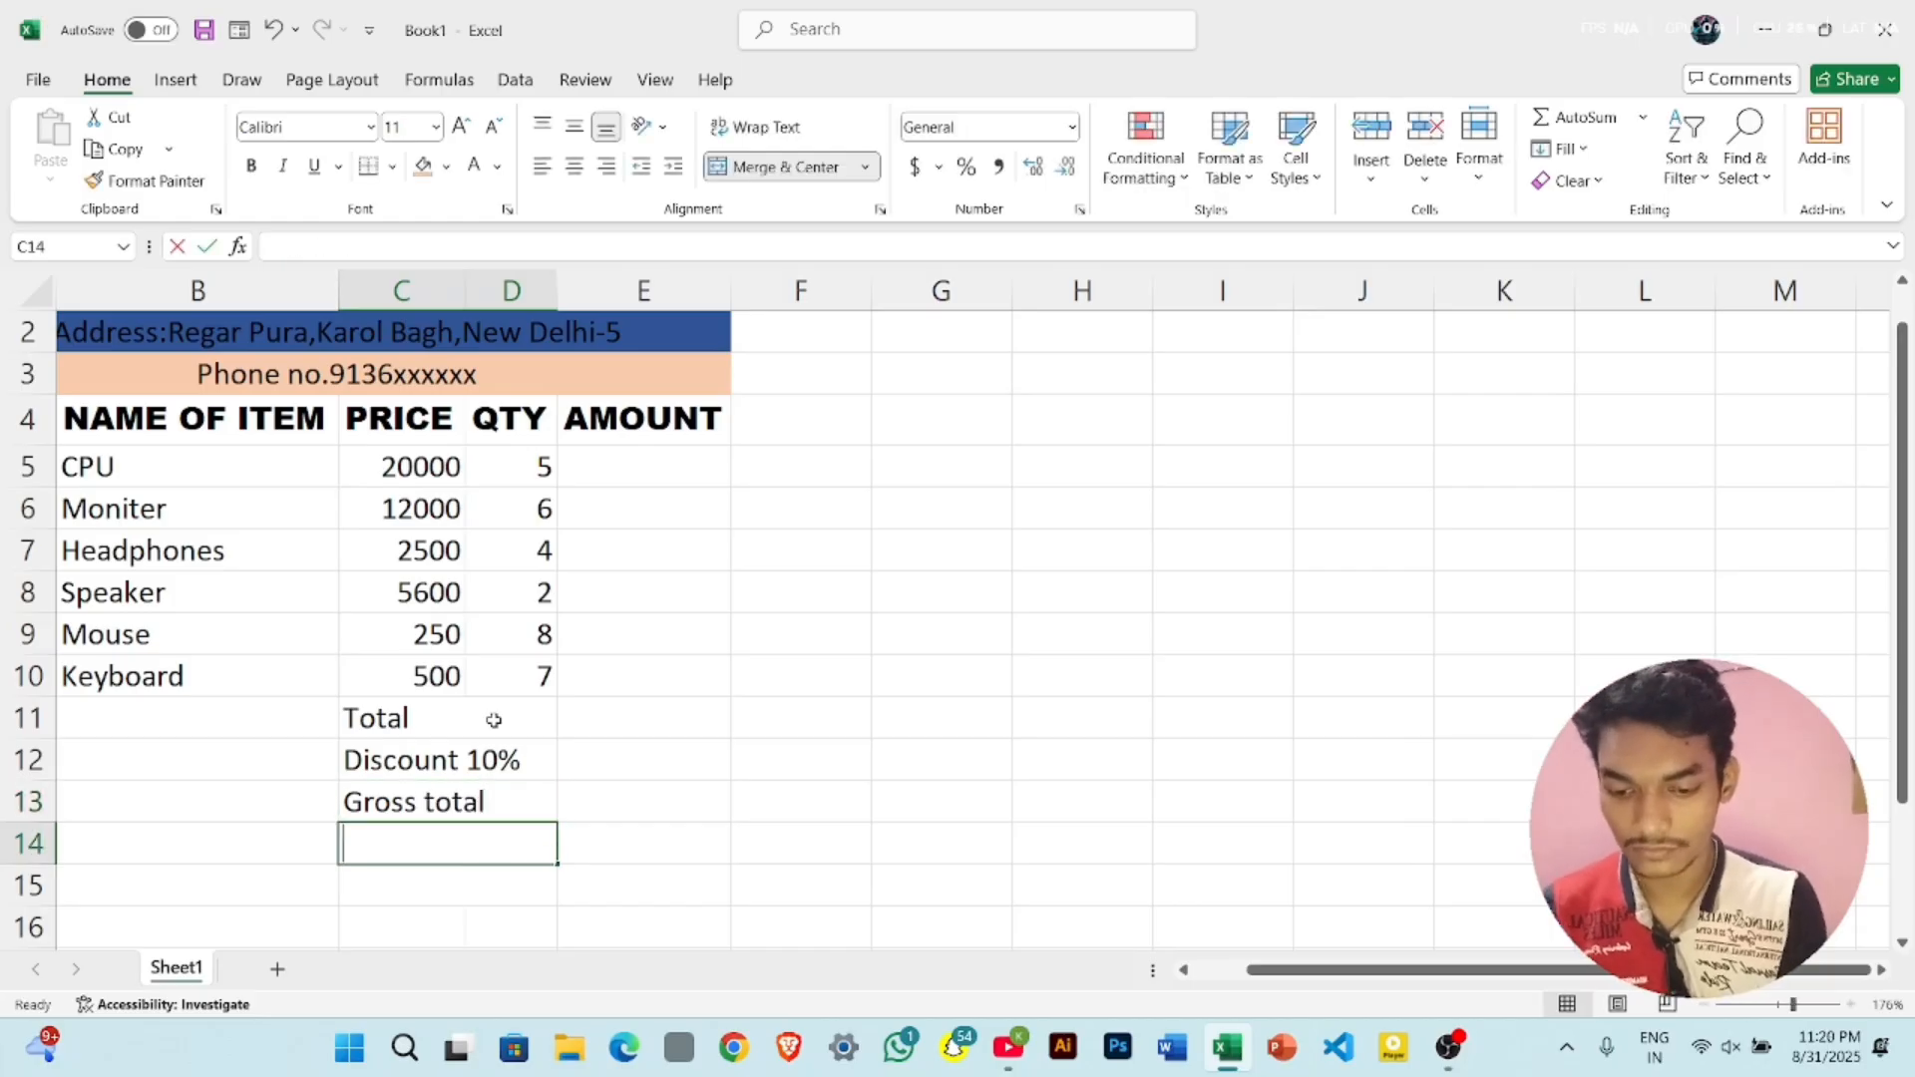
key(BackSpace)
key(BackSpace)
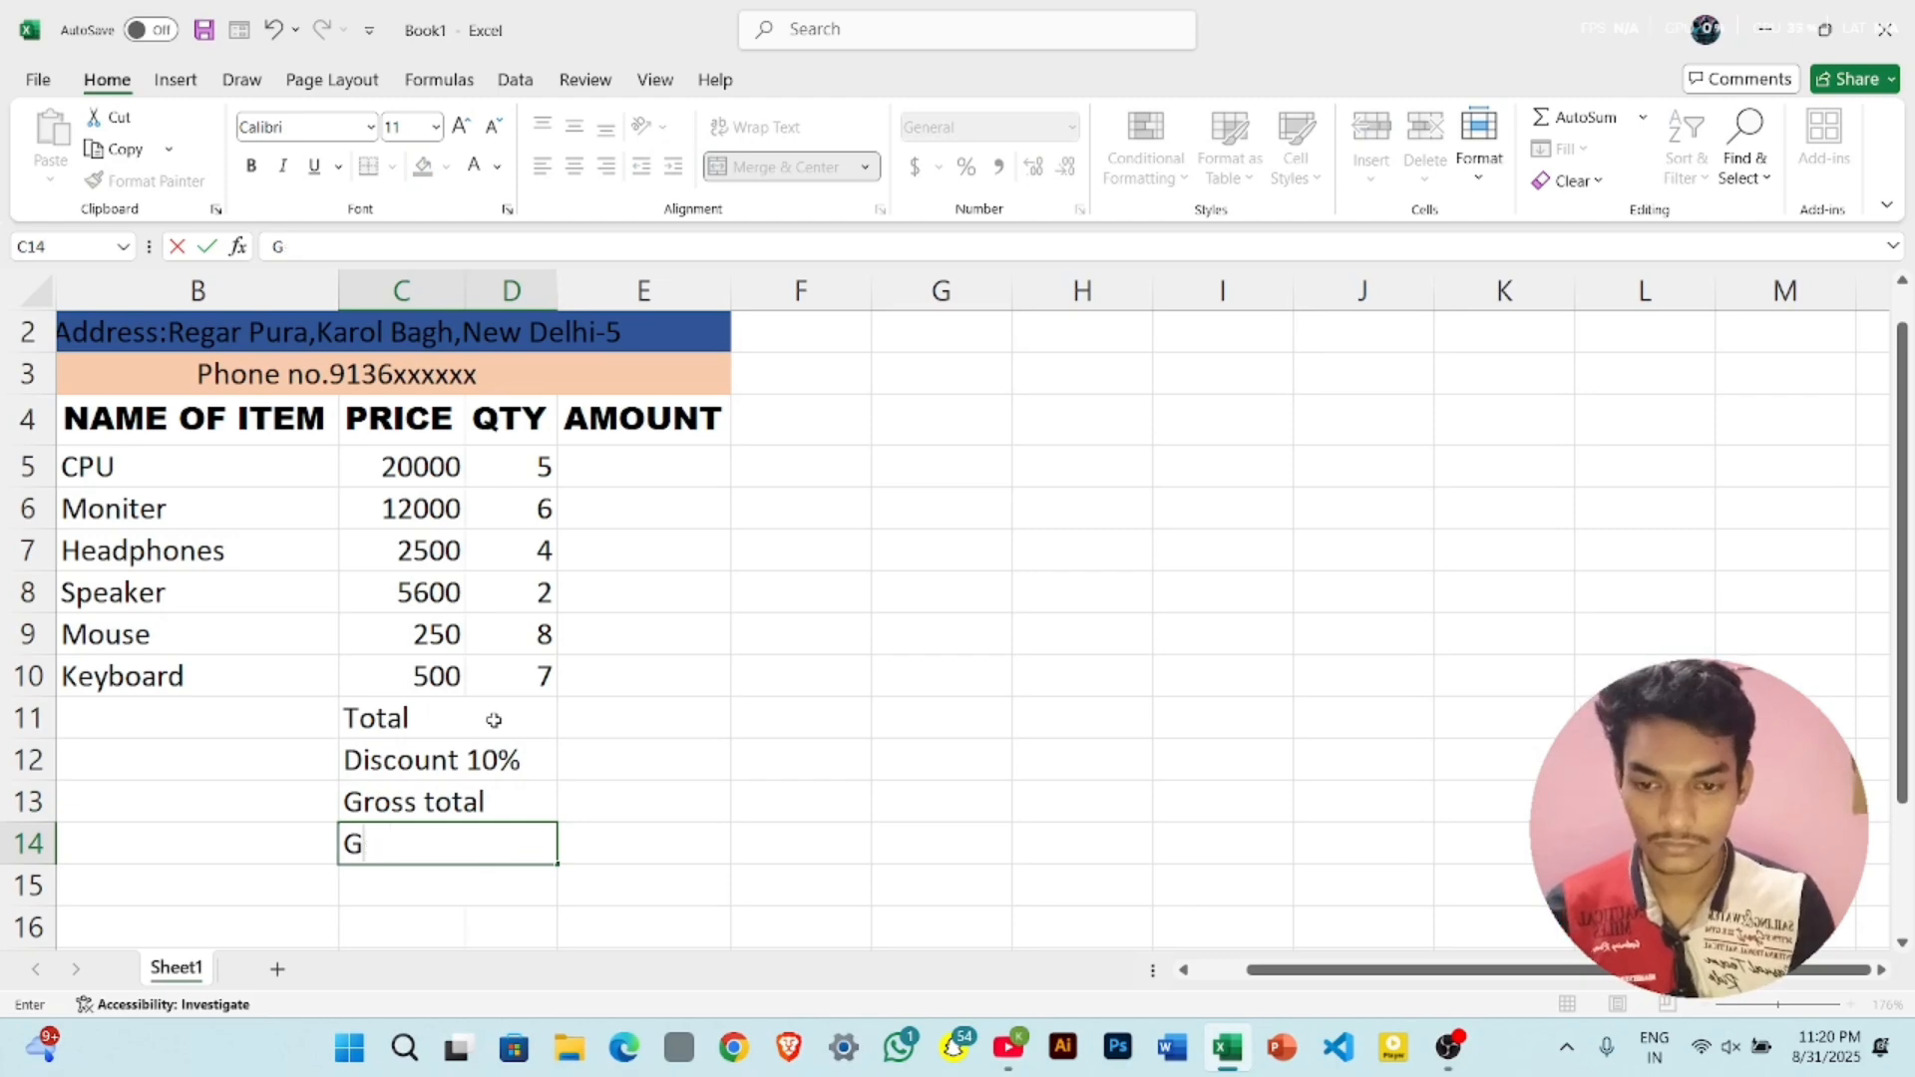
text(ST)
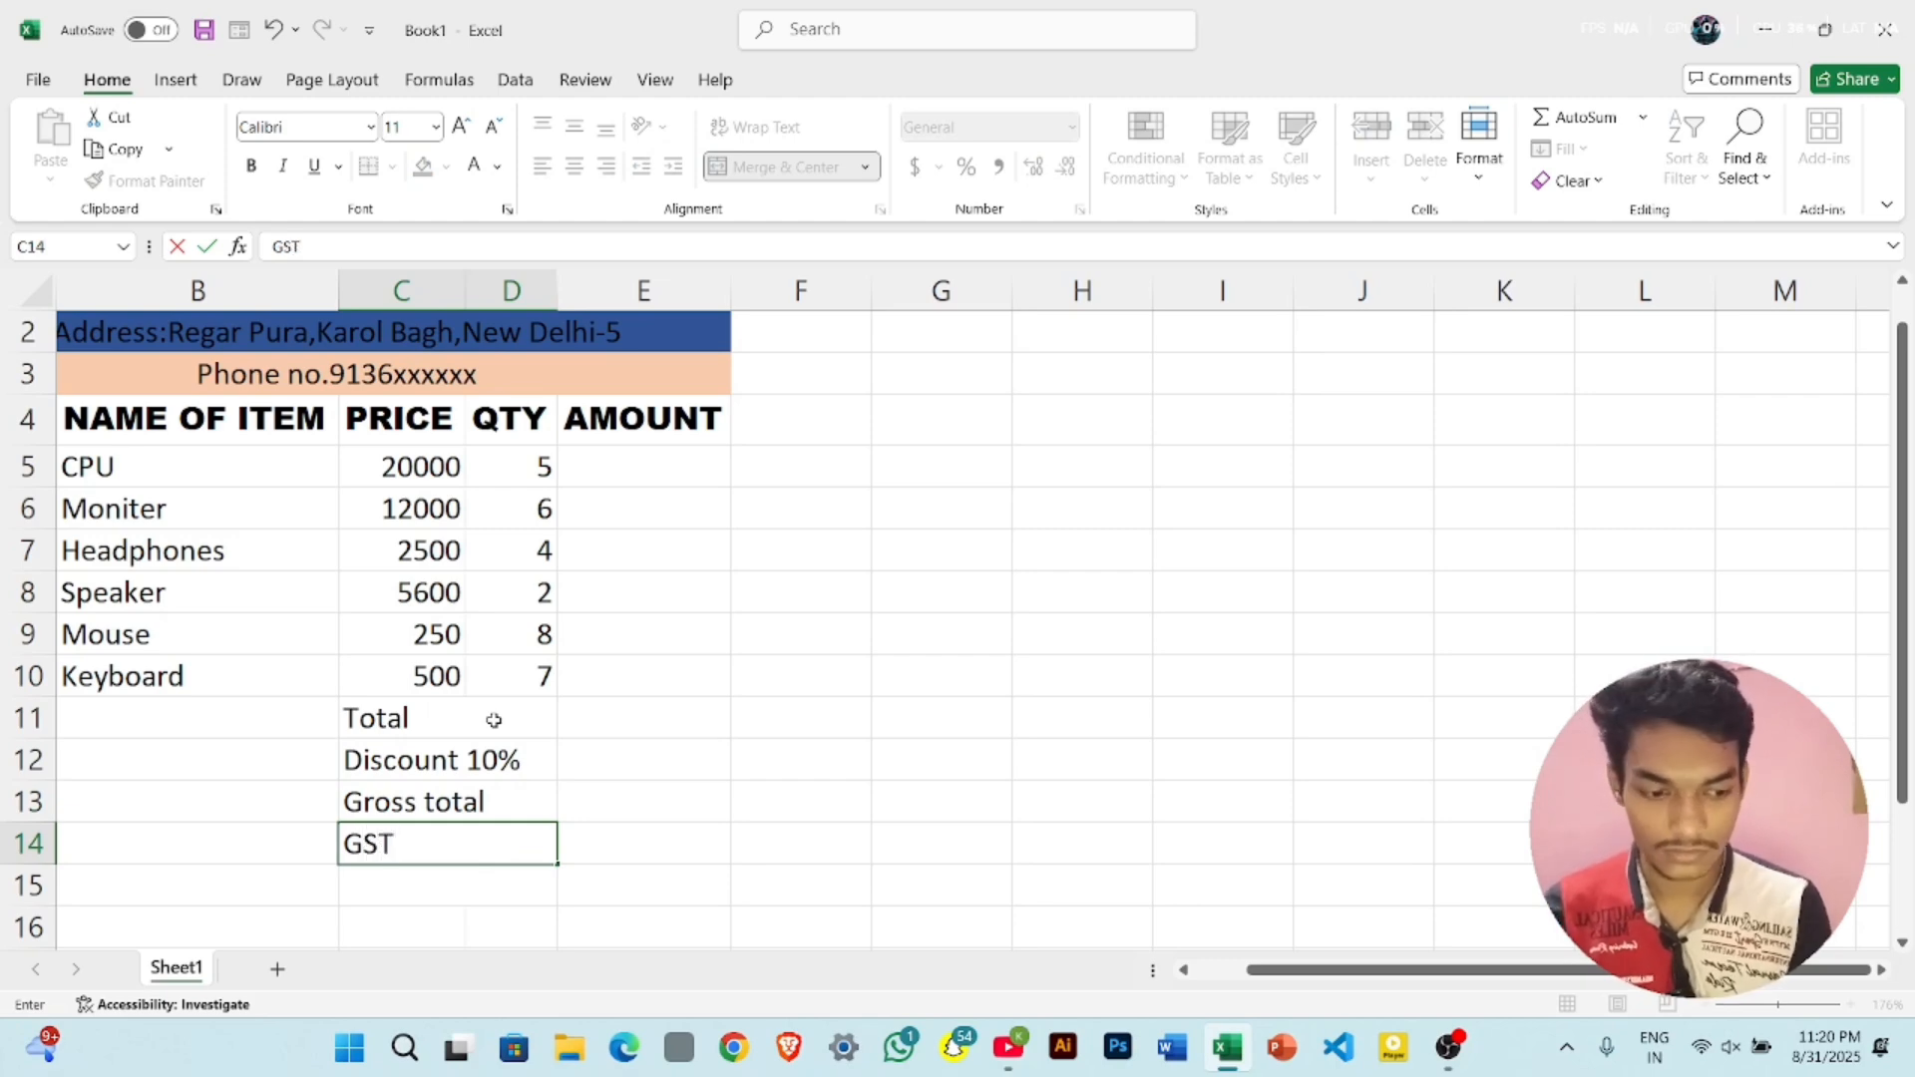
text( 18)
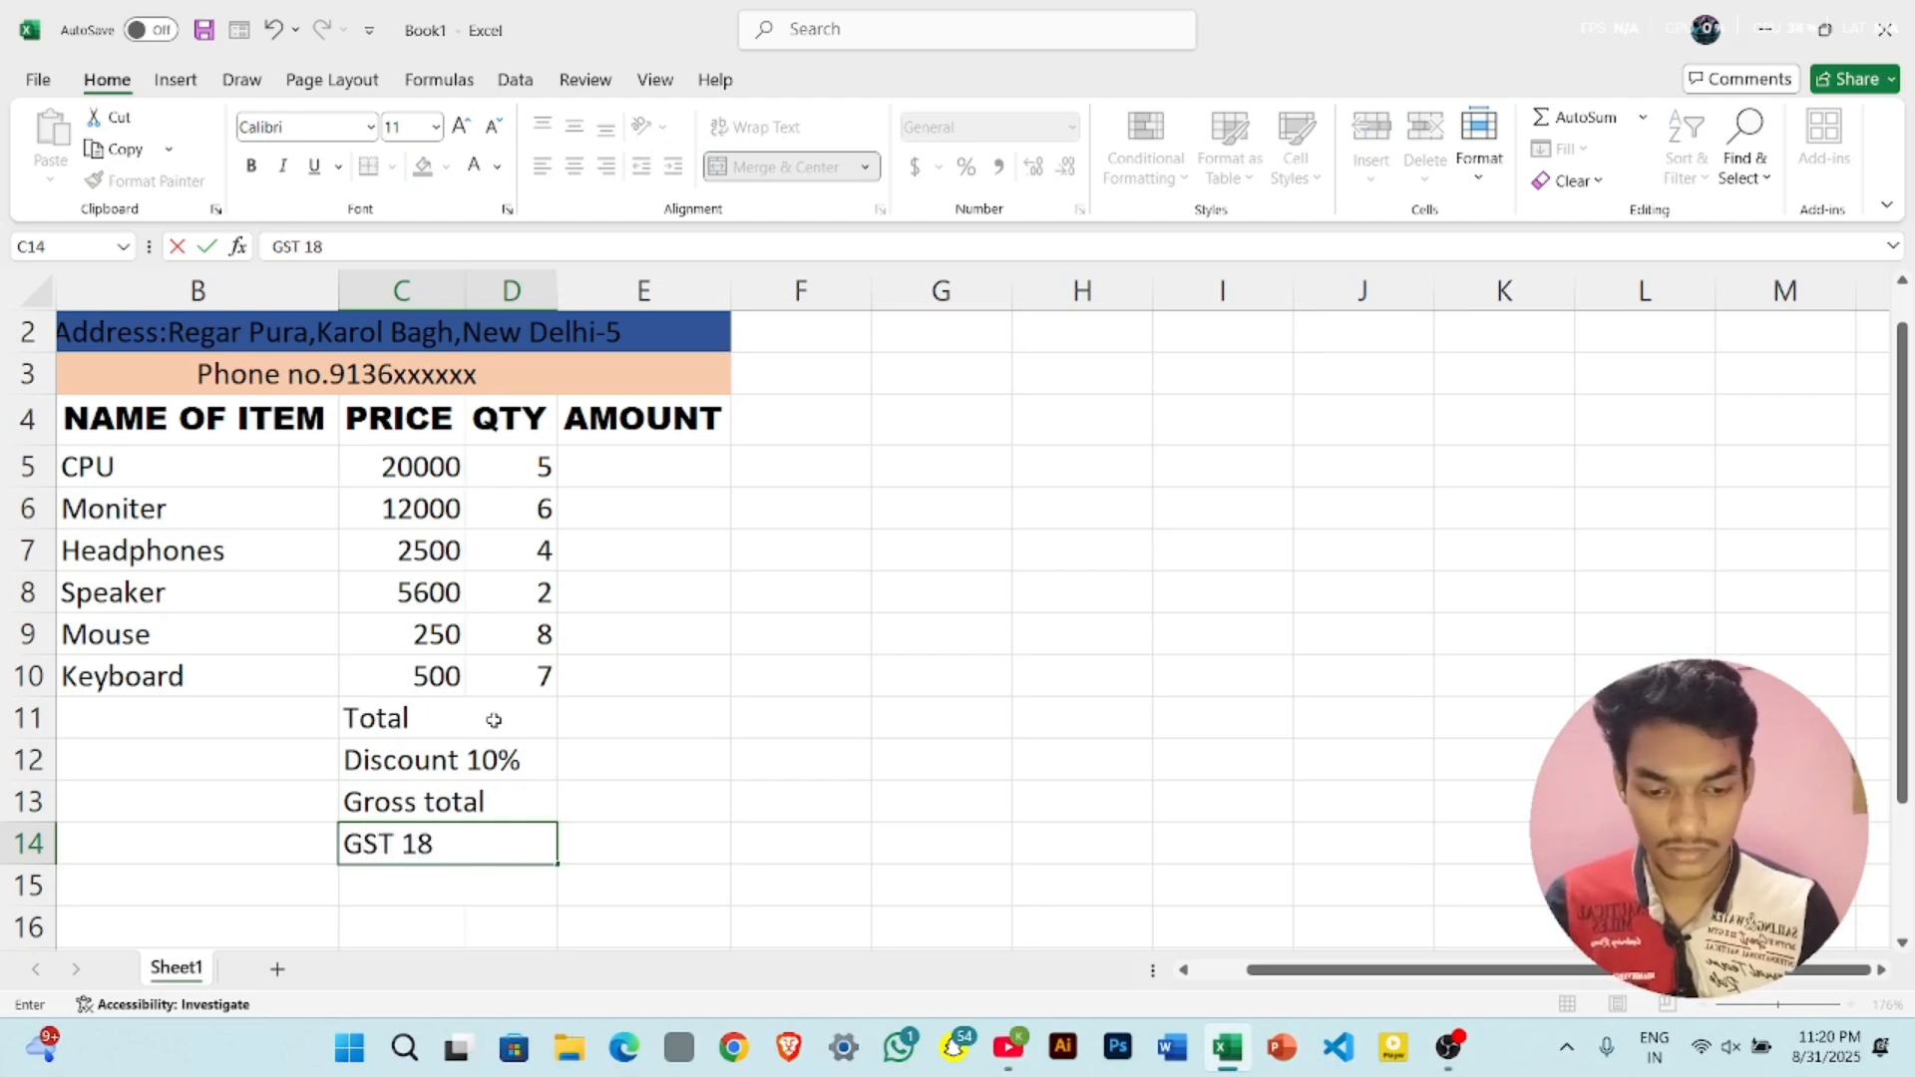
text(%)
key(Return)
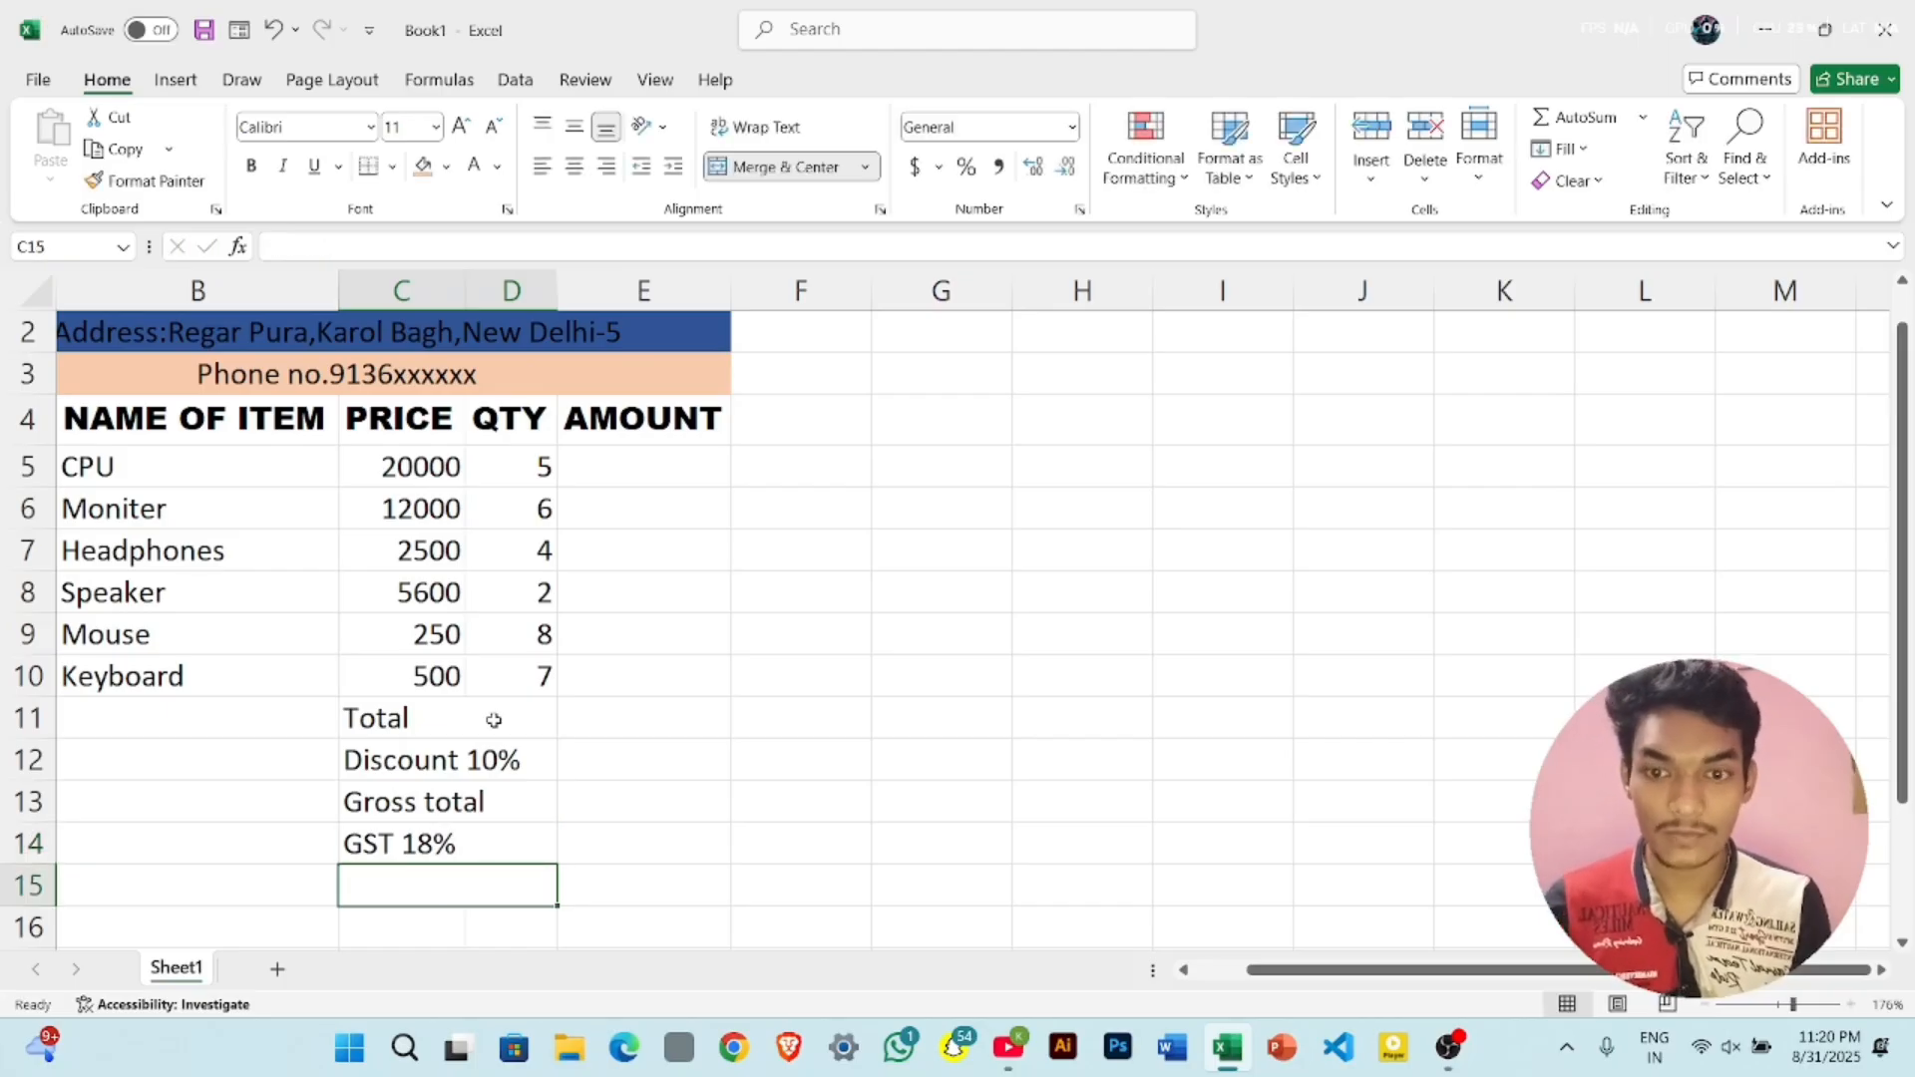
text(Total)
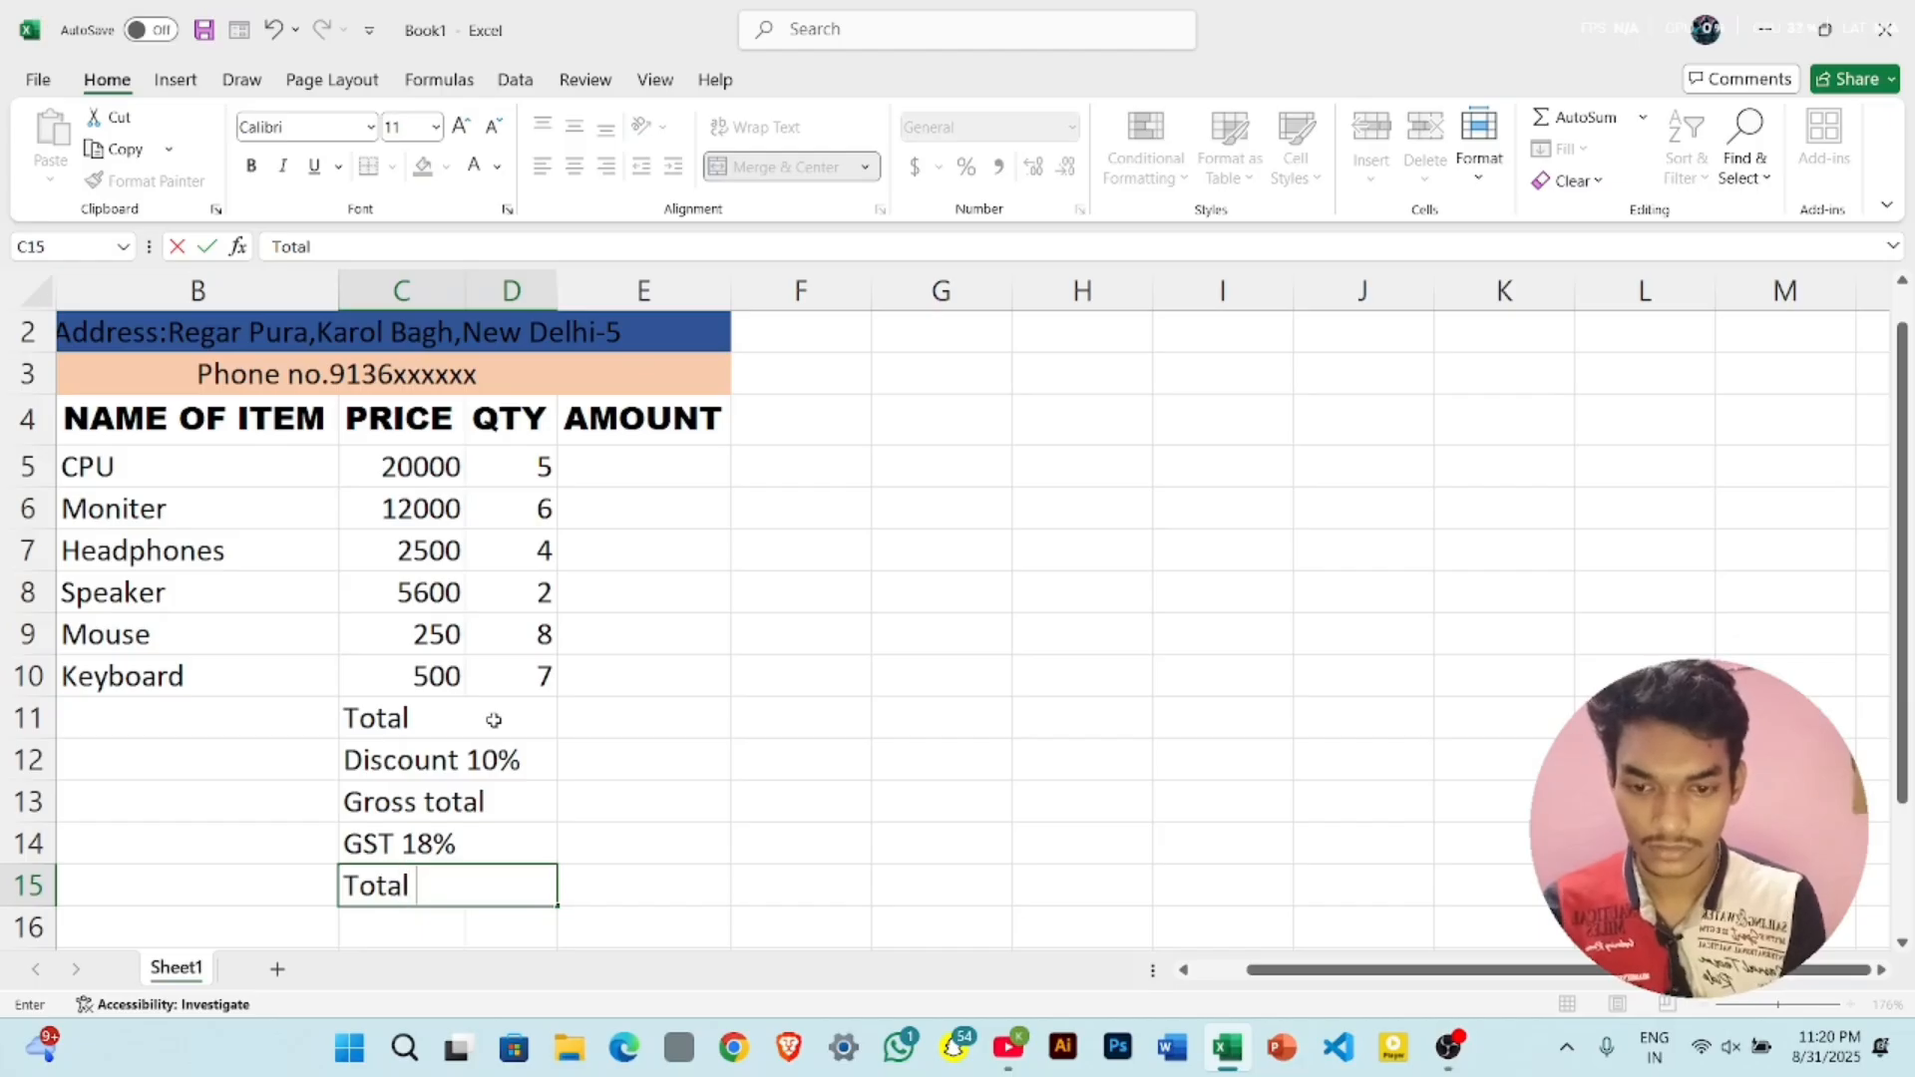
text( Amt)
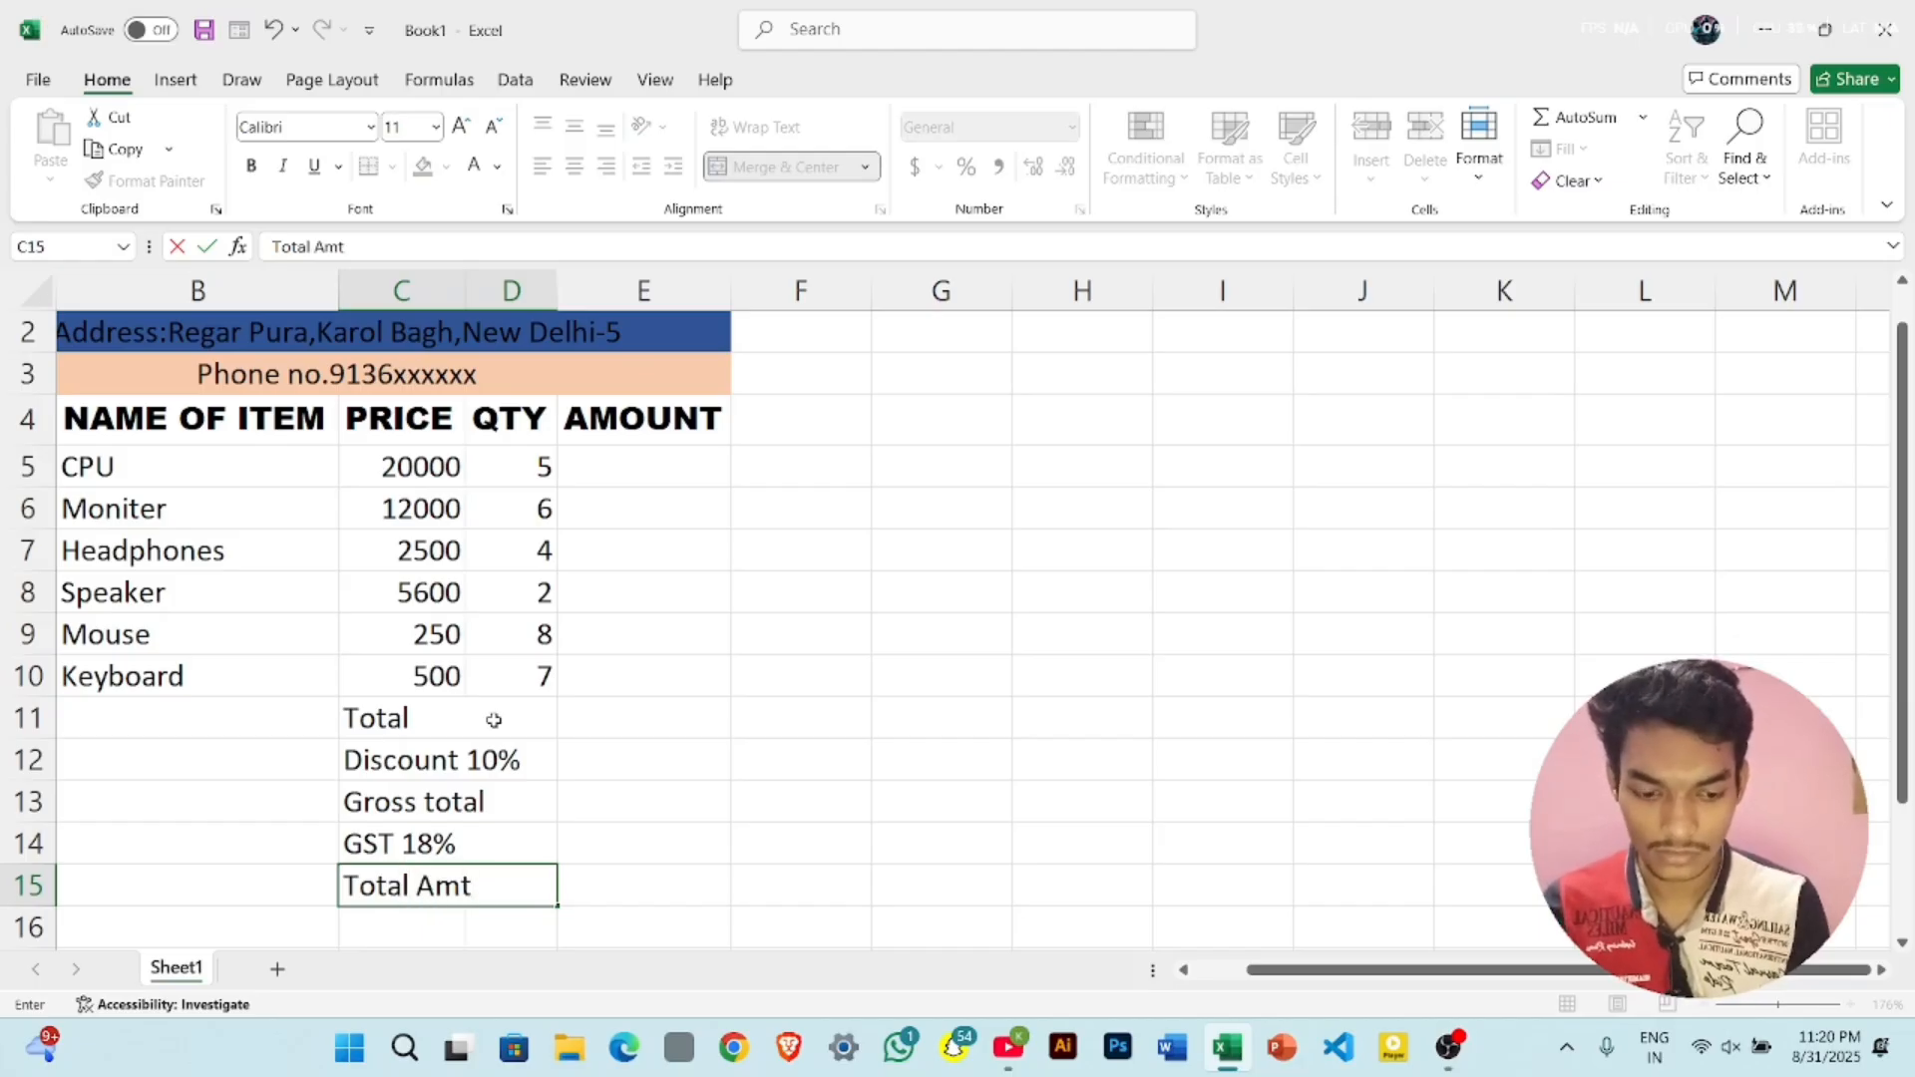
text(. paid)
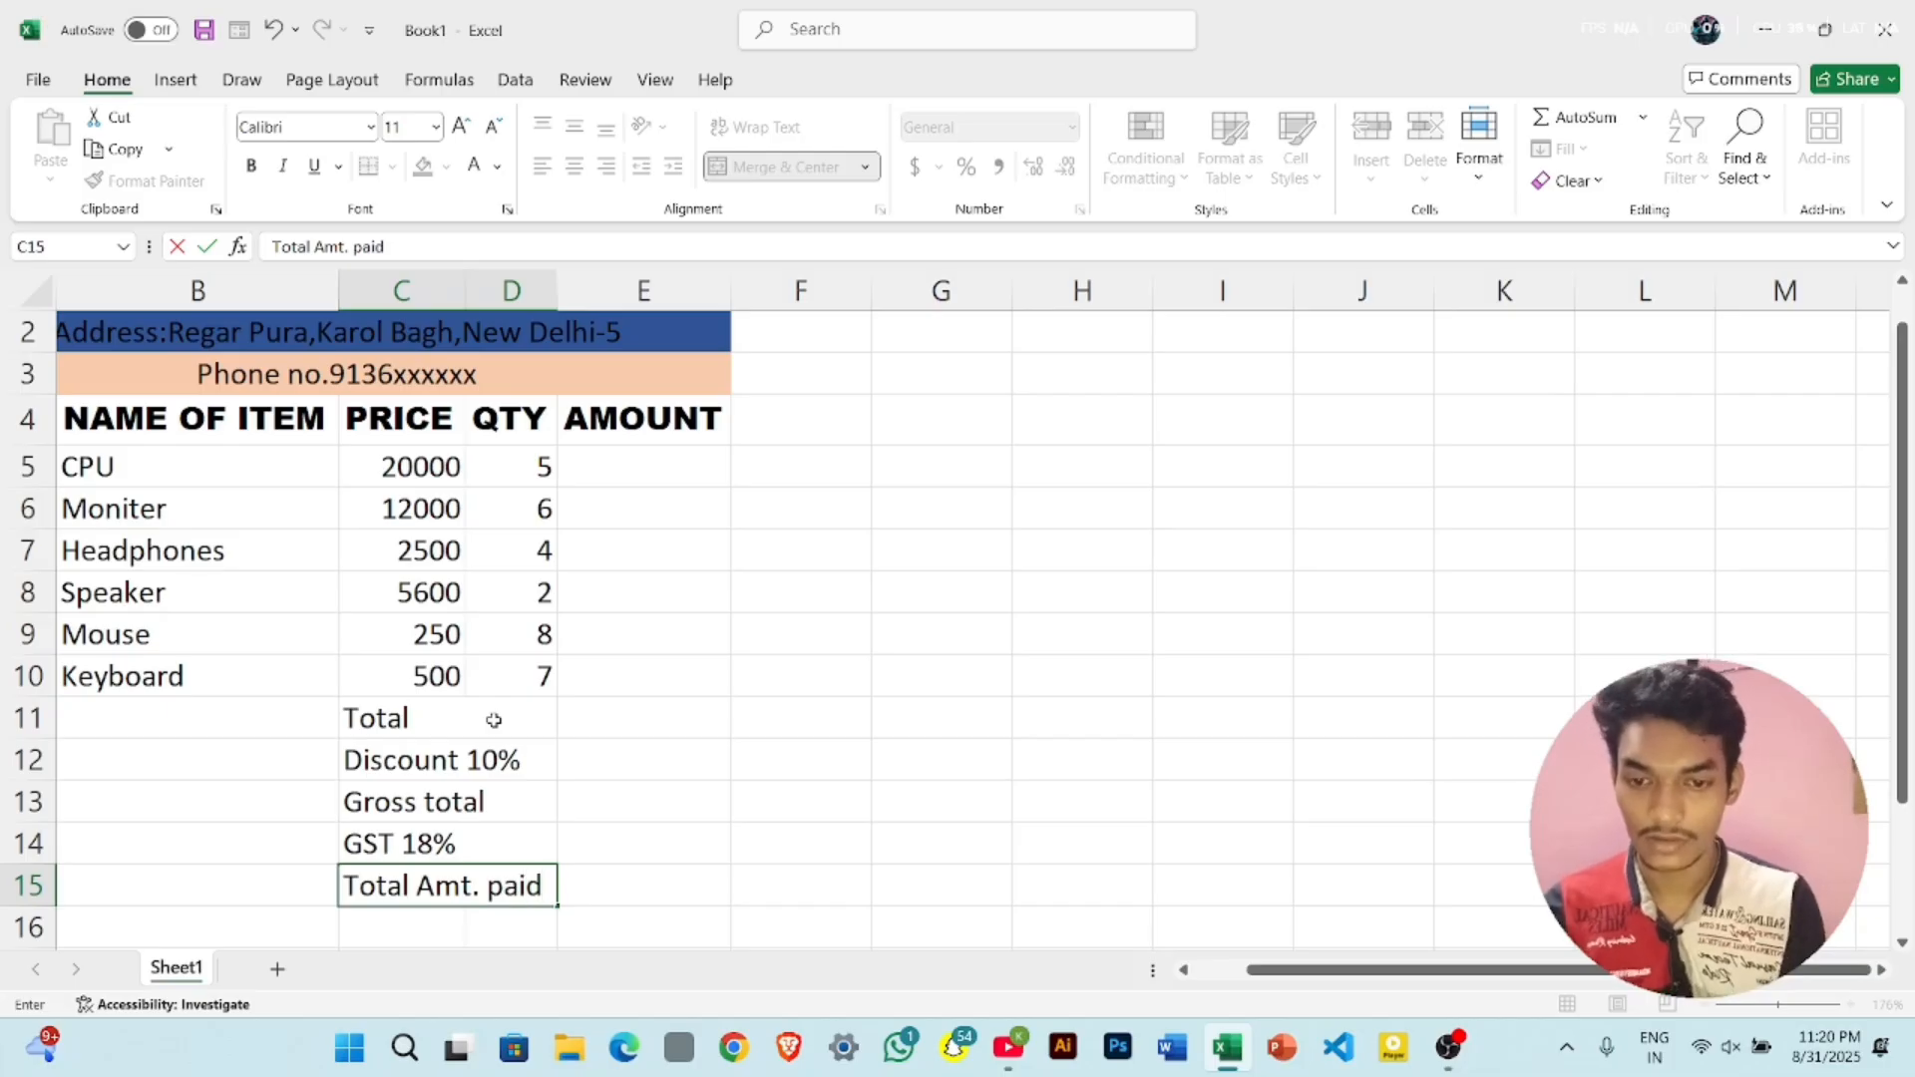
- Calculate the CPU amount in cell E5 with the formula =C5*D5
click(627, 472)
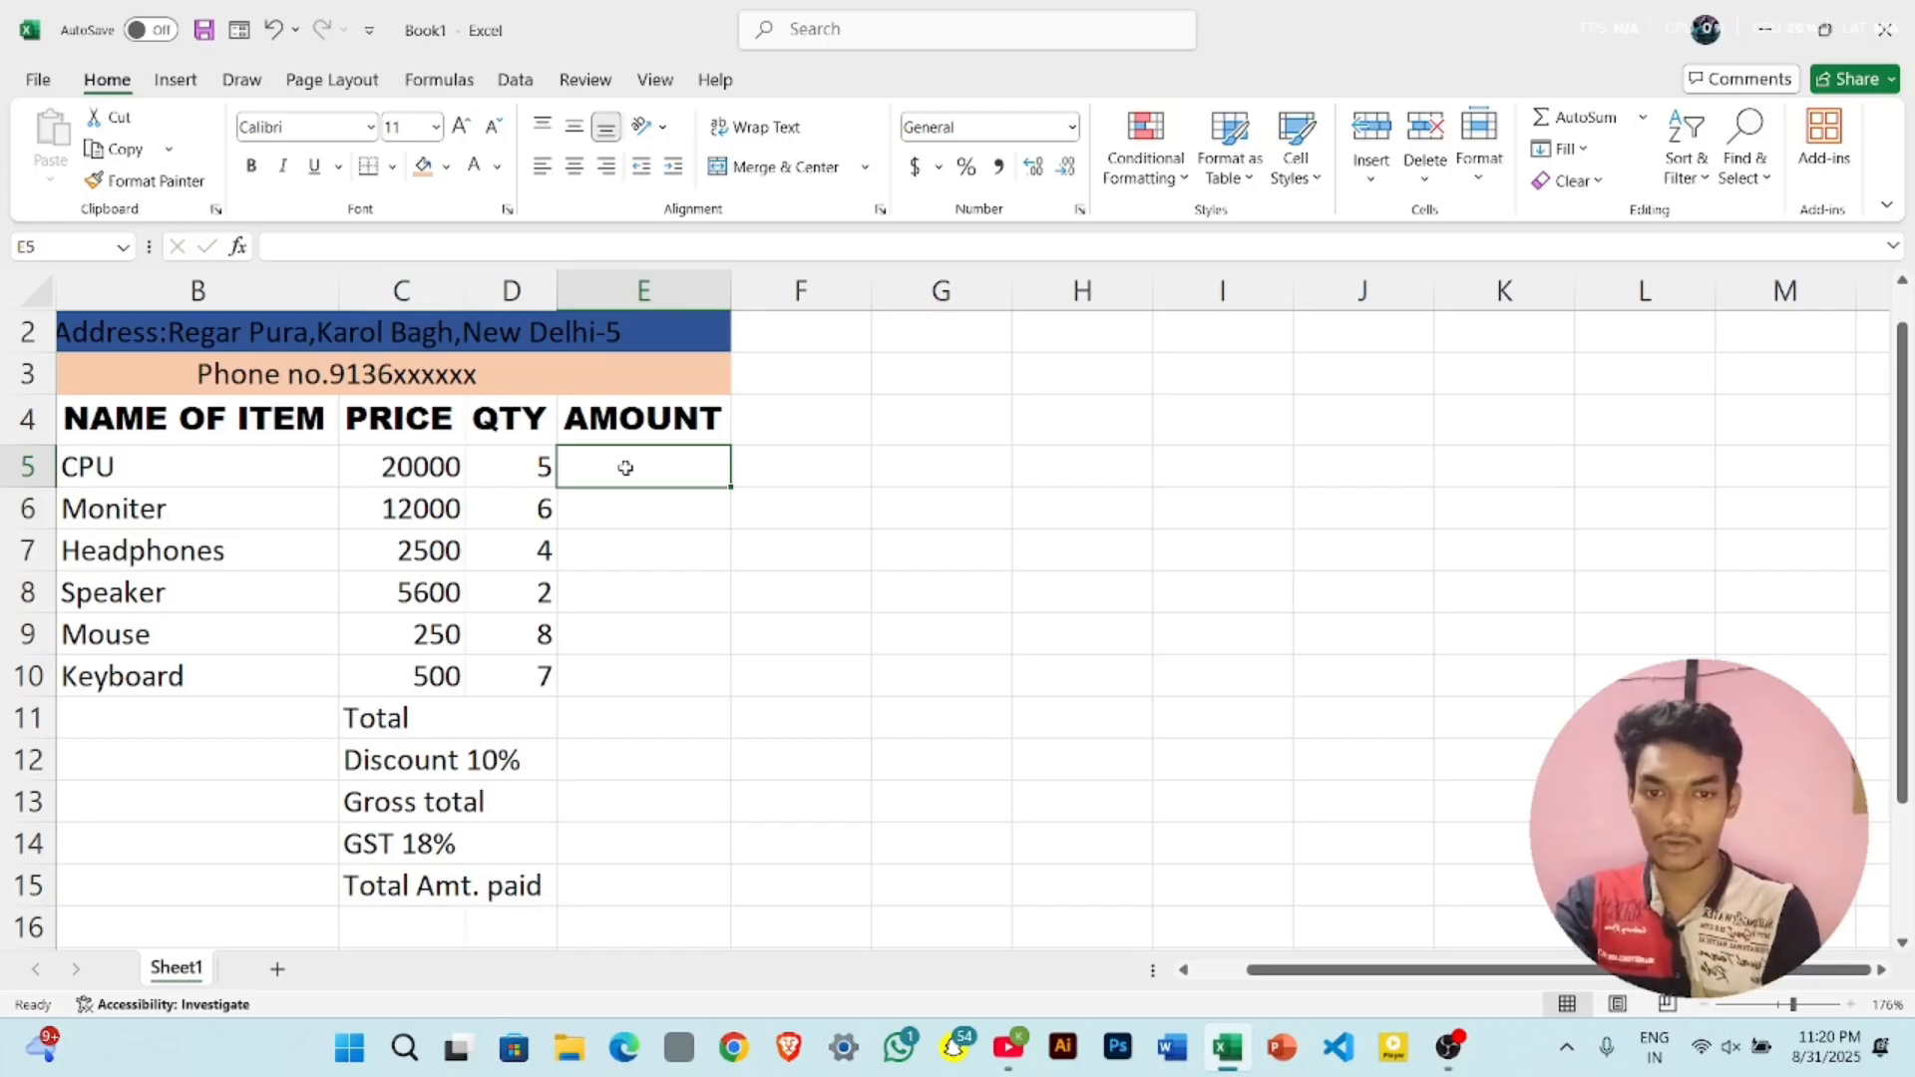
text(=)
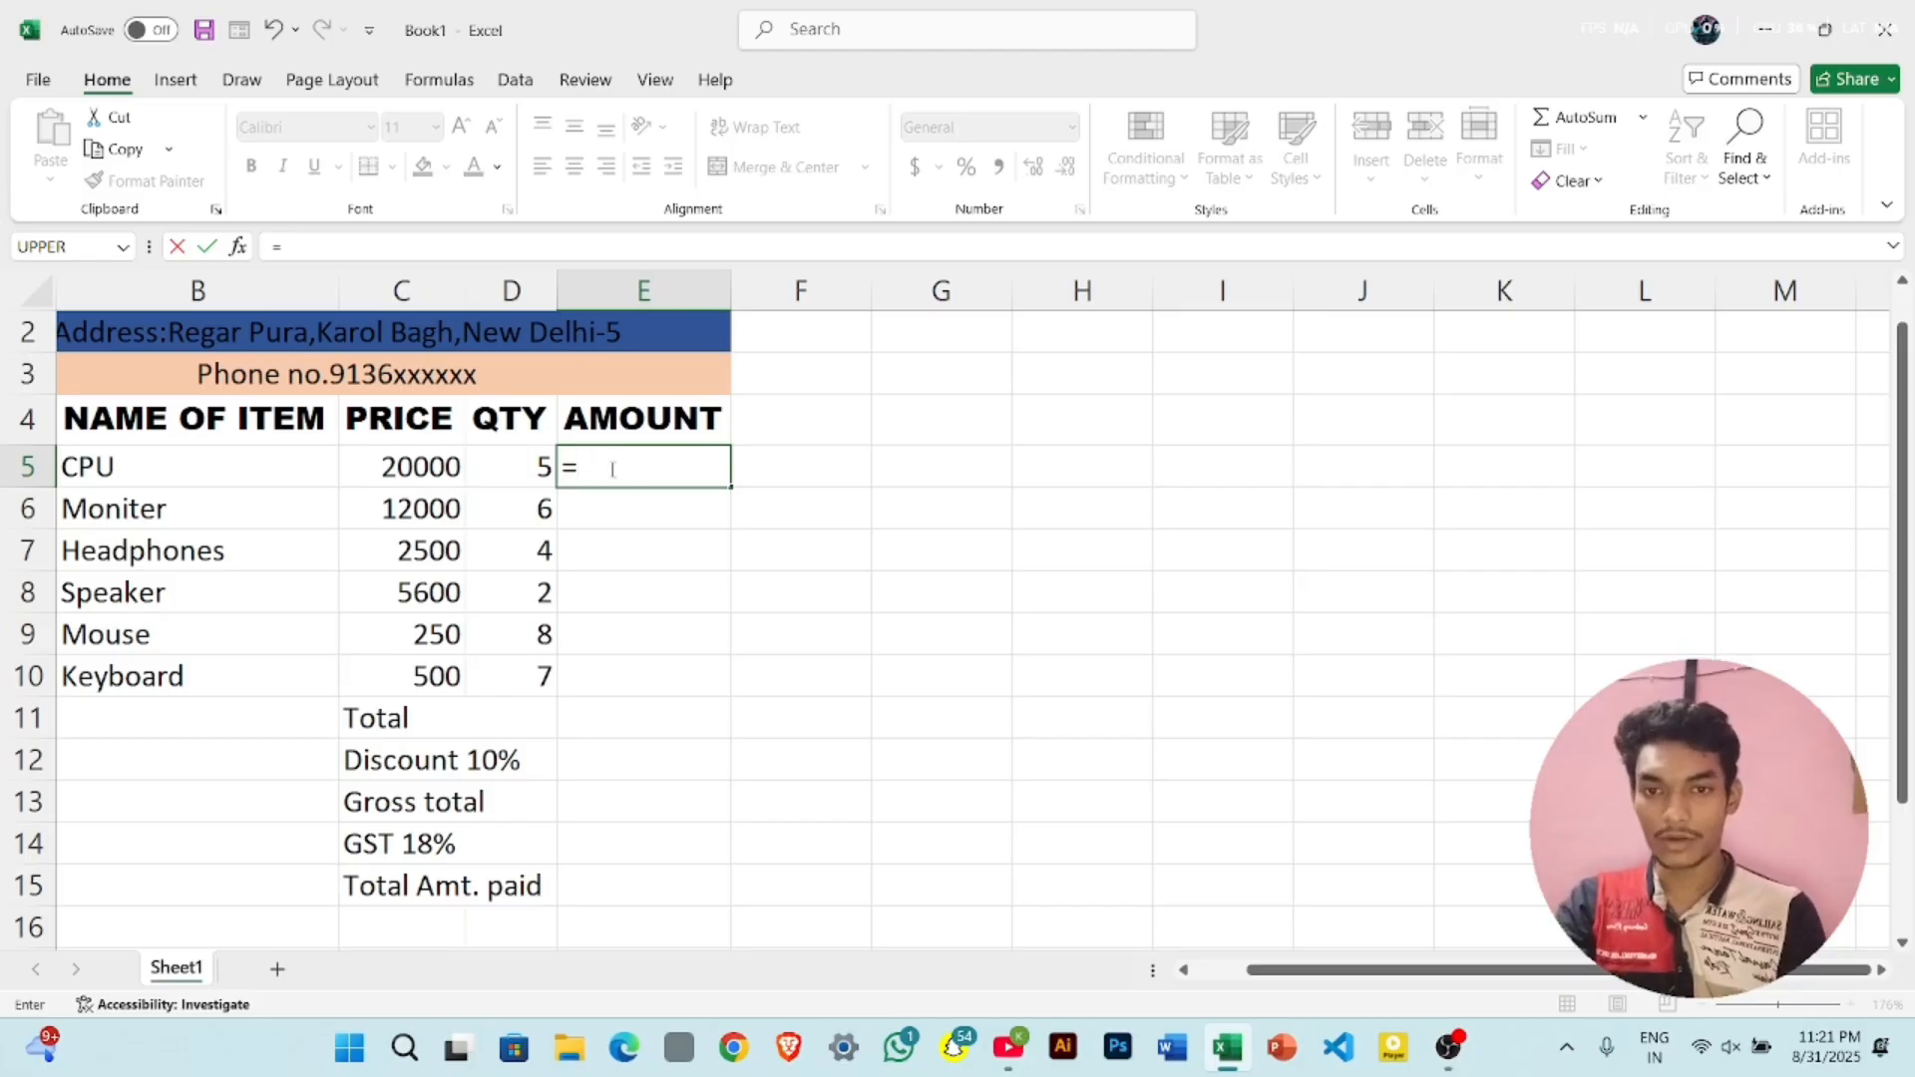
click(436, 466)
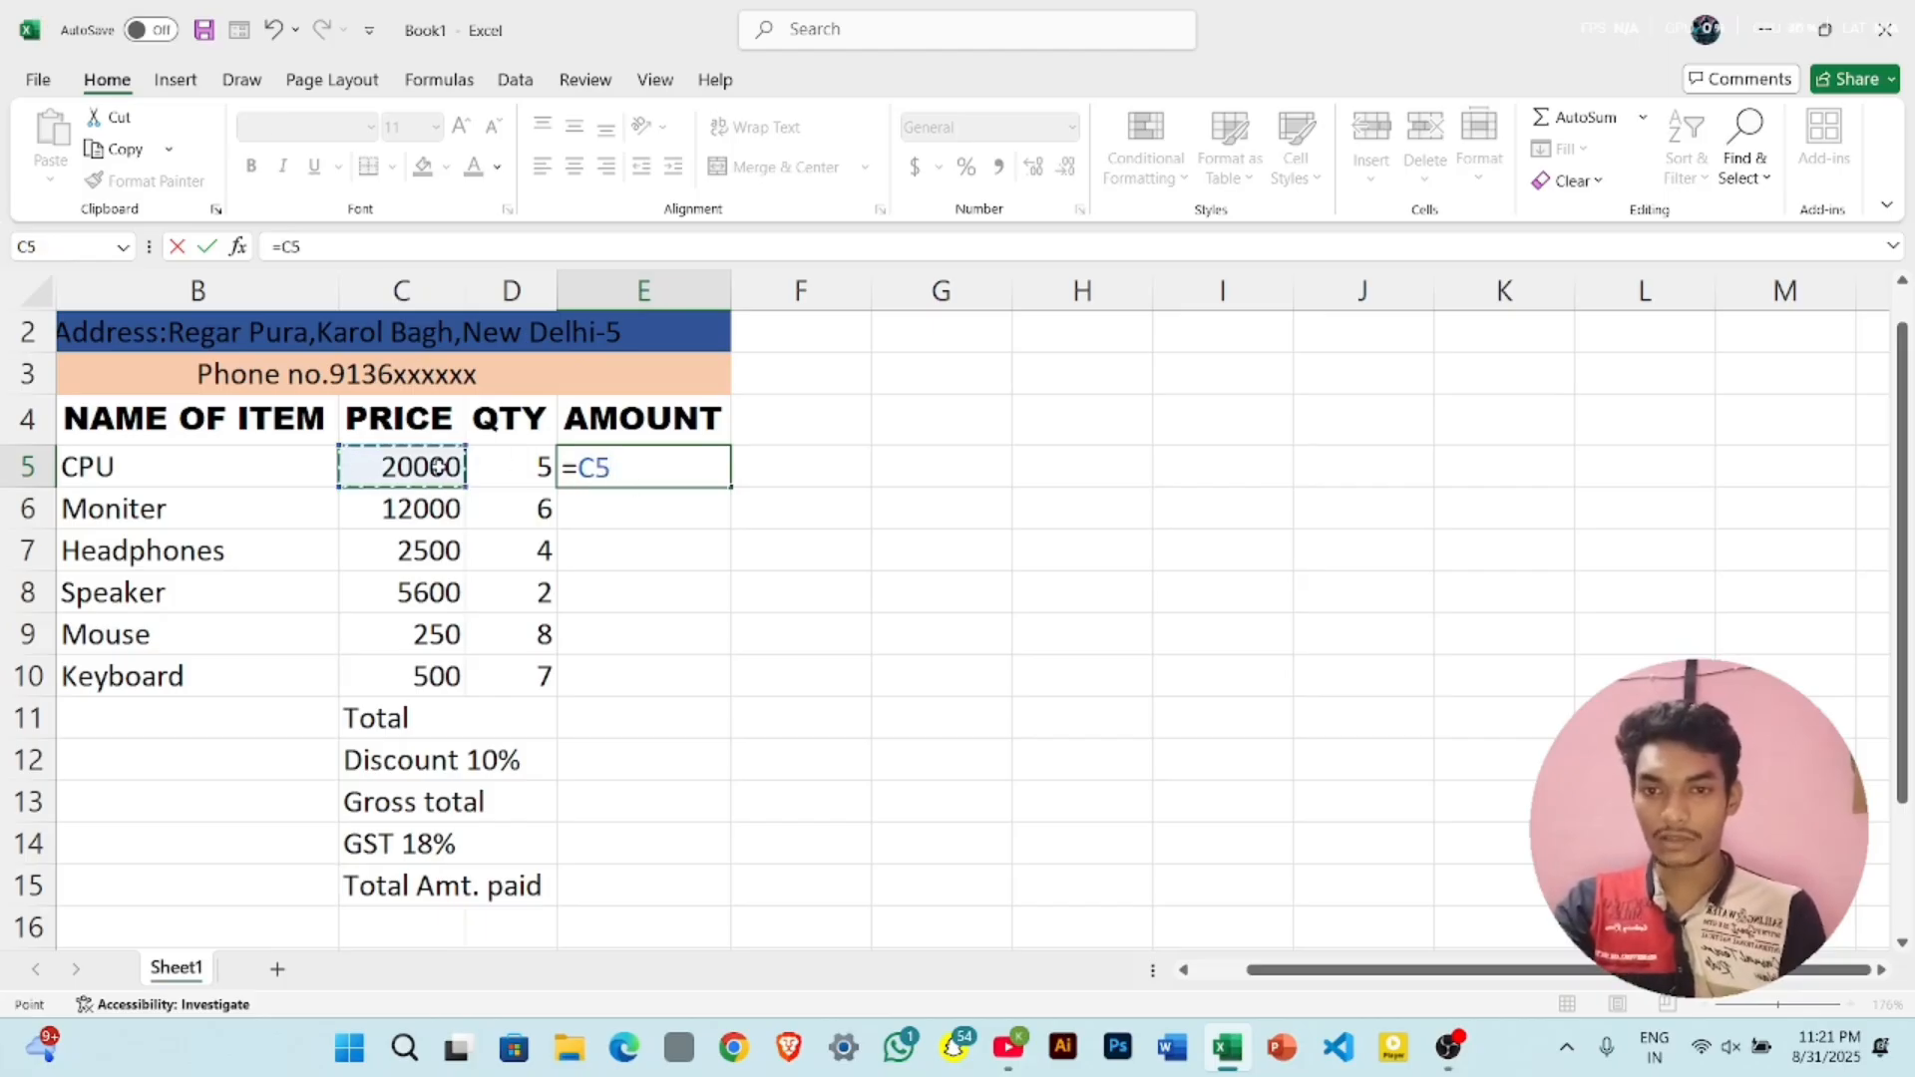
text(*)
click(499, 468)
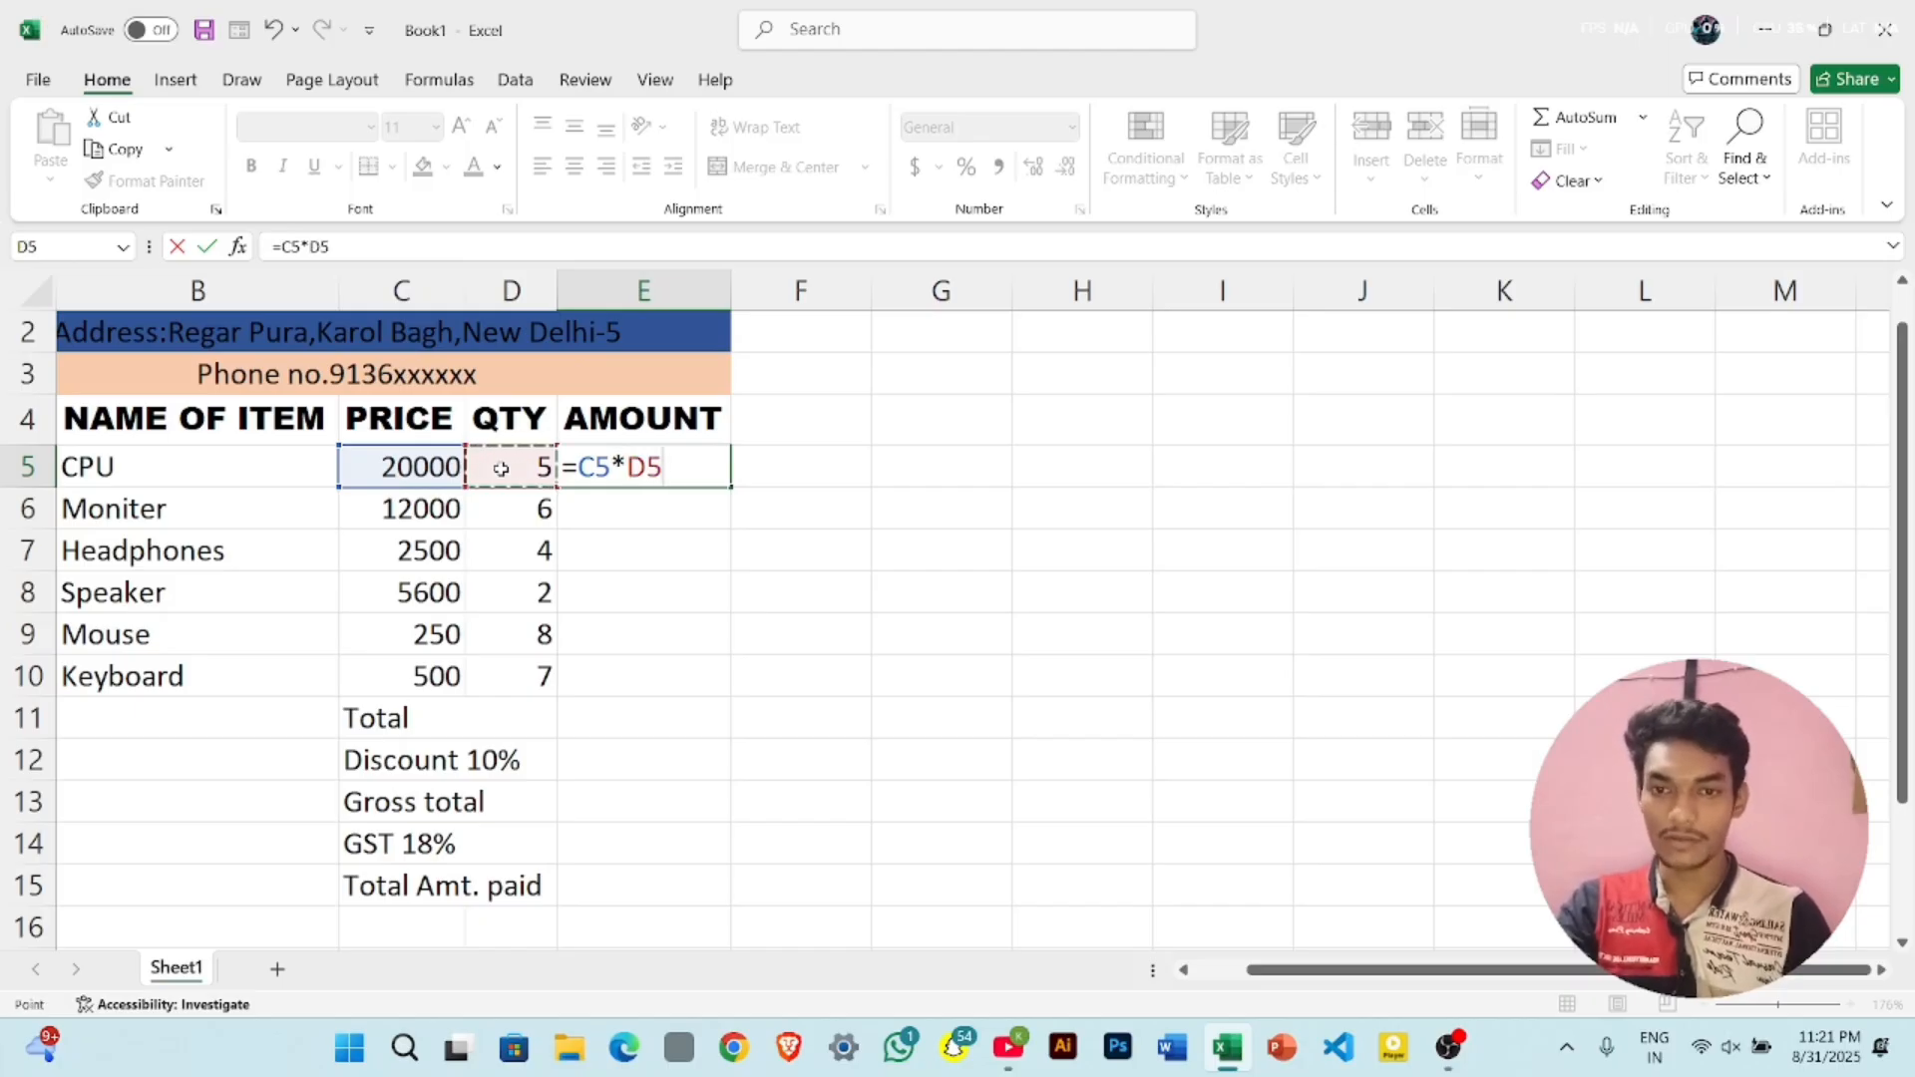
key(Return)
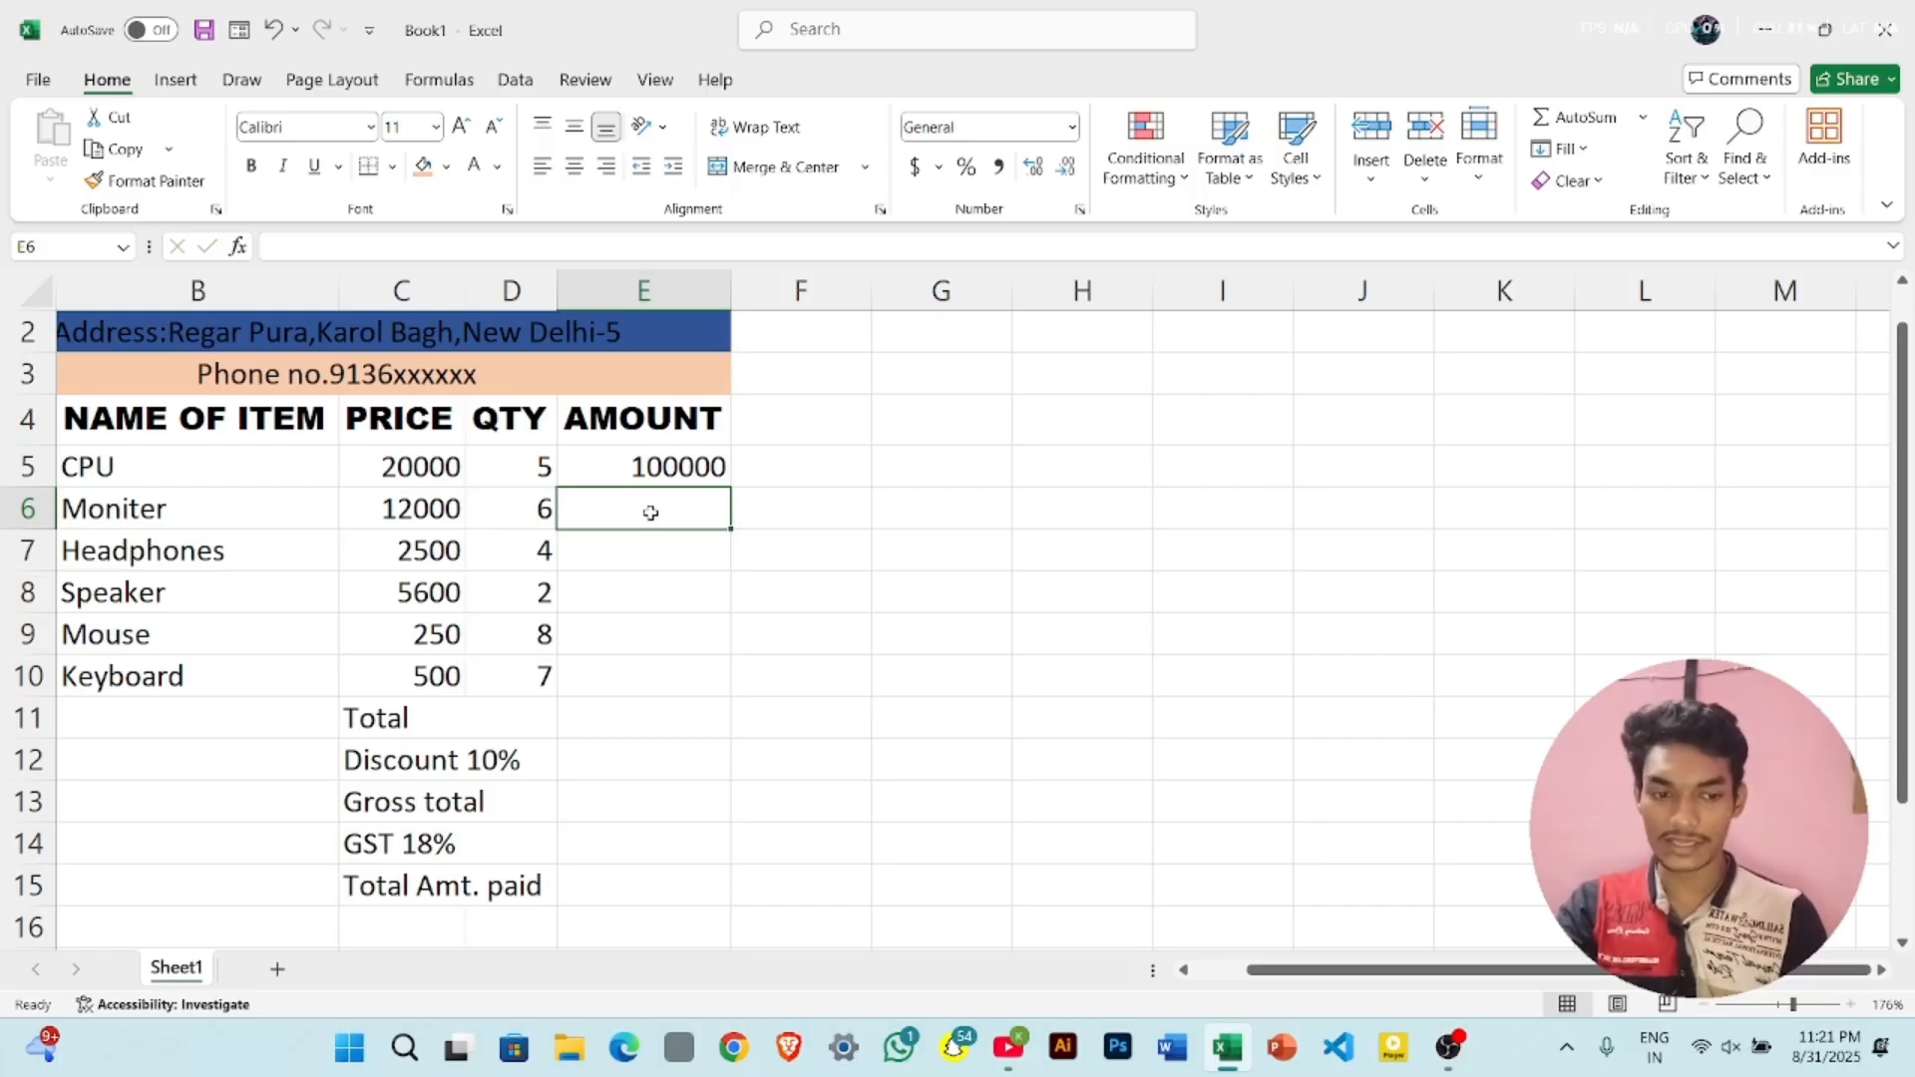
- Calculate the Moniter amount in cell E6 with =C6*D6 and fill the formula down to E10
text(=)
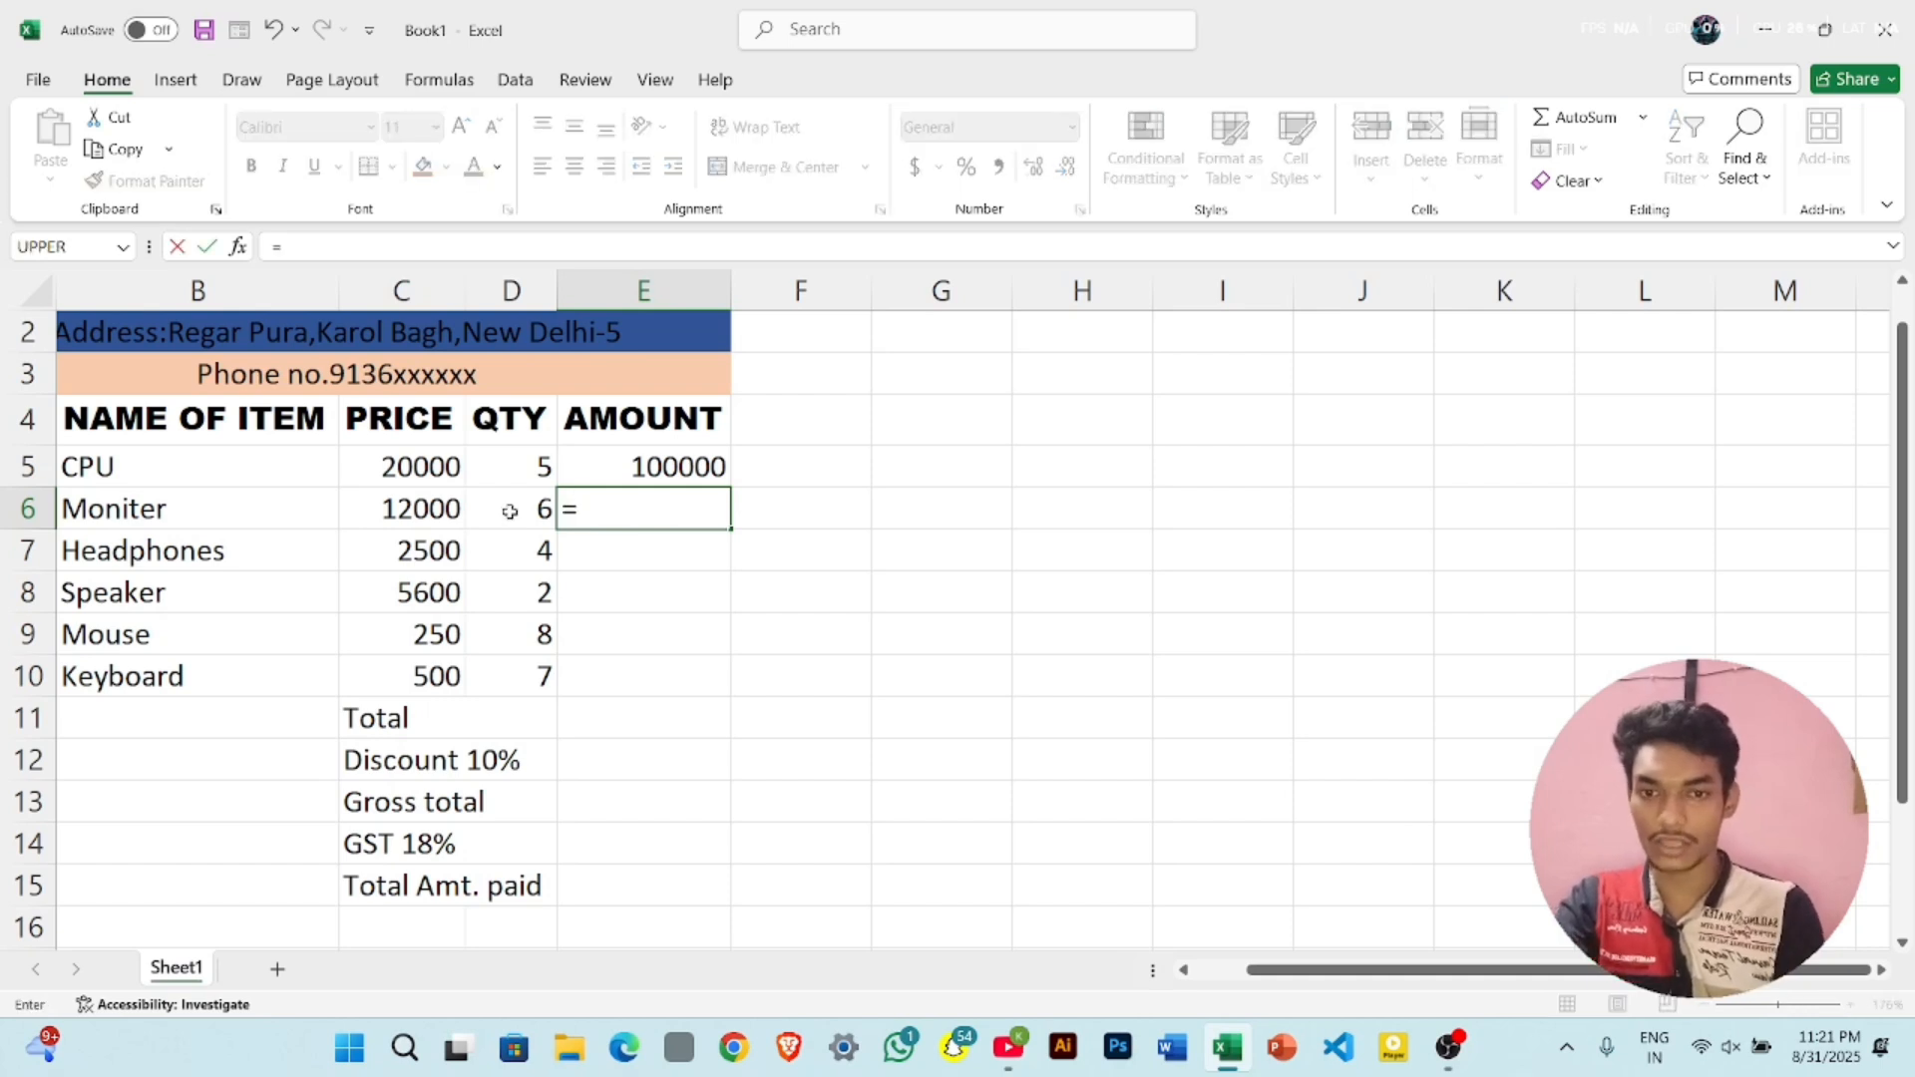
click(444, 511)
text(*)
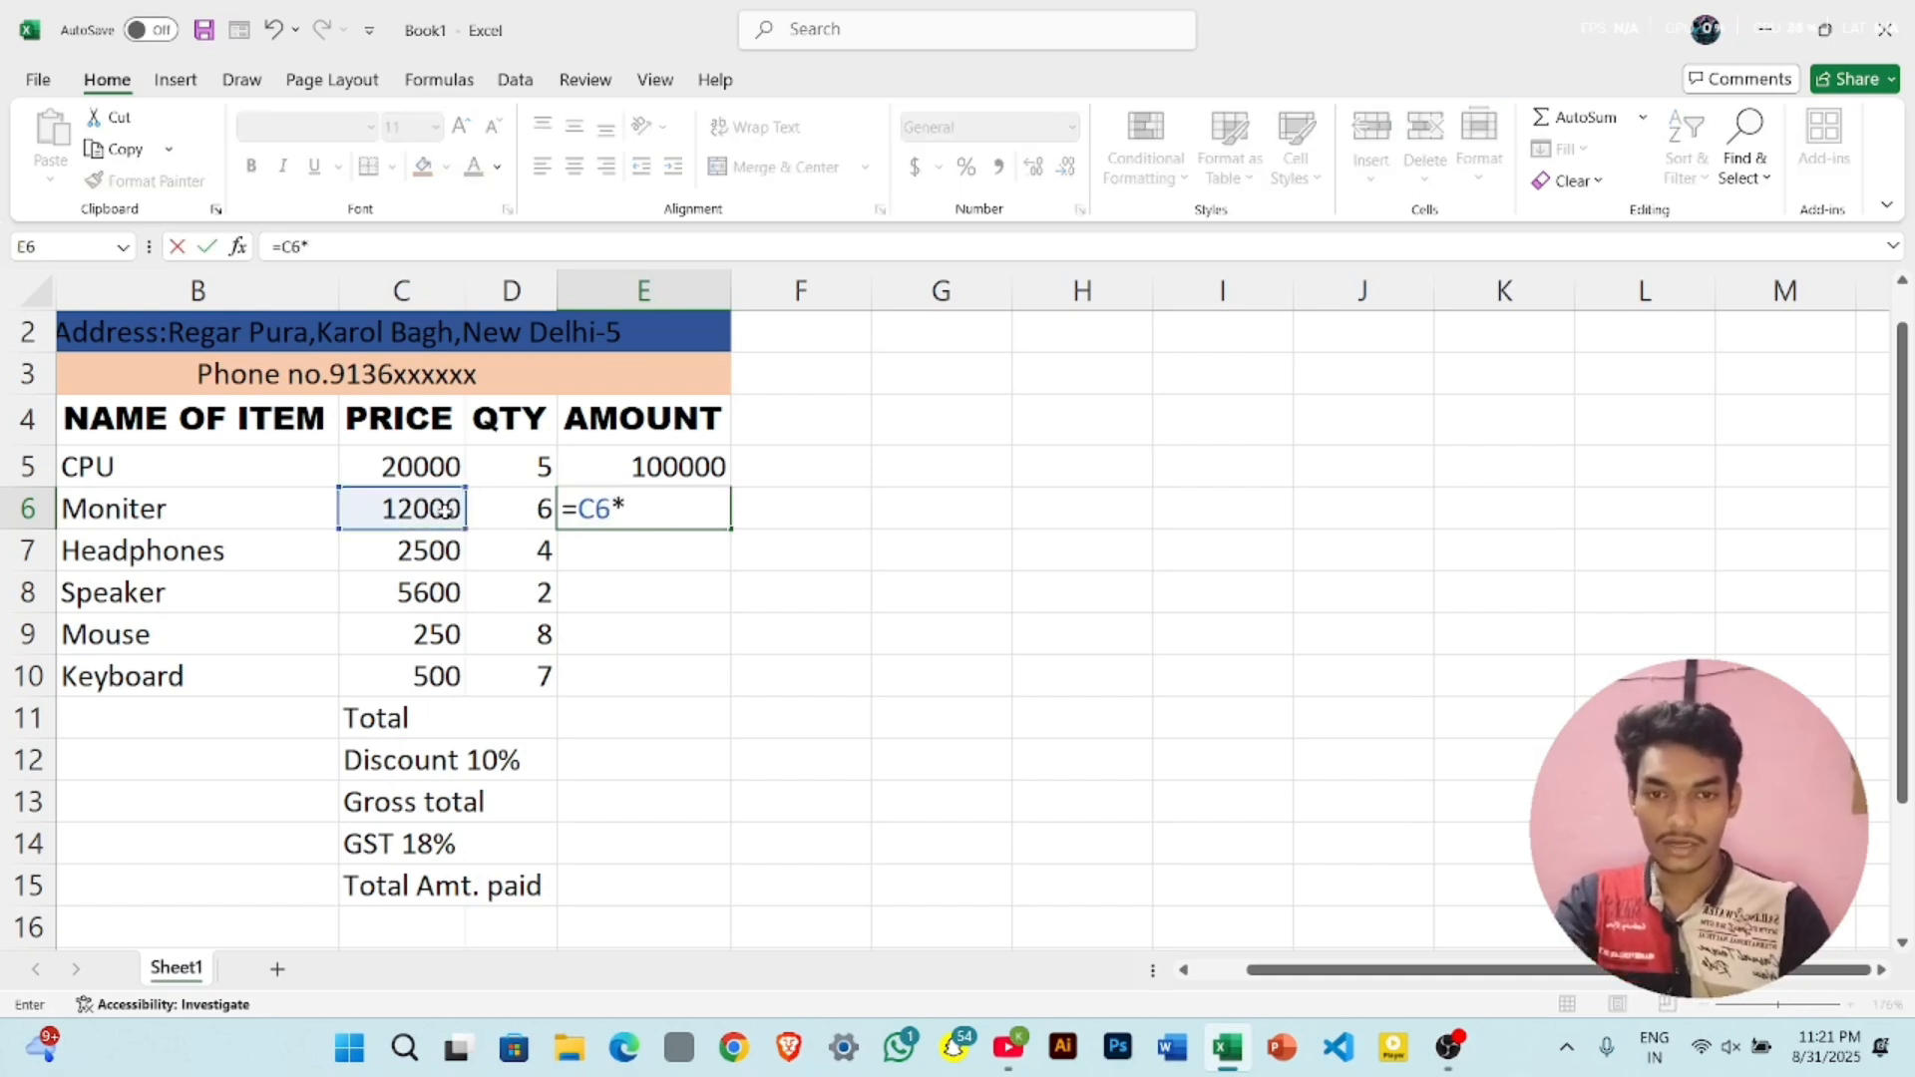
click(550, 511)
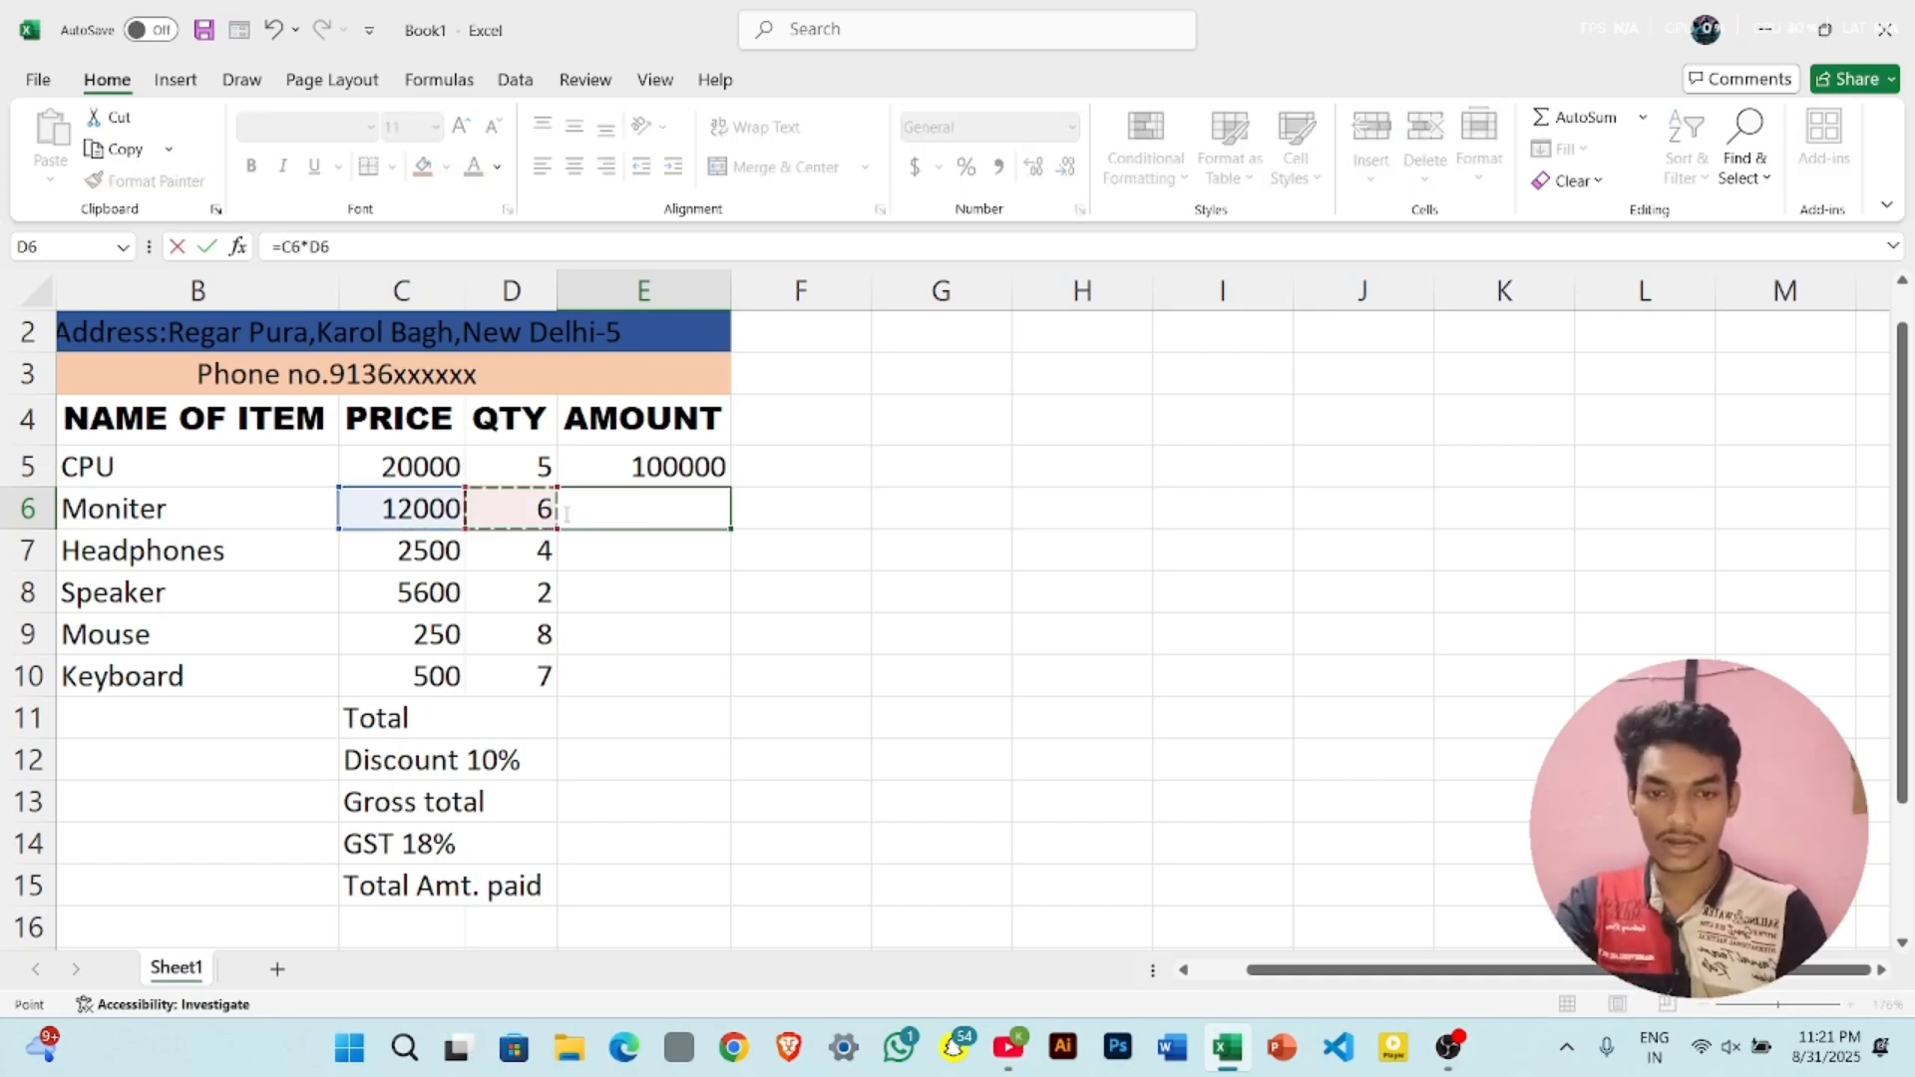
key(Return)
click(691, 509)
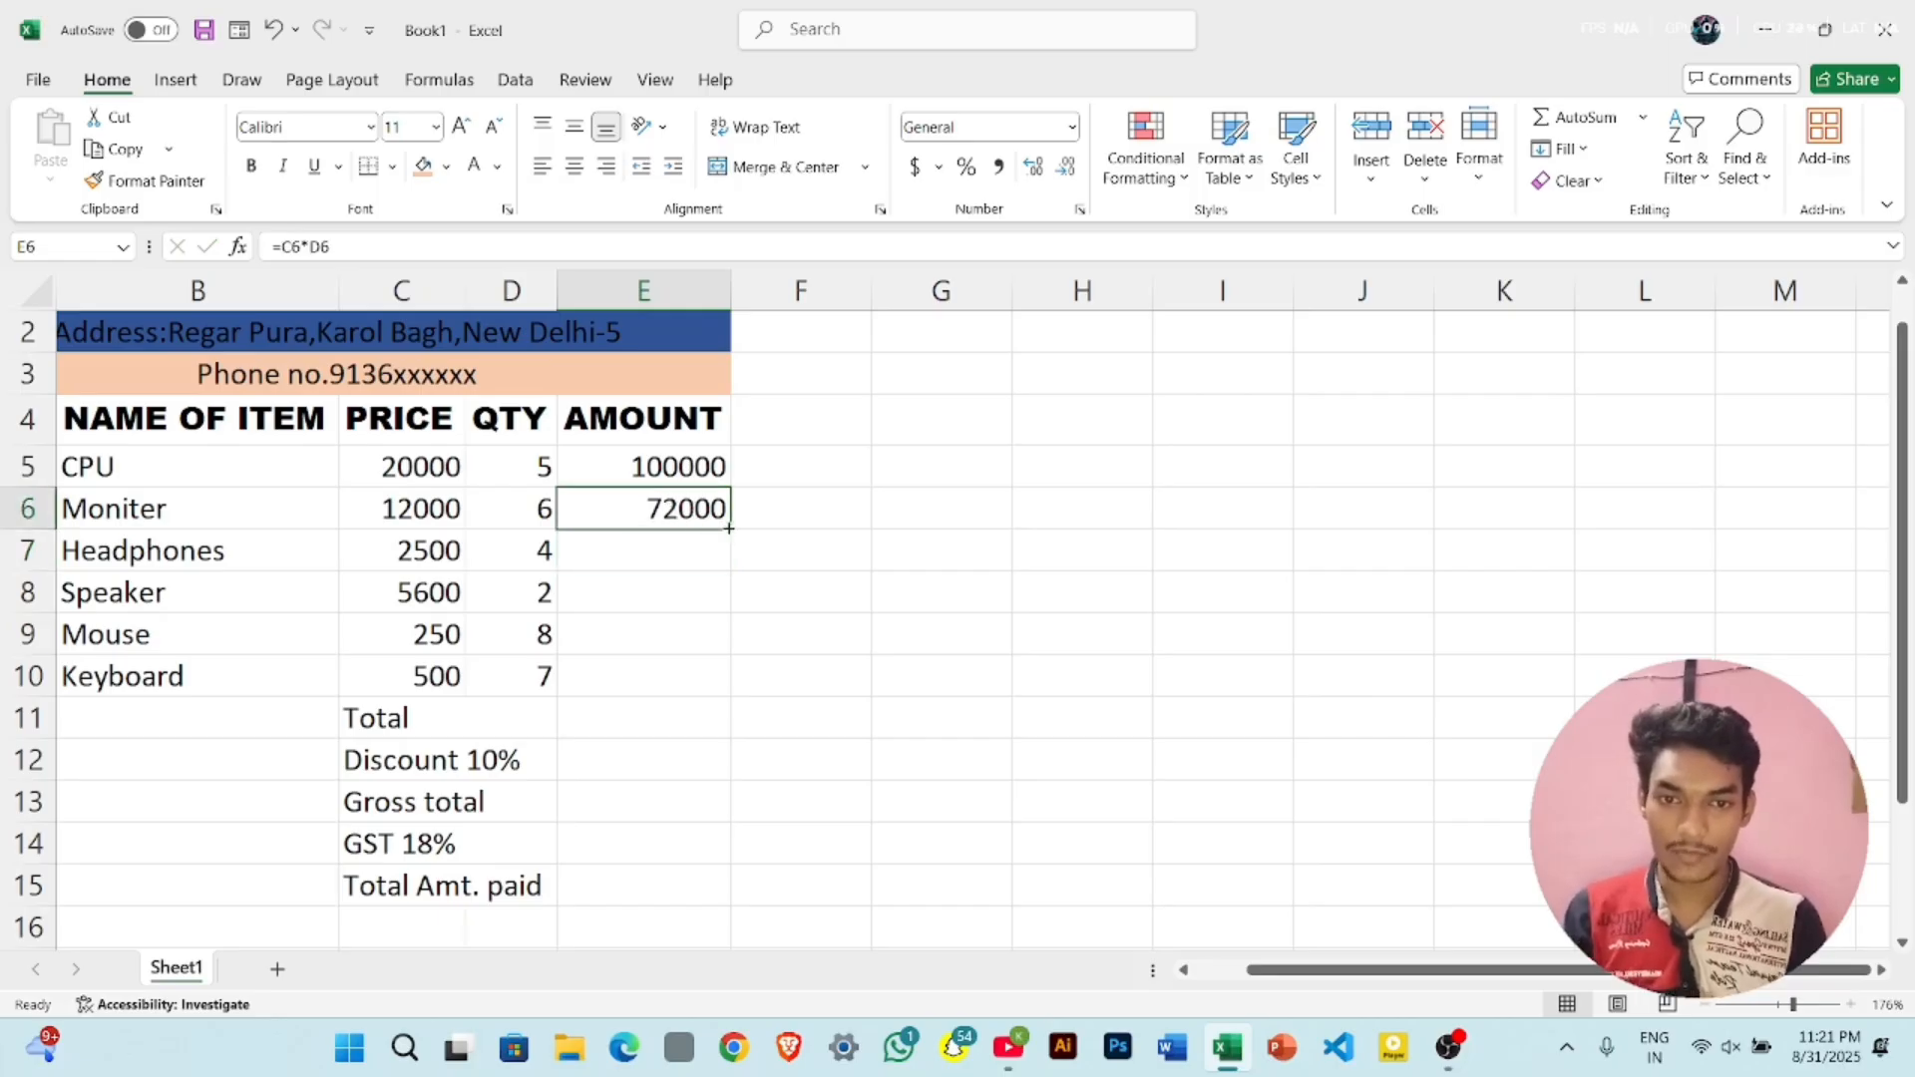
drag(729, 529, 715, 691)
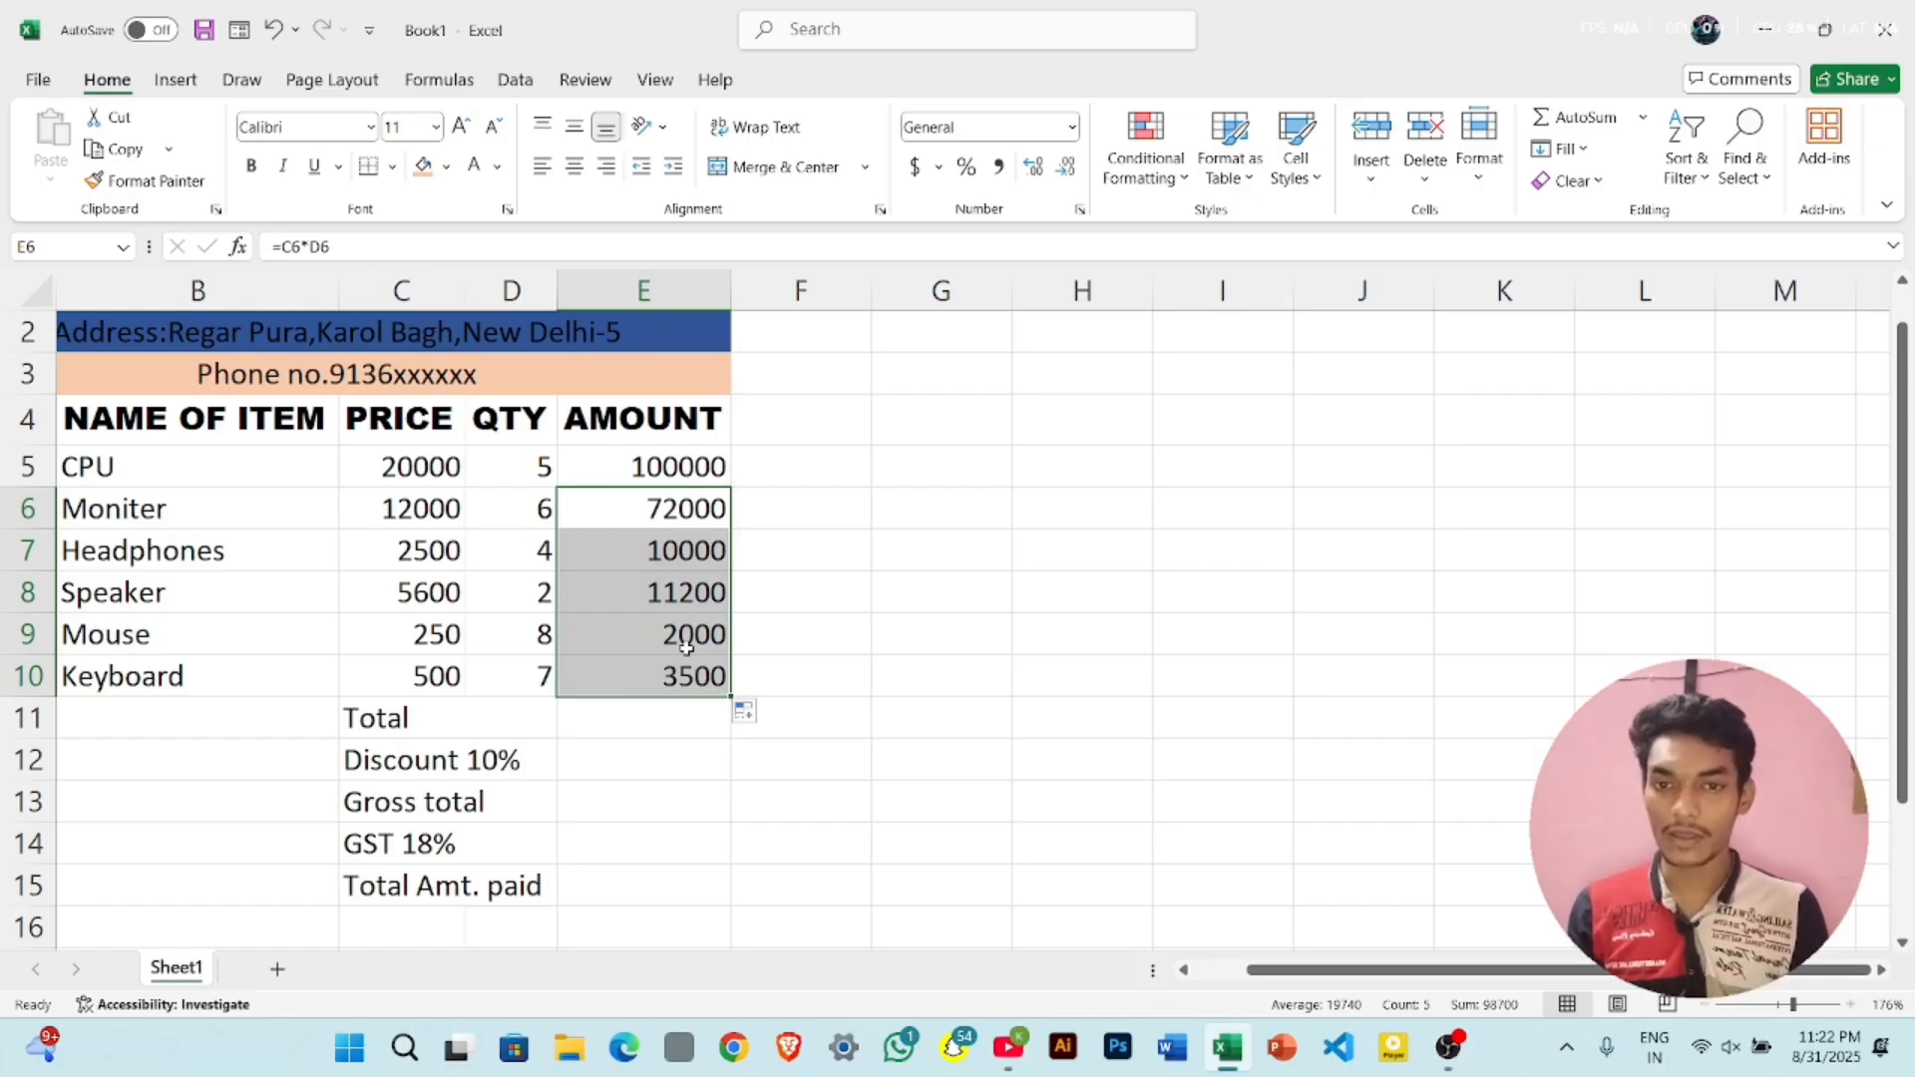
- Calculate the Total in cell E11 with the formula =SUM(E5:E10)
click(663, 723)
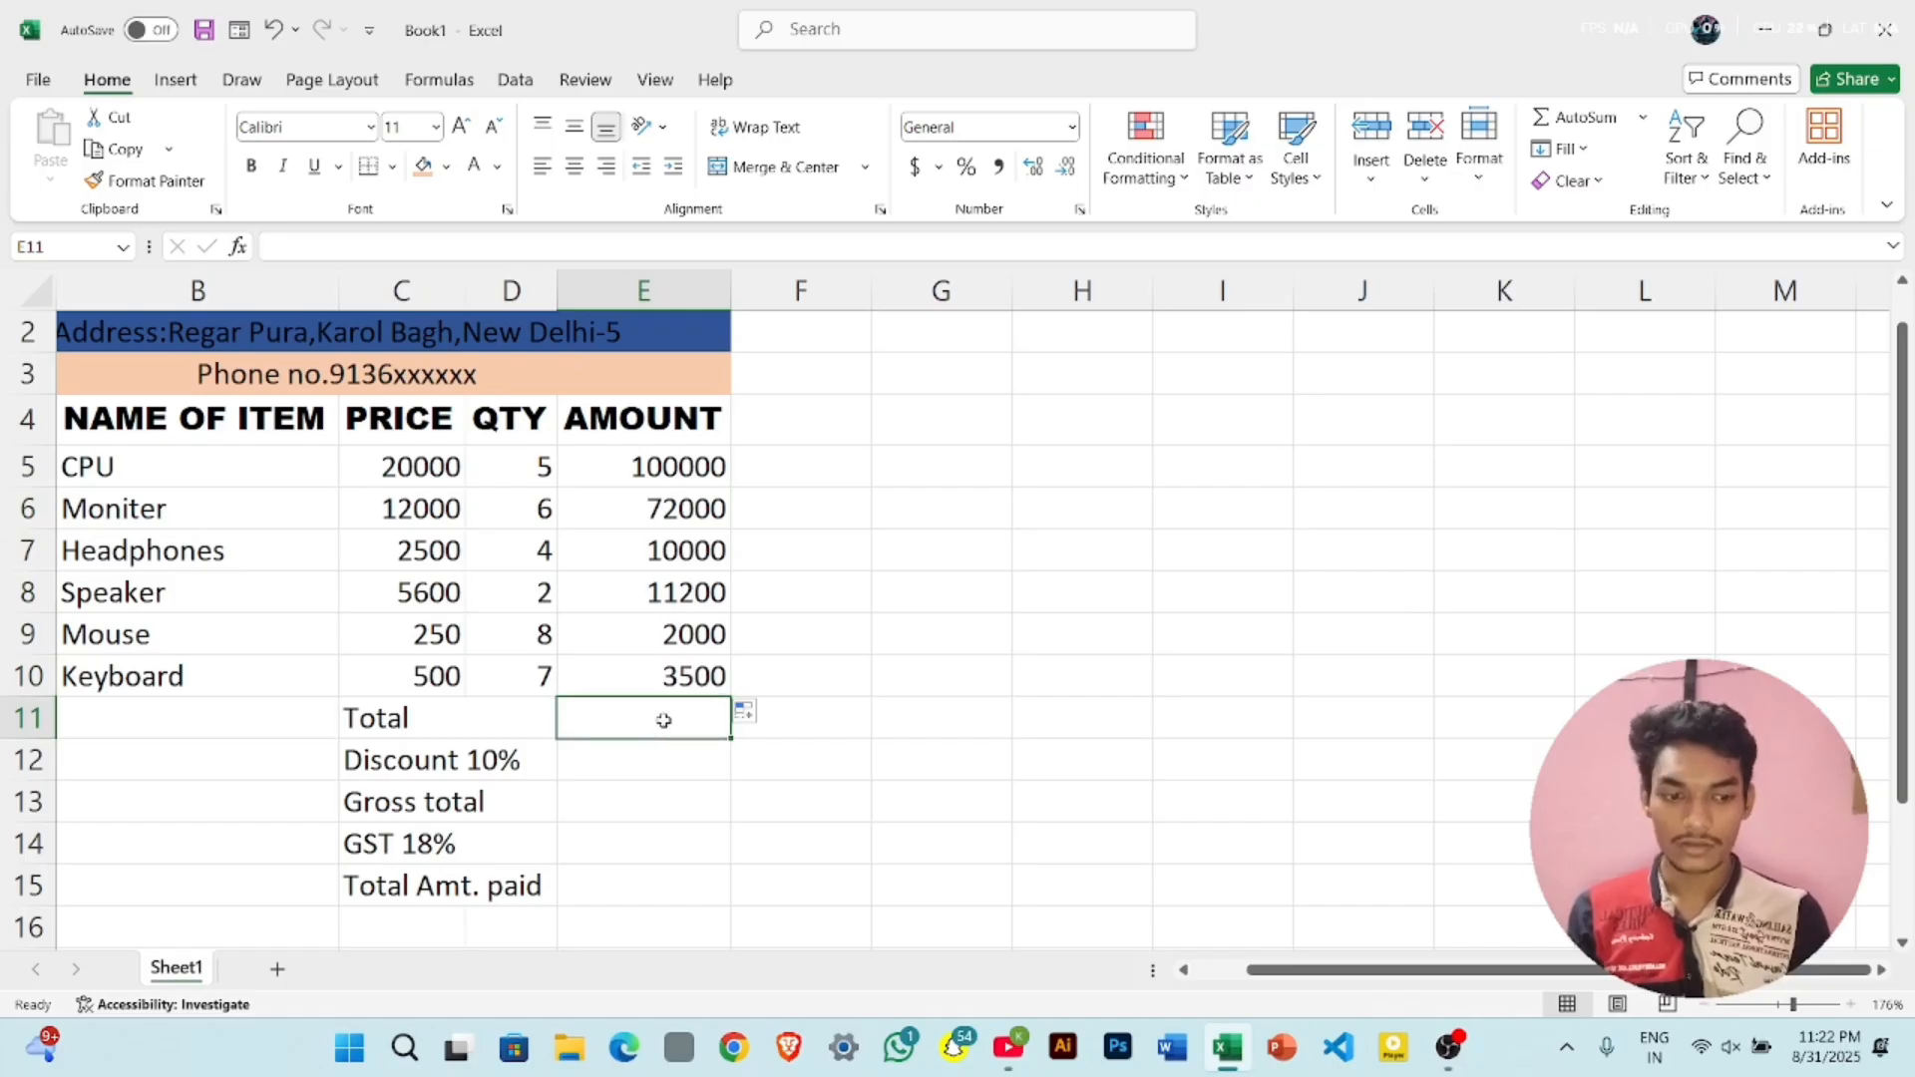
text(=)
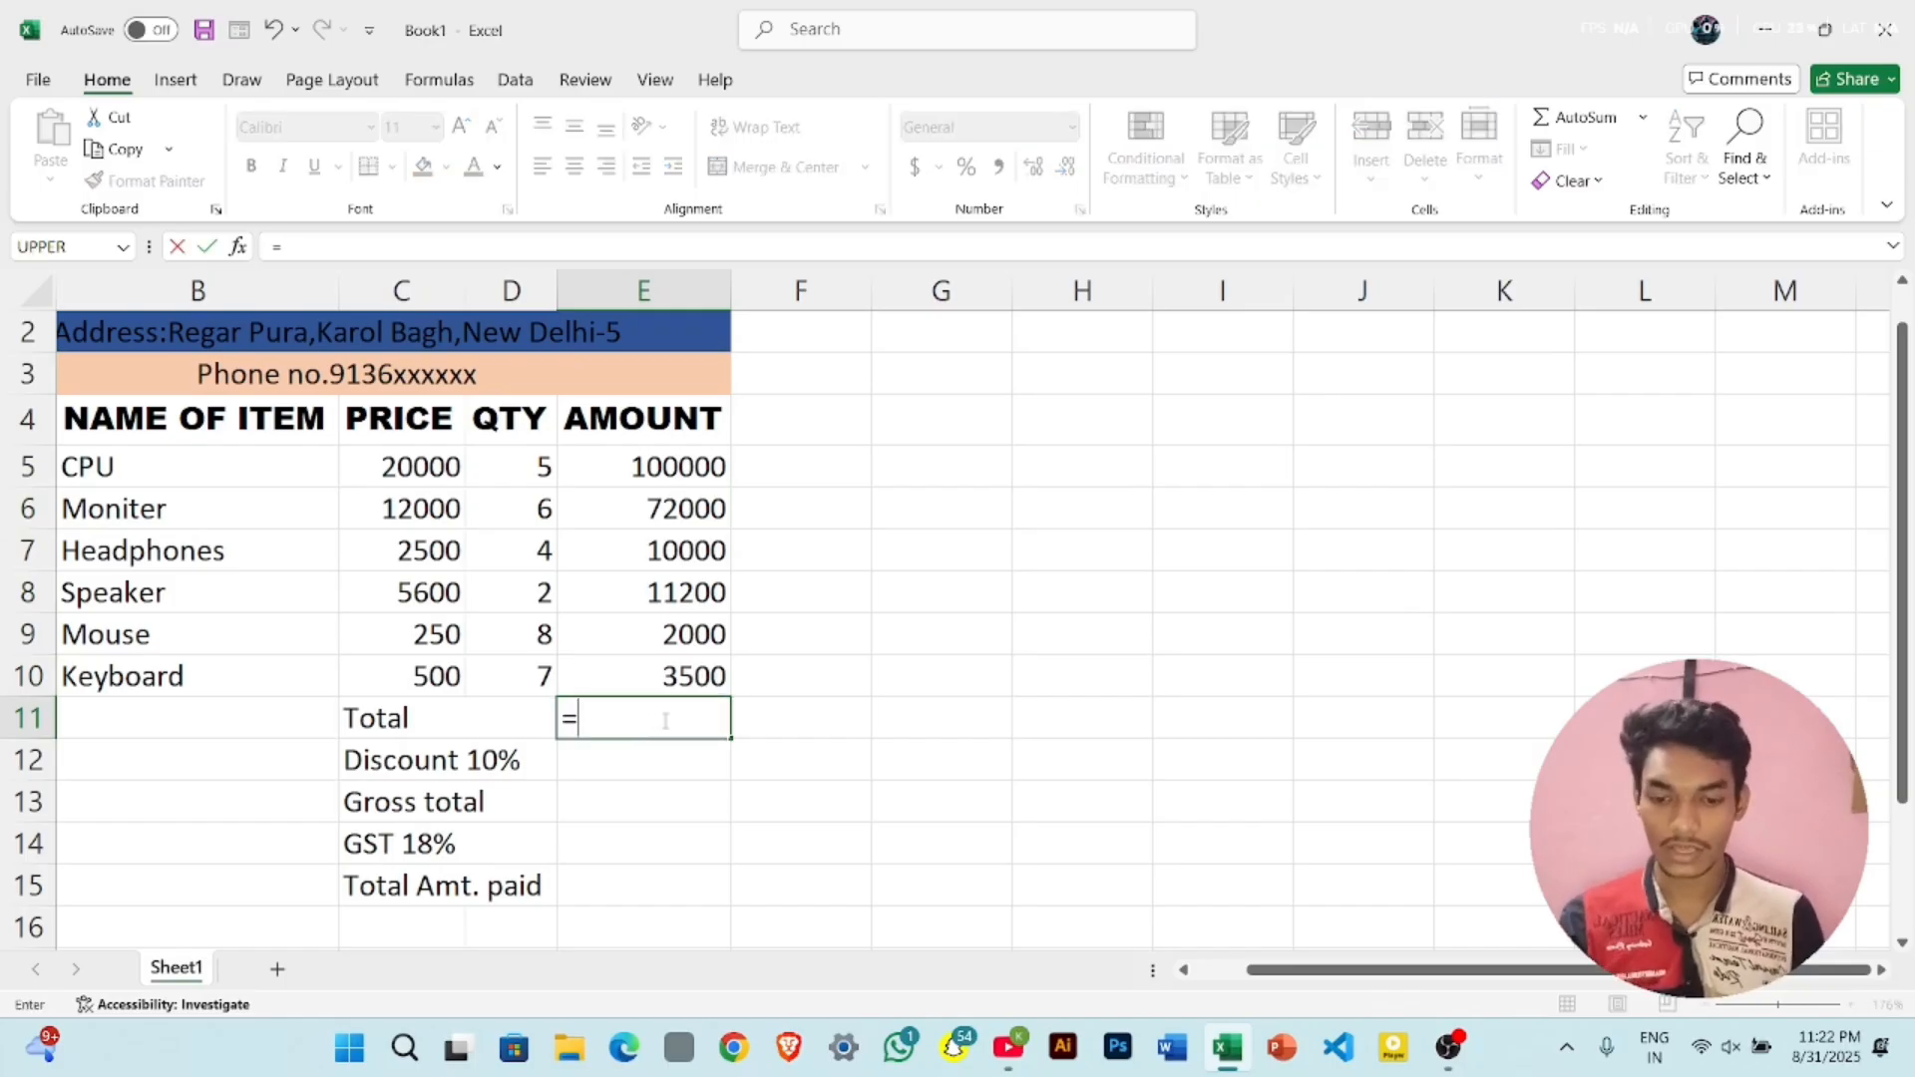
text(sum)
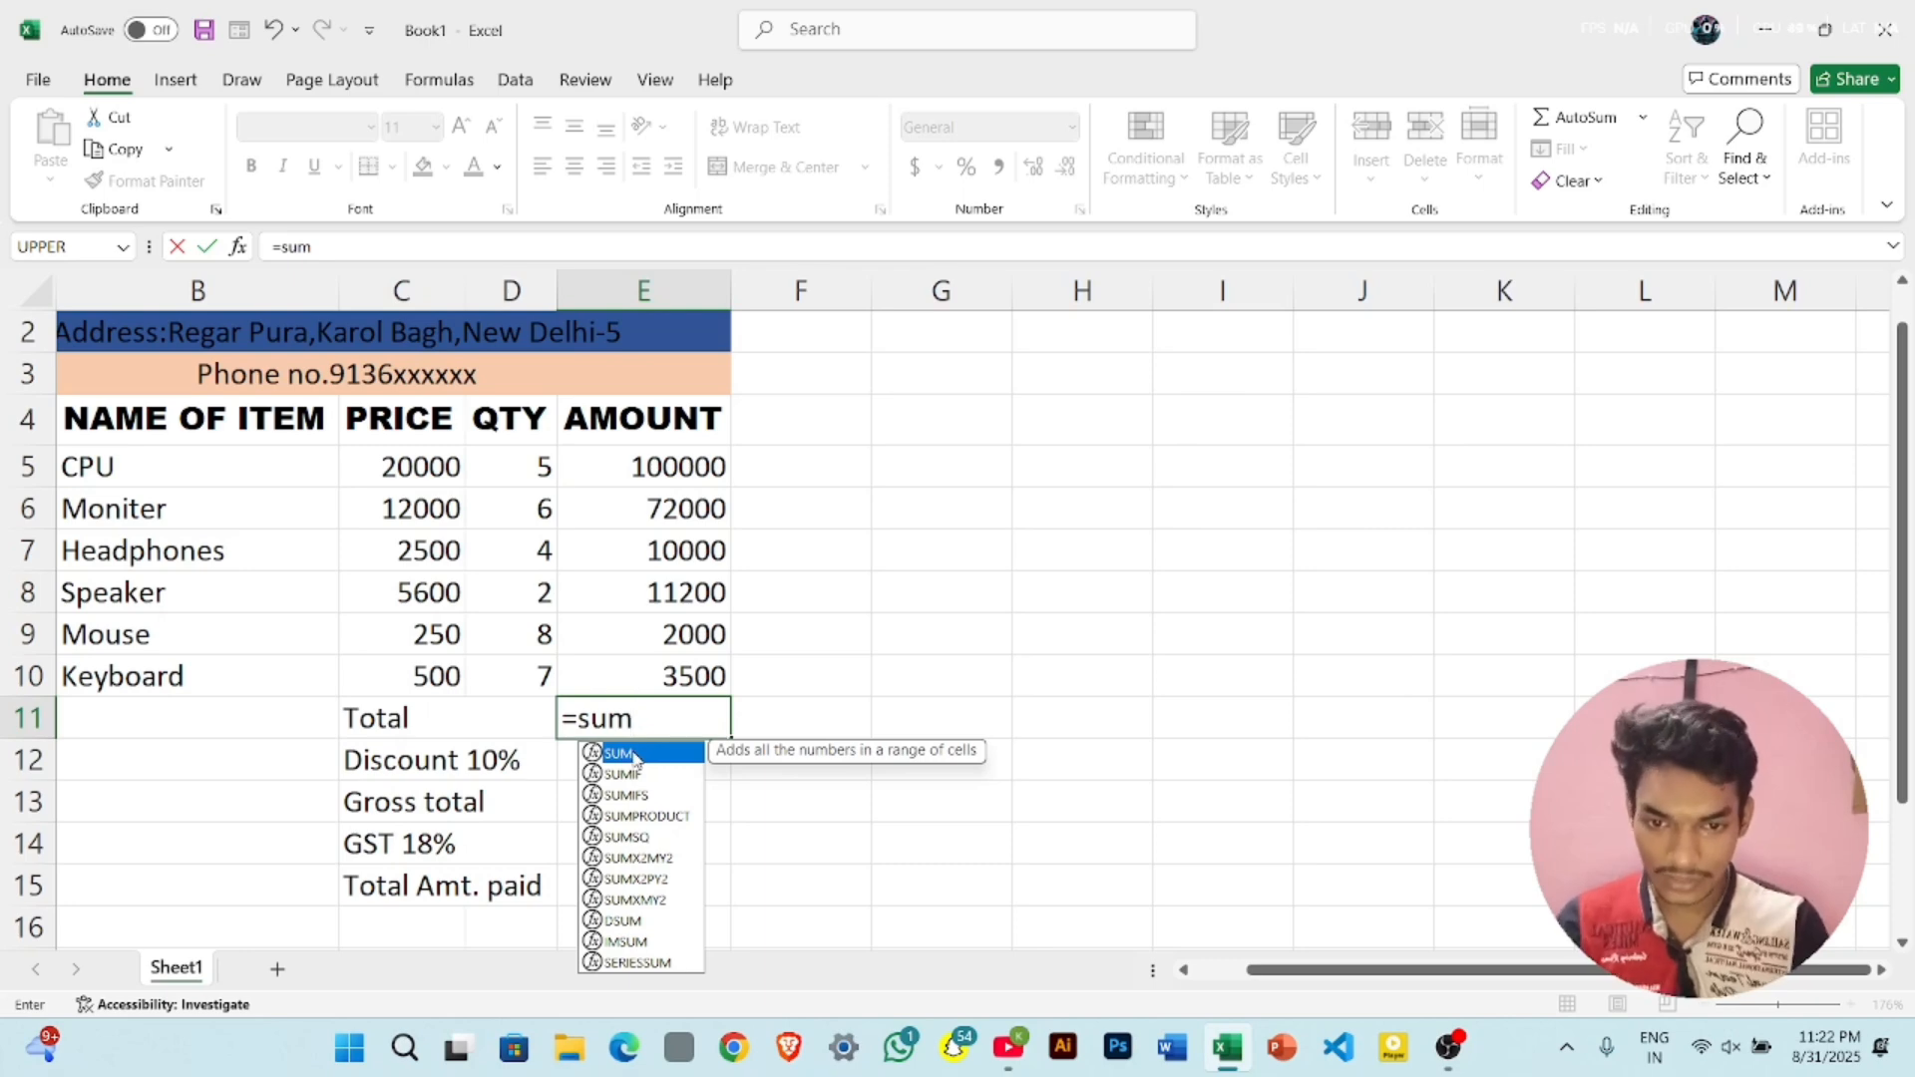
double_click(643, 755)
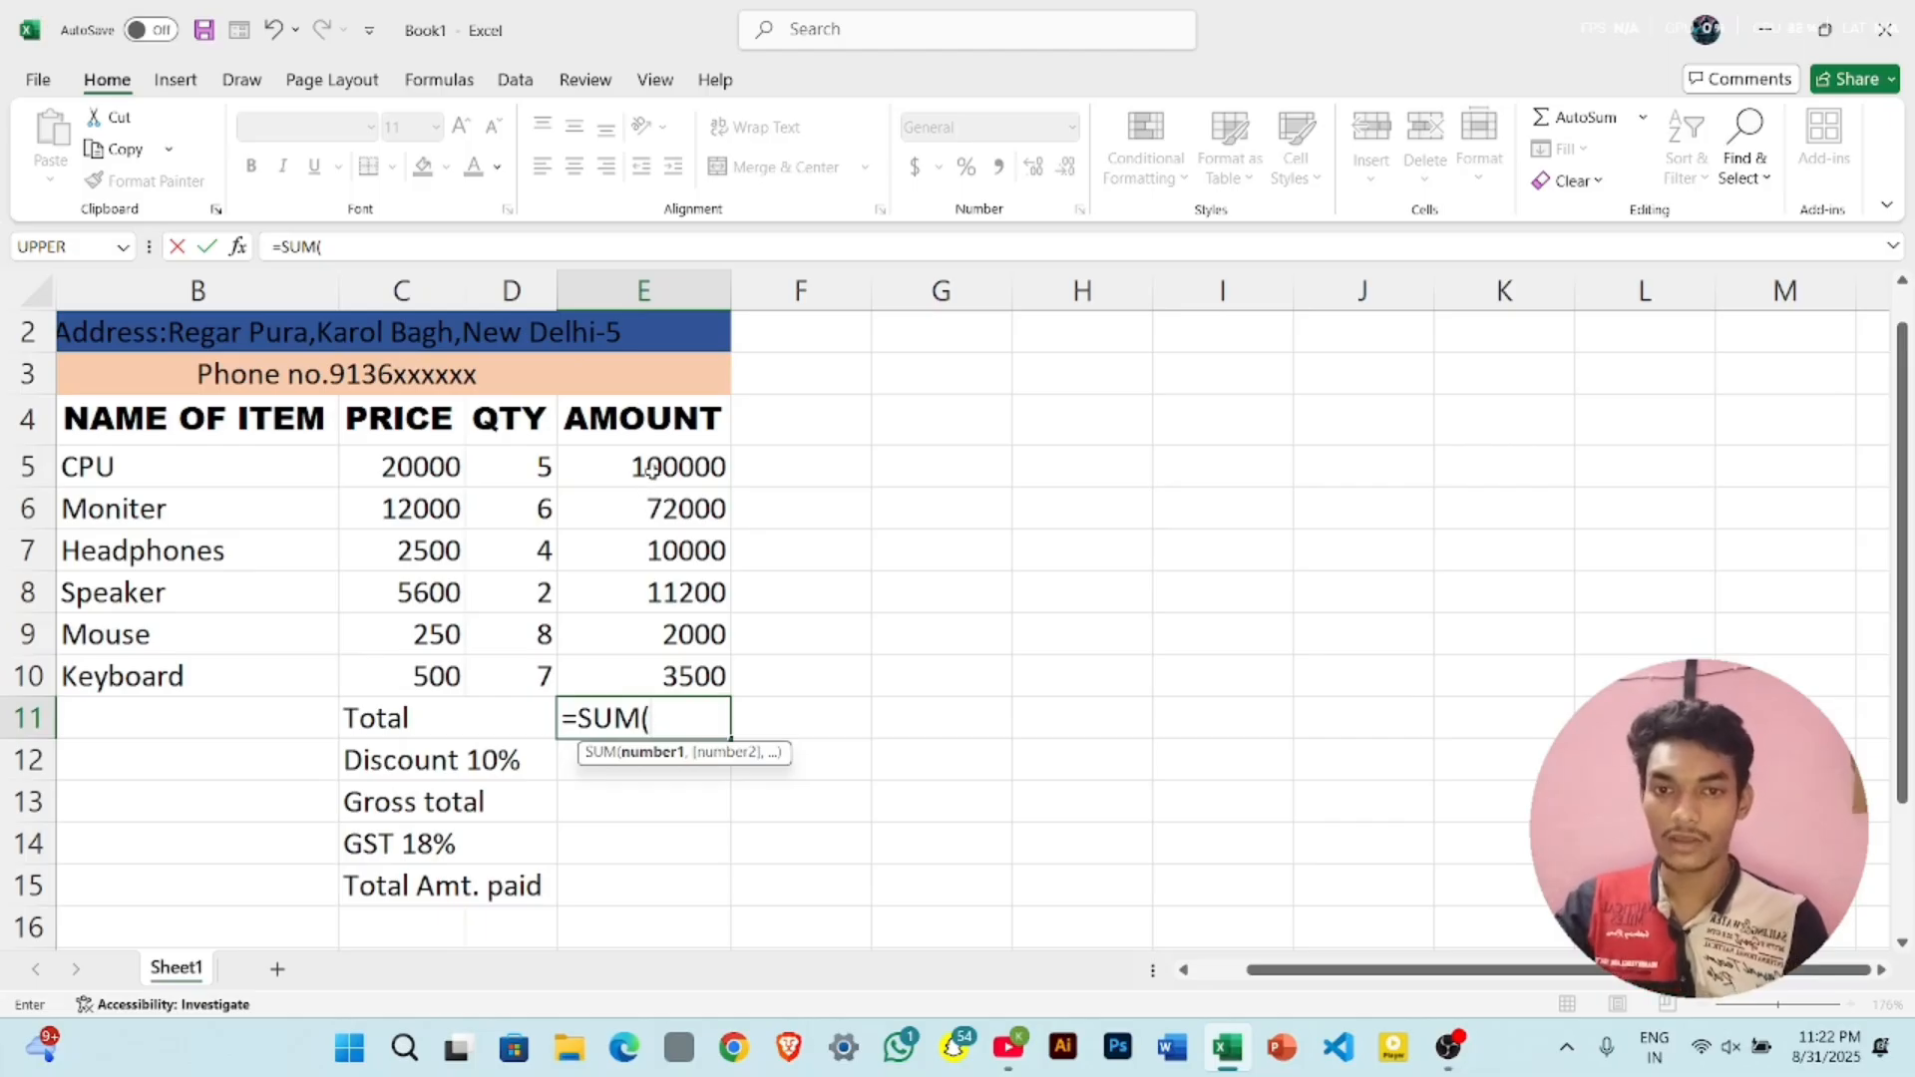
drag(644, 469, 666, 665)
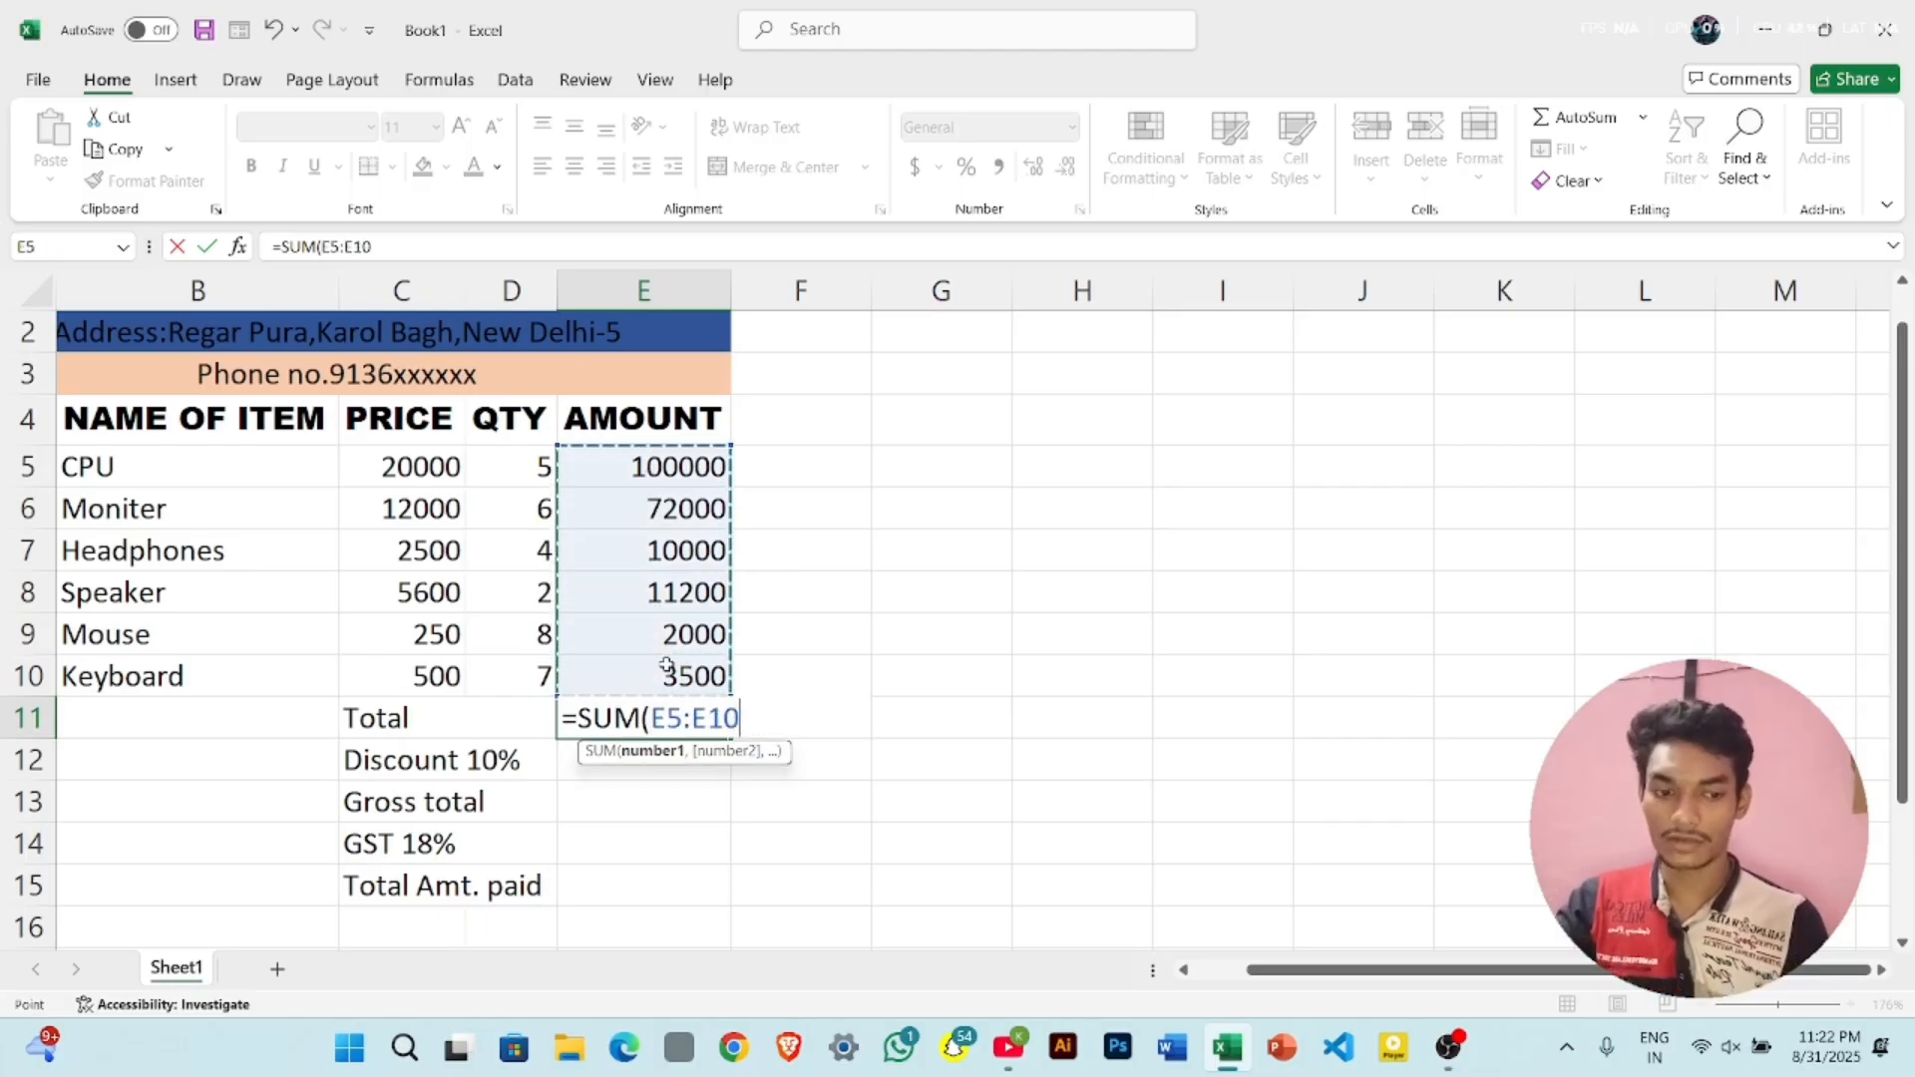
text())
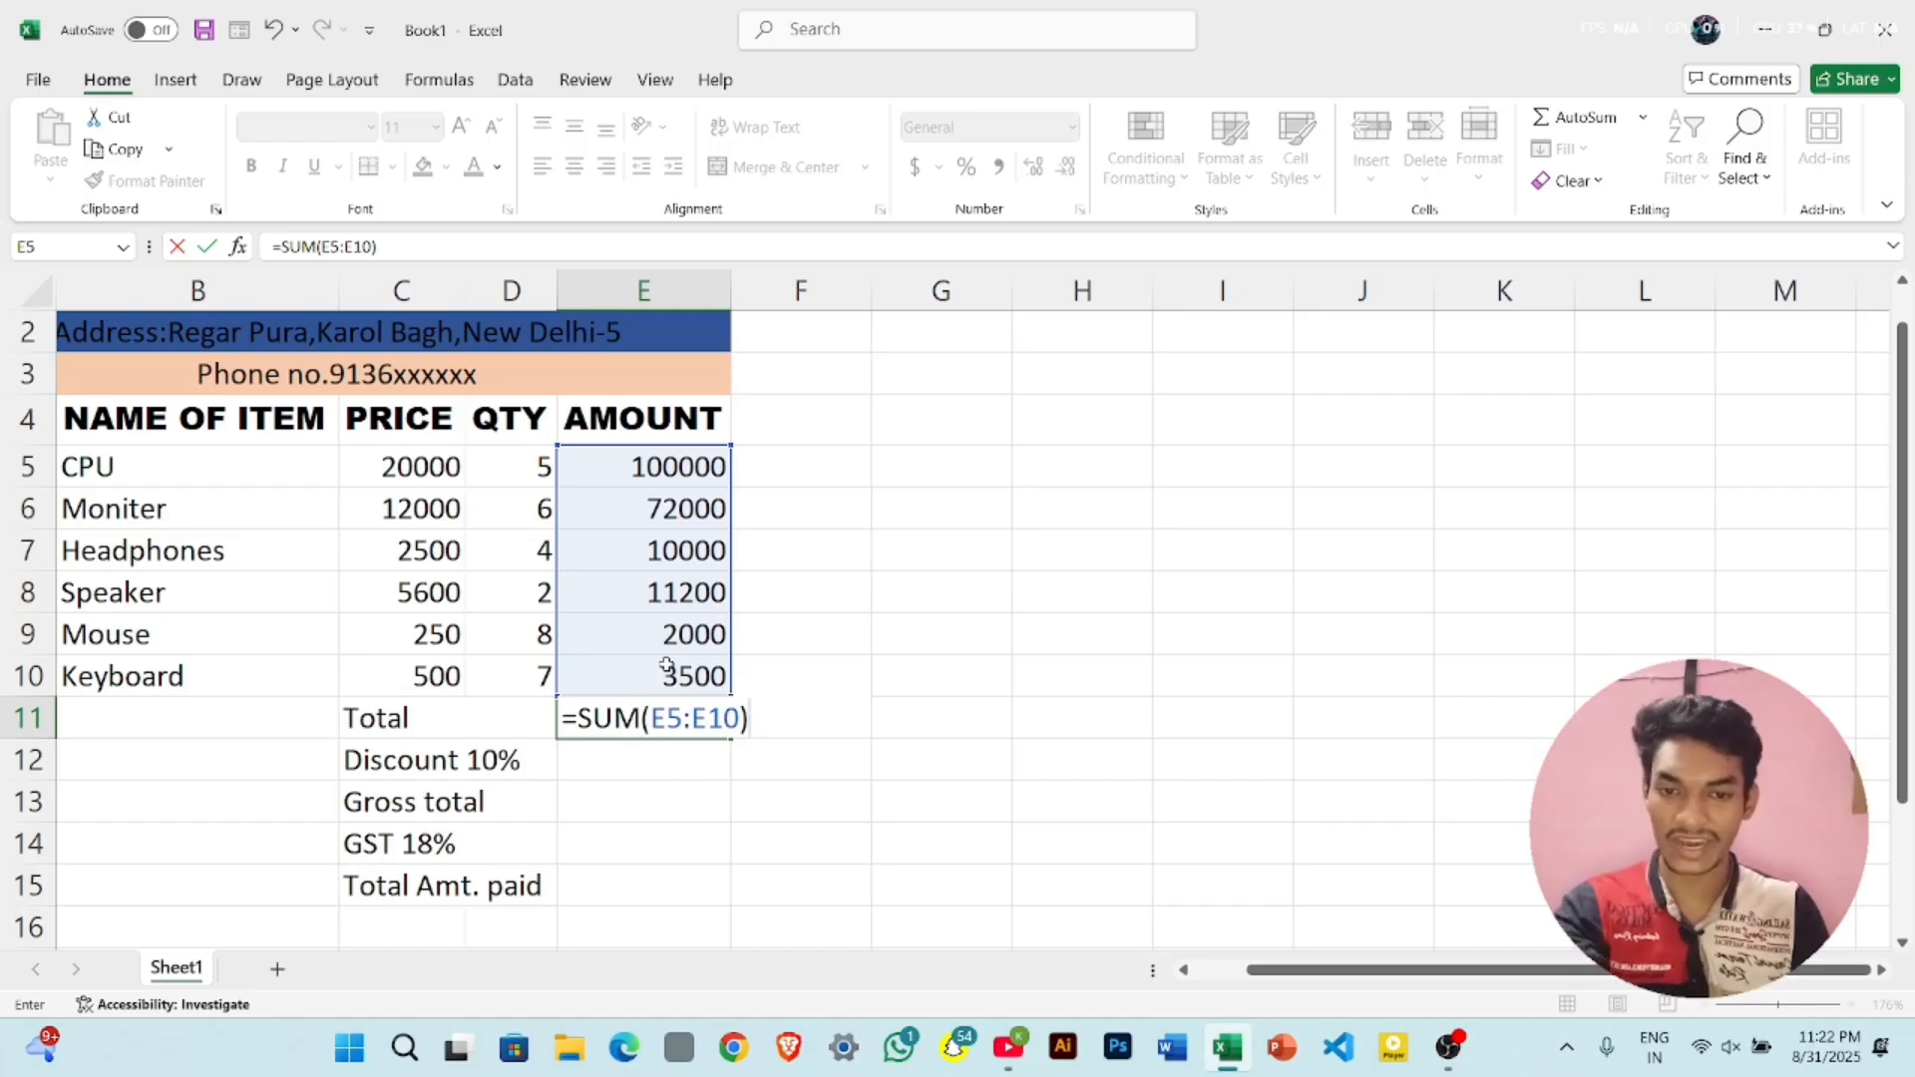
key(Return)
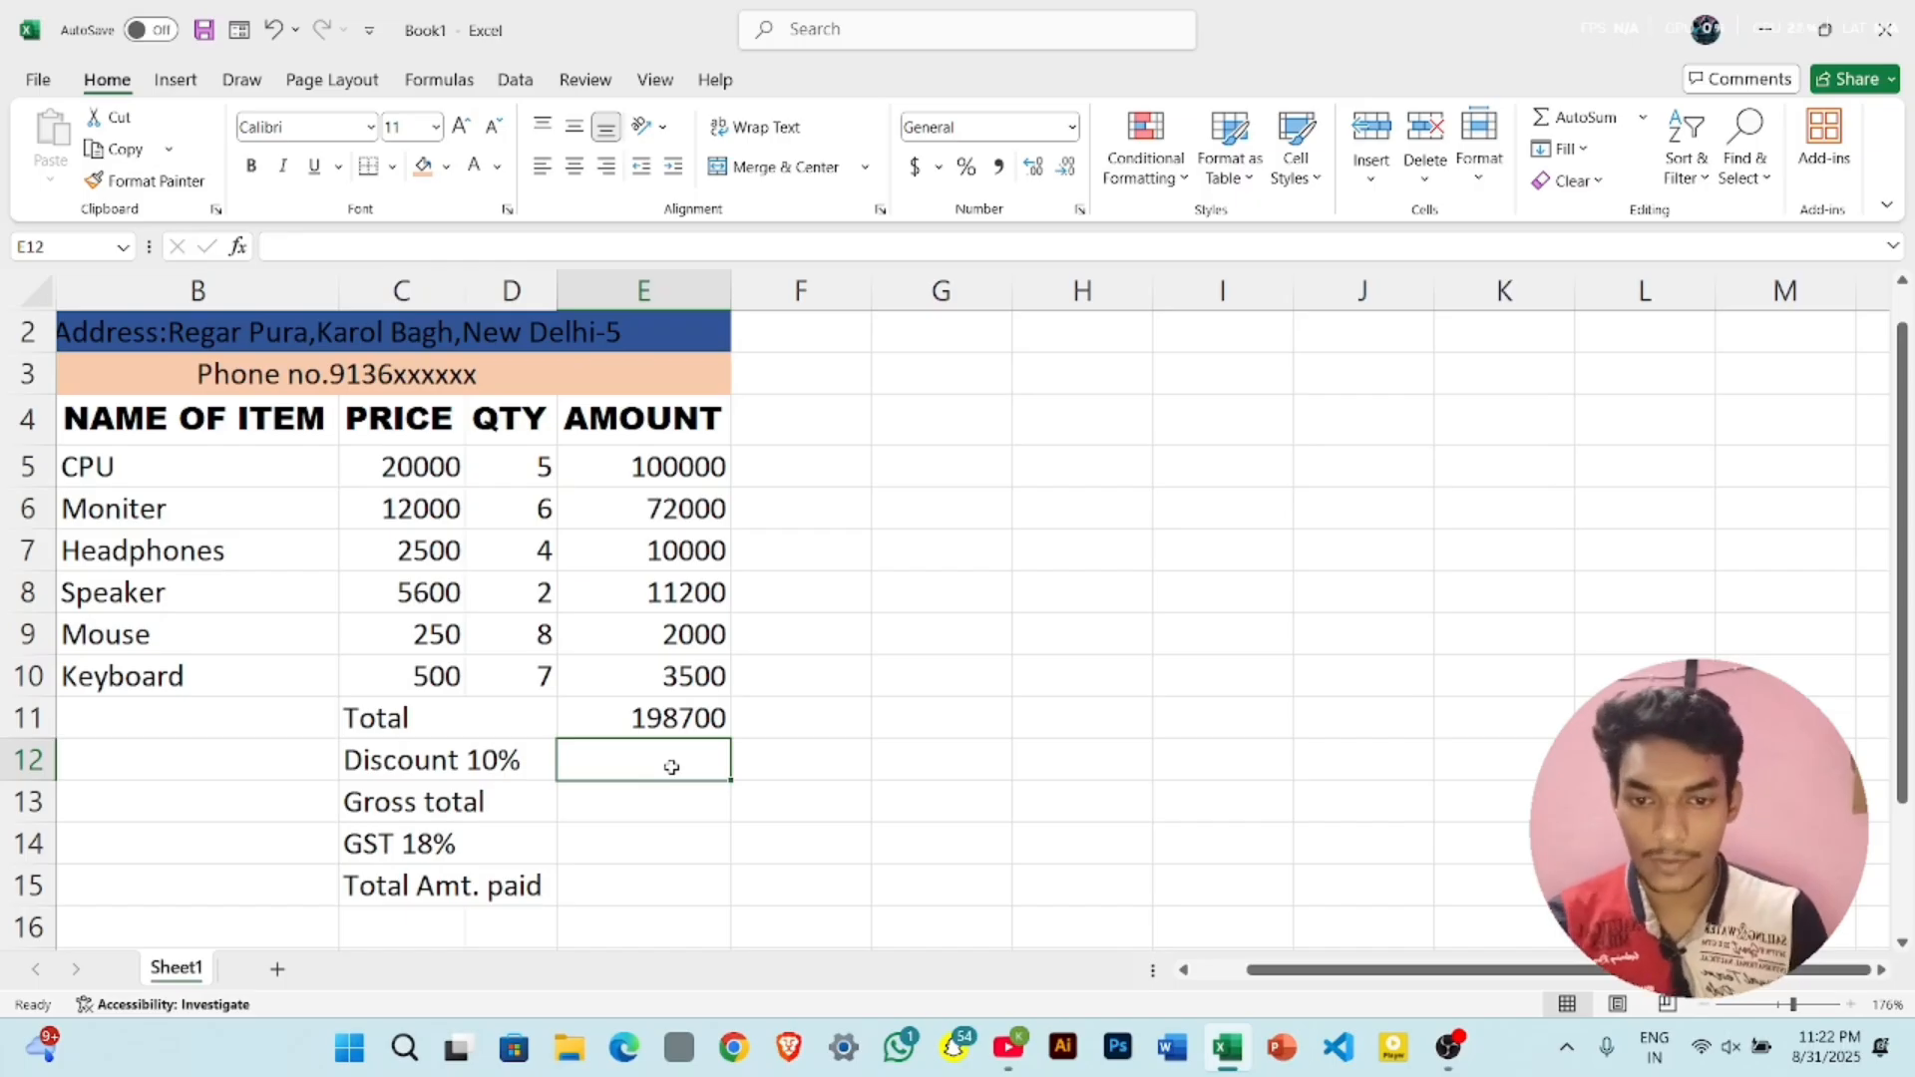
- Calculate the 10% discount in cell E12 with the formula =E11*10/100
text(=)
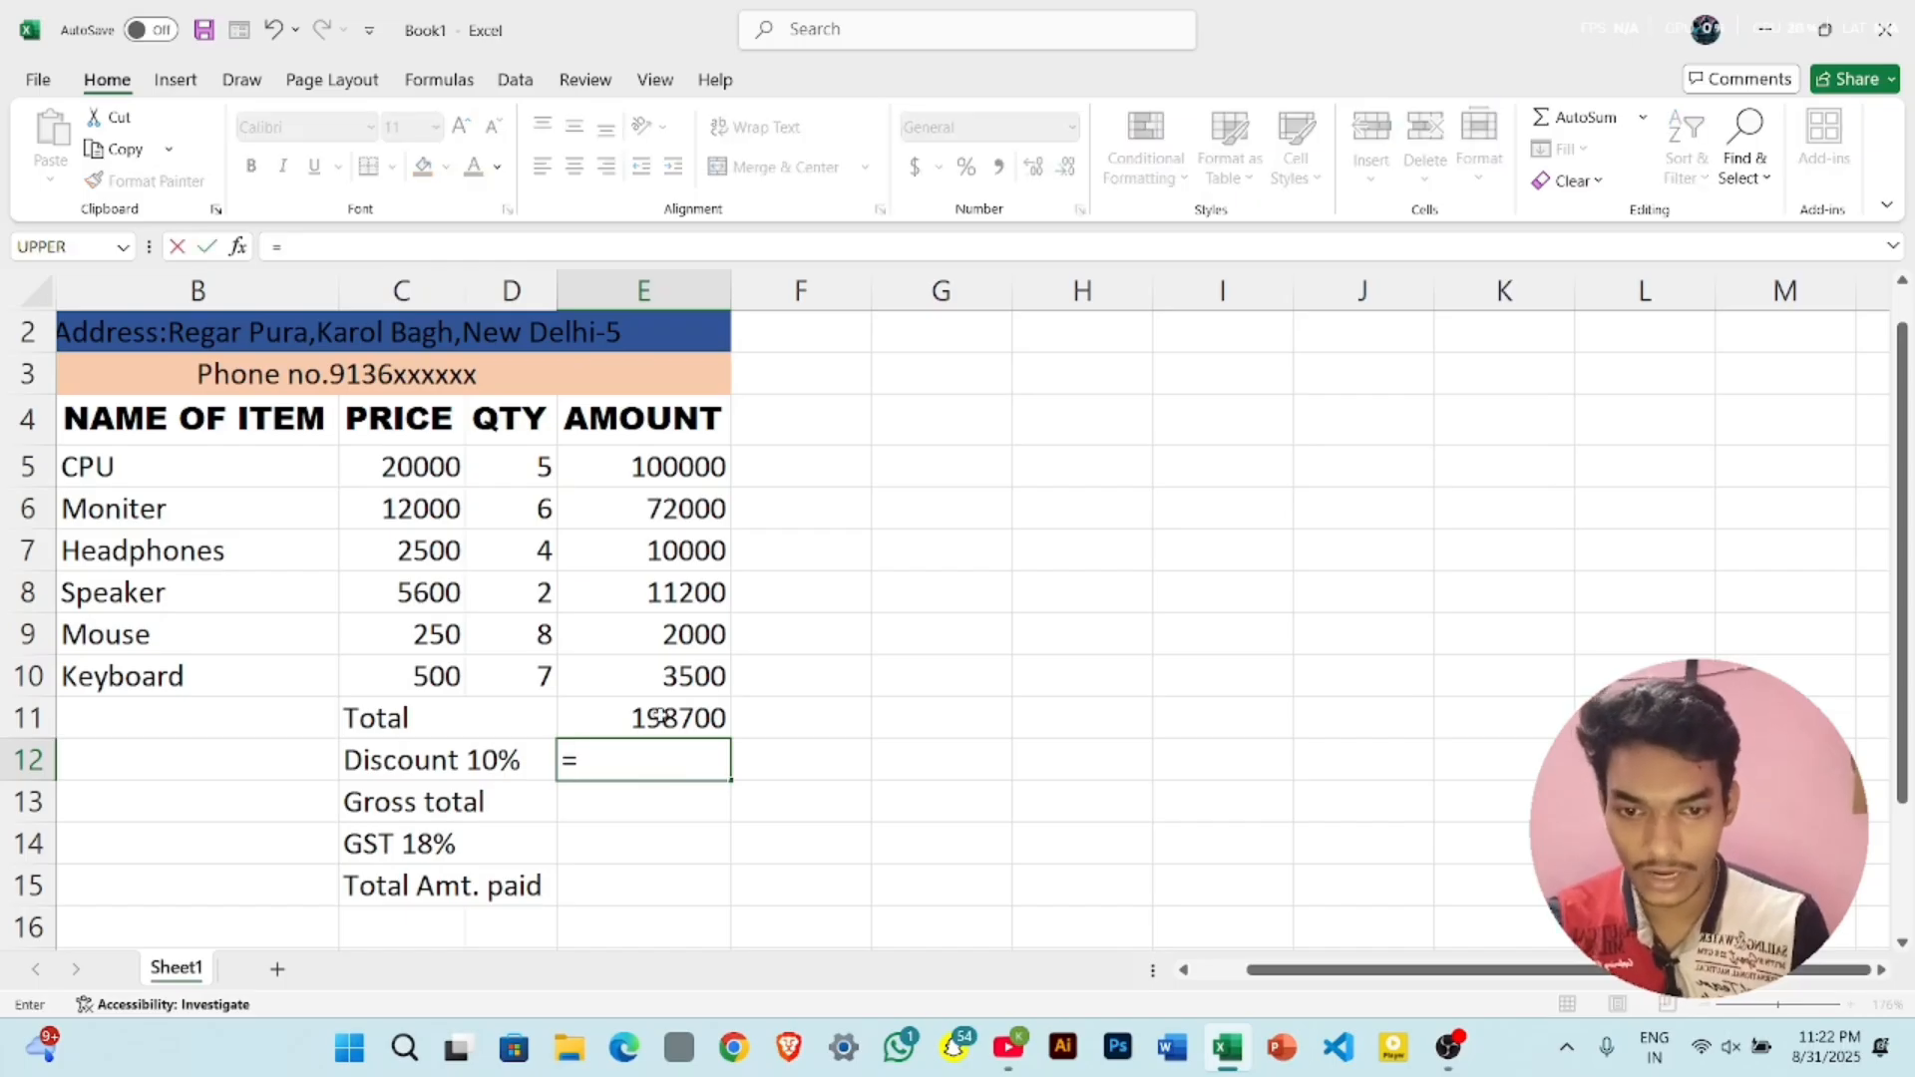
click(662, 719)
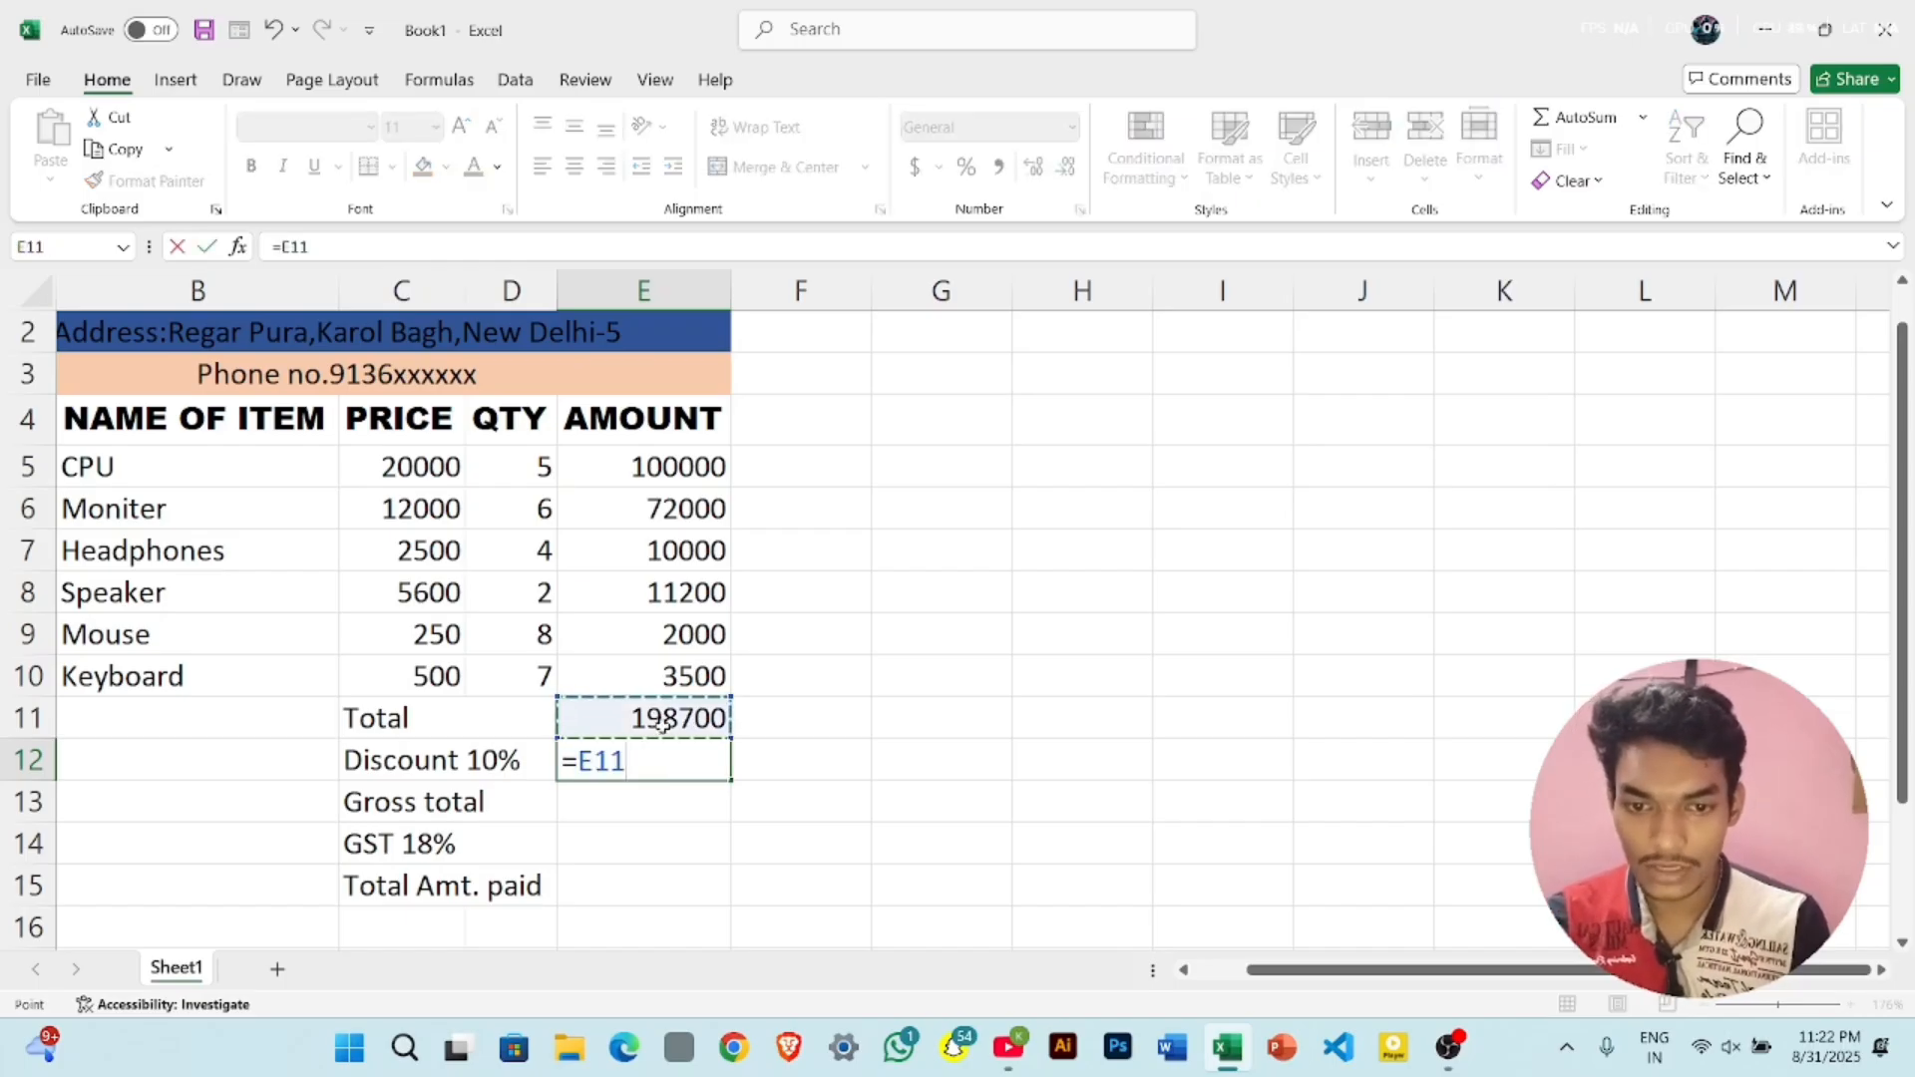
text(*)
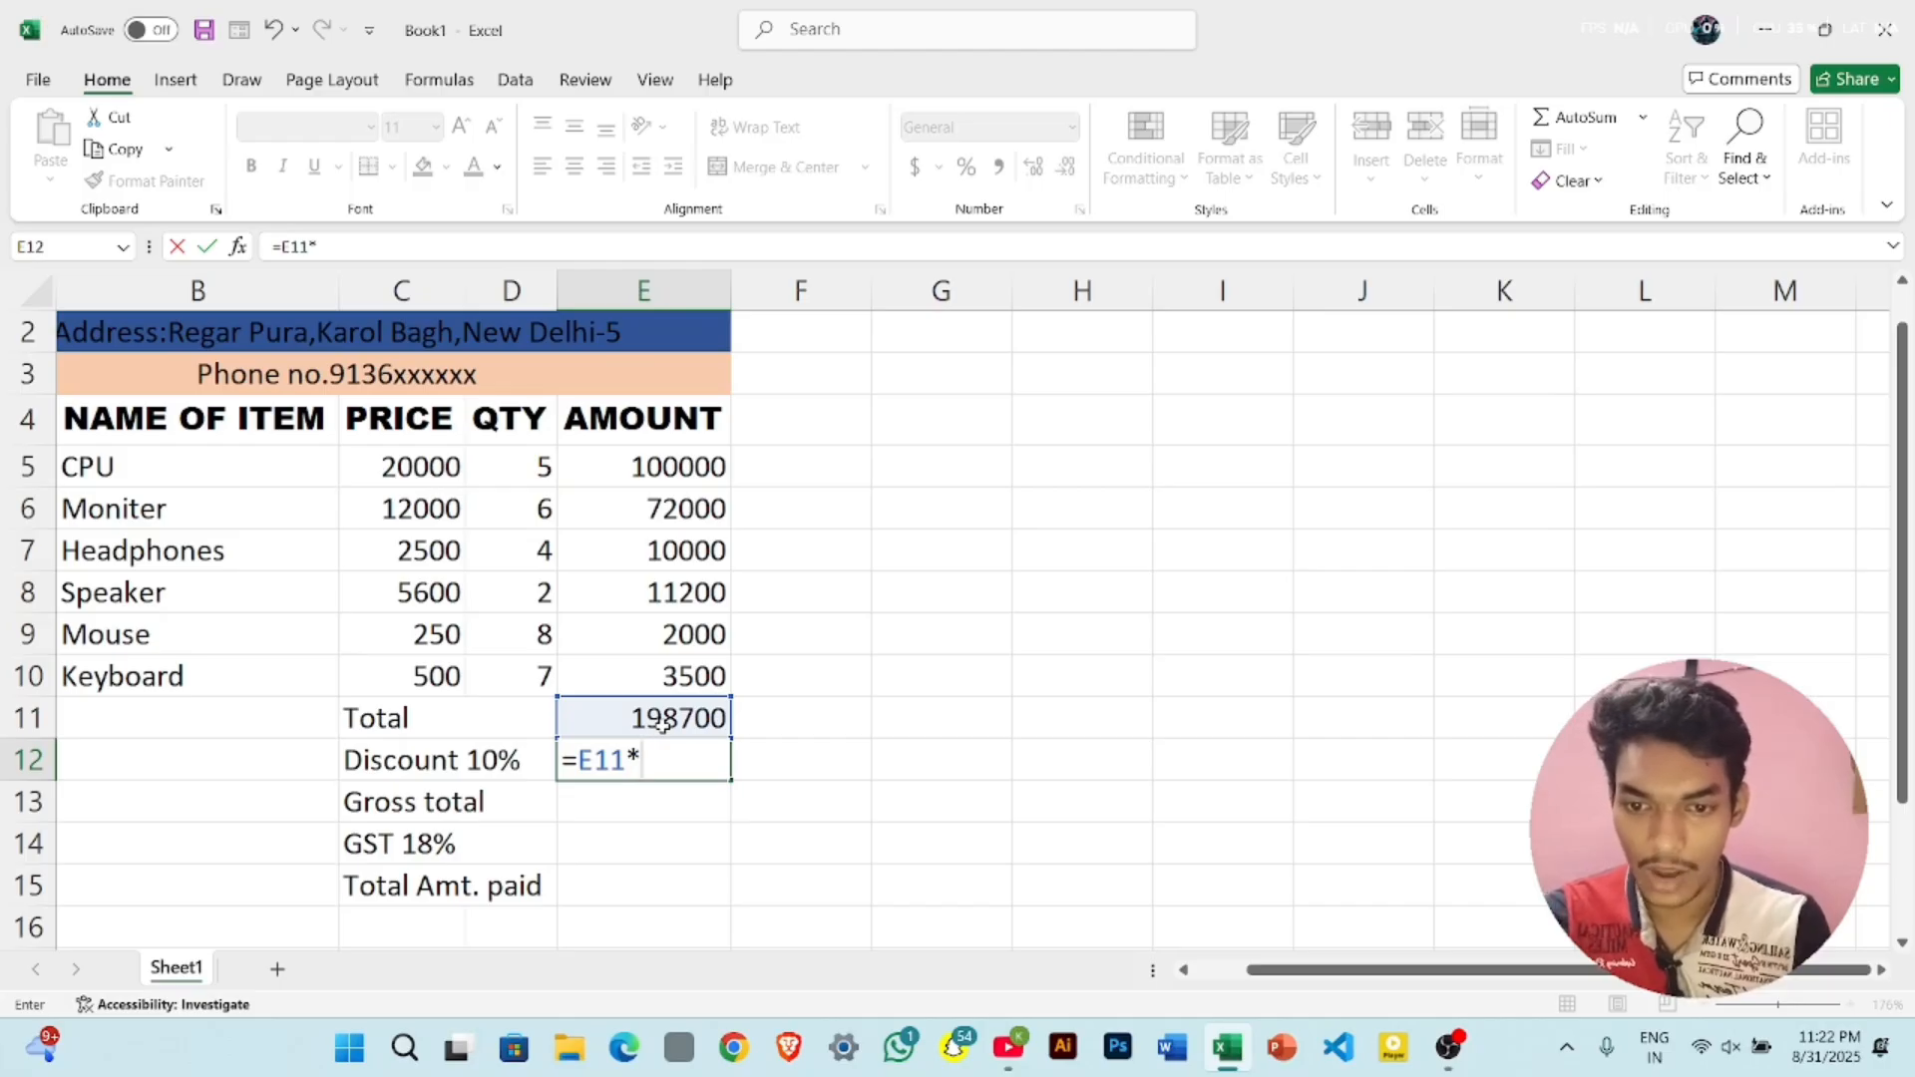
text(10)
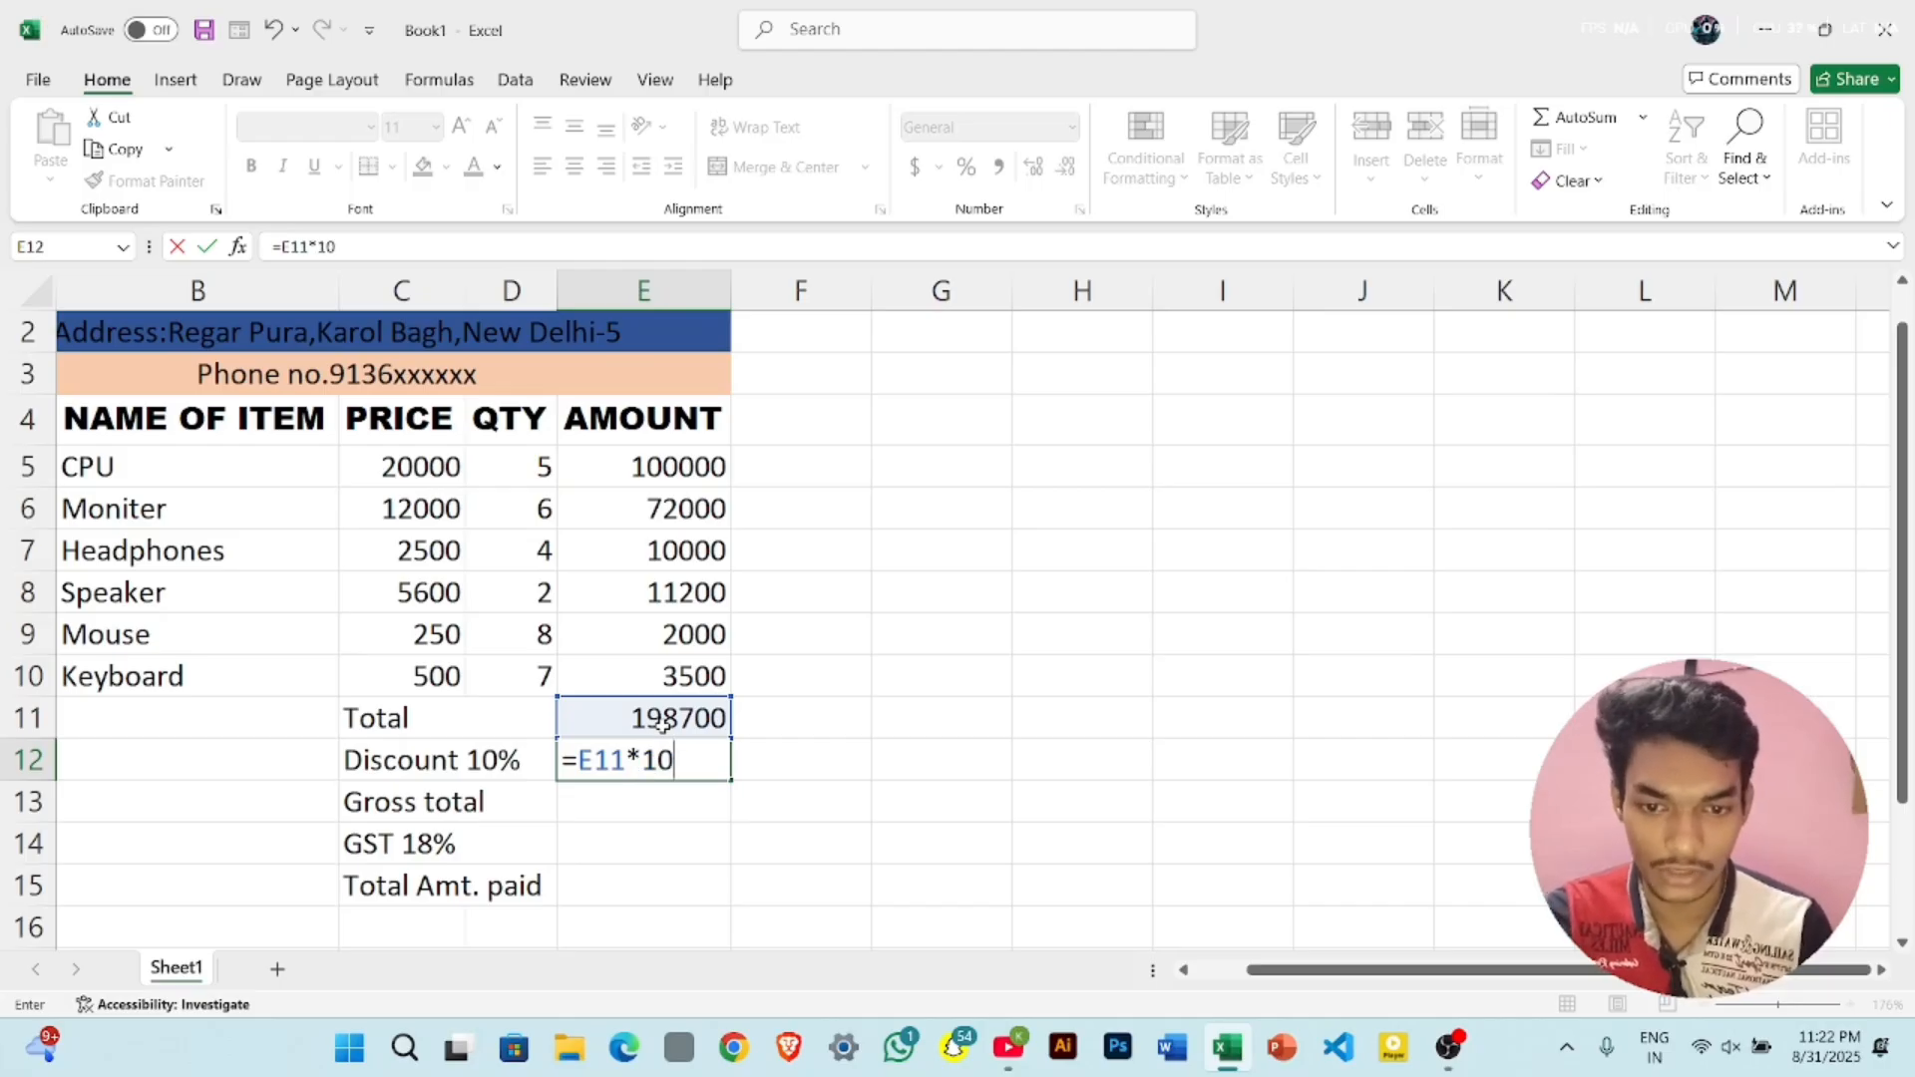
text(/)
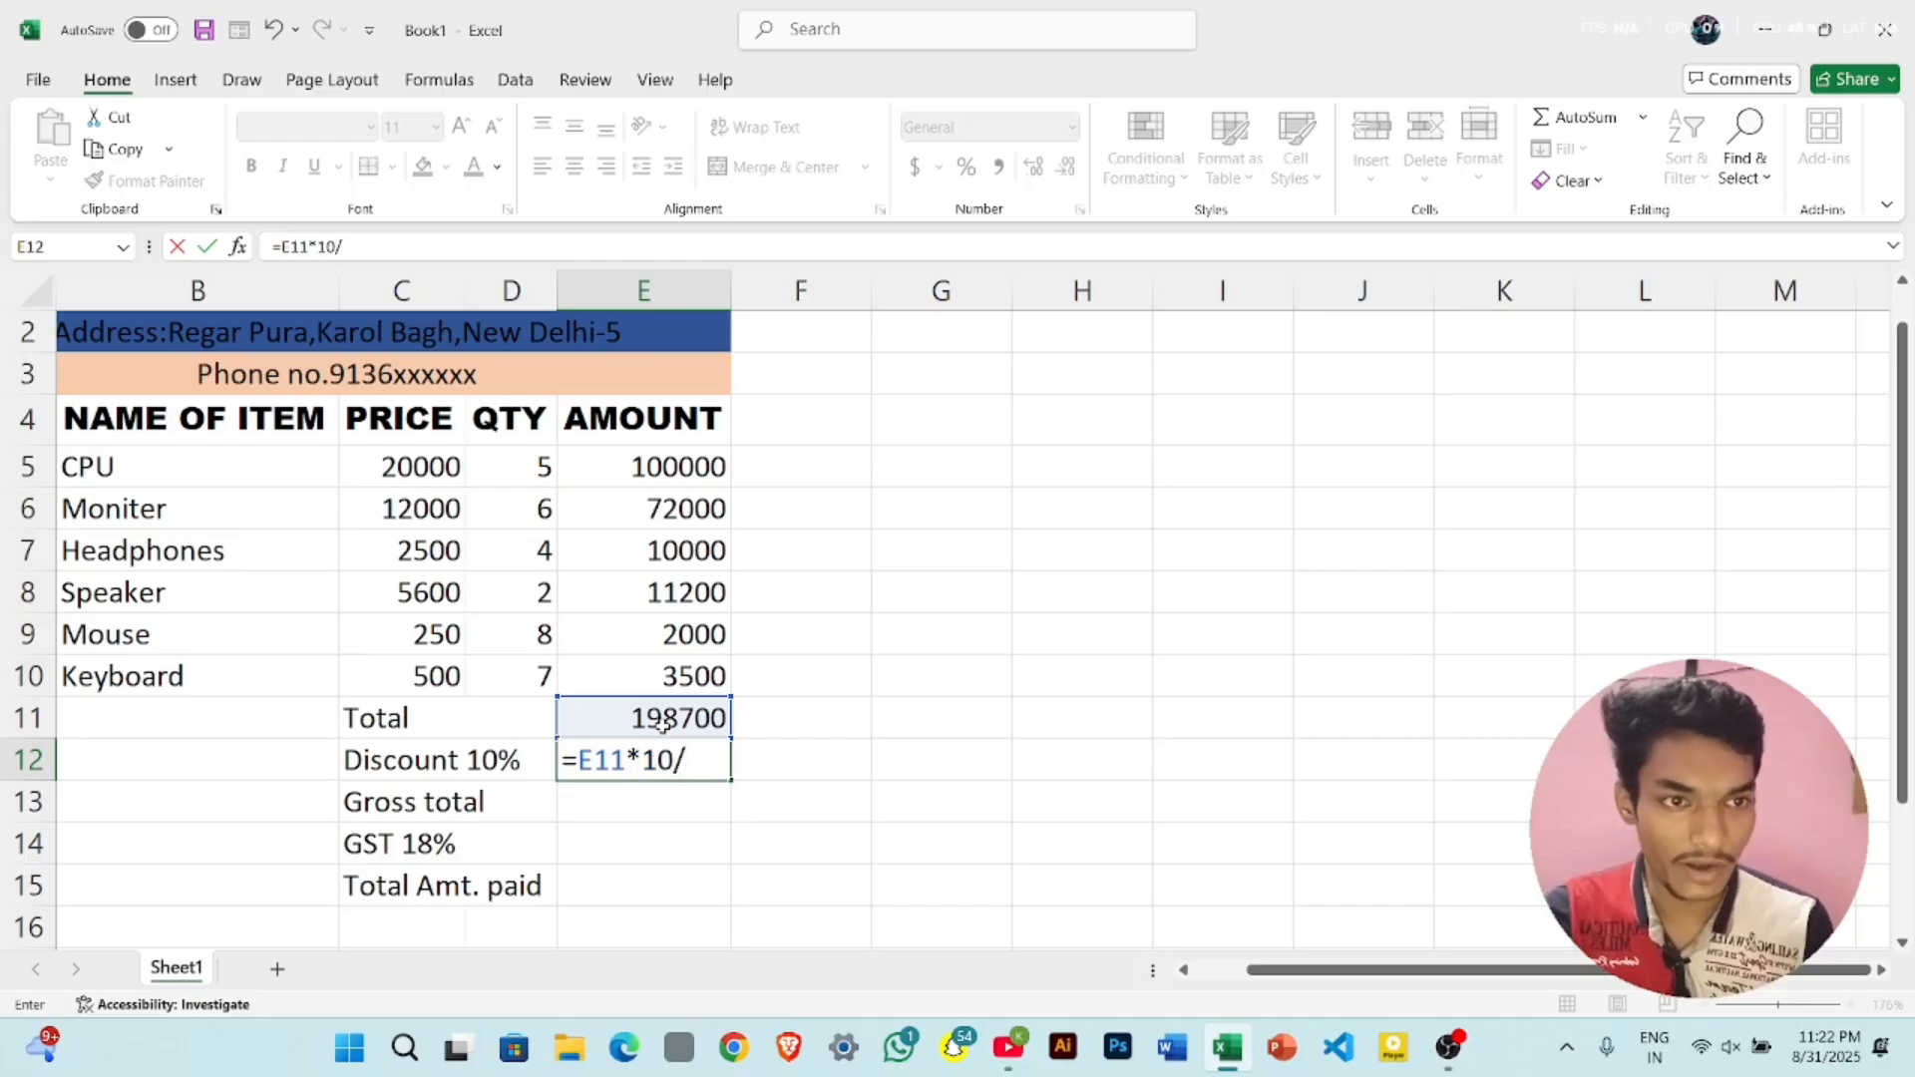
text(100)
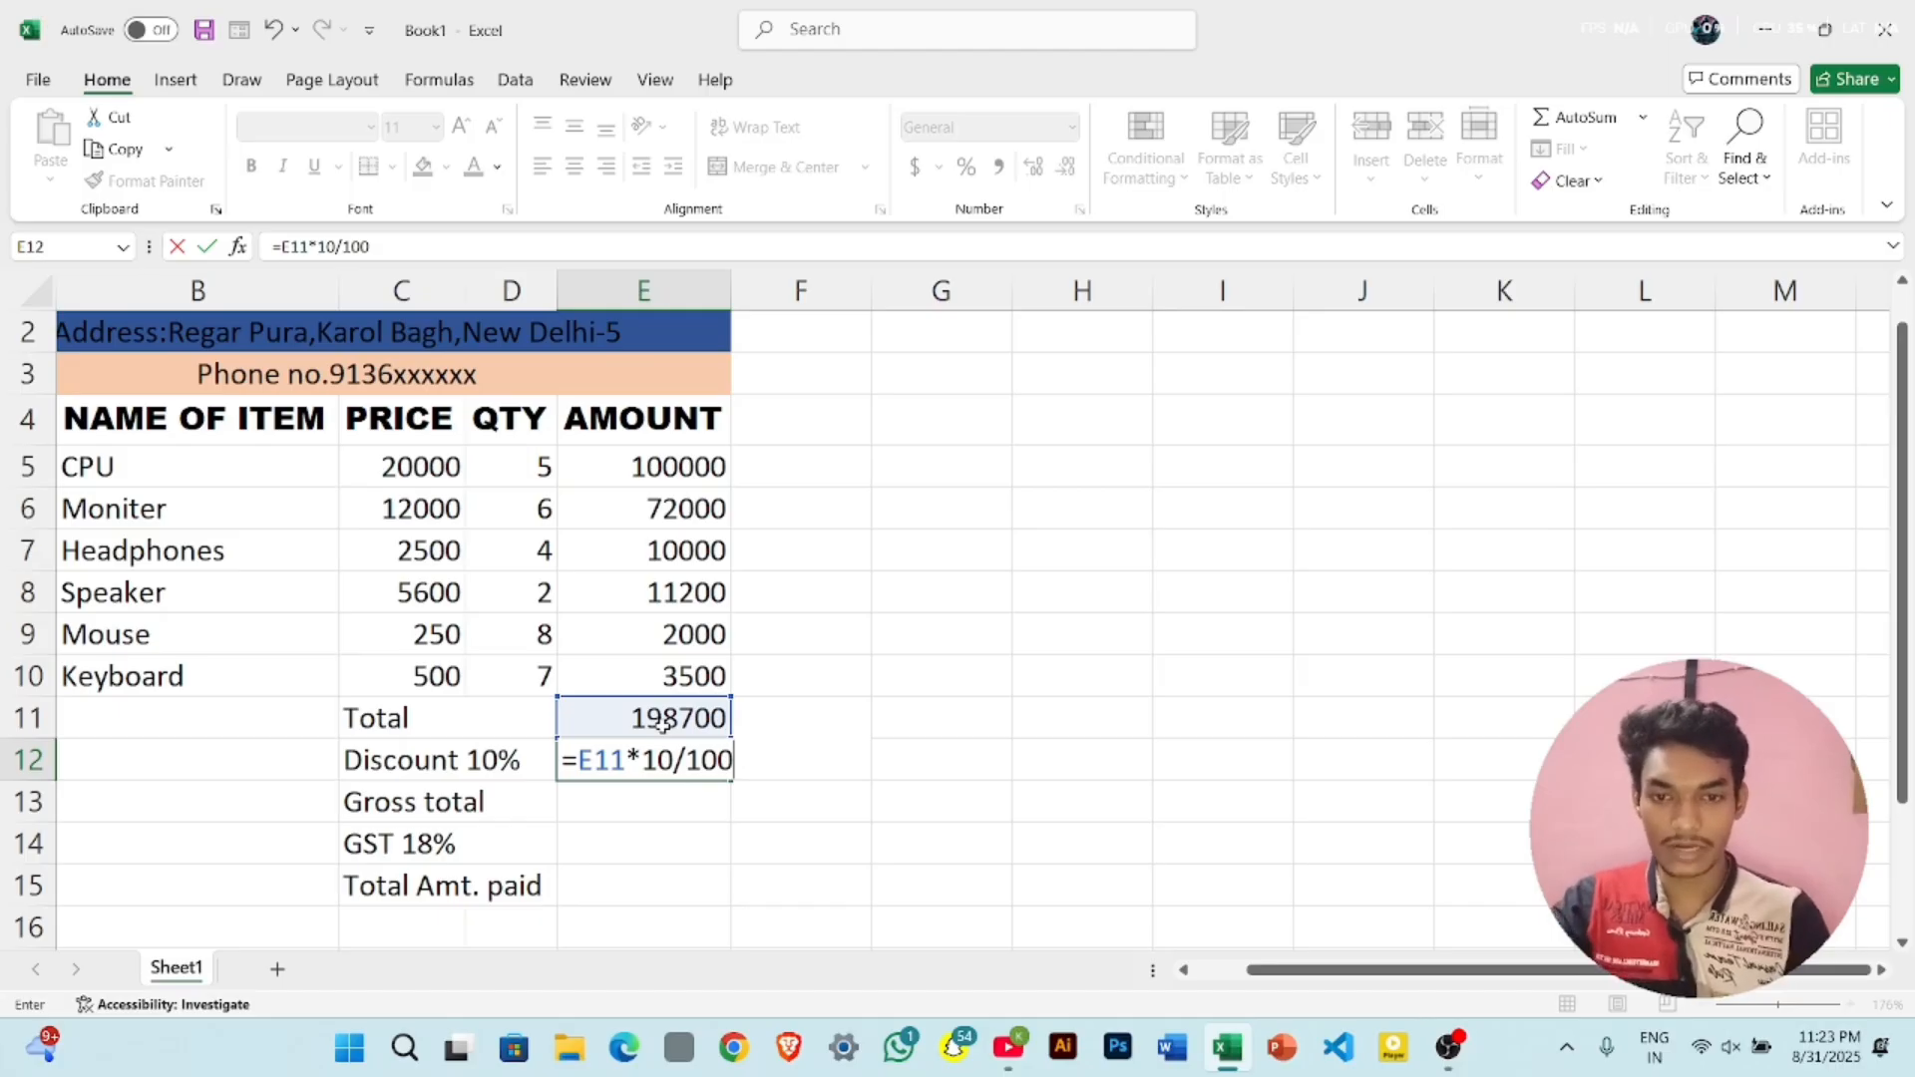
key(Return)
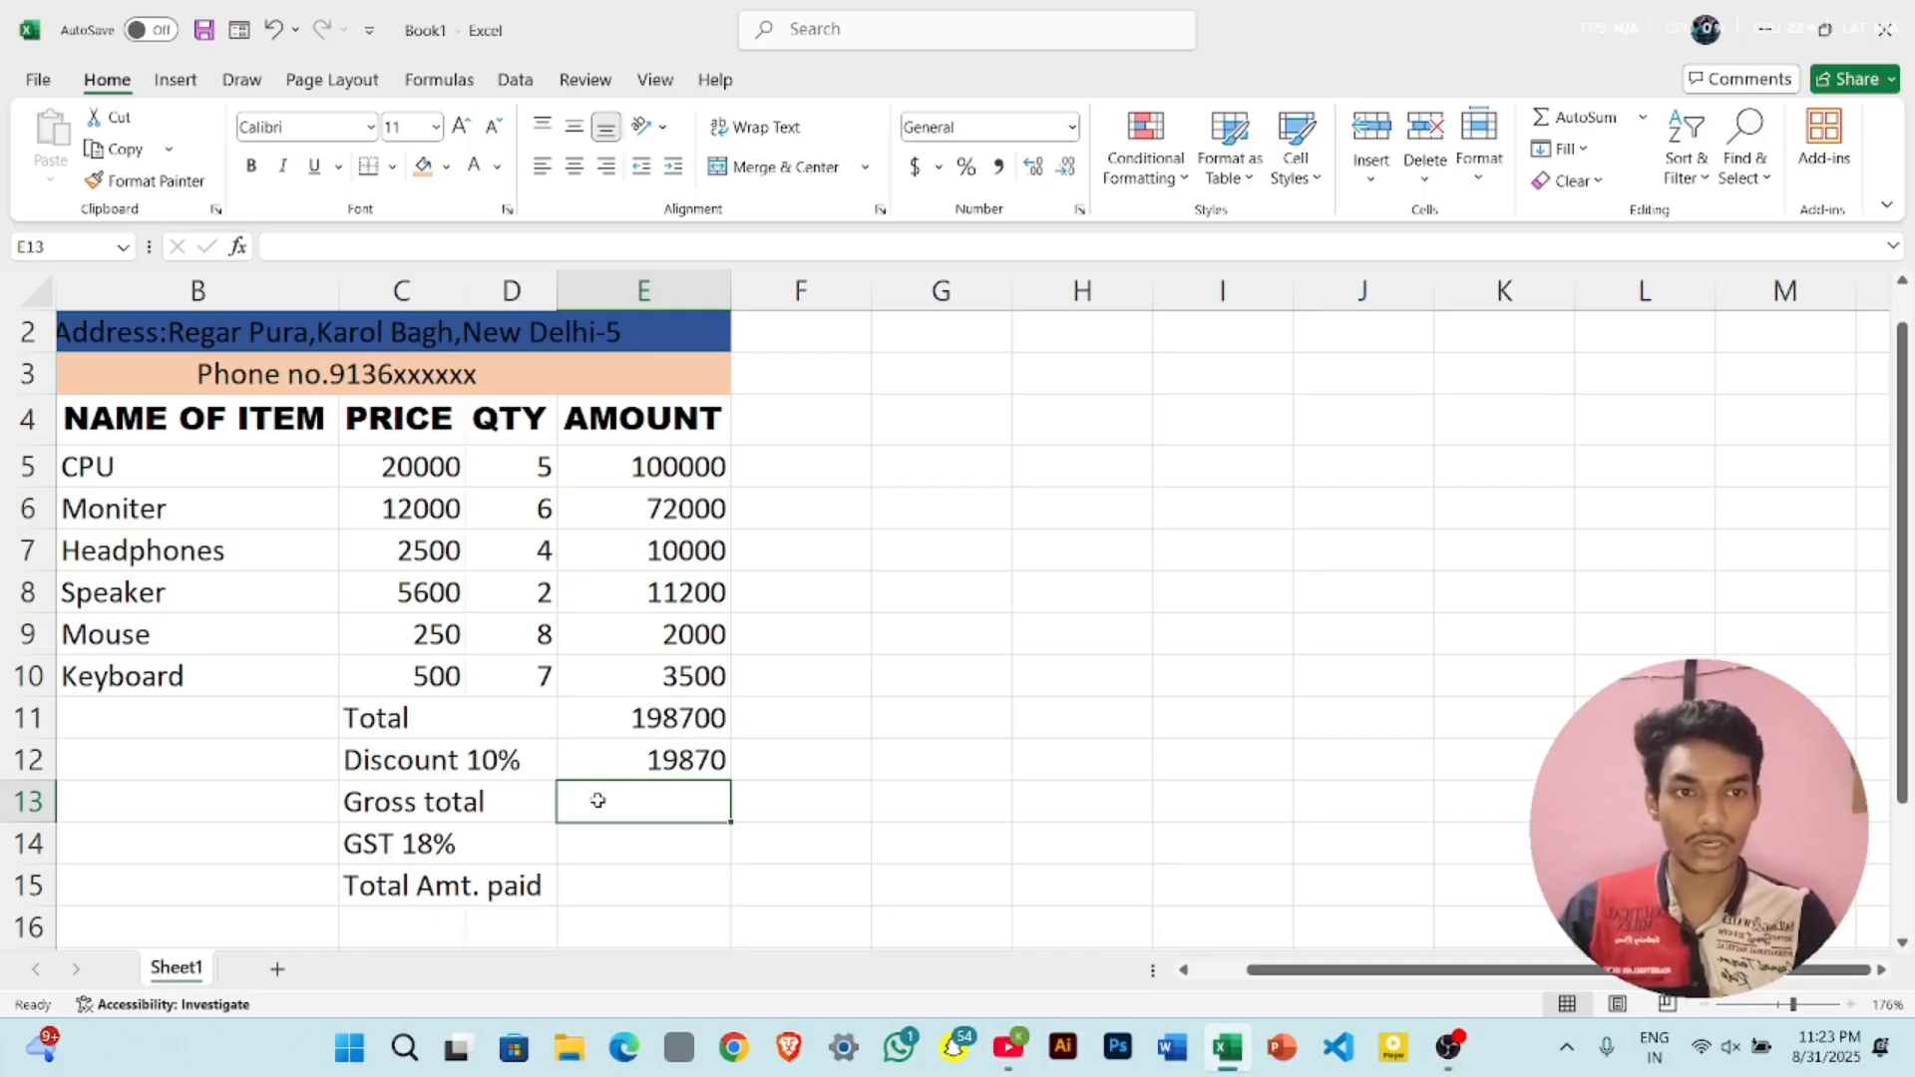
- Calculate the Gross total in cell E13 by subtracting the discount from the total with =E11-E12
text(=)
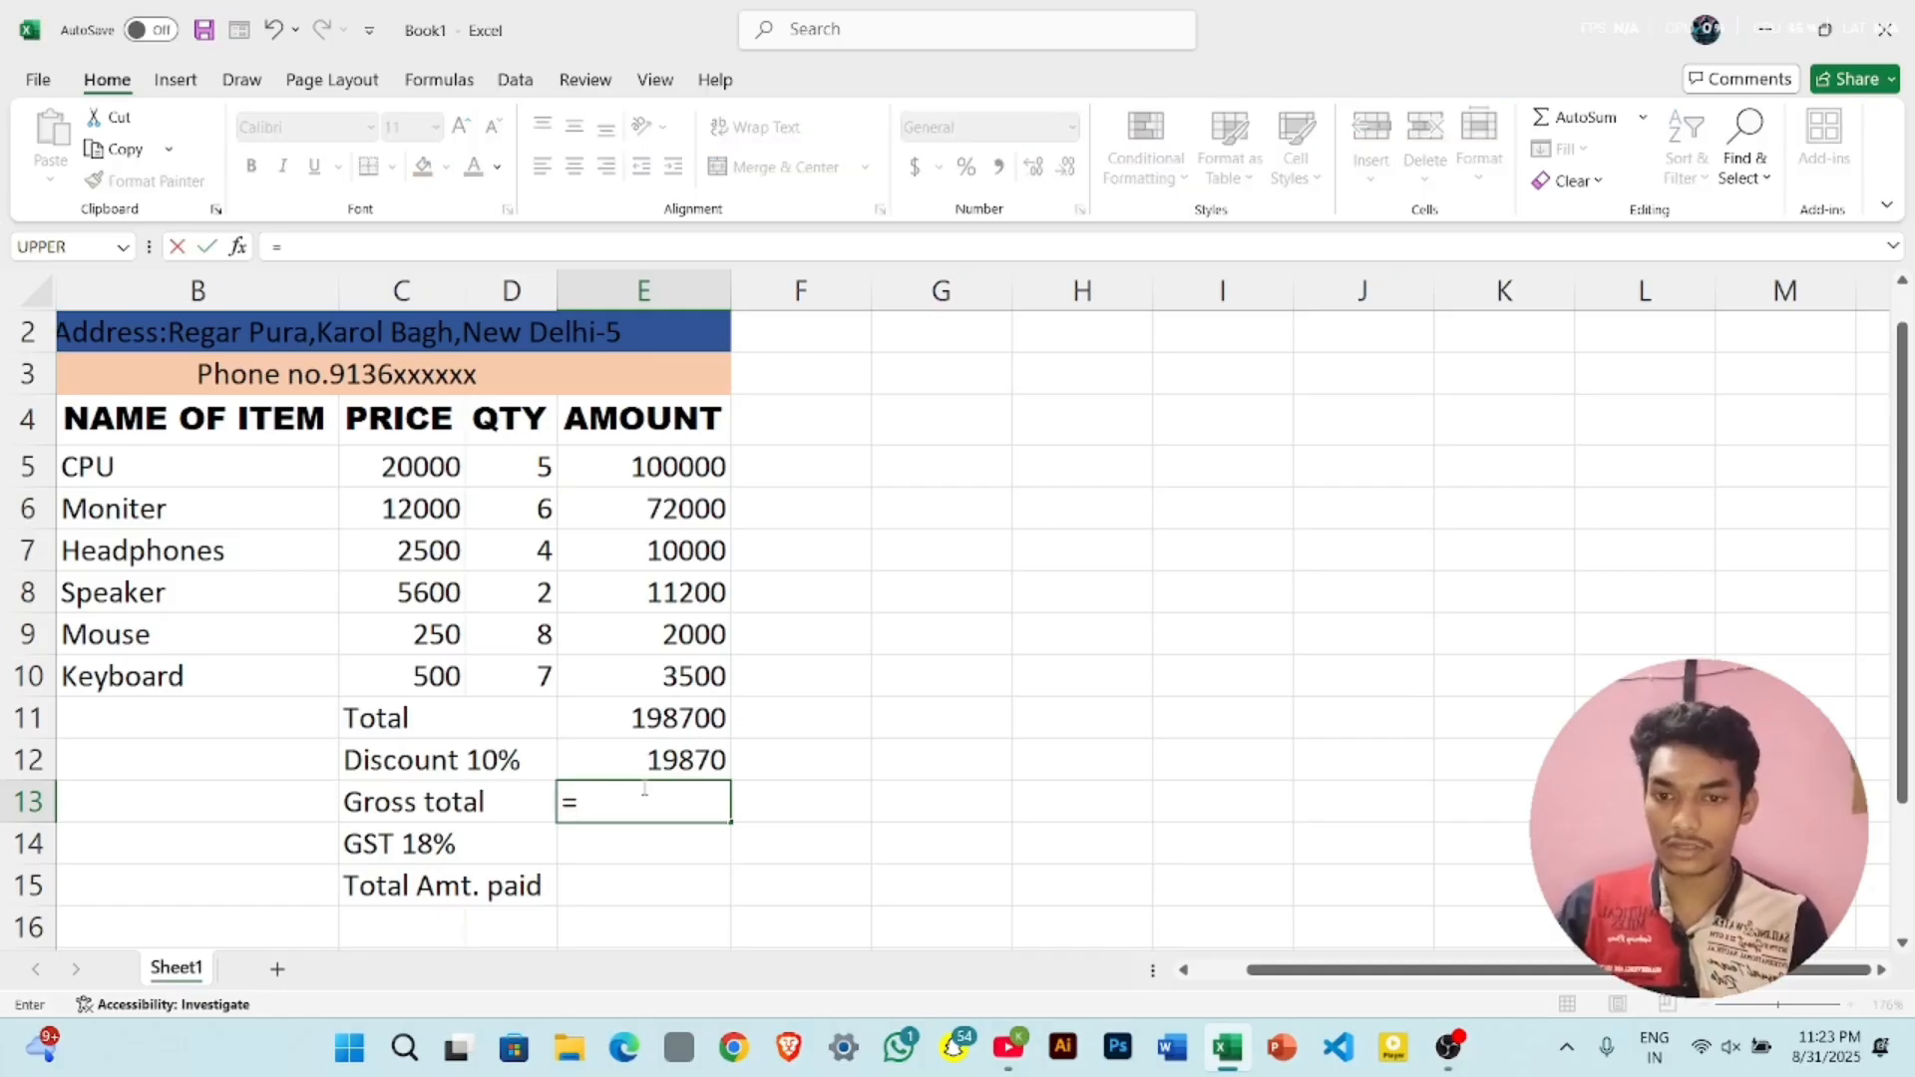
click(637, 724)
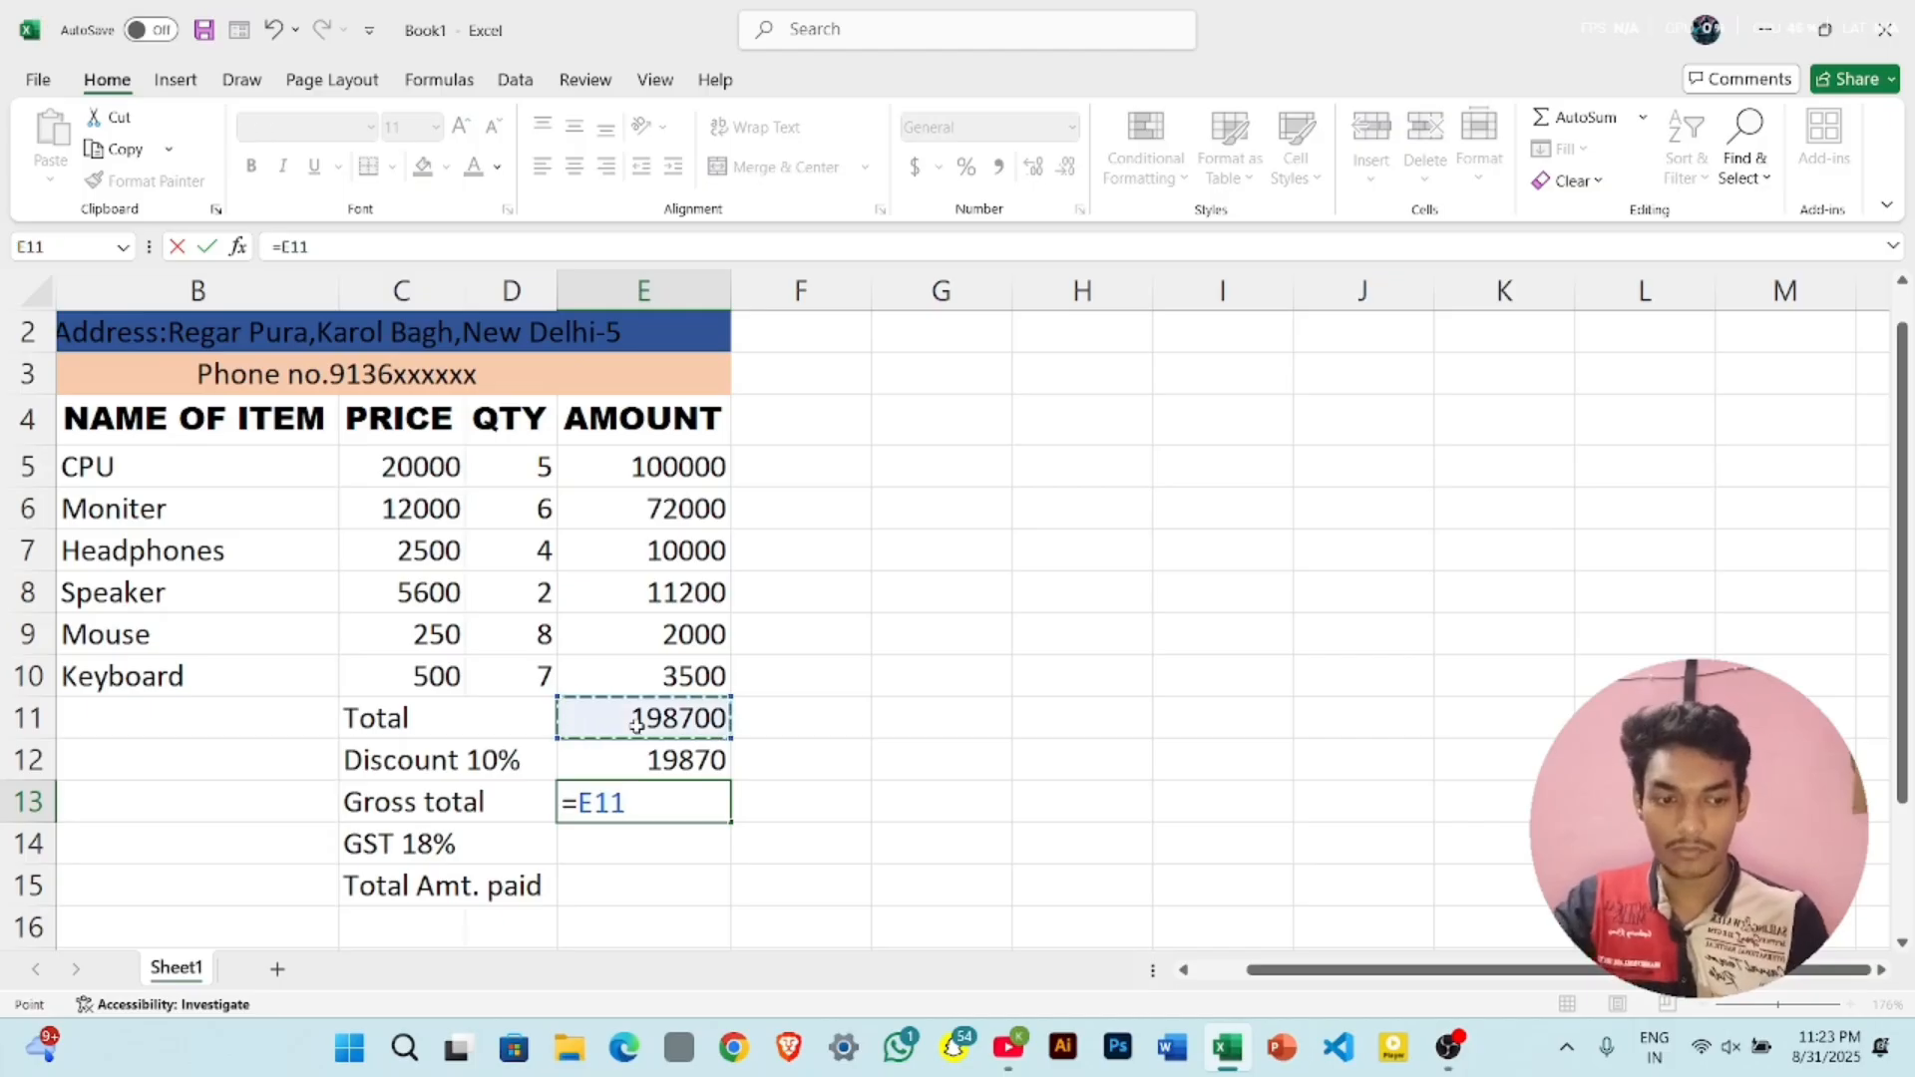
text(-)
click(663, 757)
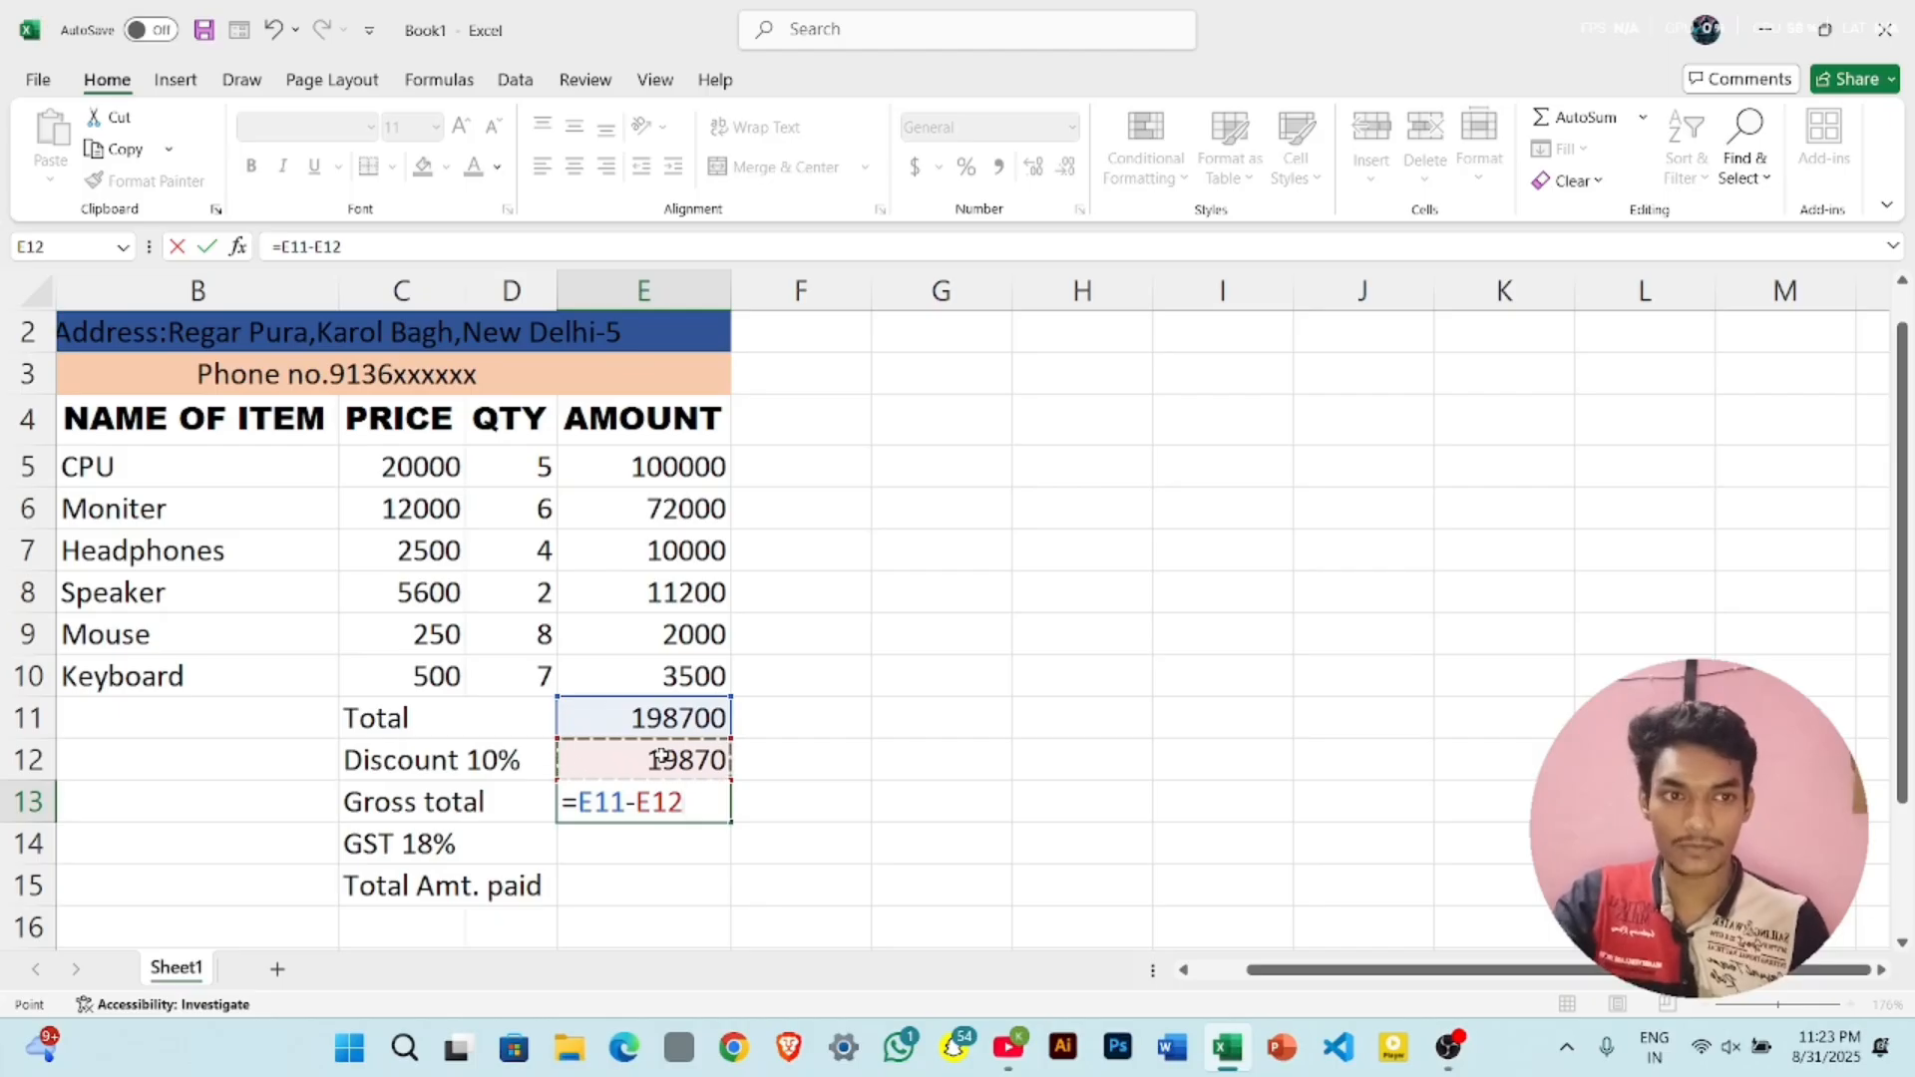
key(Return)
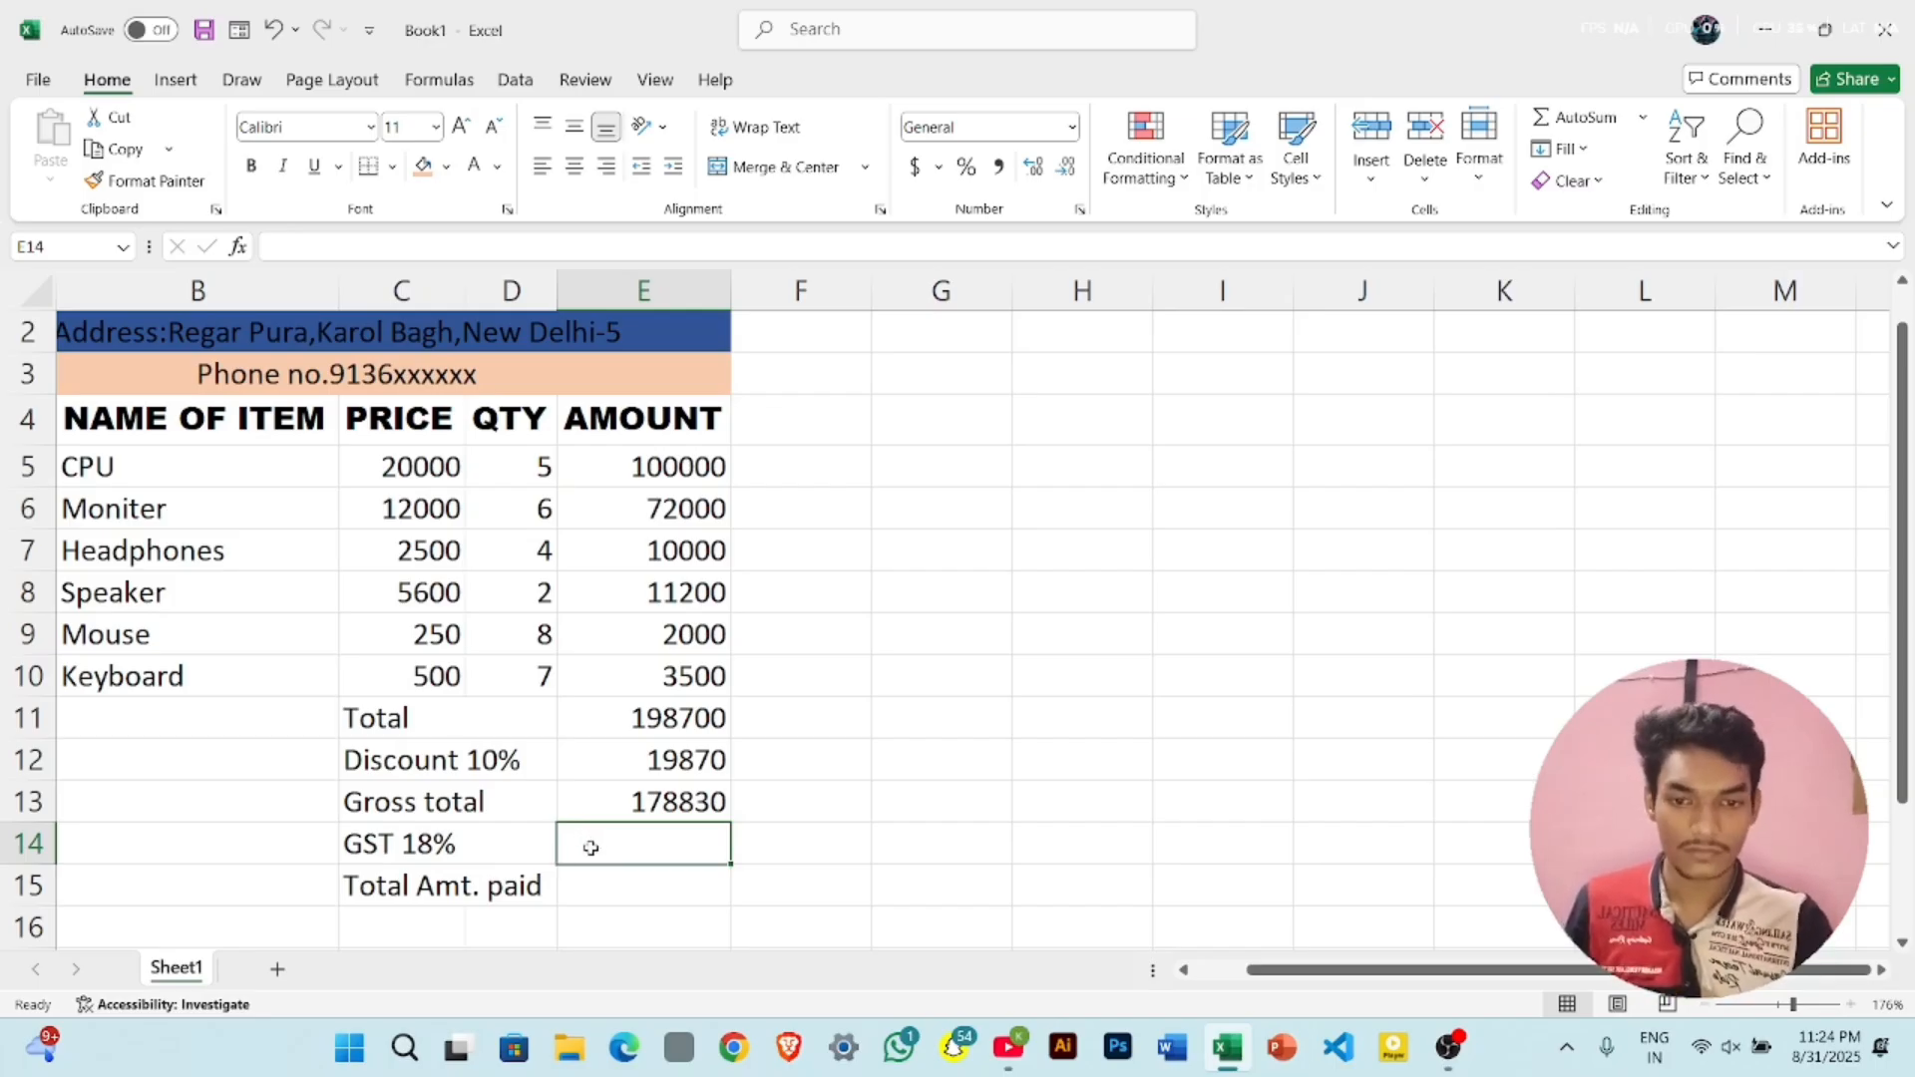
- Calculate the 18% GST in cell E14 from the gross total with the formula =E13*18/100
text(=)
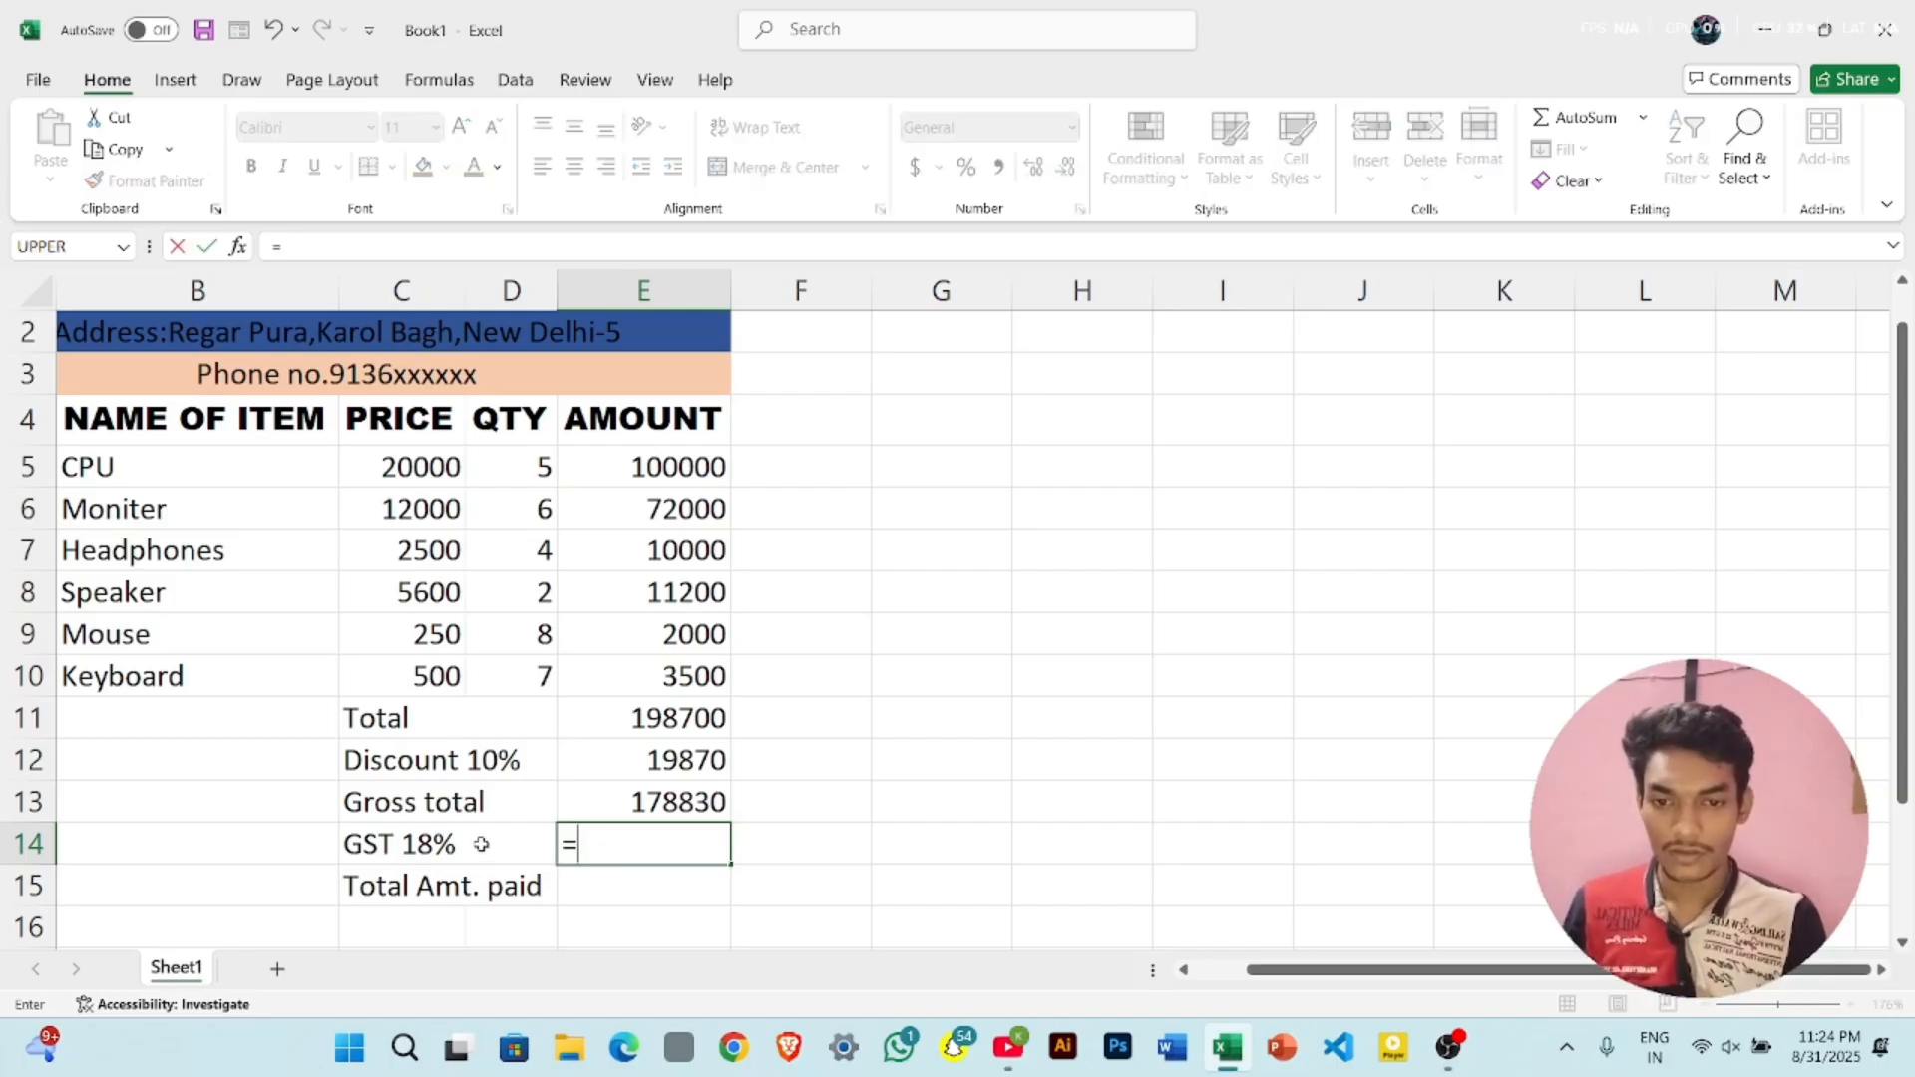
click(644, 790)
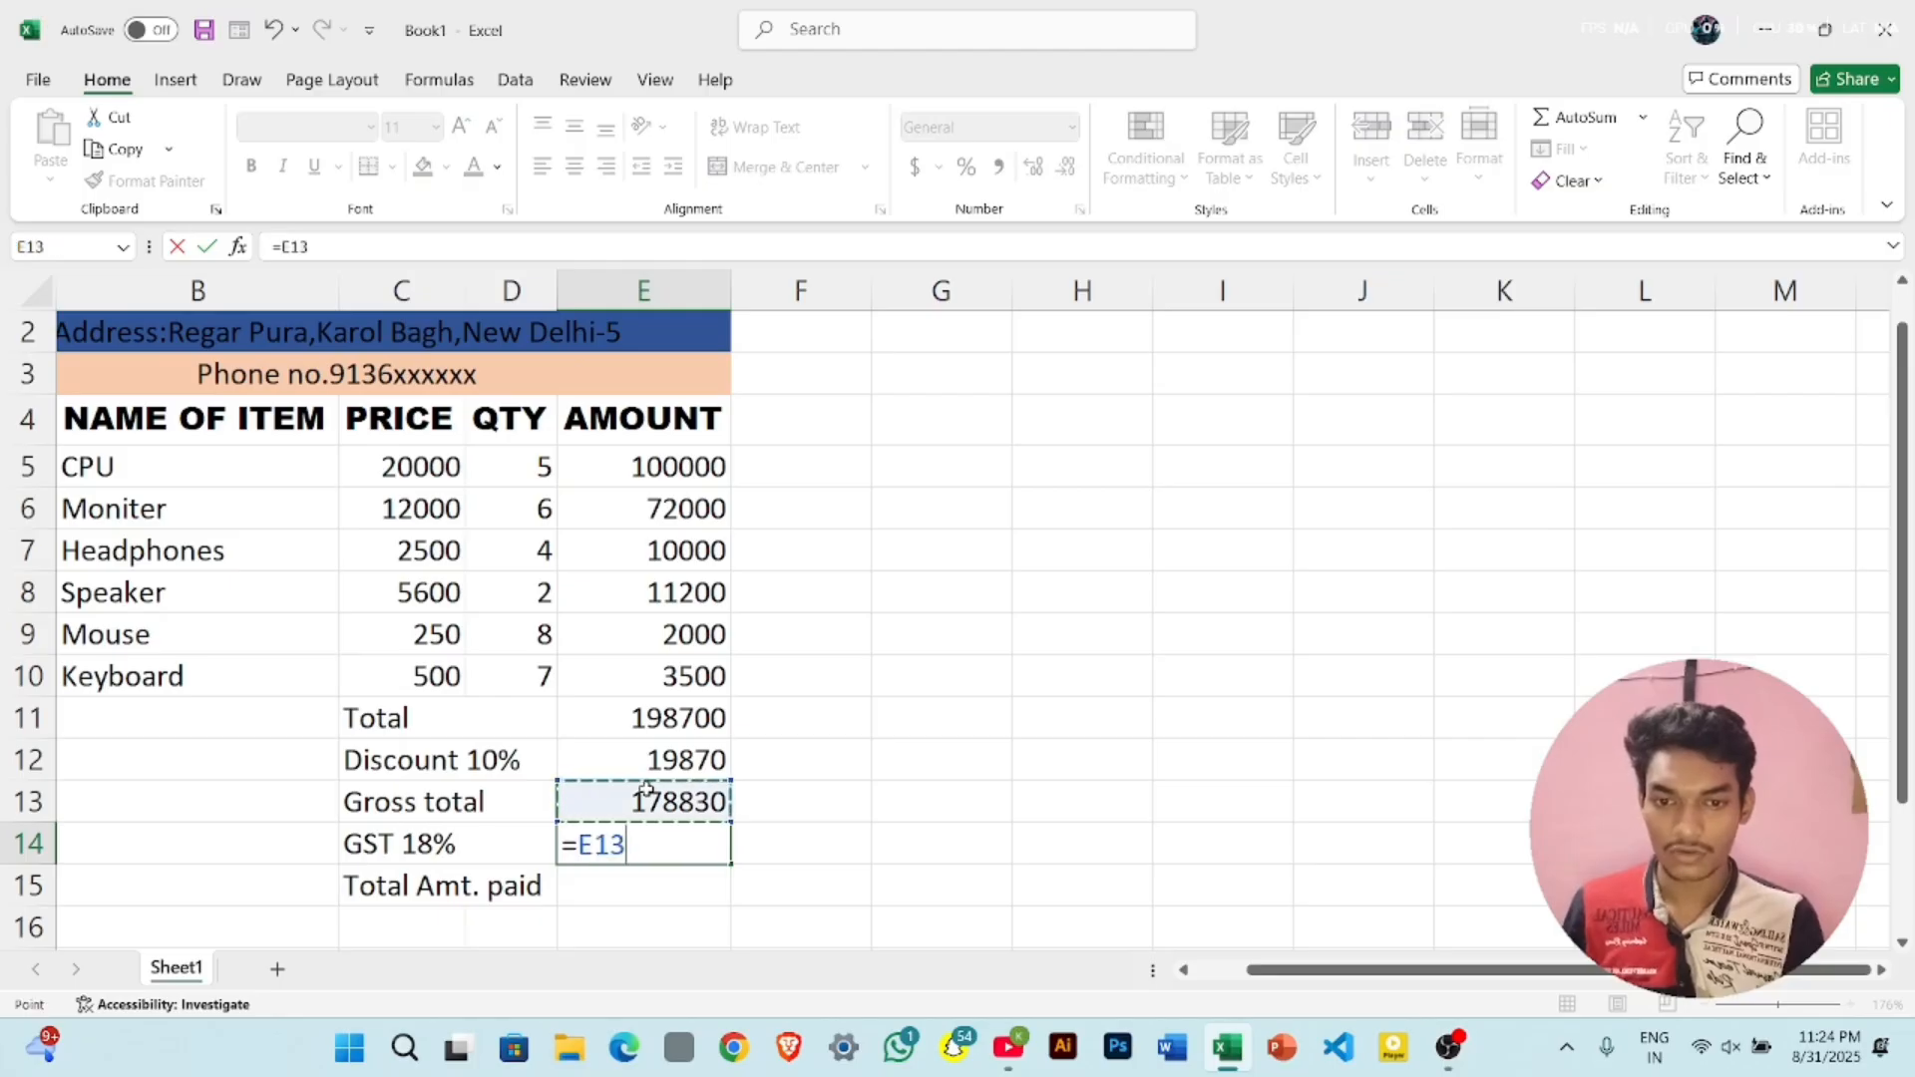
text(*)
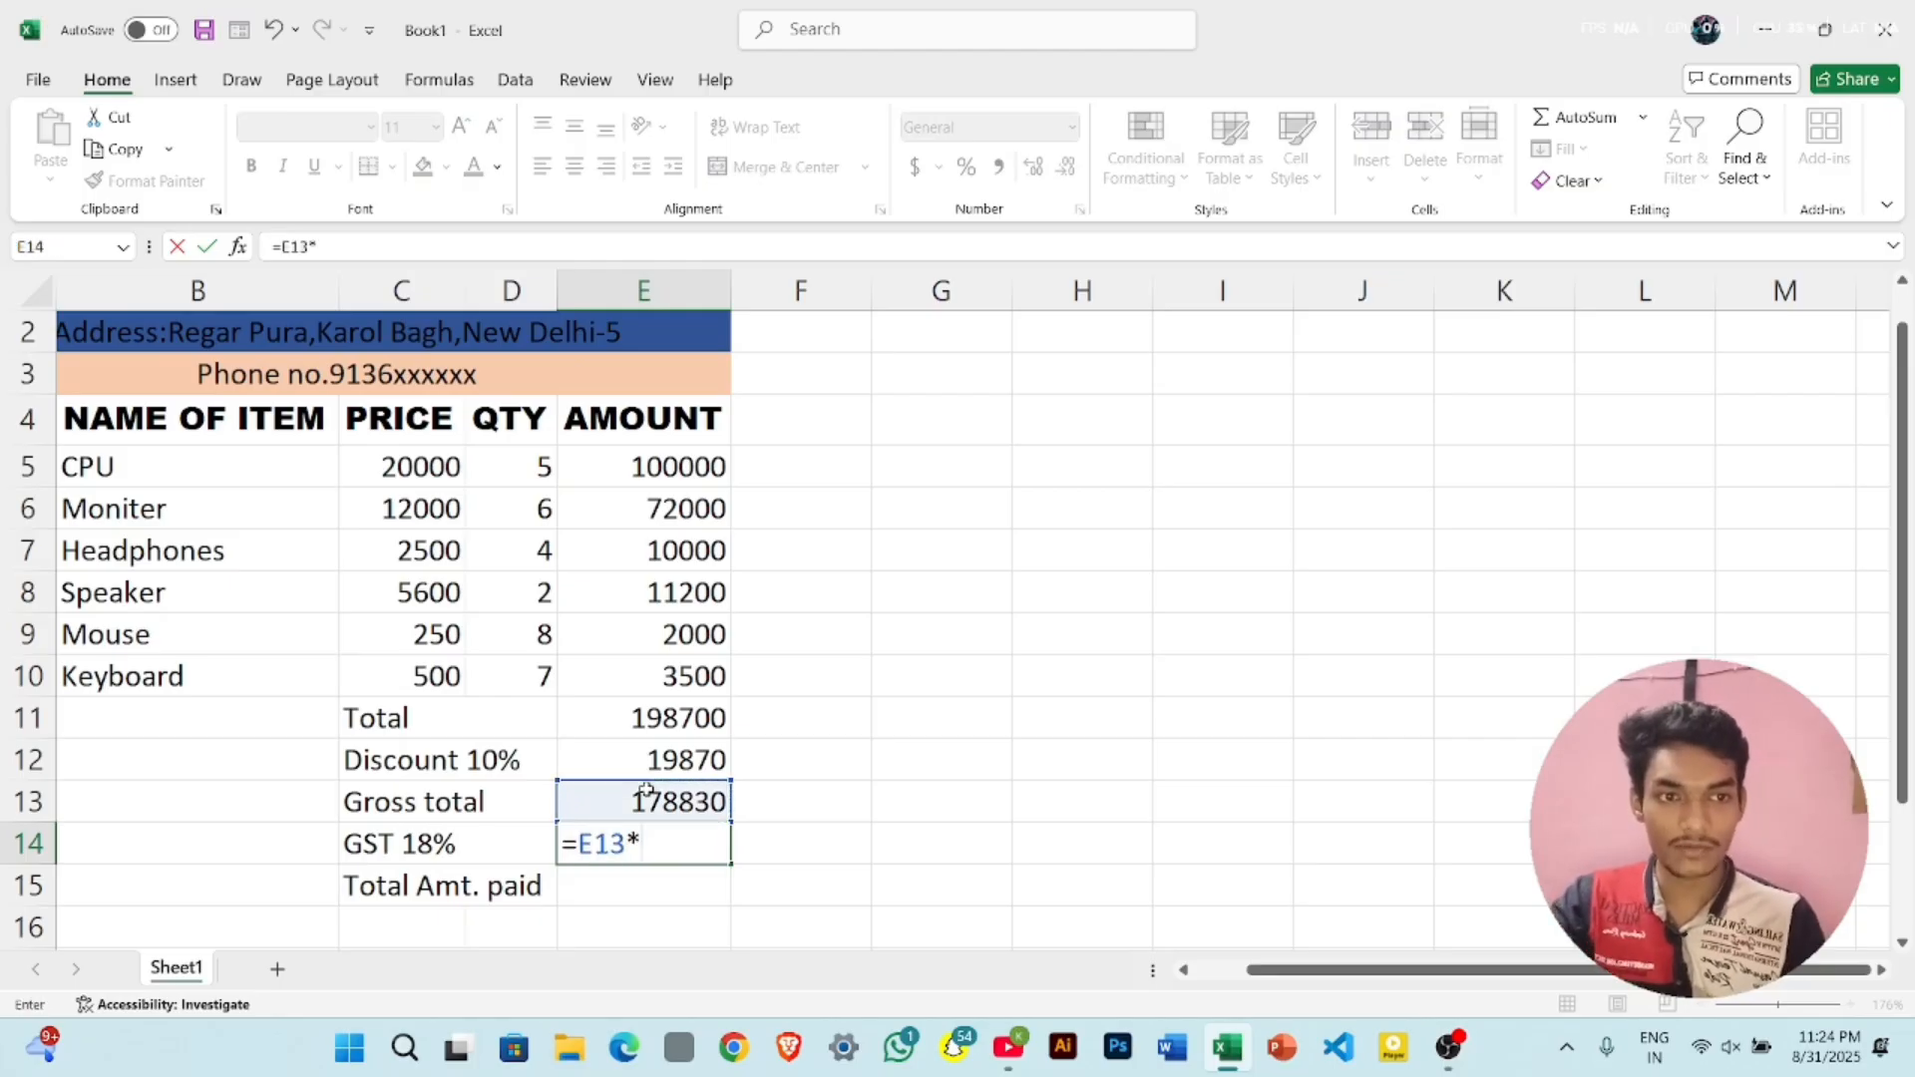
text(10)
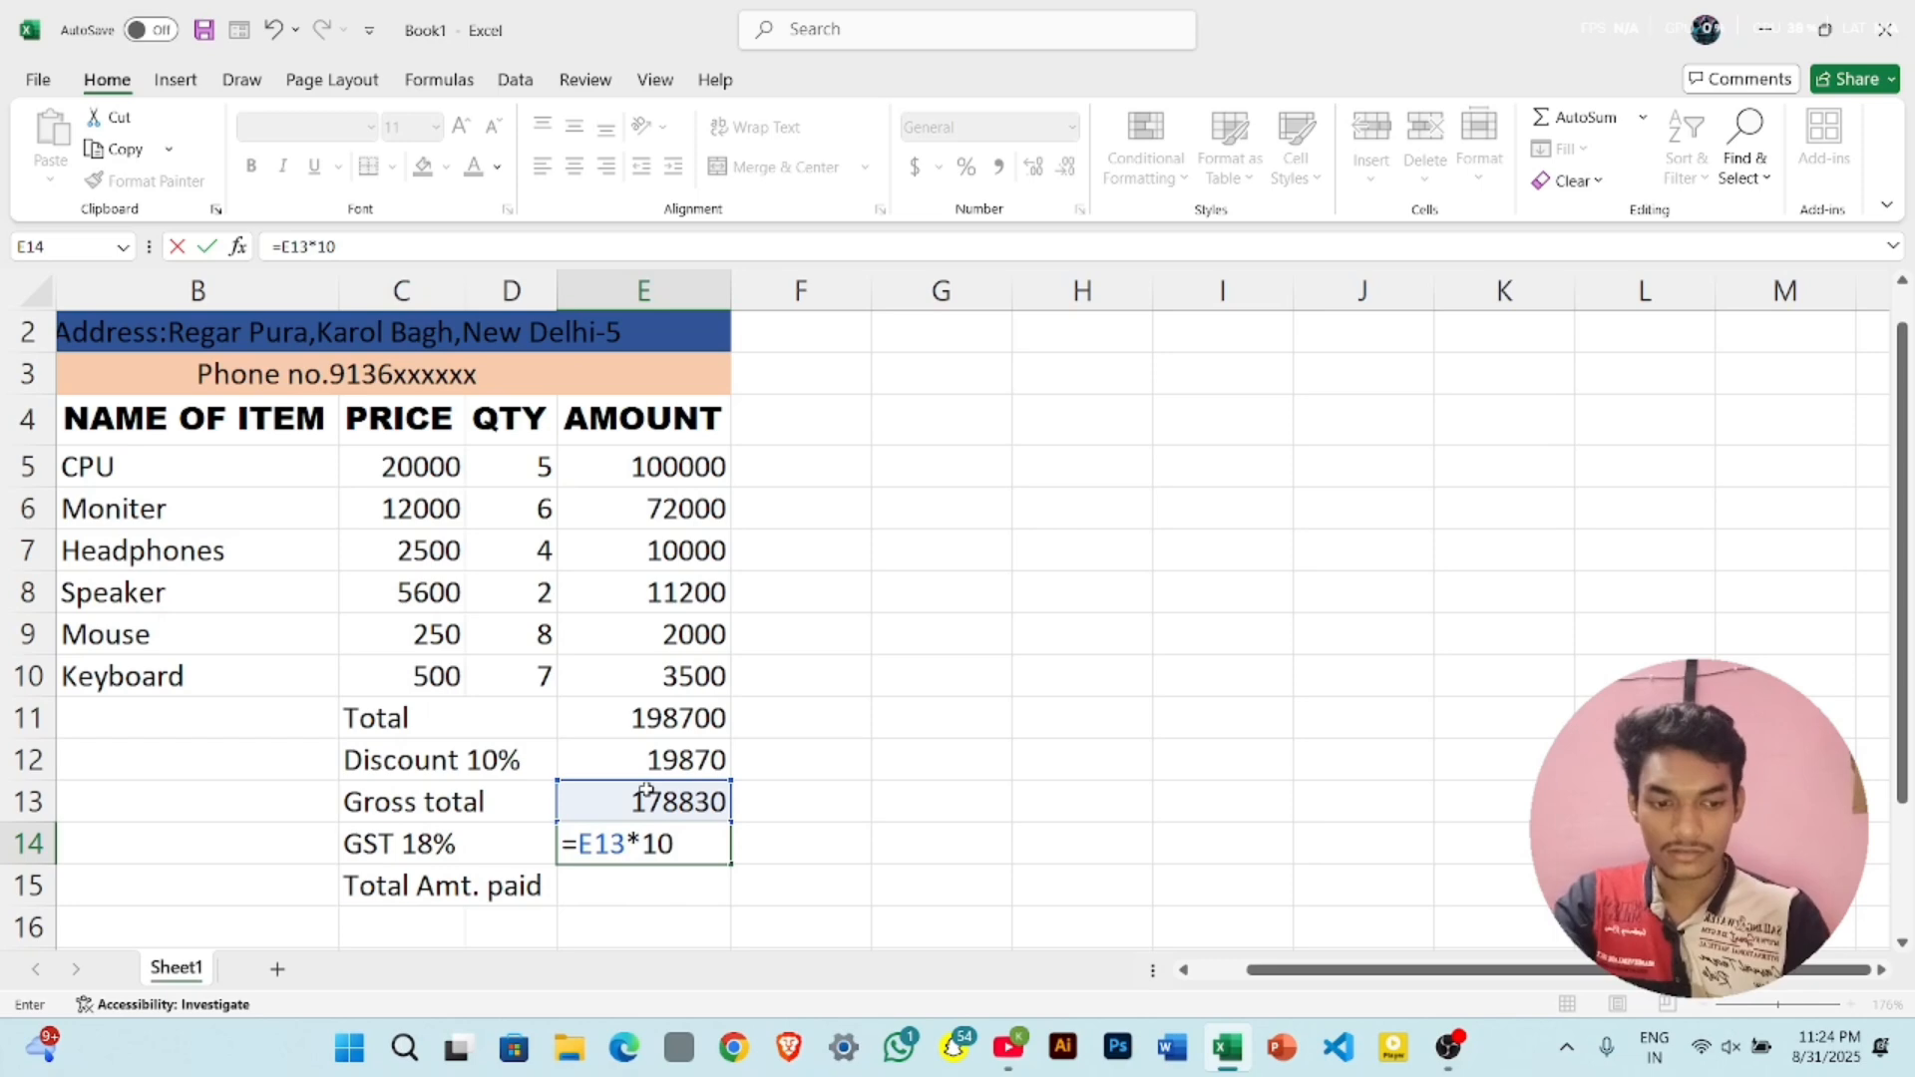
key(BackSpace)
text(8)
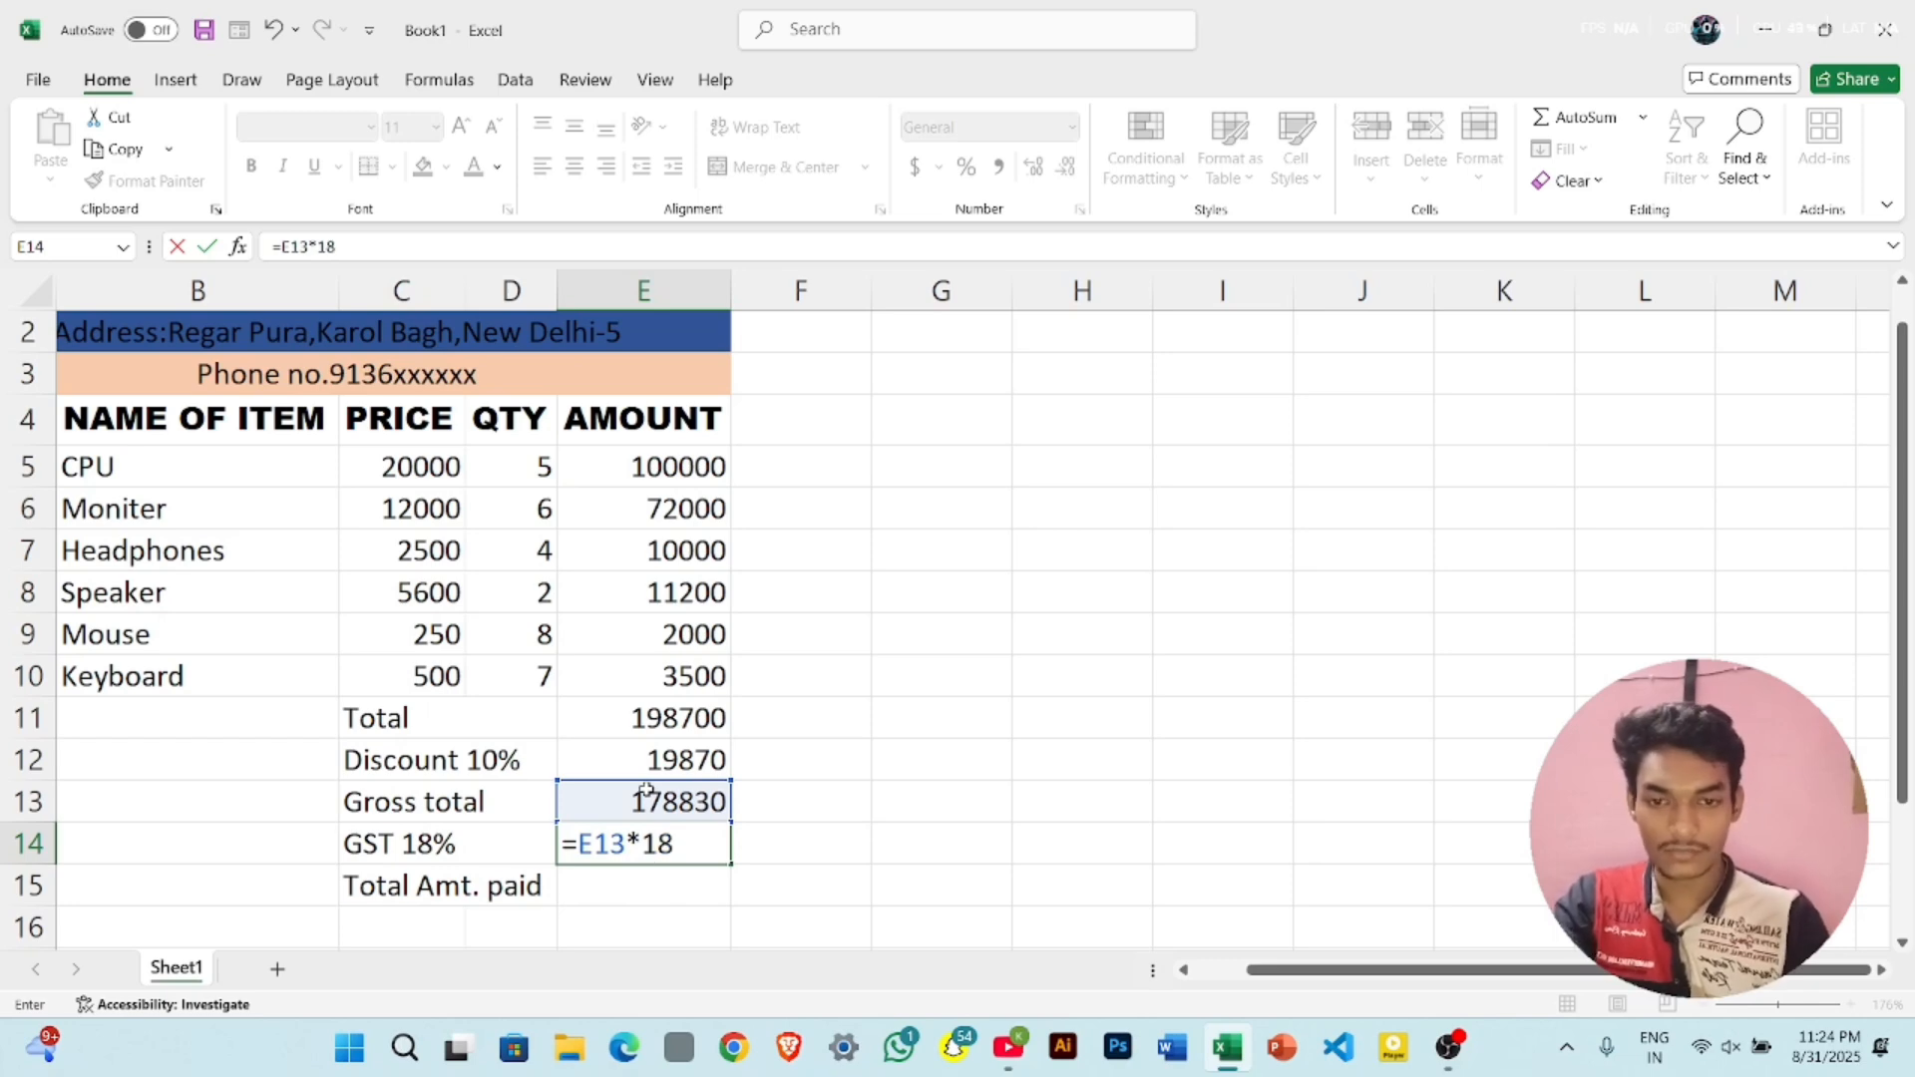
text(/)
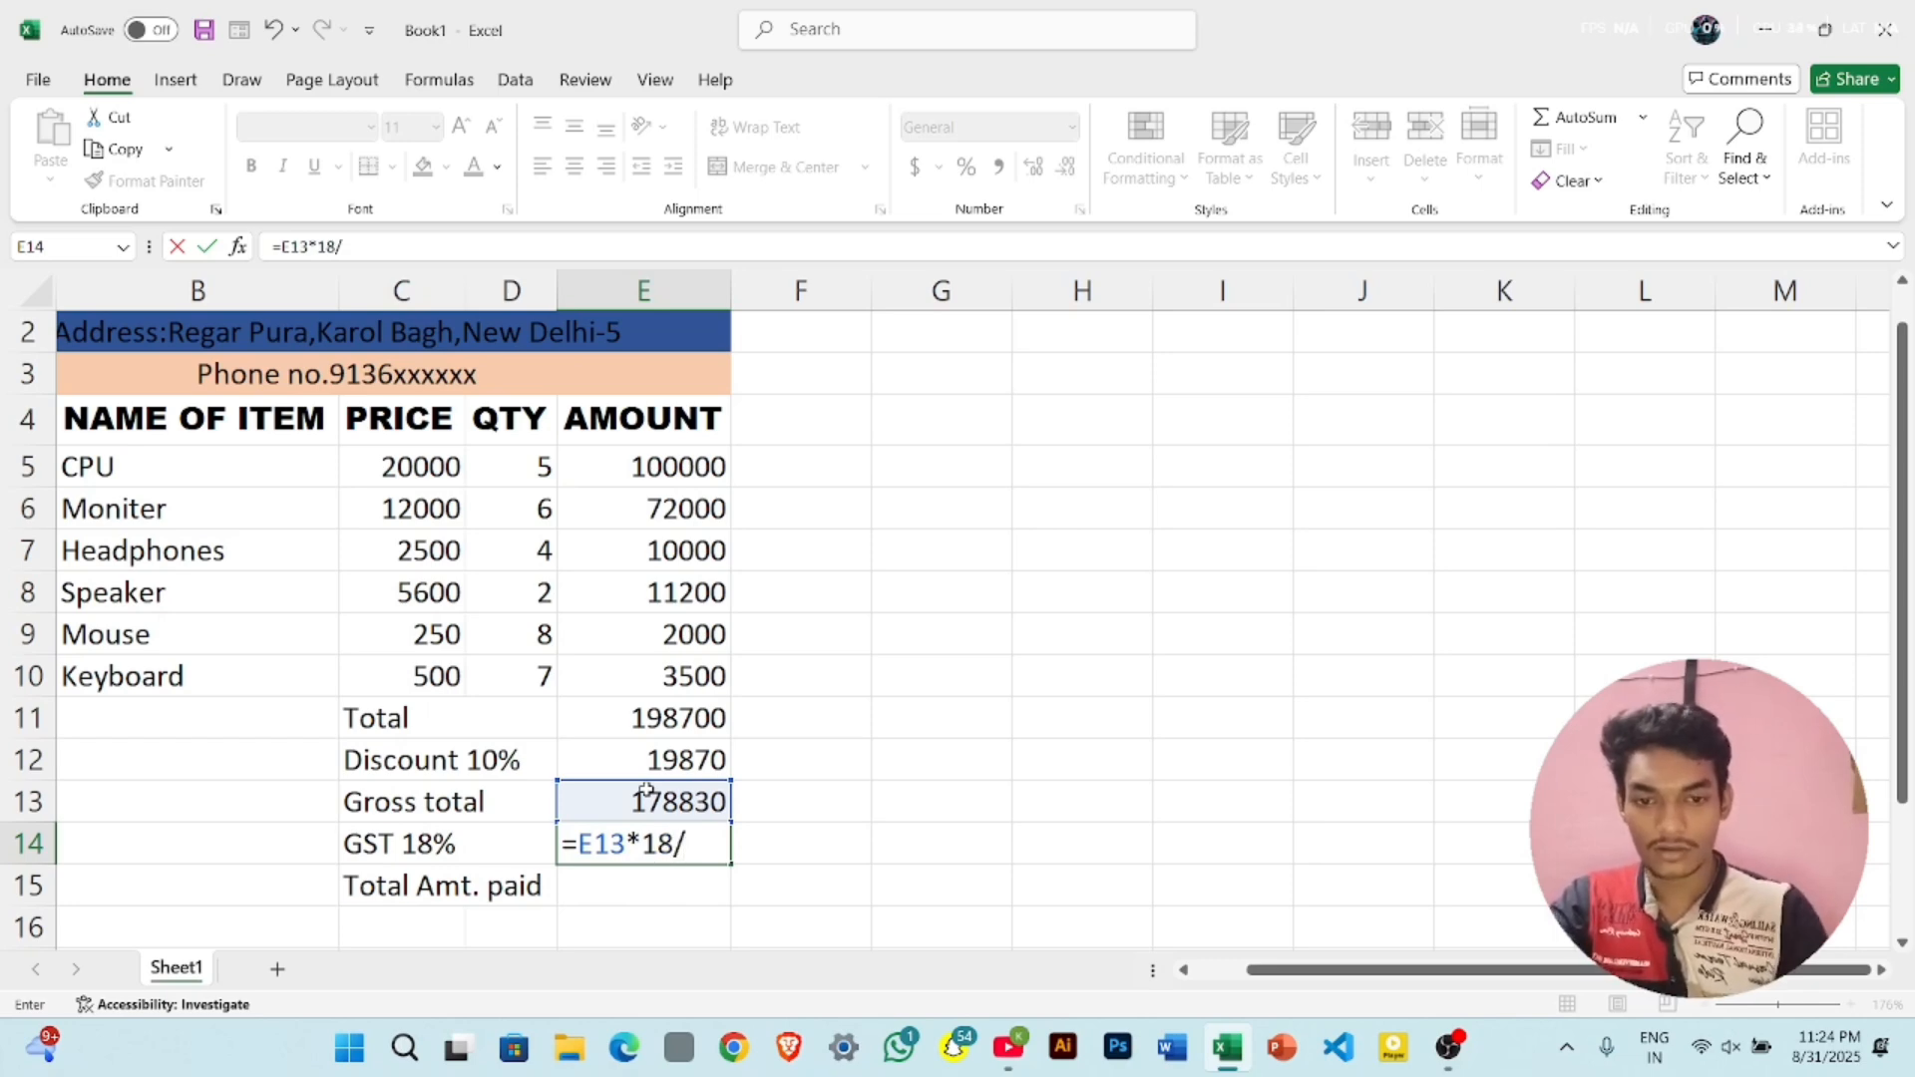
text(100)
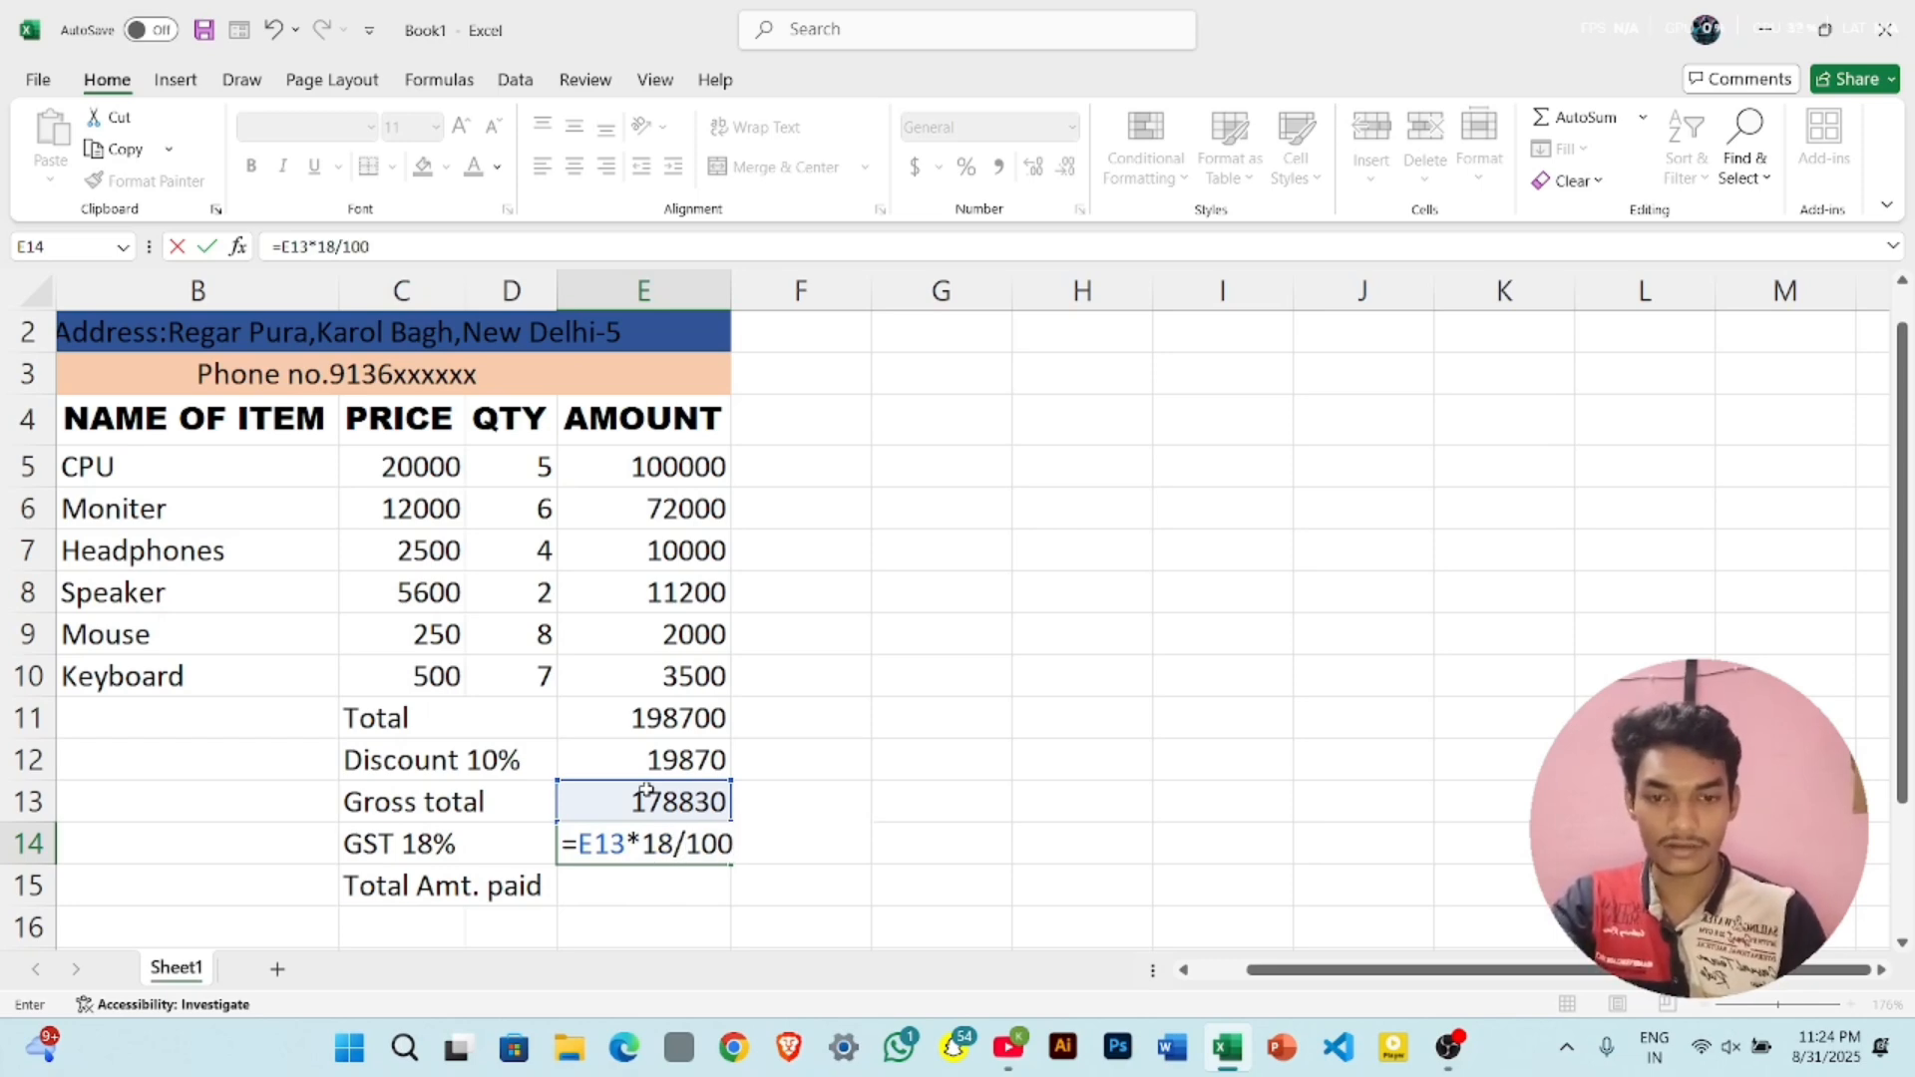
key(Return)
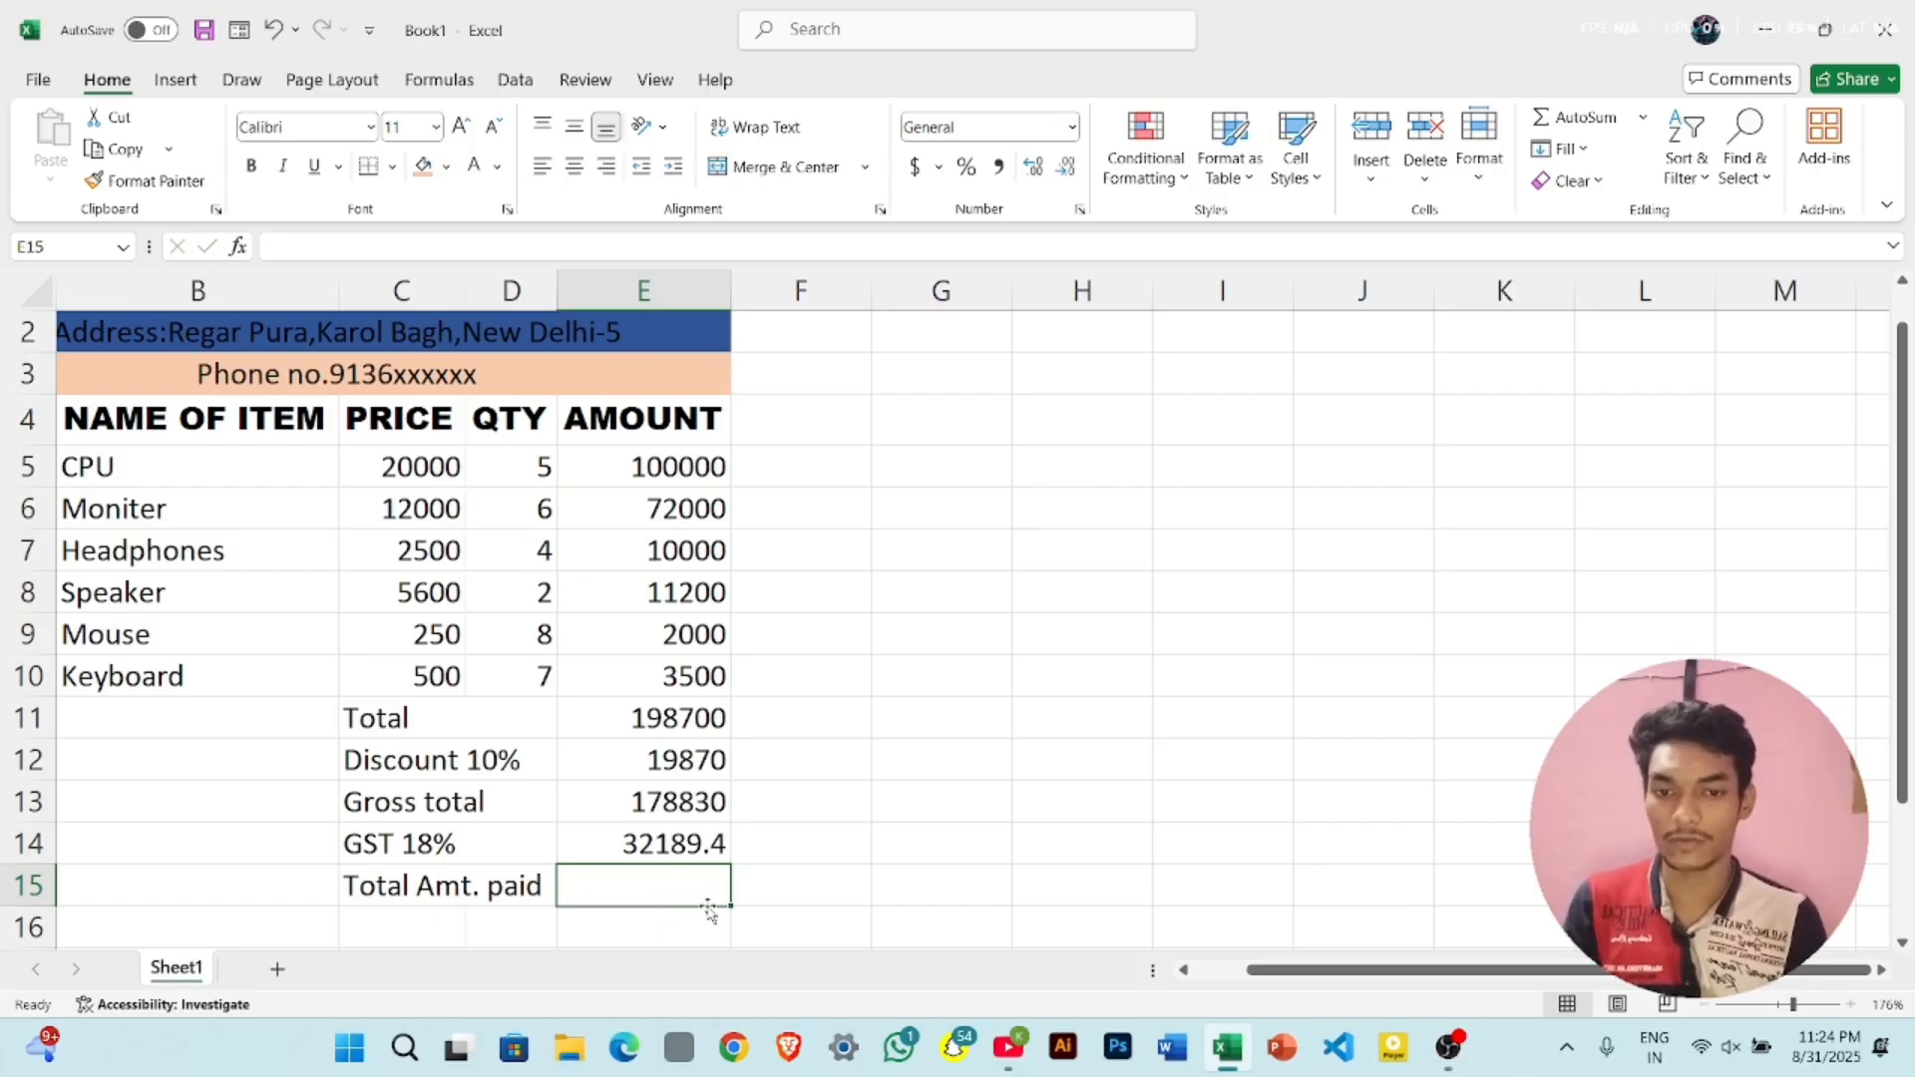
- Calculate the Total Amt. paid in cell E15 by adding gross total and GST with =E13+E14
text(=)
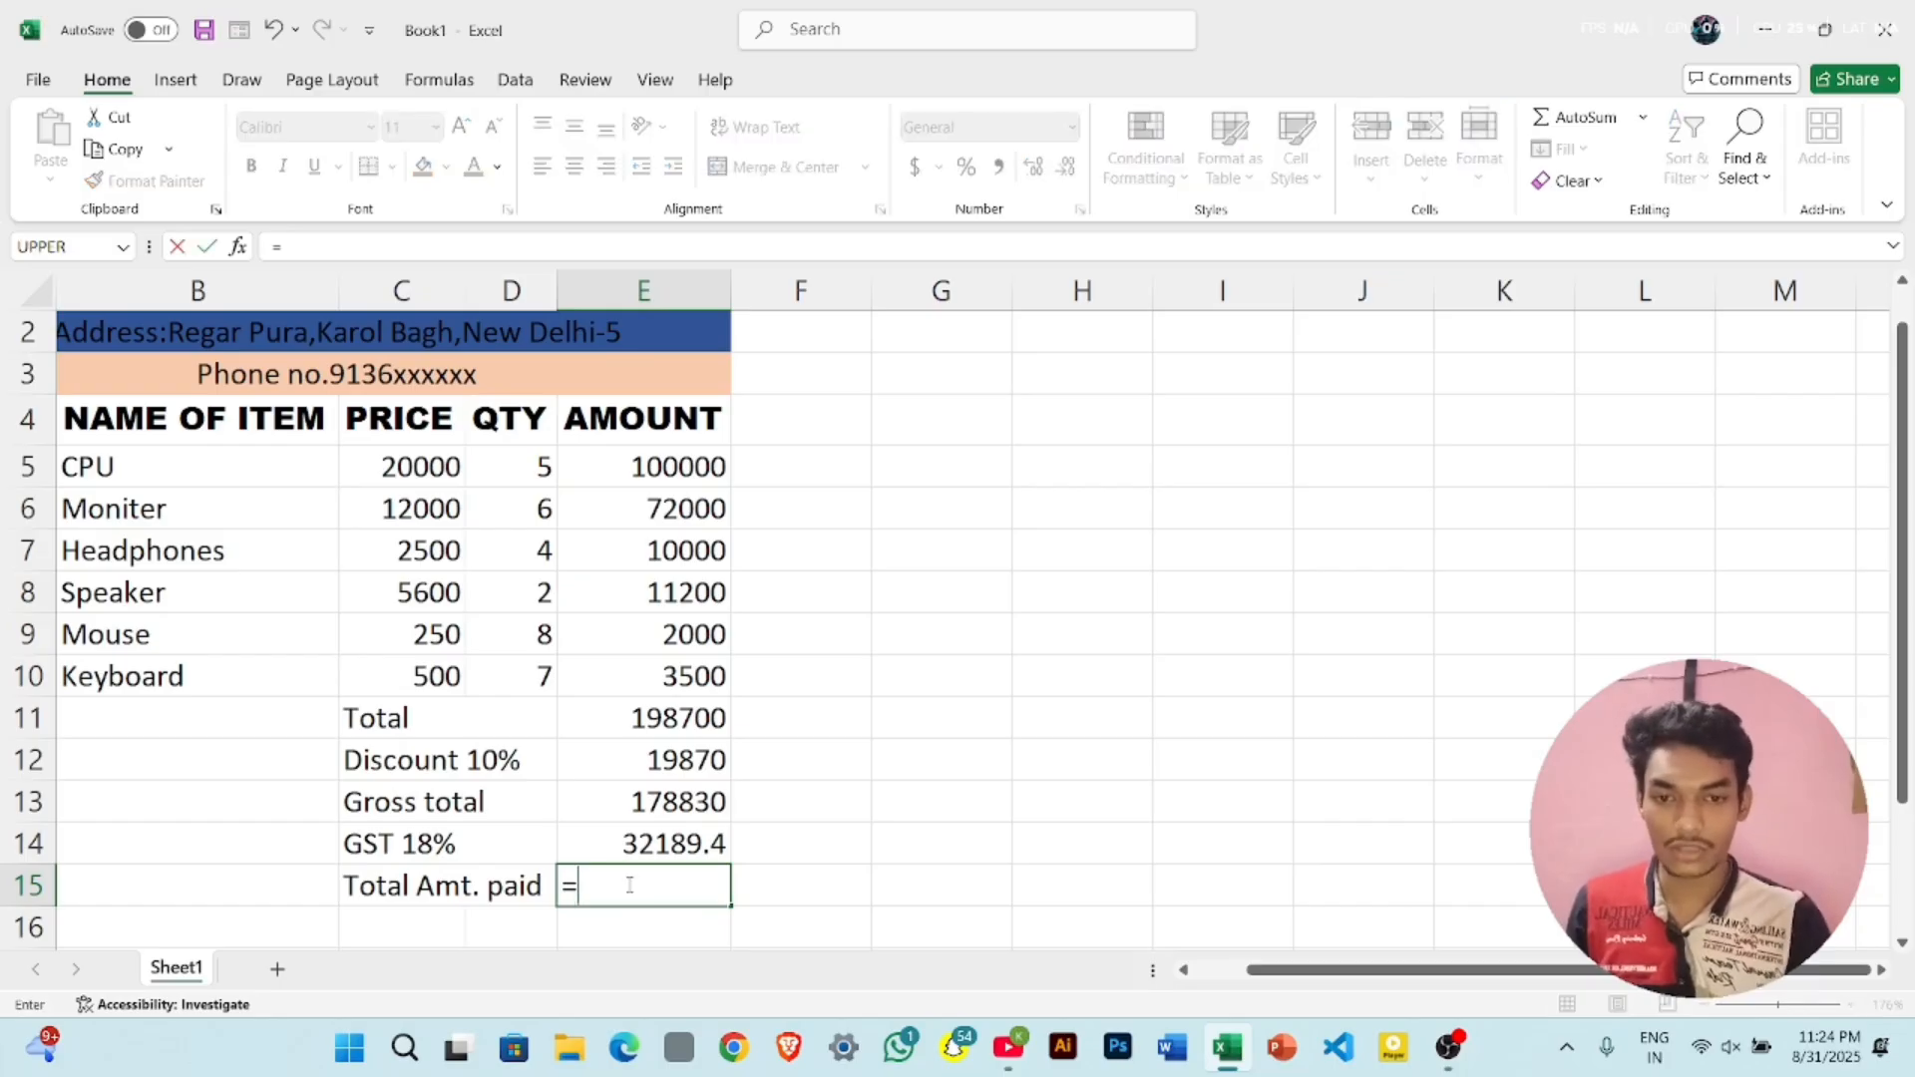
click(615, 798)
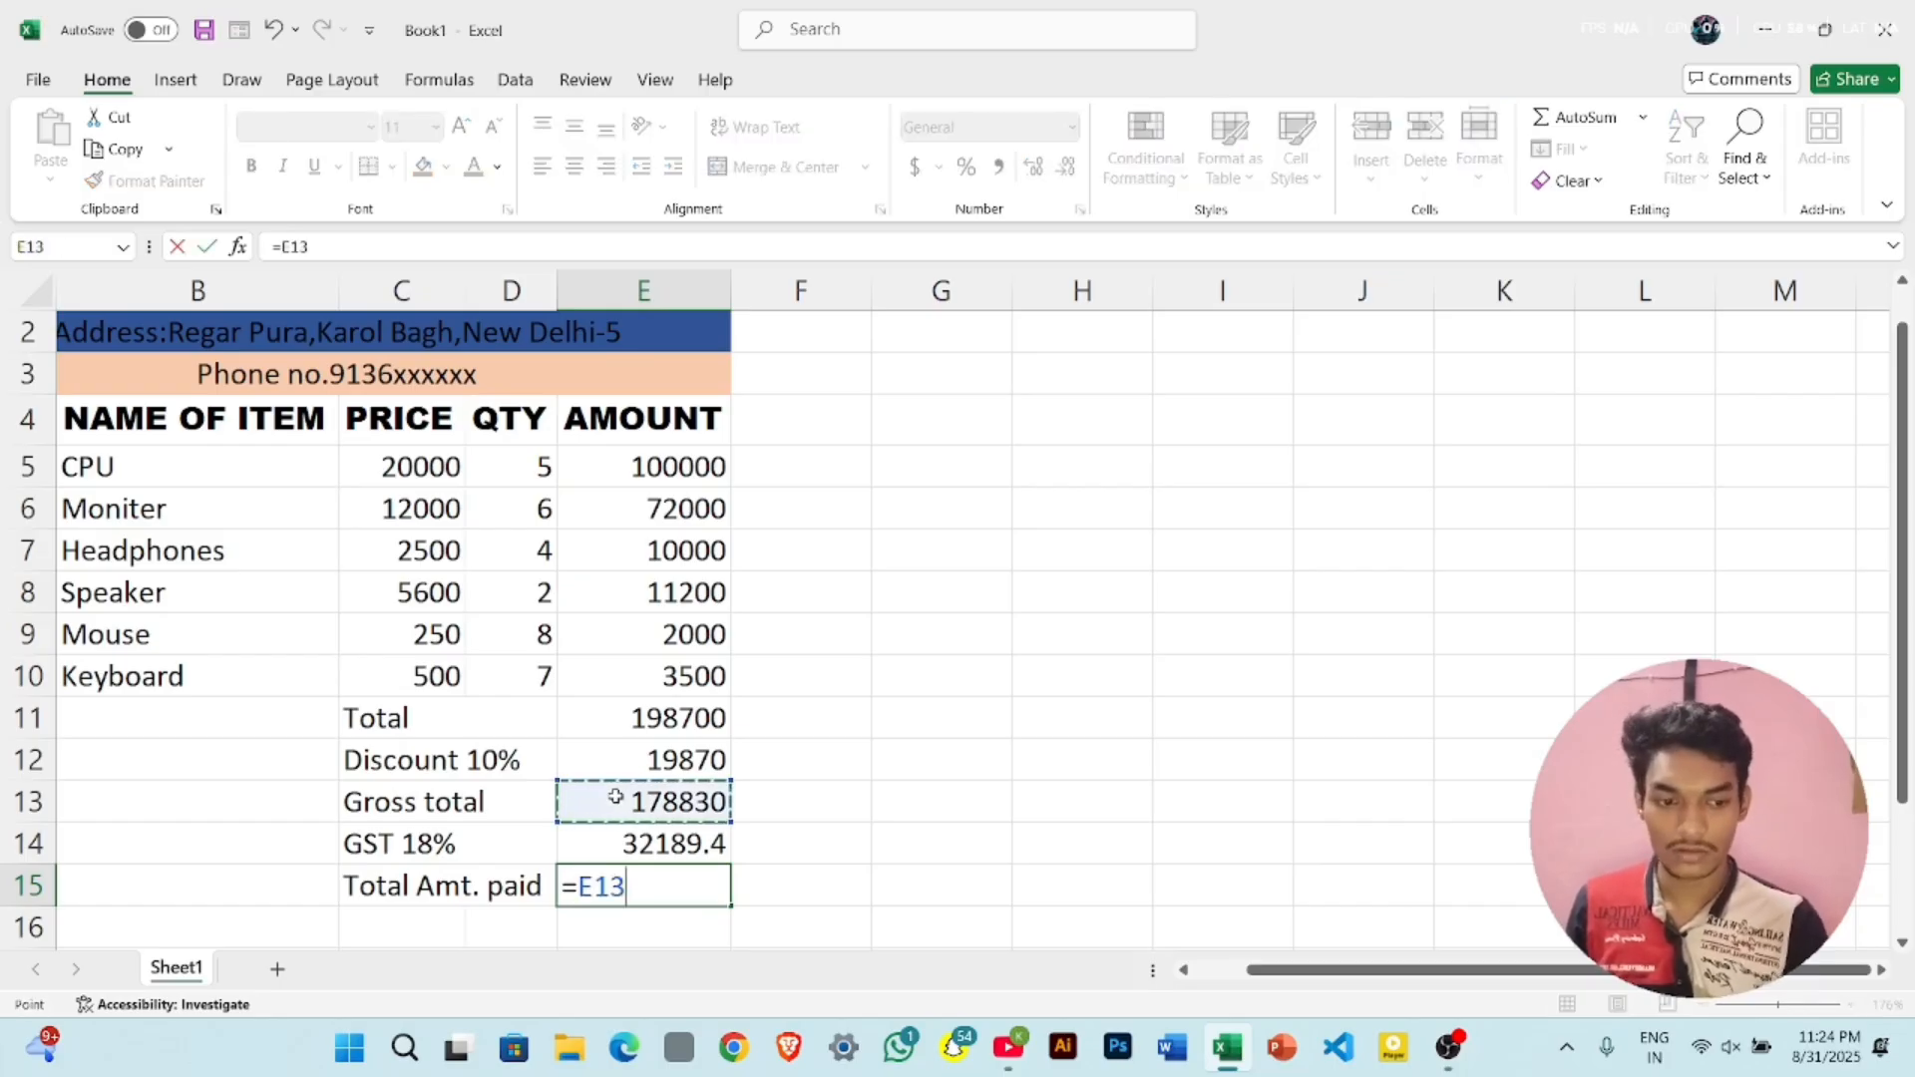
text(+)
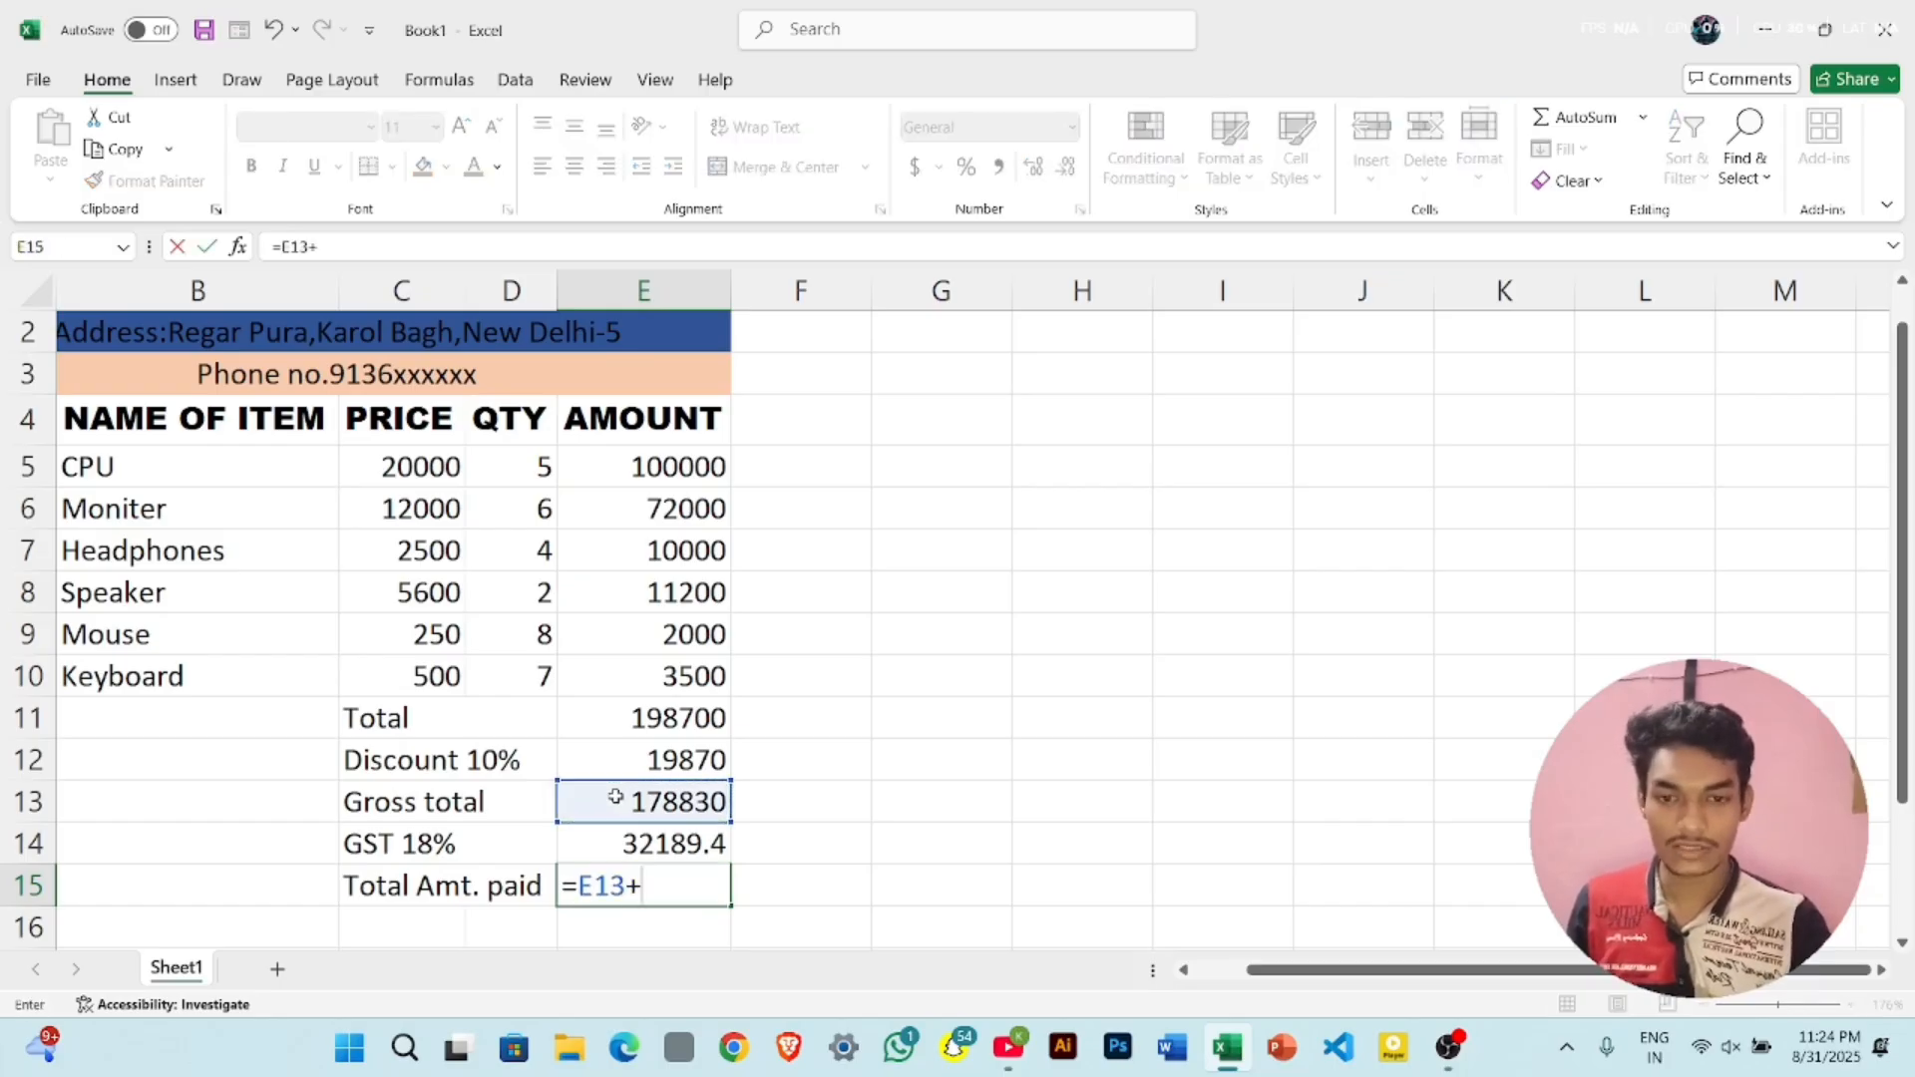
click(638, 845)
key(Return)
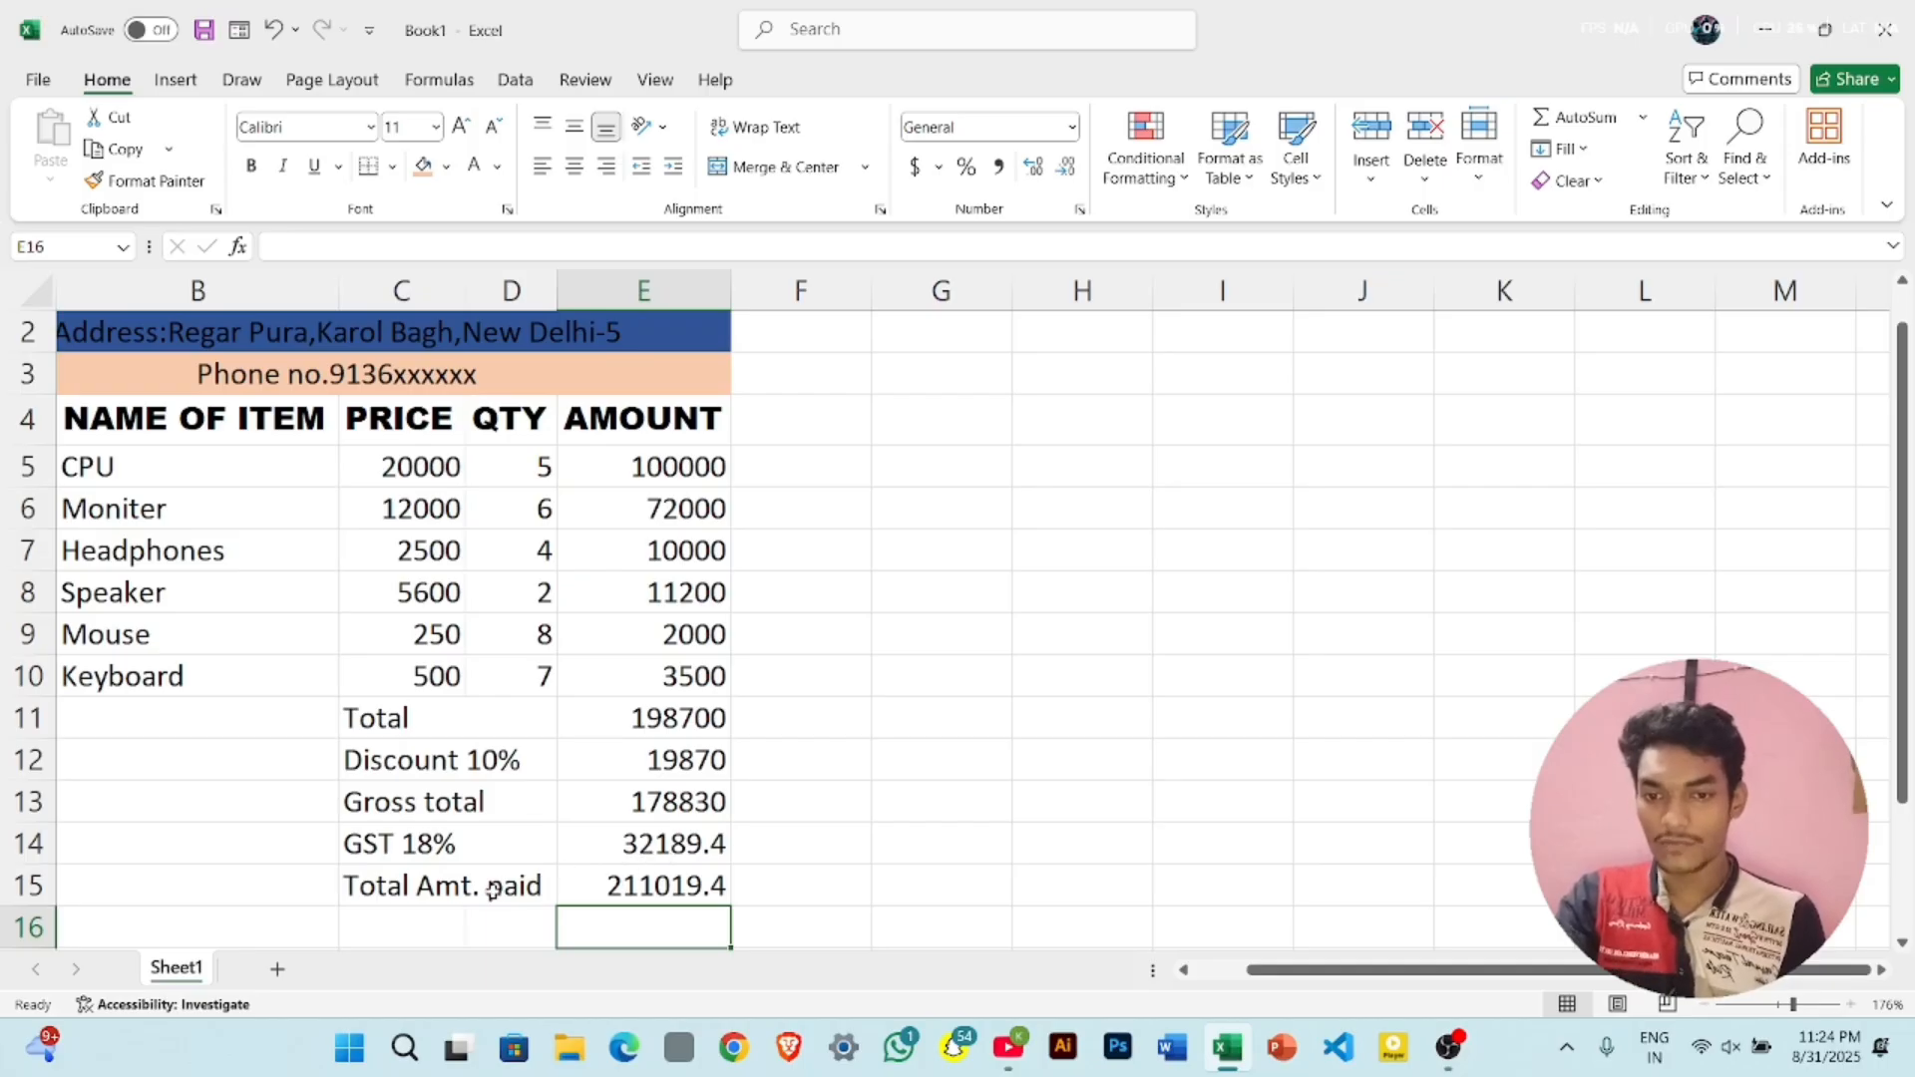
click(661, 886)
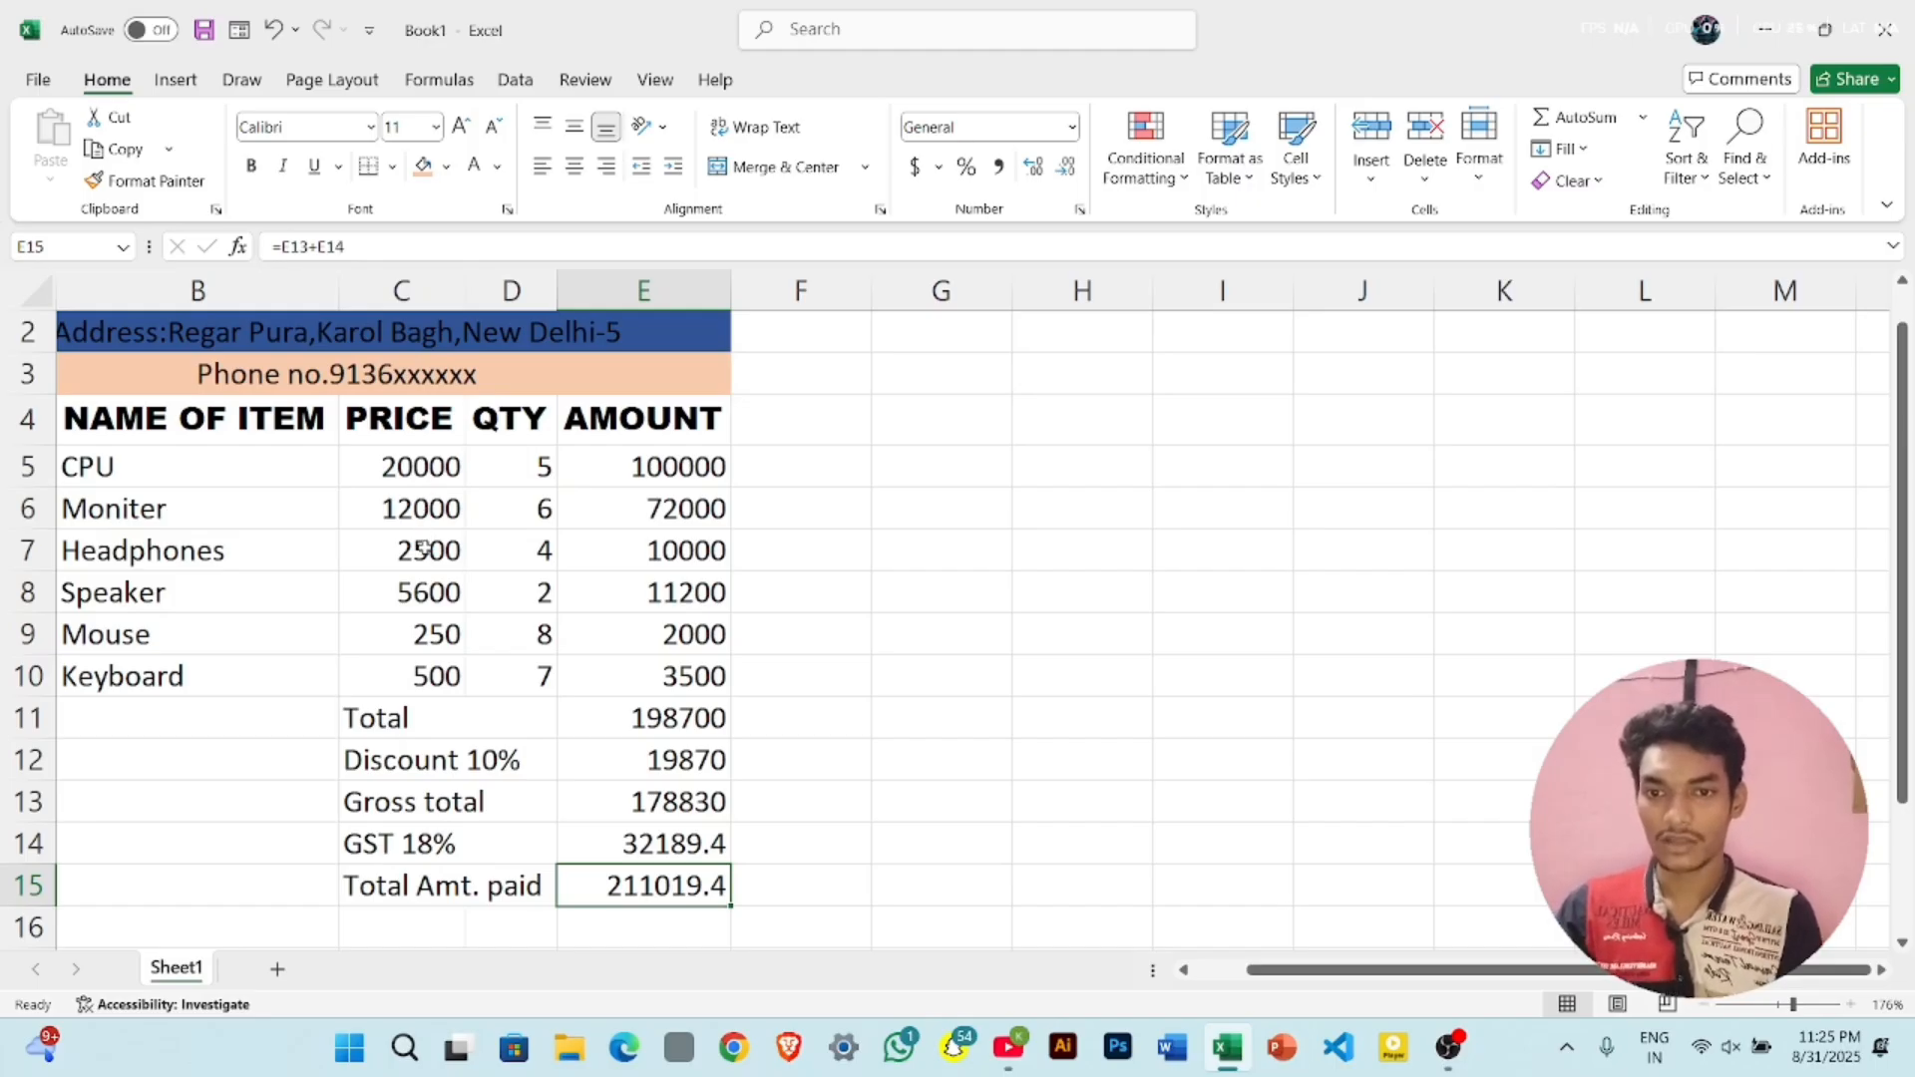
- Format the prices in C5:C10 as Indian rupees (₹ English (India)) without decimal places
drag(422, 474, 414, 670)
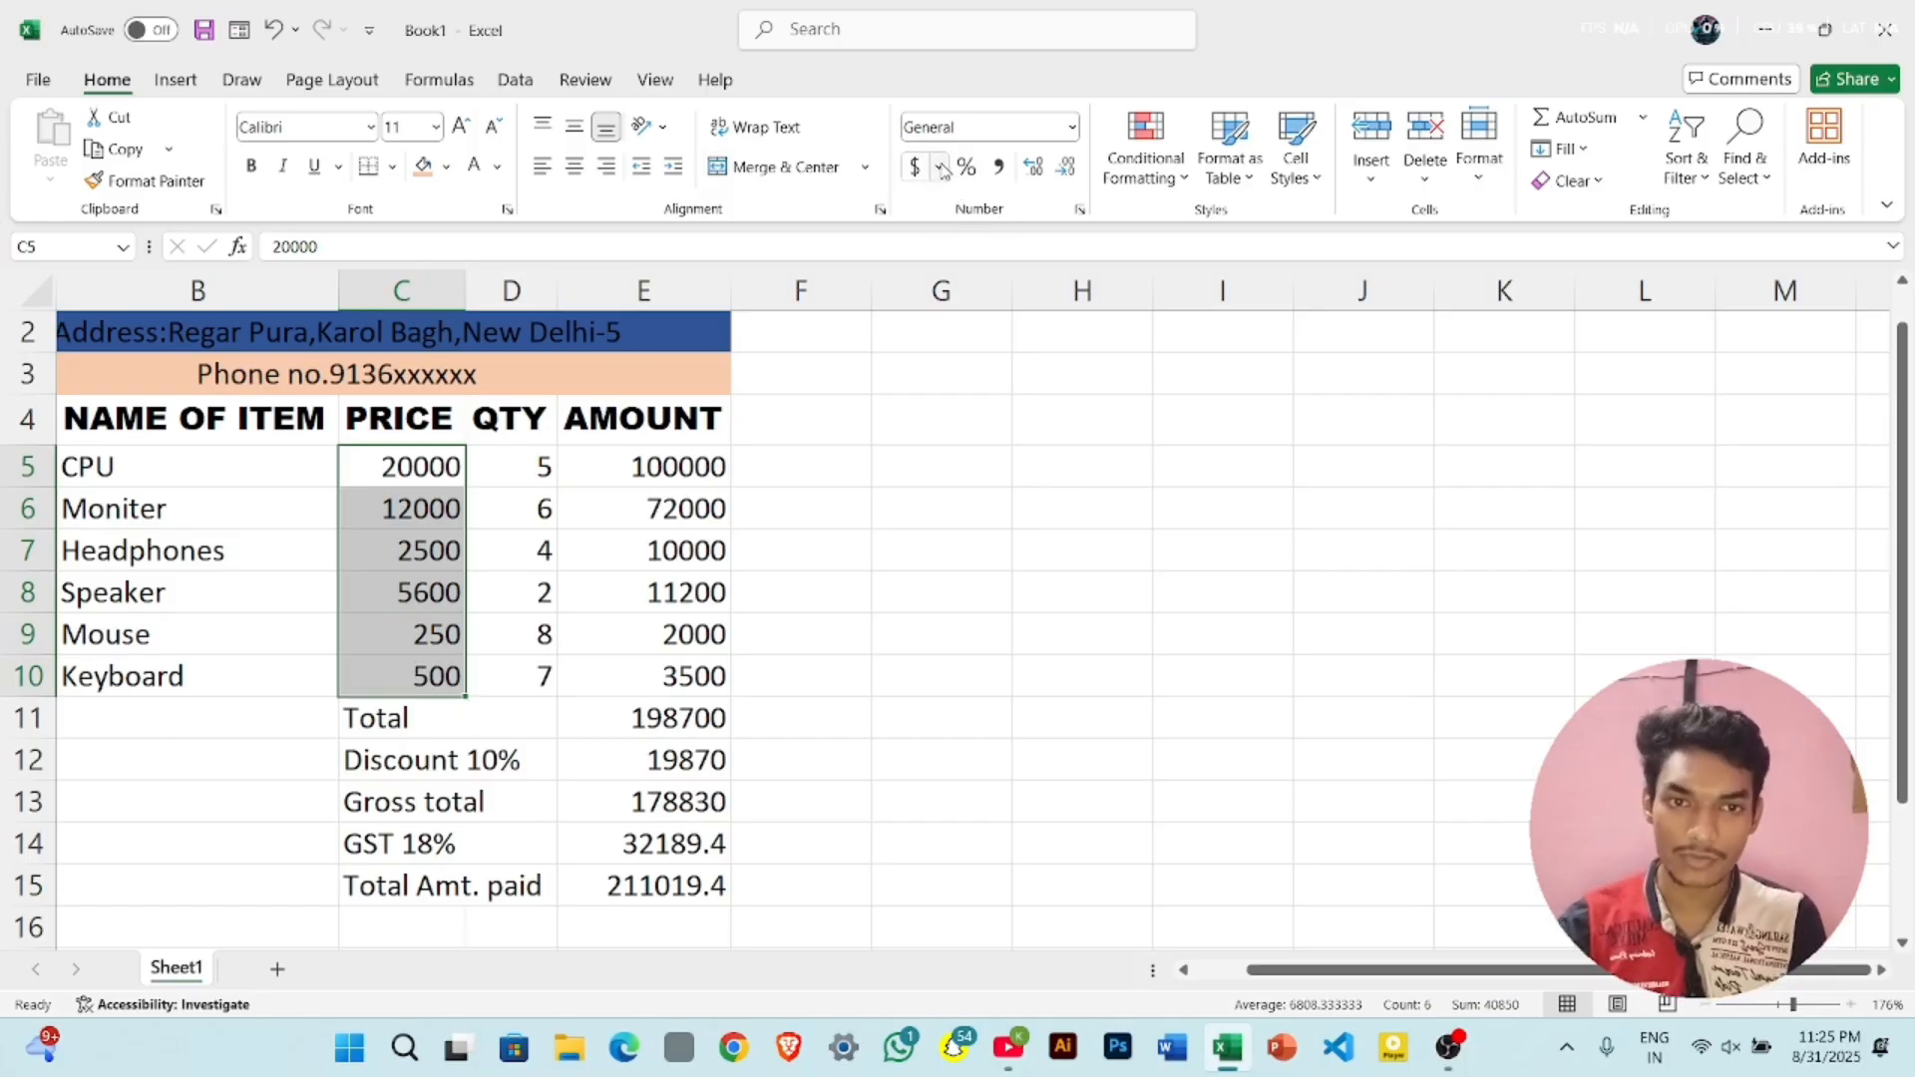
click(940, 167)
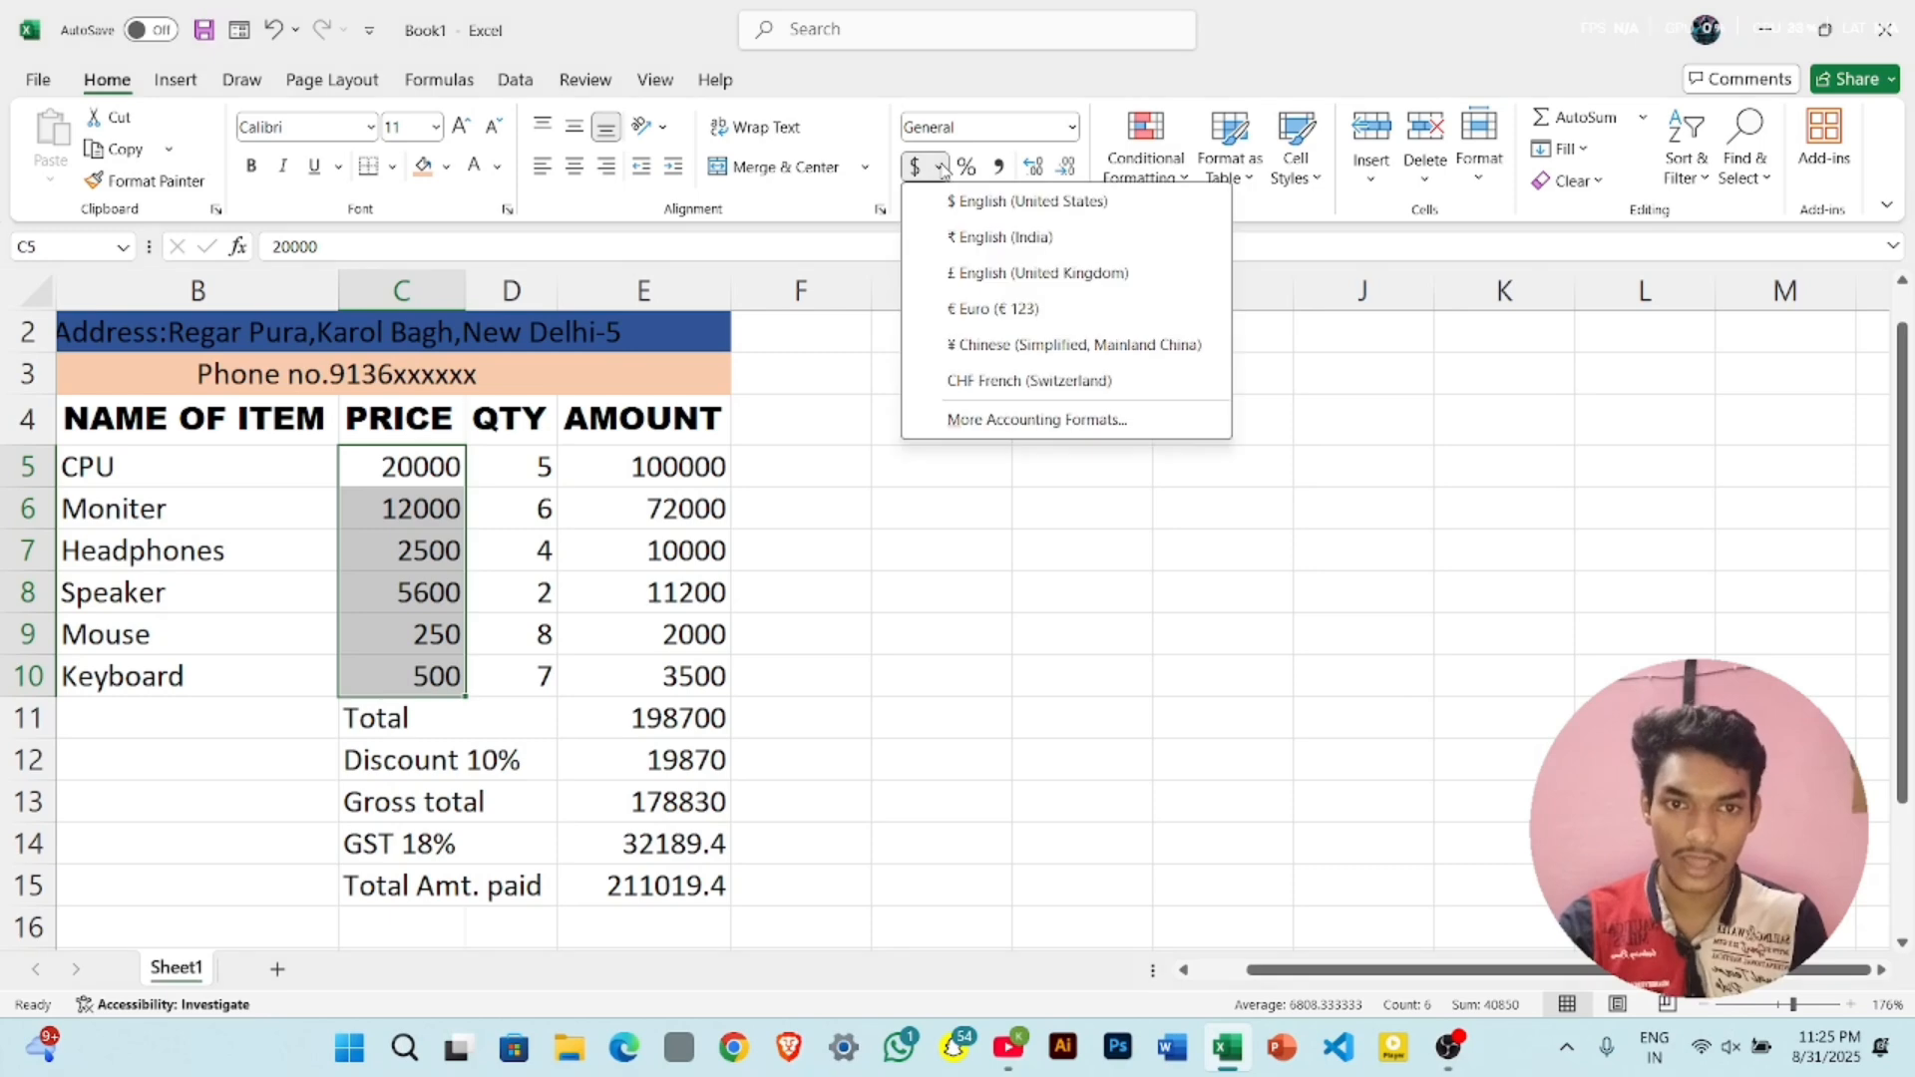
click(1035, 243)
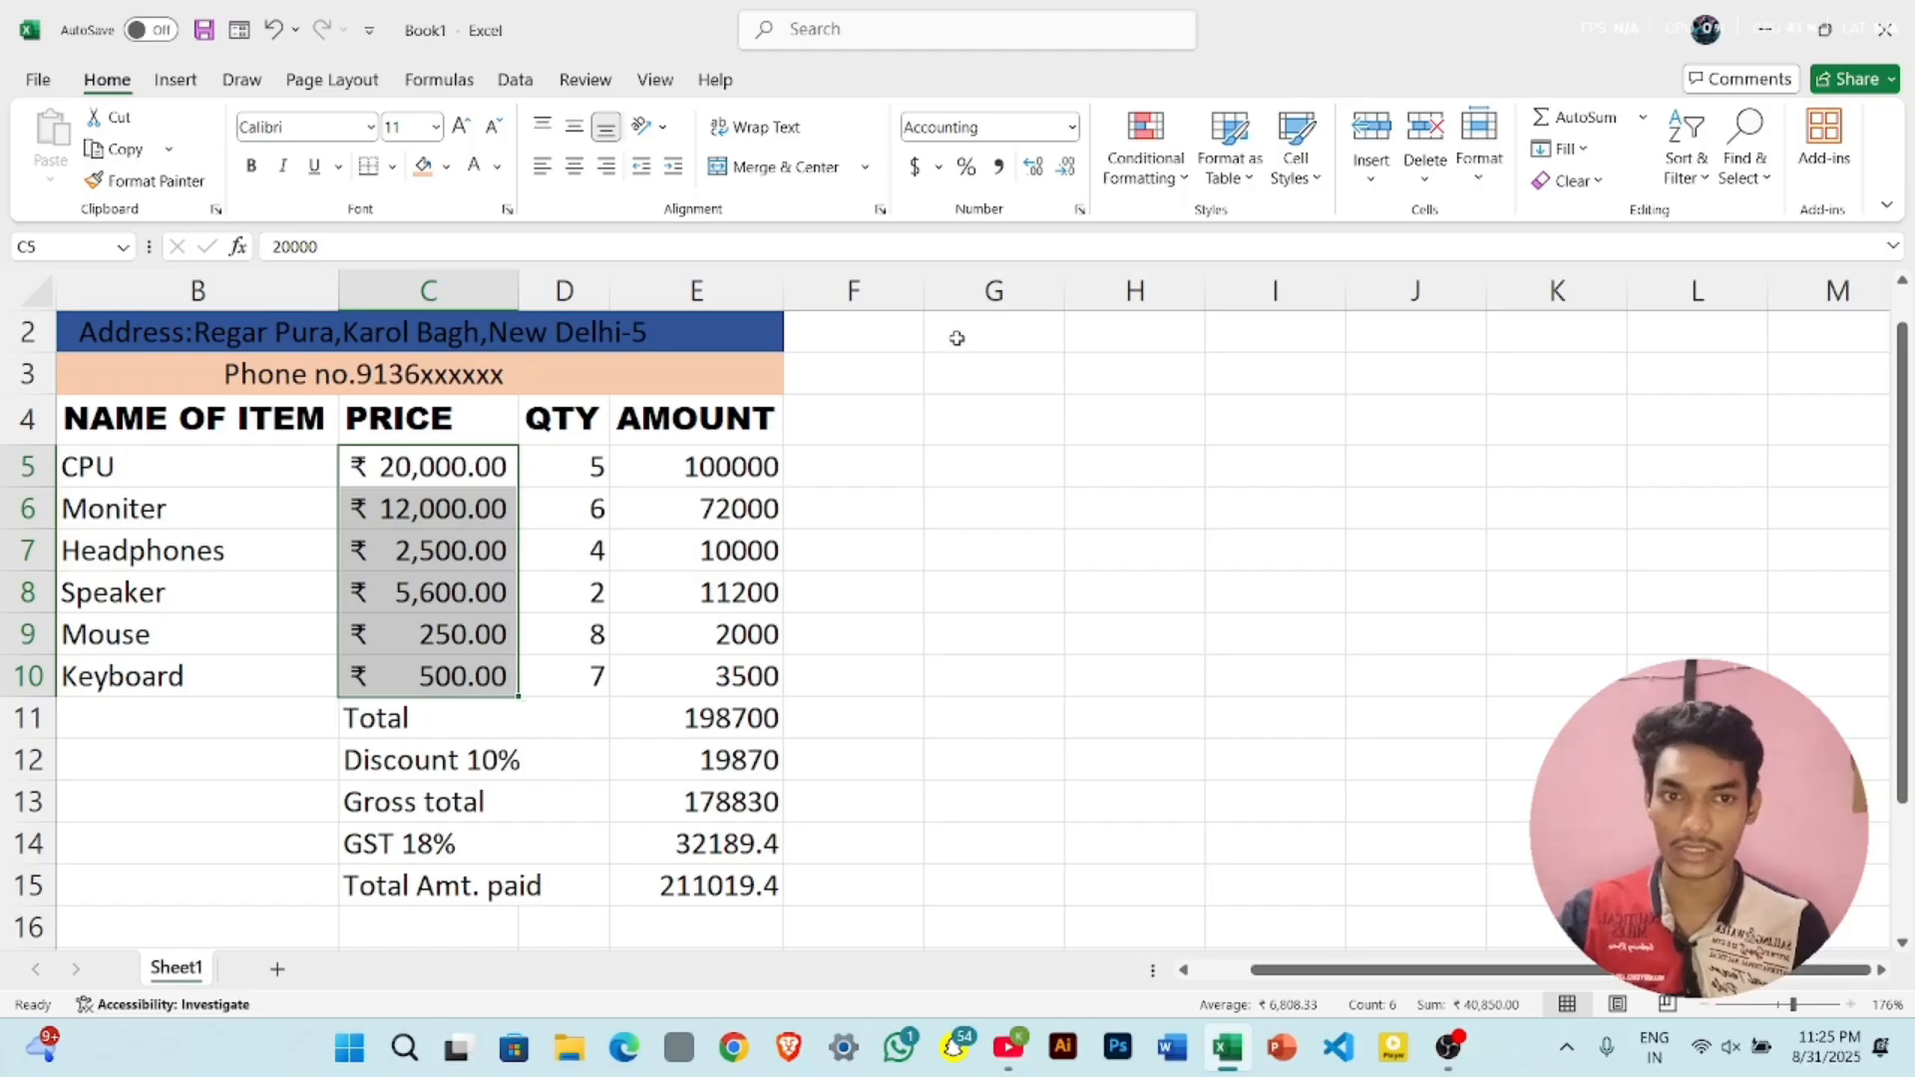
click(1063, 172)
click(1063, 172)
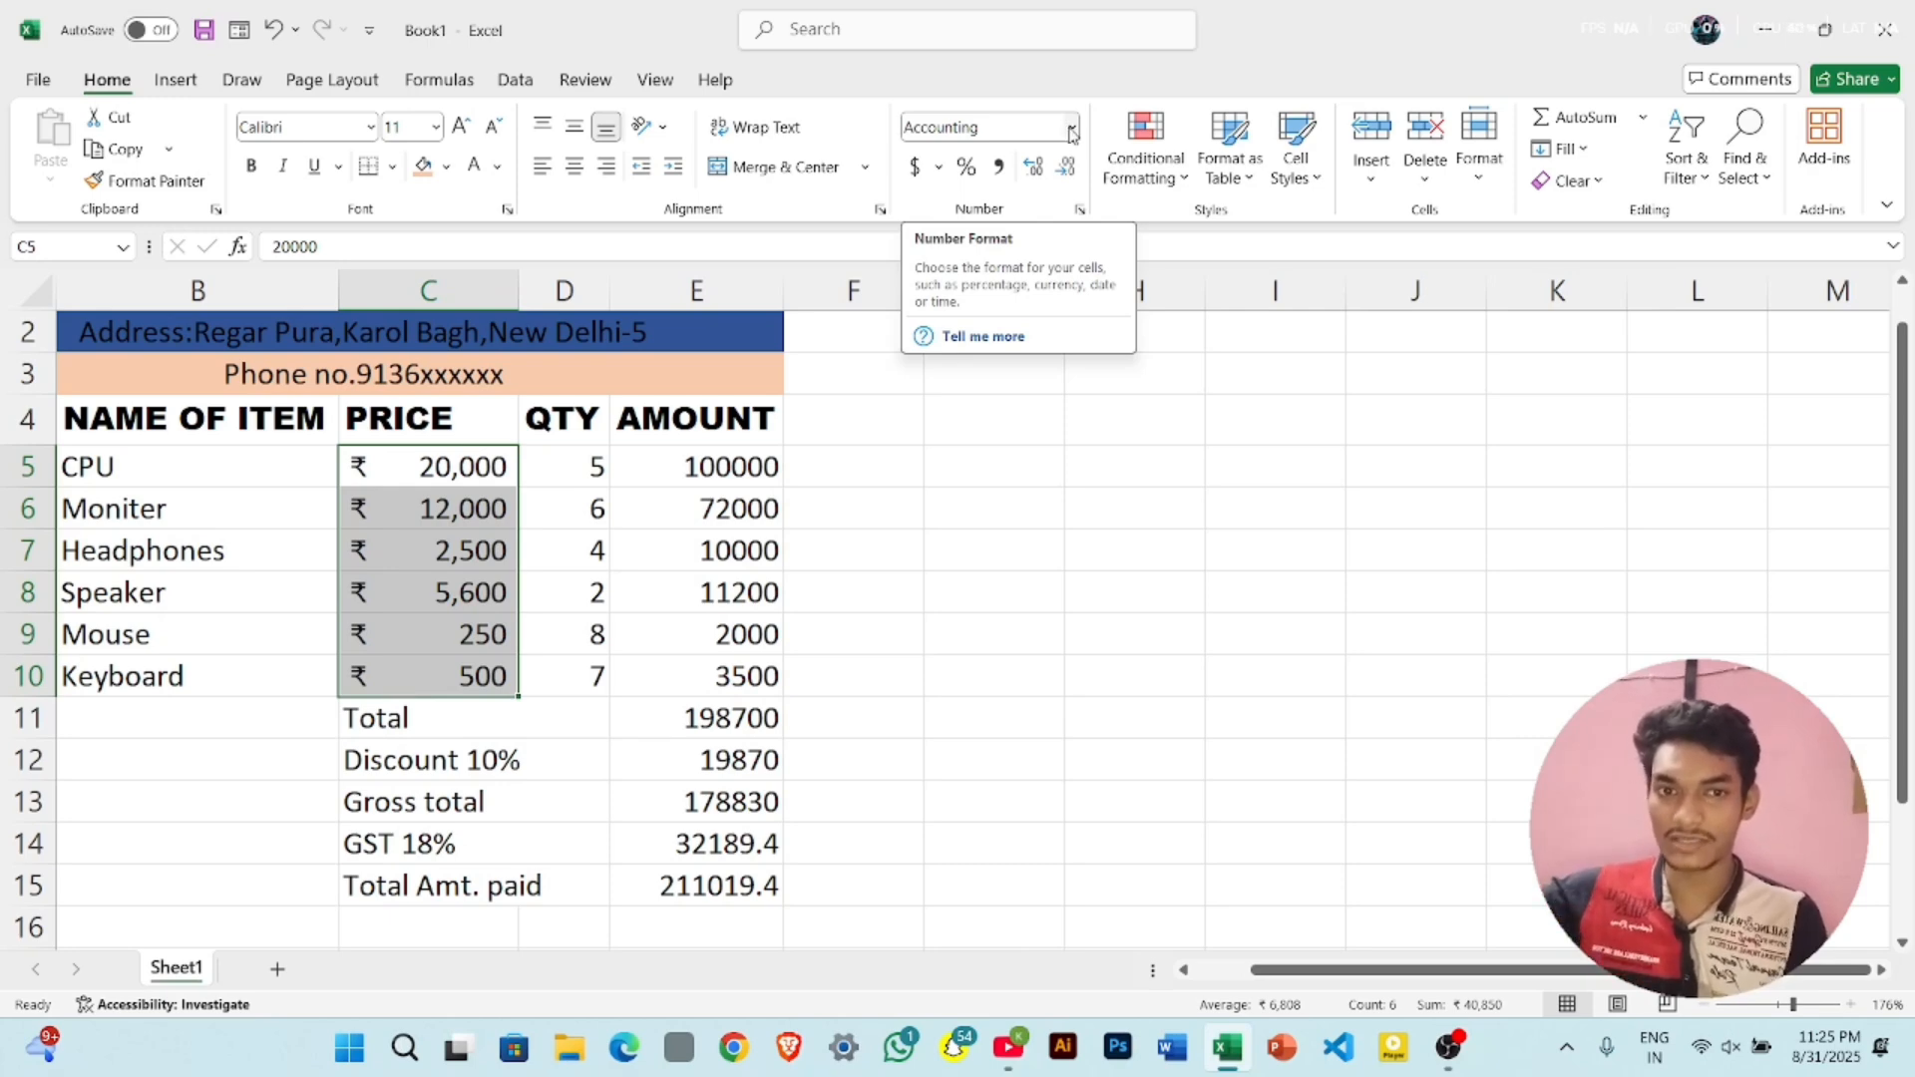
- Try the default Currency format on the prices in C5:C10, followed by the ₹ English (India) accounting format
click(1070, 128)
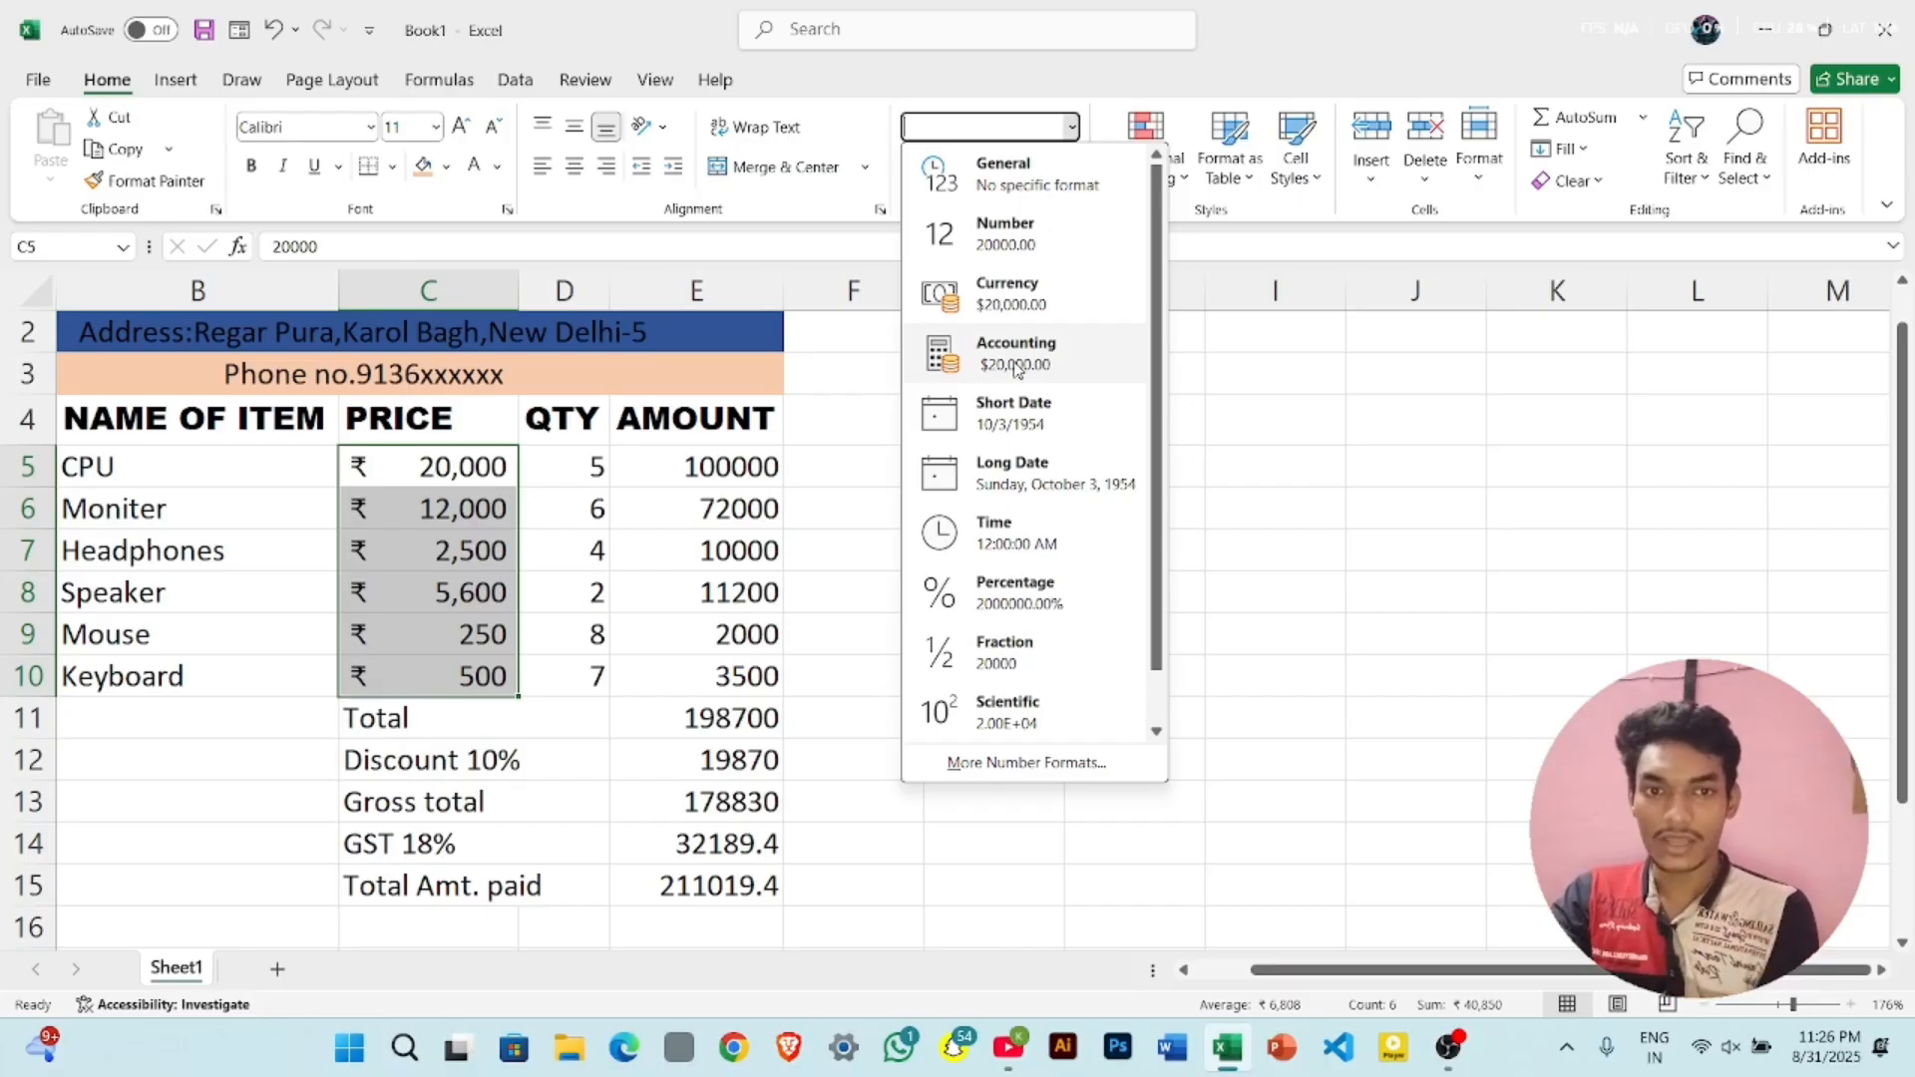
click(1011, 294)
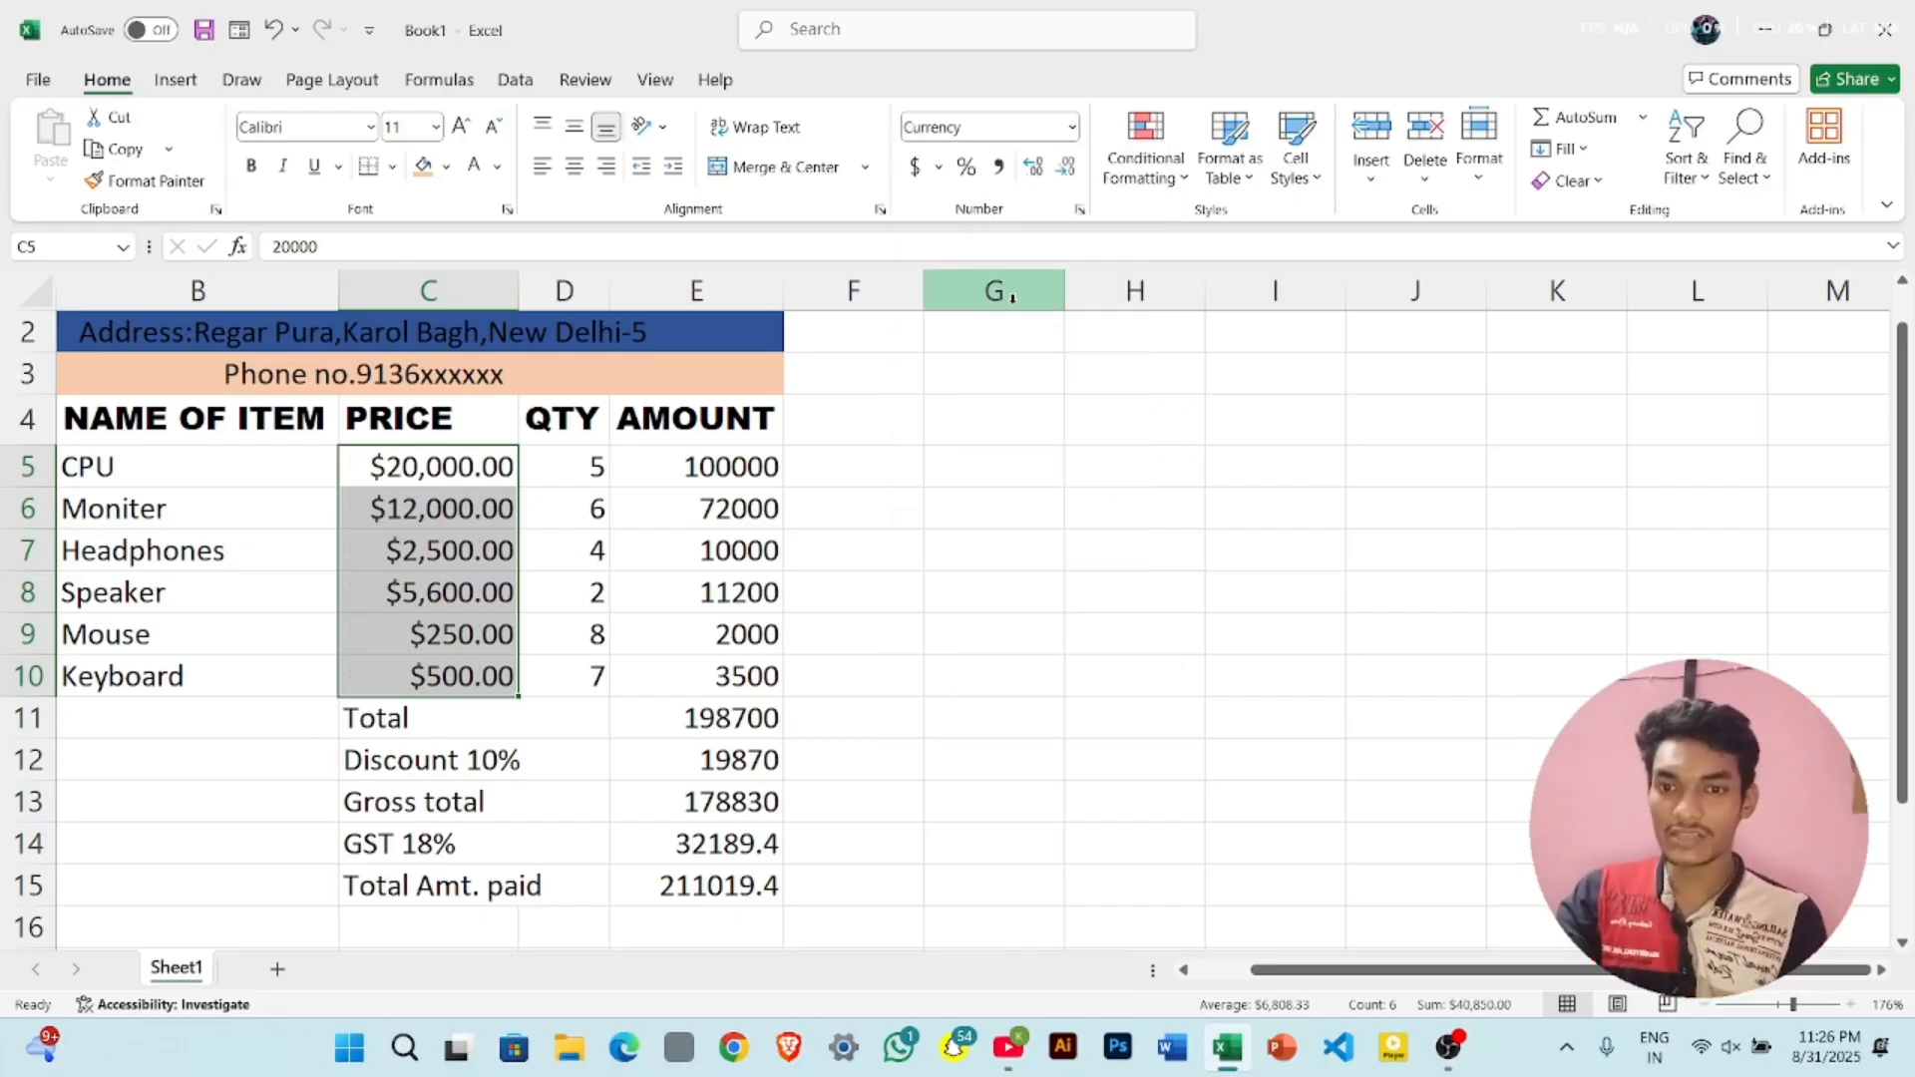
click(939, 167)
click(969, 239)
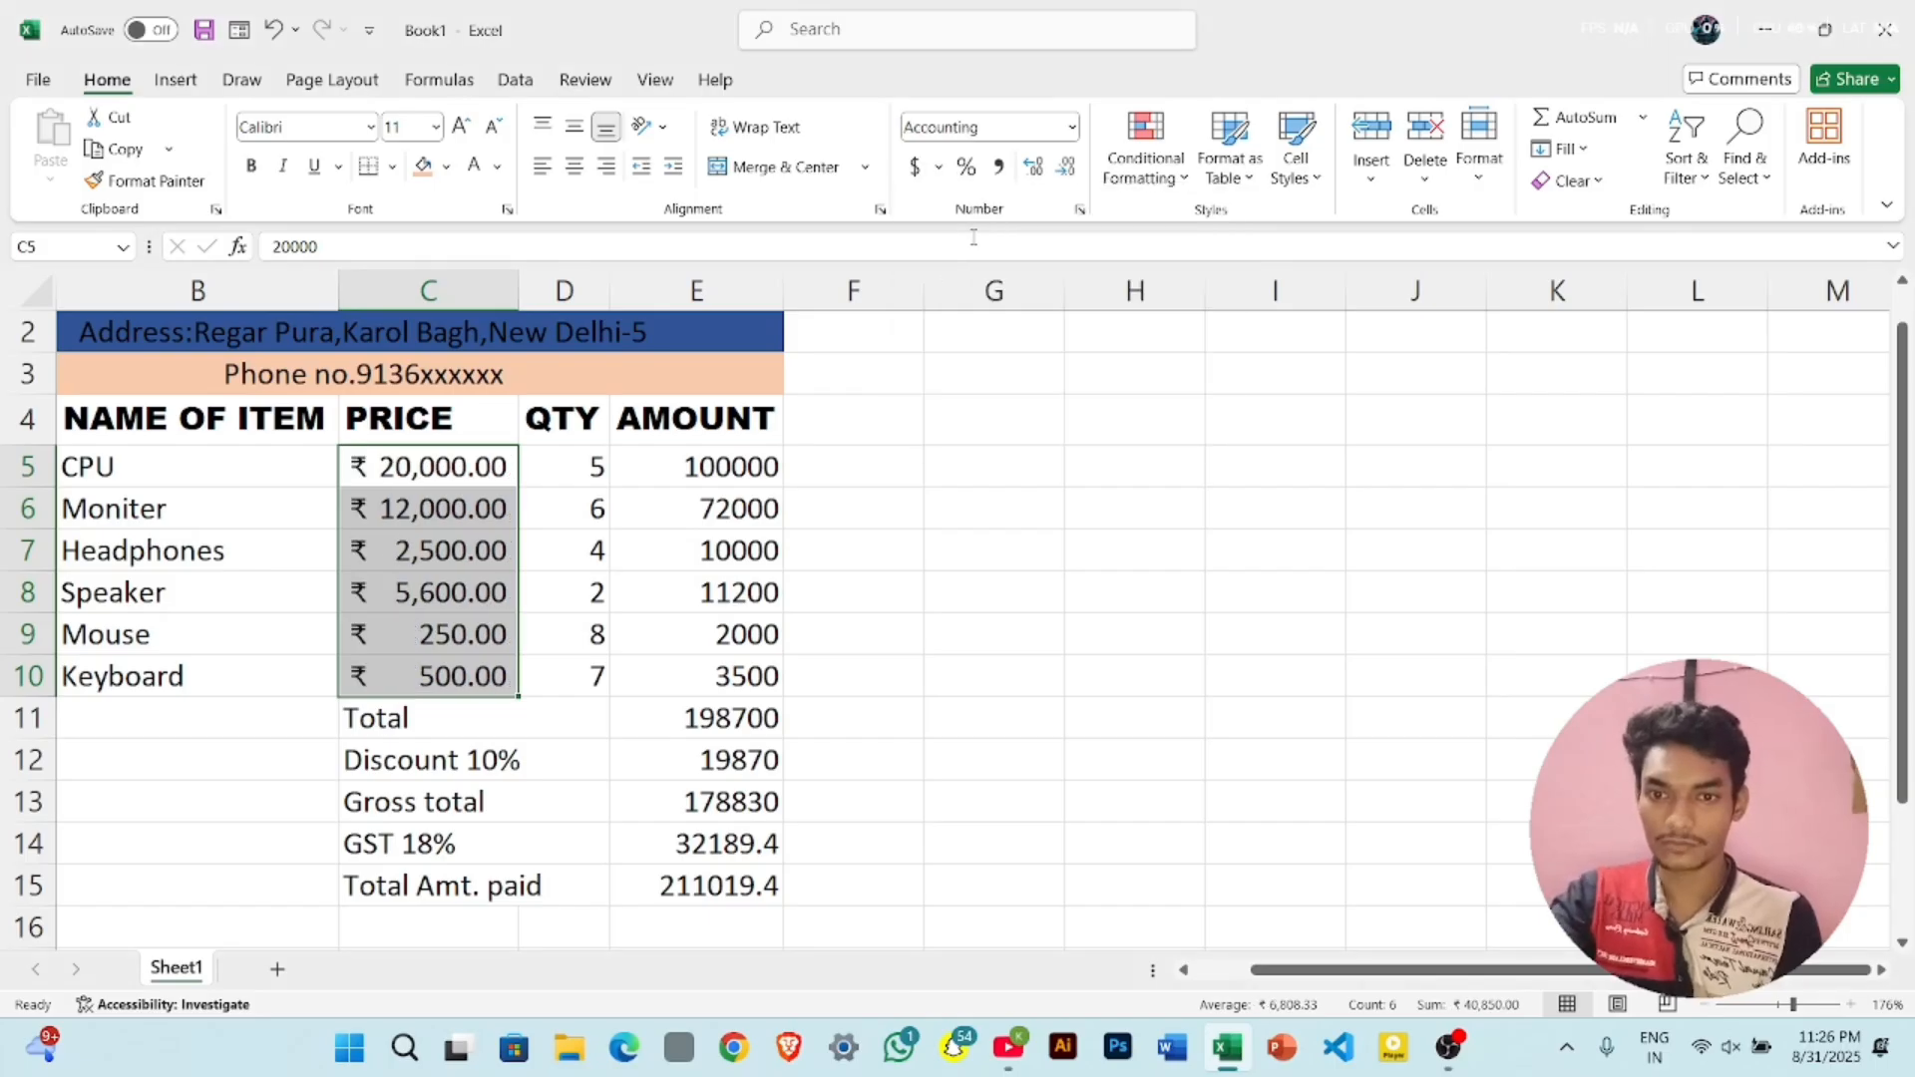
- Format the prices in C5:C10 as Currency with the ₹ English (India) symbol and two decimal places
click(1070, 127)
click(1037, 304)
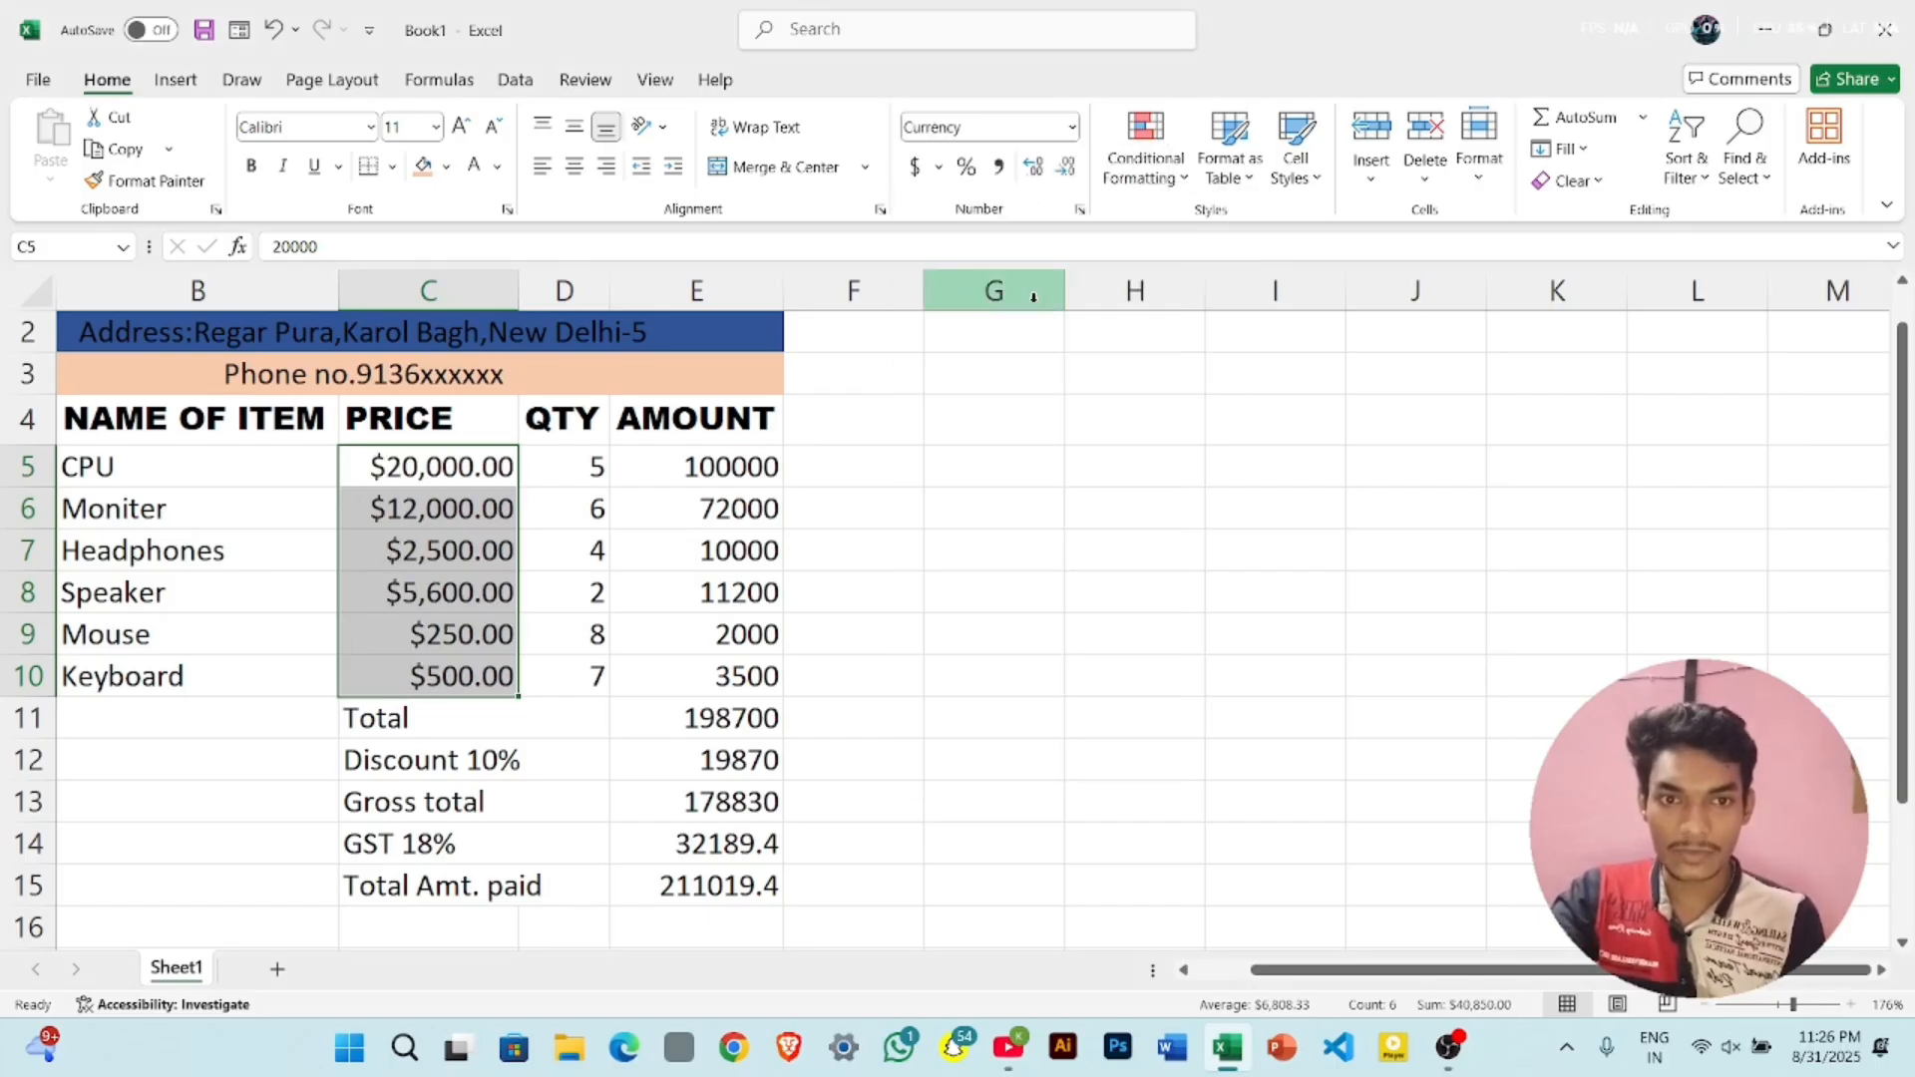
click(1070, 128)
click(982, 764)
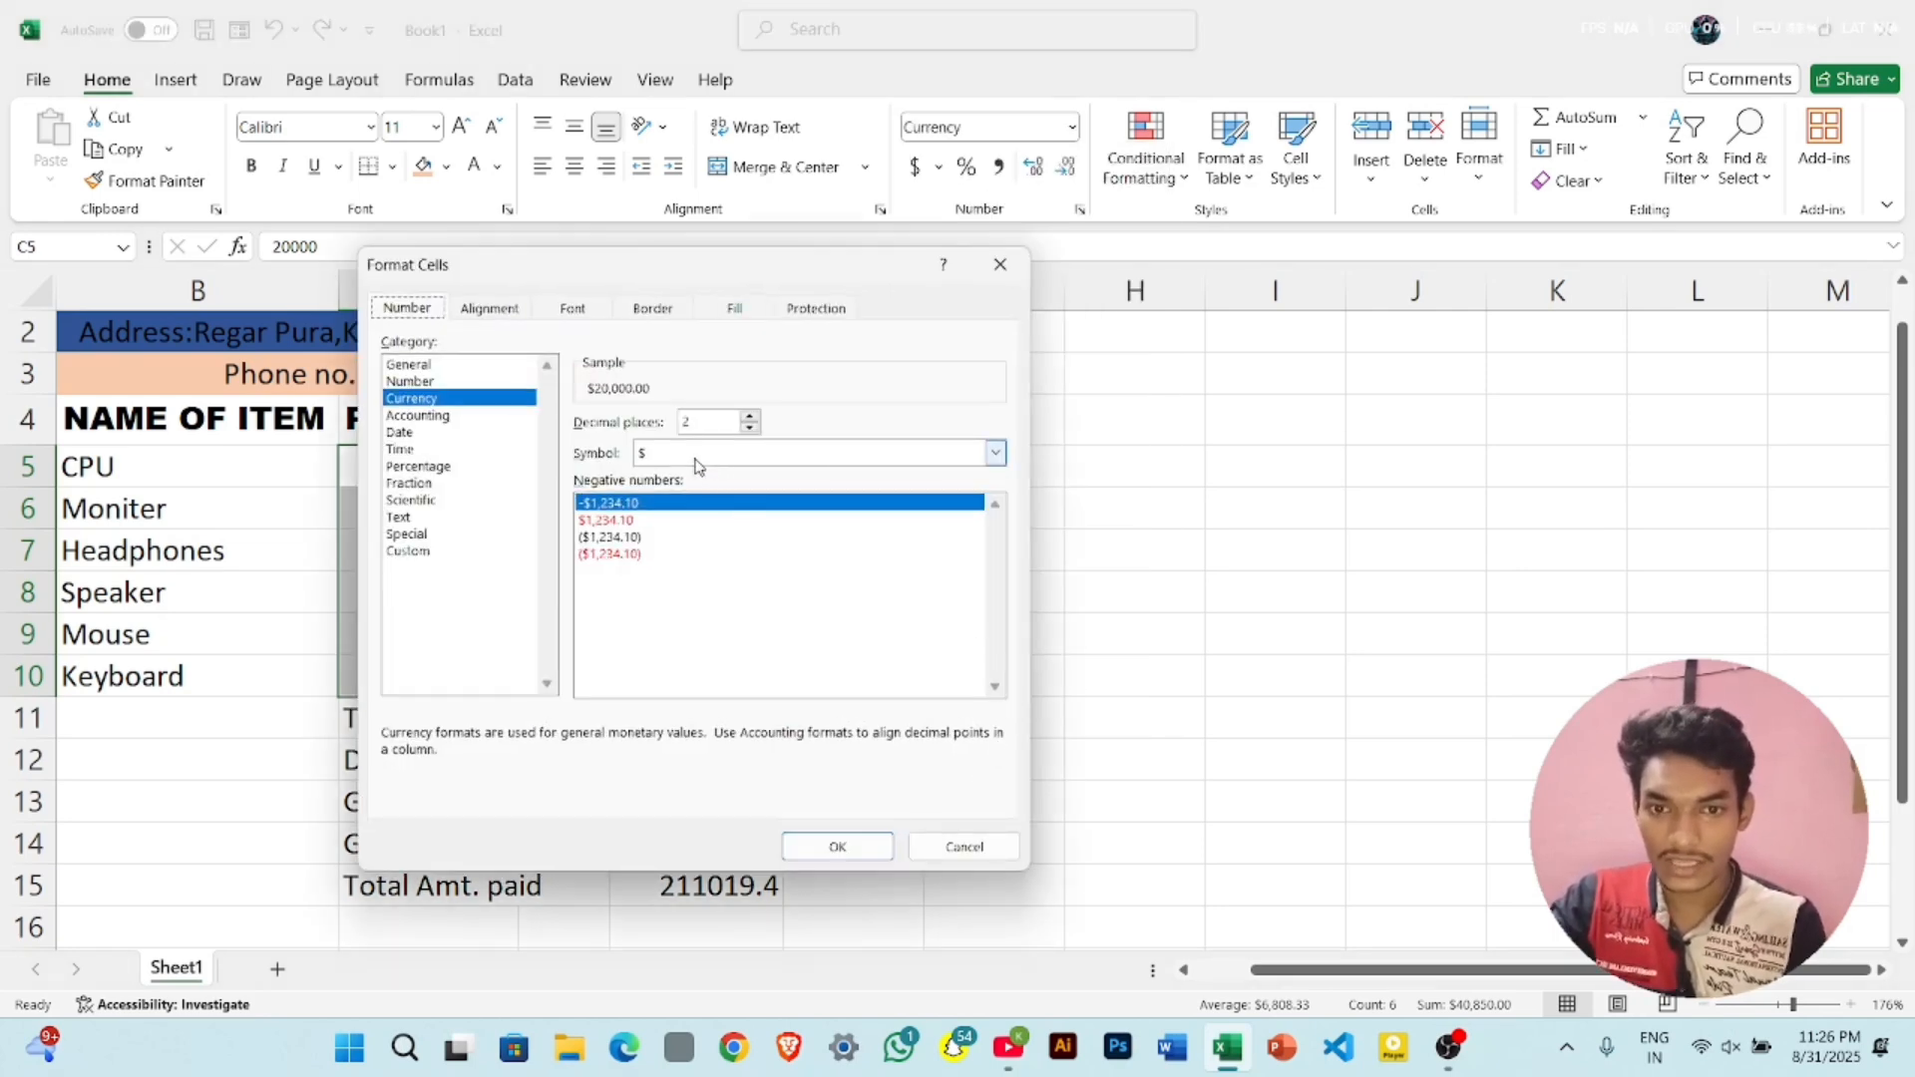
click(995, 454)
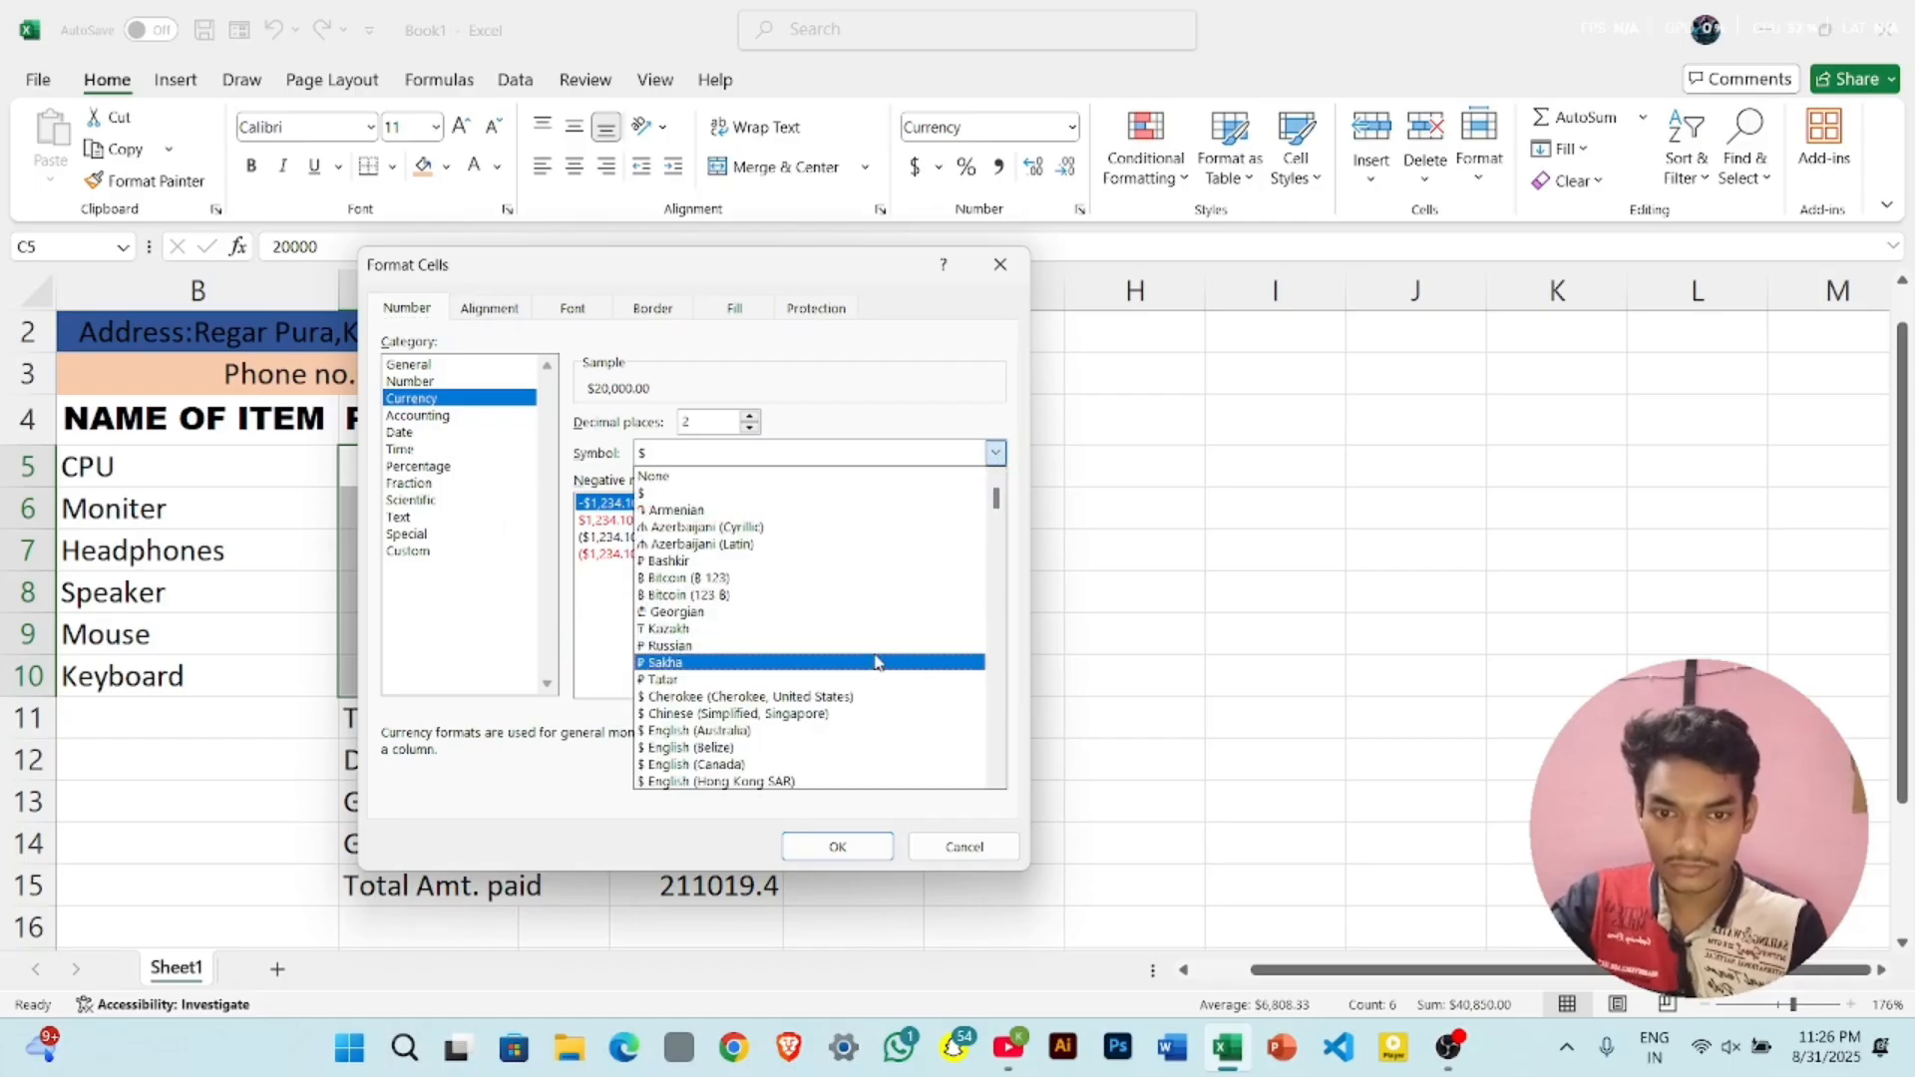
drag(995, 504, 1002, 569)
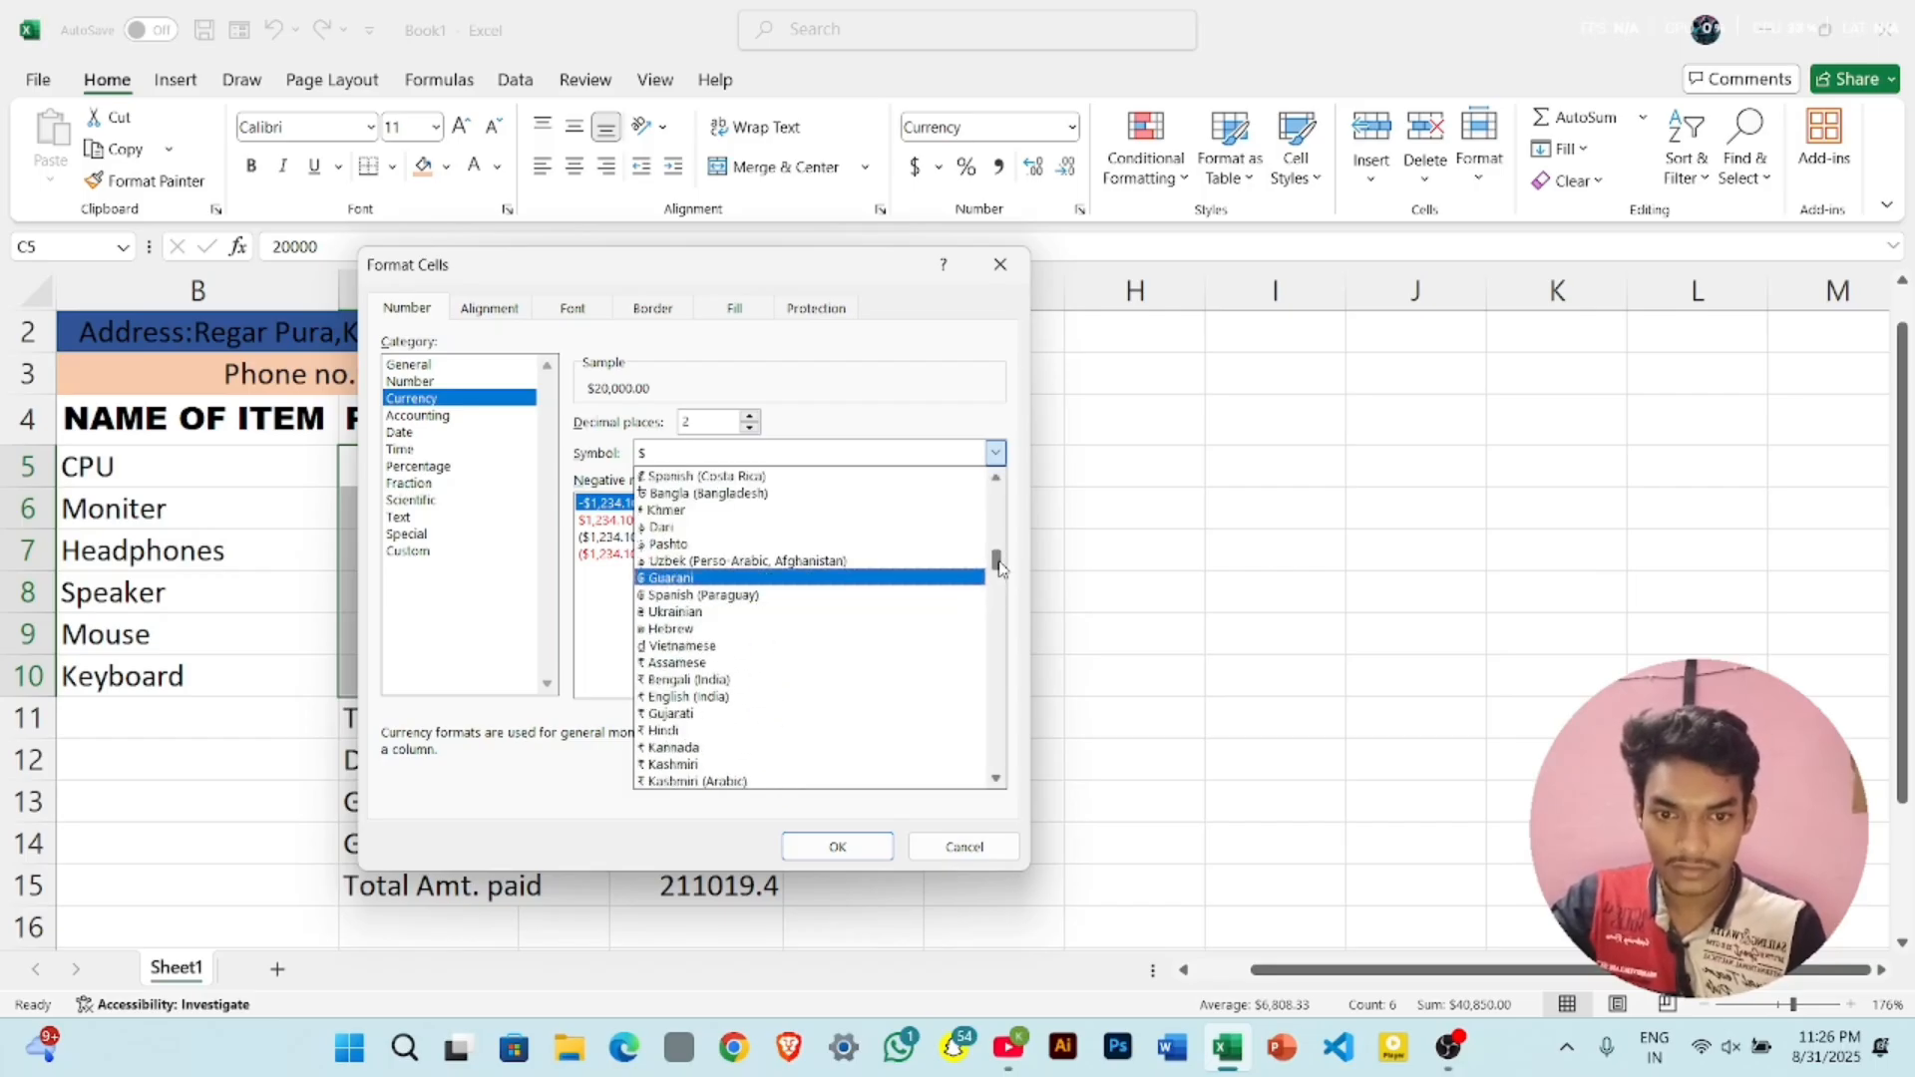
scroll(1001, 569, down, 2)
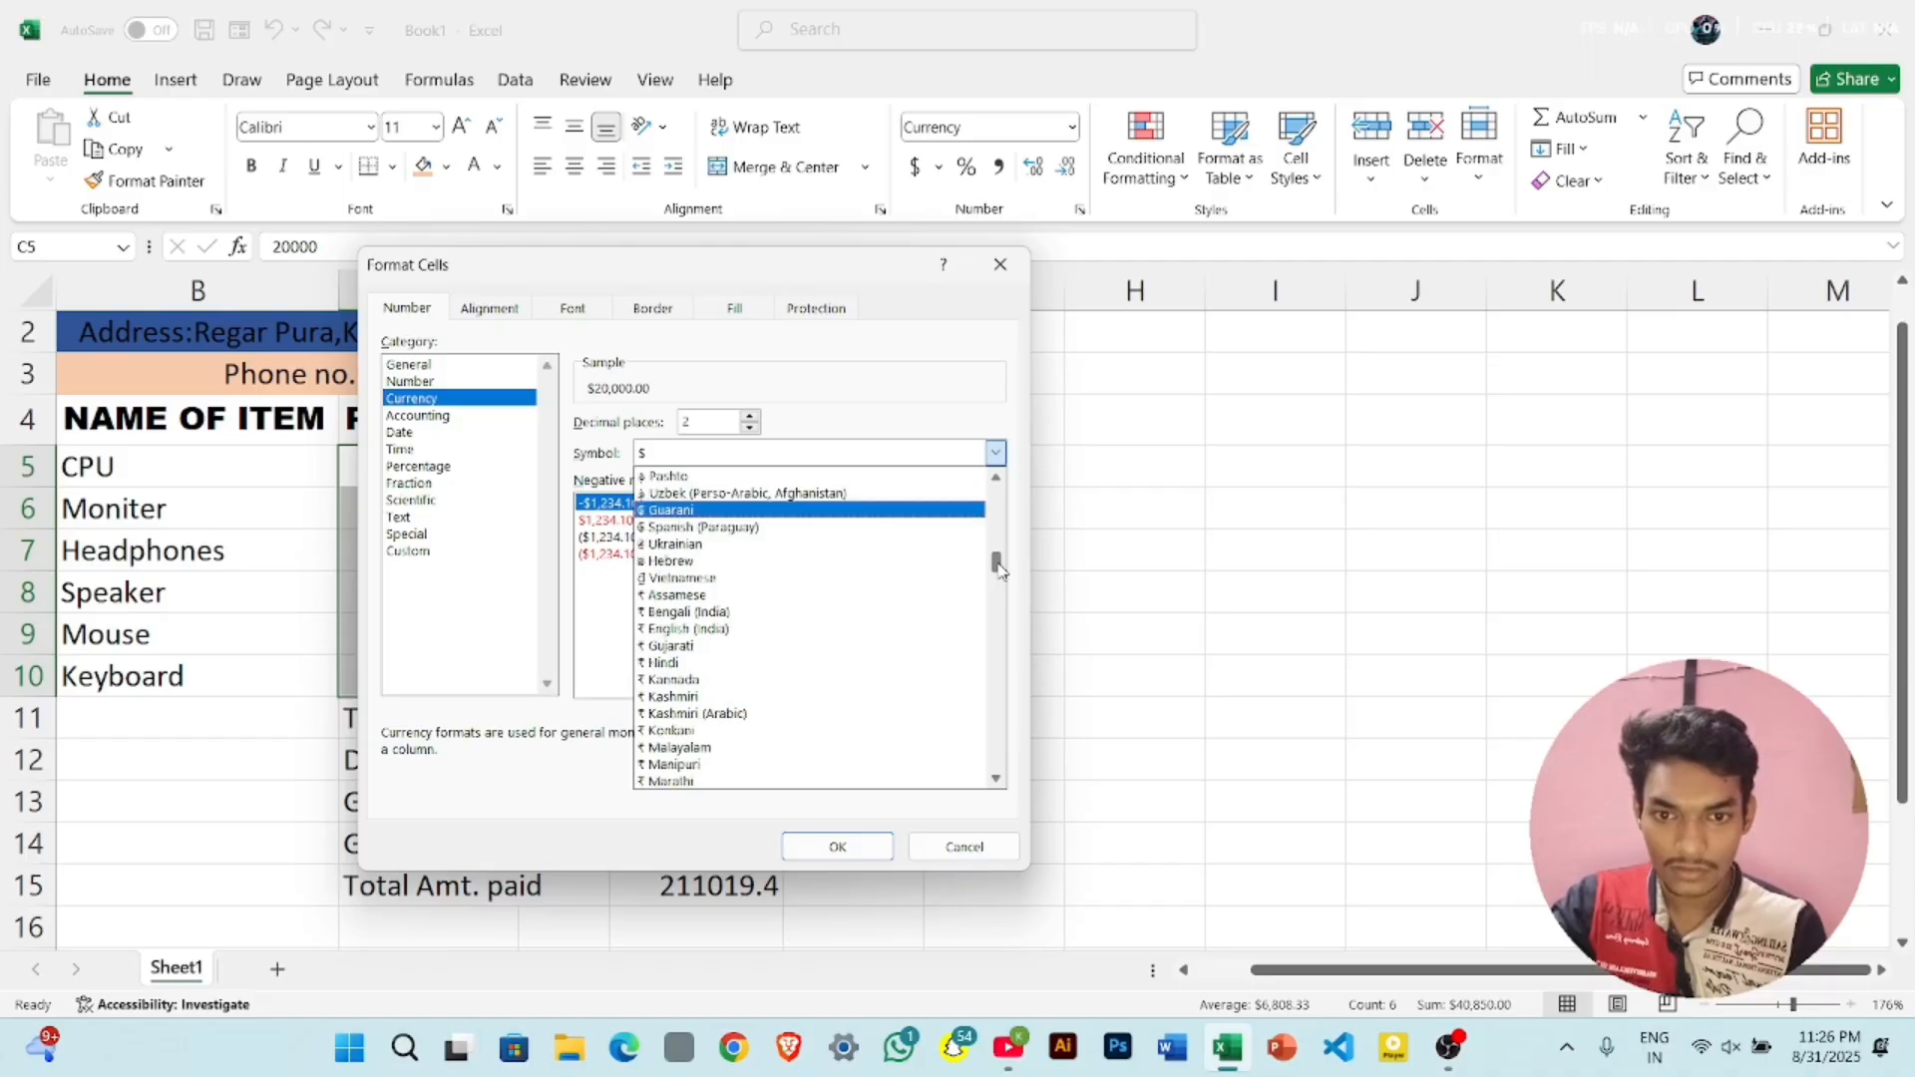
click(809, 631)
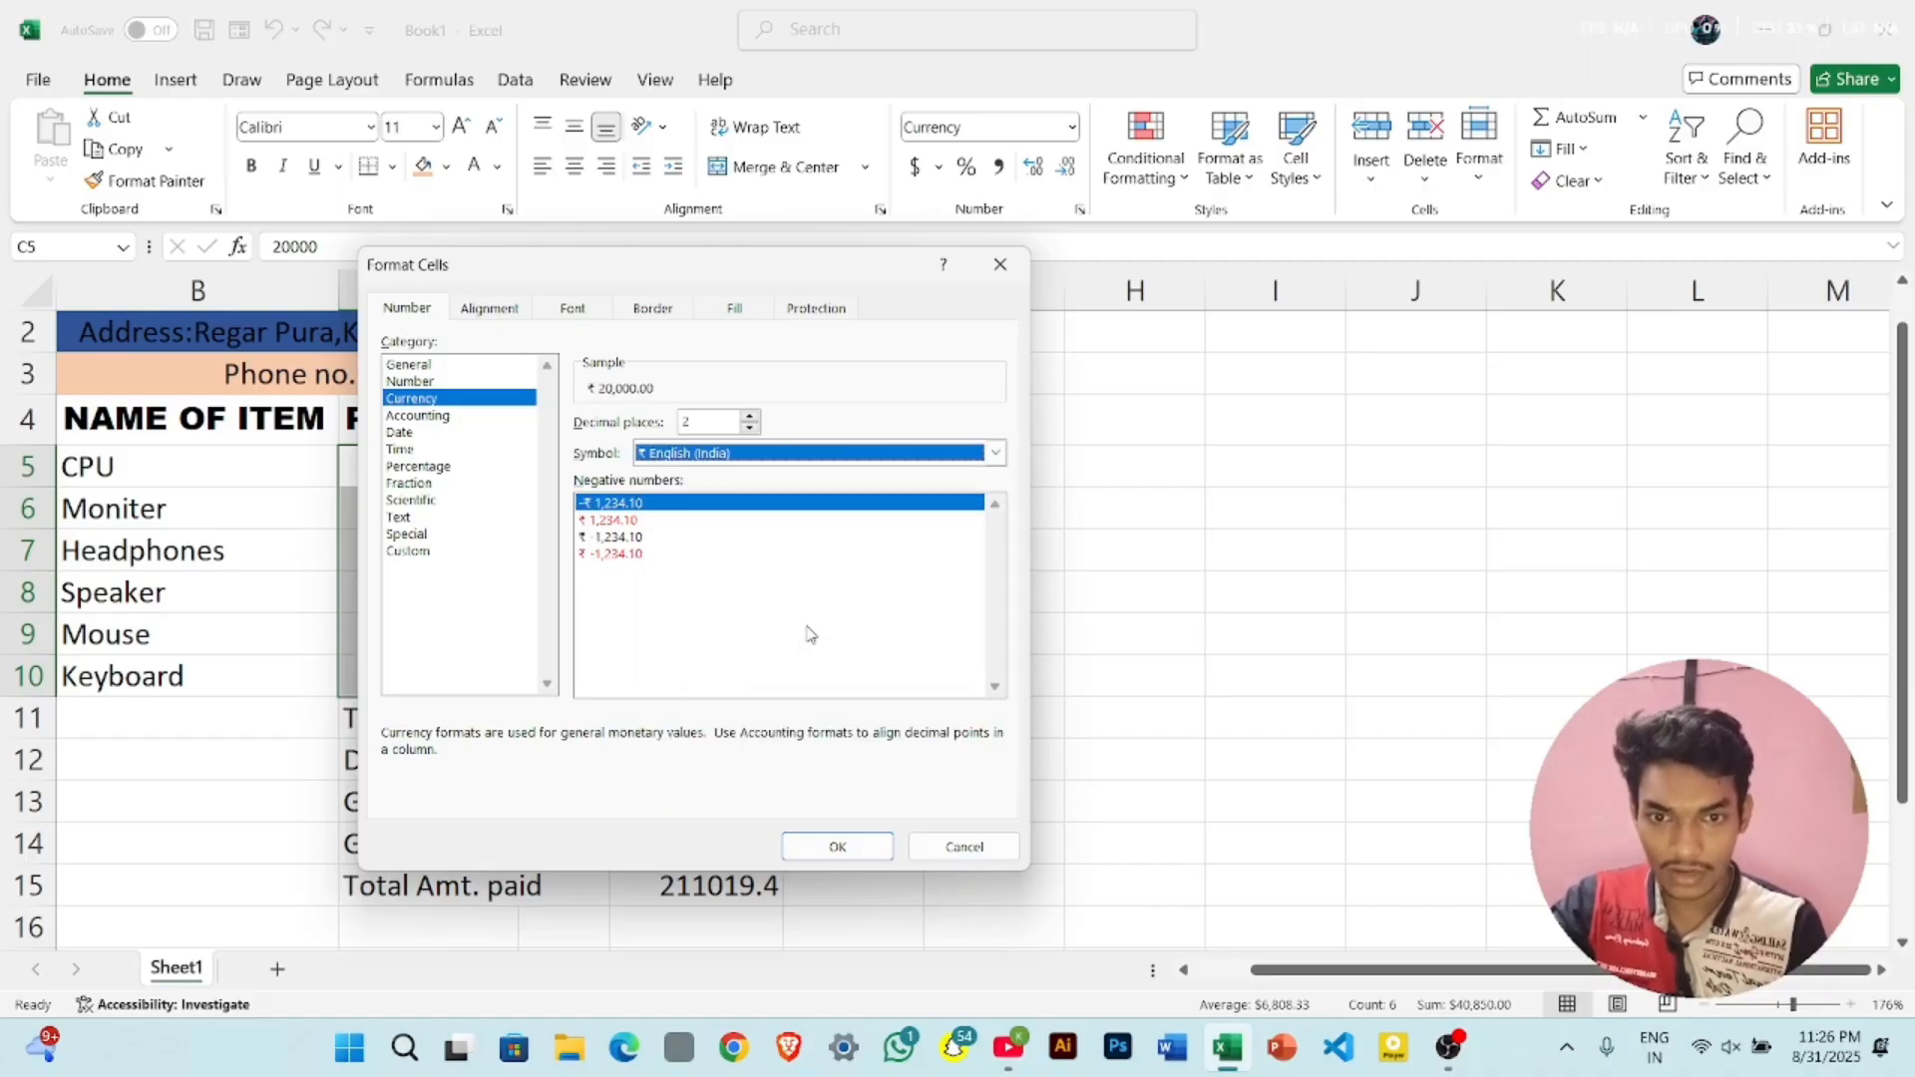
click(837, 848)
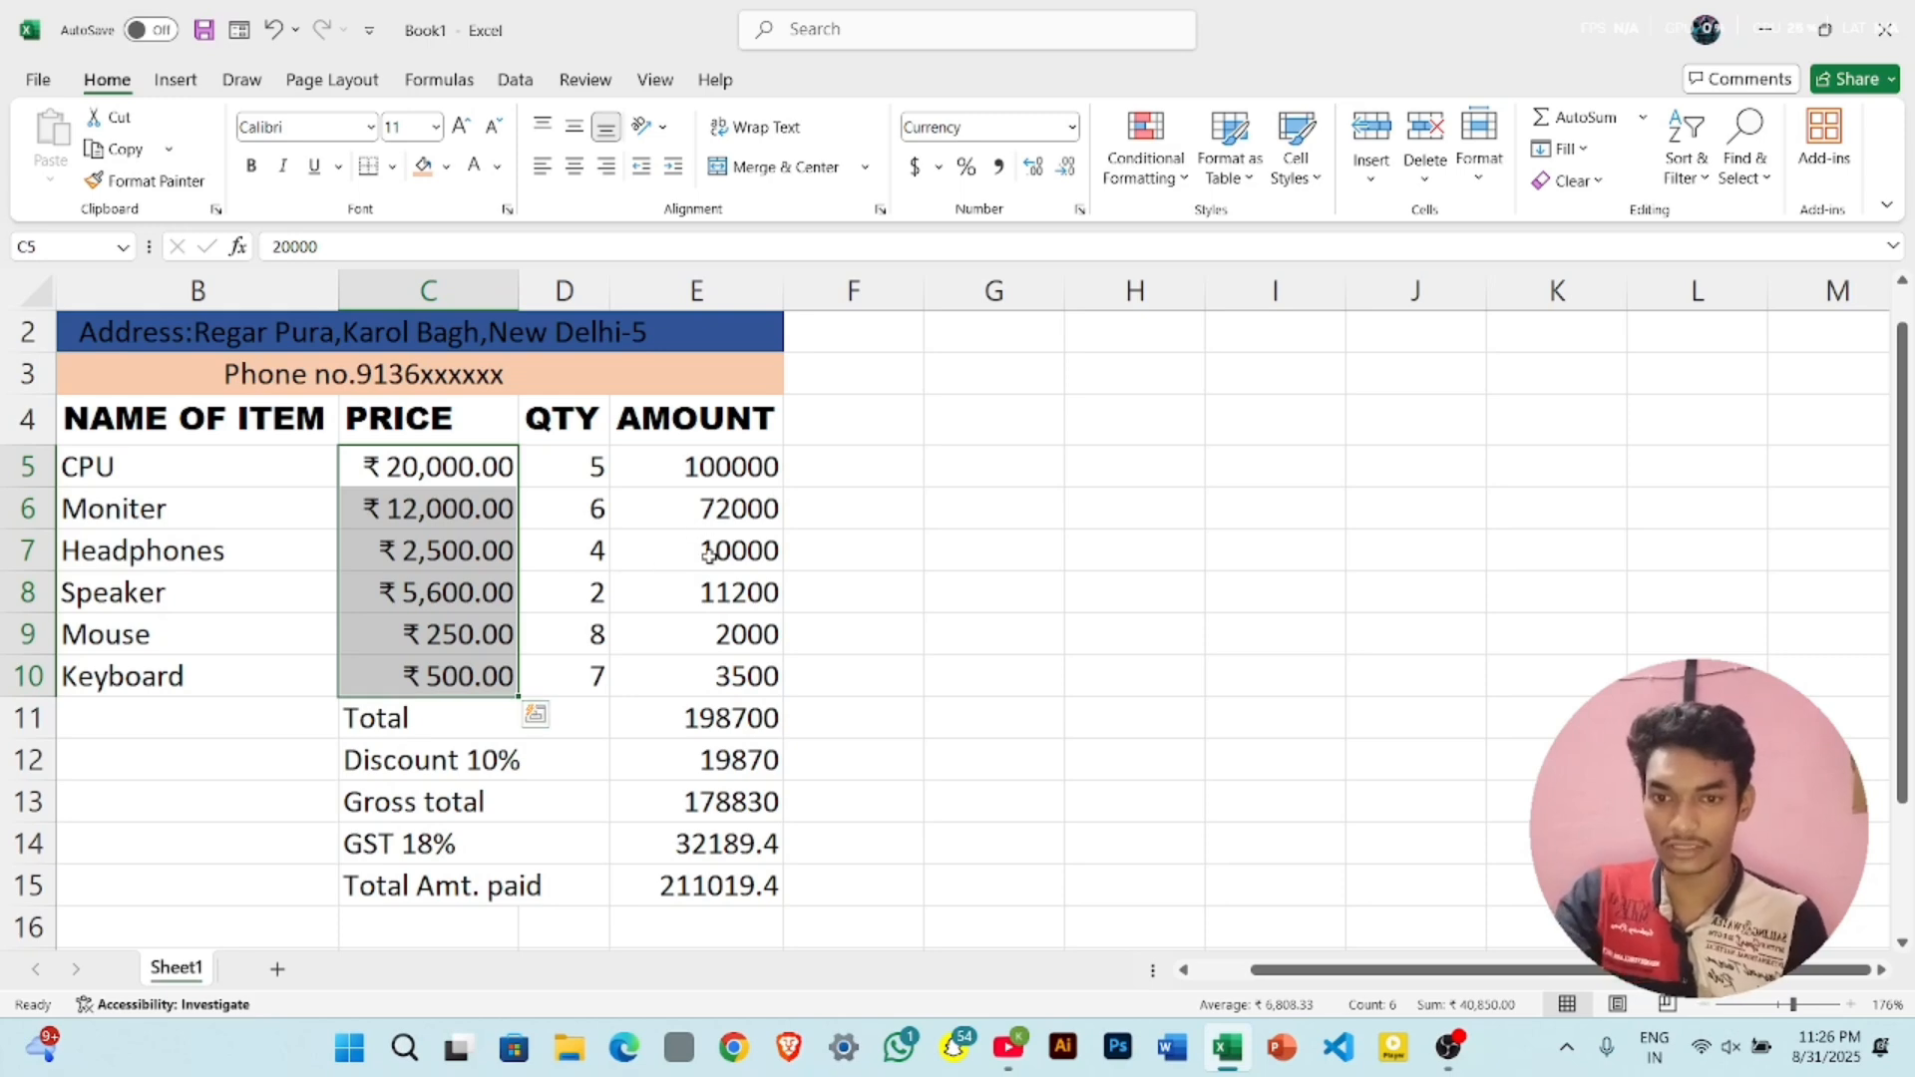
- Format the amounts in E5:E15 as ₹ English (India) accounting with one decimal place and make them bold
scroll(709, 558, down, 2)
scroll(709, 555, up, 1)
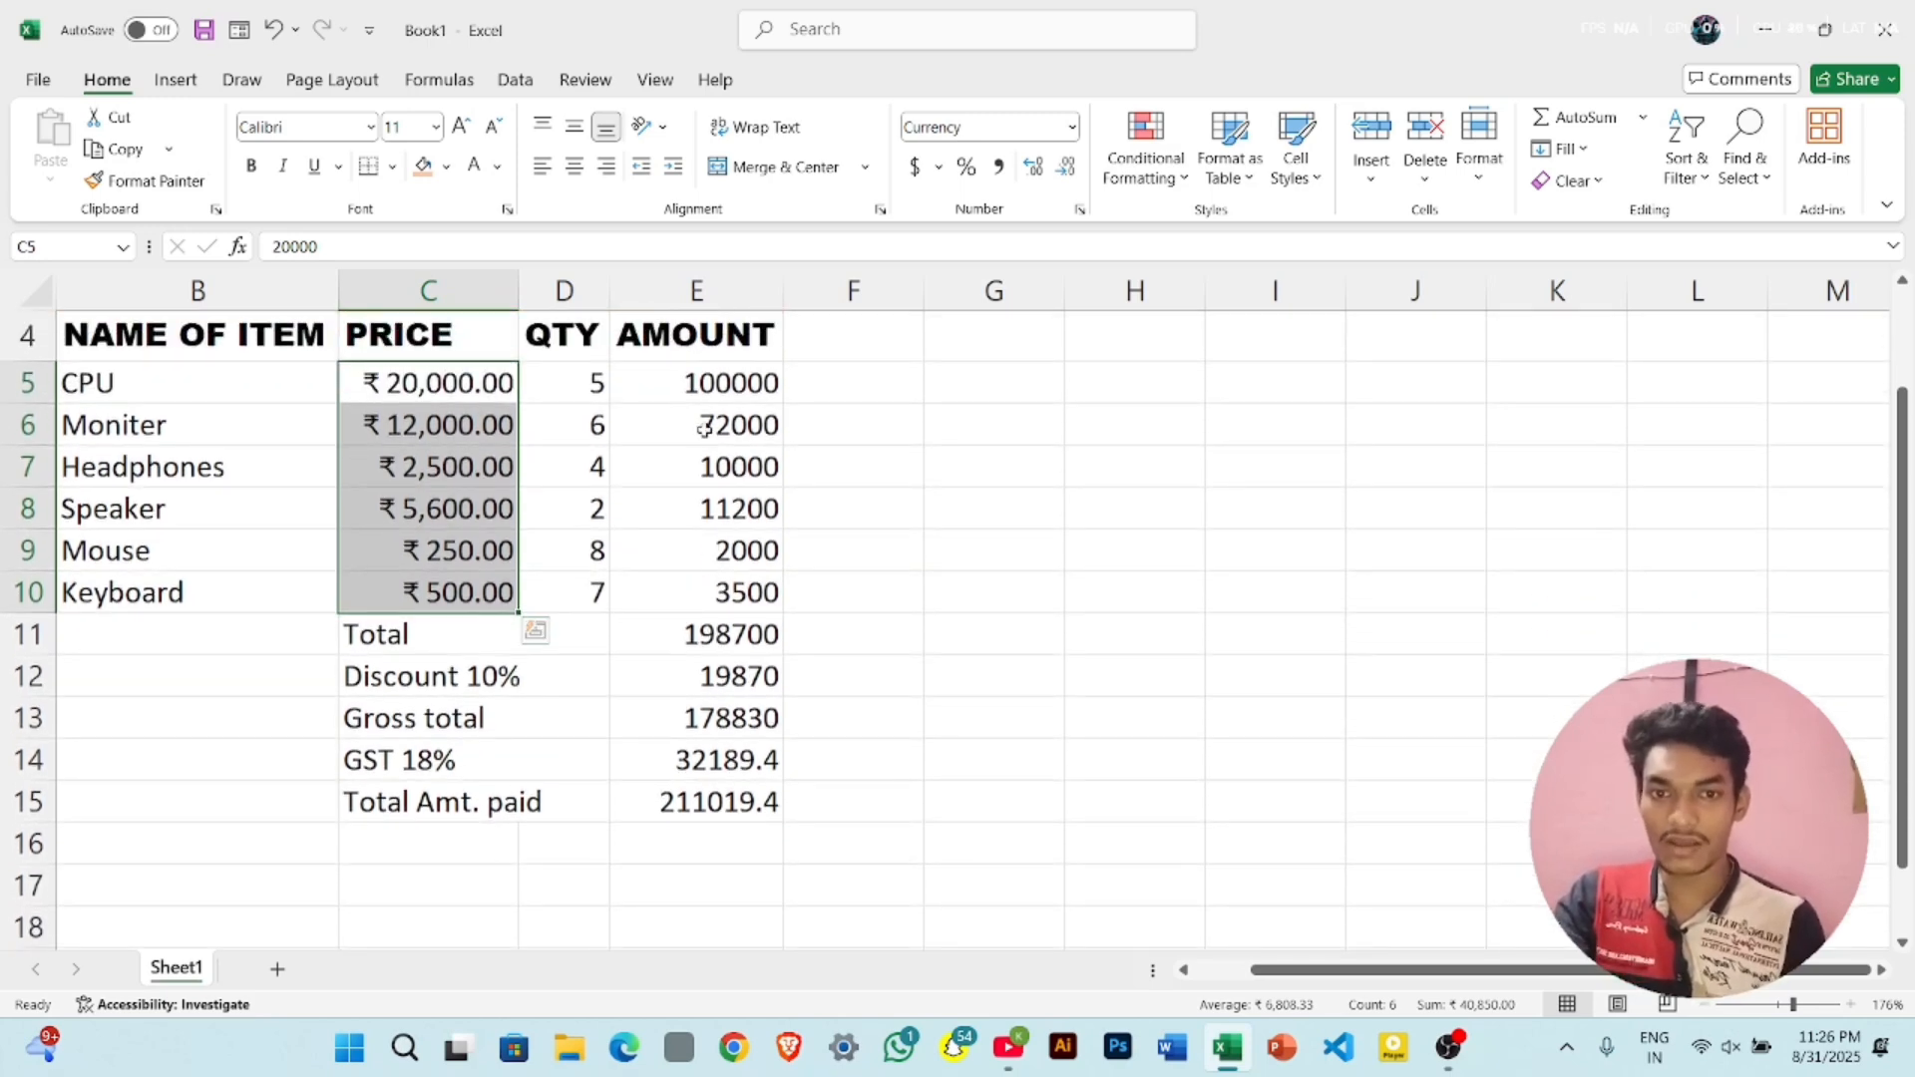
drag(703, 375, 766, 787)
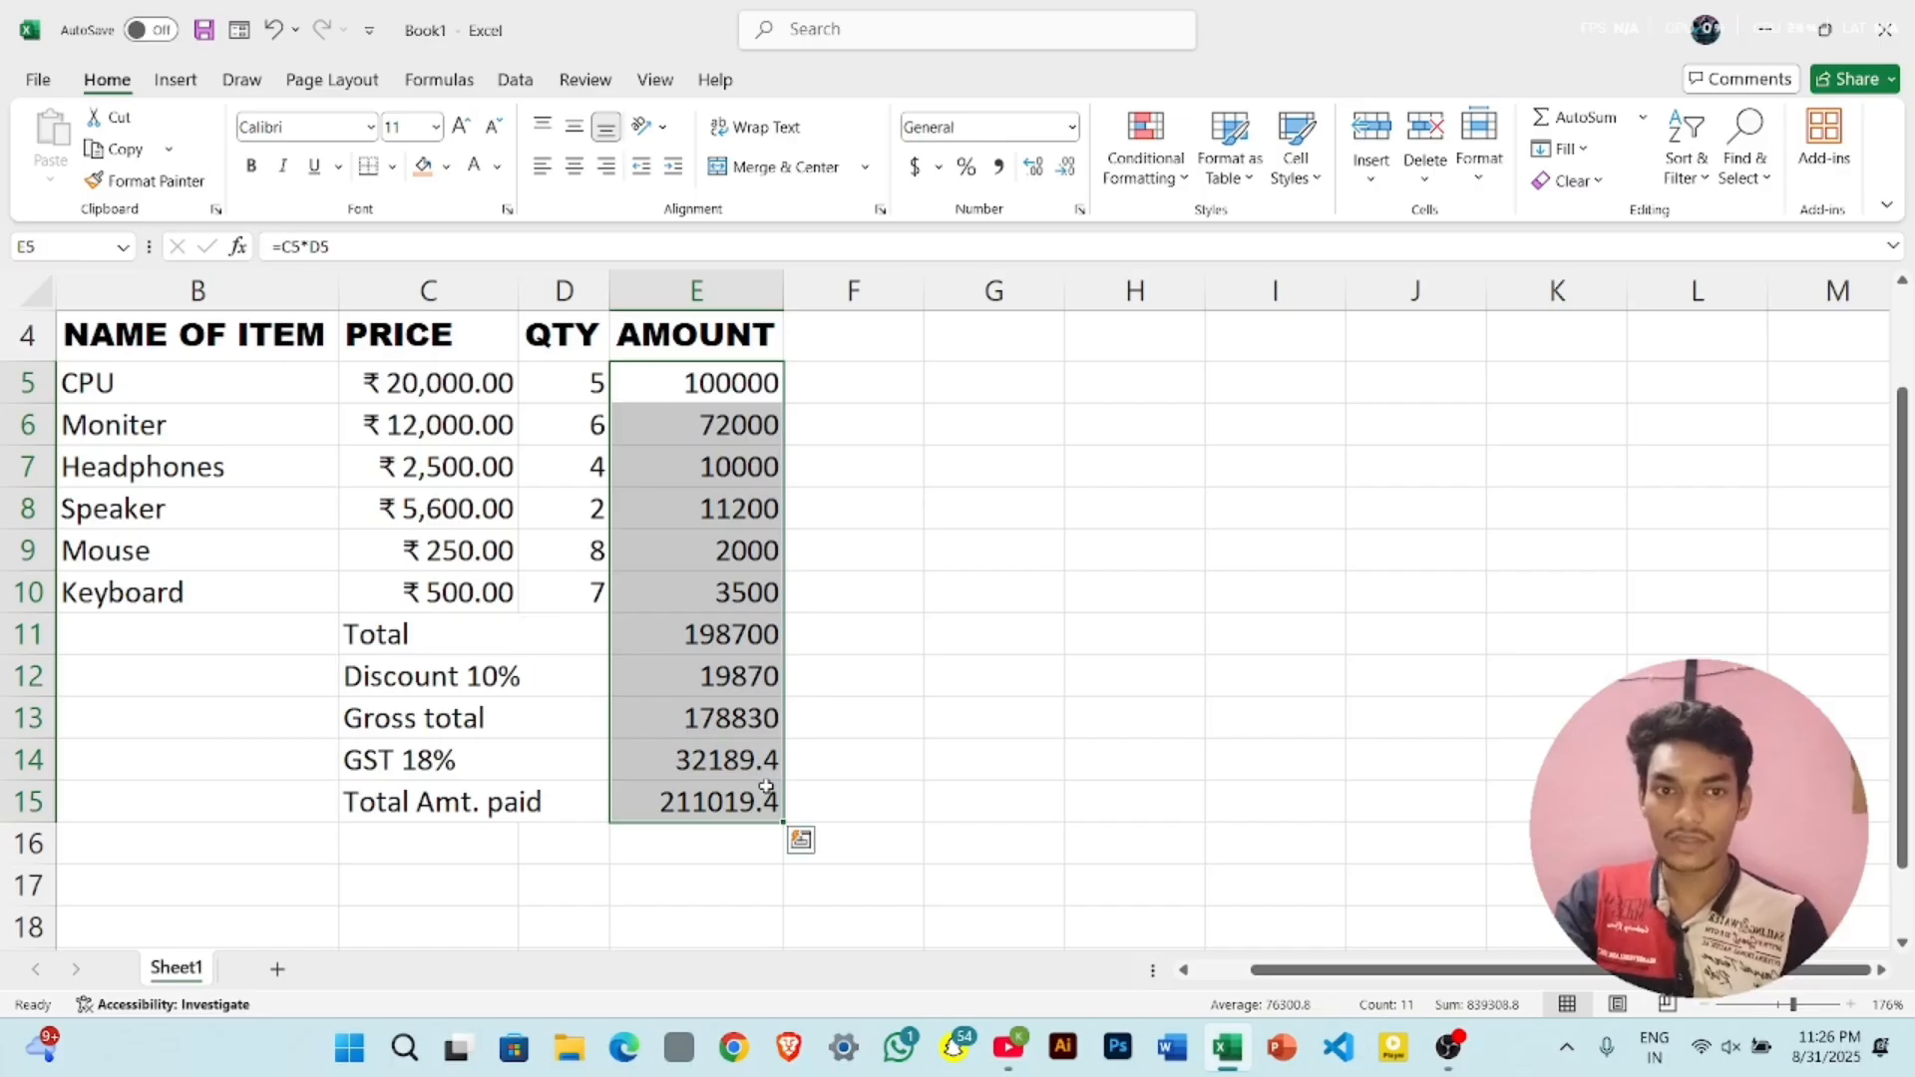
click(939, 170)
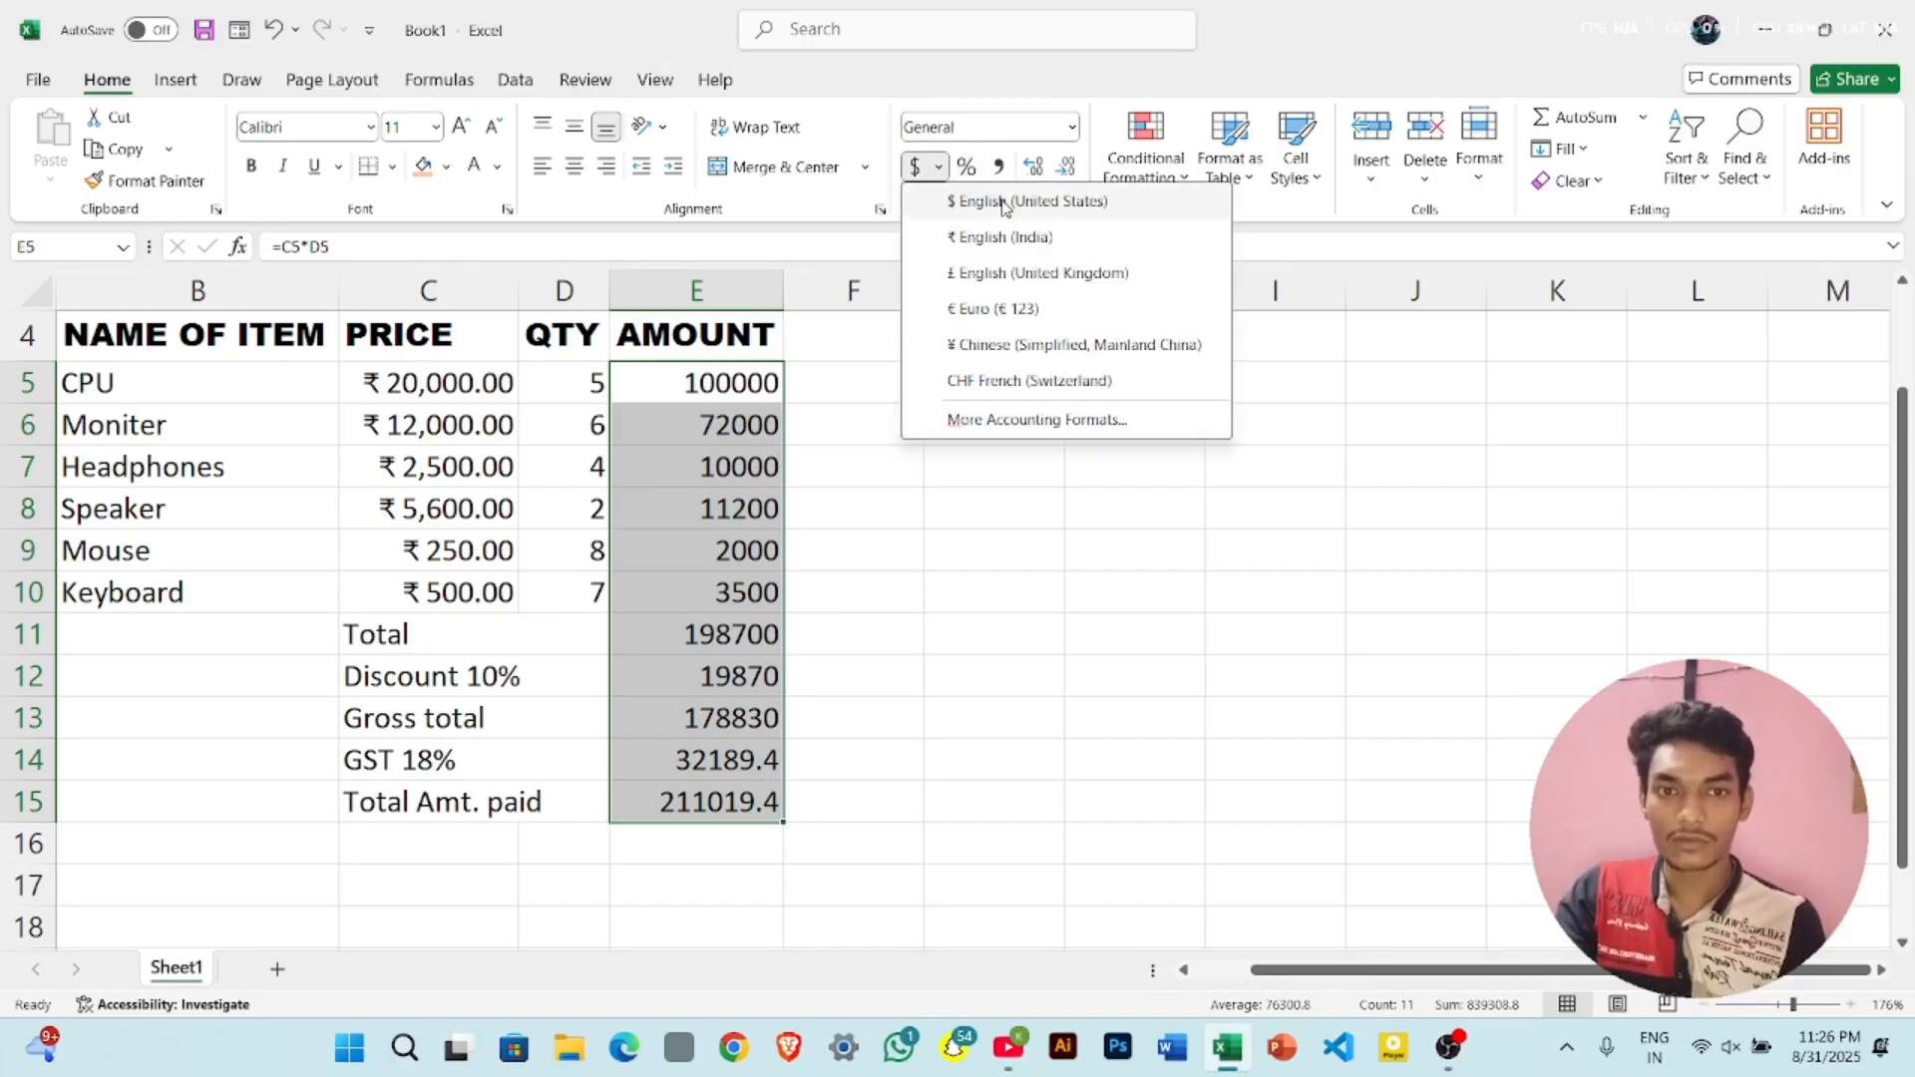
click(1001, 237)
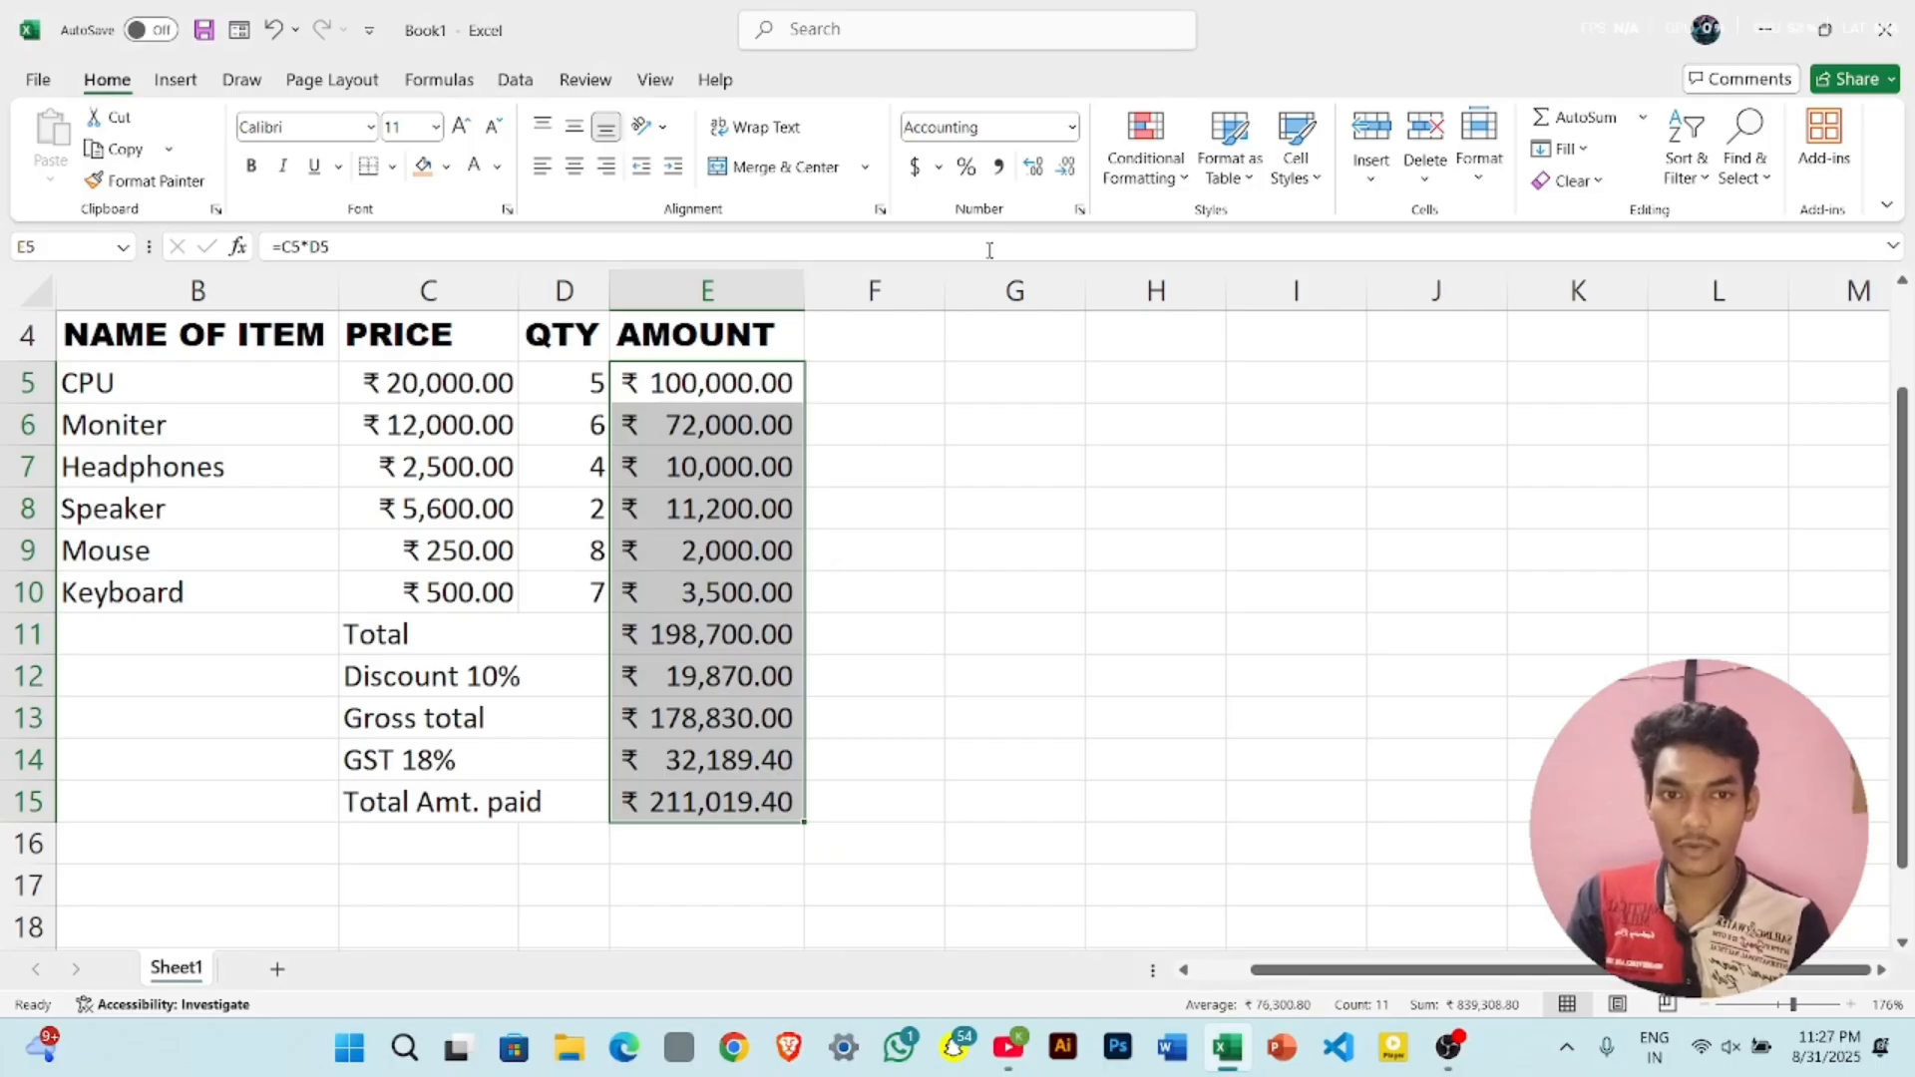
click(1066, 172)
click(1066, 172)
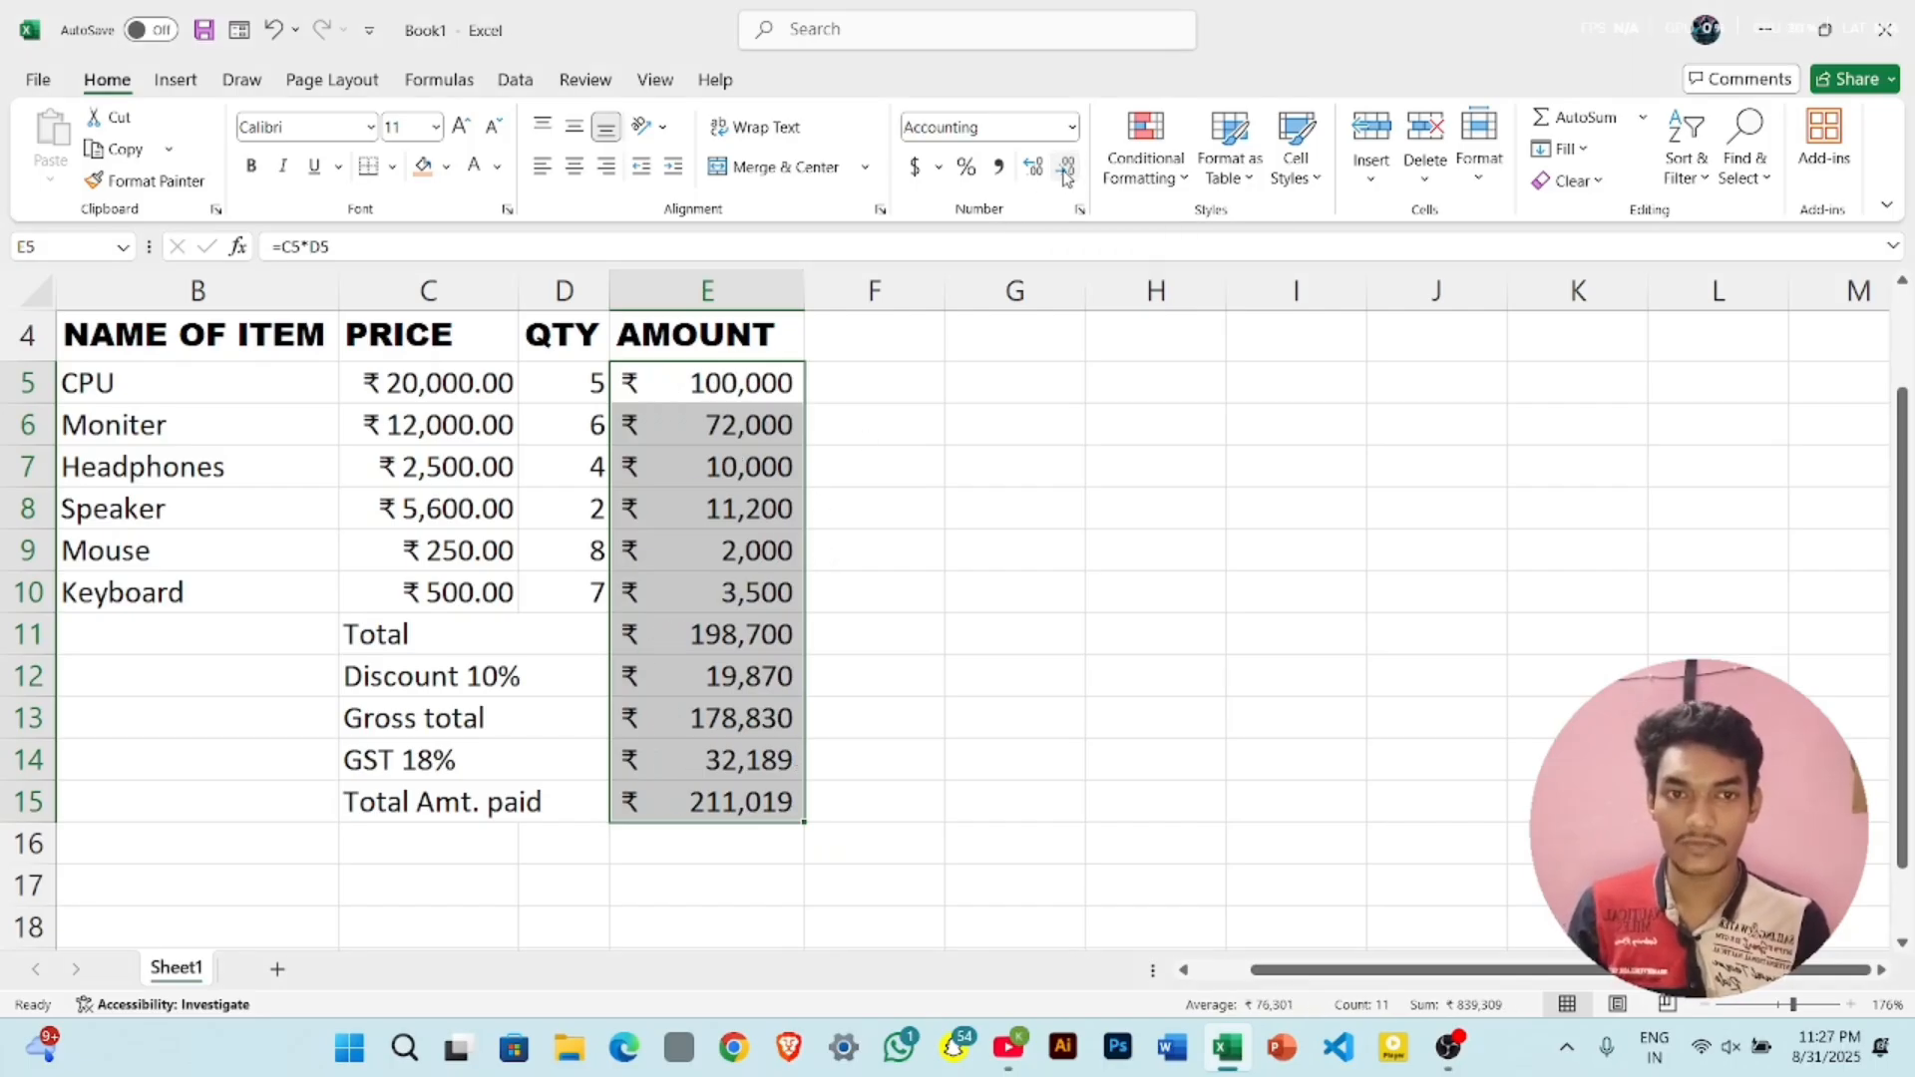
click(1034, 168)
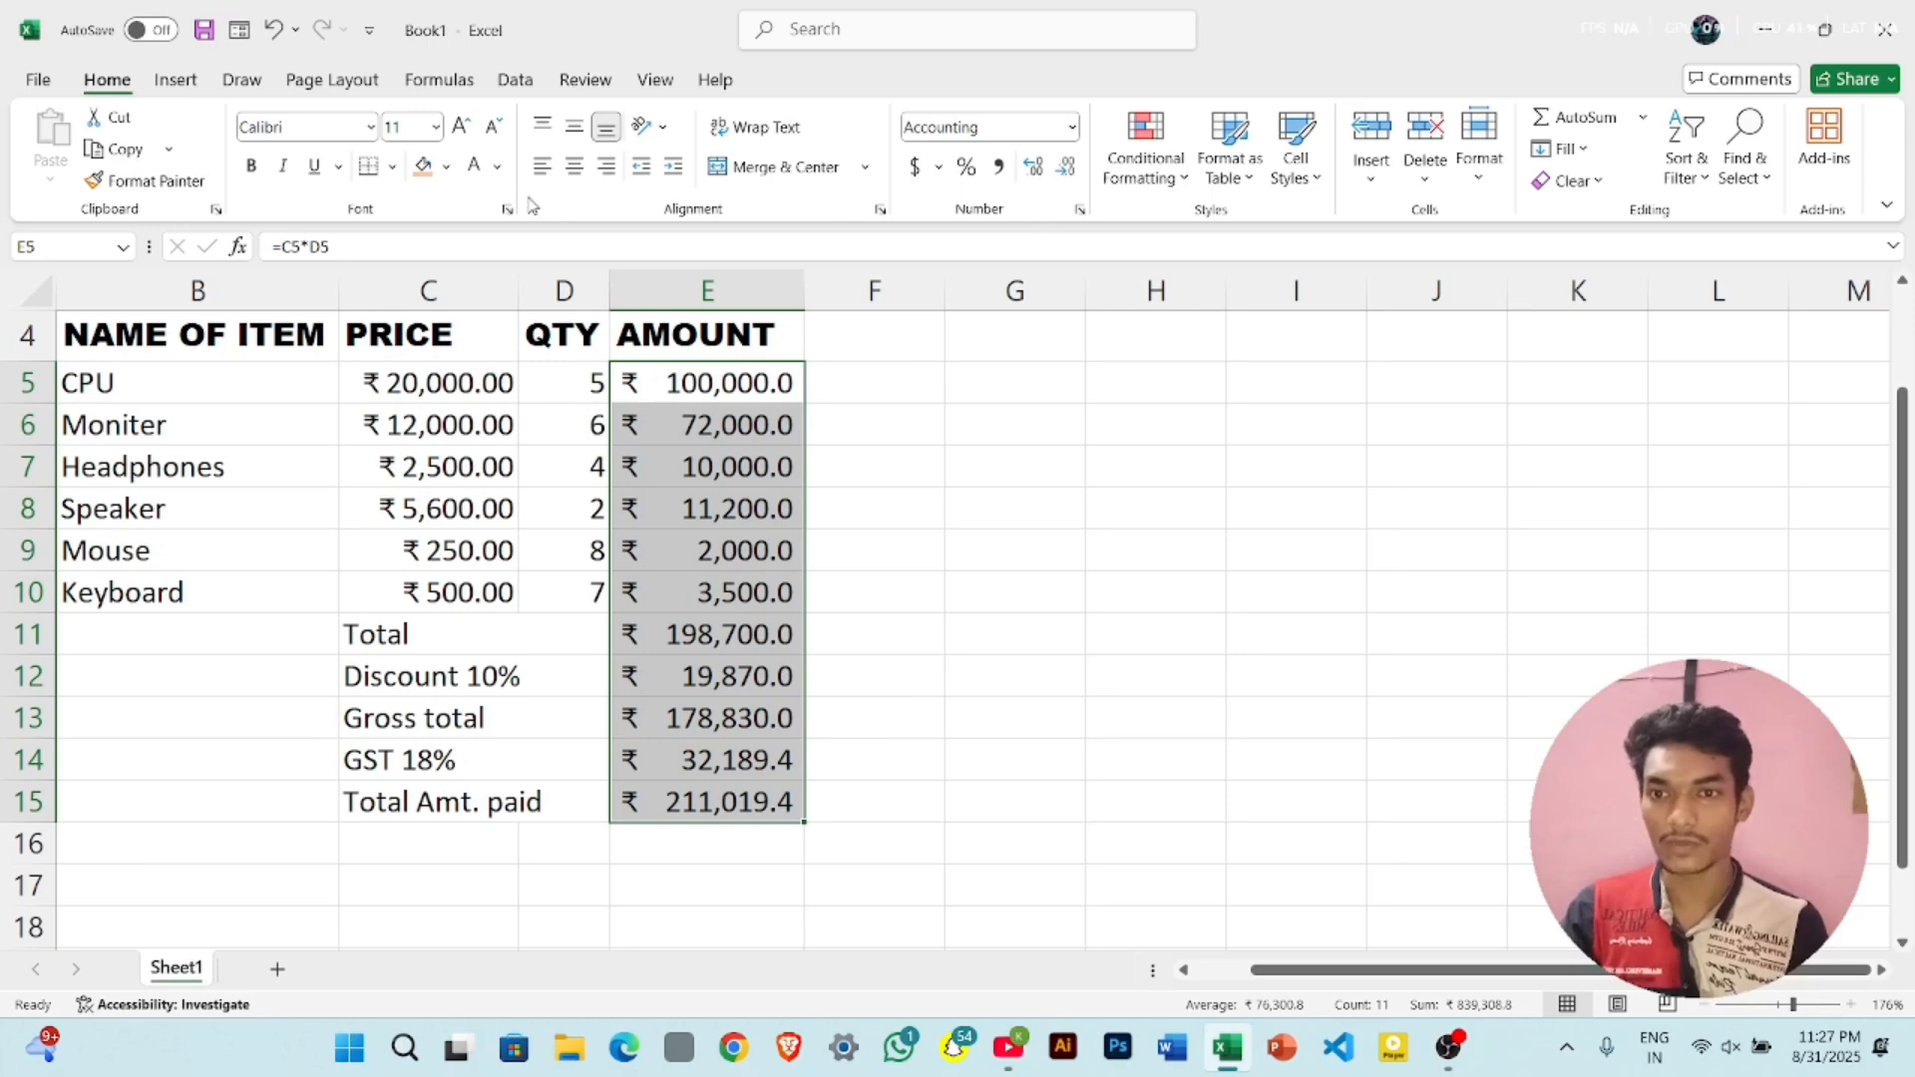
click(262, 170)
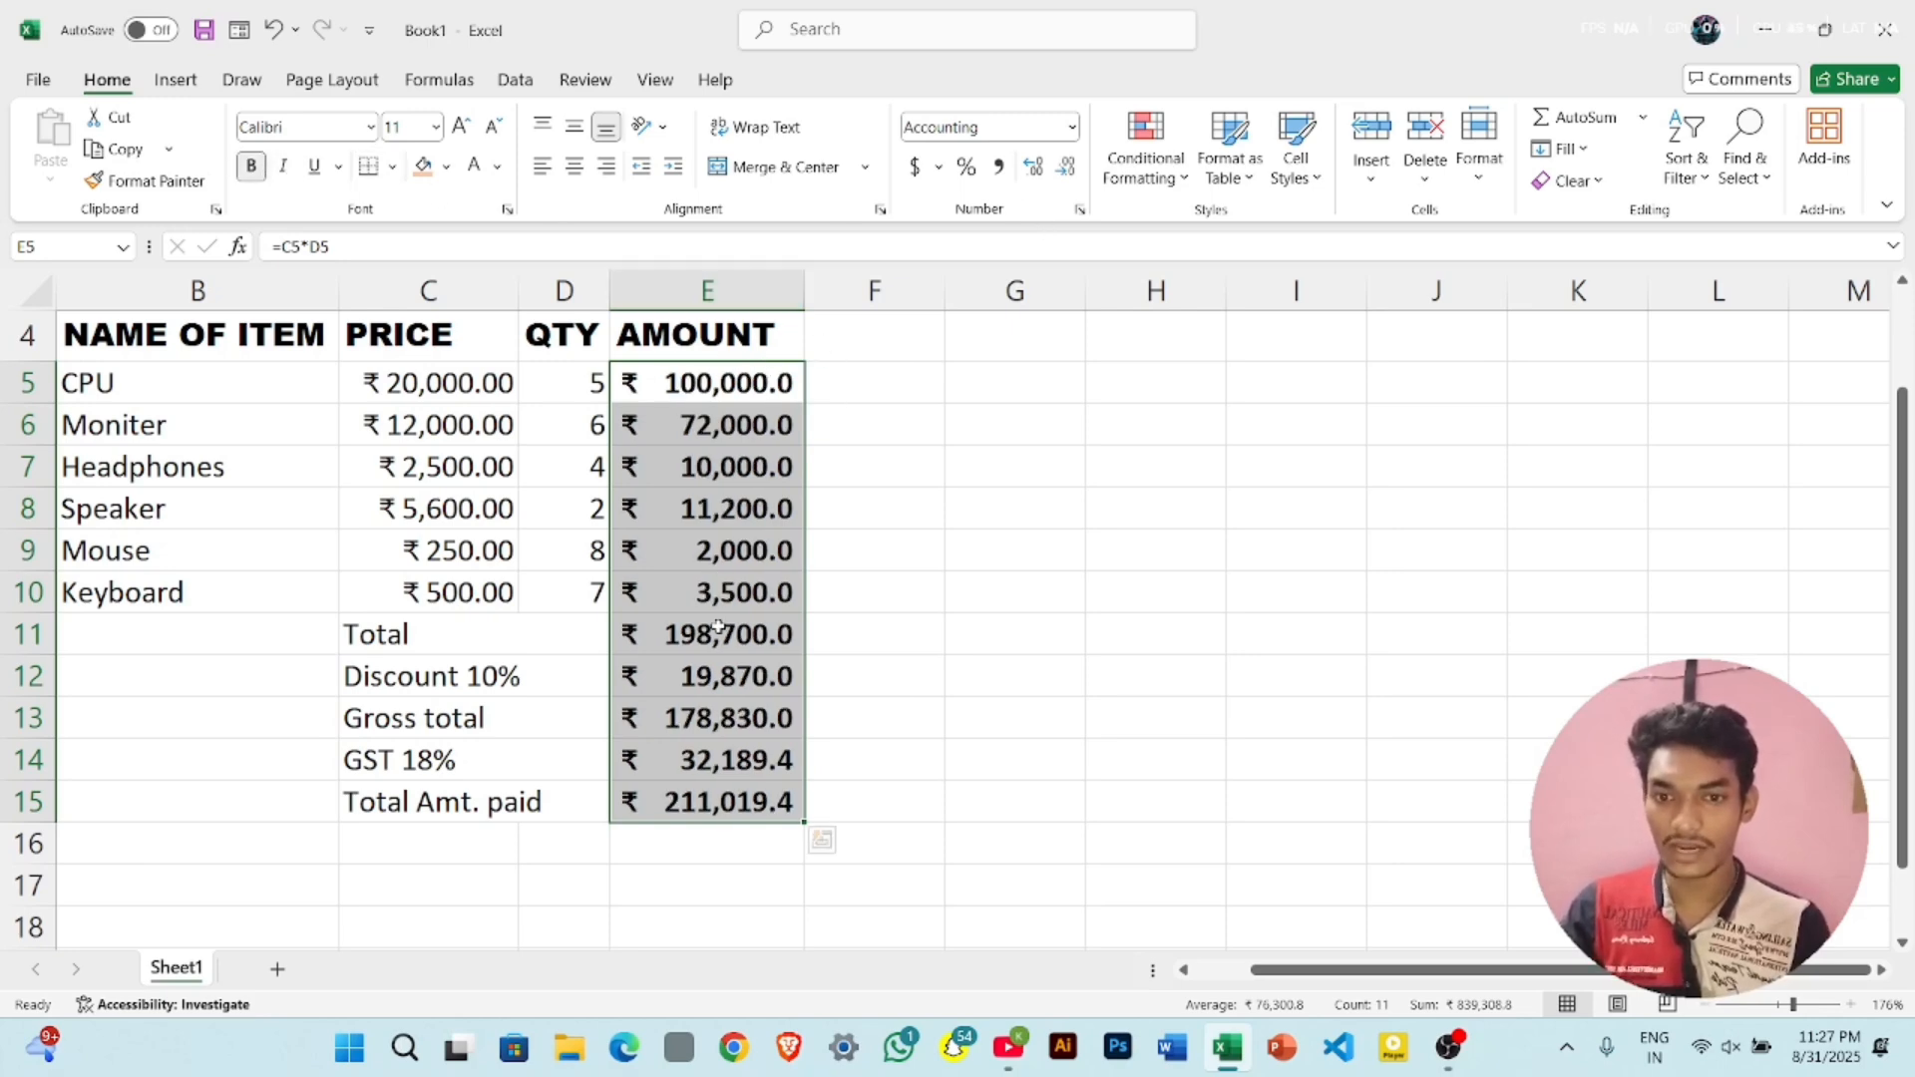
click(948, 610)
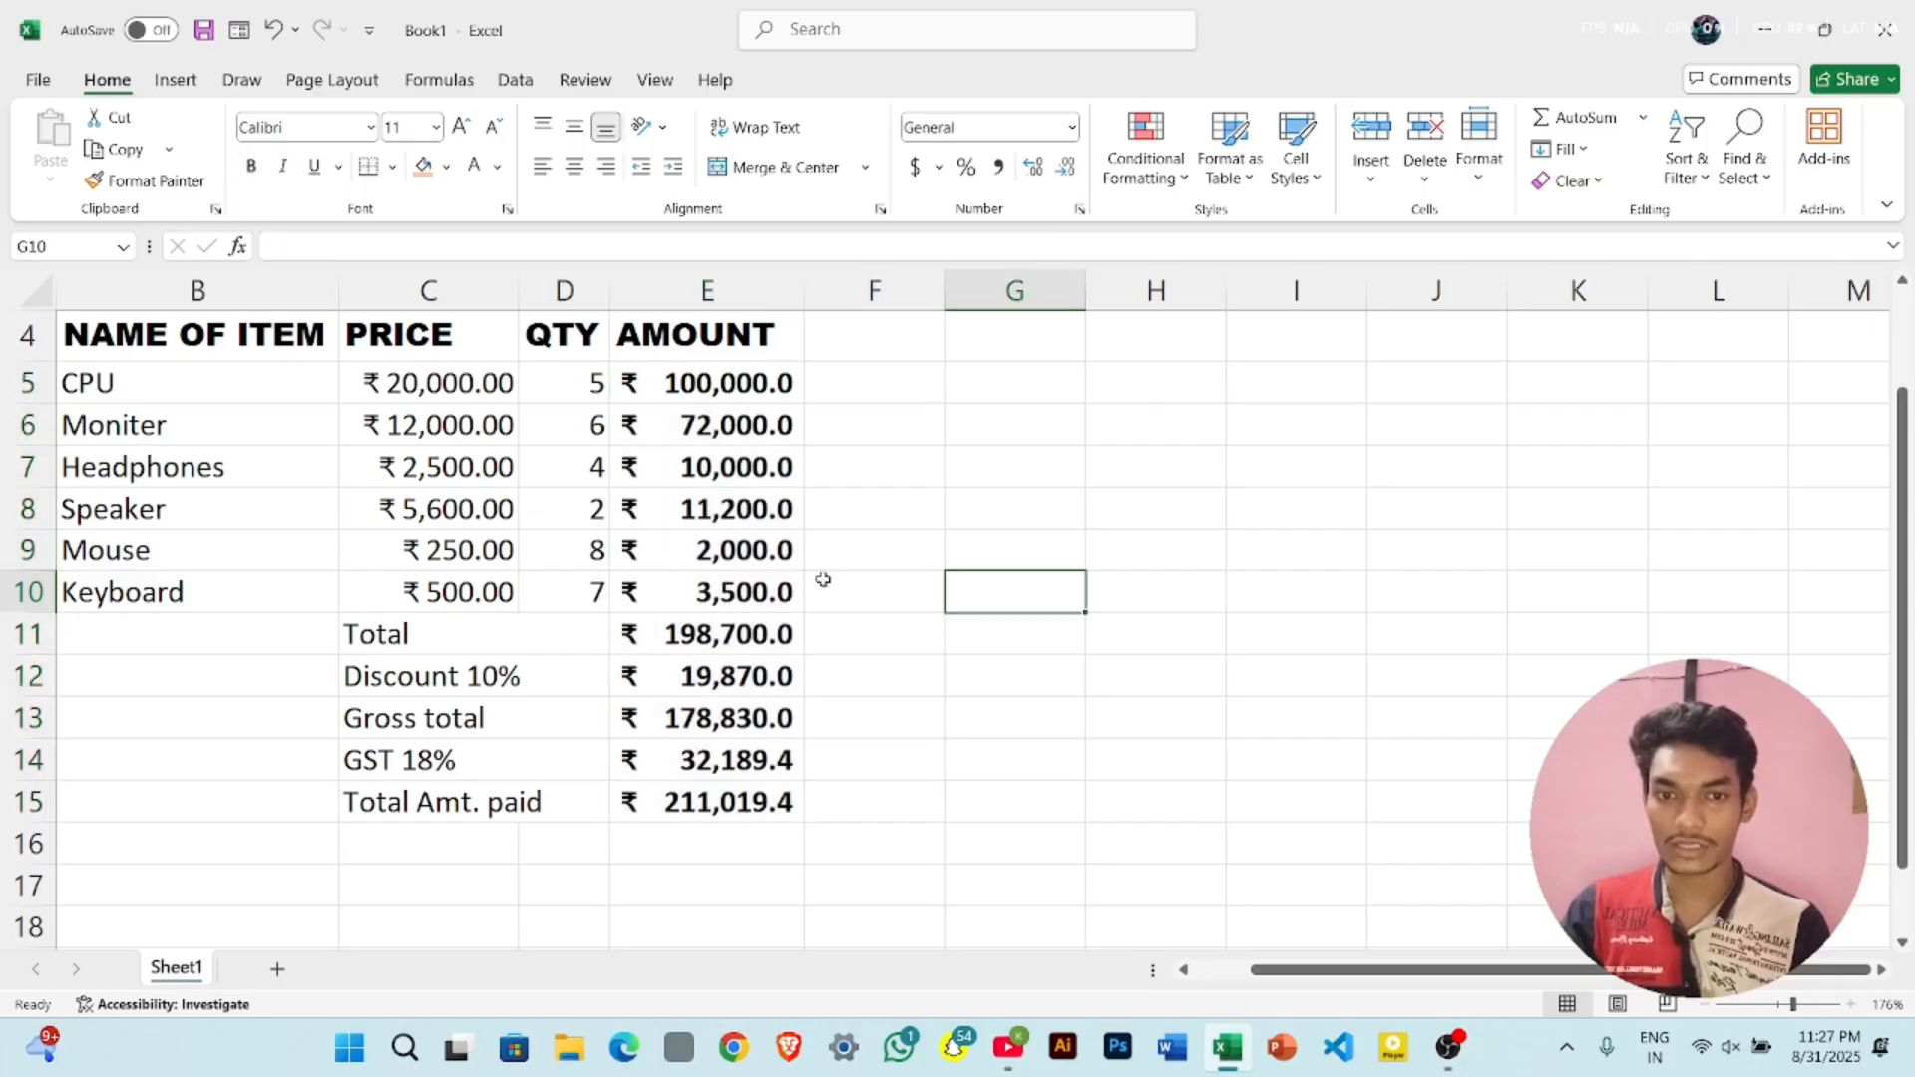
- Apply all borders to the bill table in A4:E15
scroll(823, 580, down, 1)
scroll(822, 580, down, 5)
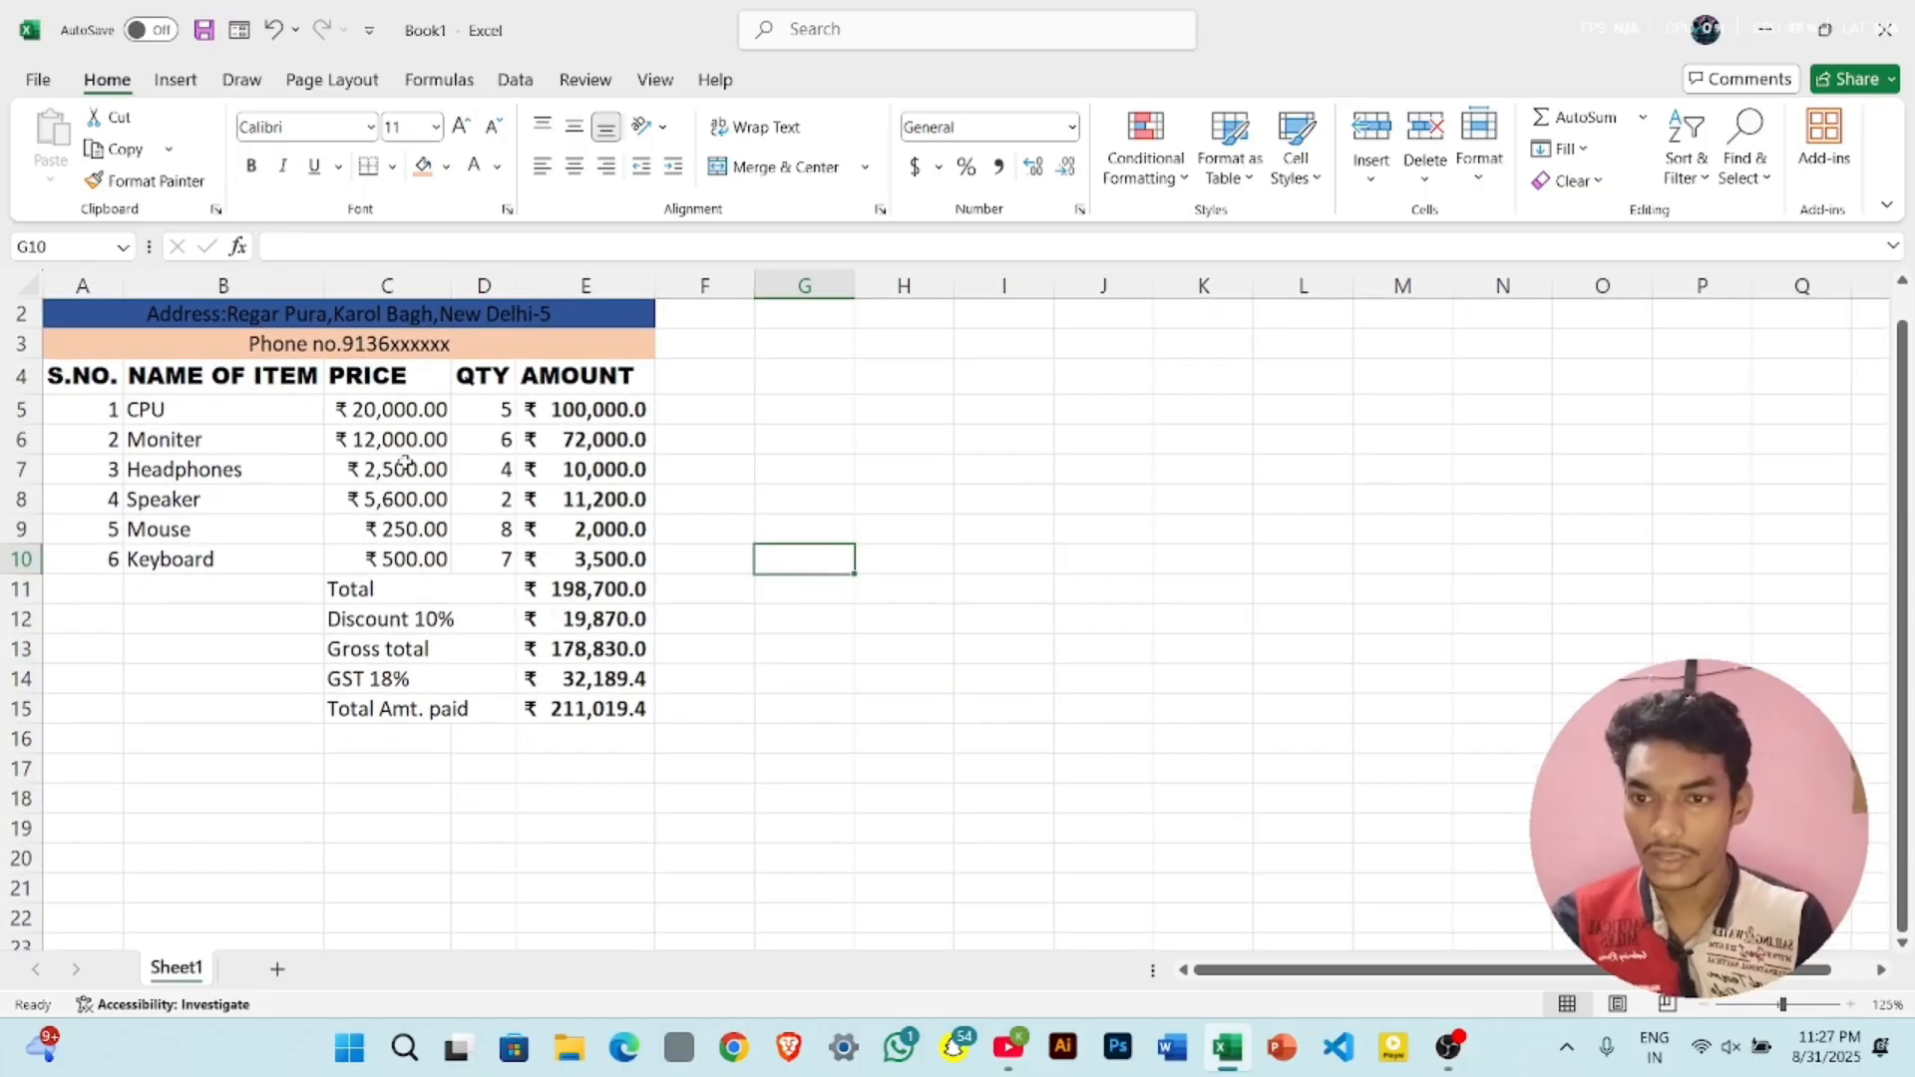
drag(86, 375, 581, 712)
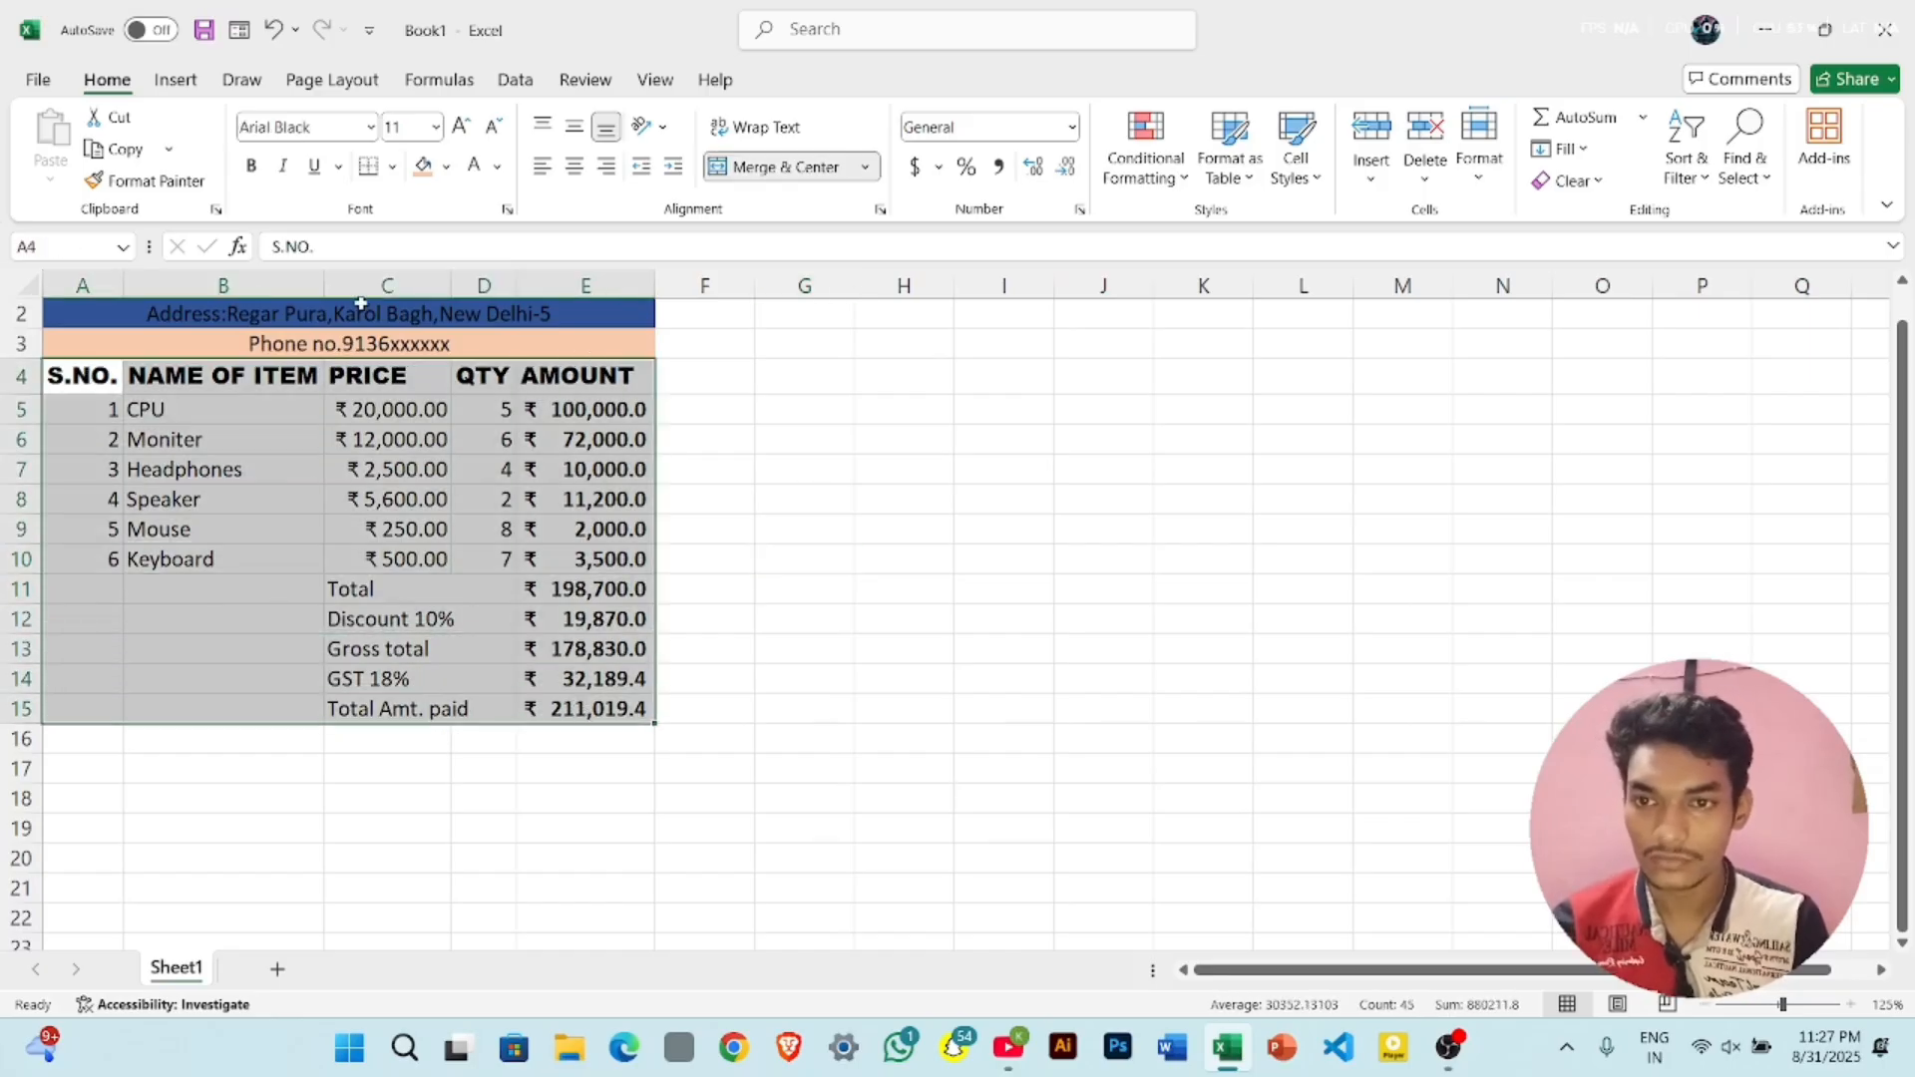
click(390, 168)
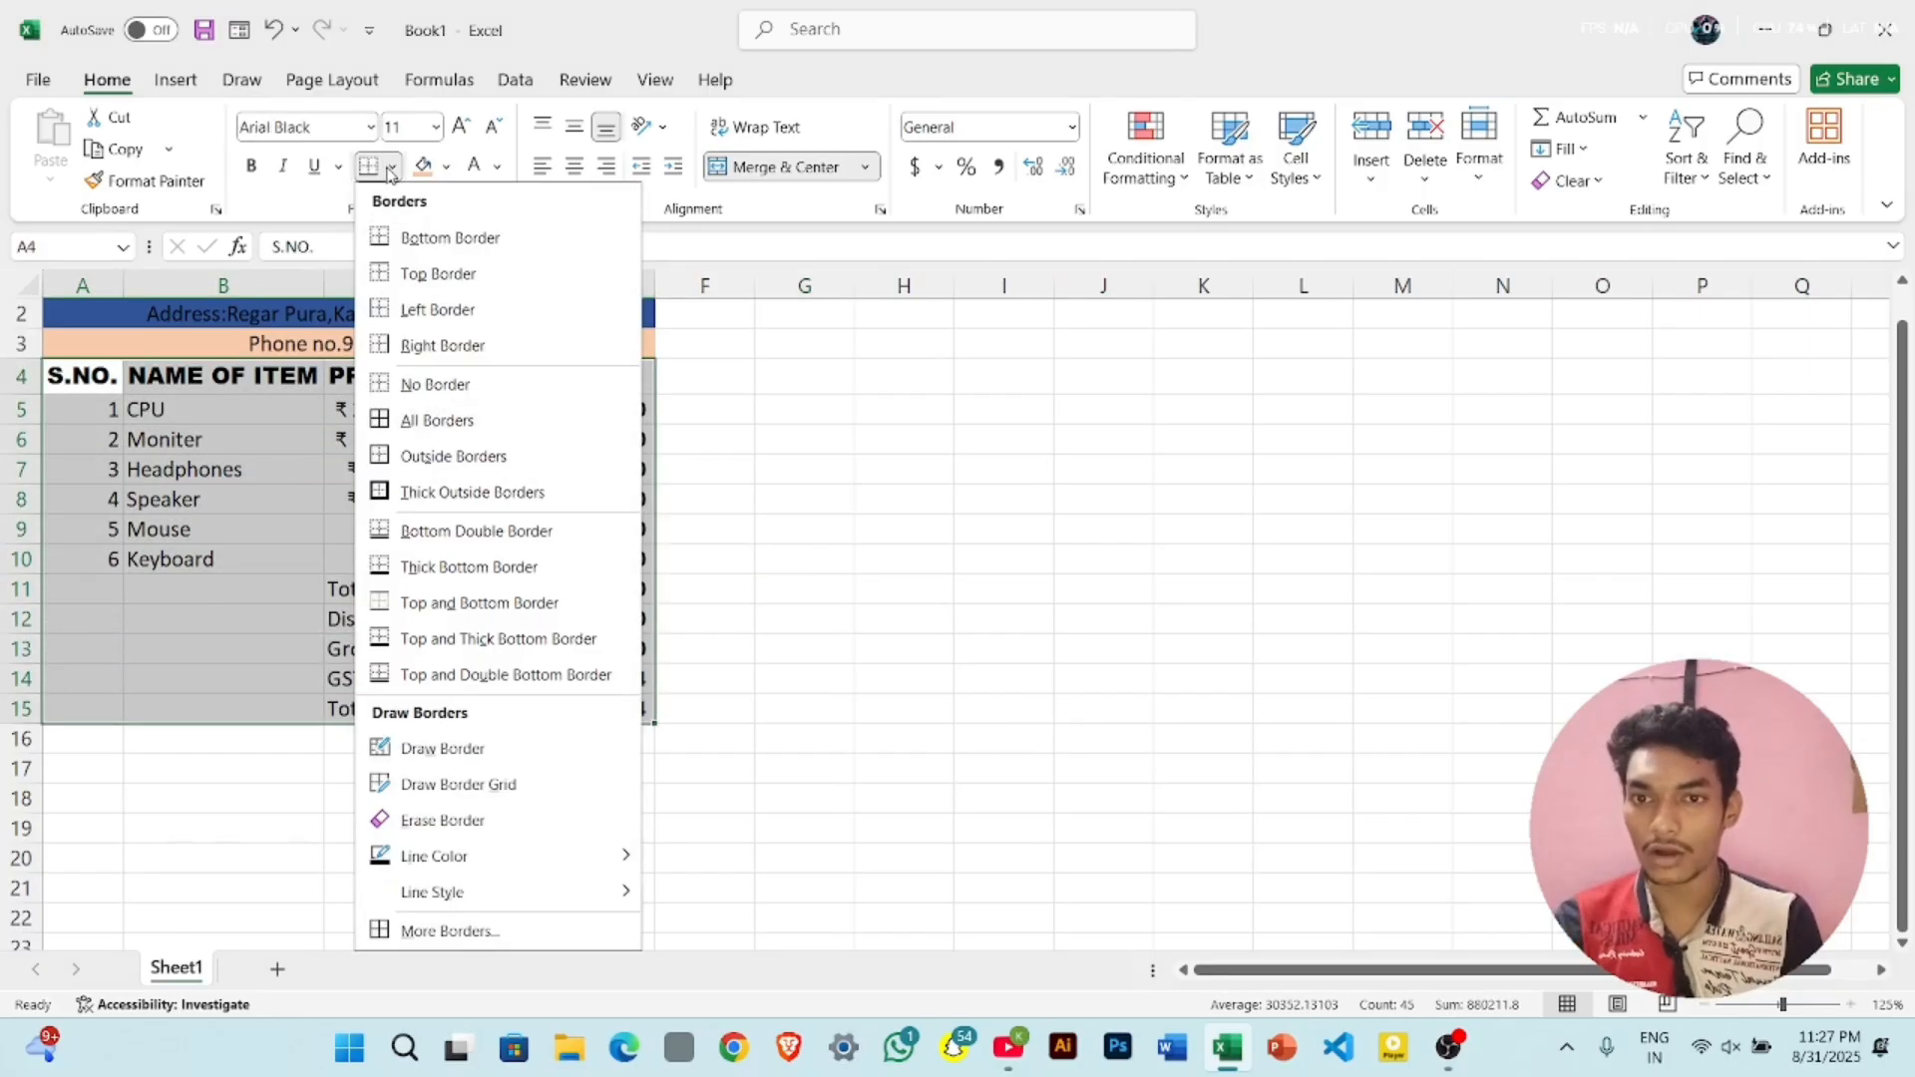
click(434, 421)
click(779, 581)
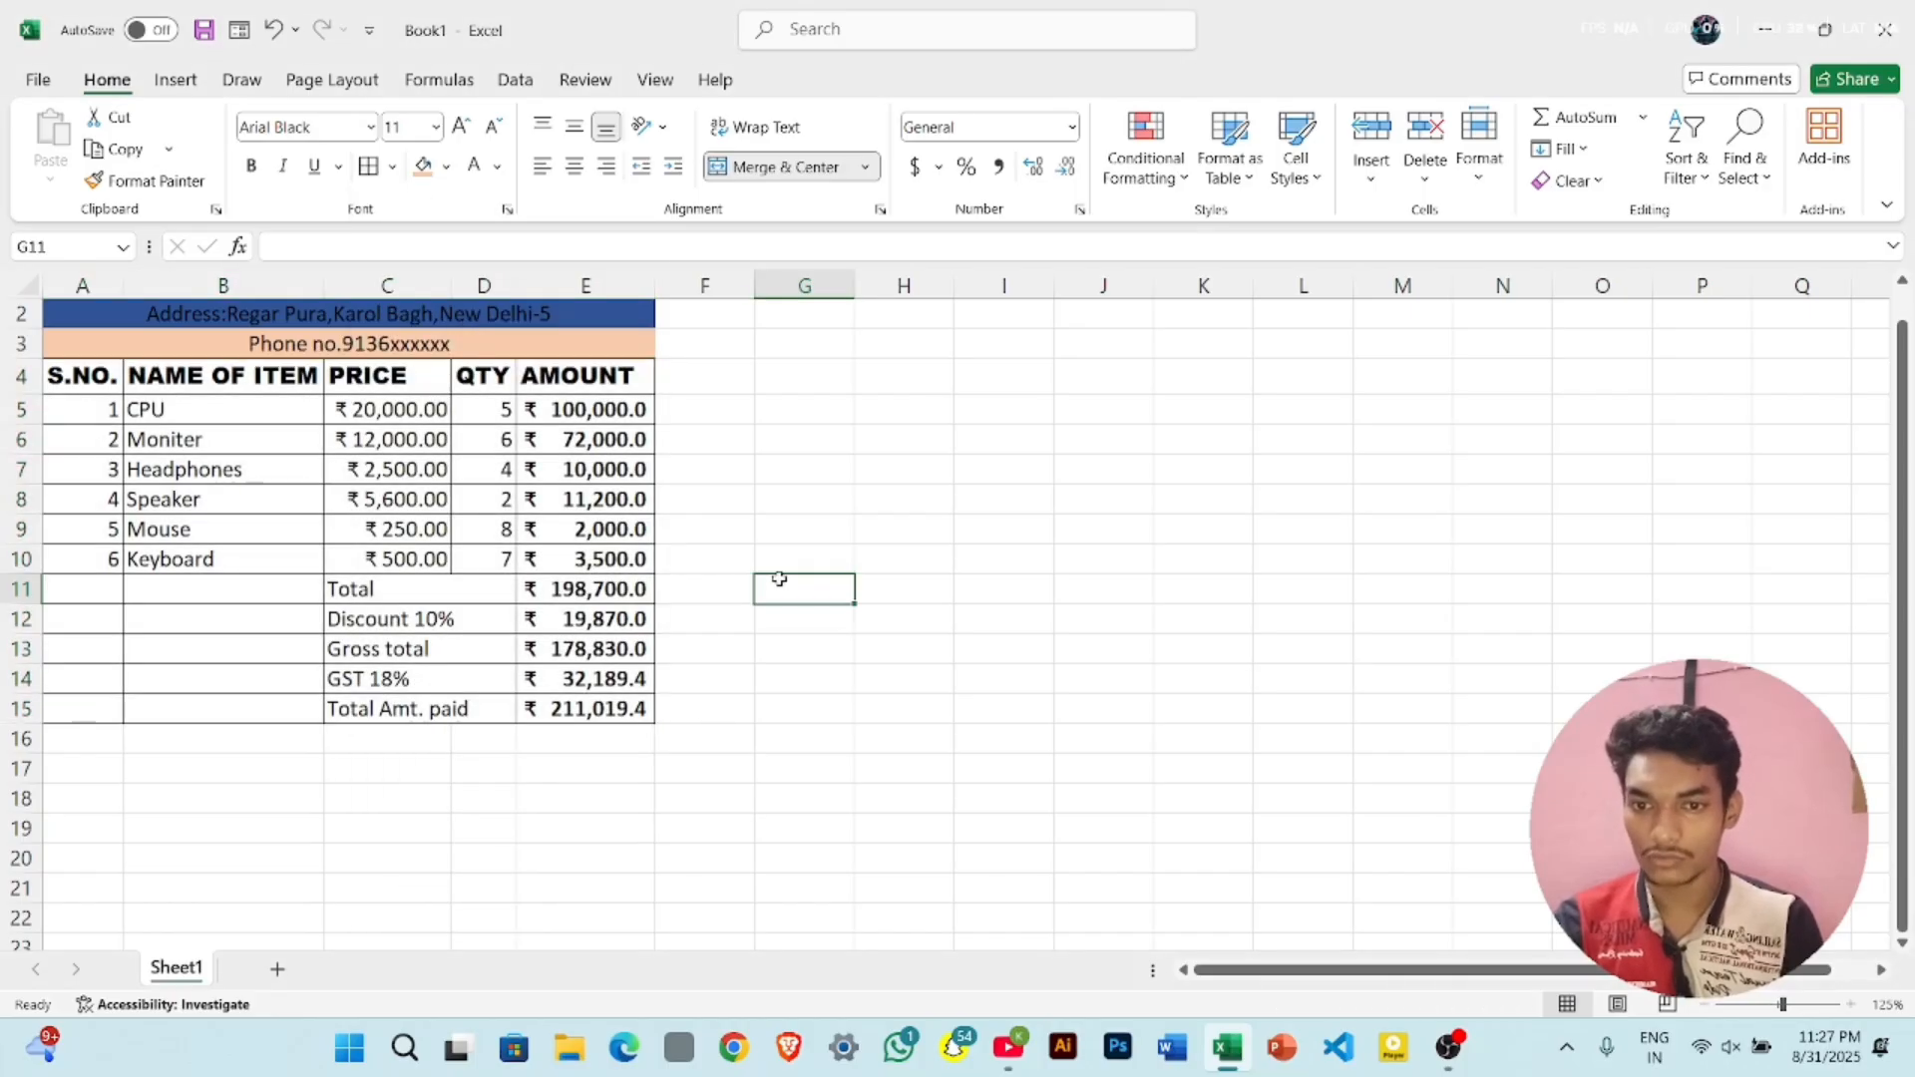
- Center the contents of the bill table in A4:E15 horizontally
click(387, 828)
scroll(387, 828, up, 1)
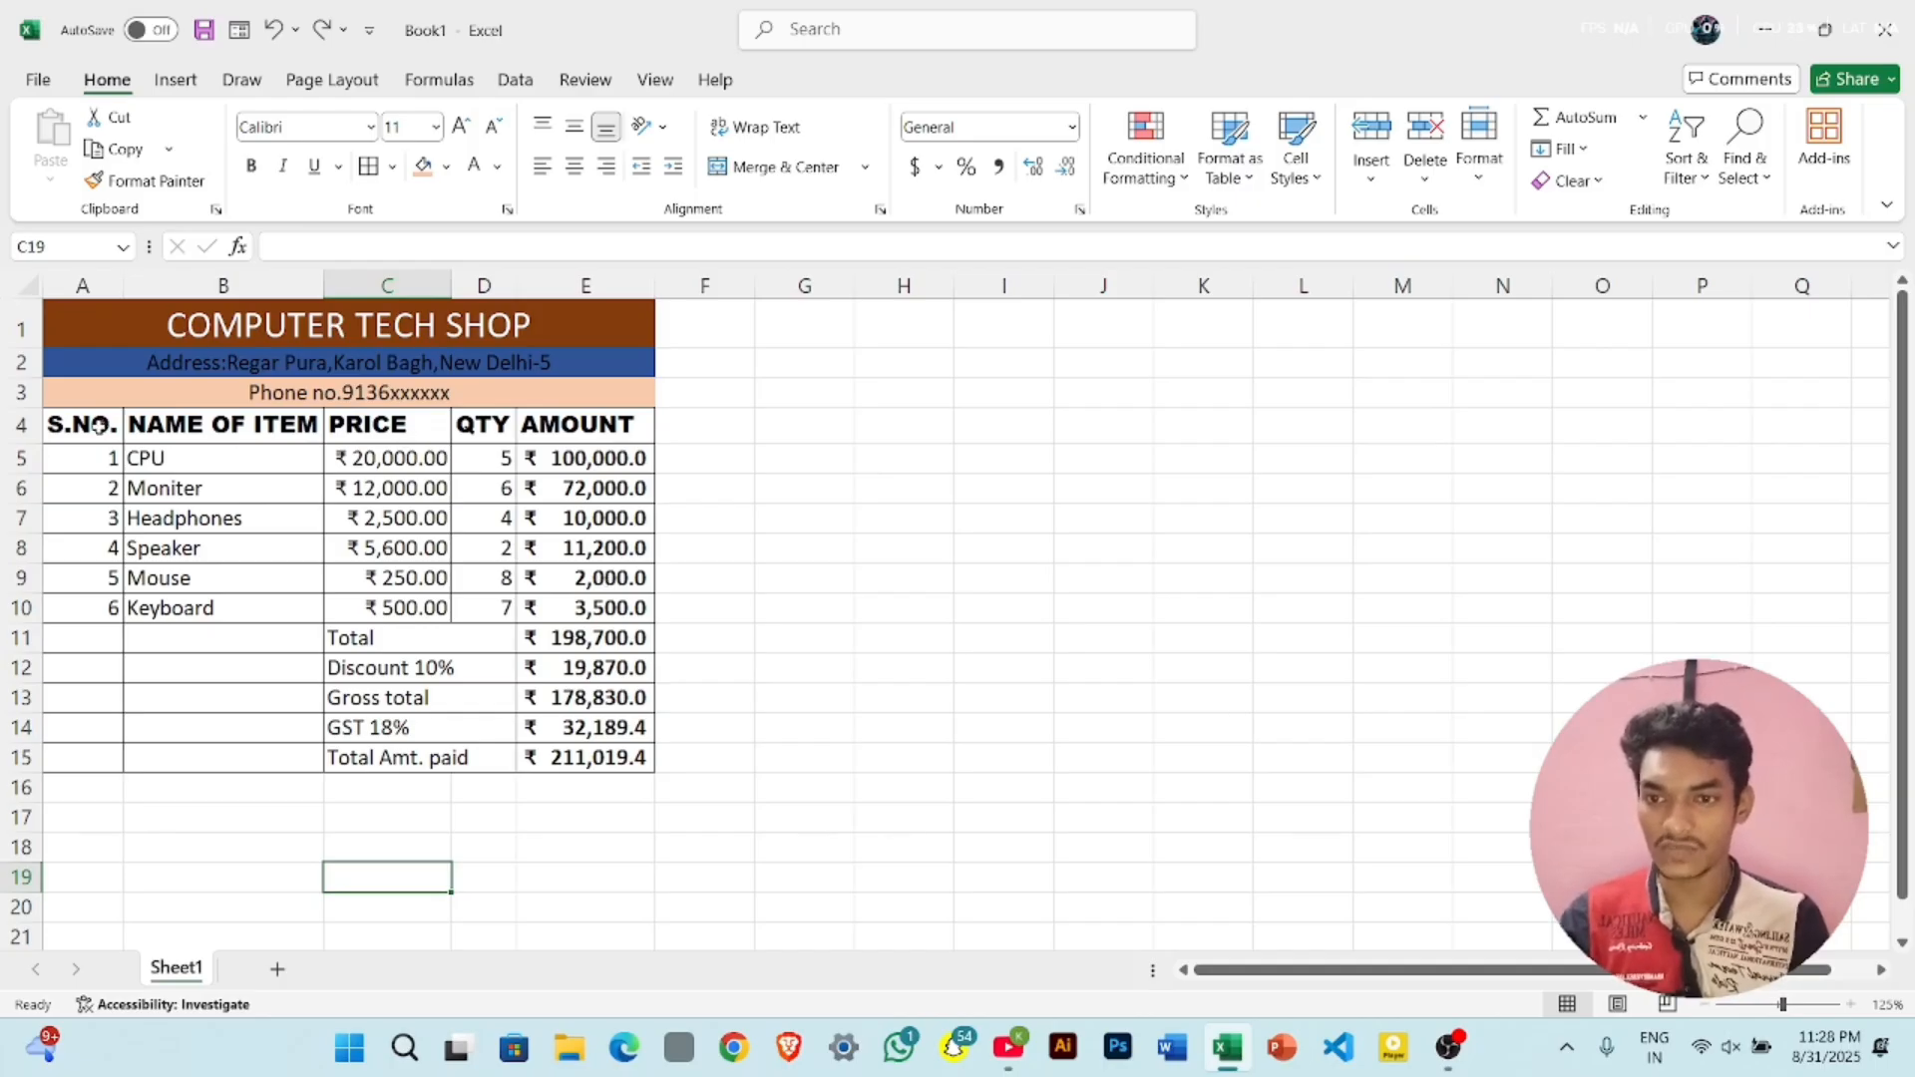
drag(100, 431, 581, 756)
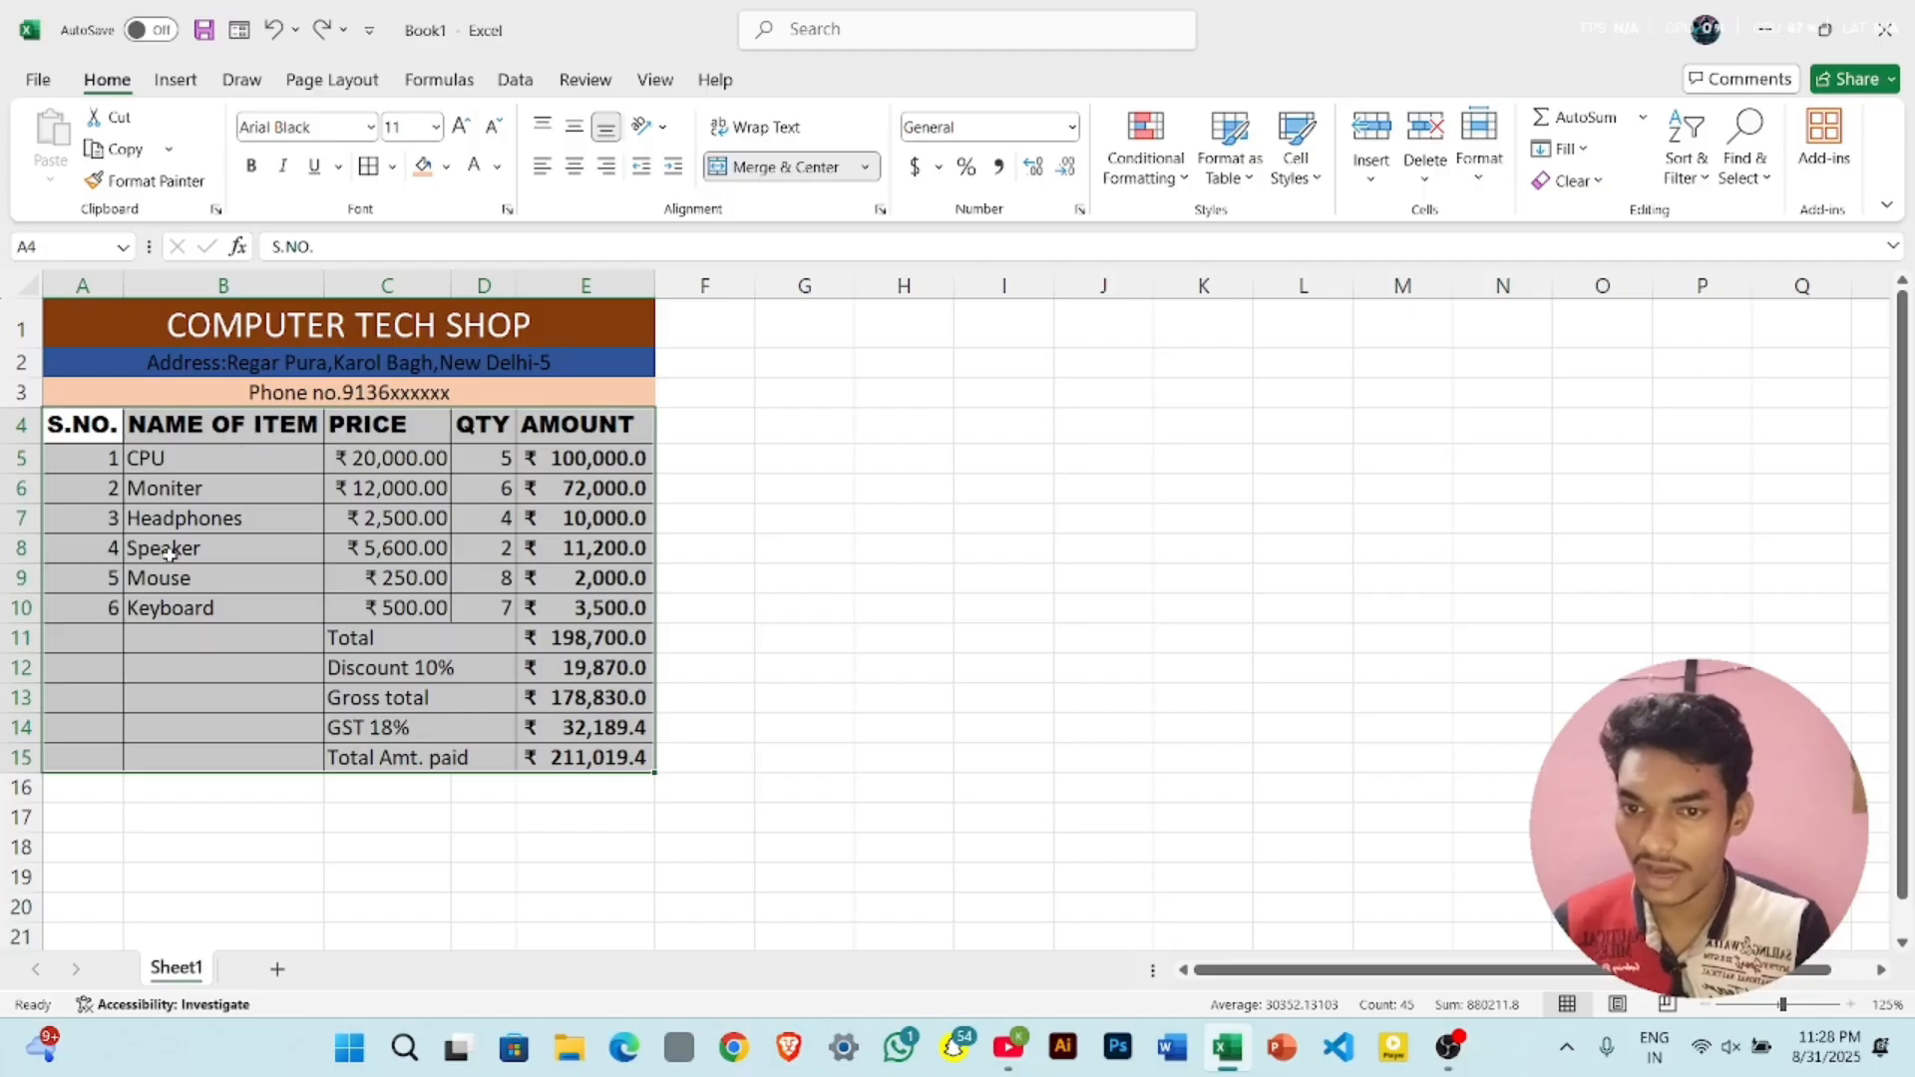
click(575, 167)
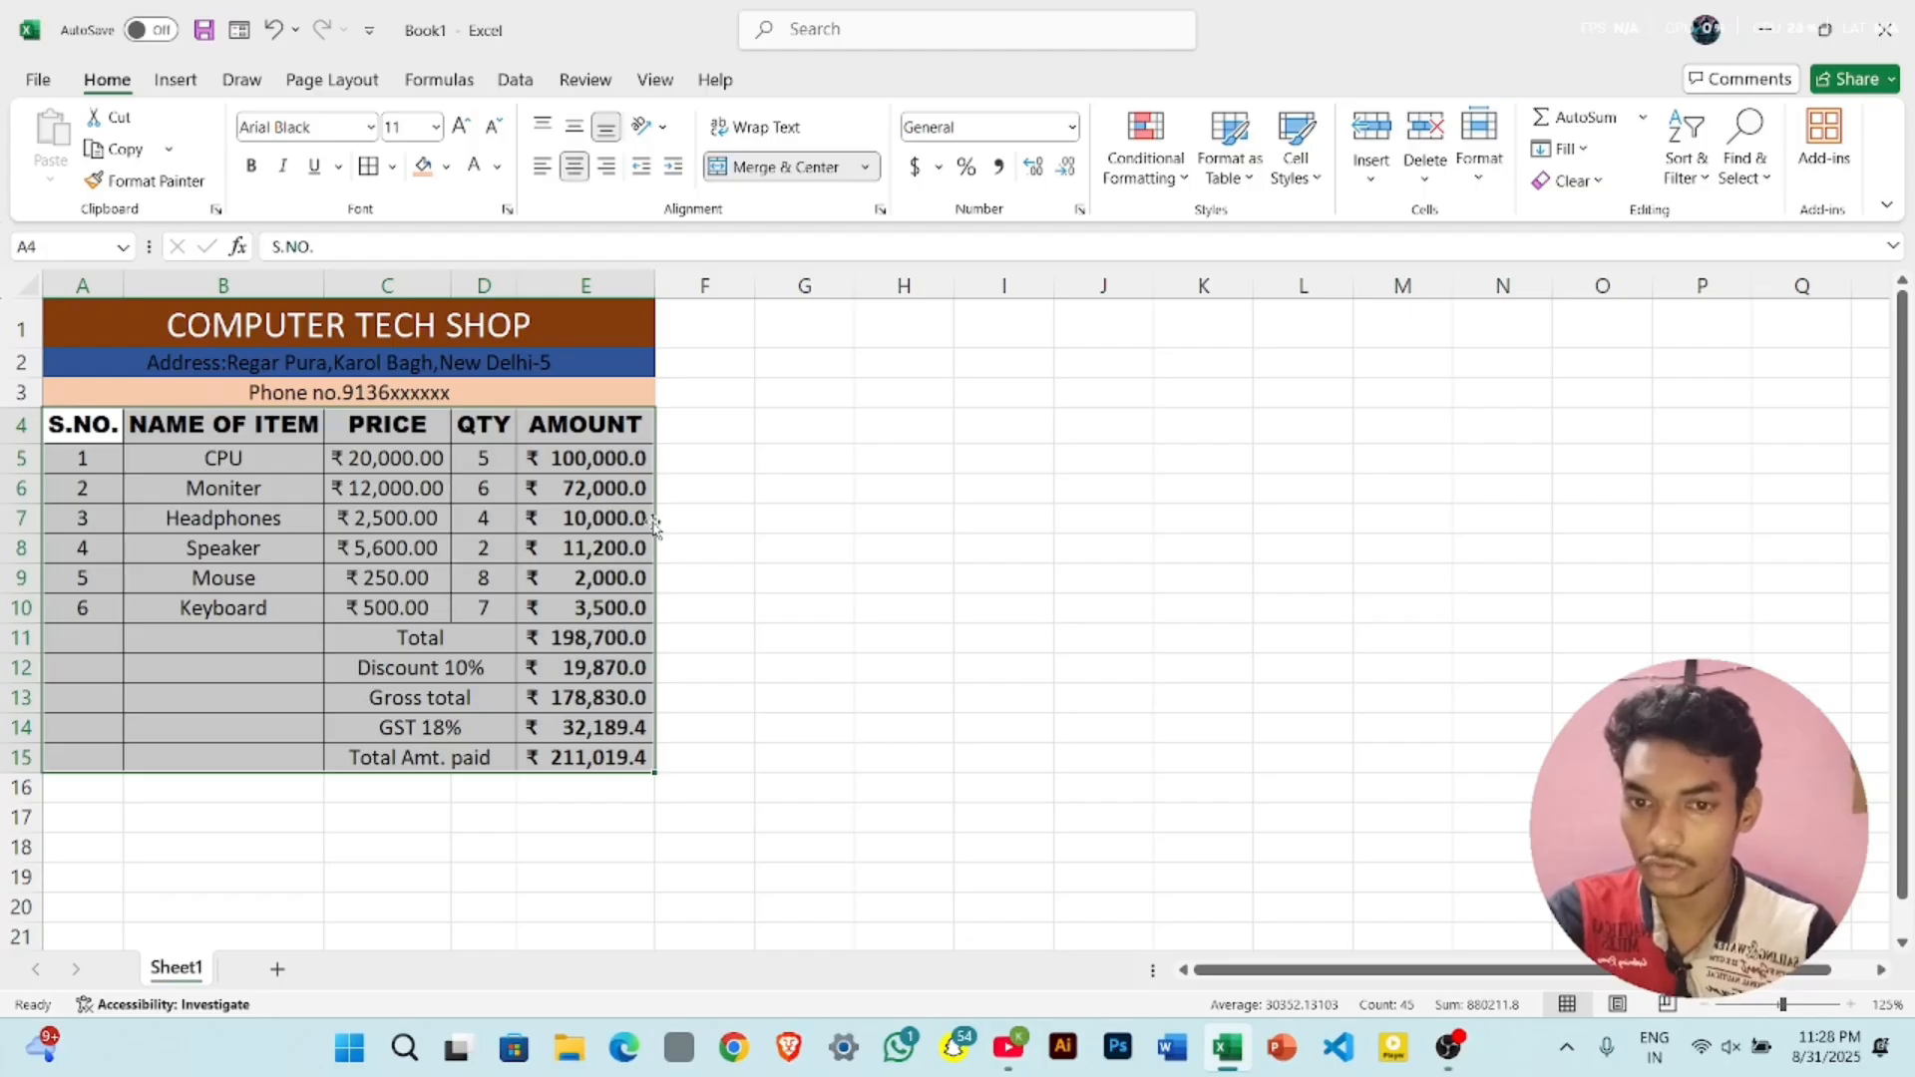
- Merge cells A16:E16 across, directly below the Total Amt. paid row, using Merge Across
drag(97, 790, 613, 813)
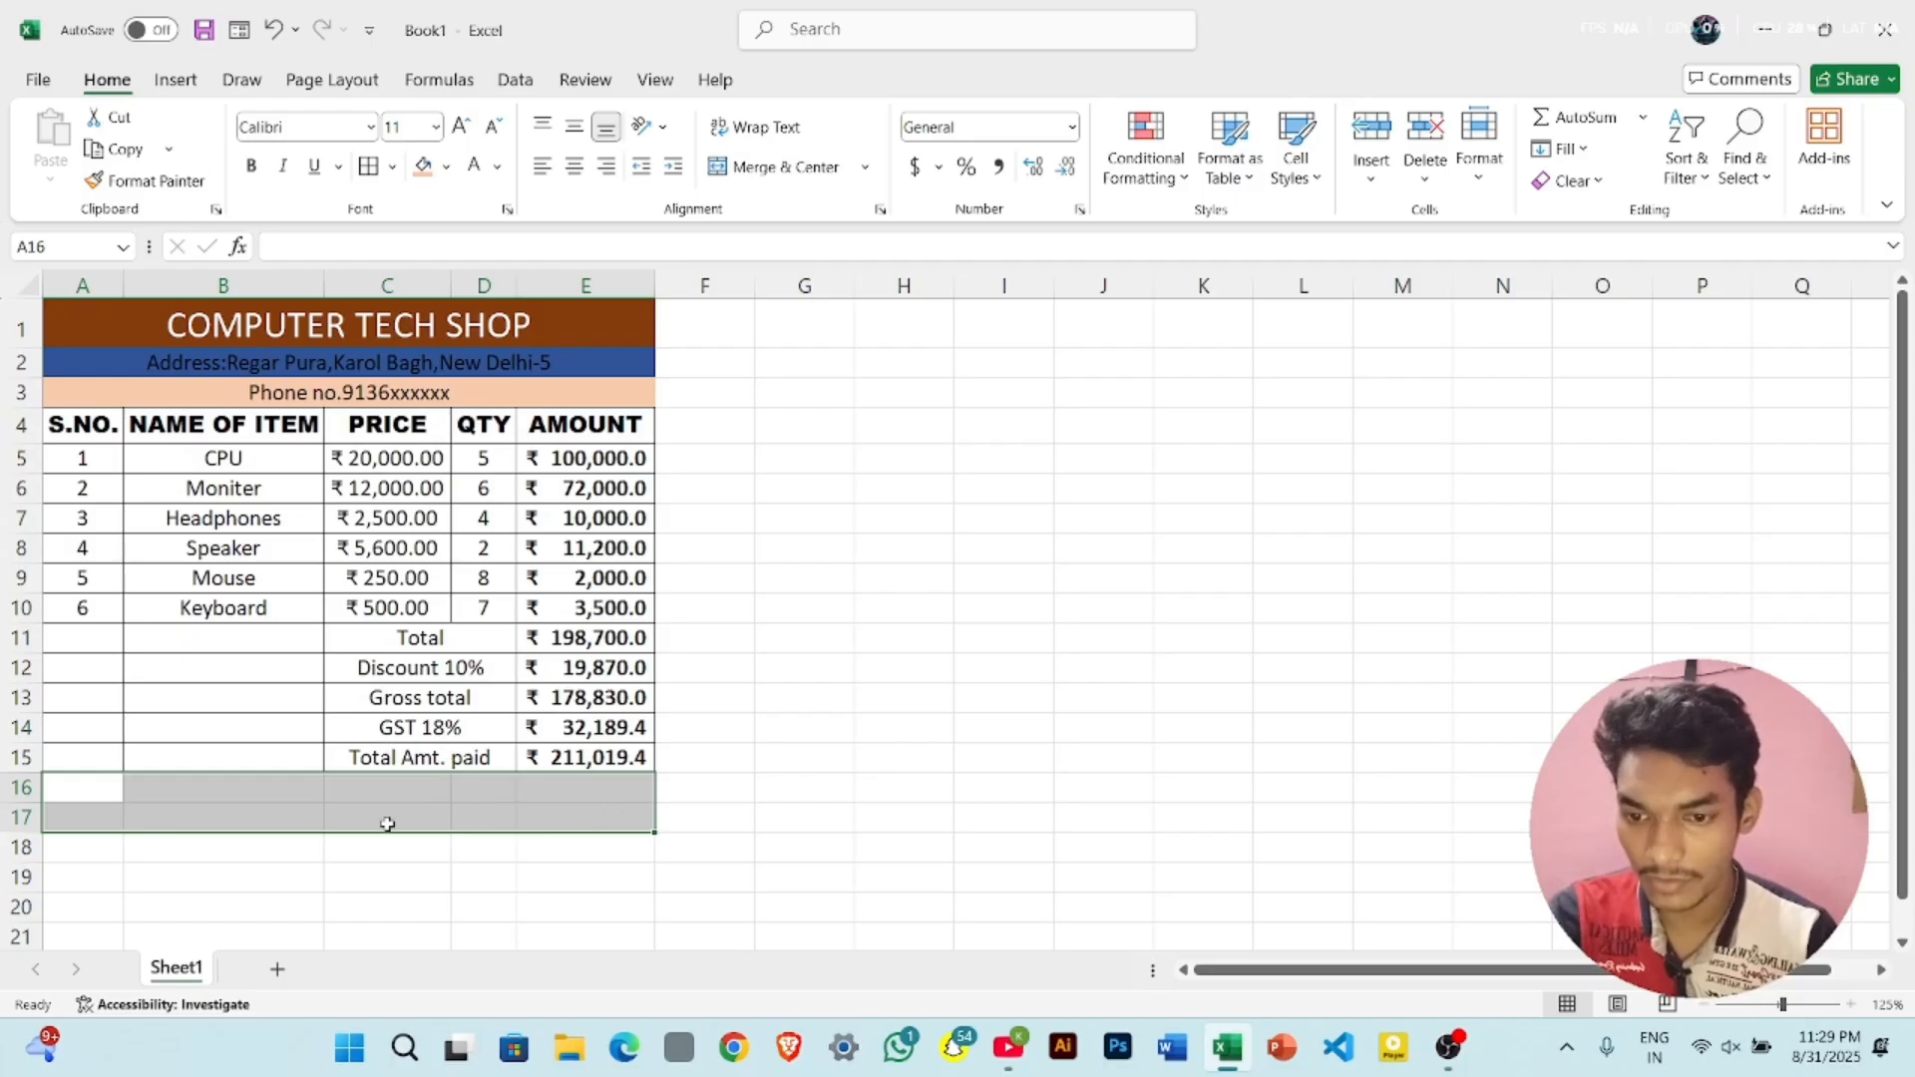
click(243, 806)
drag(84, 793, 566, 804)
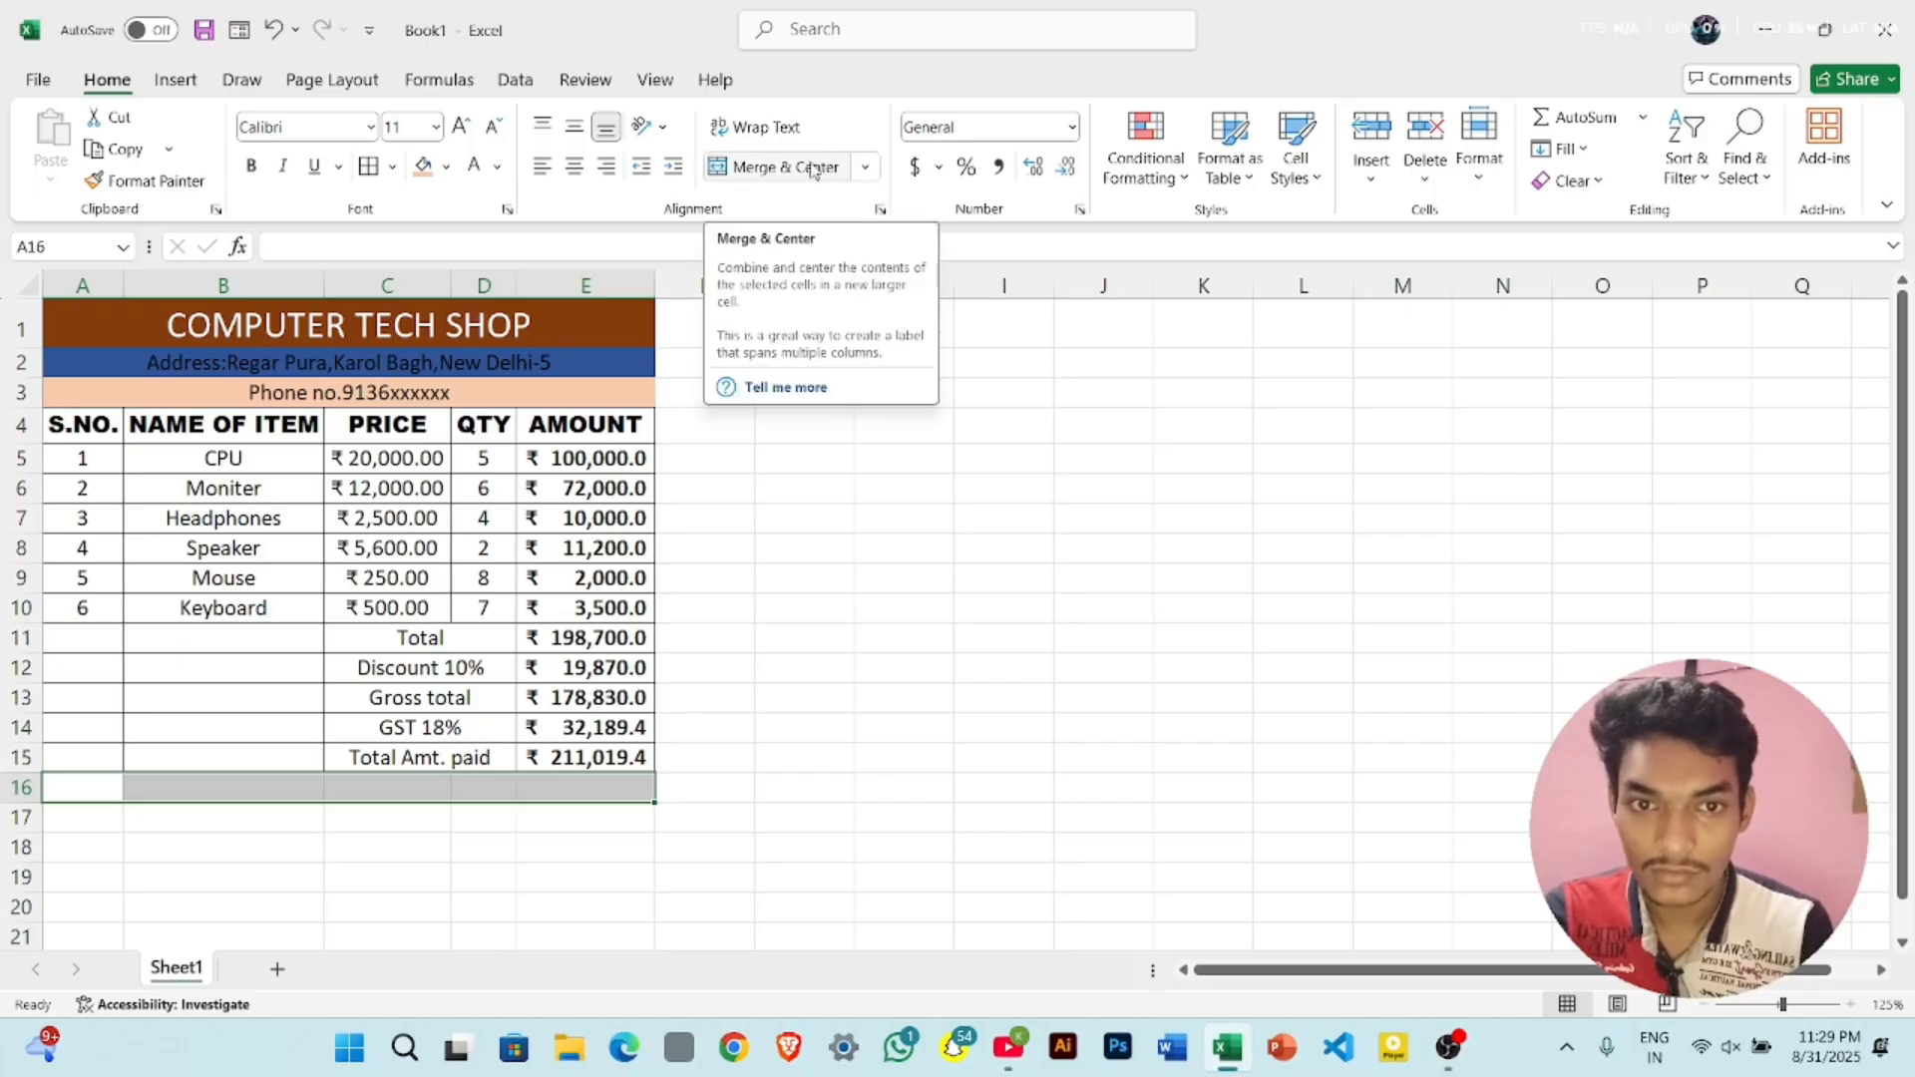
click(865, 166)
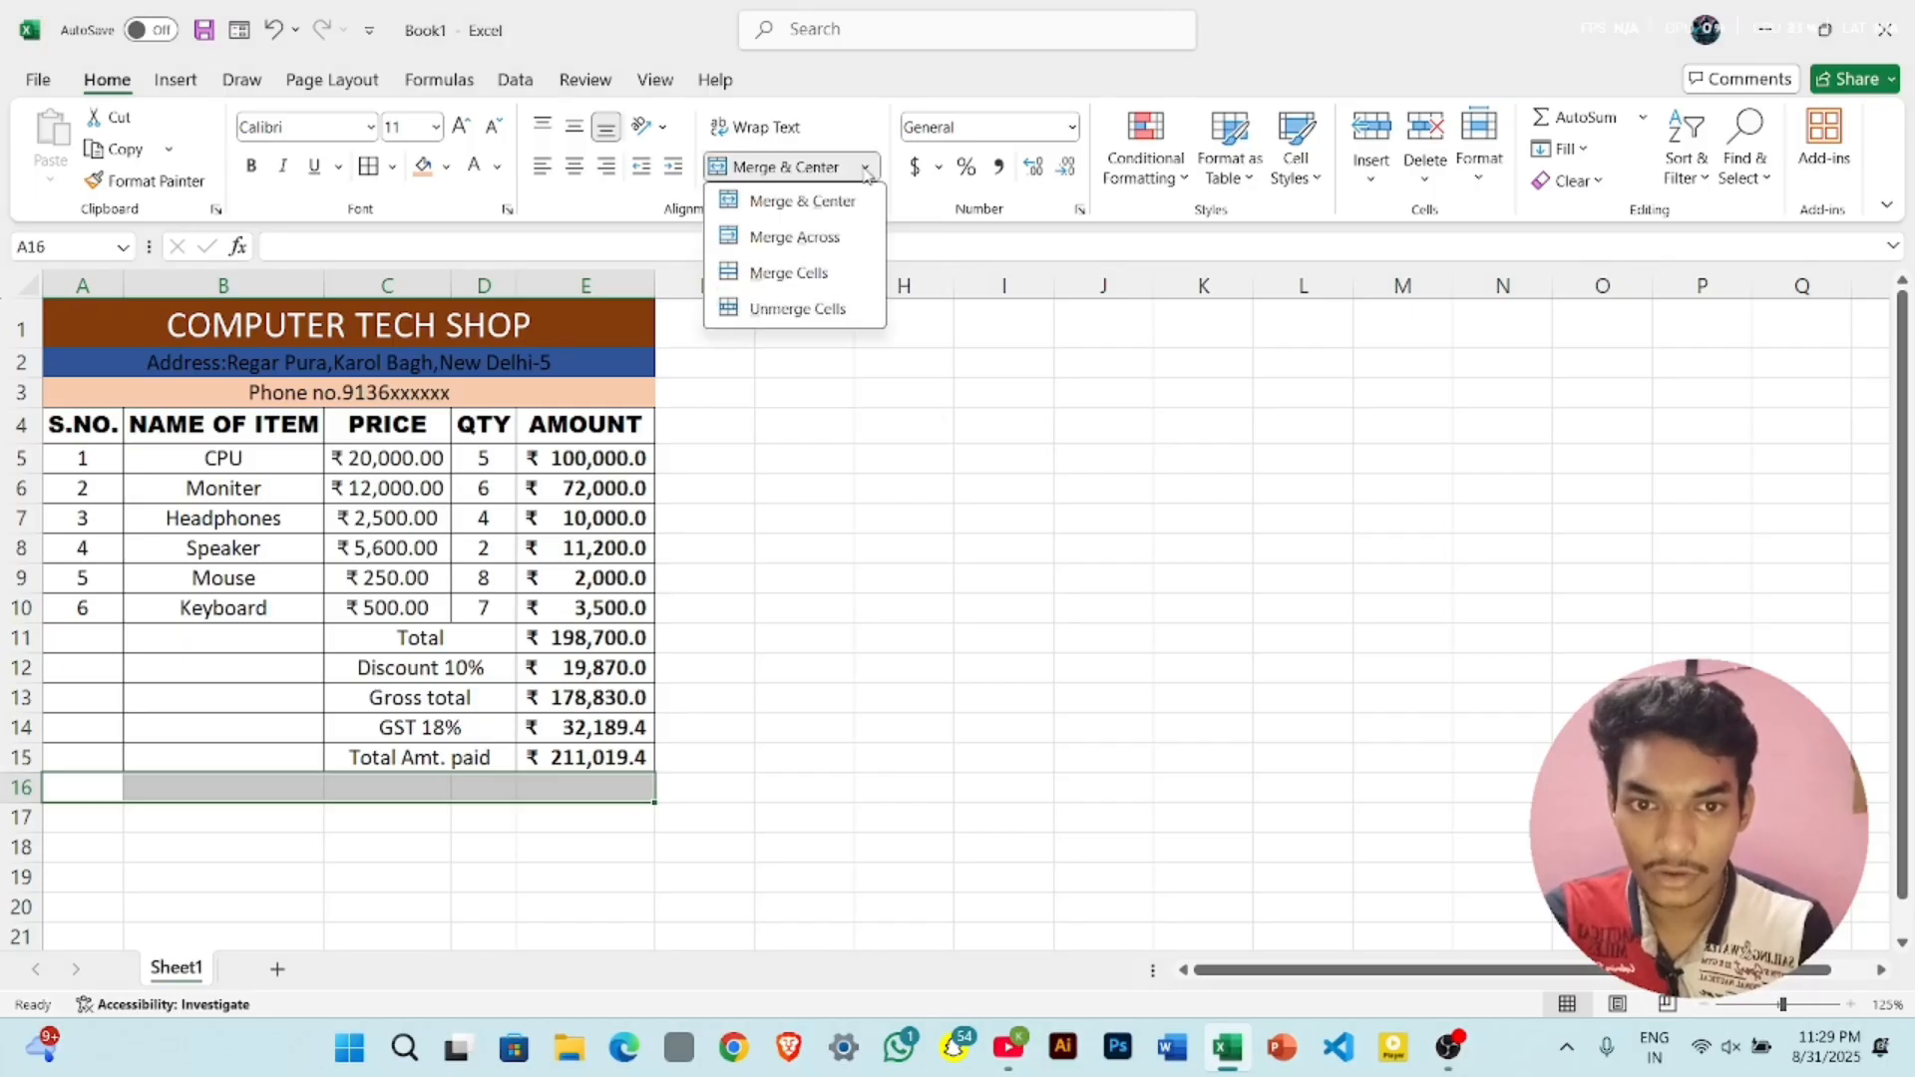
click(818, 242)
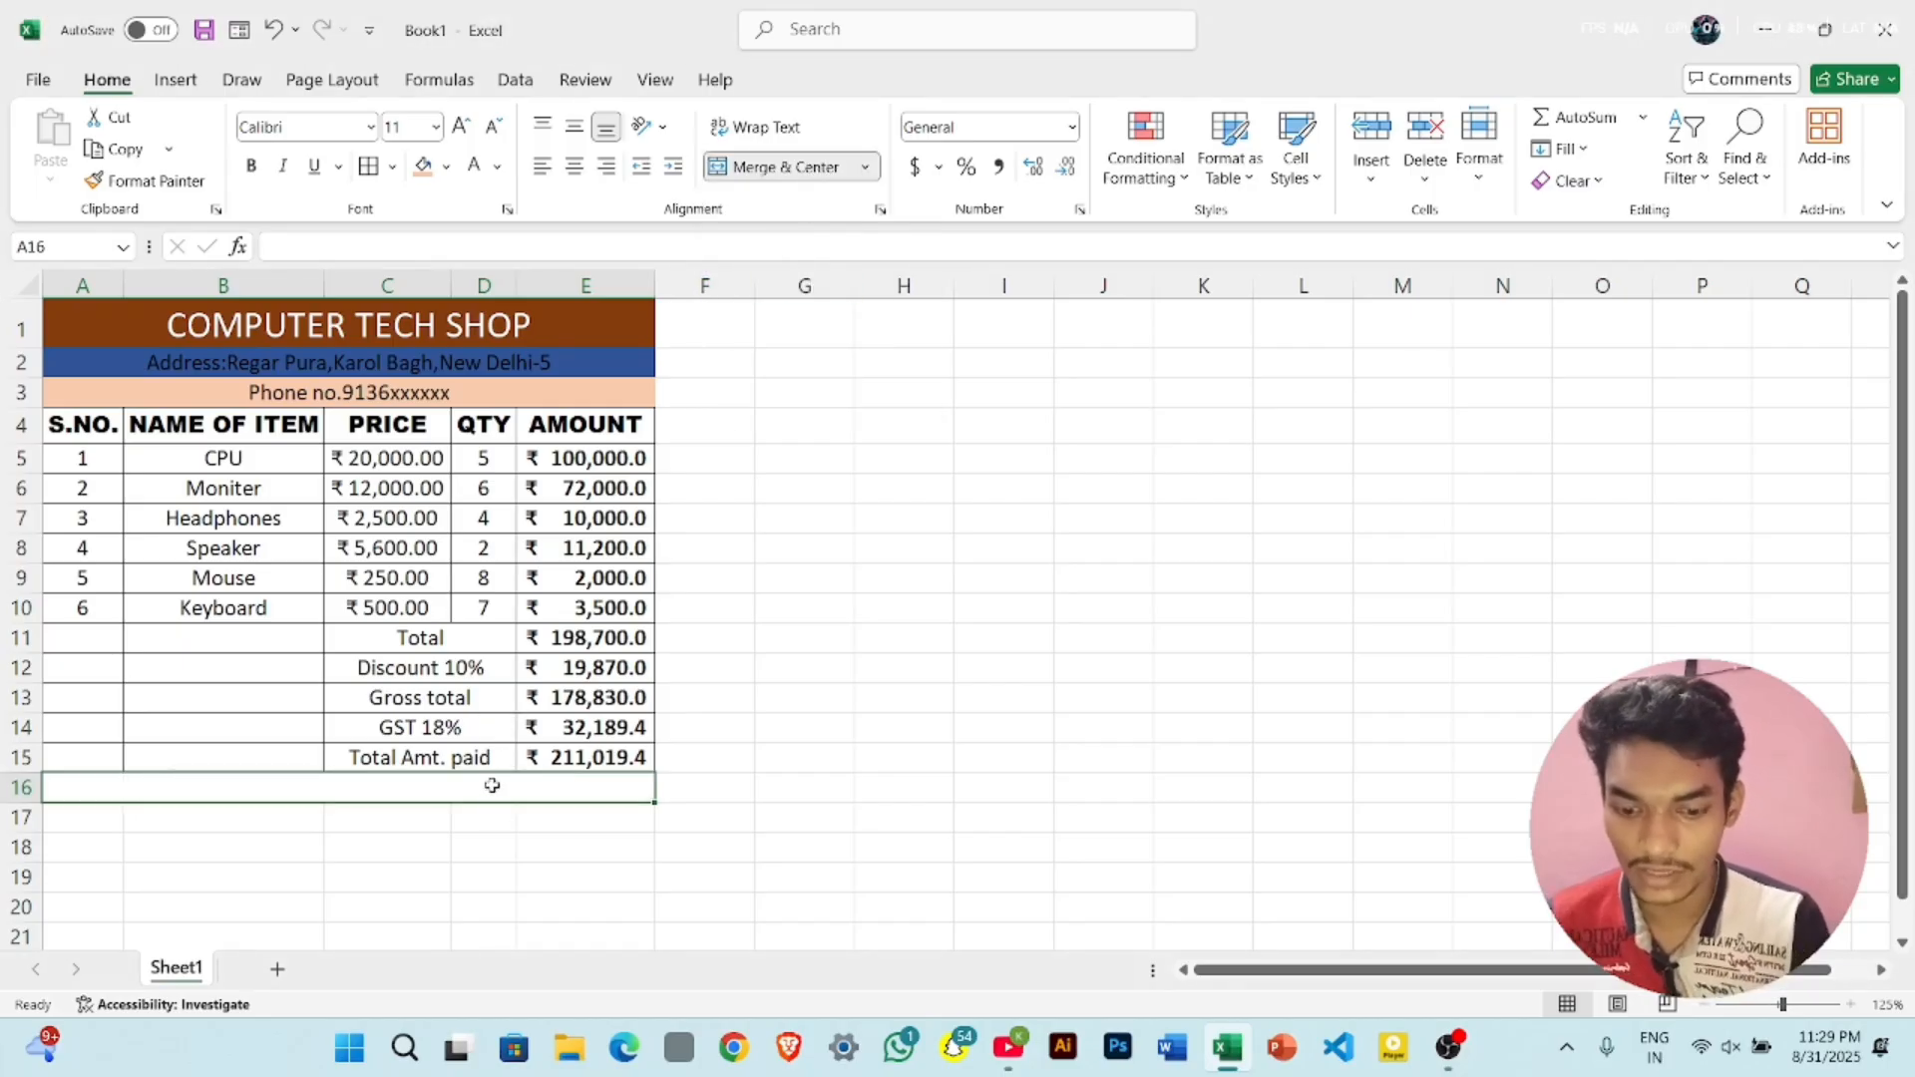
- Enter the closing line "thanks for visiting" in the merged cell A16
text(thanks for)
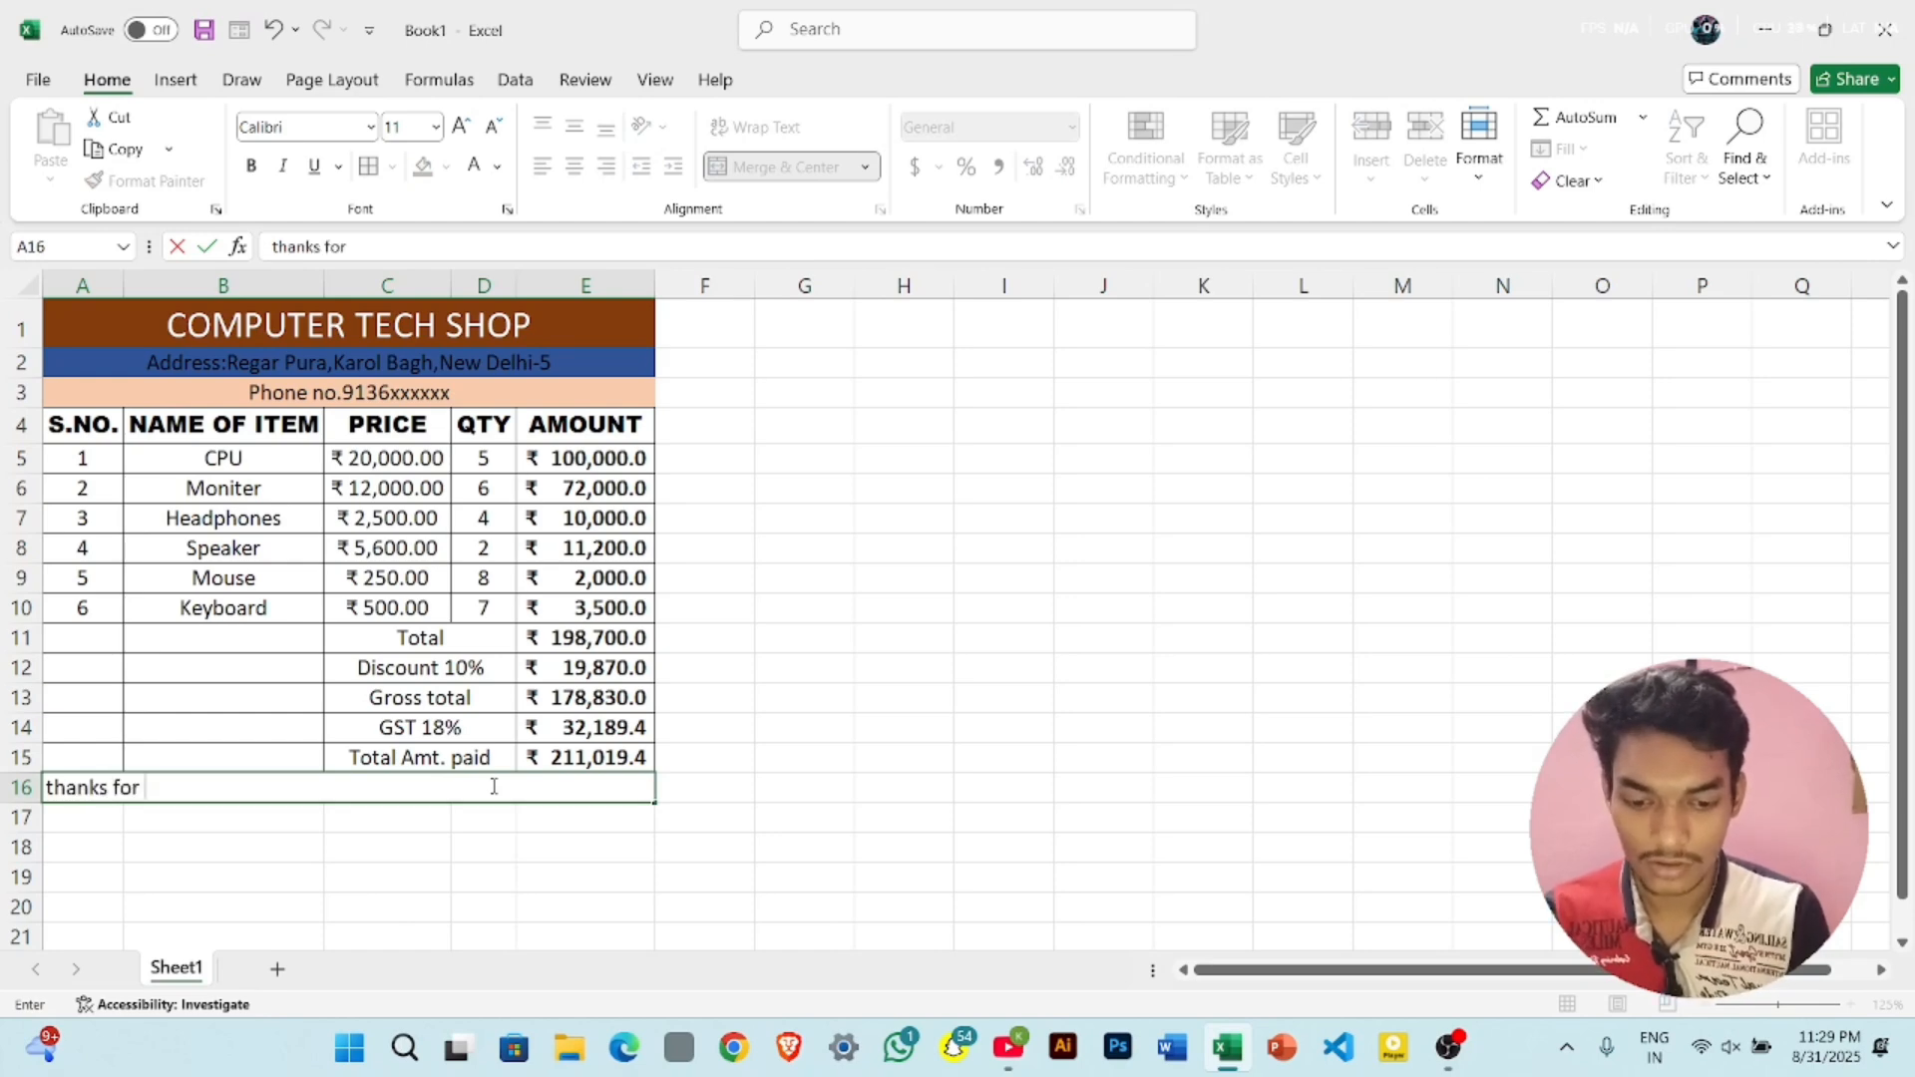
text( visiting)
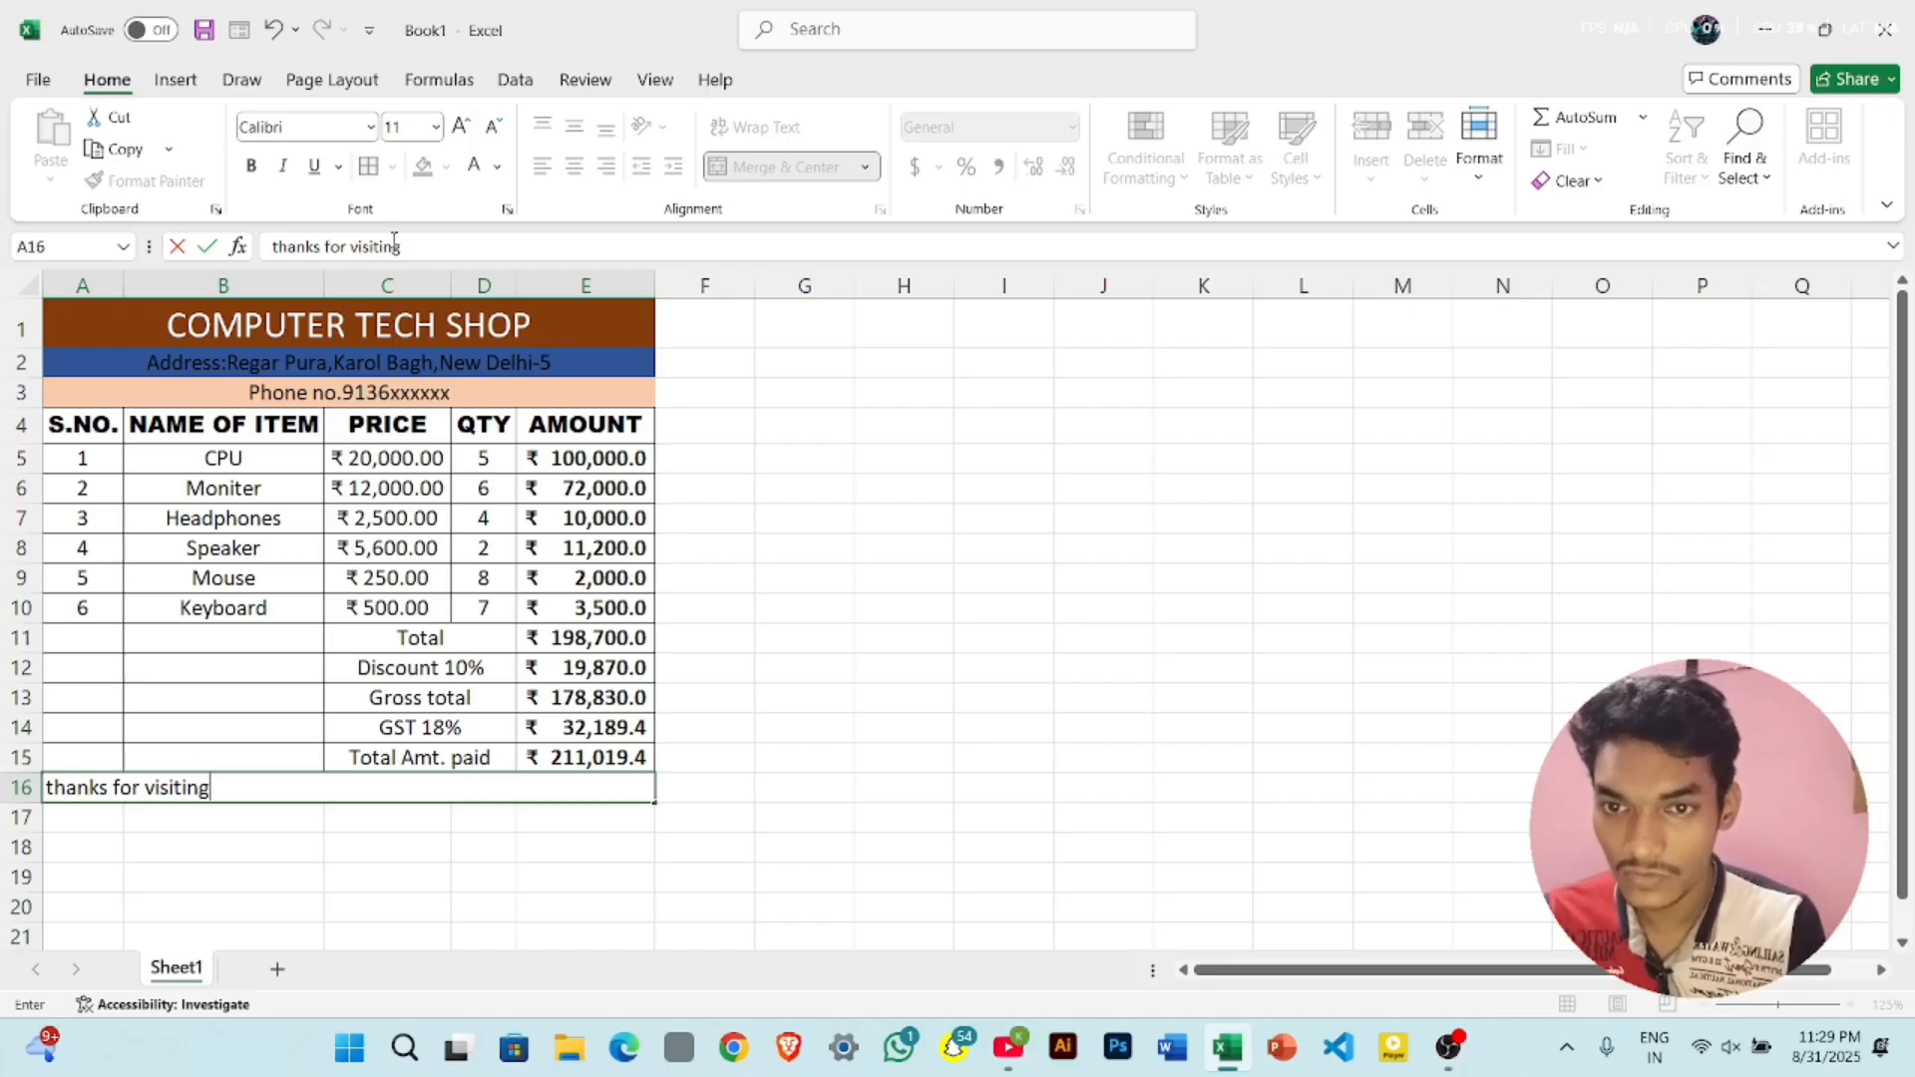
click(803, 545)
- Enlarge the closing line in A16 to font size 18 and center it horizontally
click(571, 787)
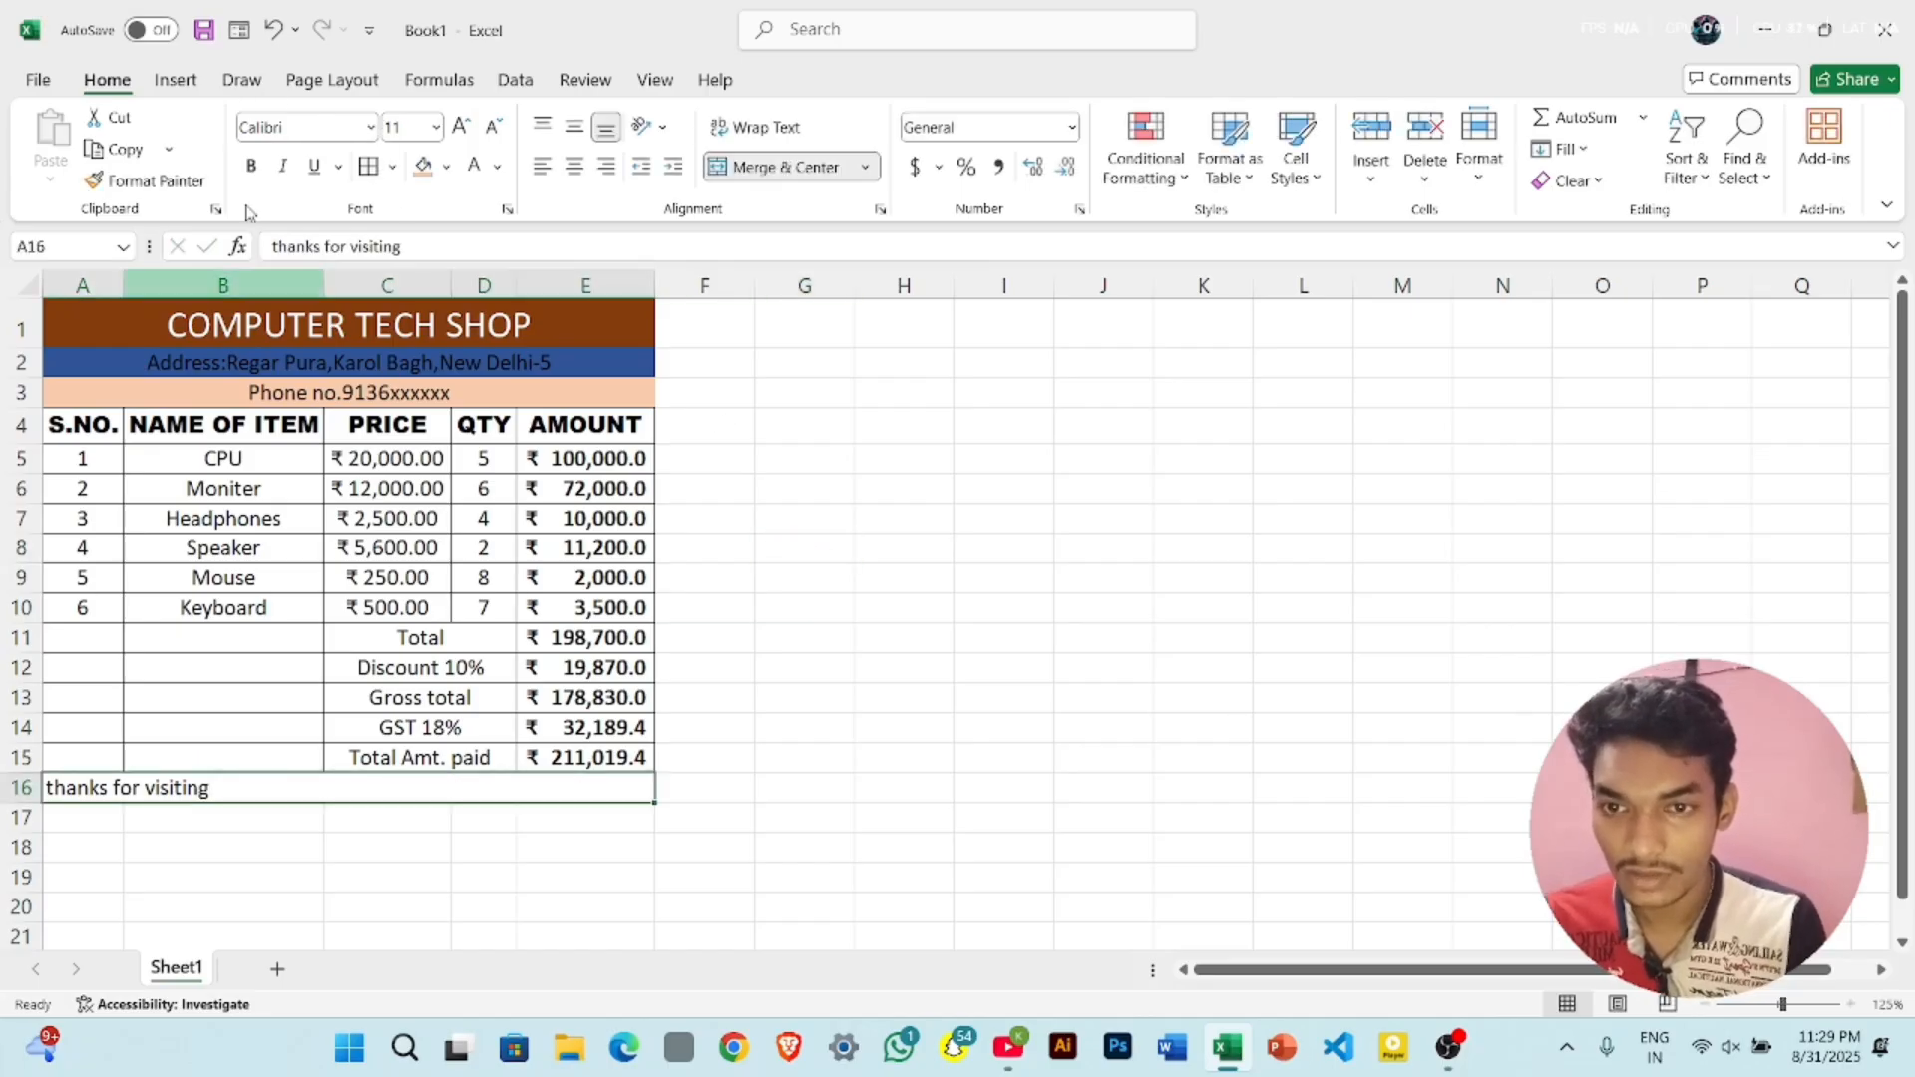
click(193, 88)
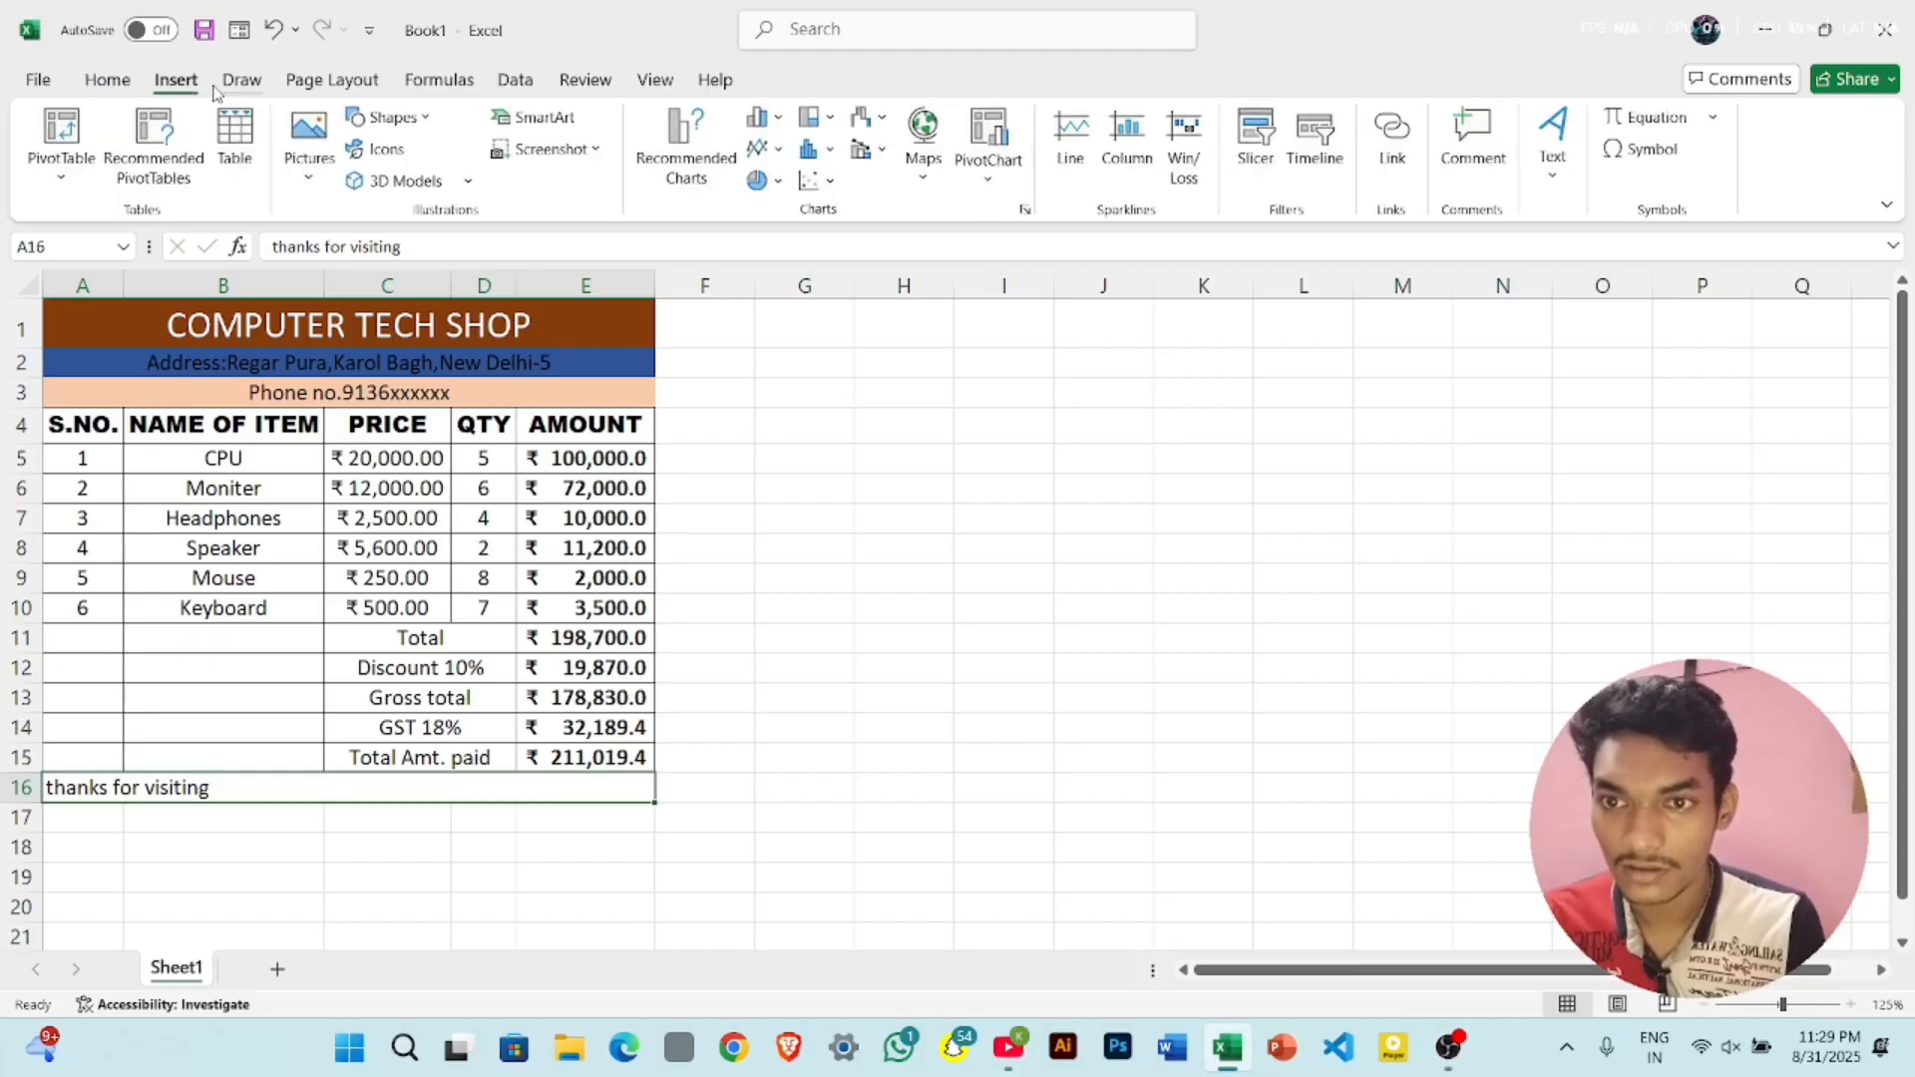
click(107, 85)
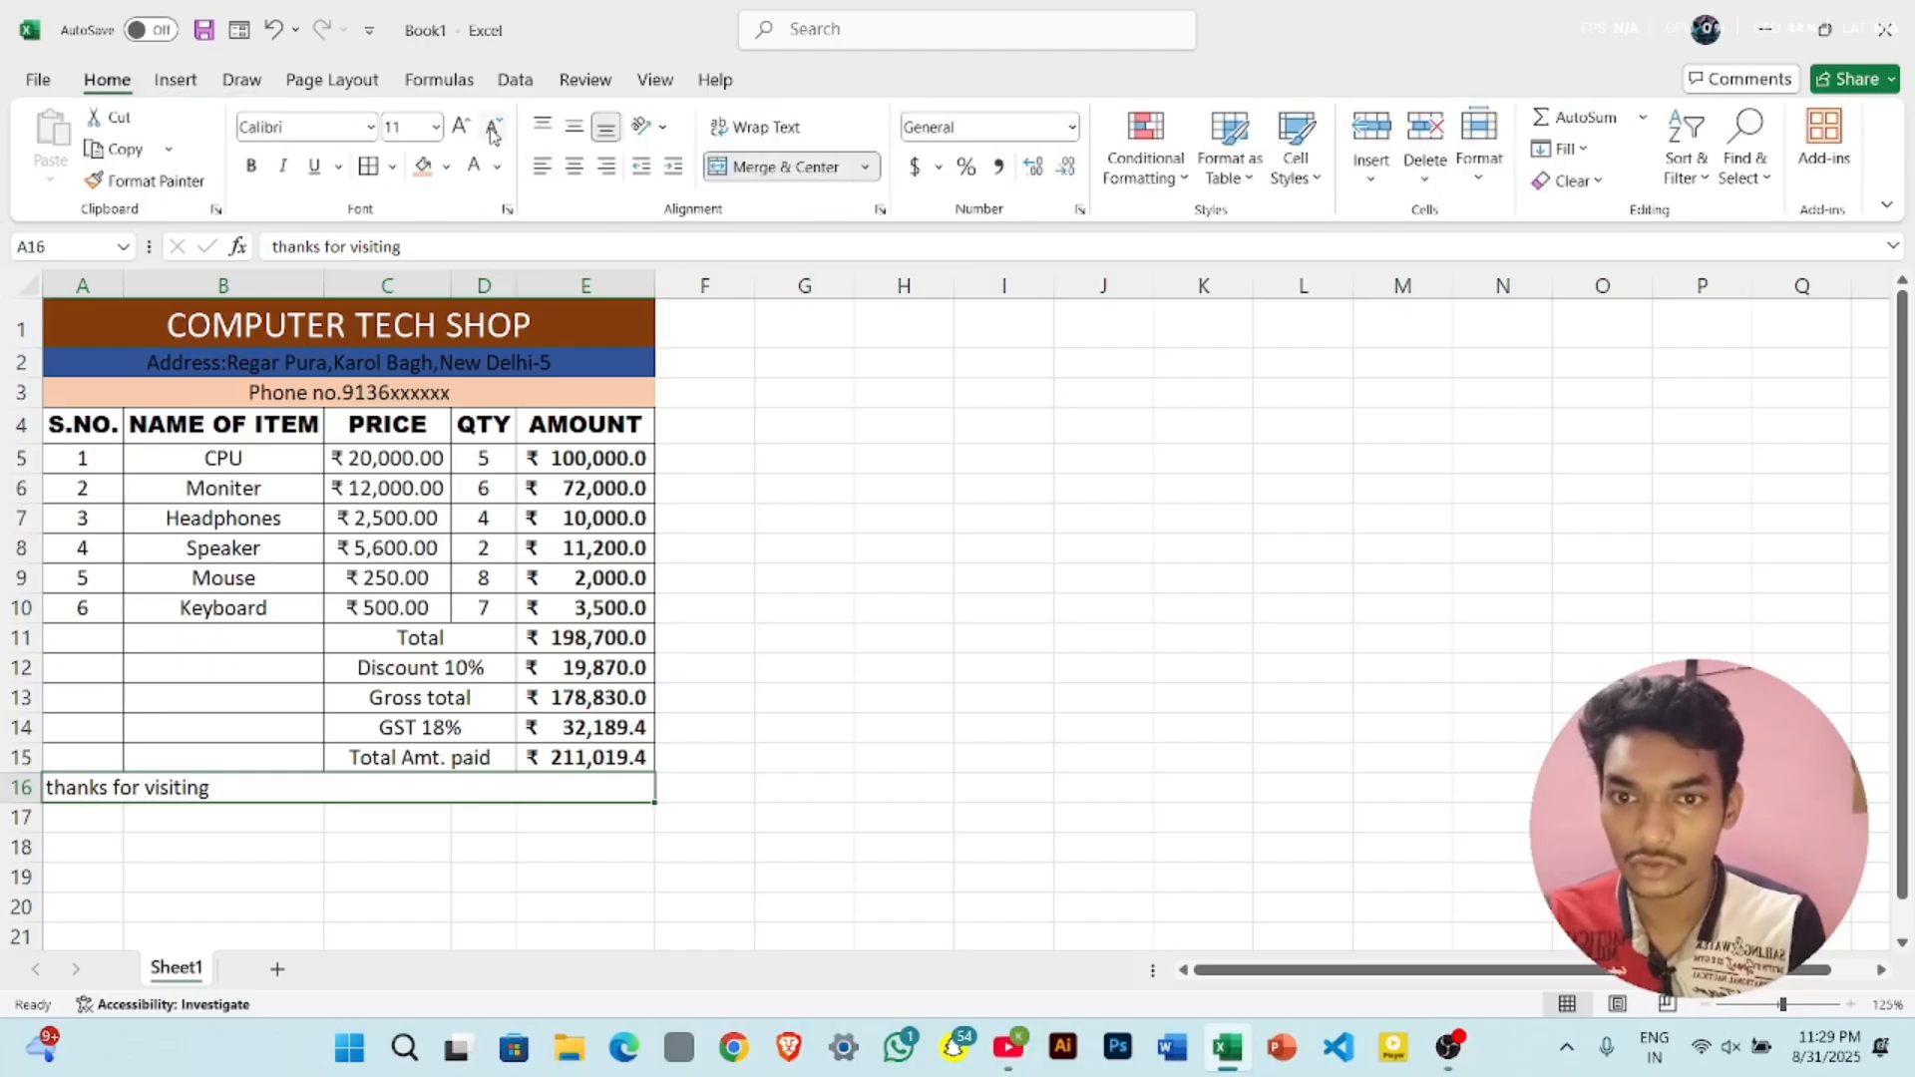
click(459, 128)
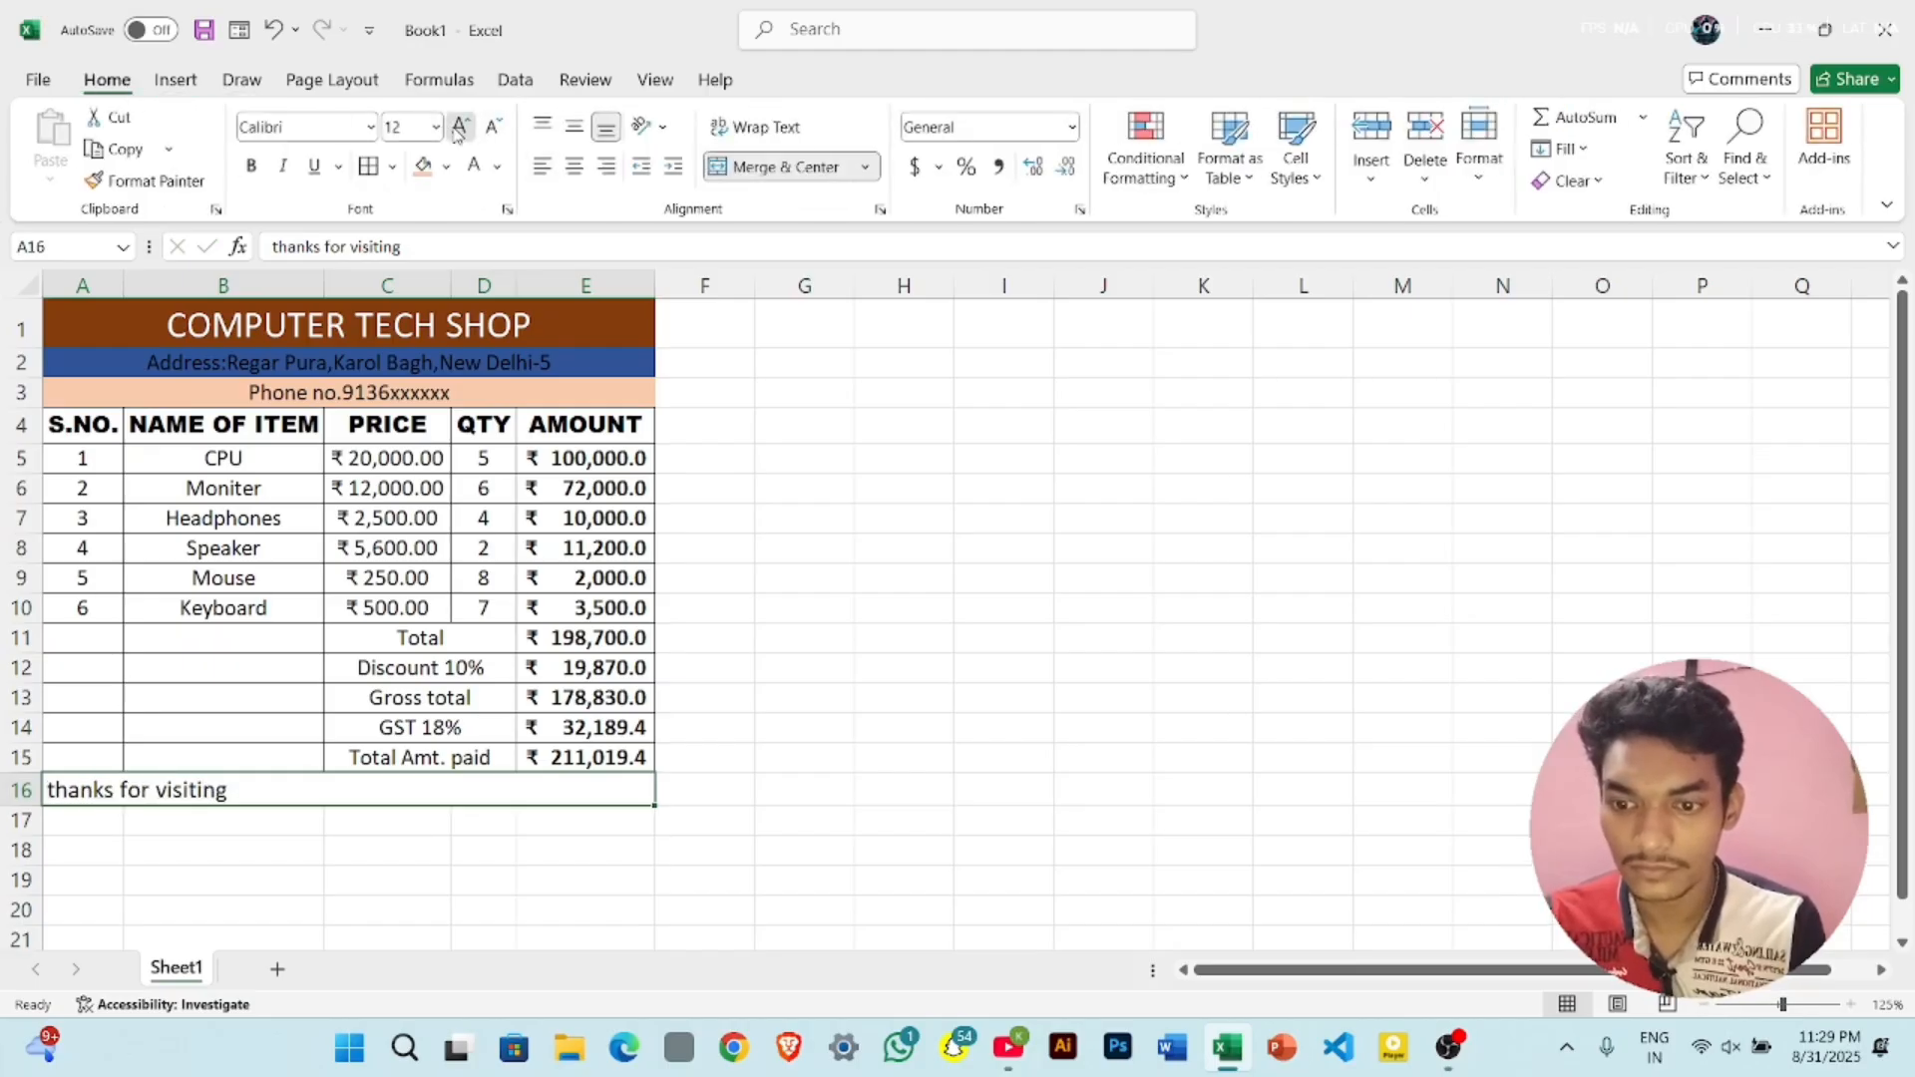
click(459, 128)
click(458, 128)
click(458, 128)
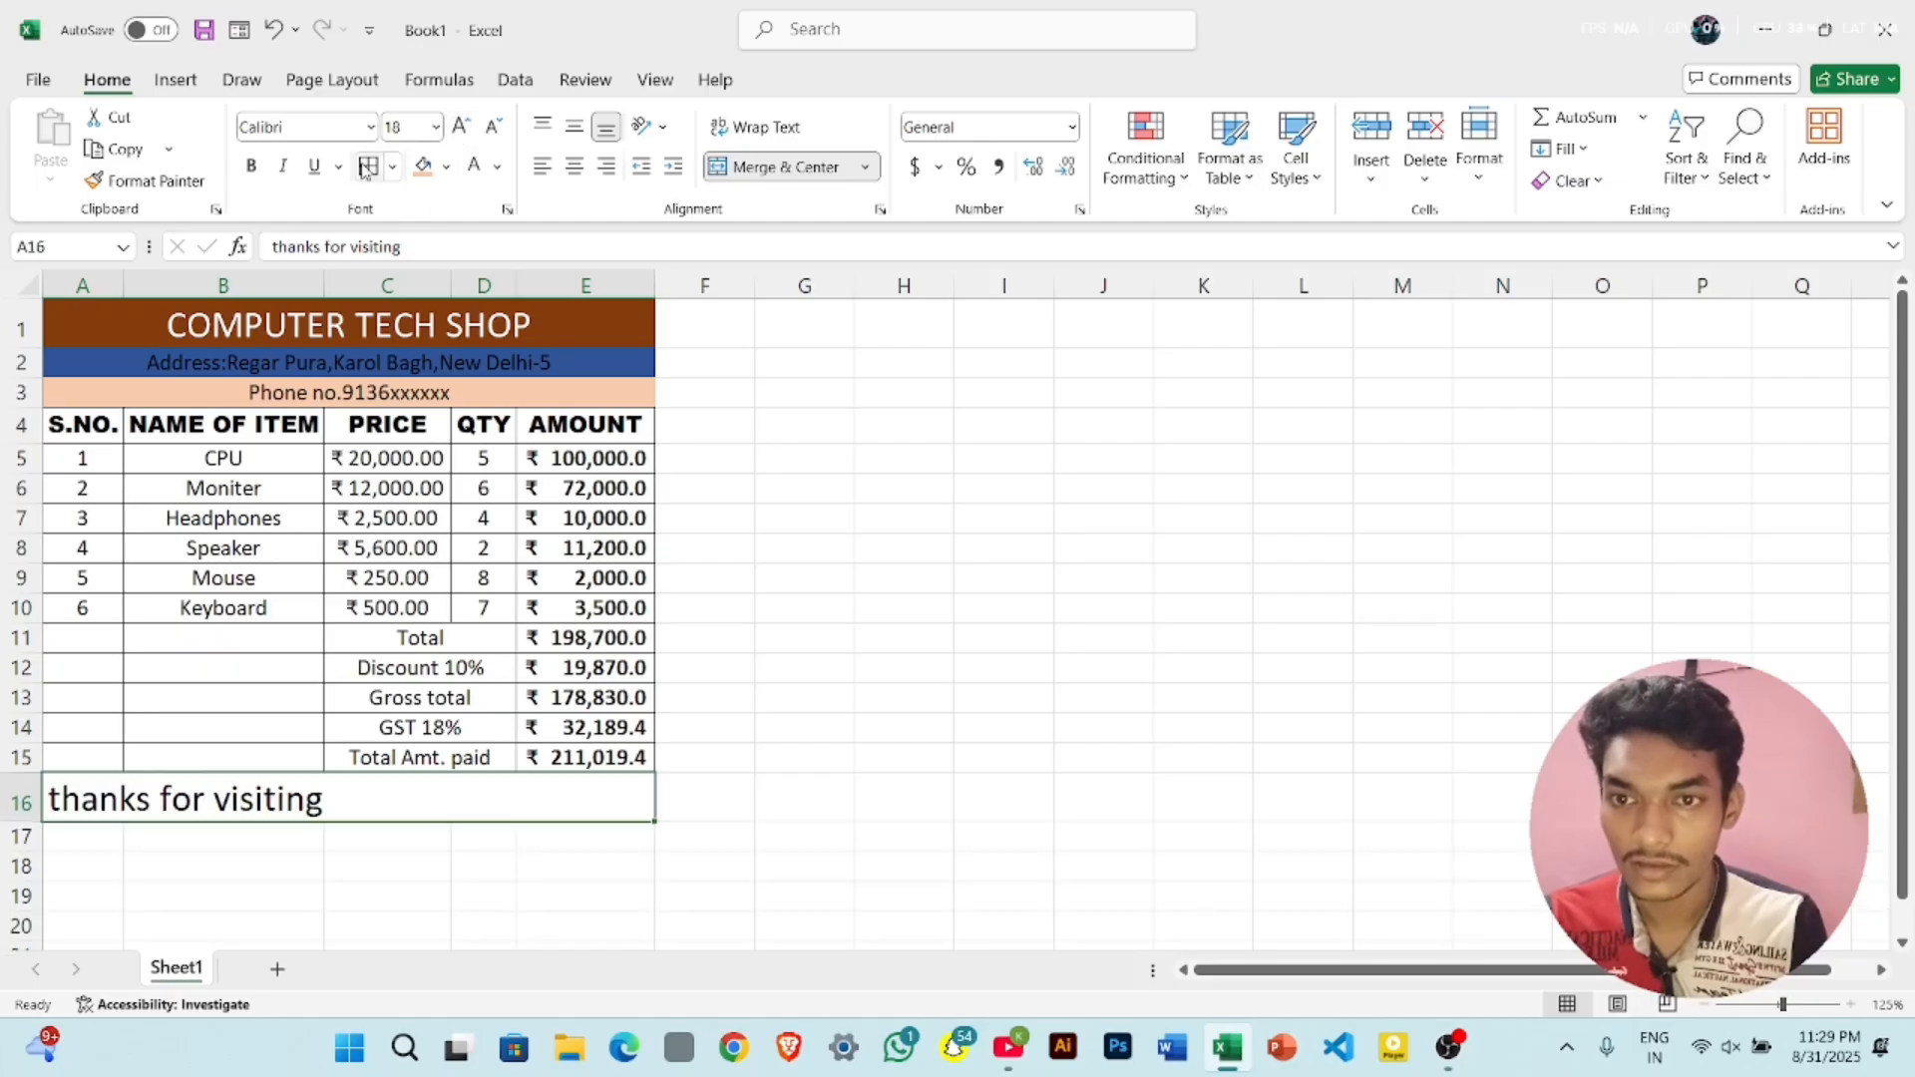
click(574, 168)
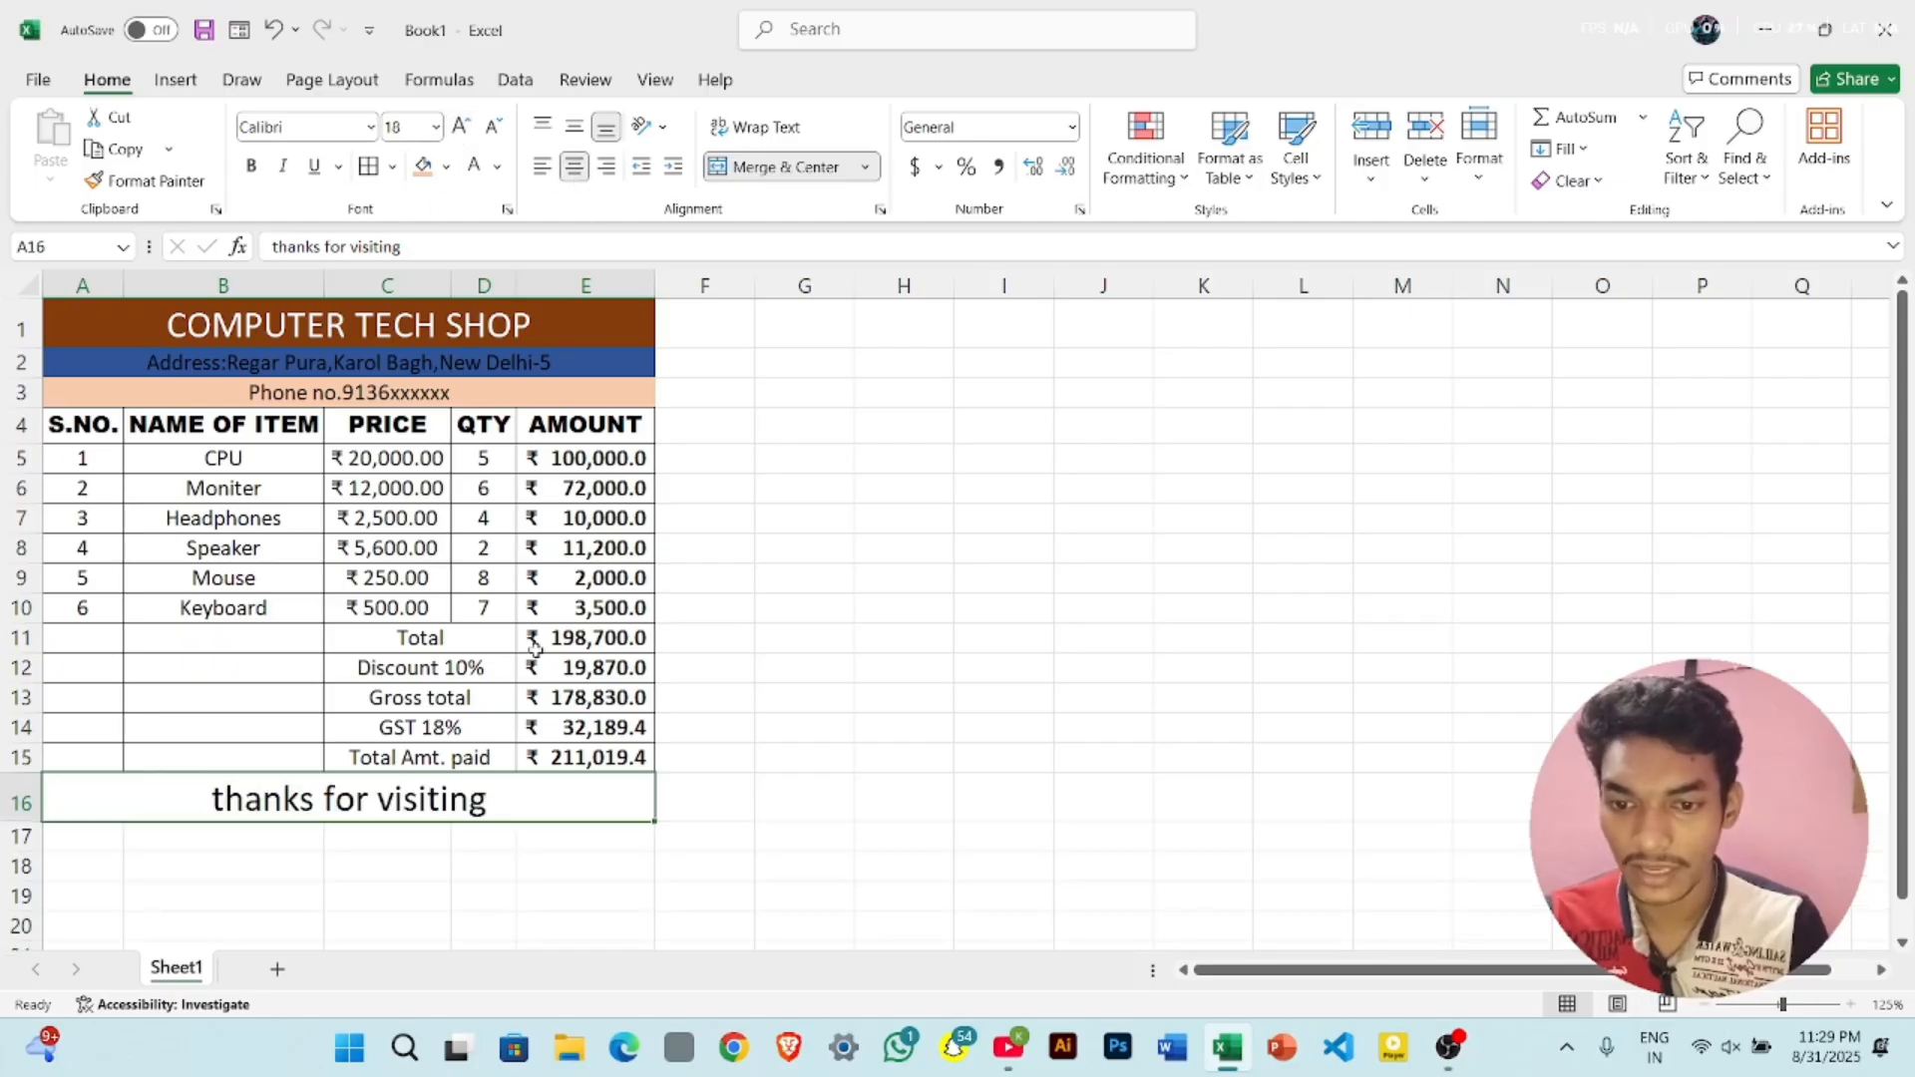
- Capitalize the closing line in A16 so it reads "Thanks for Visiting"
double_click(225, 798)
key(BackSpace)
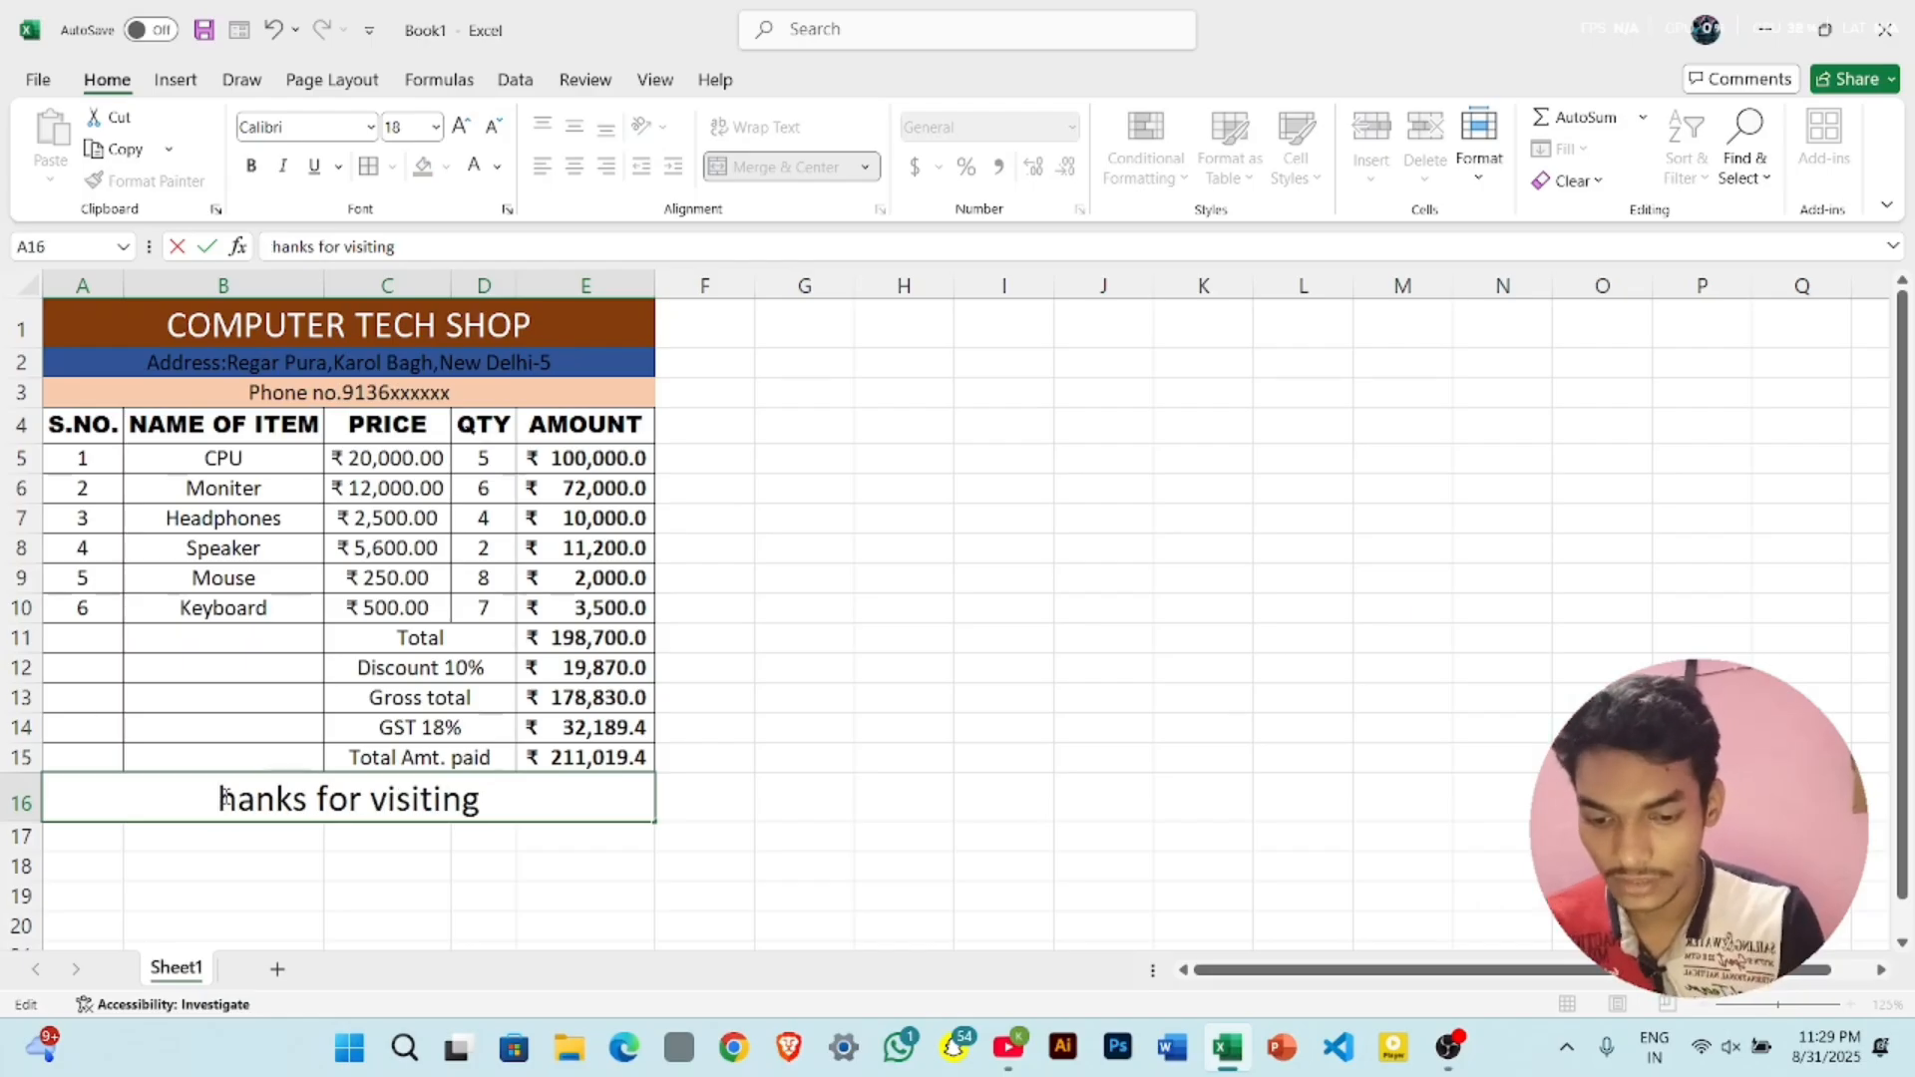
text(T)
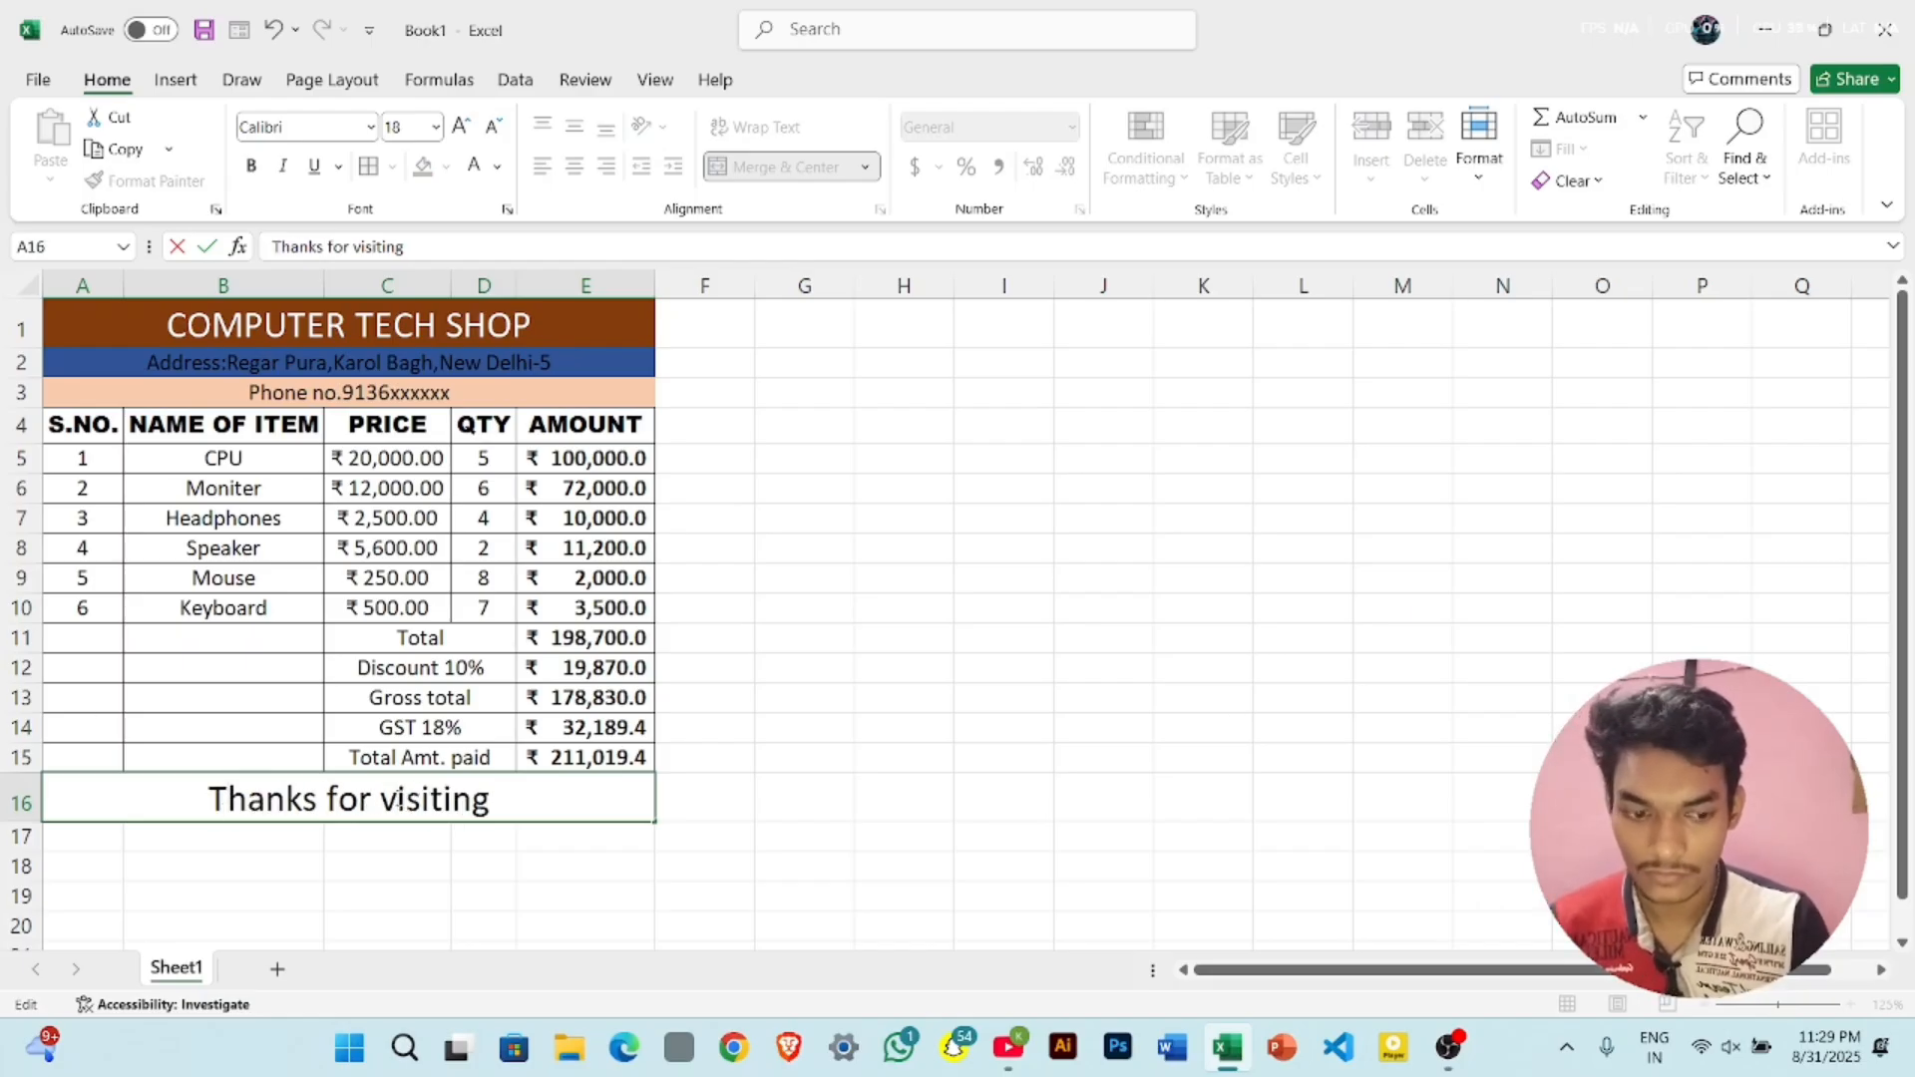
click(399, 801)
key(BackSpace)
text(V)
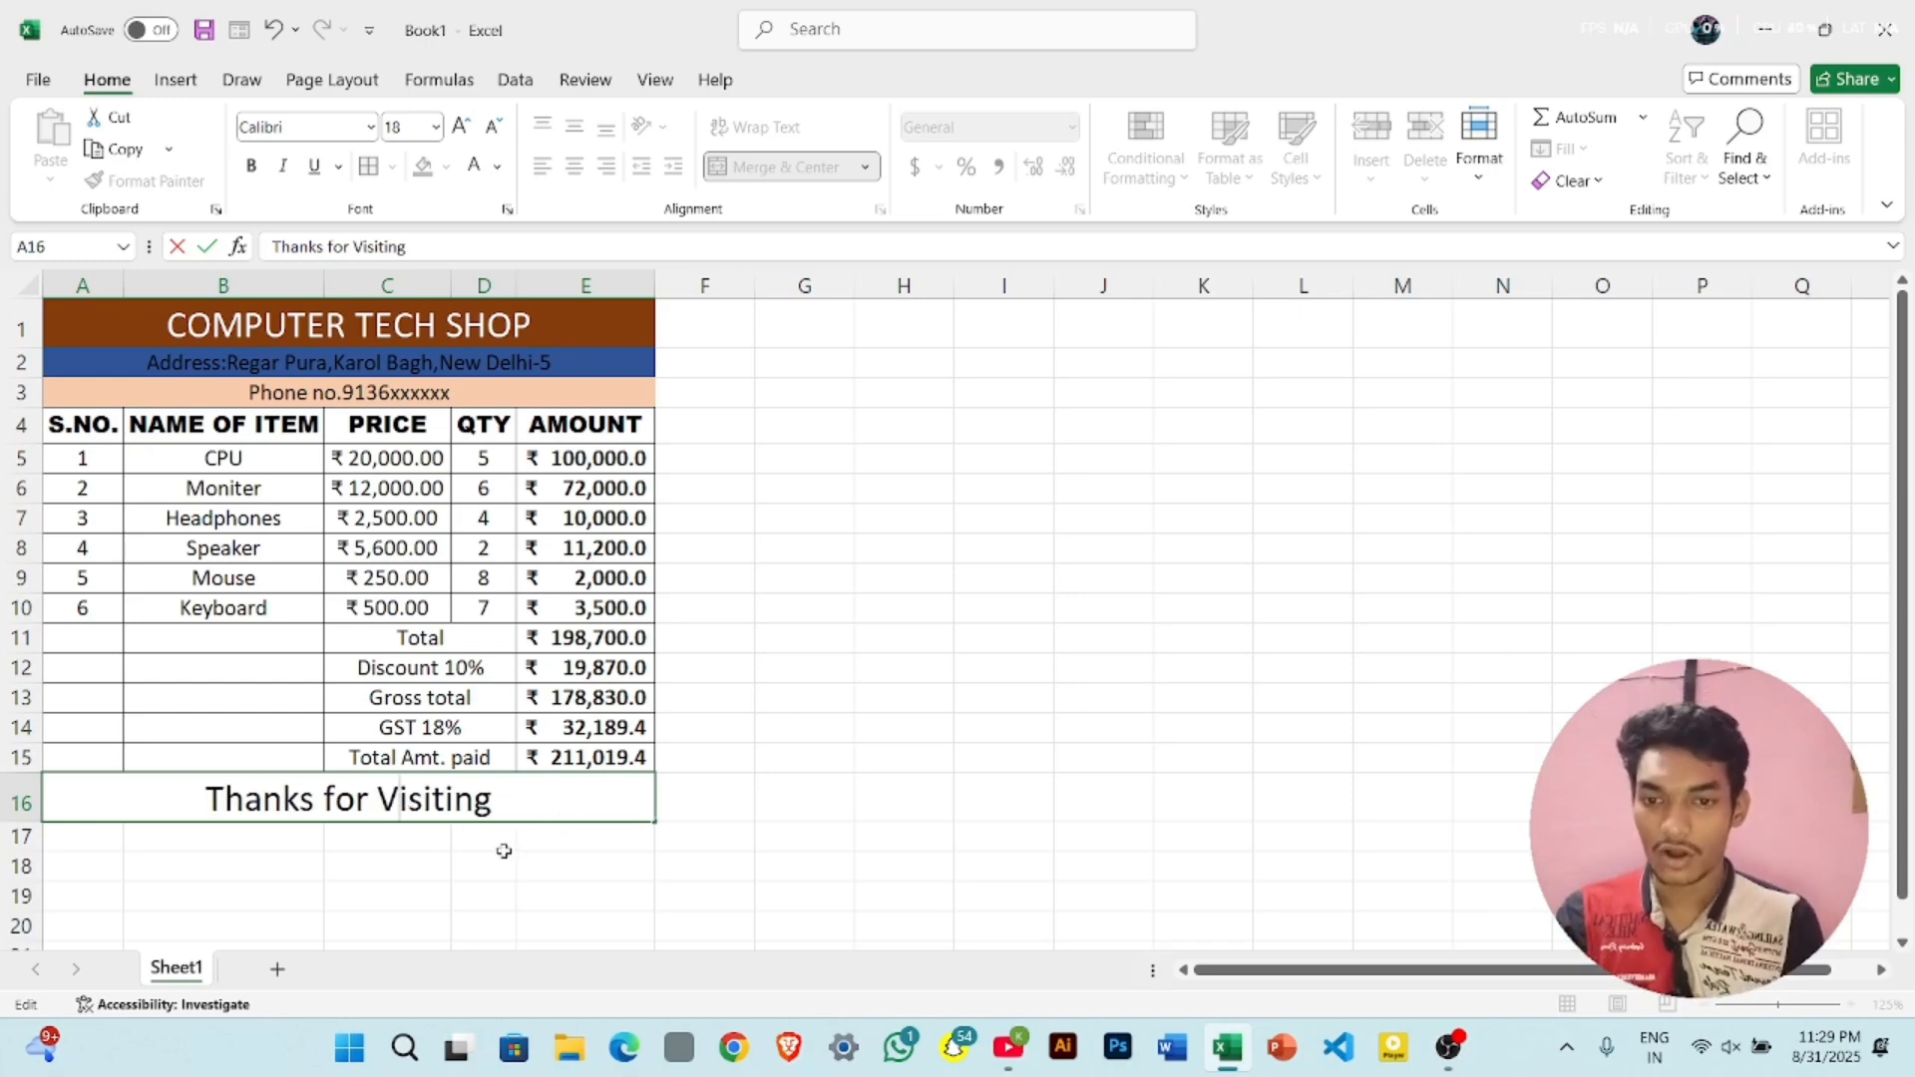
- Merge cells E17:E18 below the closing line and enter "signature" in the merged cell
click(92, 841)
drag(92, 841, 565, 866)
click(561, 841)
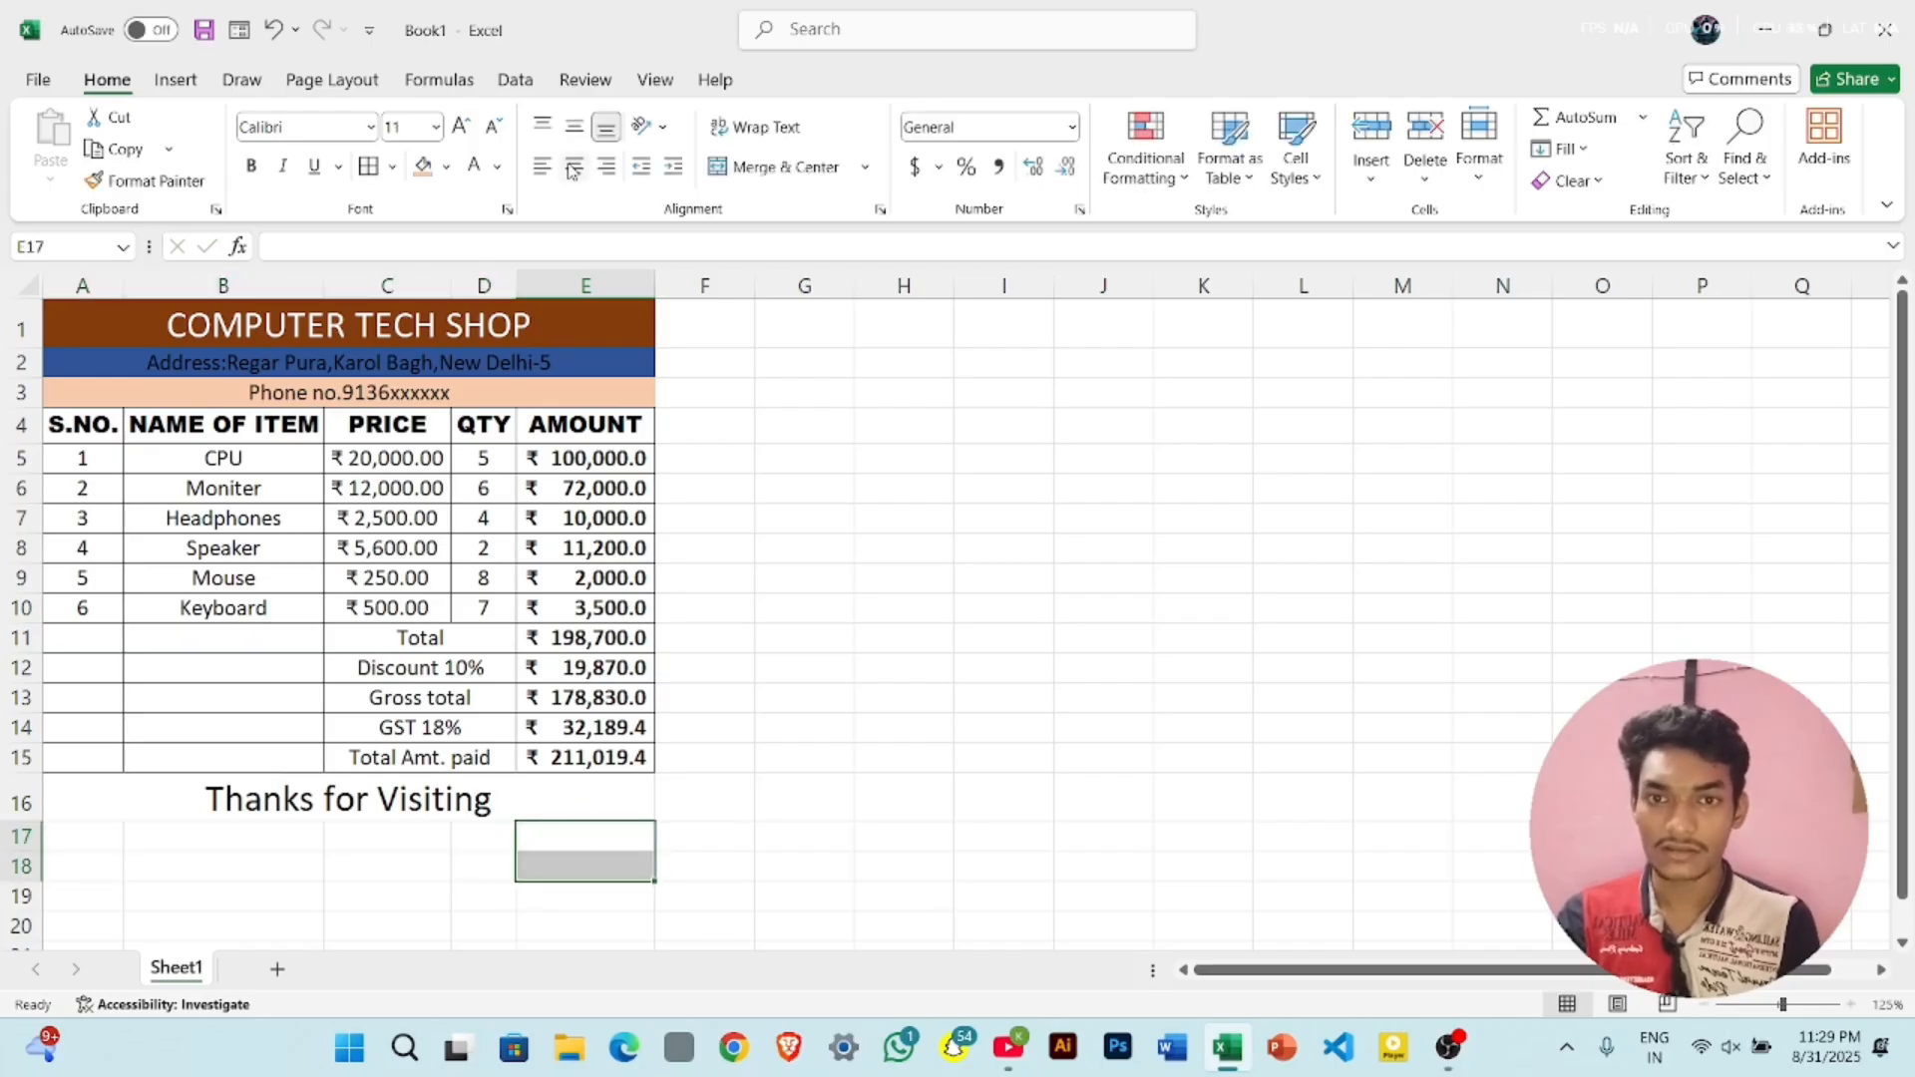
click(767, 170)
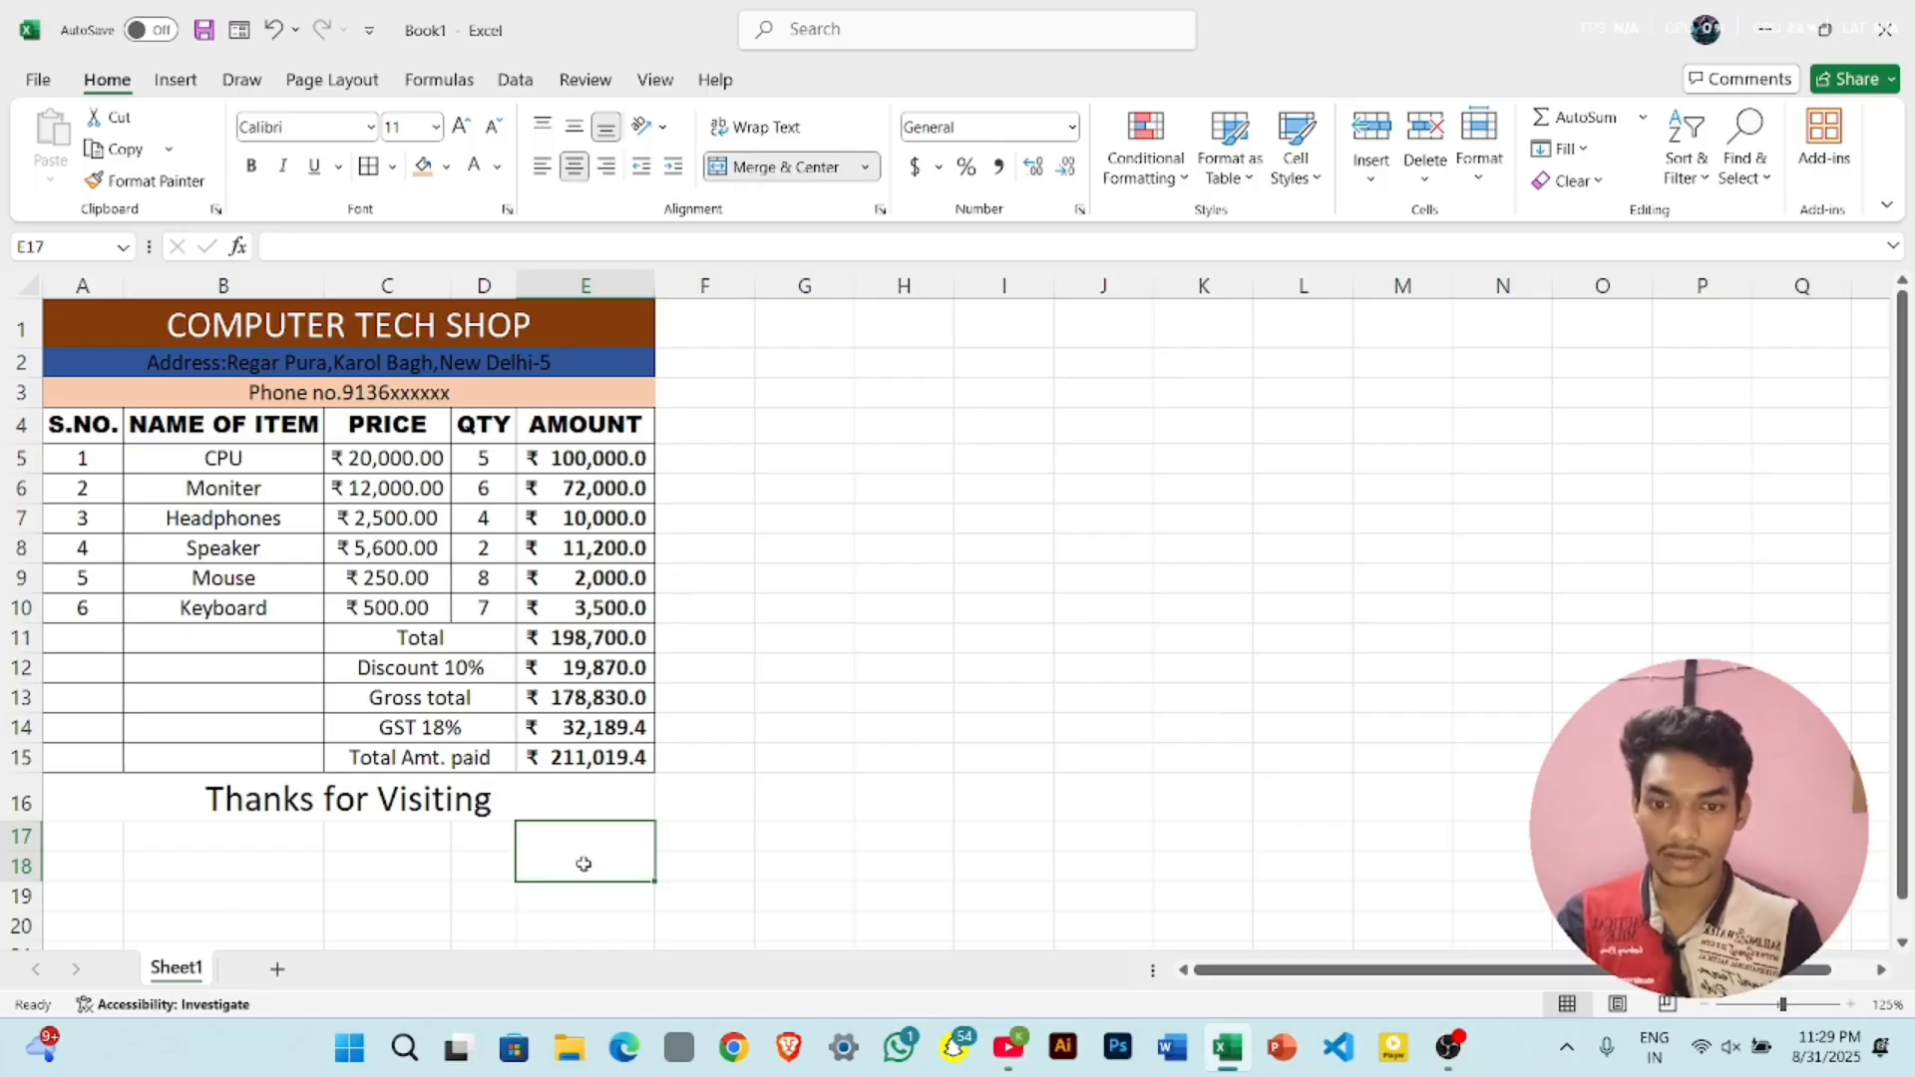
click(866, 167)
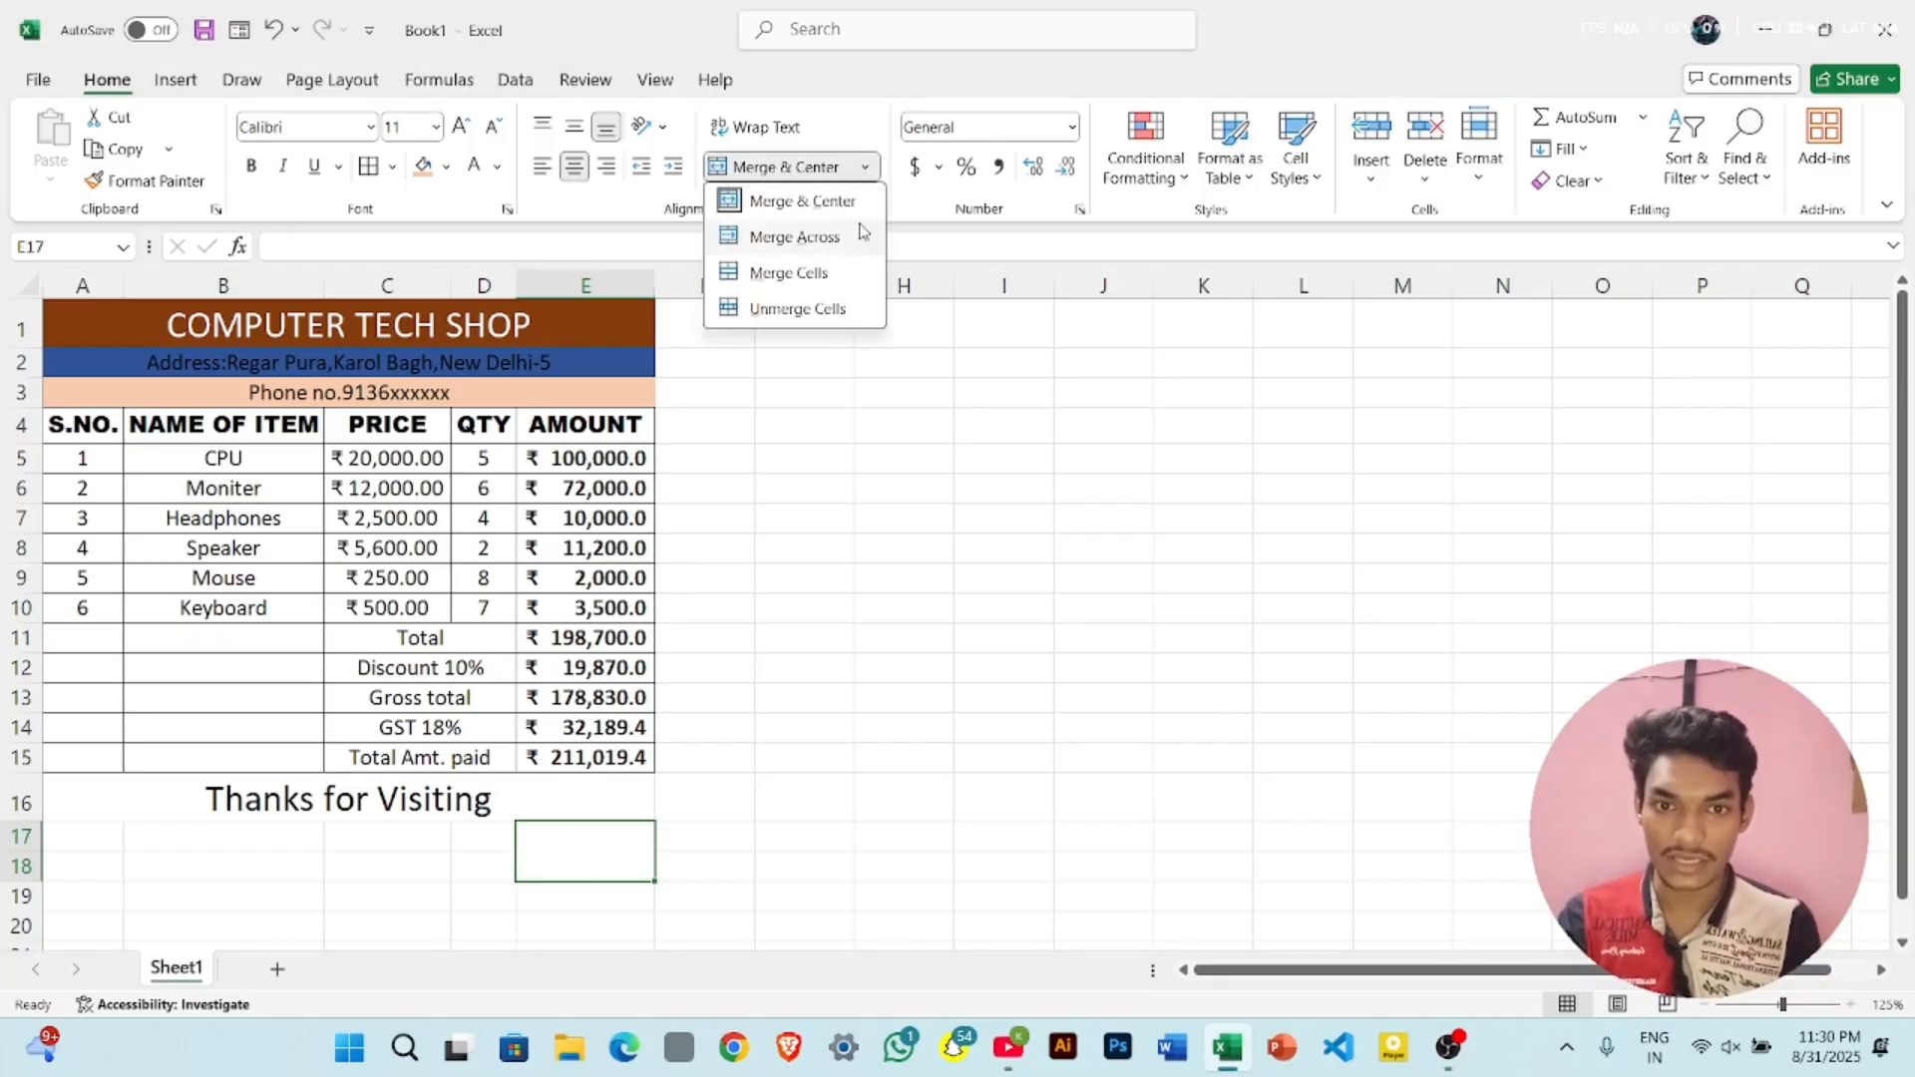
click(848, 277)
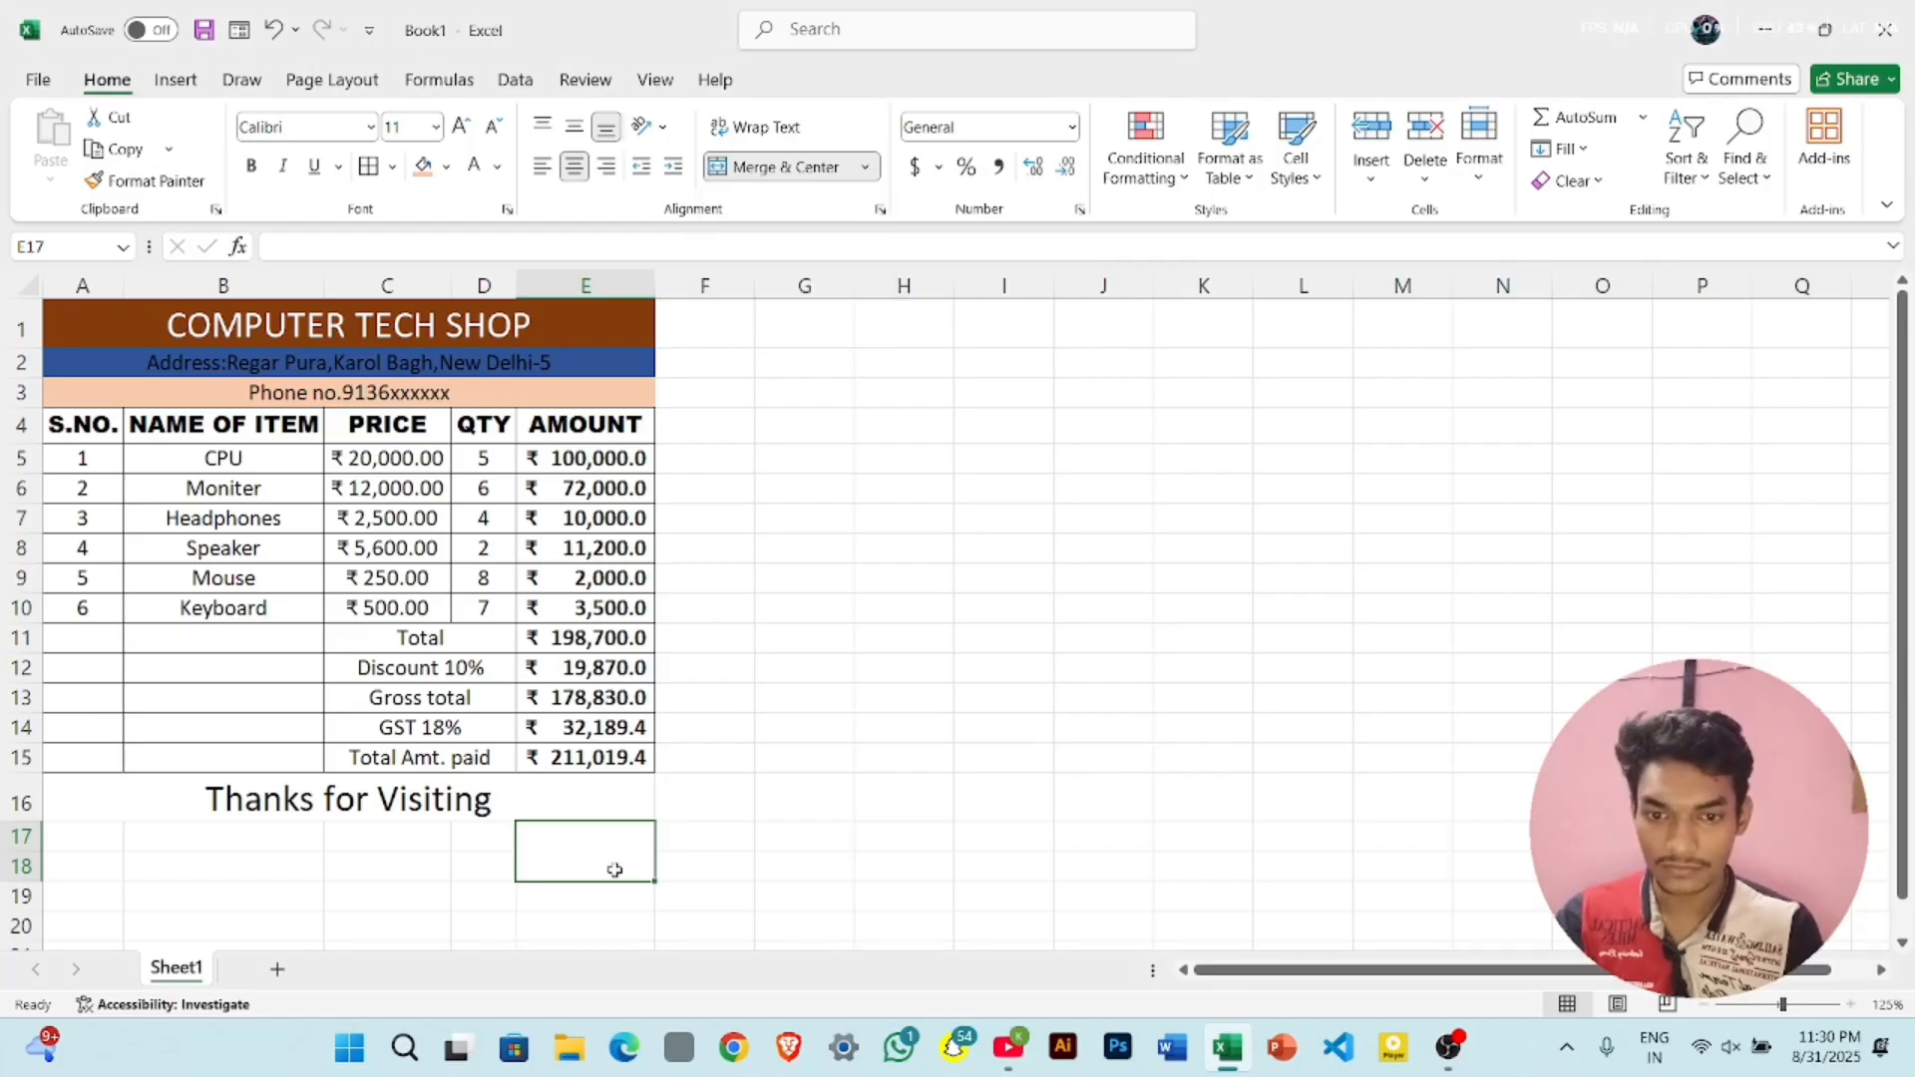
text(s)
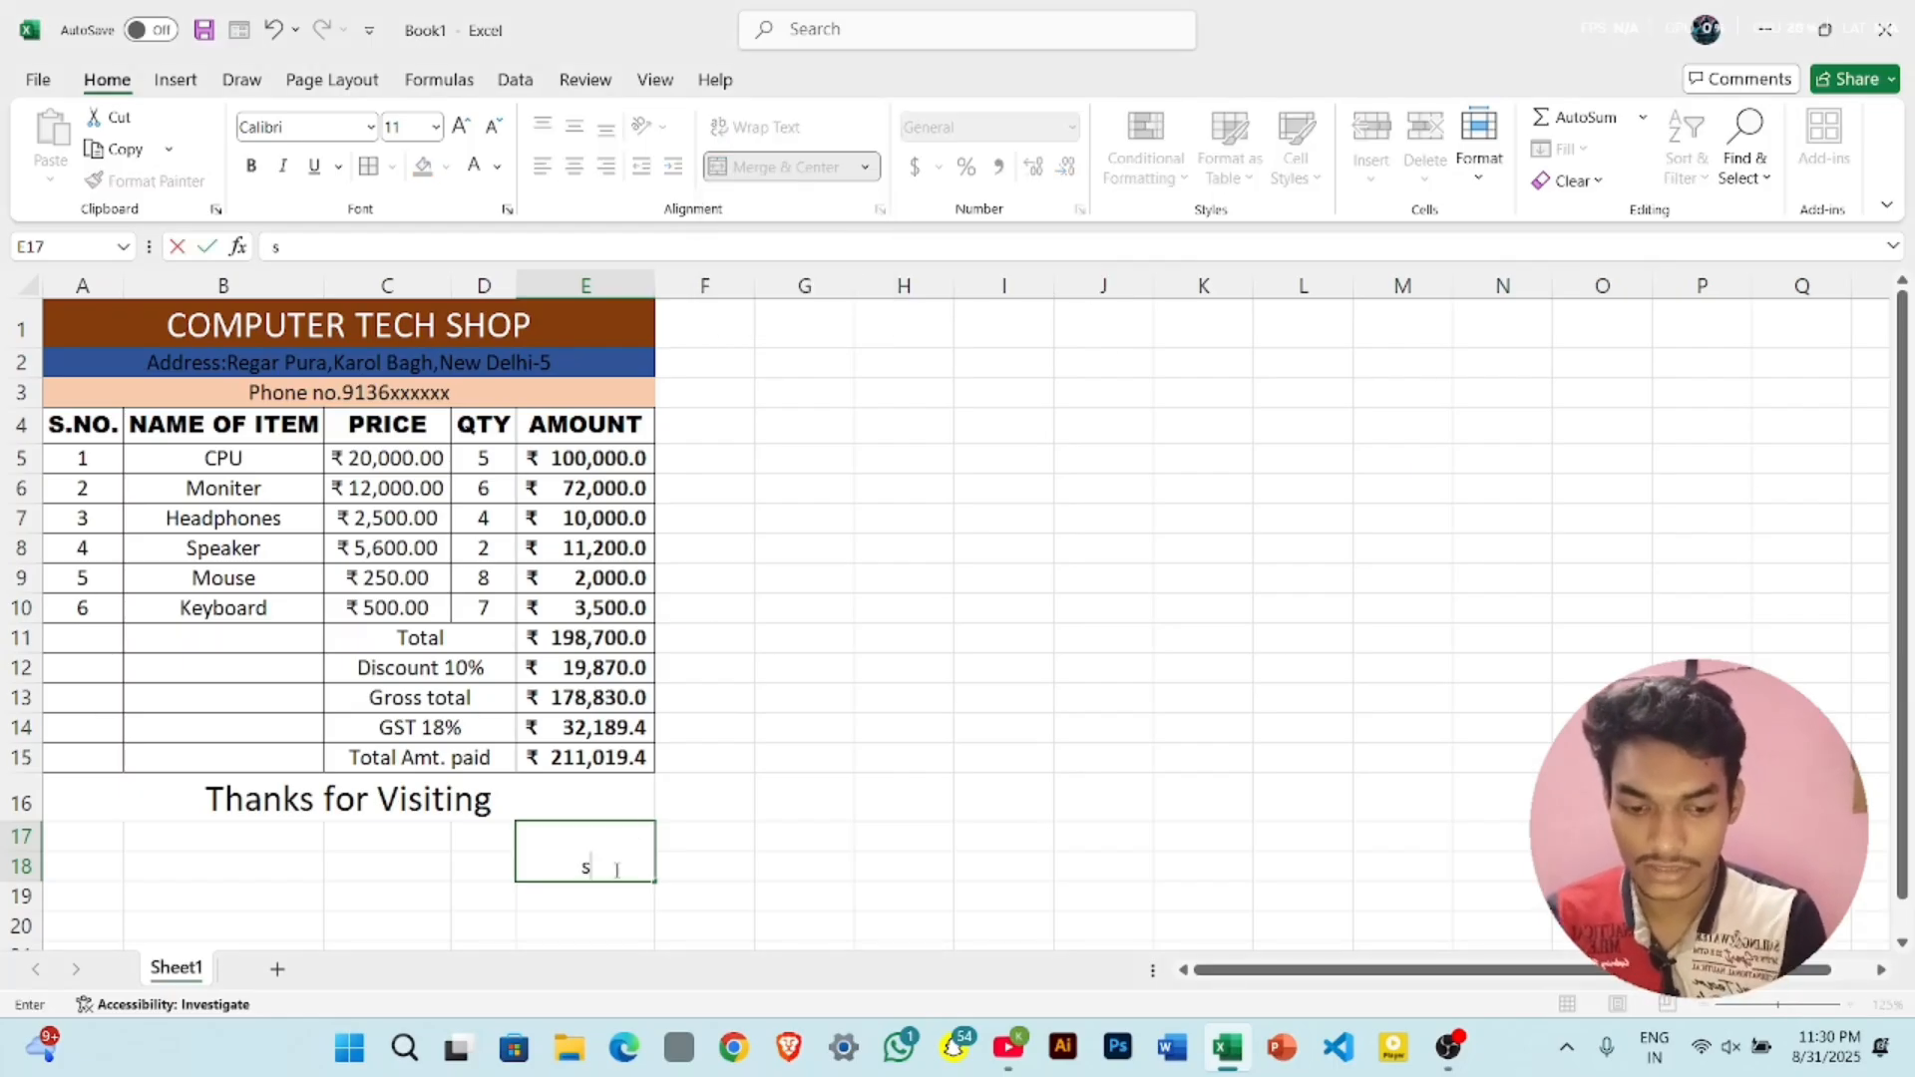
text(ignature)
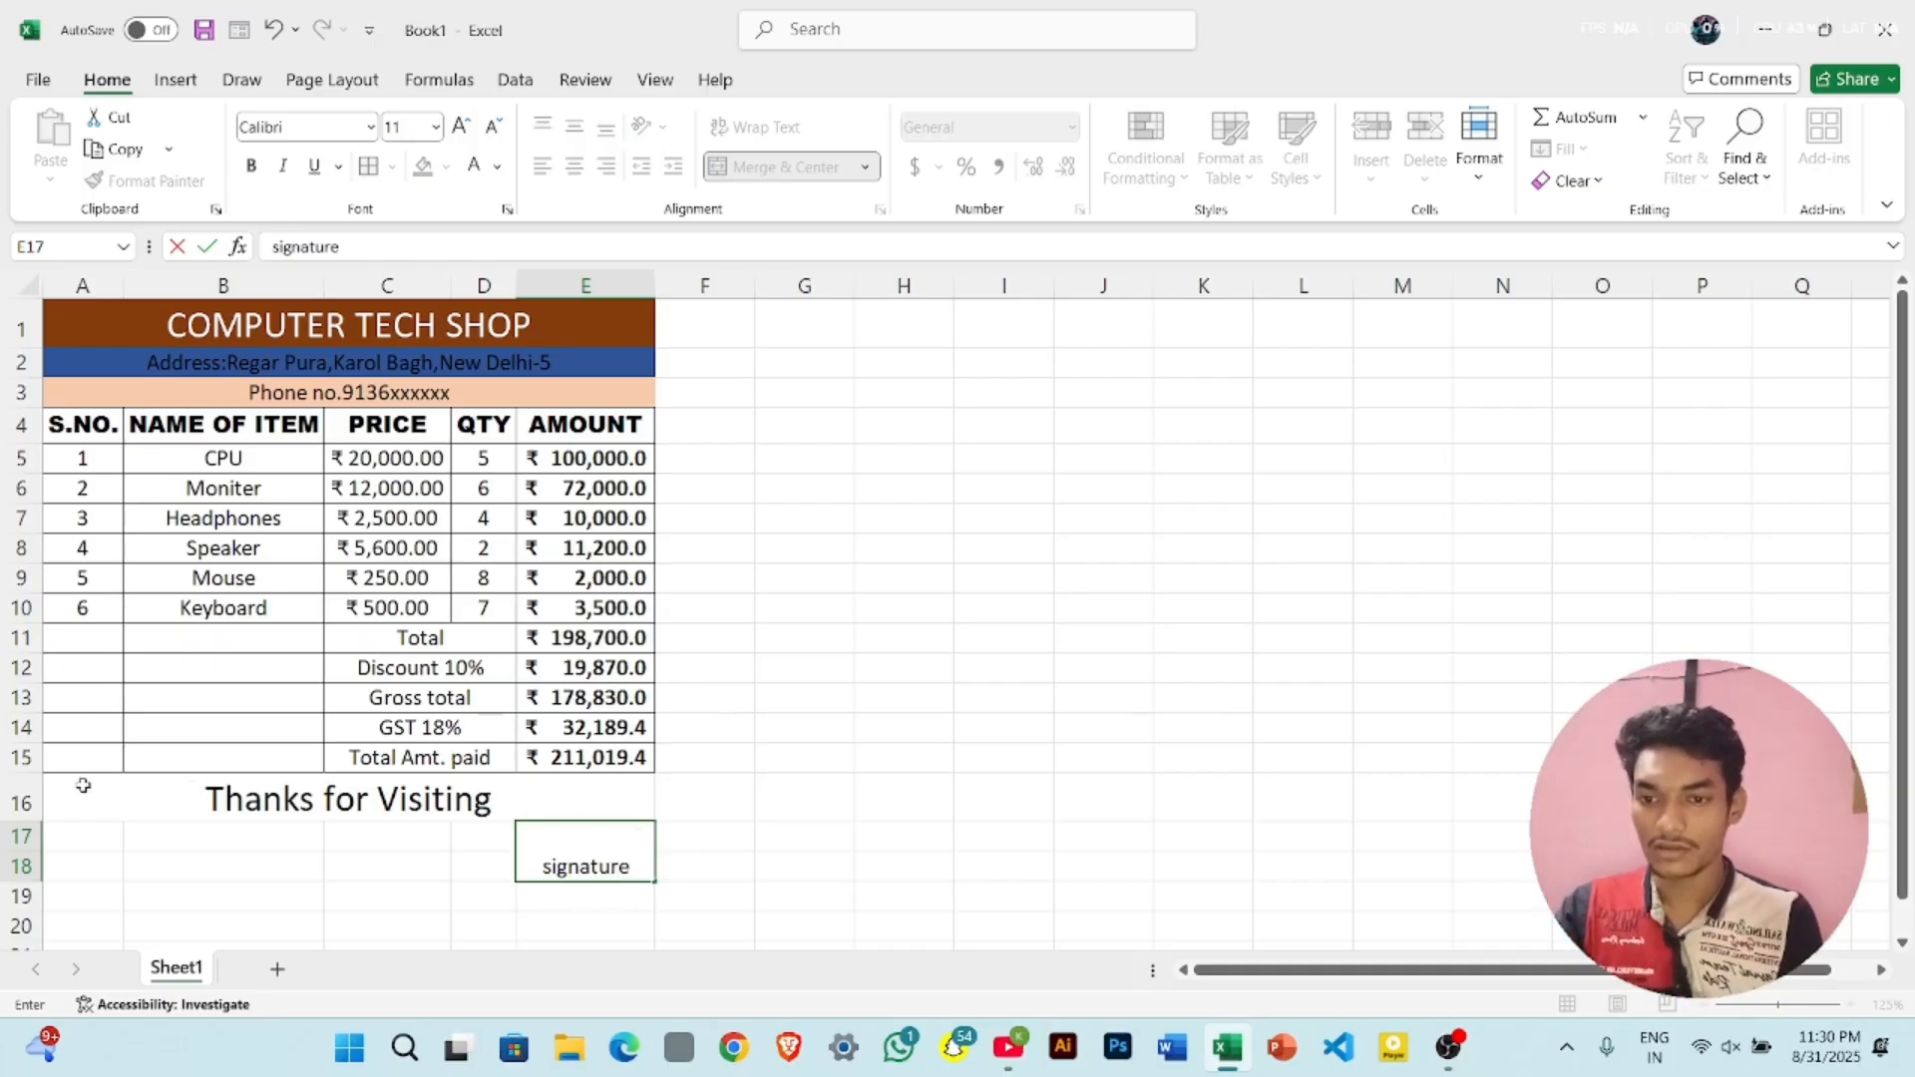
- Apply all borders to the closing and signature rows in A16:E18
drag(82, 795, 344, 834)
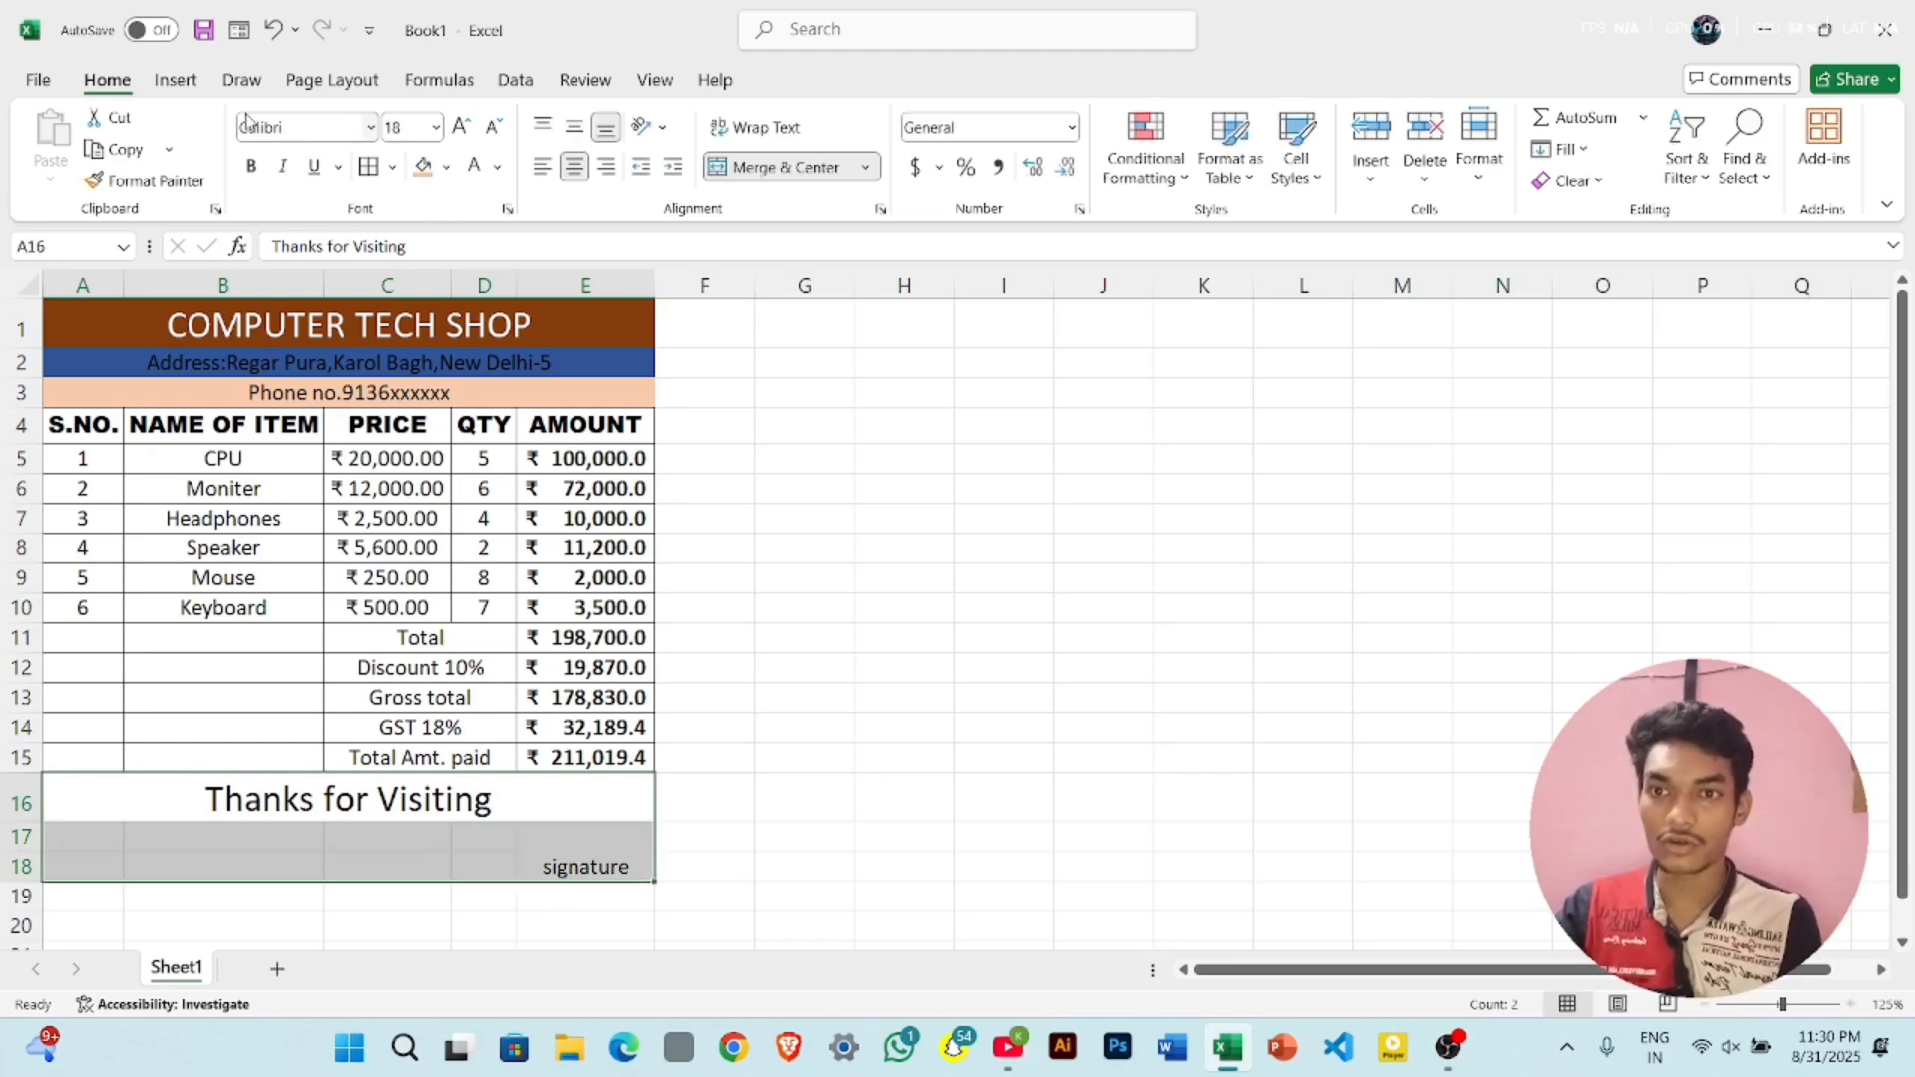
click(392, 167)
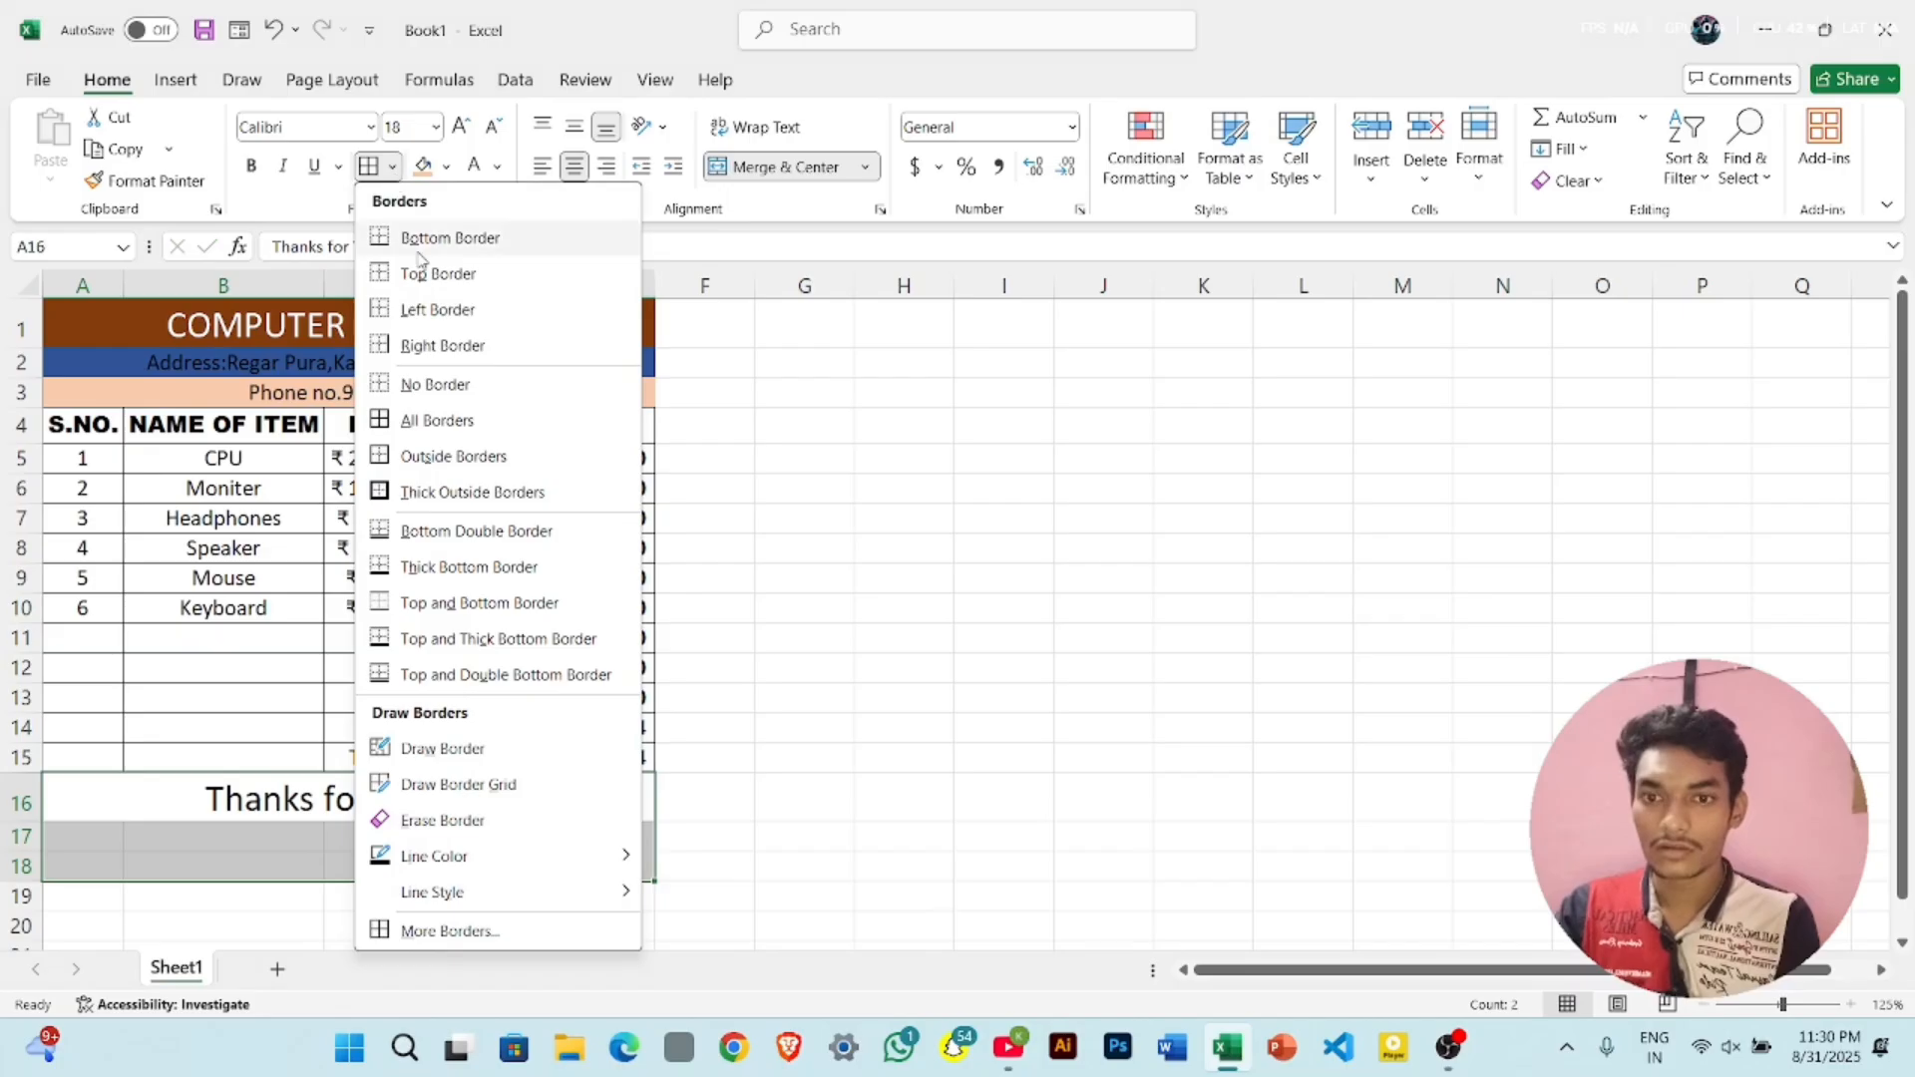
click(459, 420)
click(606, 845)
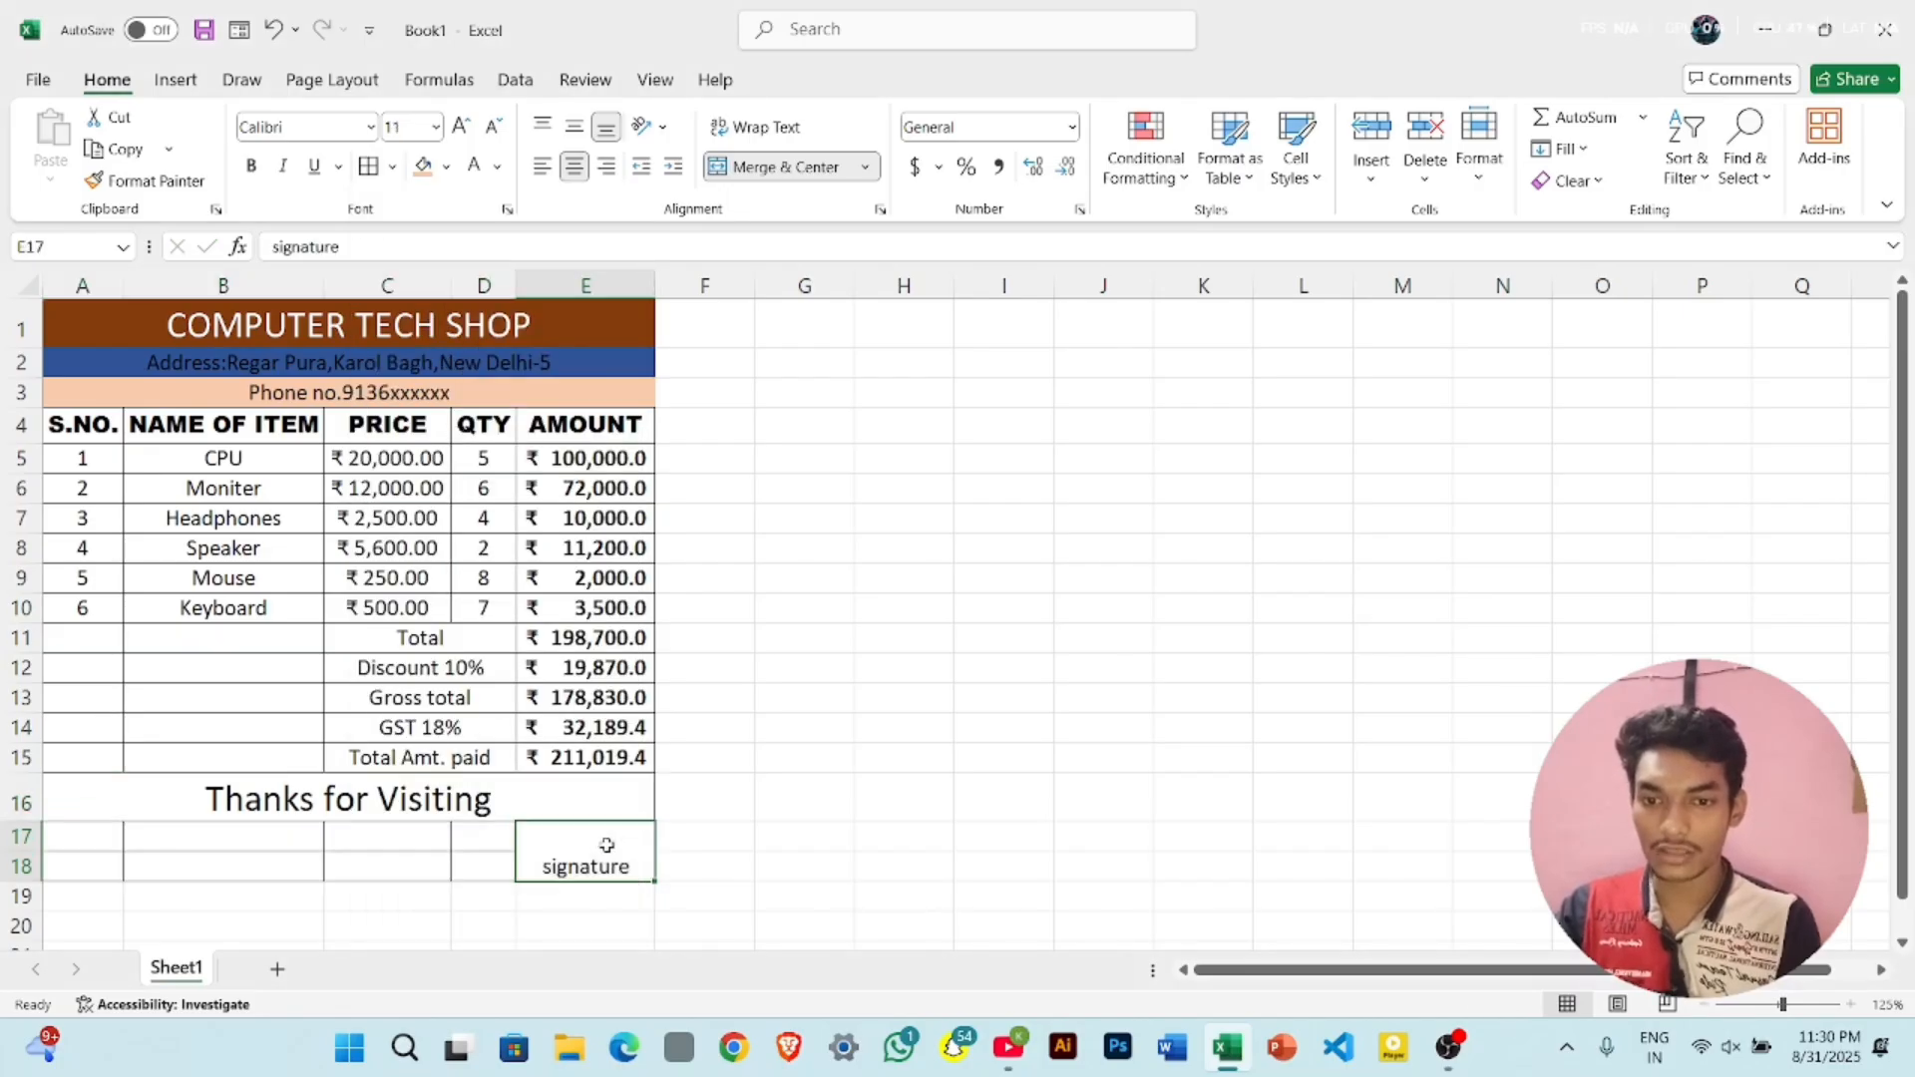
- Merge and center the empty cells A17:D18 beside the signature cell
drag(101, 841, 475, 855)
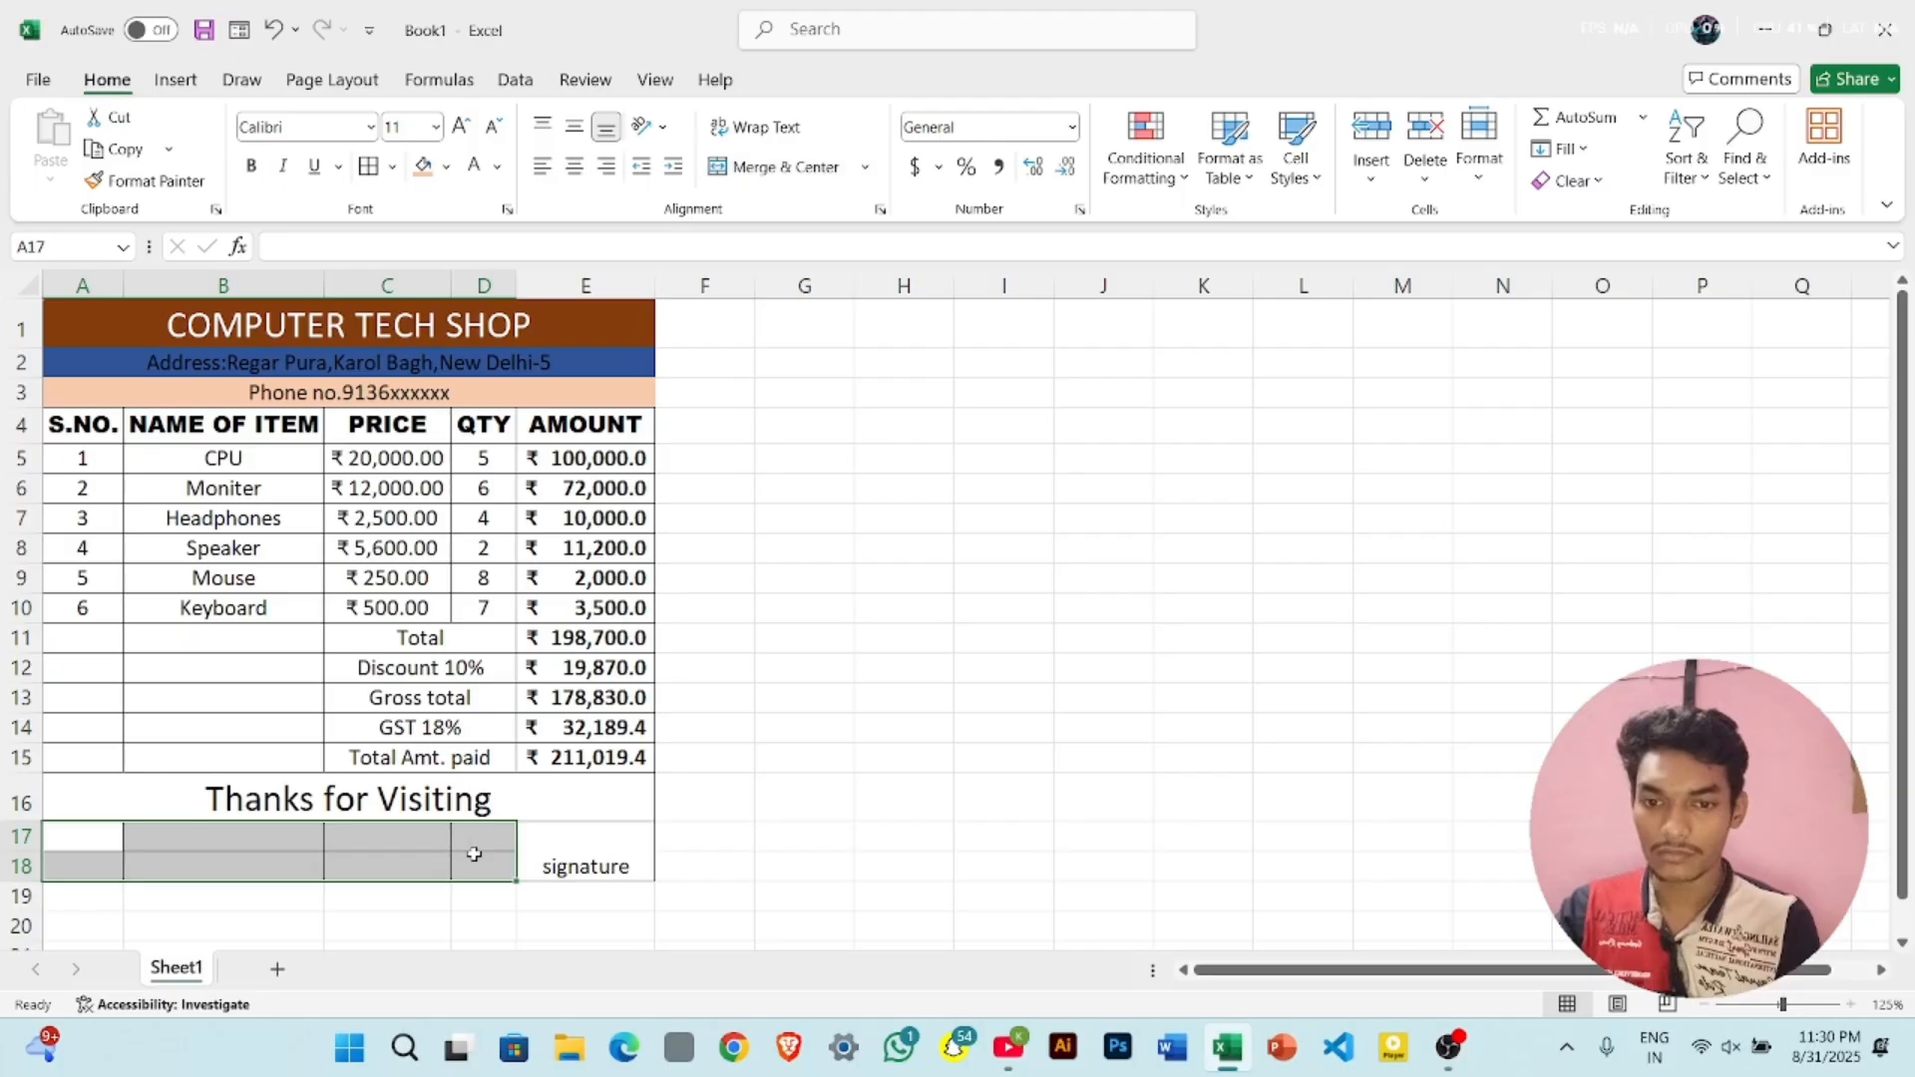
click(773, 167)
click(741, 798)
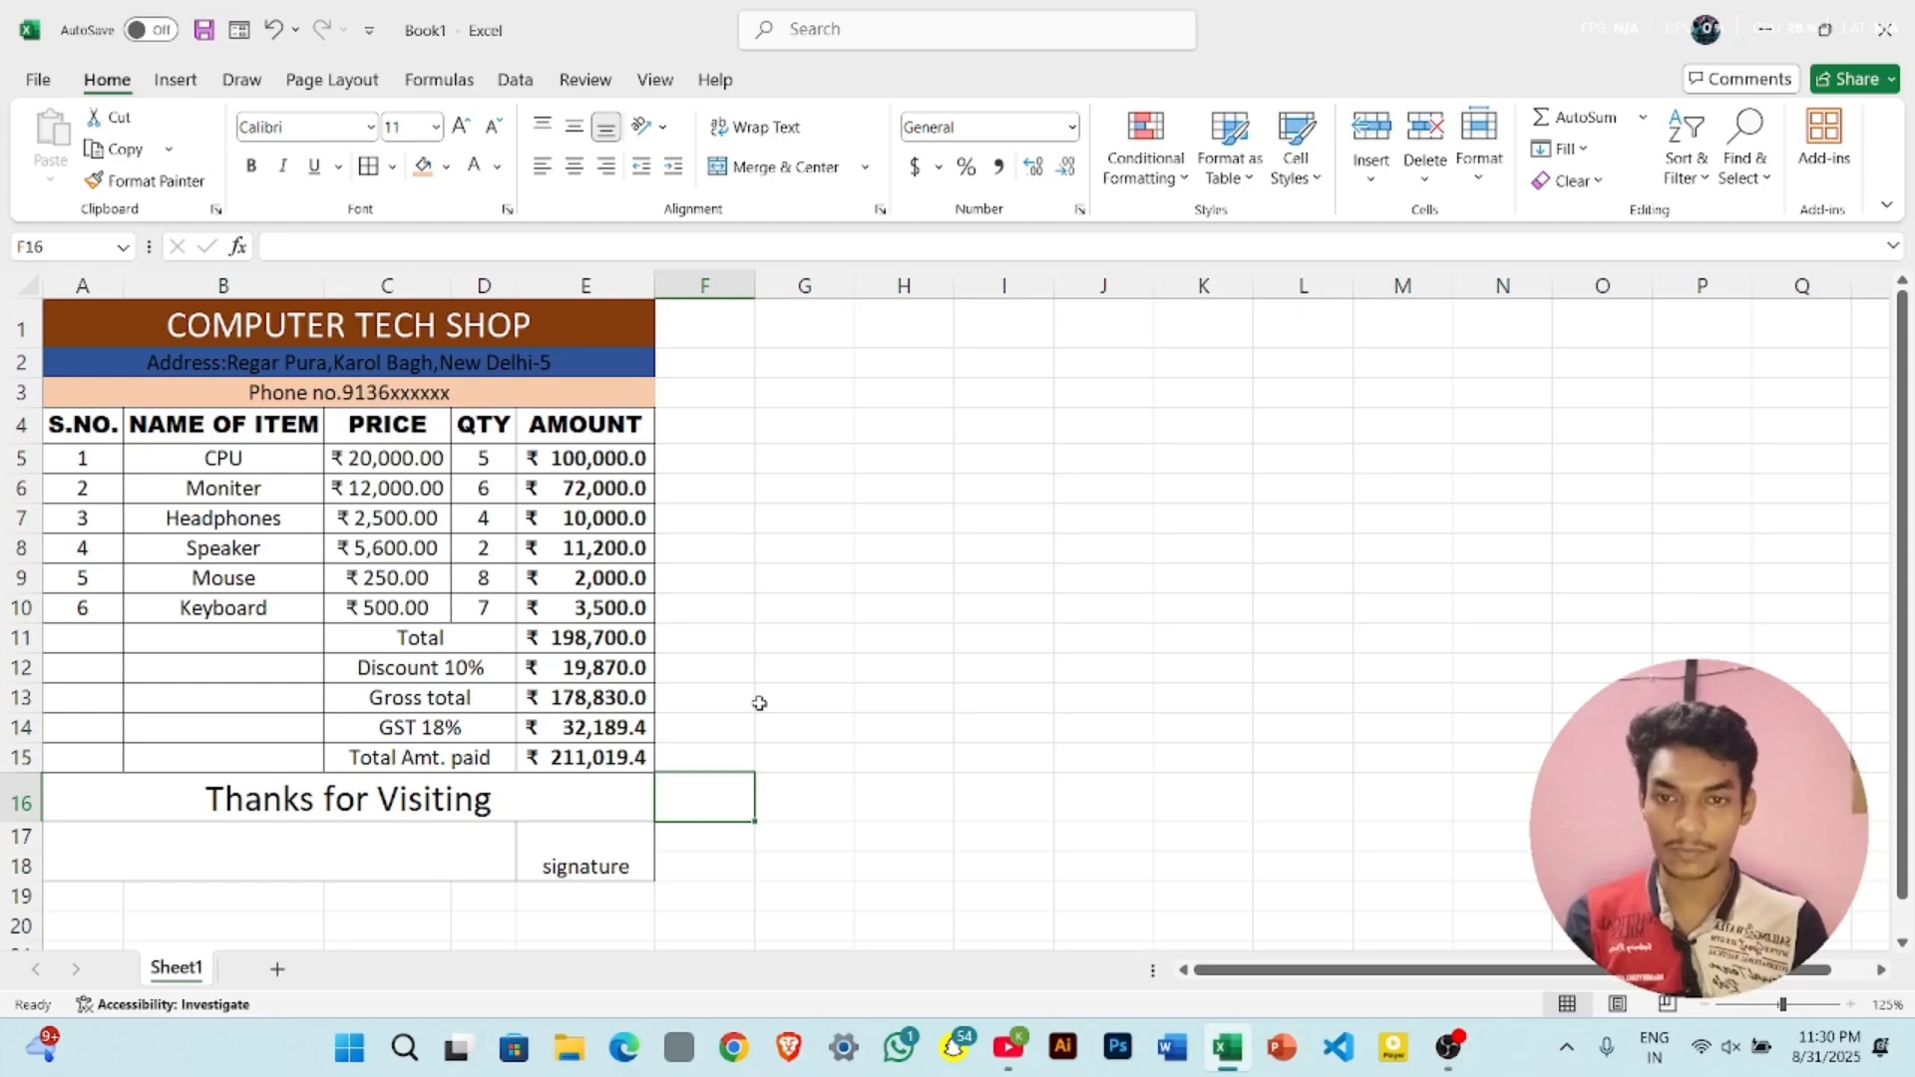
- Check the bill in the print preview and display the sheet in Page Layout view
key(ctrl+p)
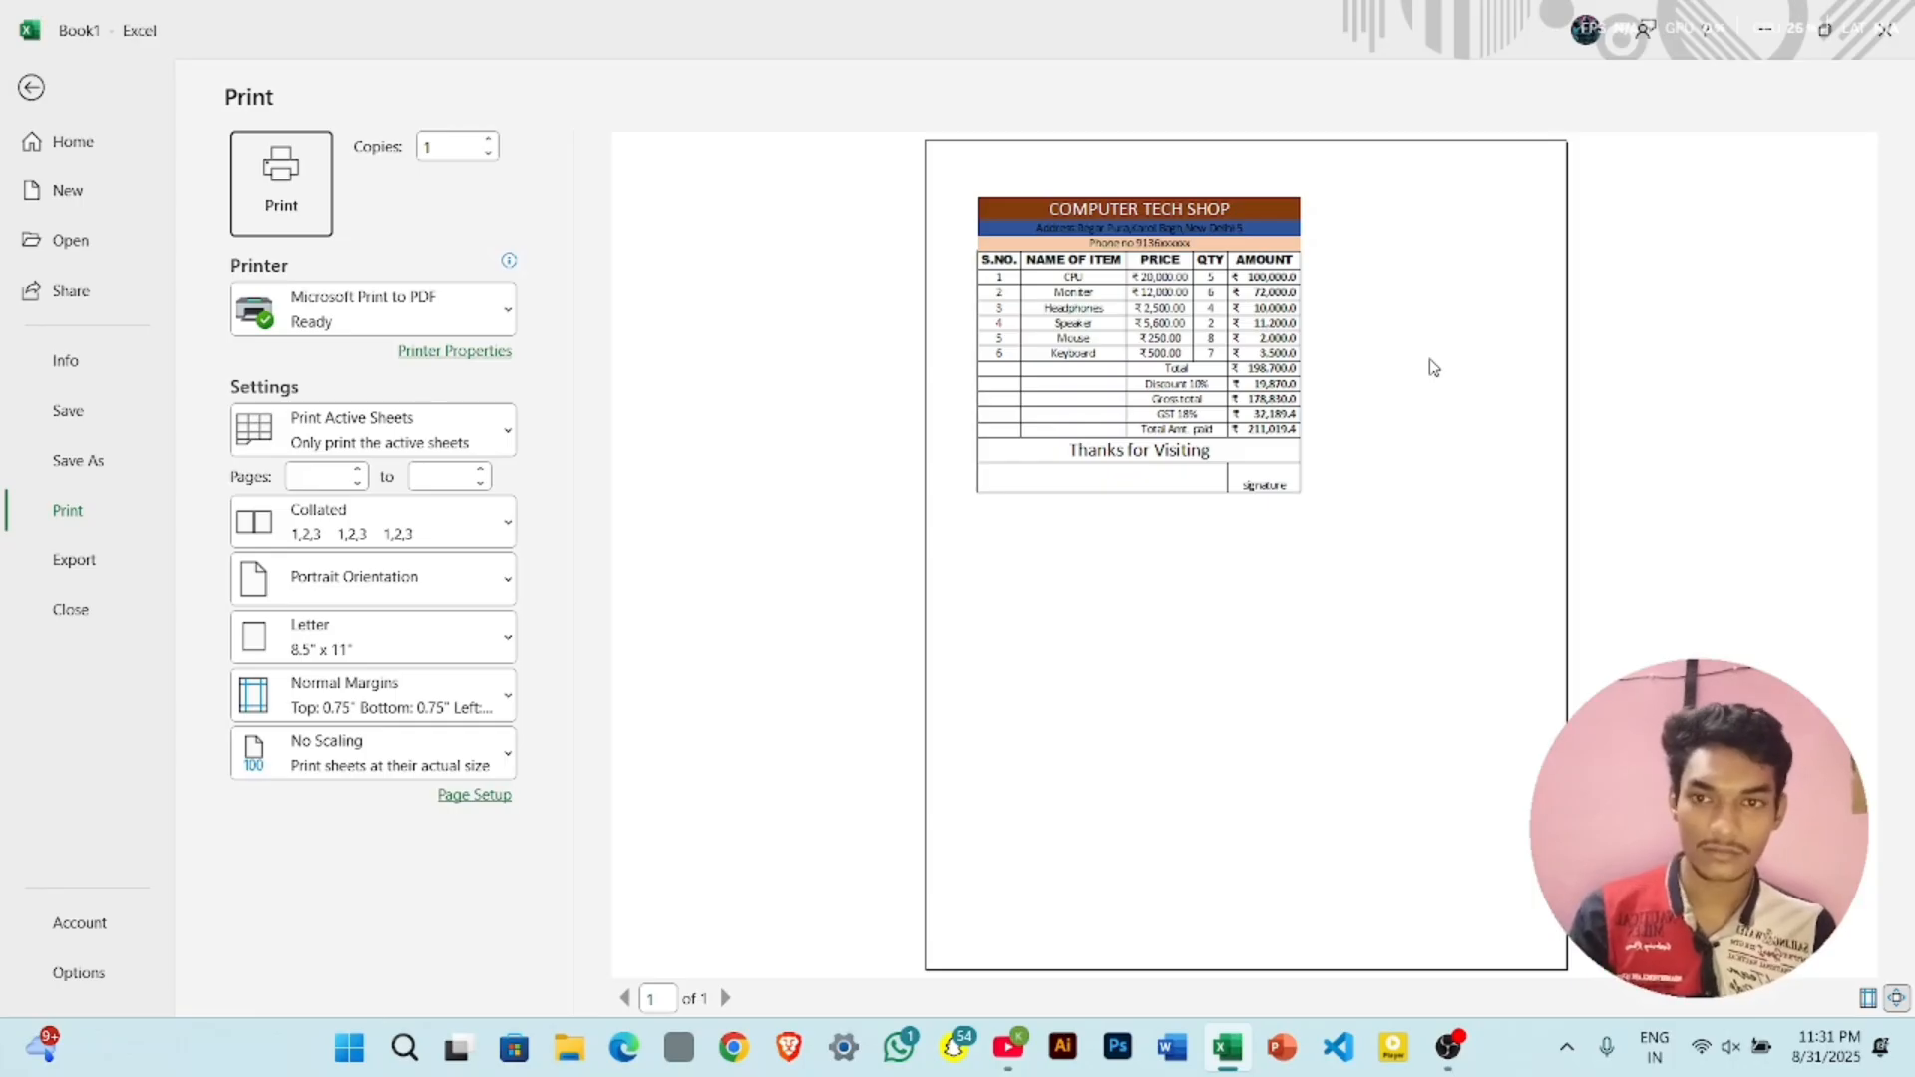
click(33, 88)
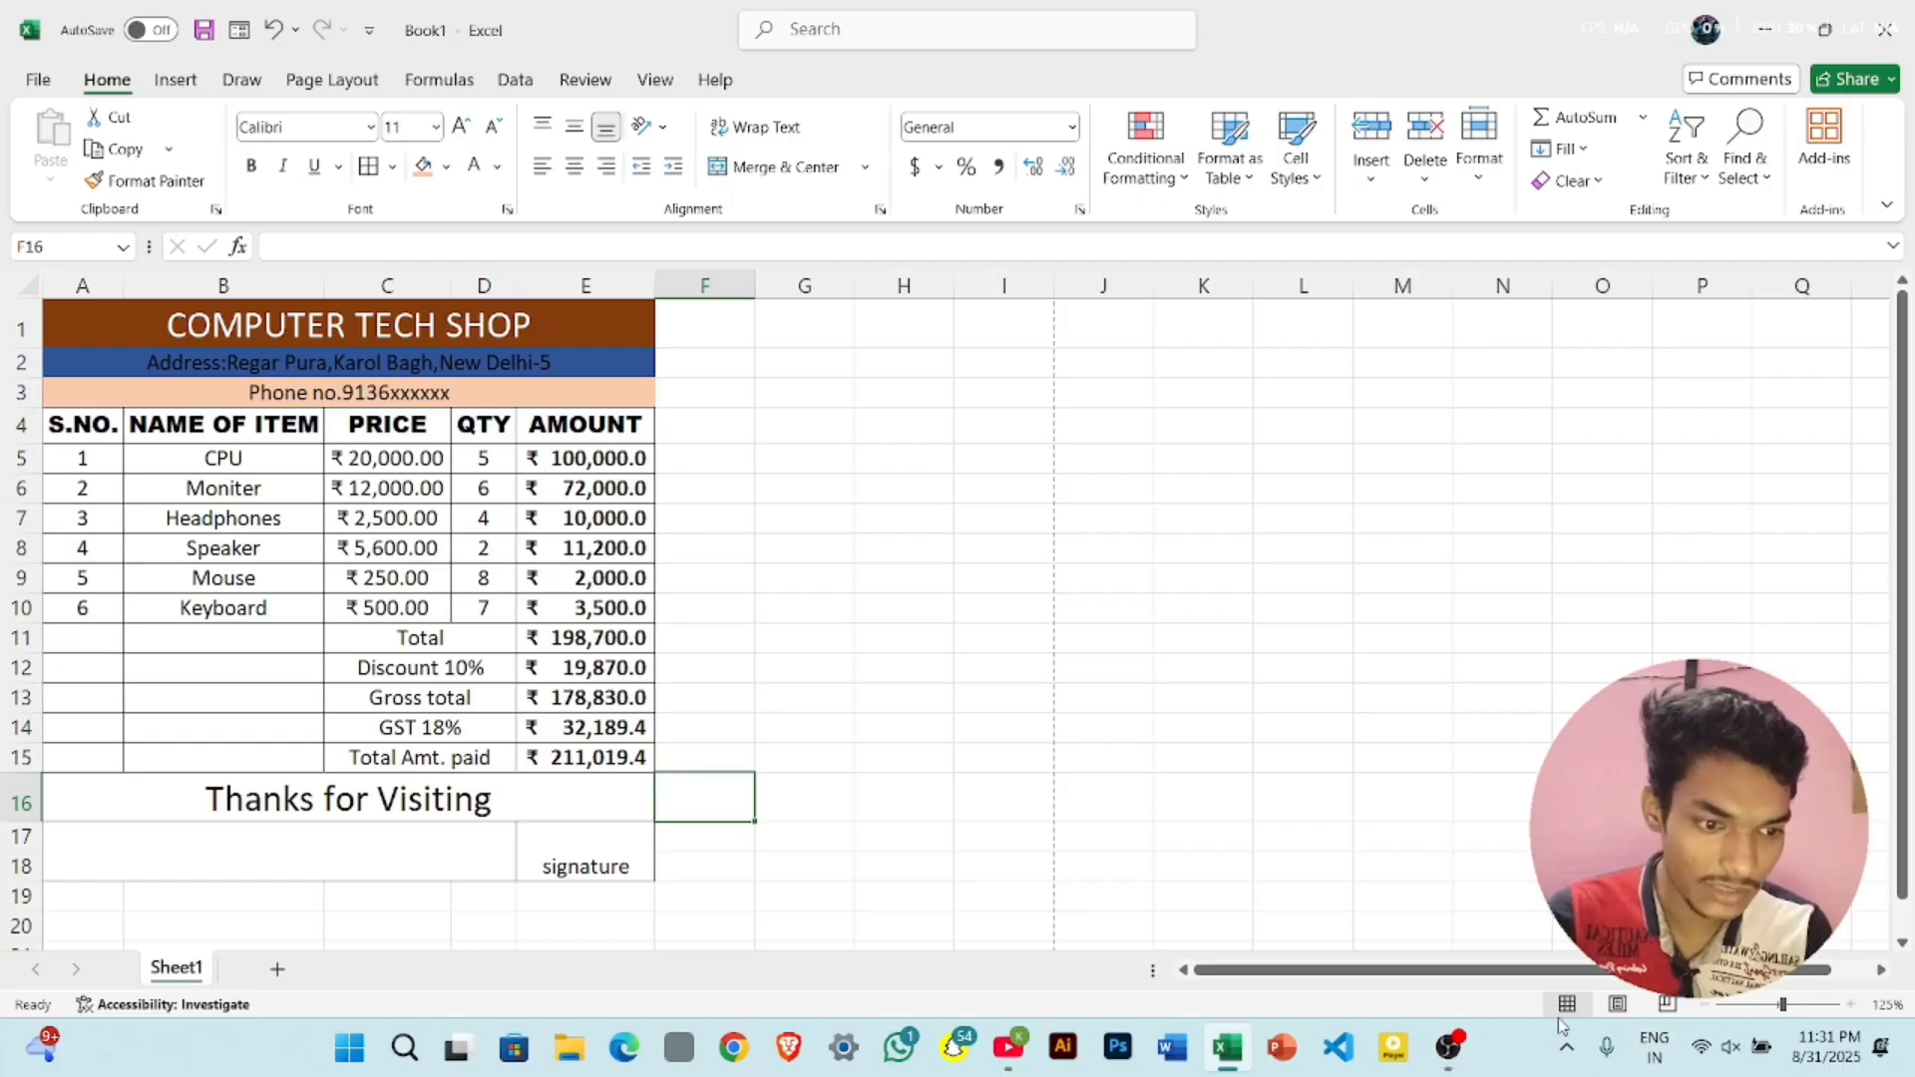
click(1618, 1007)
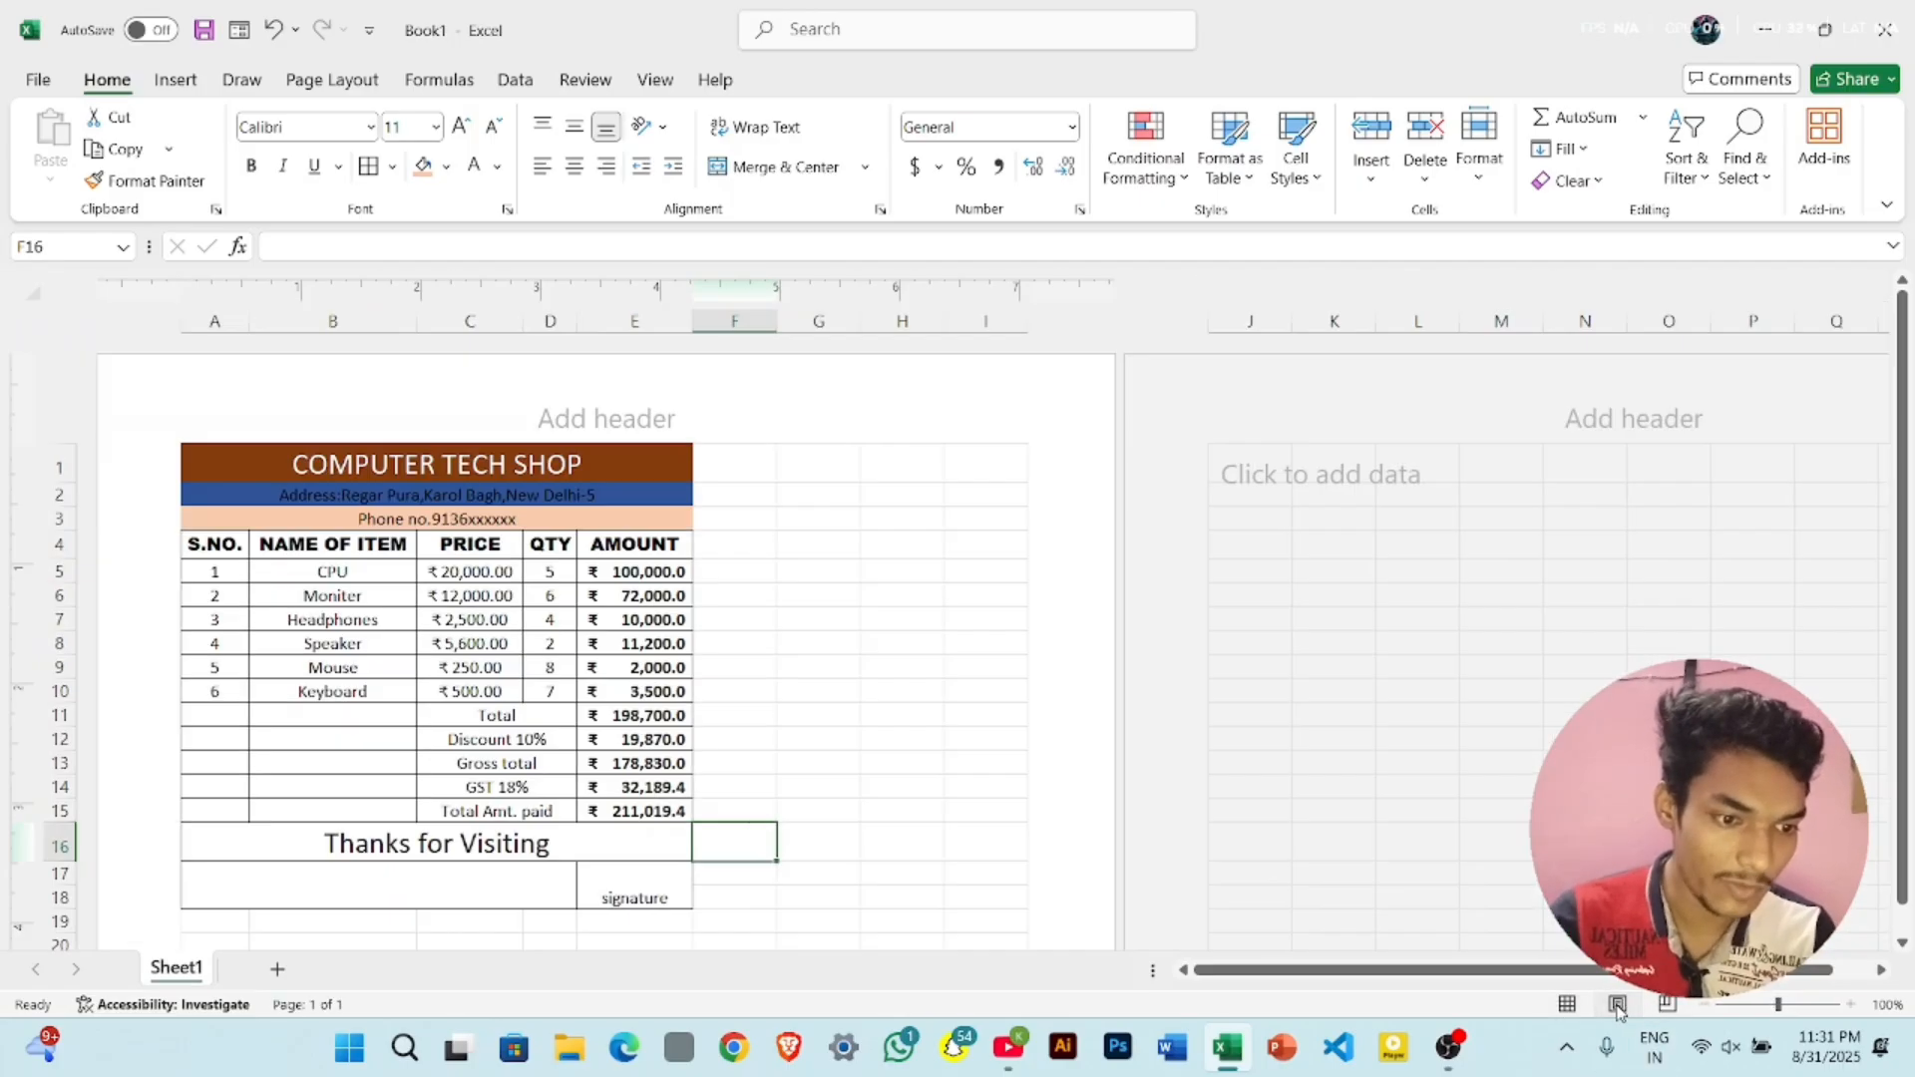
ctrl+scroll(1077, 615, down, 3)
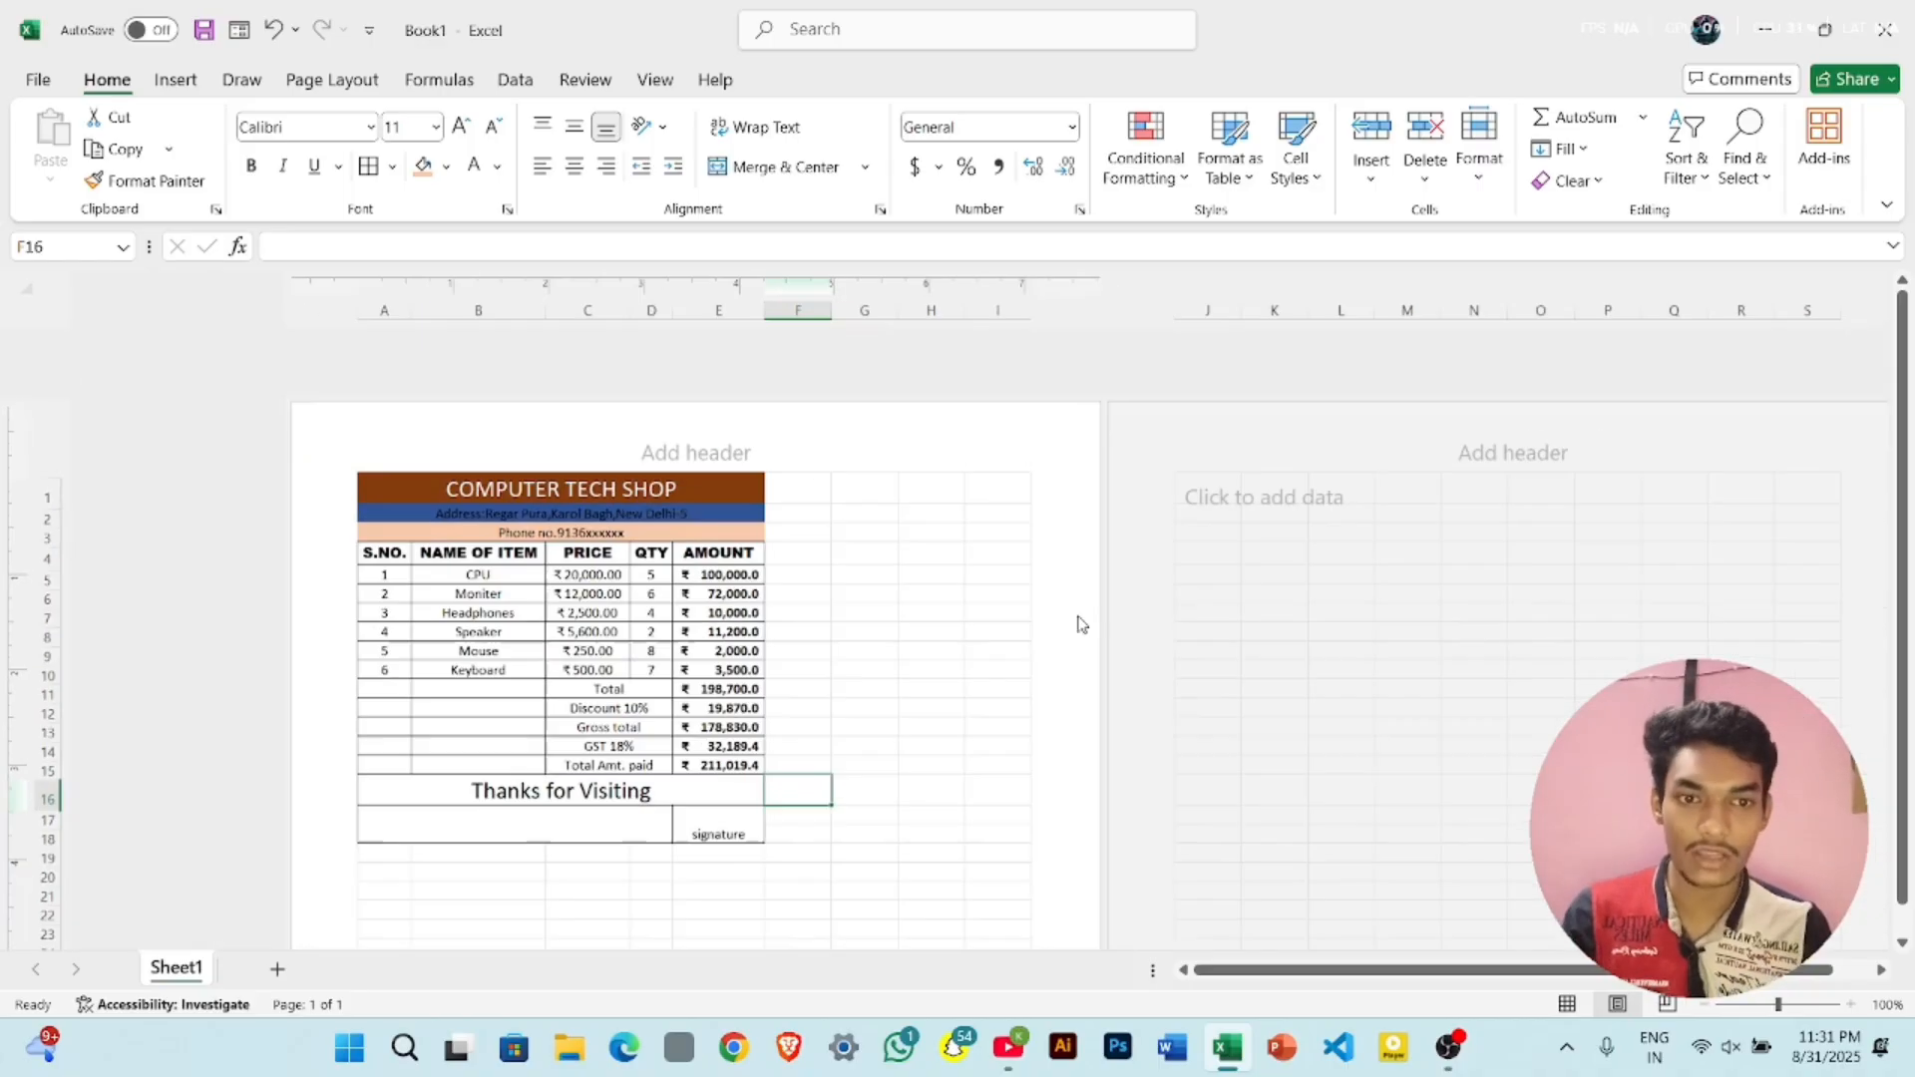
ctrl+scroll(1077, 615, down, 2)
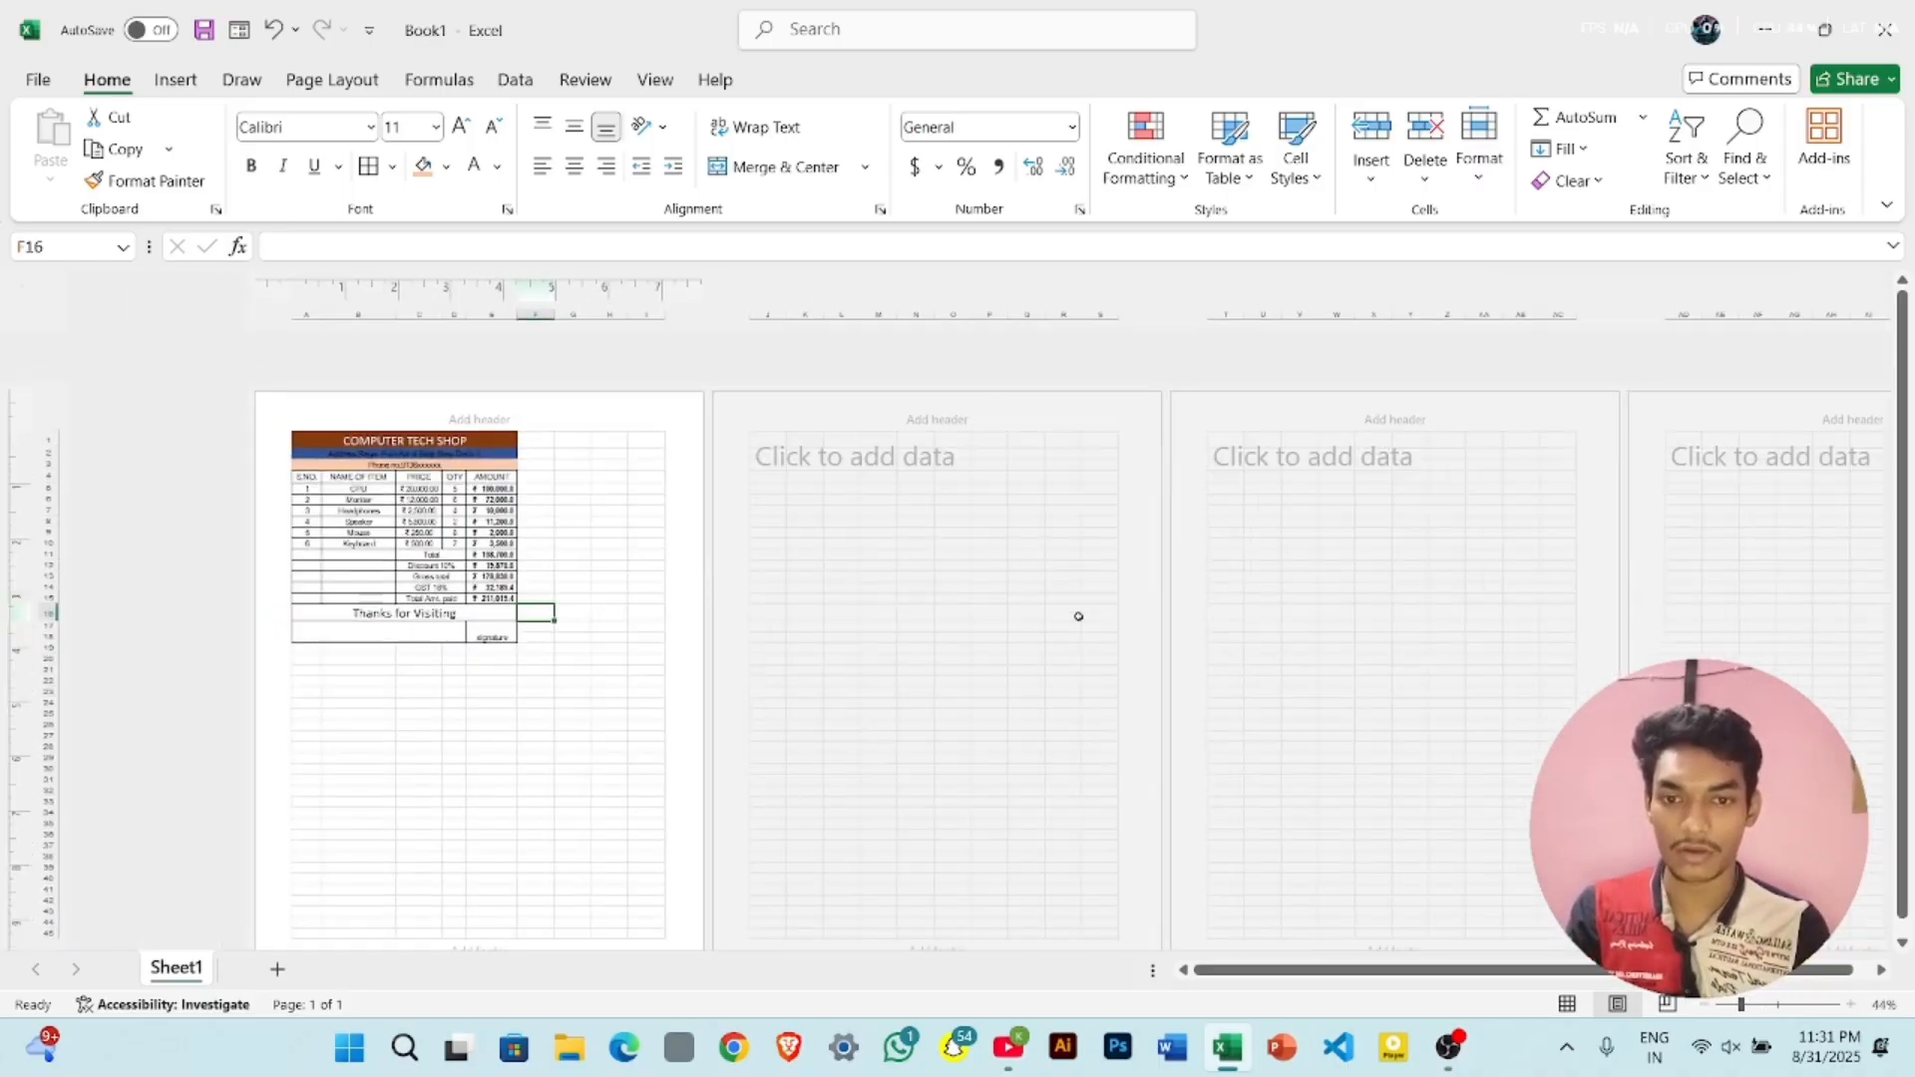
scroll(788, 700, down, 3)
scroll(783, 698, right, 2)
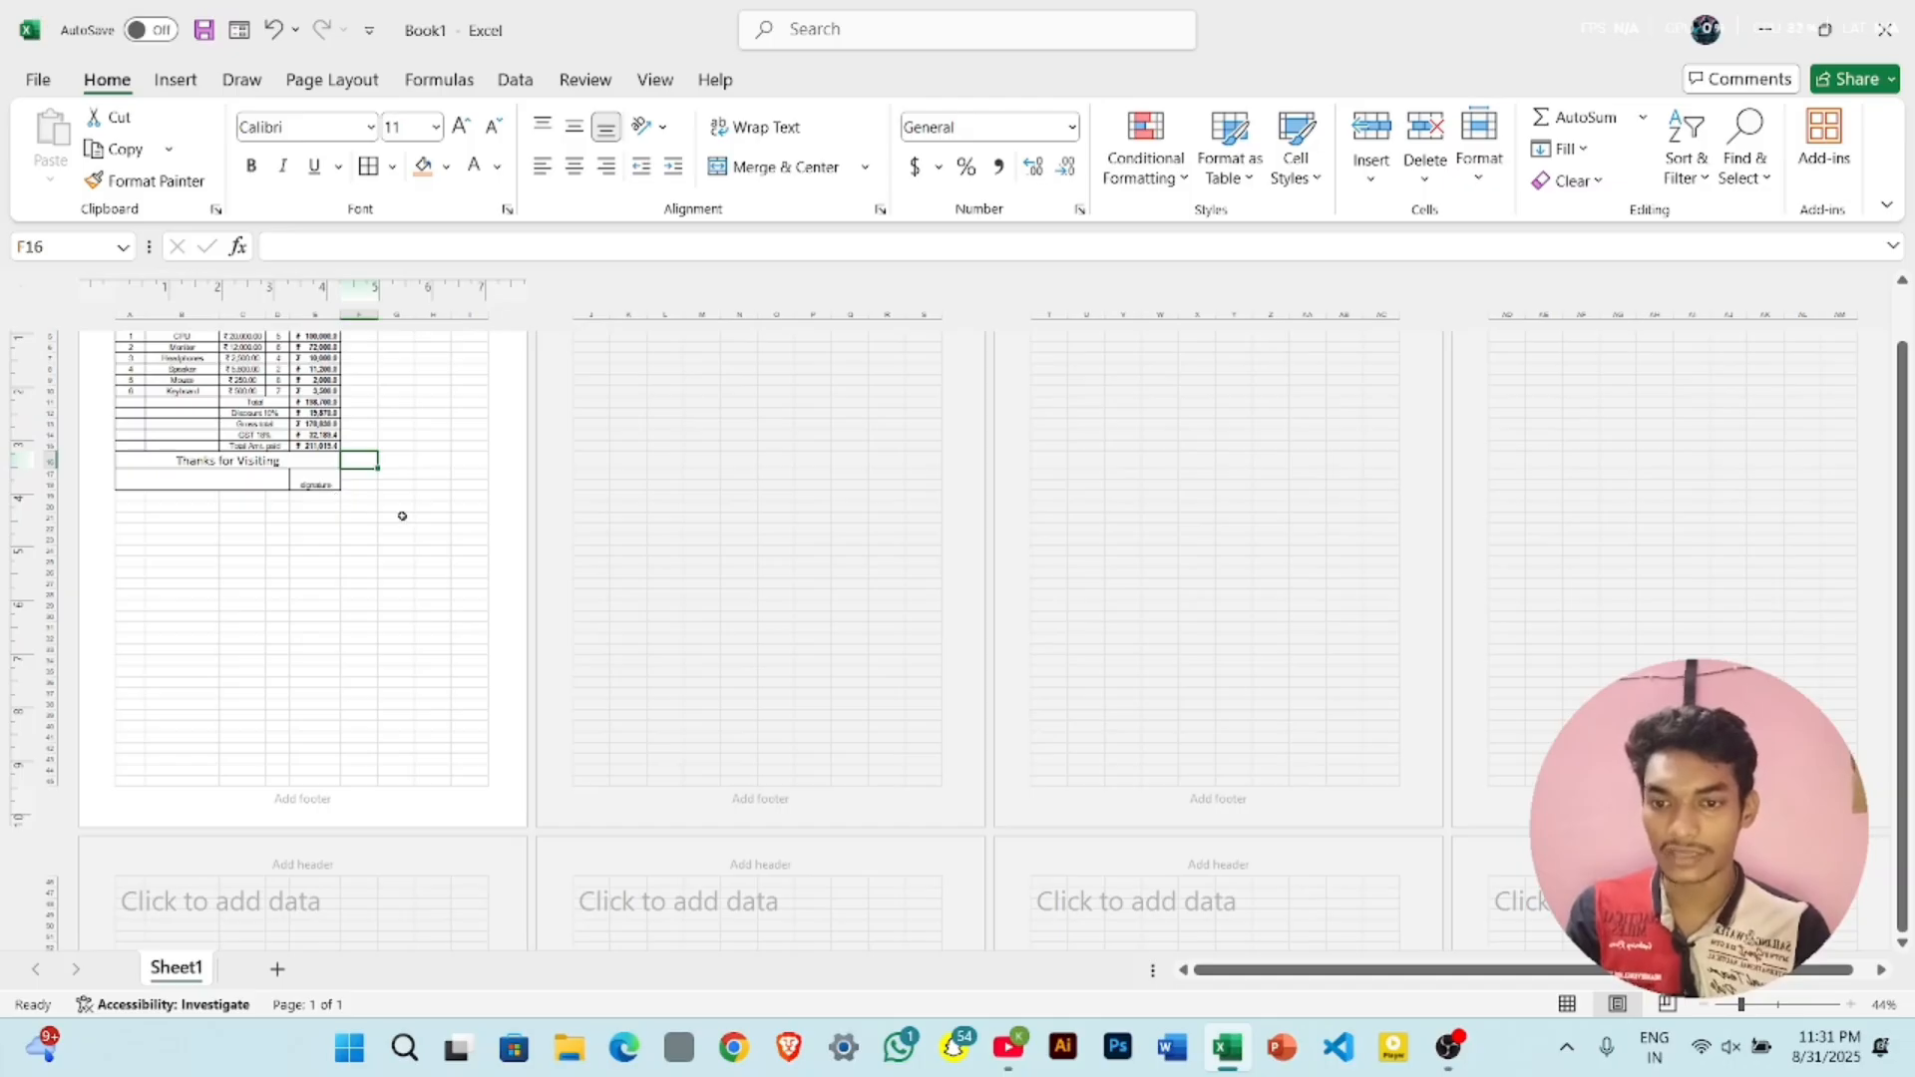
scroll(402, 516, up, 2)
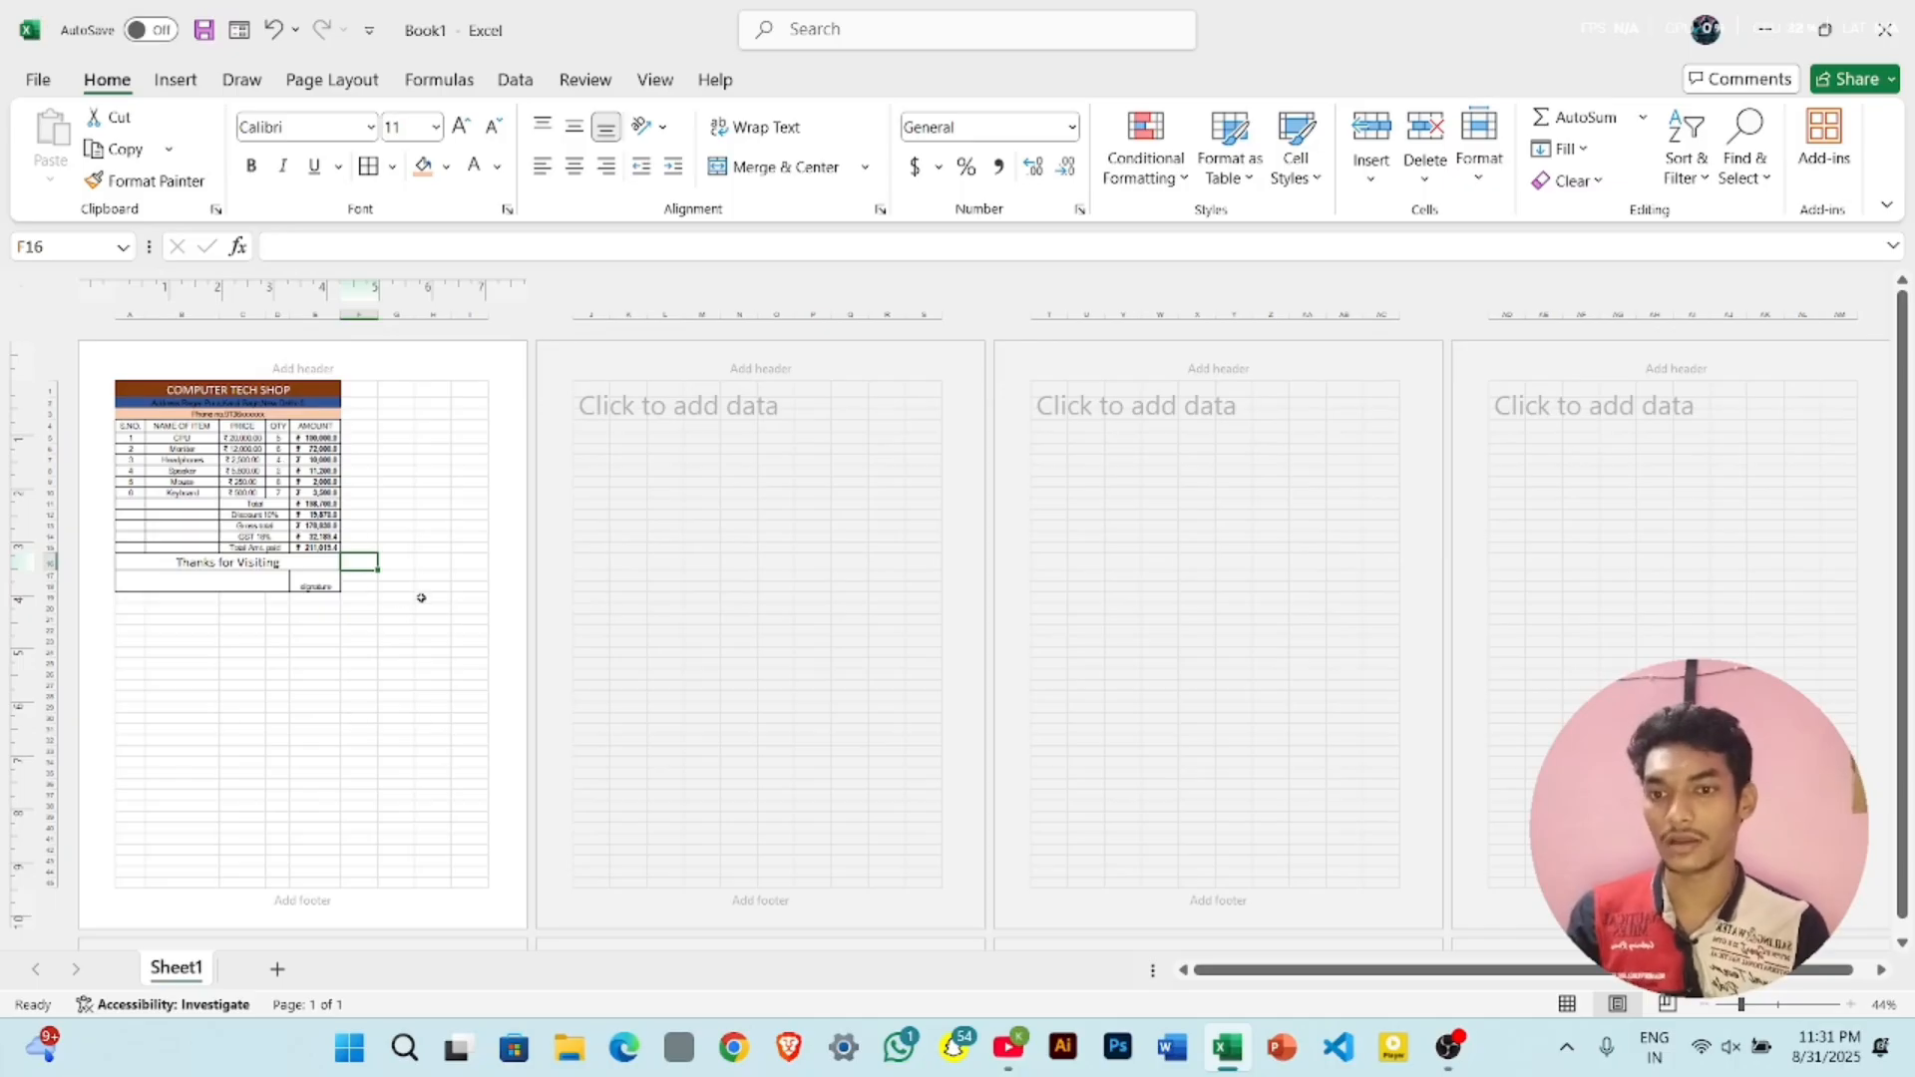
- Select the whole bill in A1:E18 and set the page's print scale to 145%
mouse_move(141, 391)
mouse_down()
mouse_move(289, 402)
mouse_move(282, 583)
mouse_up()
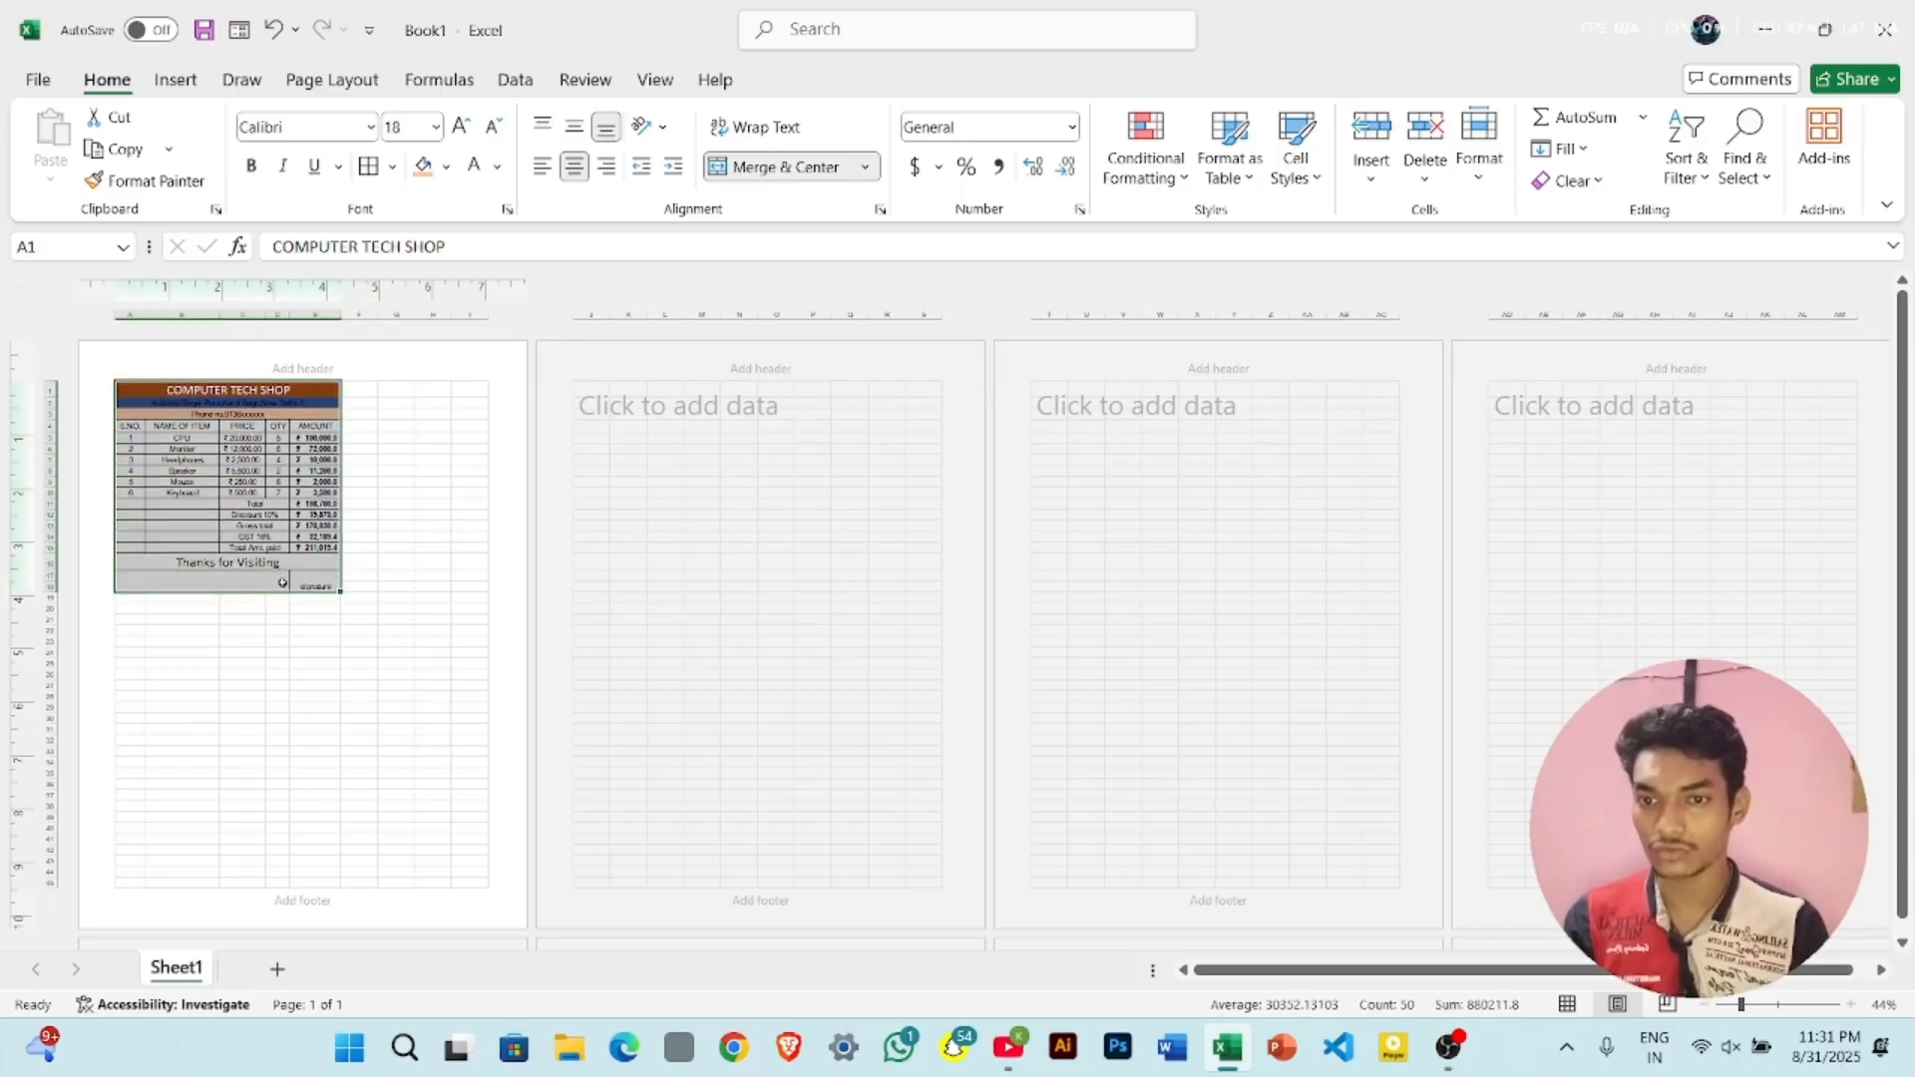
click(584, 84)
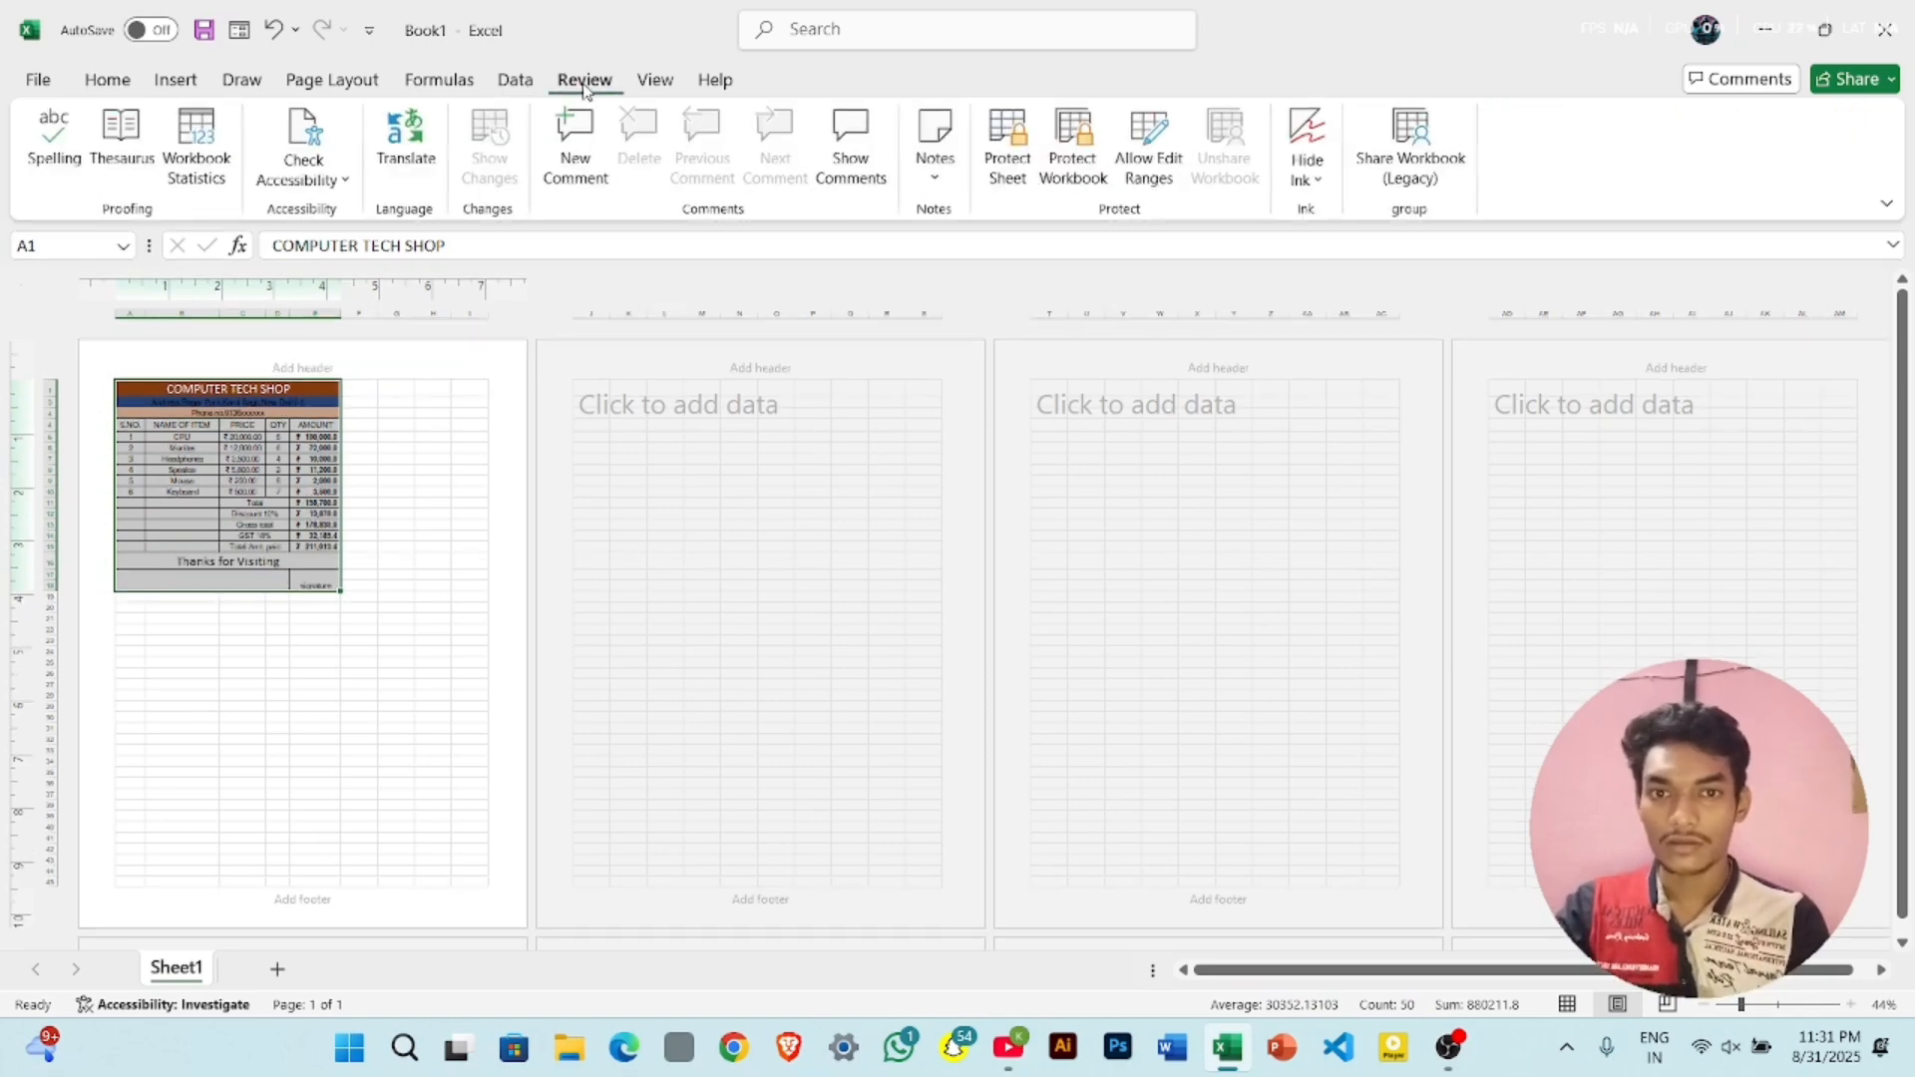
click(516, 82)
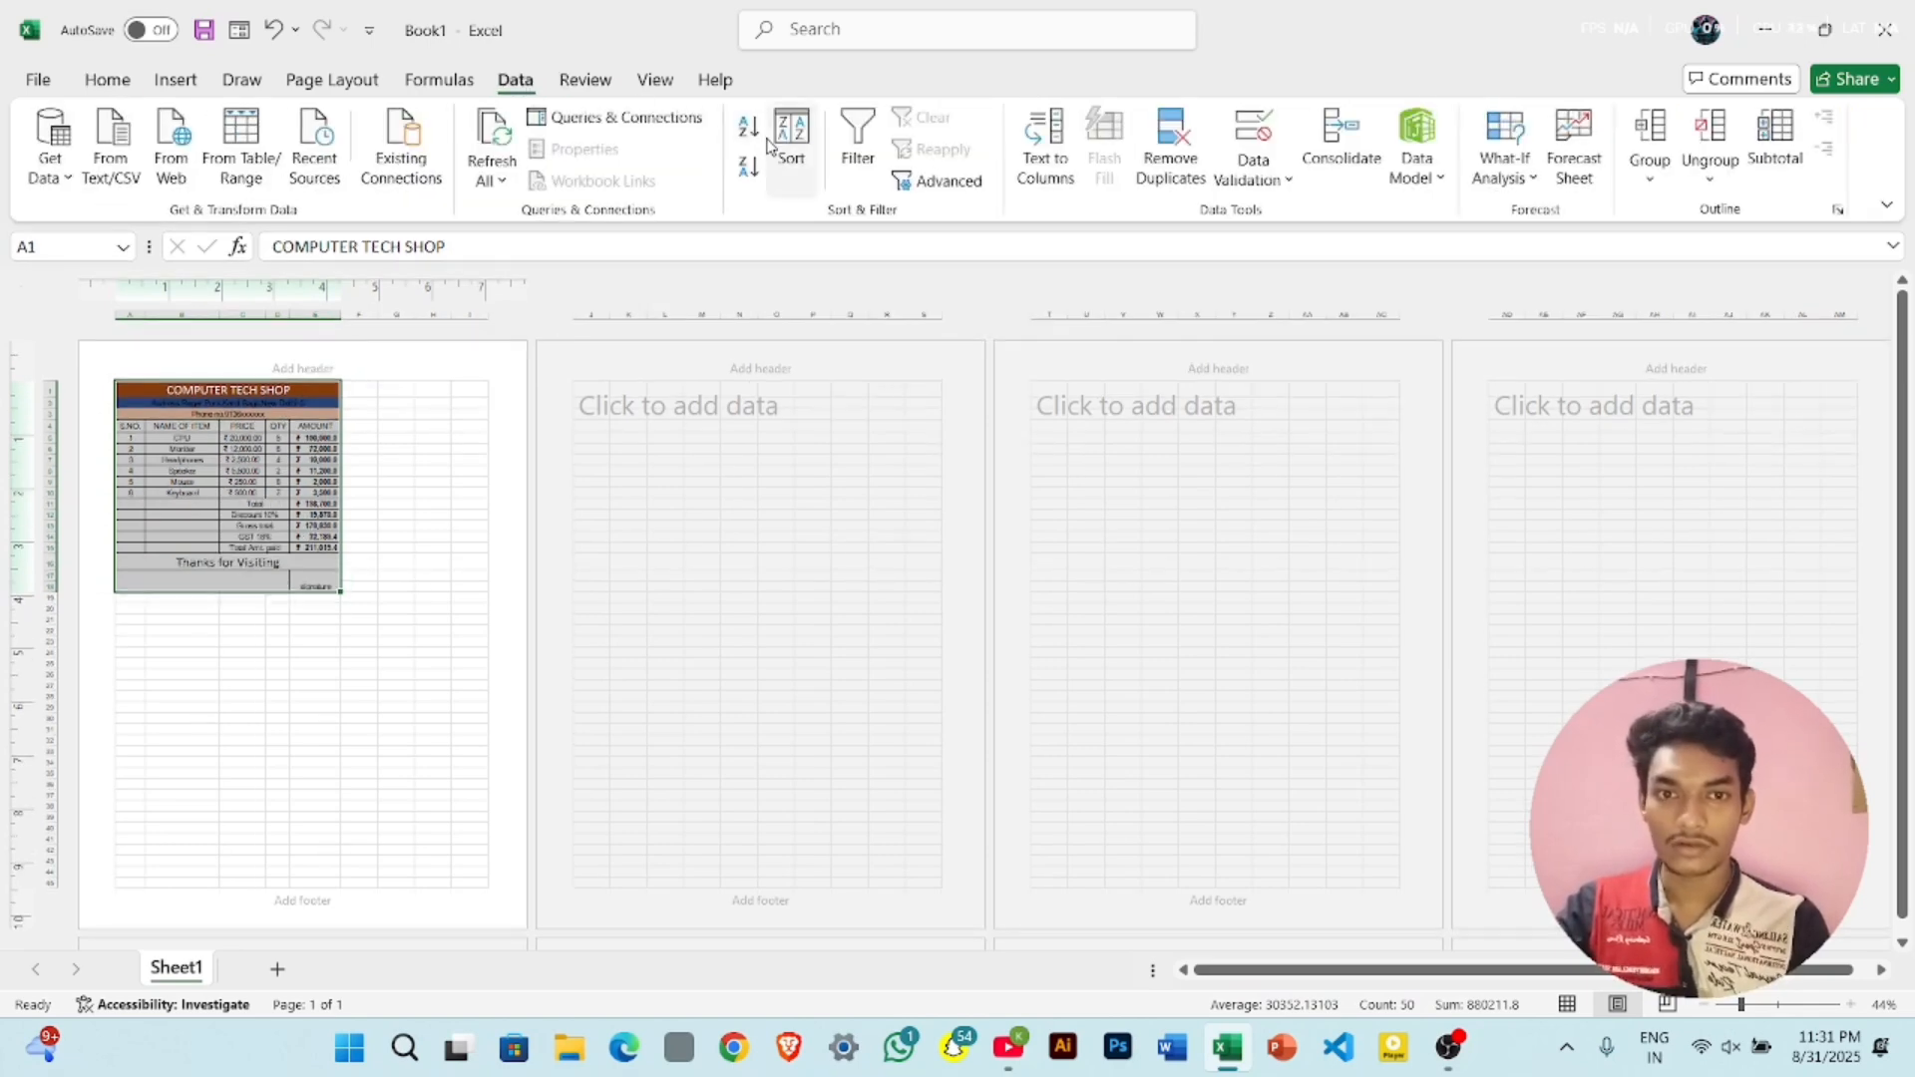
click(355, 86)
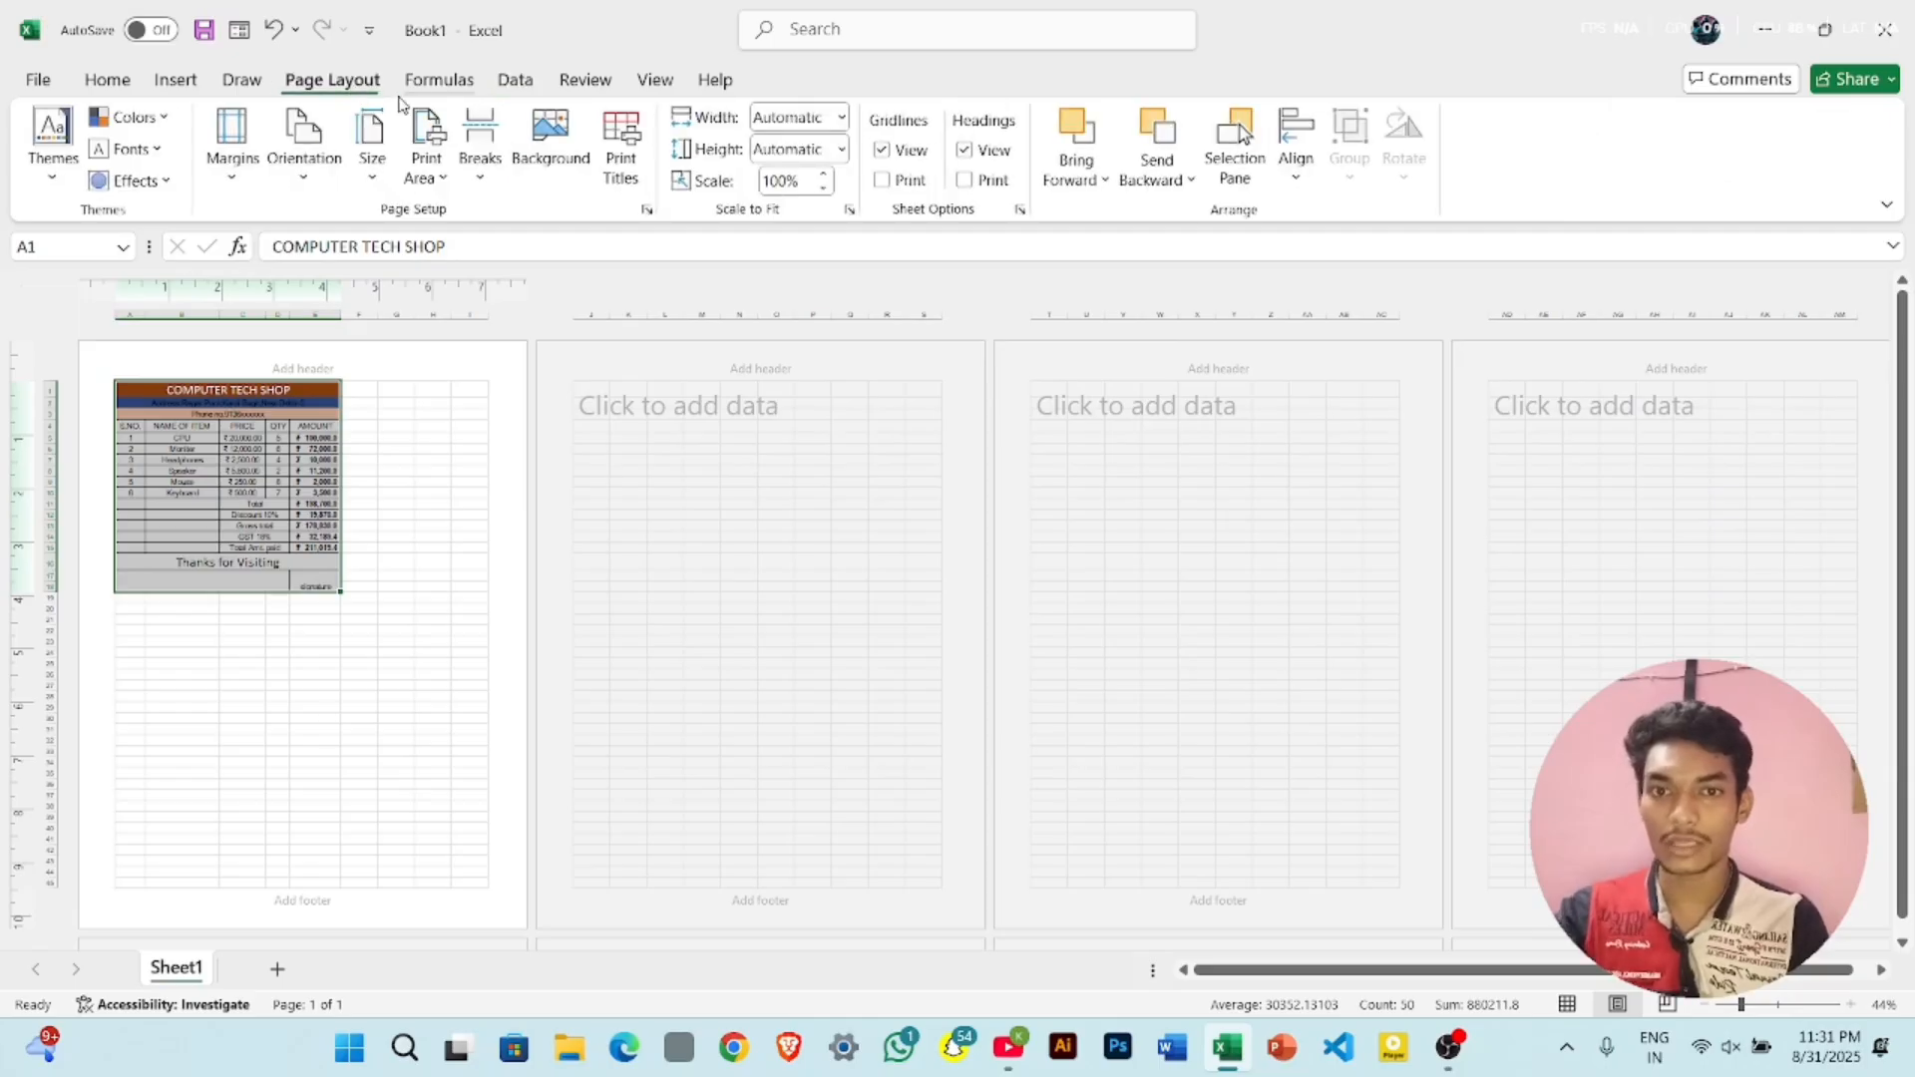
click(824, 174)
click(824, 174)
click(824, 175)
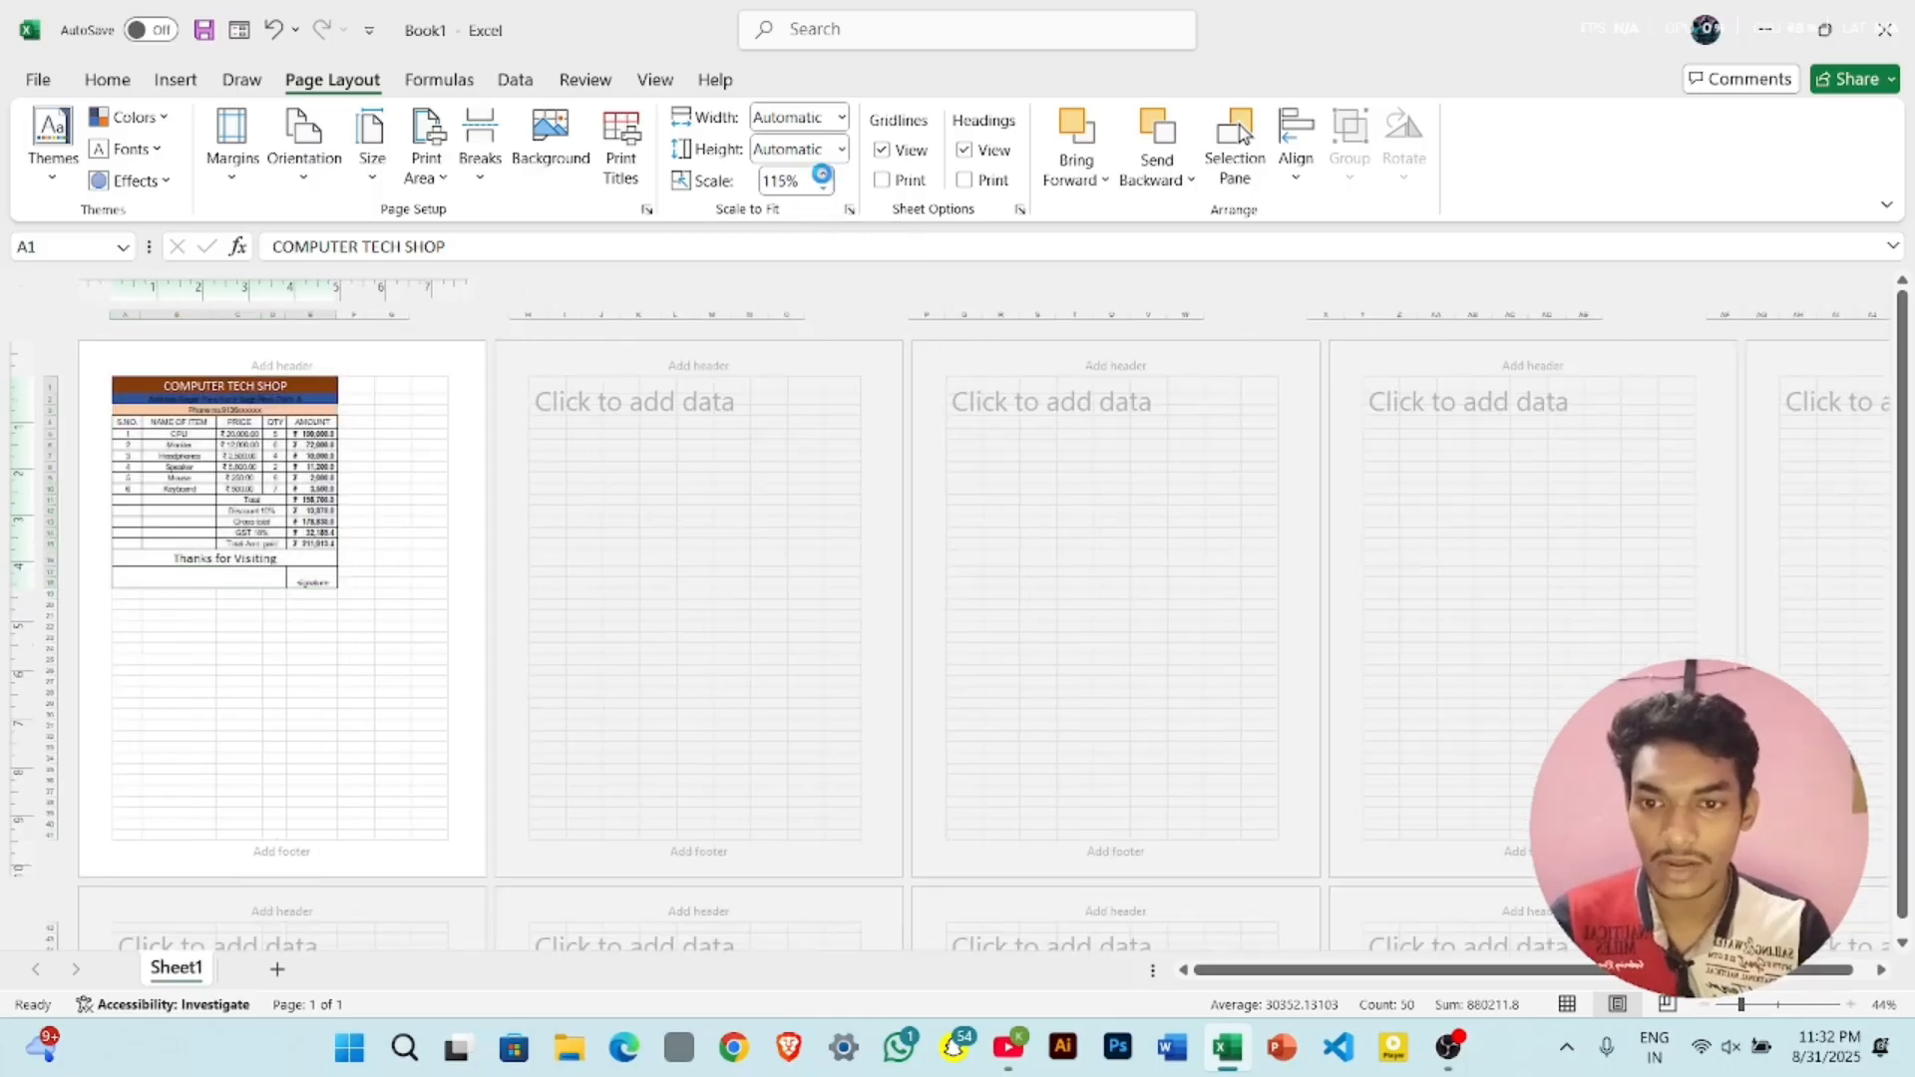
click(823, 174)
click(824, 174)
click(823, 174)
click(824, 174)
click(824, 174)
click(824, 175)
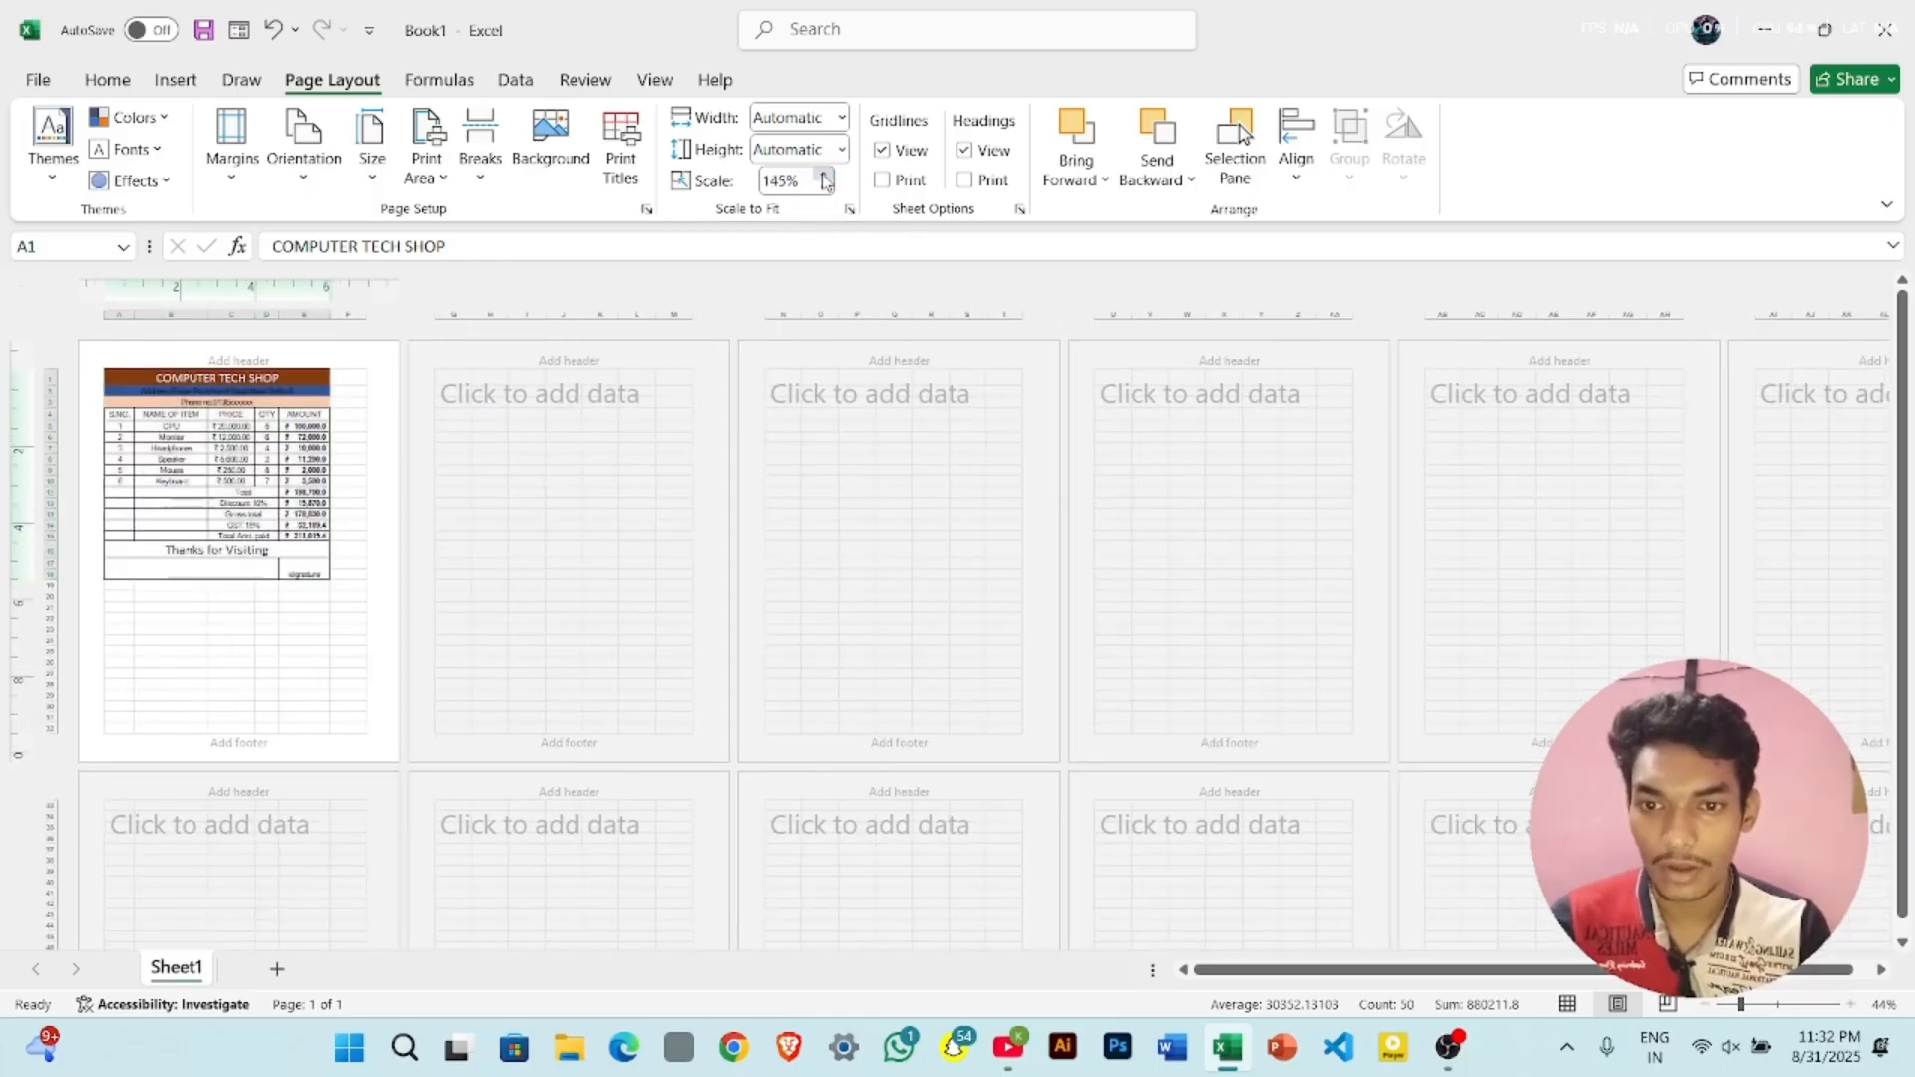
click(823, 175)
click(824, 175)
click(823, 175)
click(824, 175)
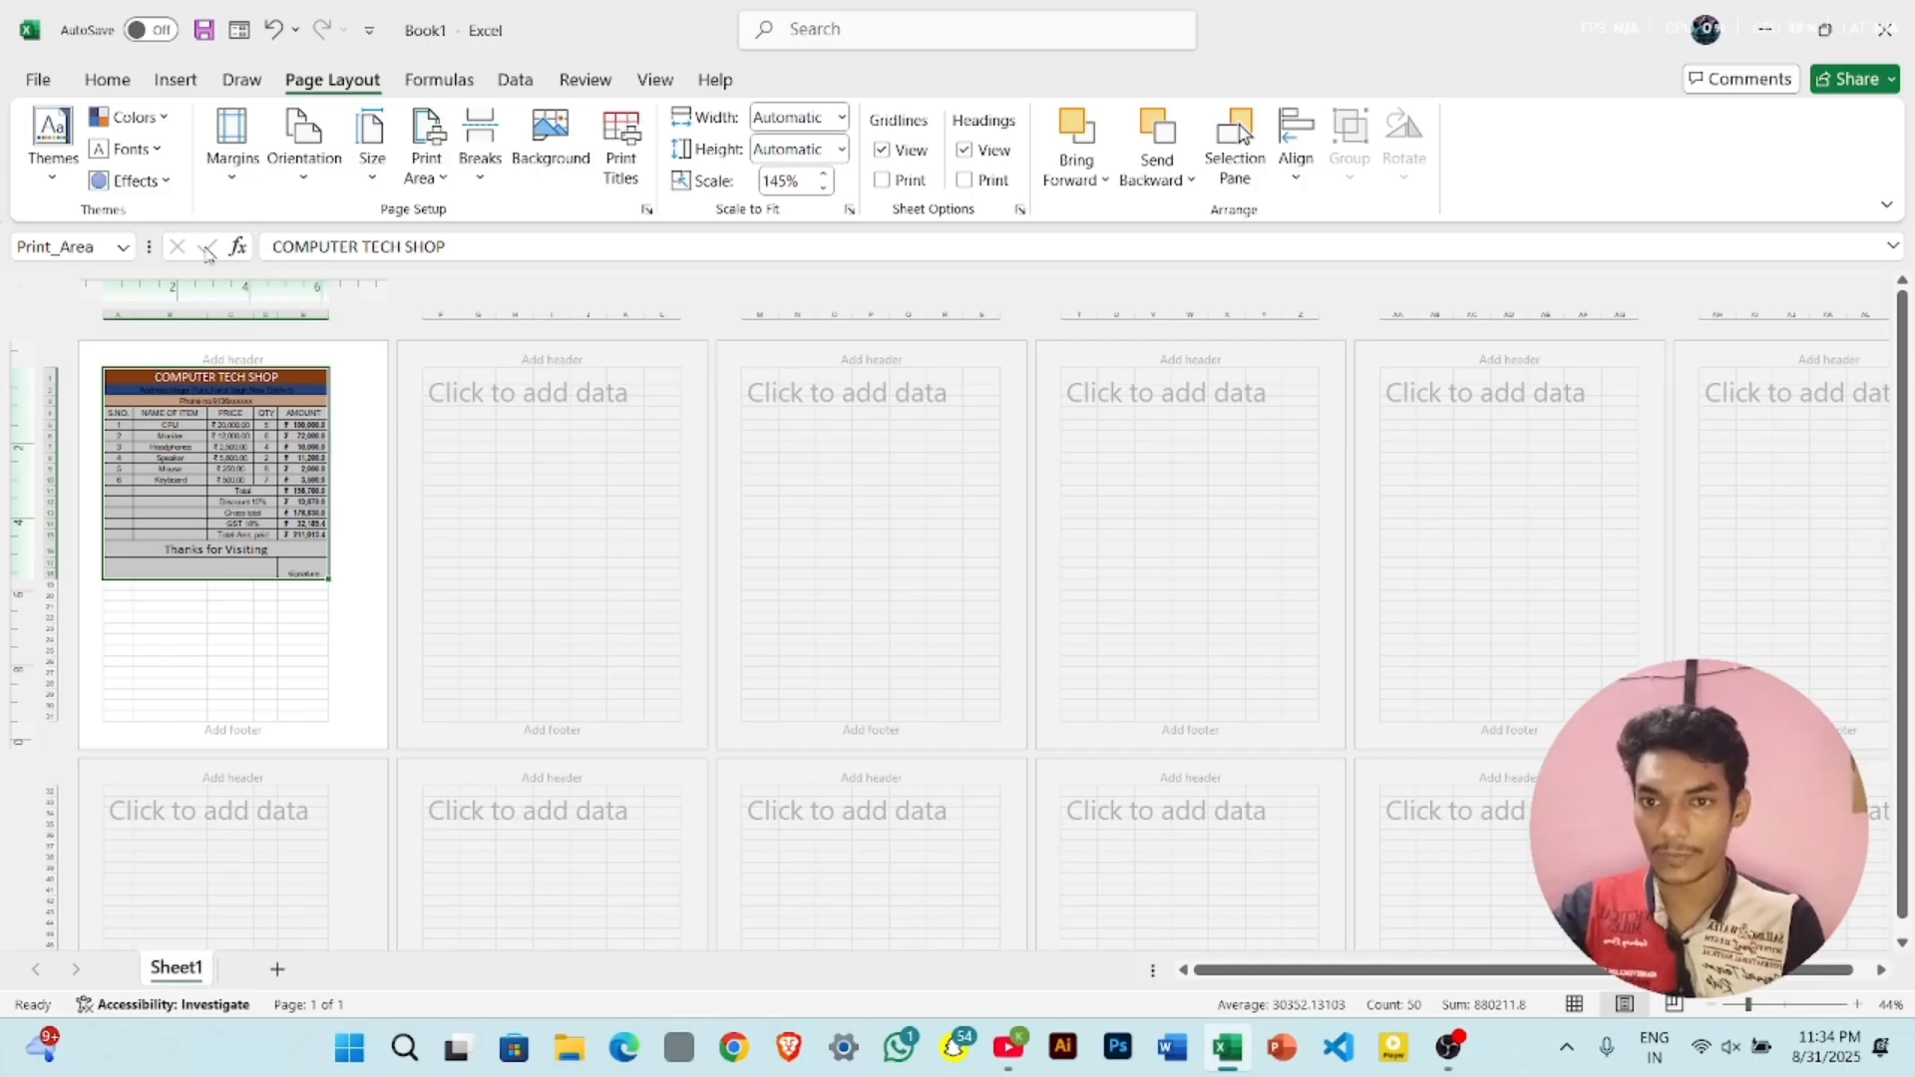
- Set the page margins to Narrow and raise the bill's print scale to 170%
click(250, 179)
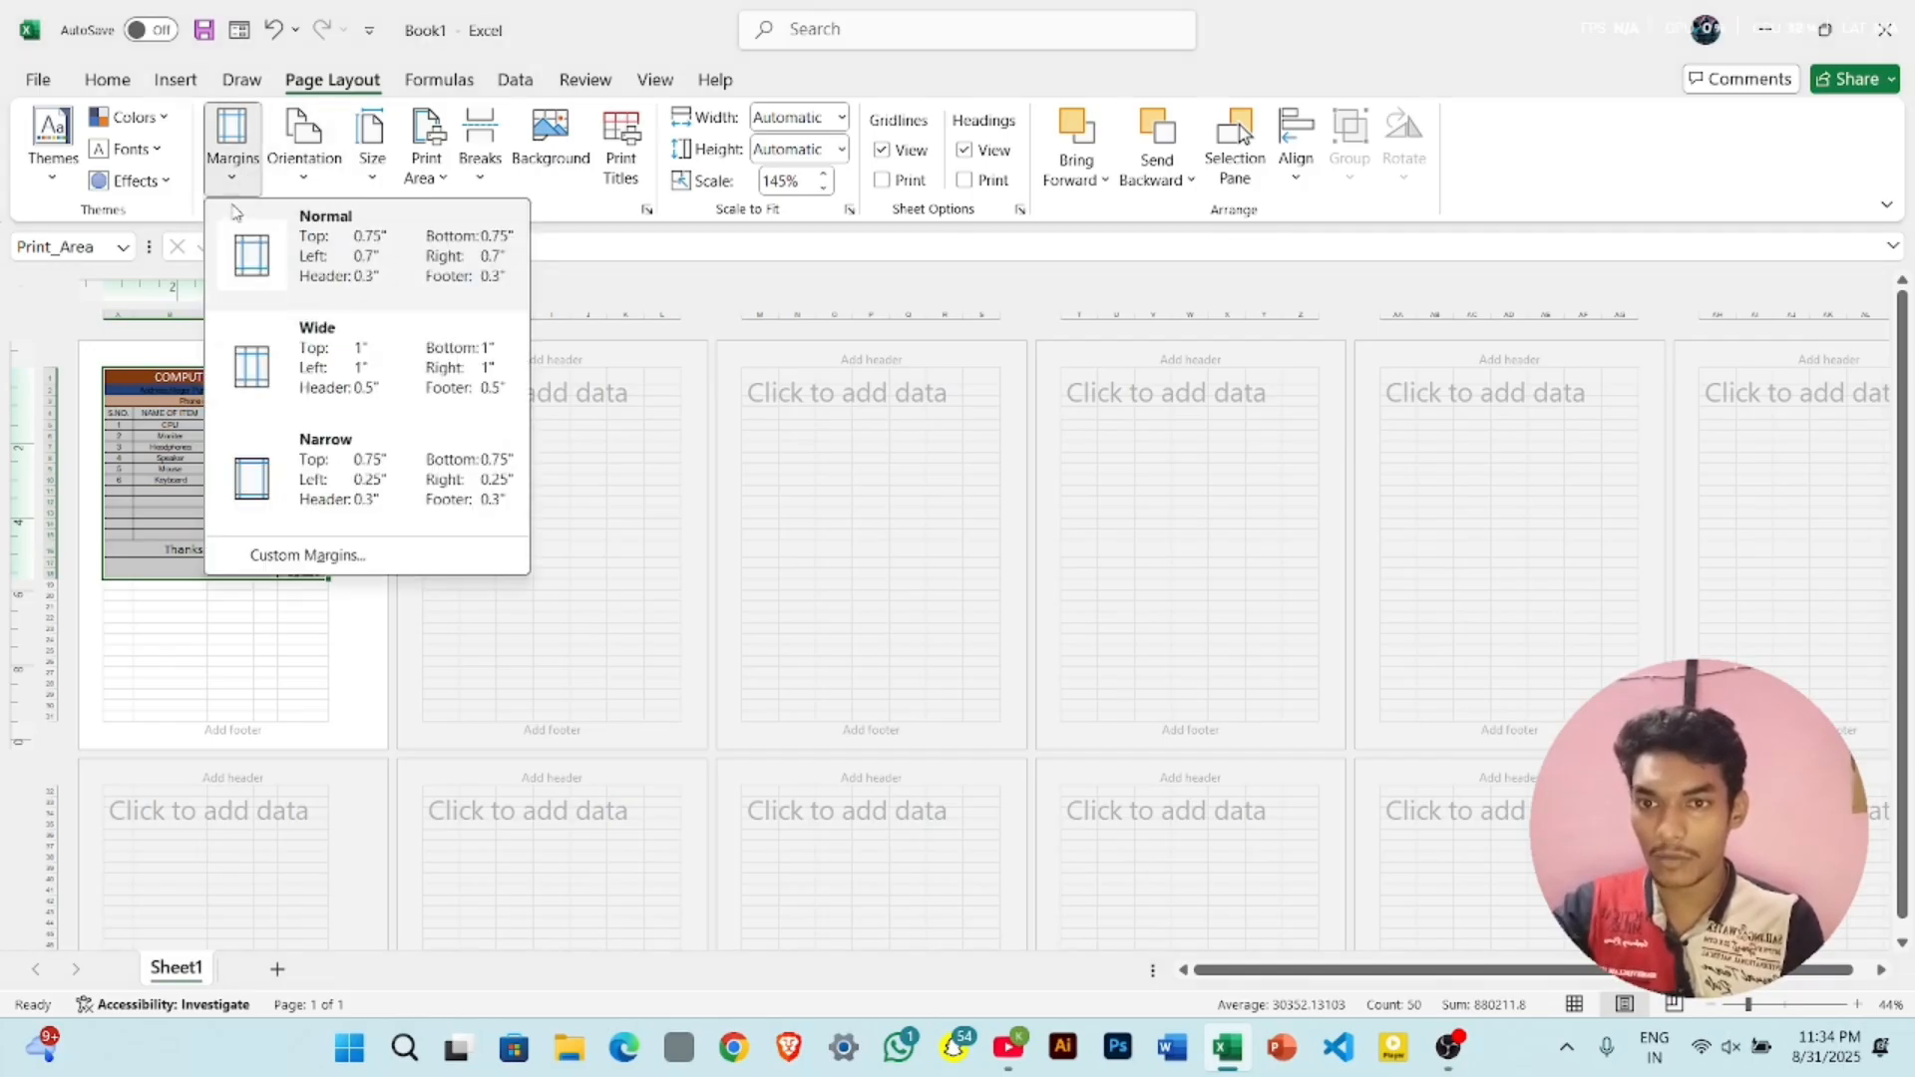
click(321, 461)
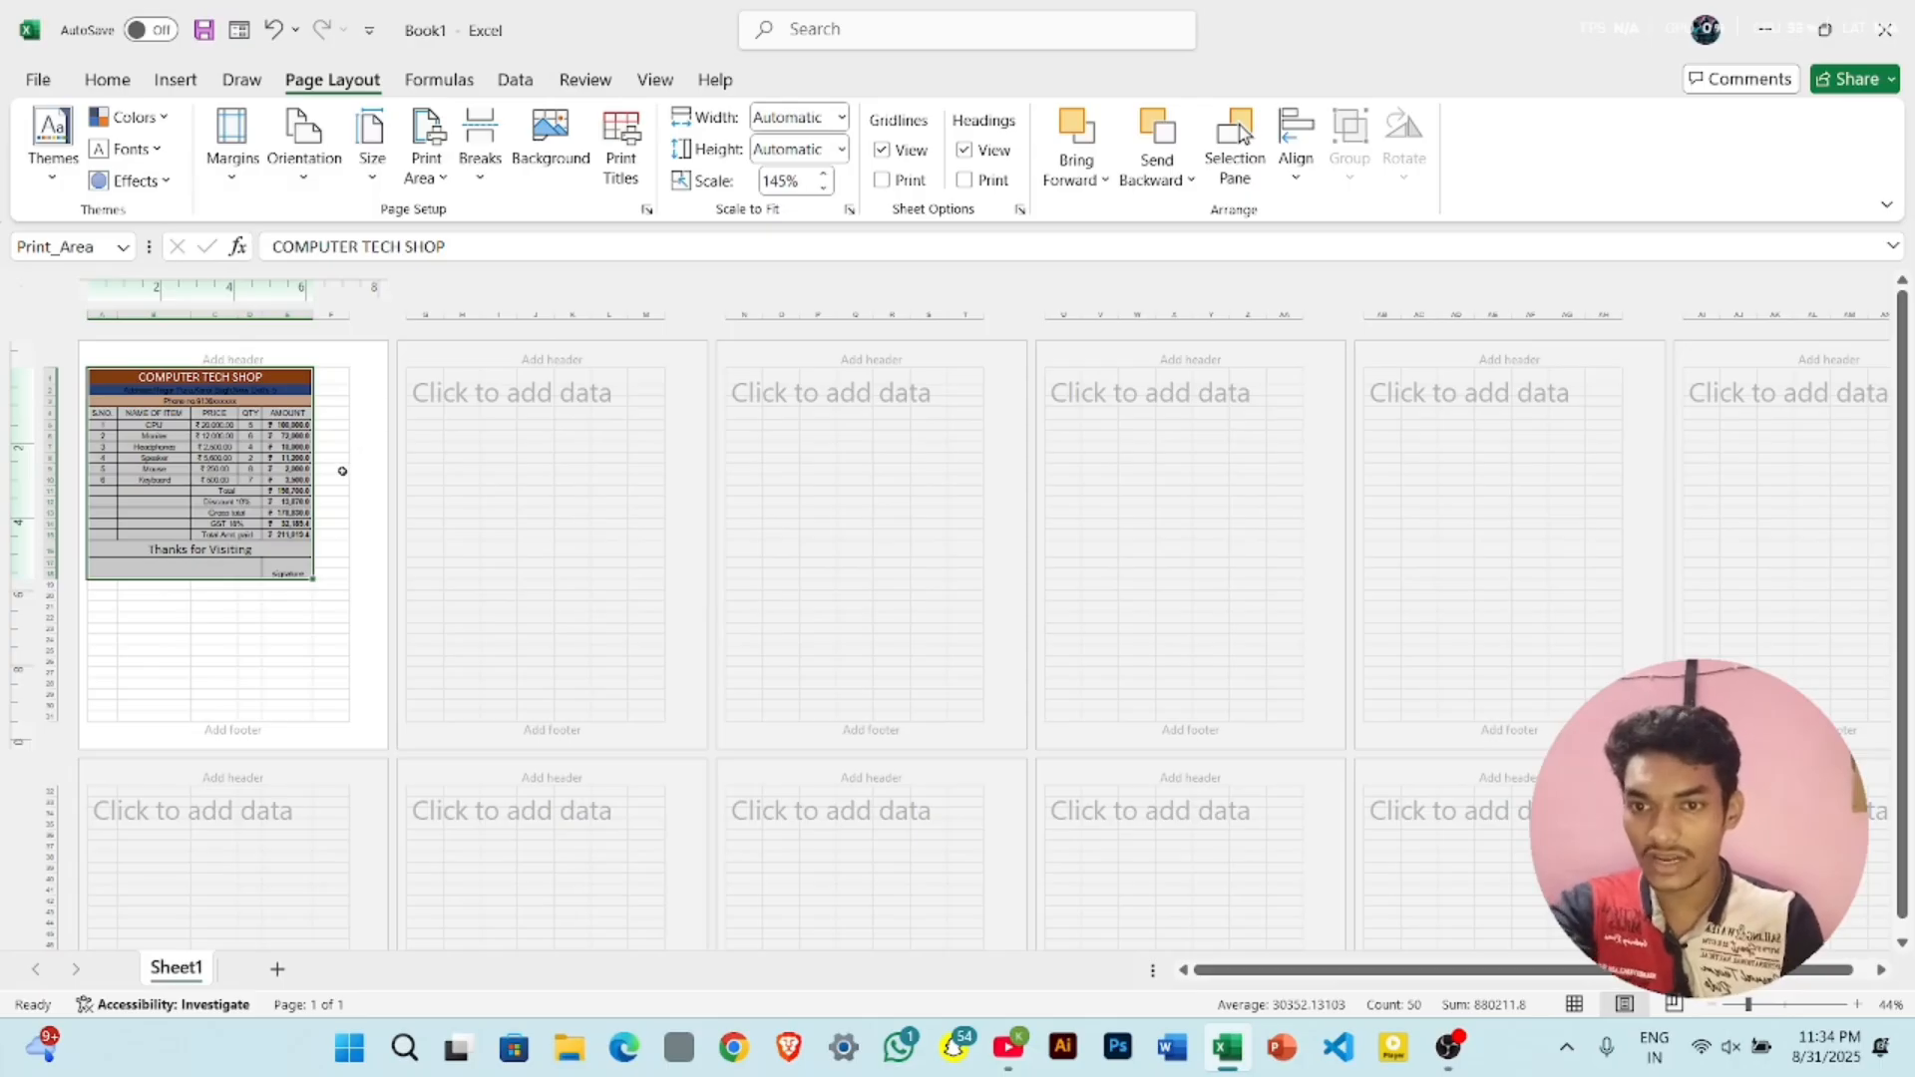
click(824, 175)
click(825, 175)
click(825, 175)
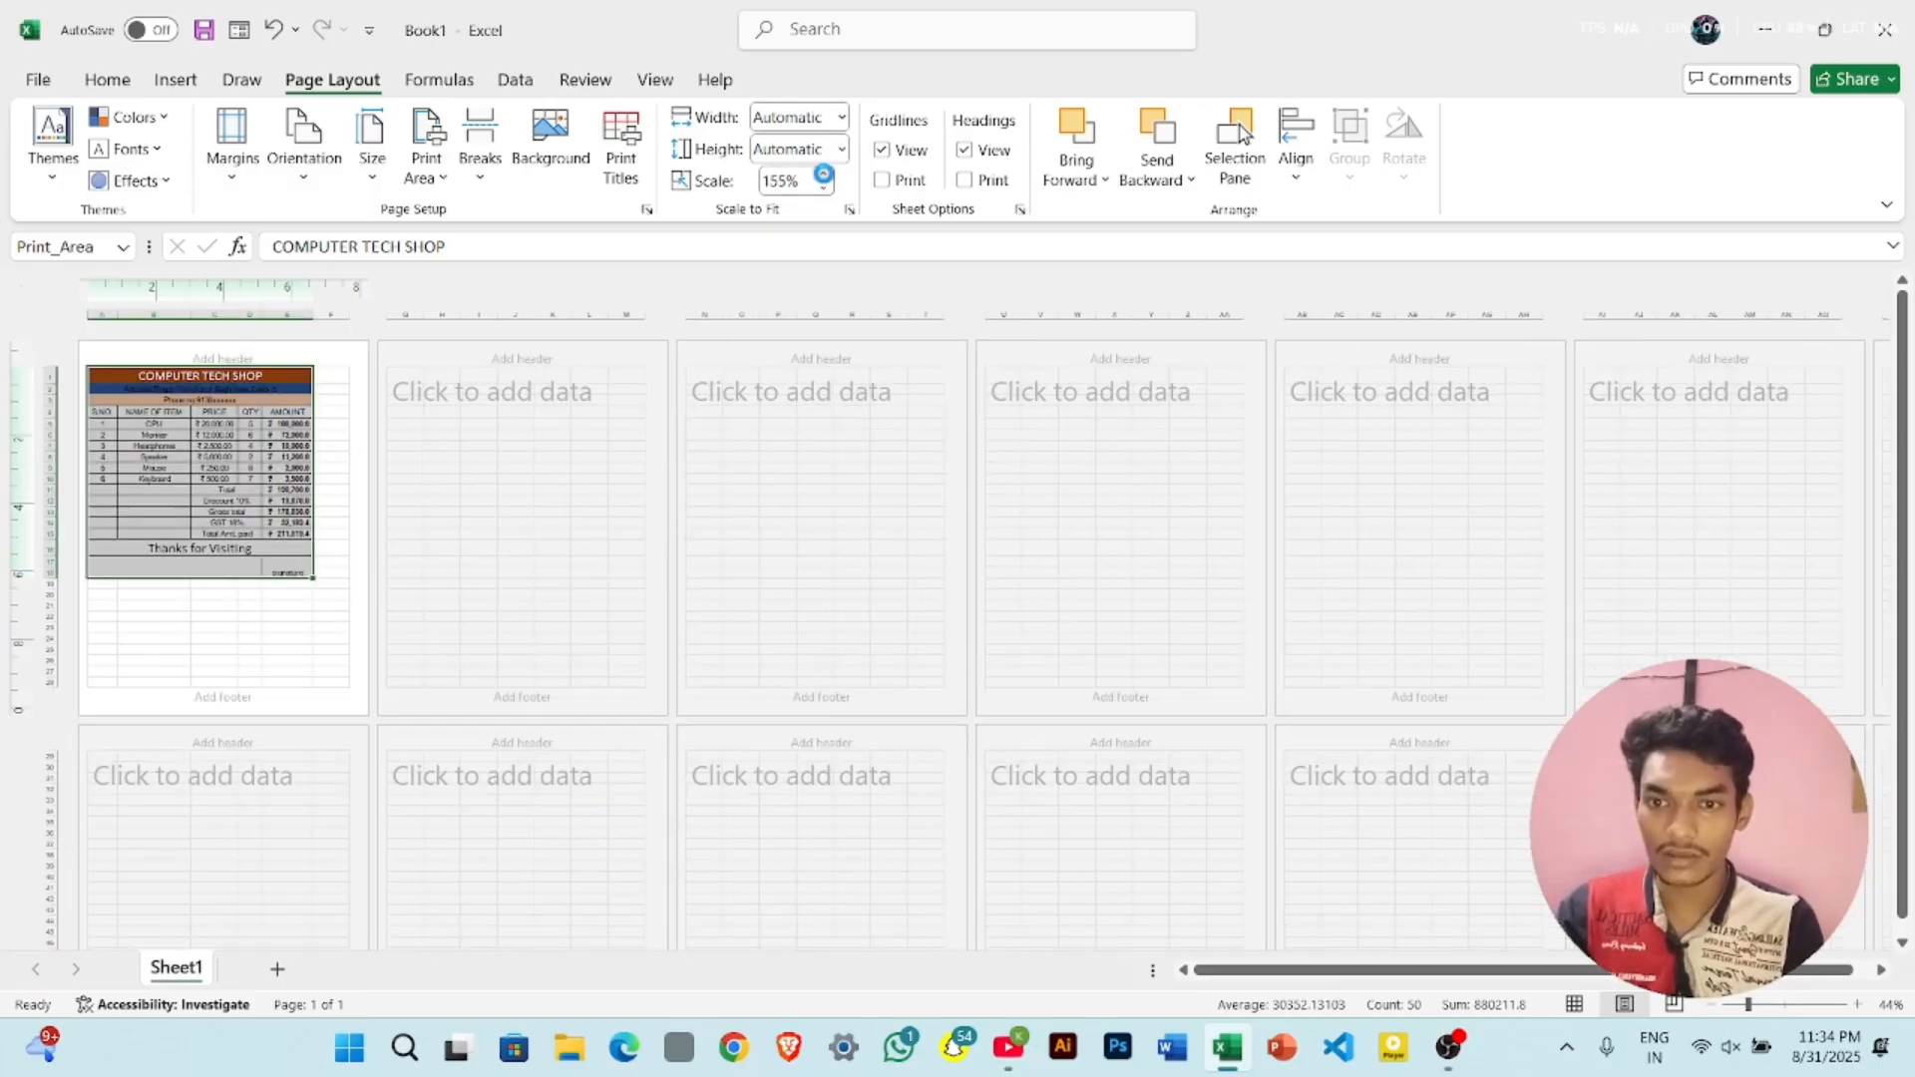
click(825, 174)
click(824, 174)
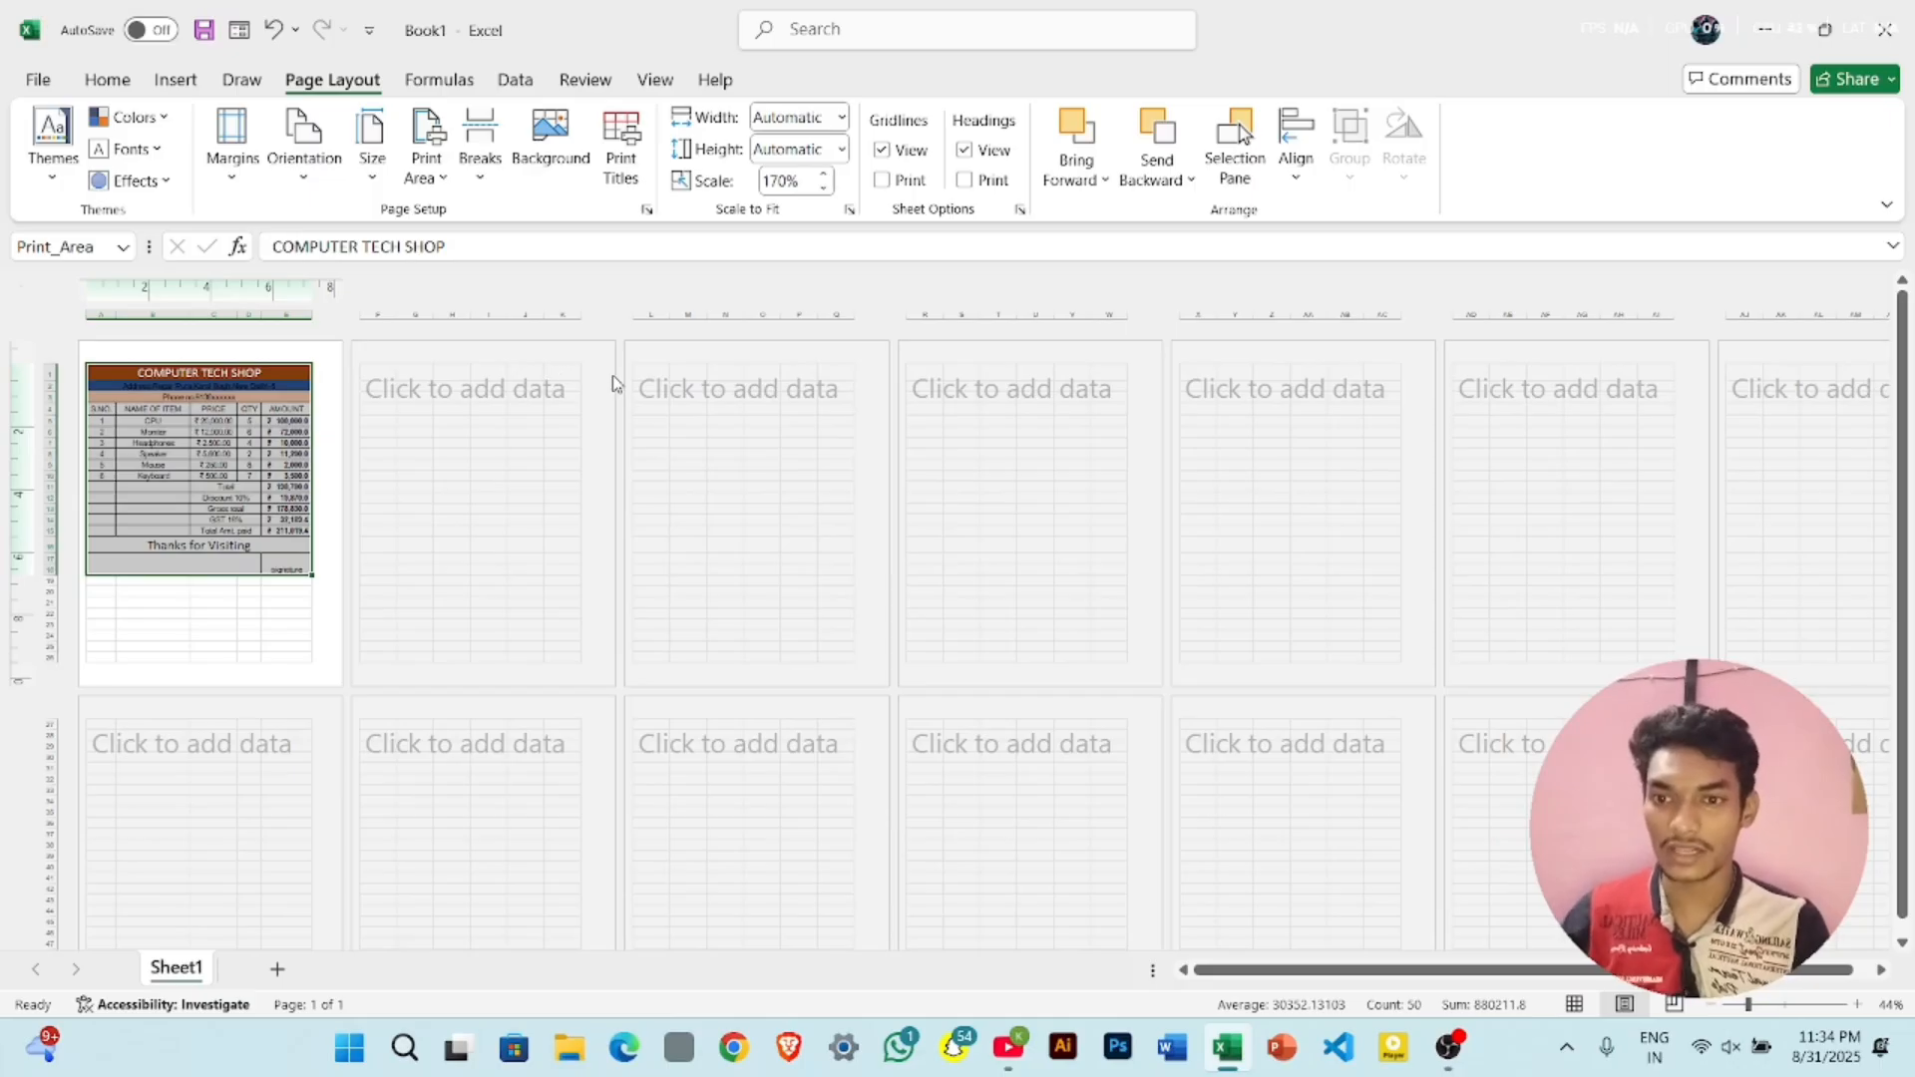
- Check the enlarged bill in the print preview and return the sheet to Normal view
key(ctrl+p)
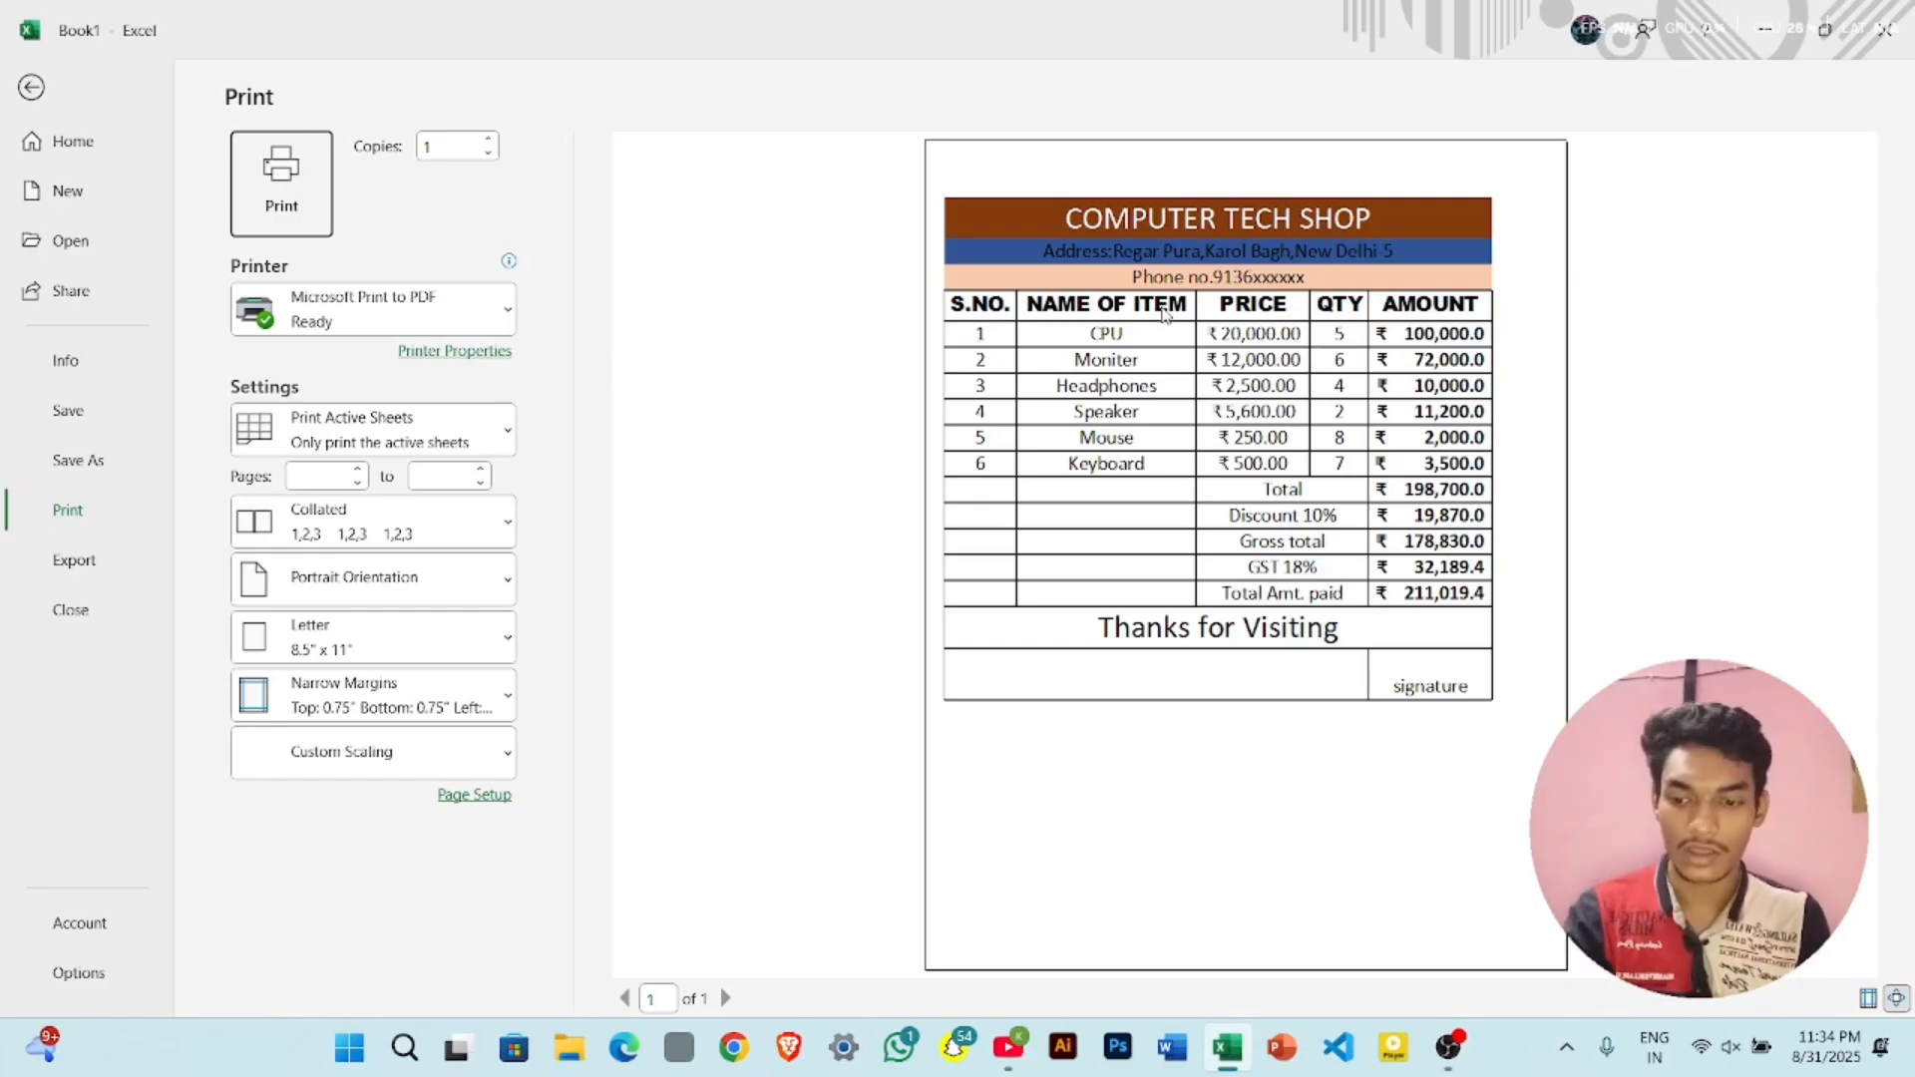
key(Escape)
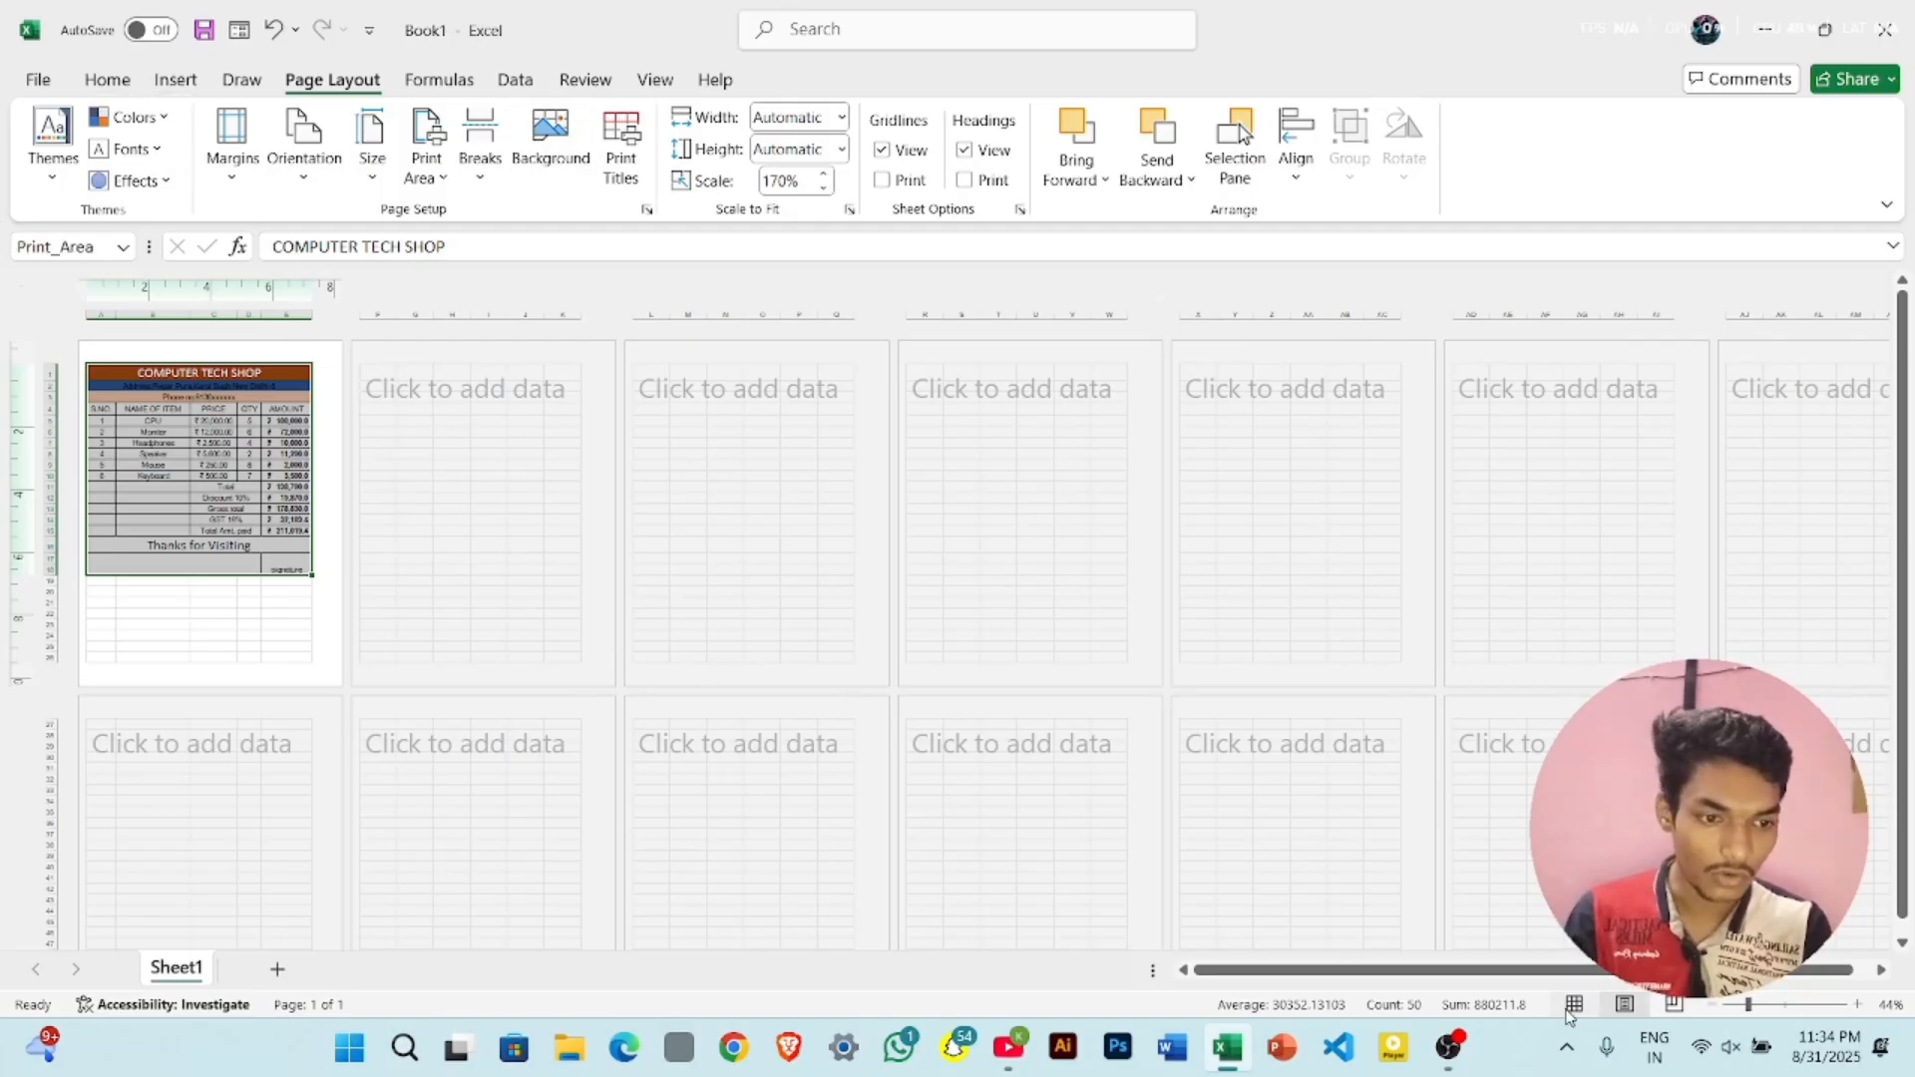
click(1573, 1004)
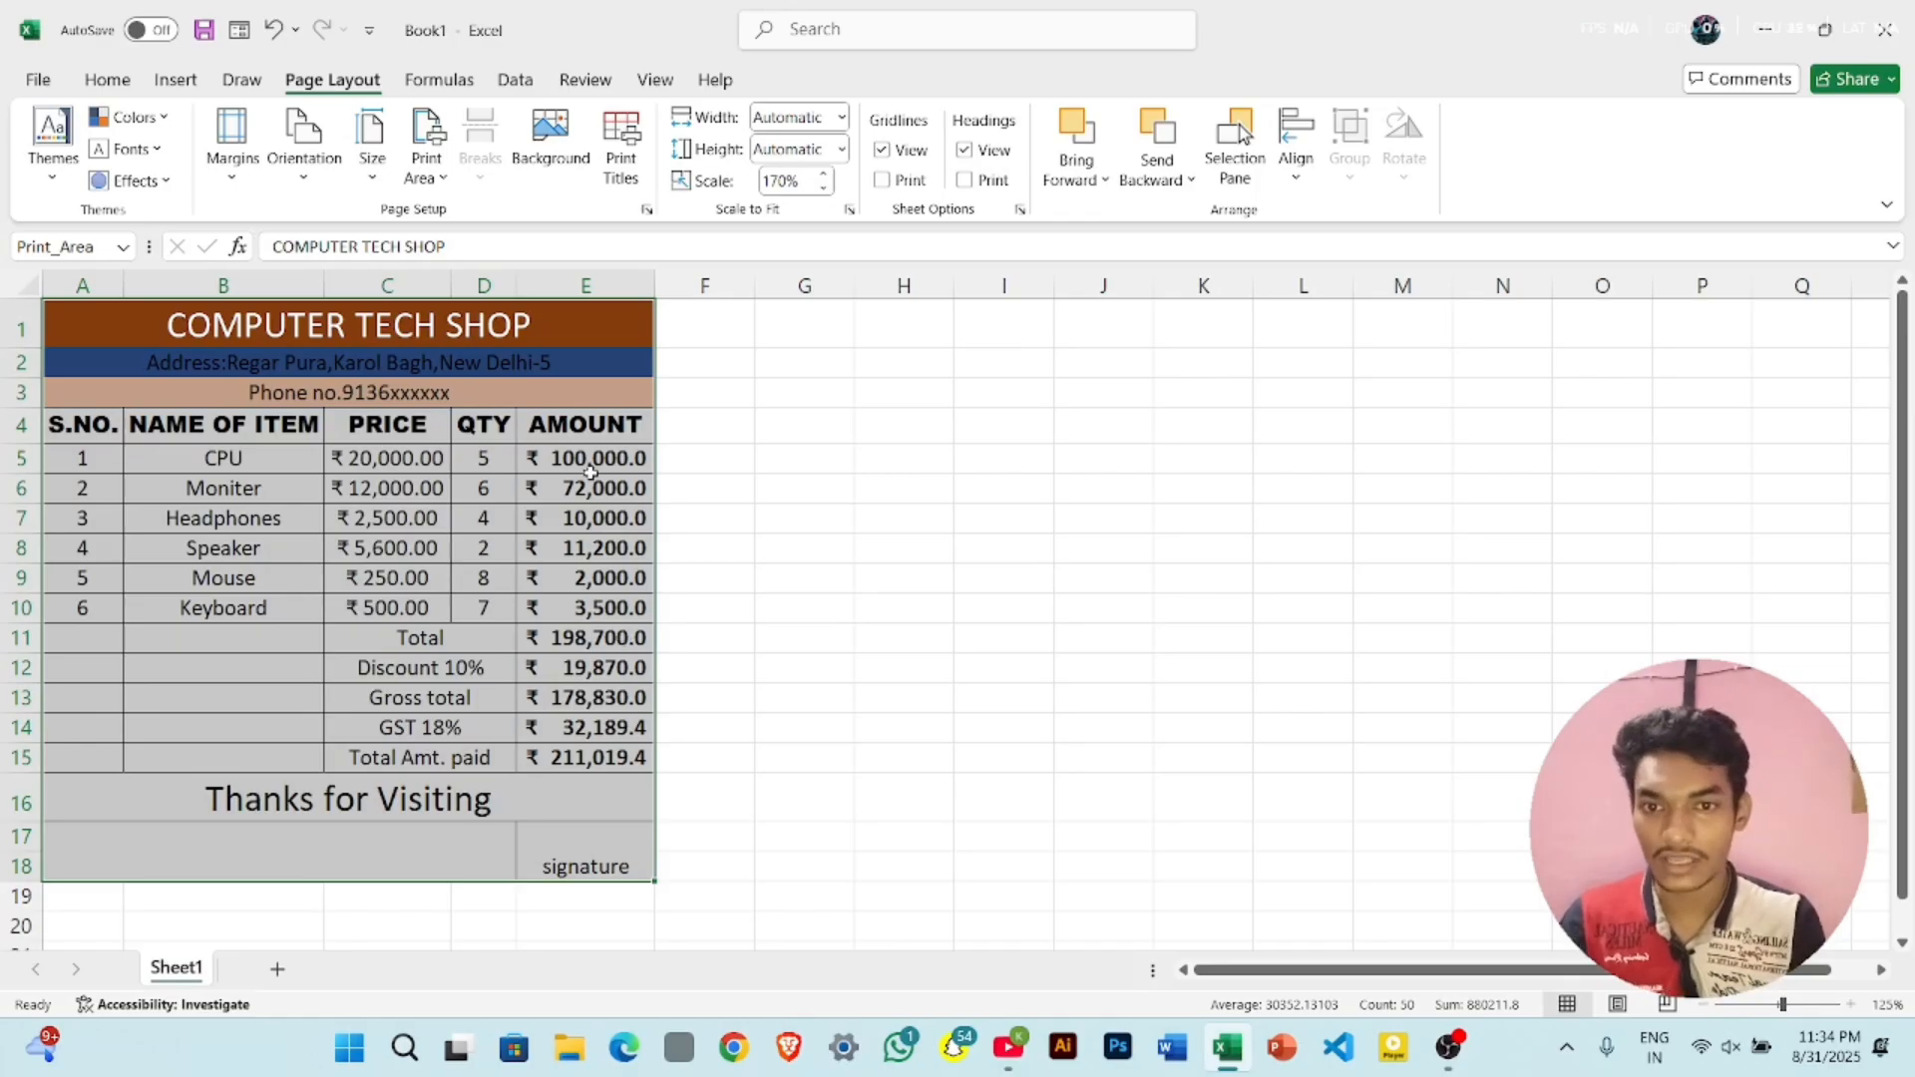
- Apply thick outside borders to the shop name, address and phone rows in A1:E3
click(591, 469)
drag(232, 325, 232, 389)
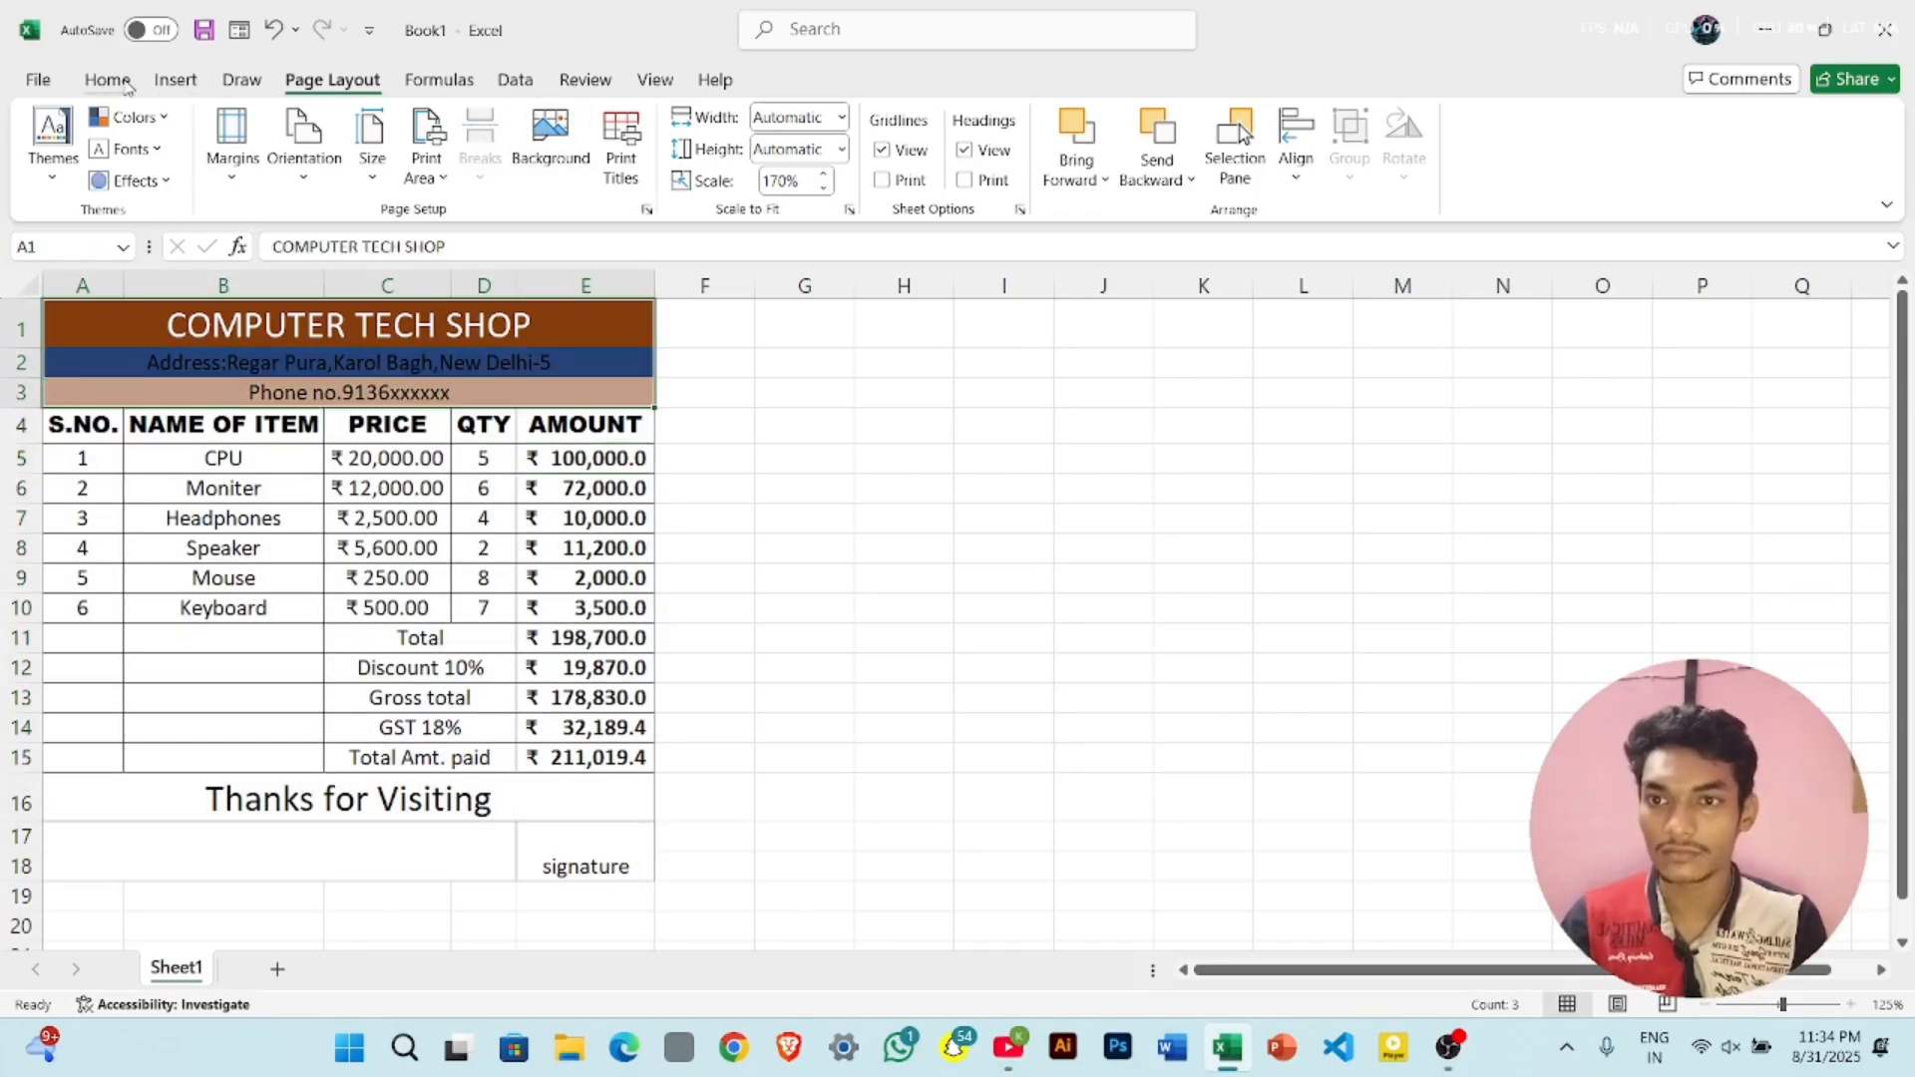
click(106, 80)
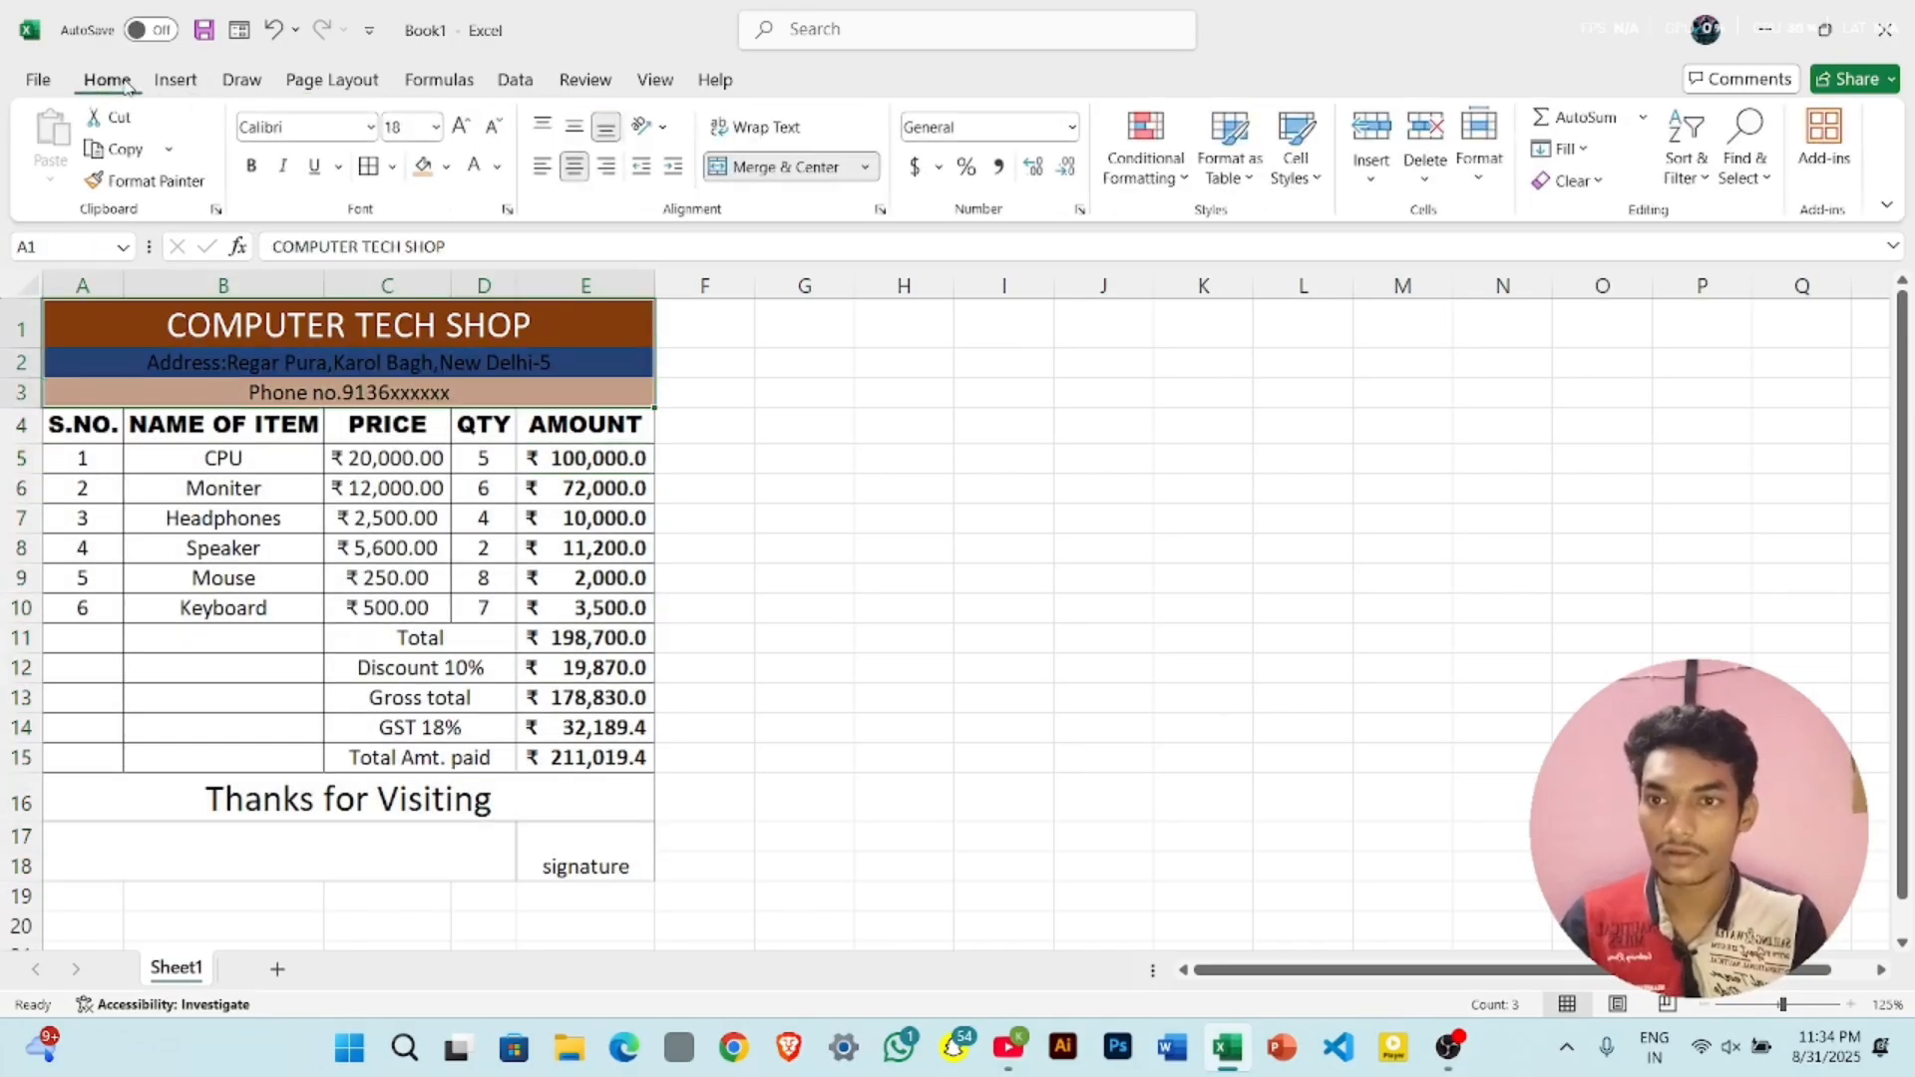
click(393, 169)
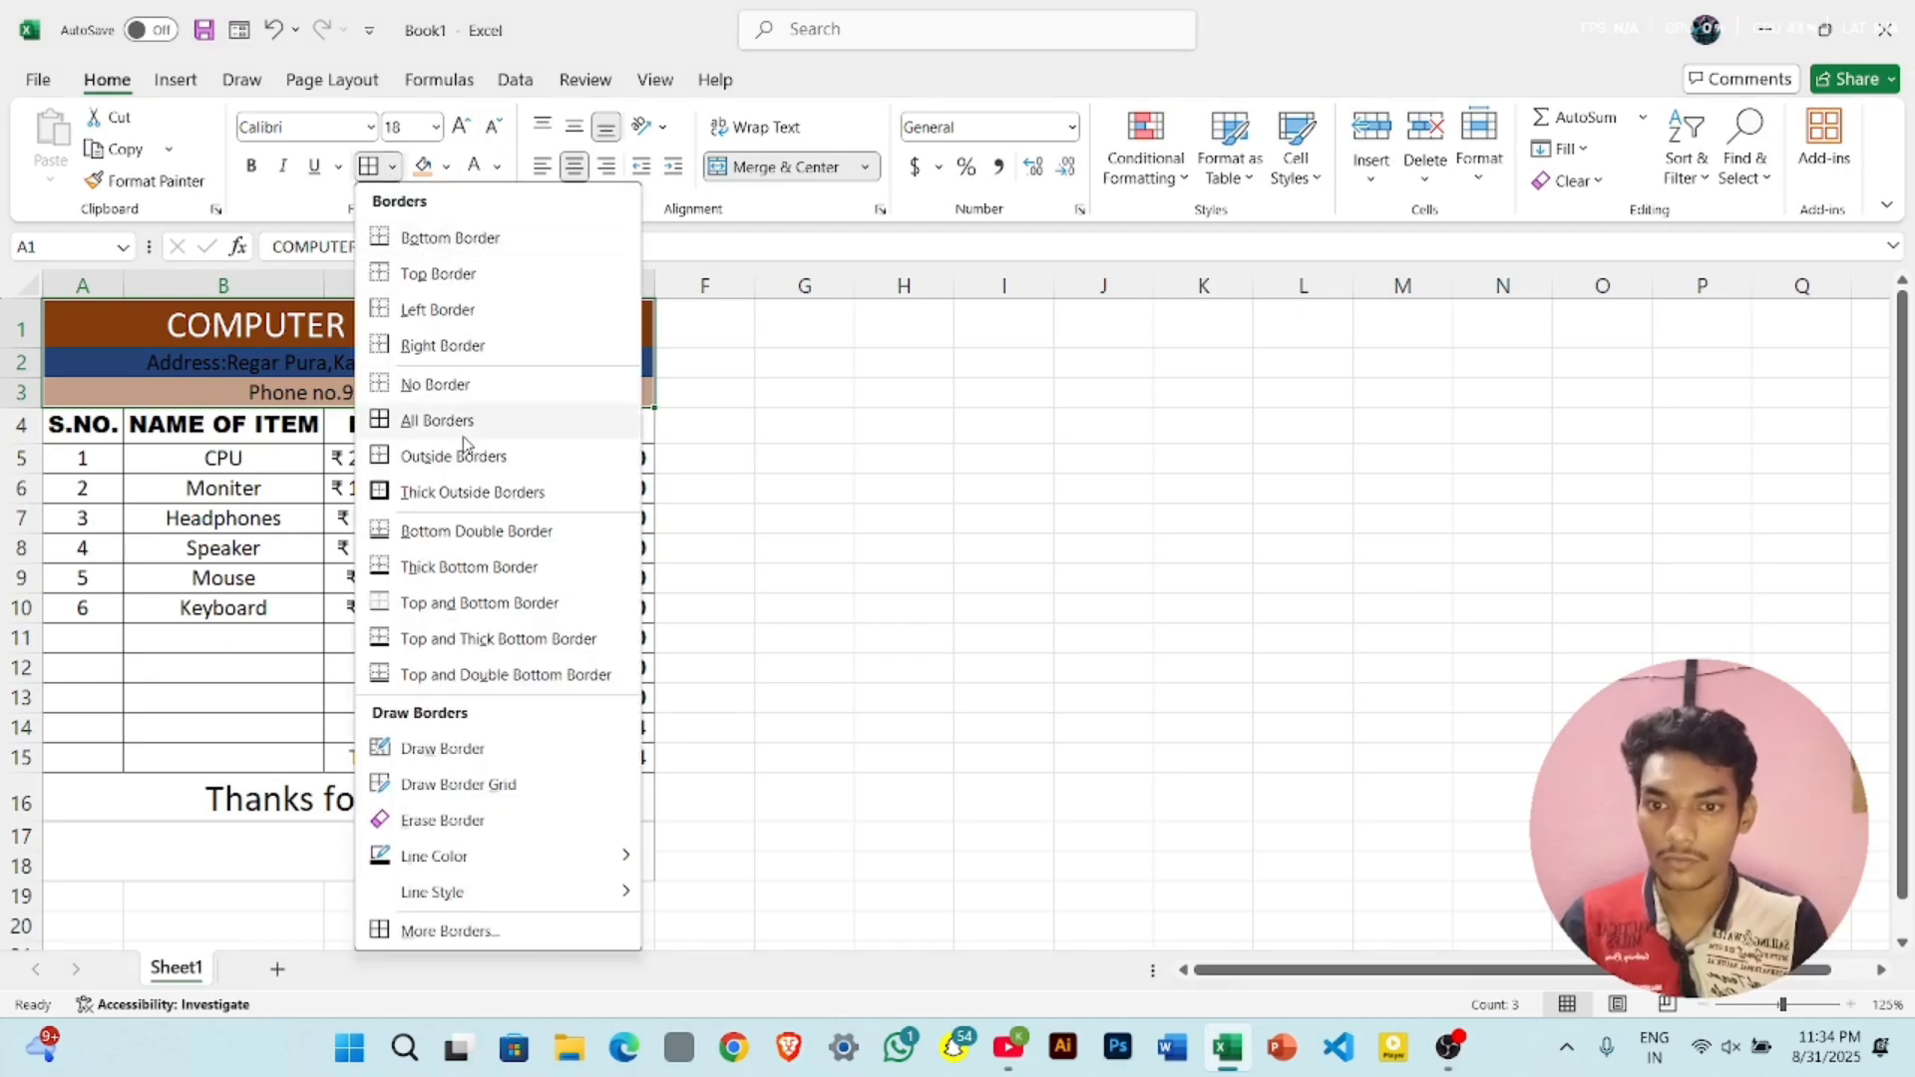
click(477, 531)
click(673, 493)
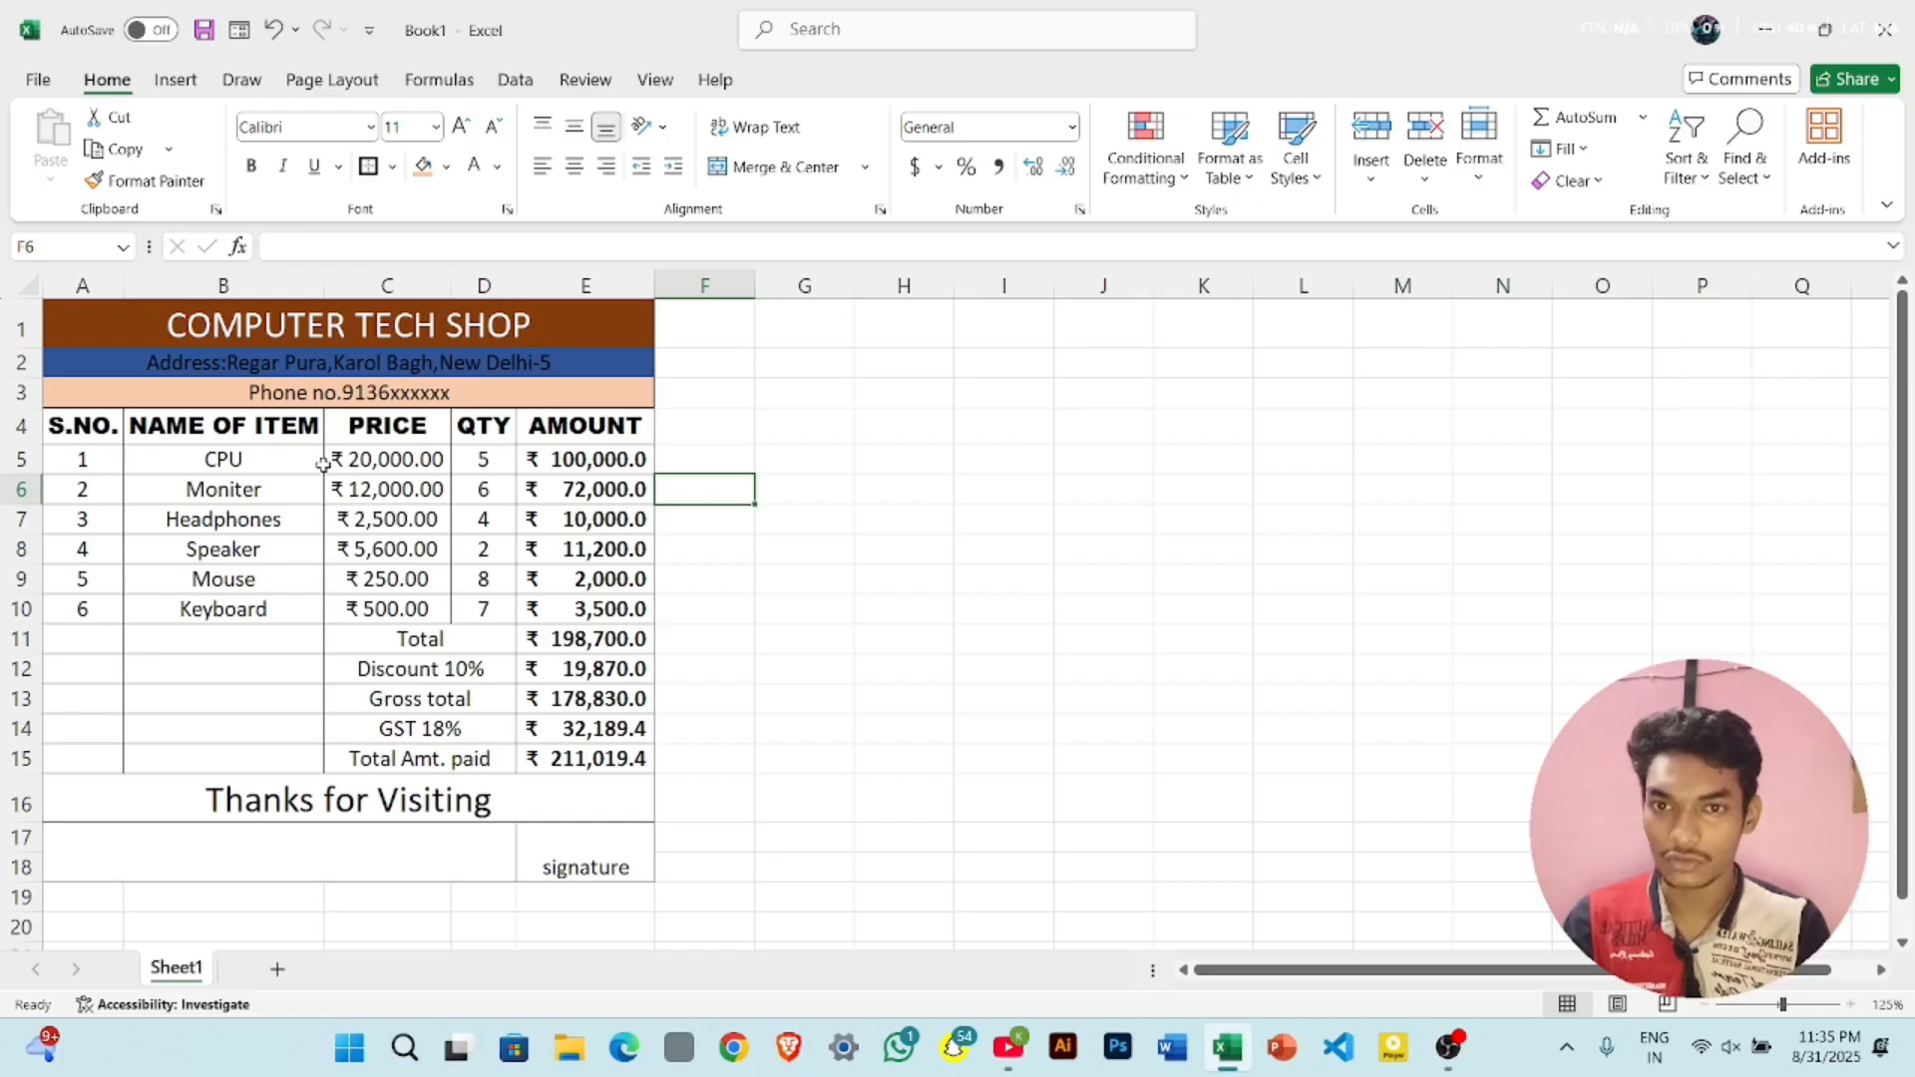
- Remove all borders from the bill's table and closing rows in A4:E18 and check the print preview
drag(107, 425, 555, 858)
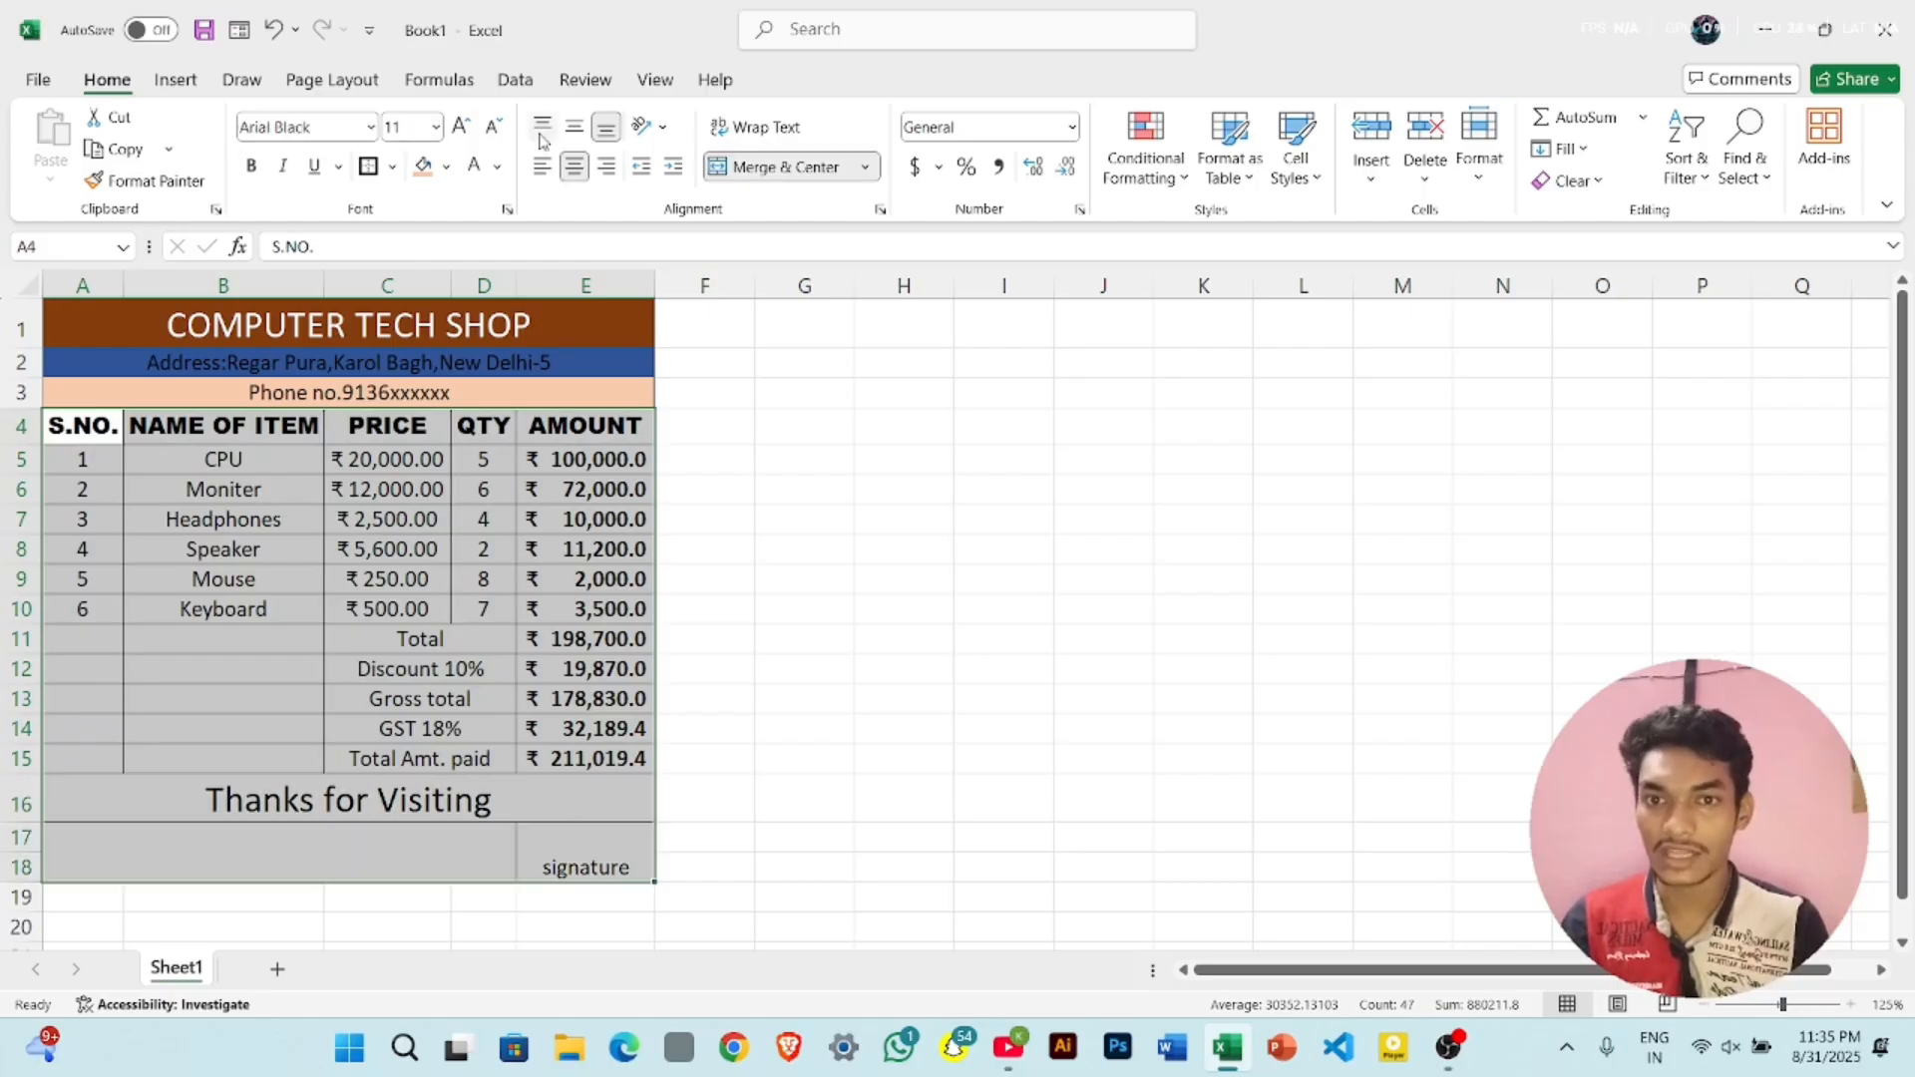
click(394, 168)
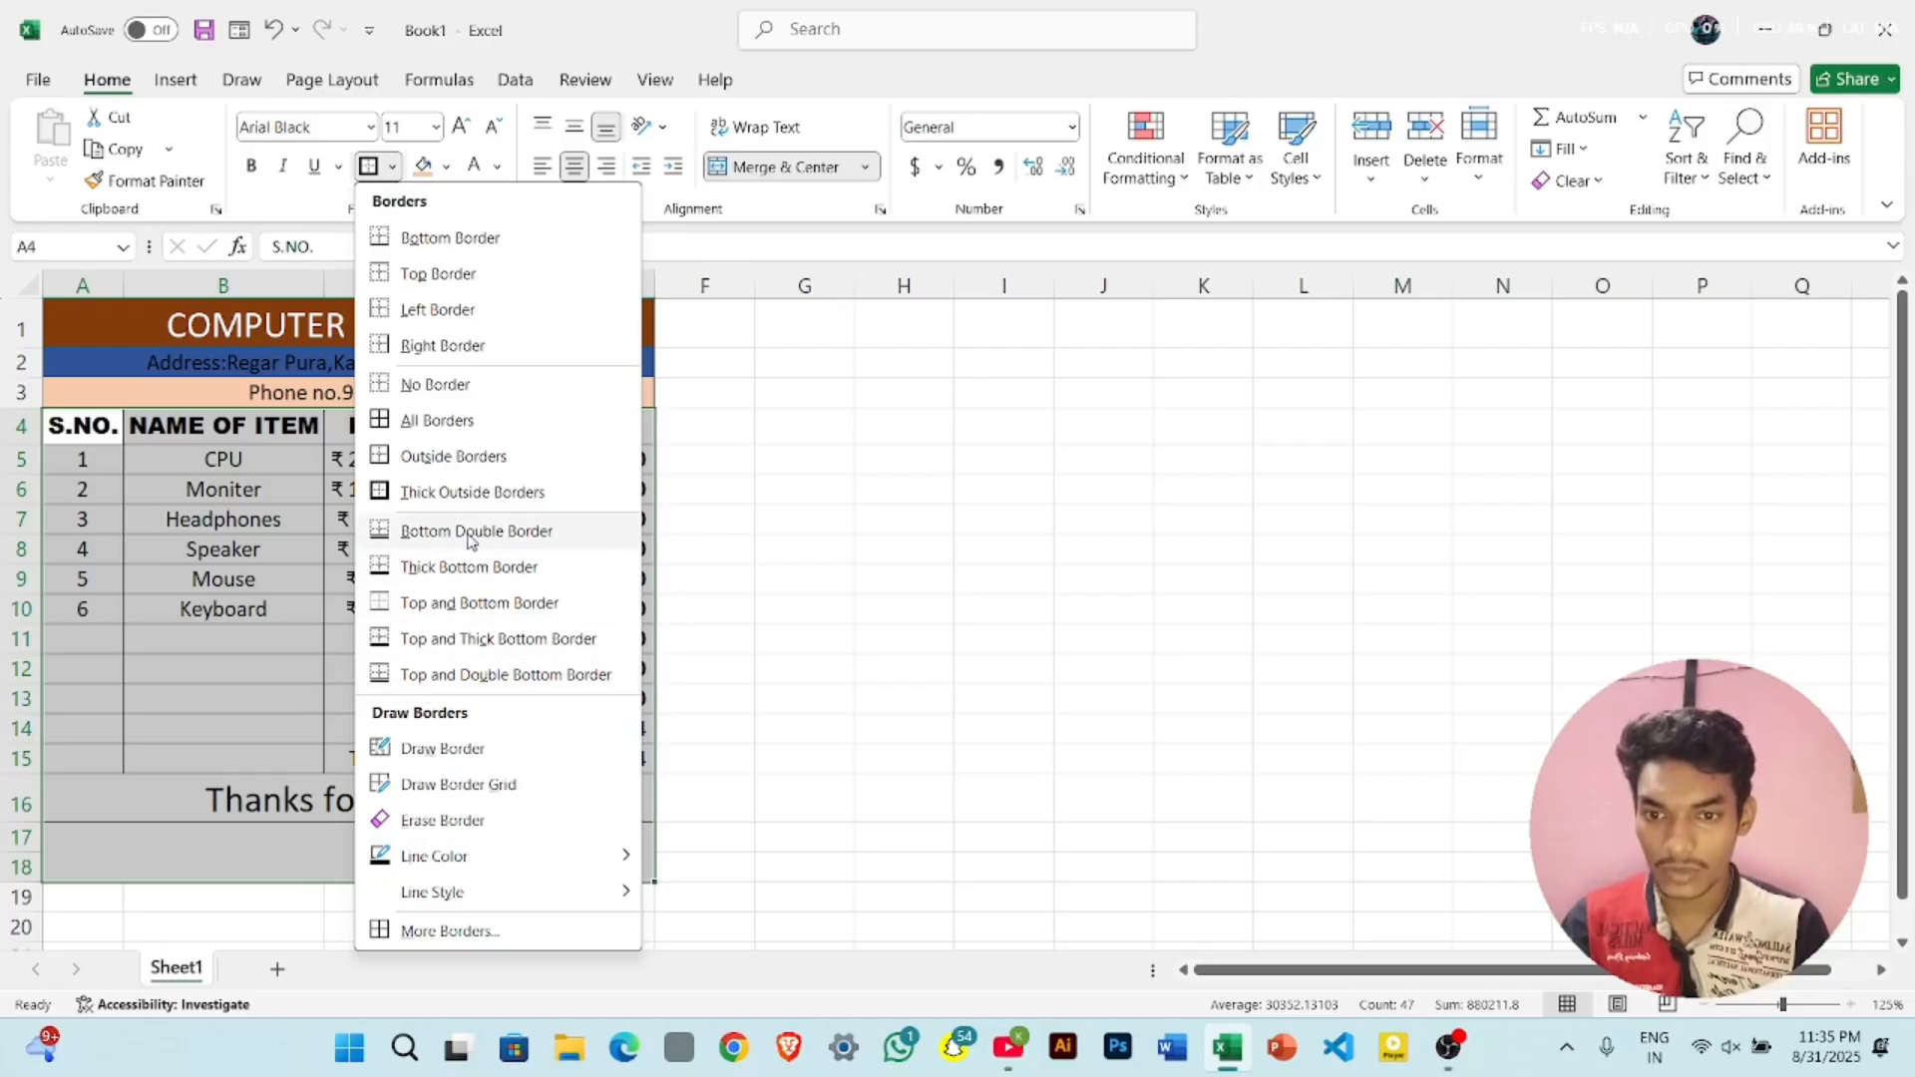
click(411, 385)
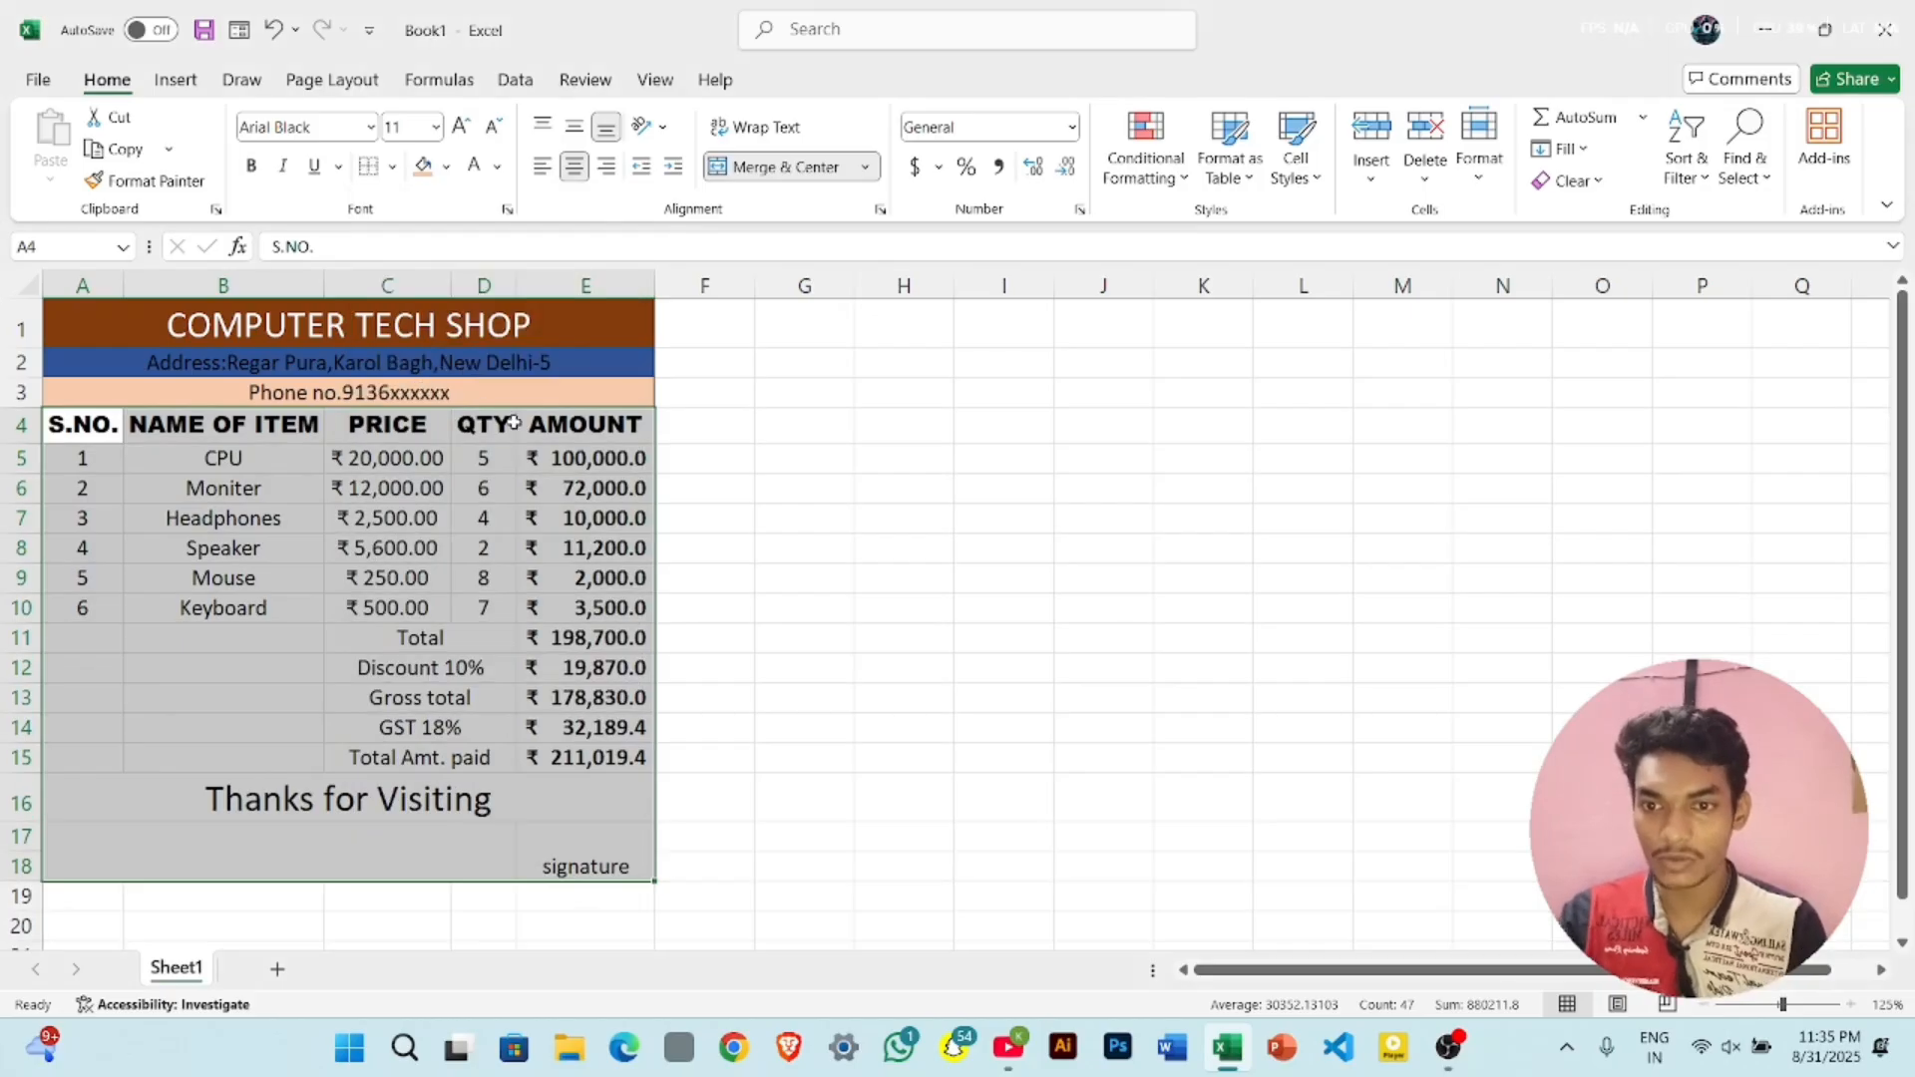
click(763, 600)
key(ctrl+p)
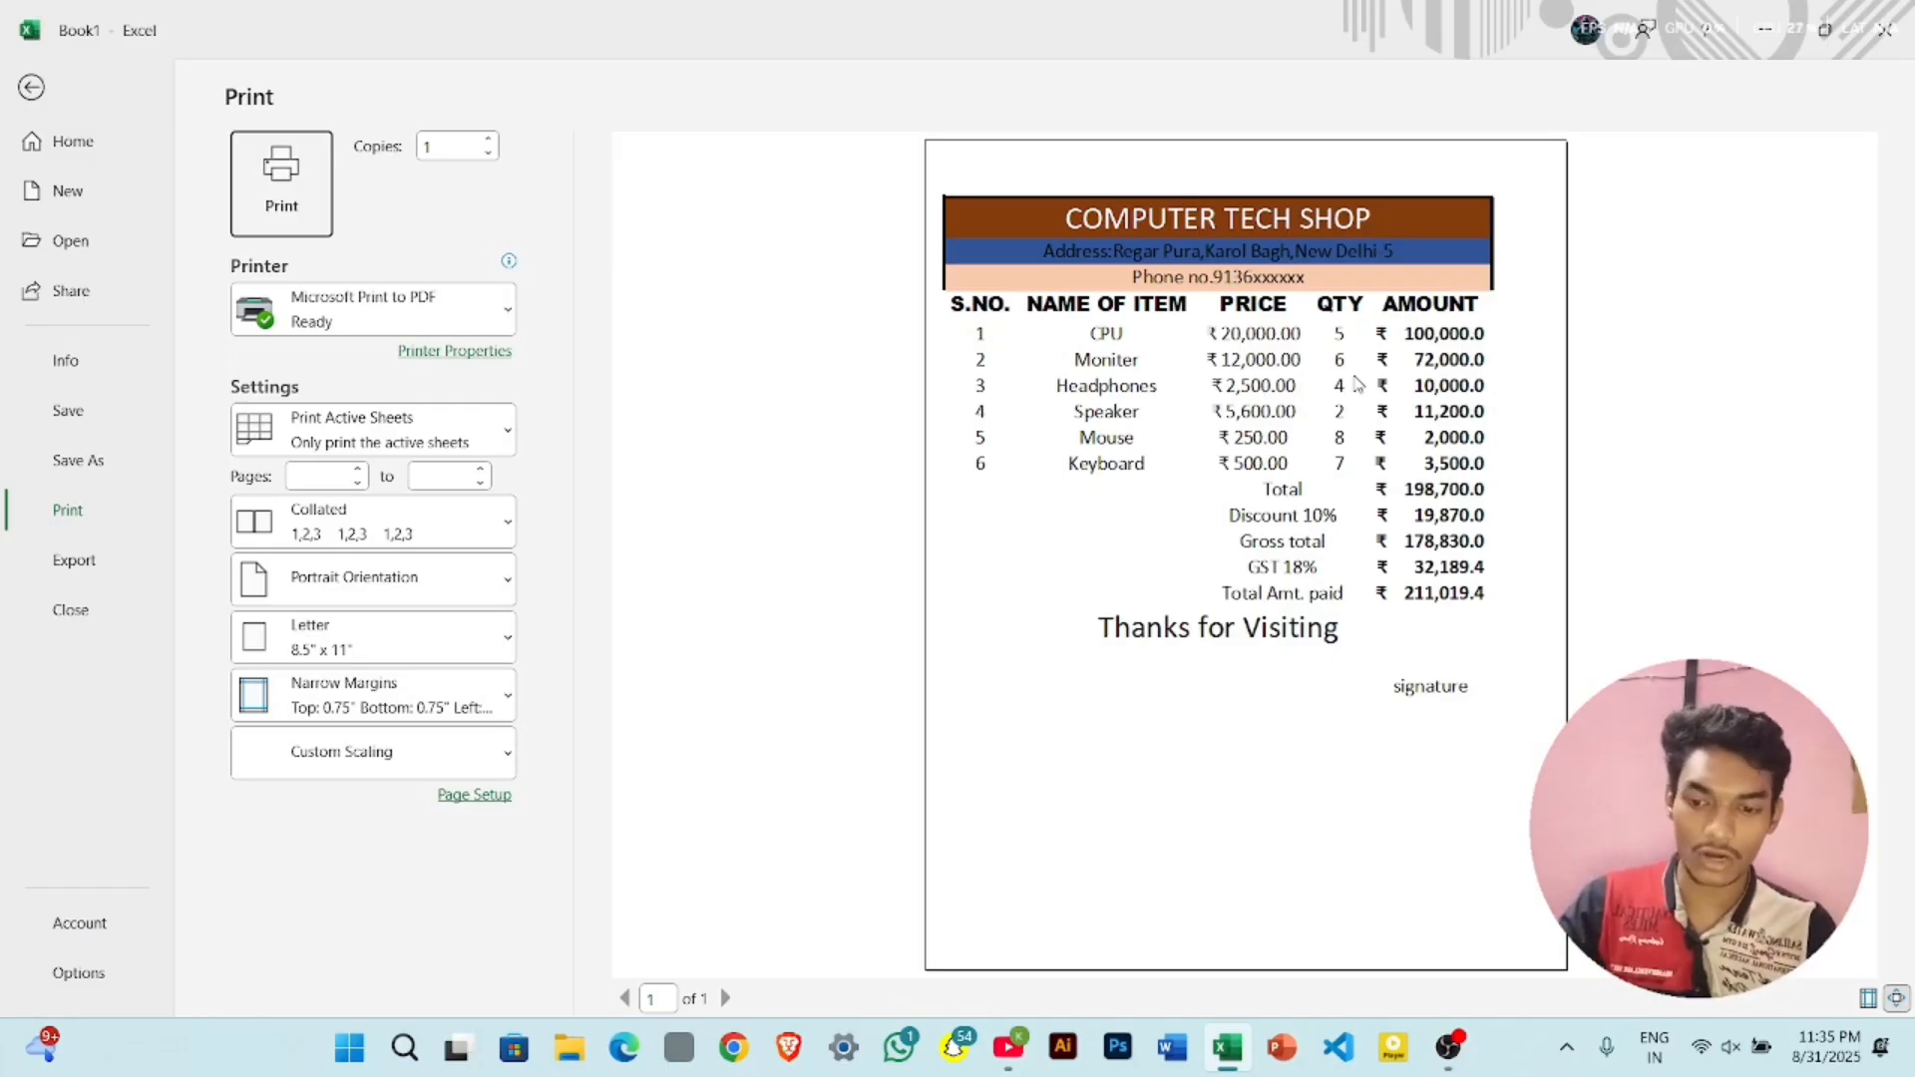
key(Escape)
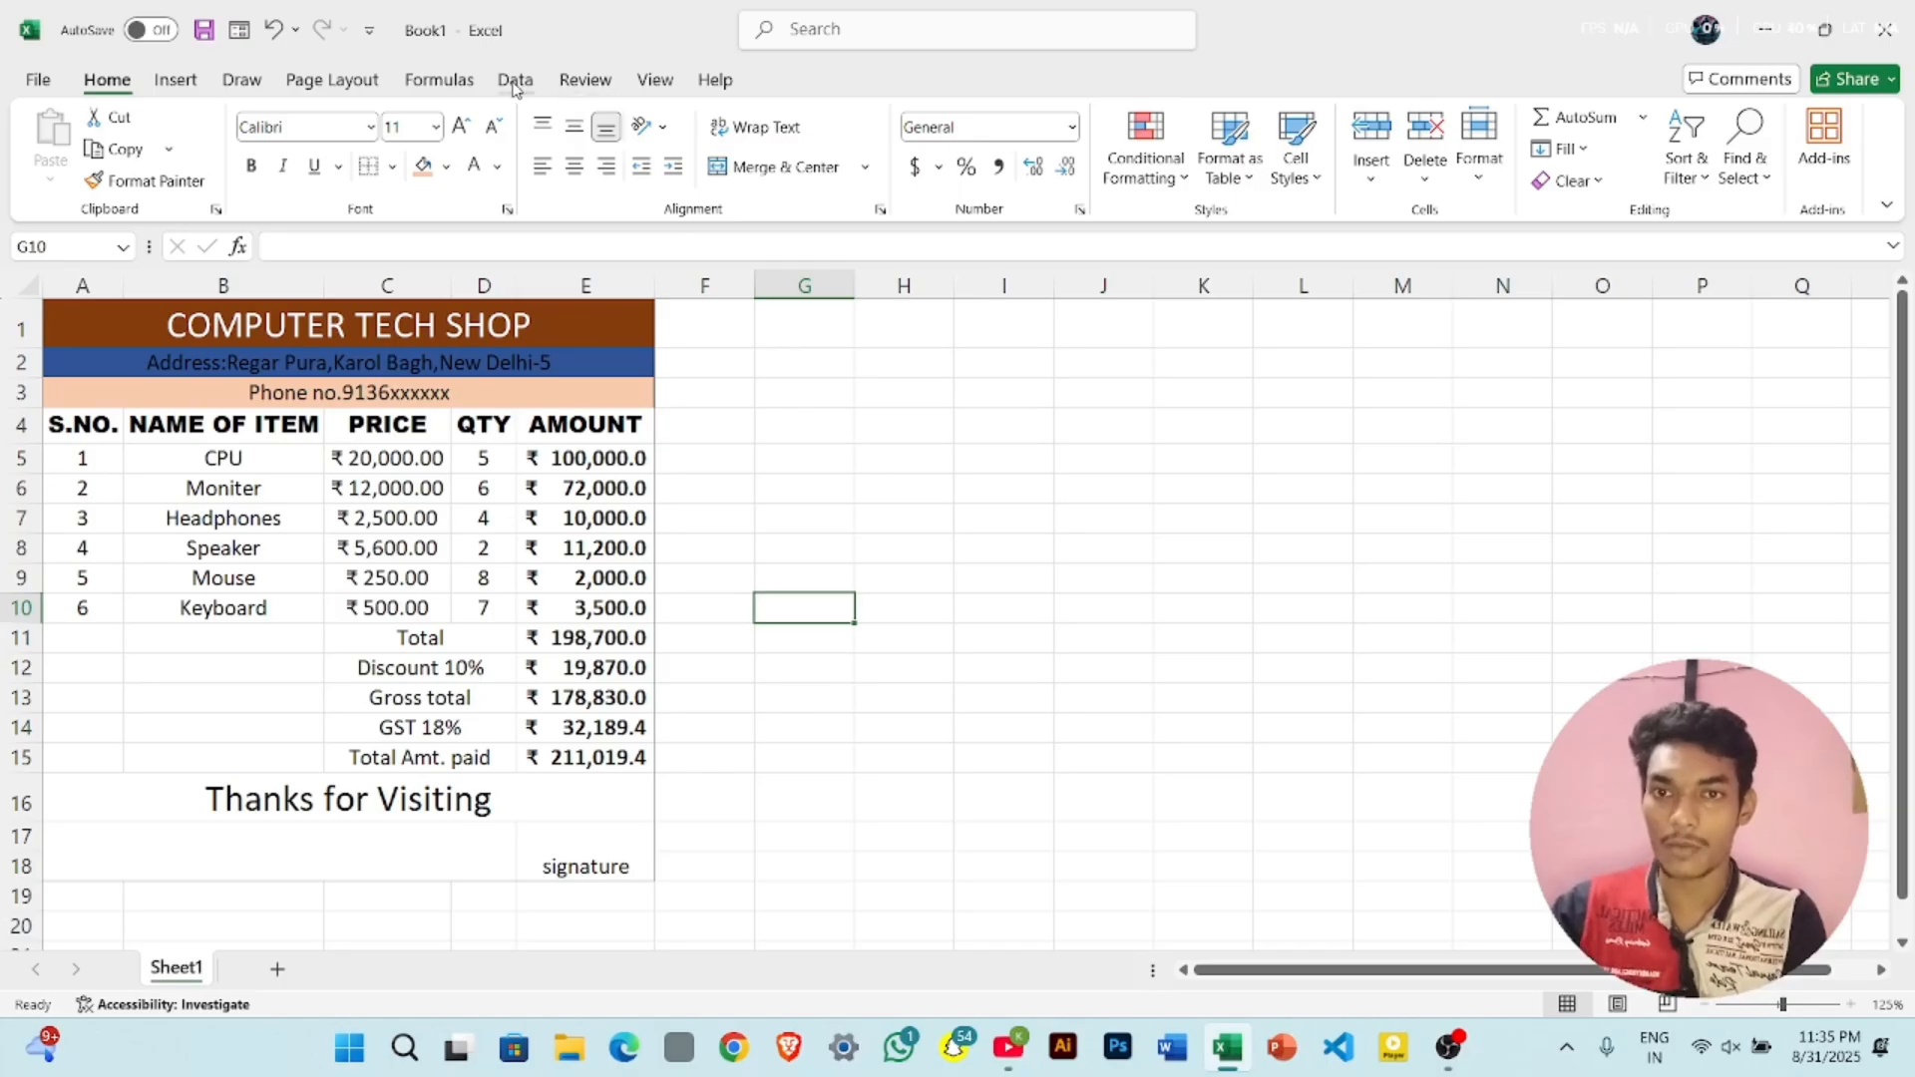
- Enable printing of the sheet's gridlines and check the bill in the print preview
click(361, 84)
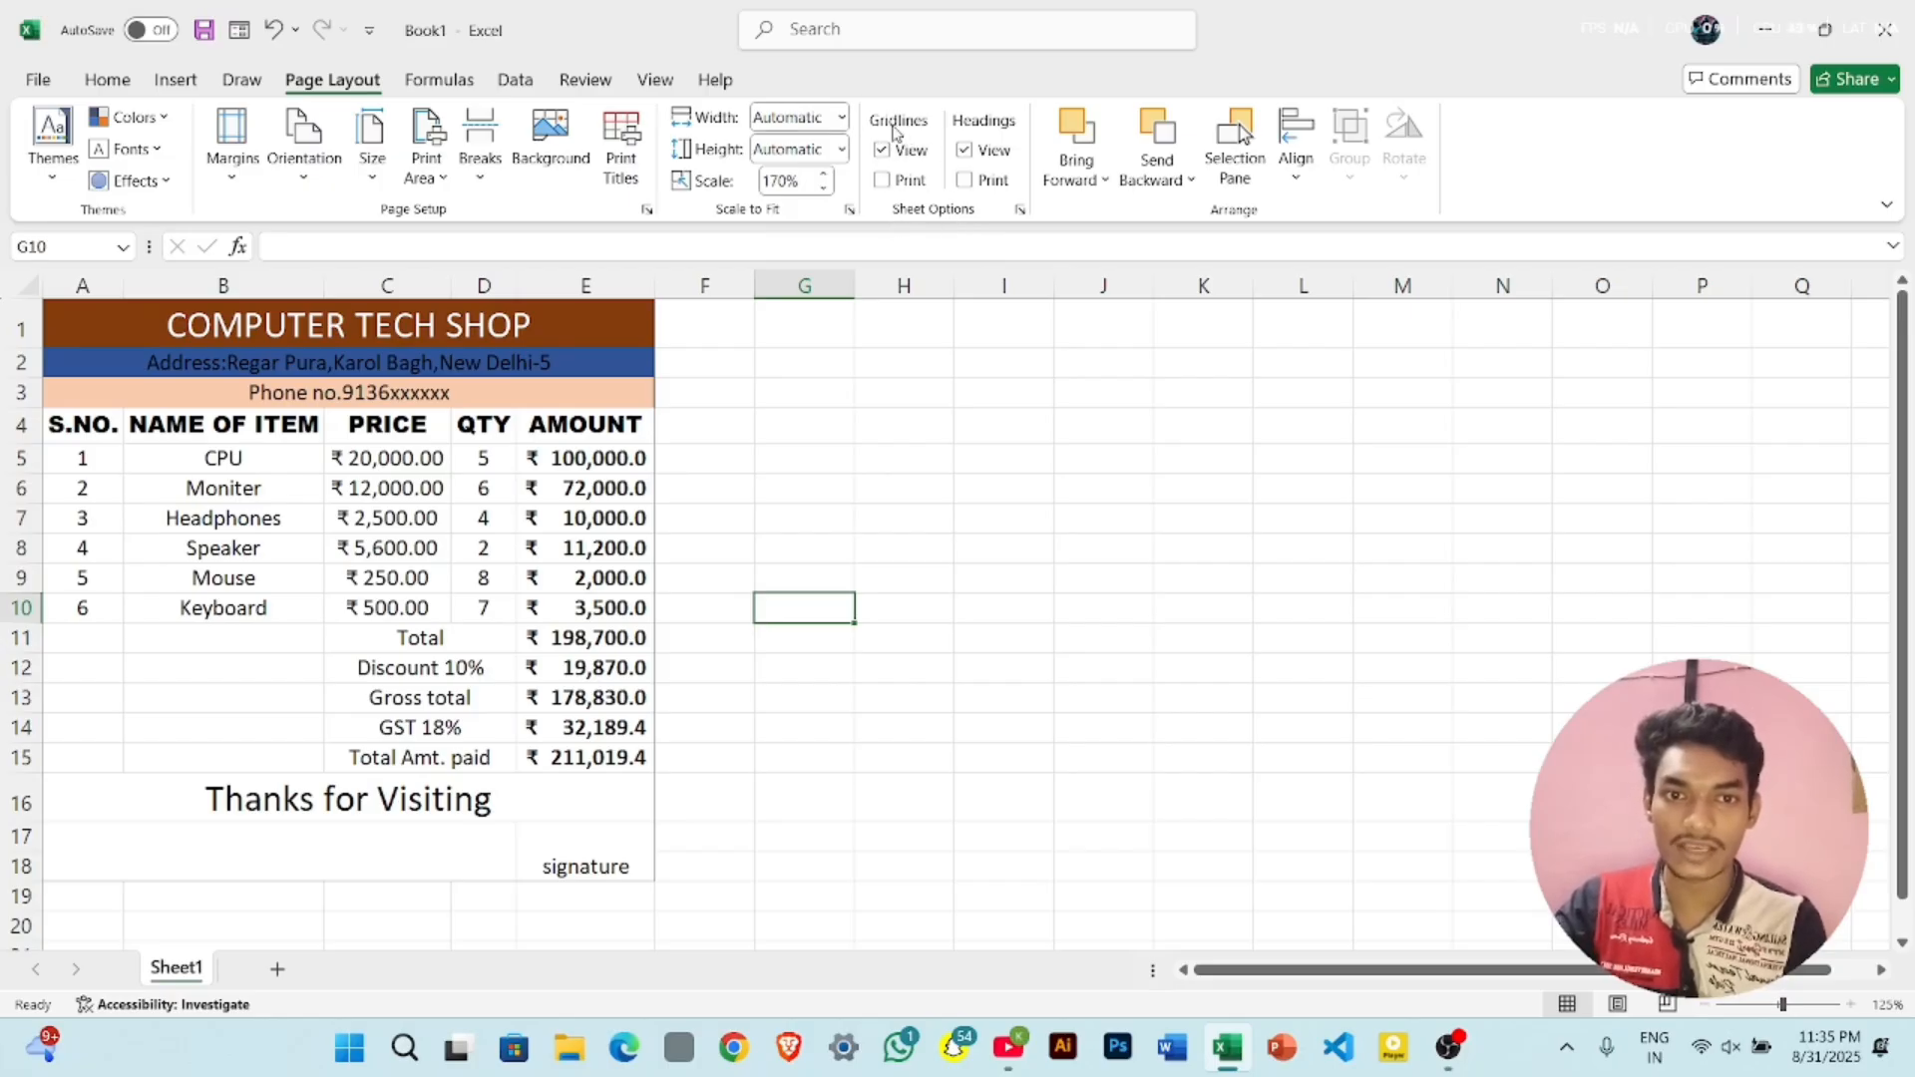
click(886, 182)
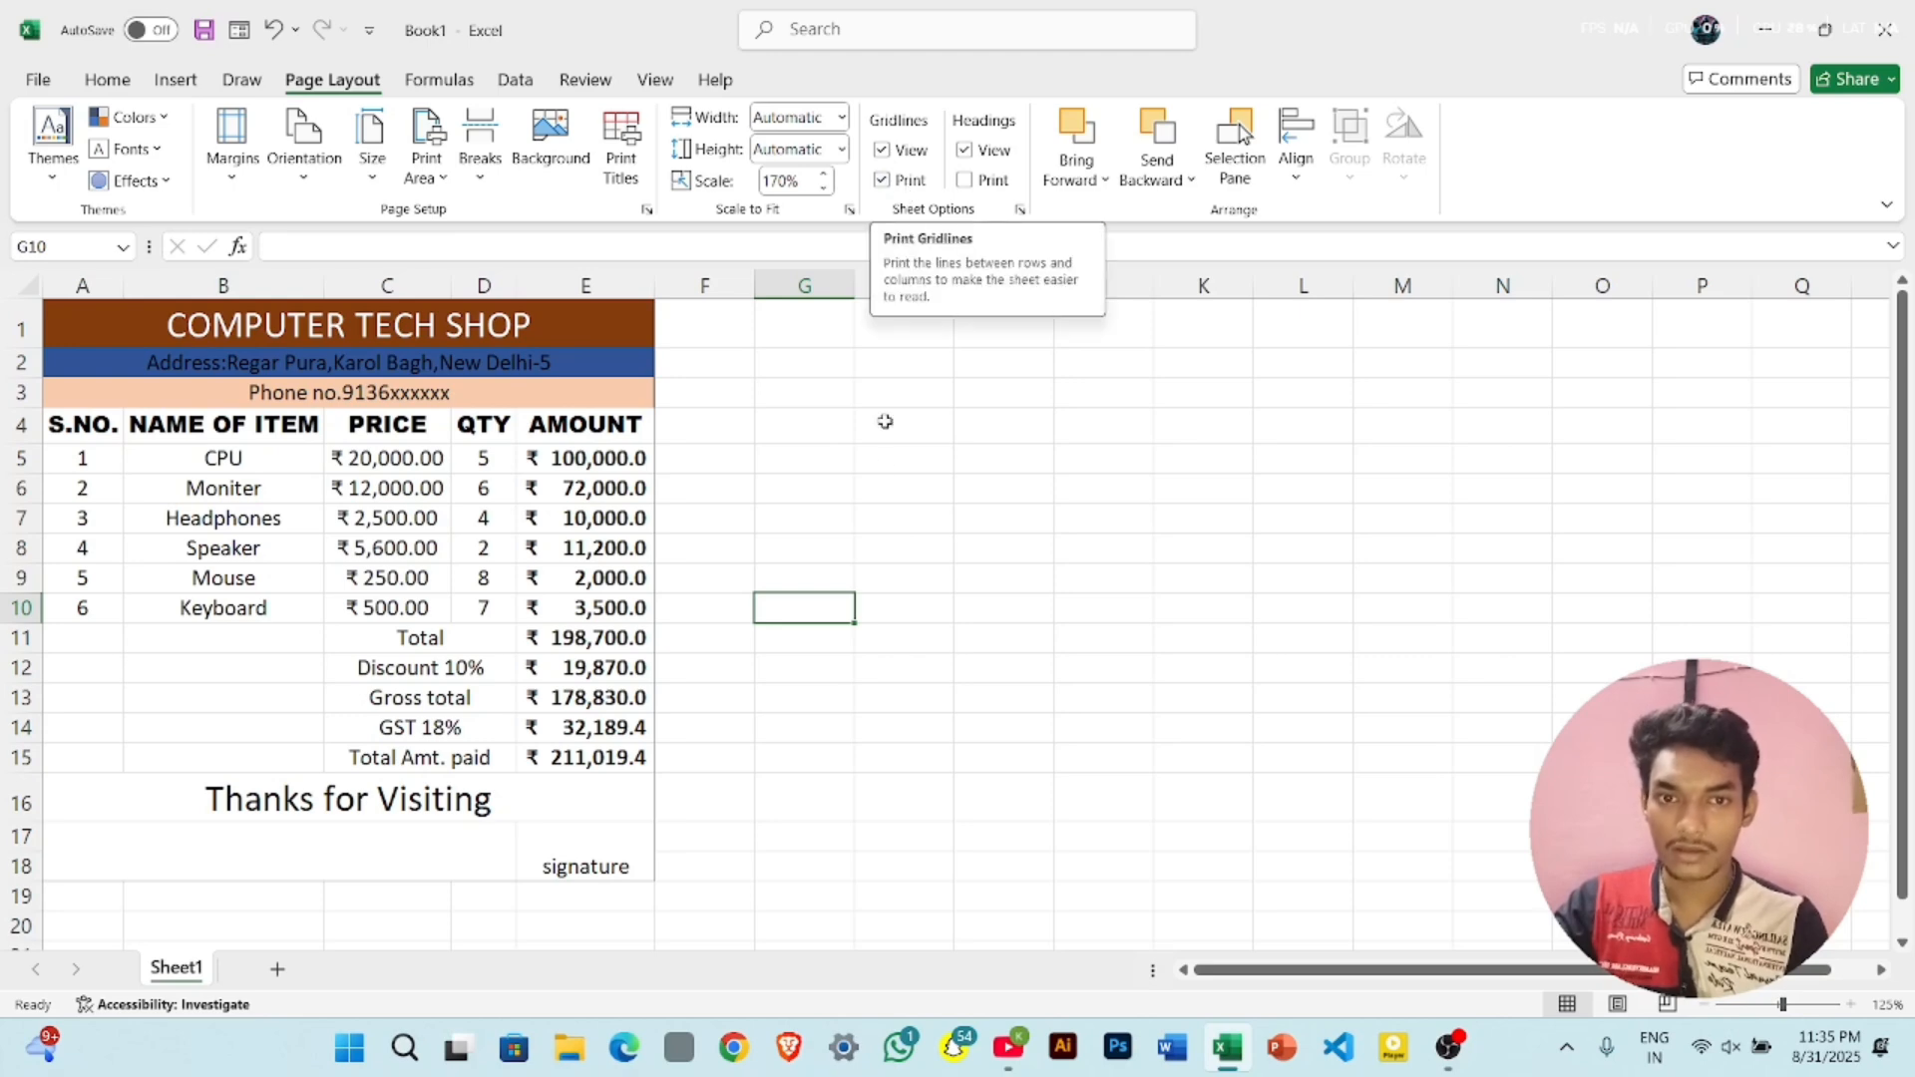
key(ctrl+p)
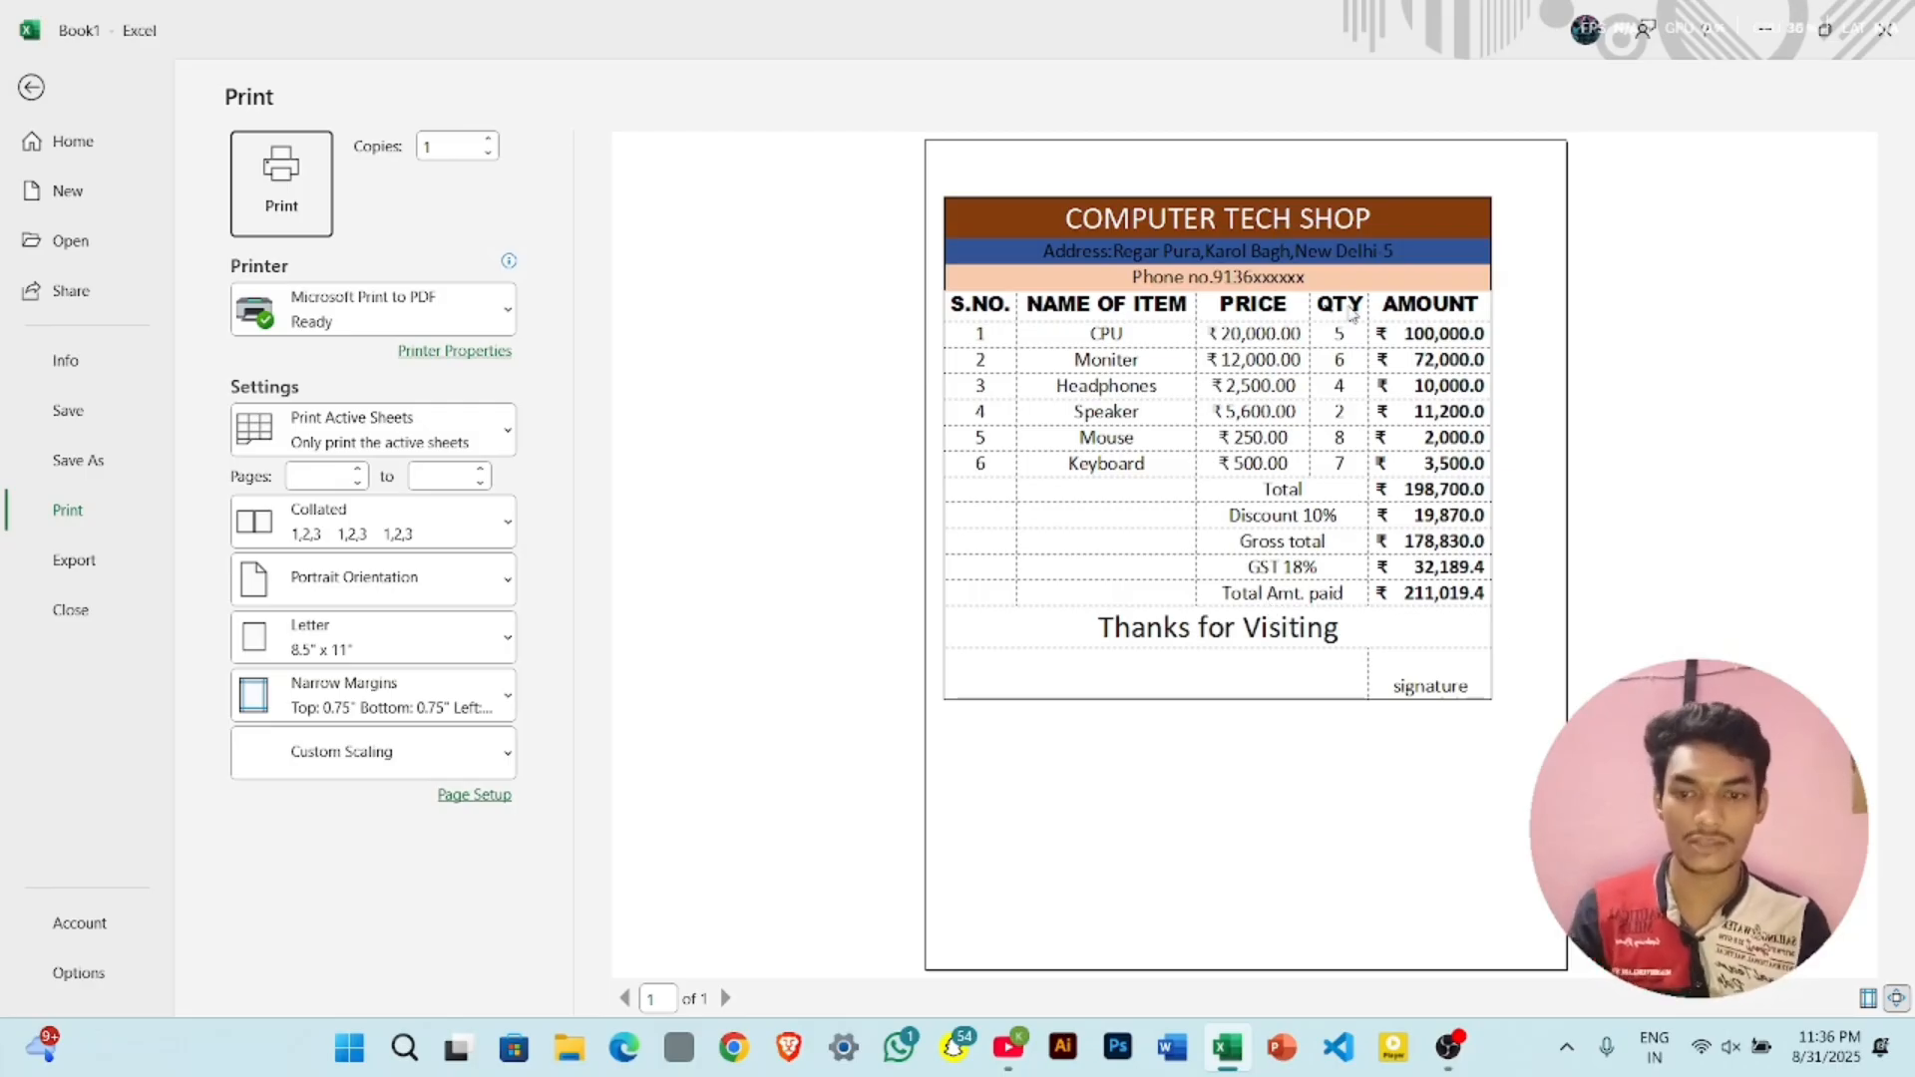
key(Escape)
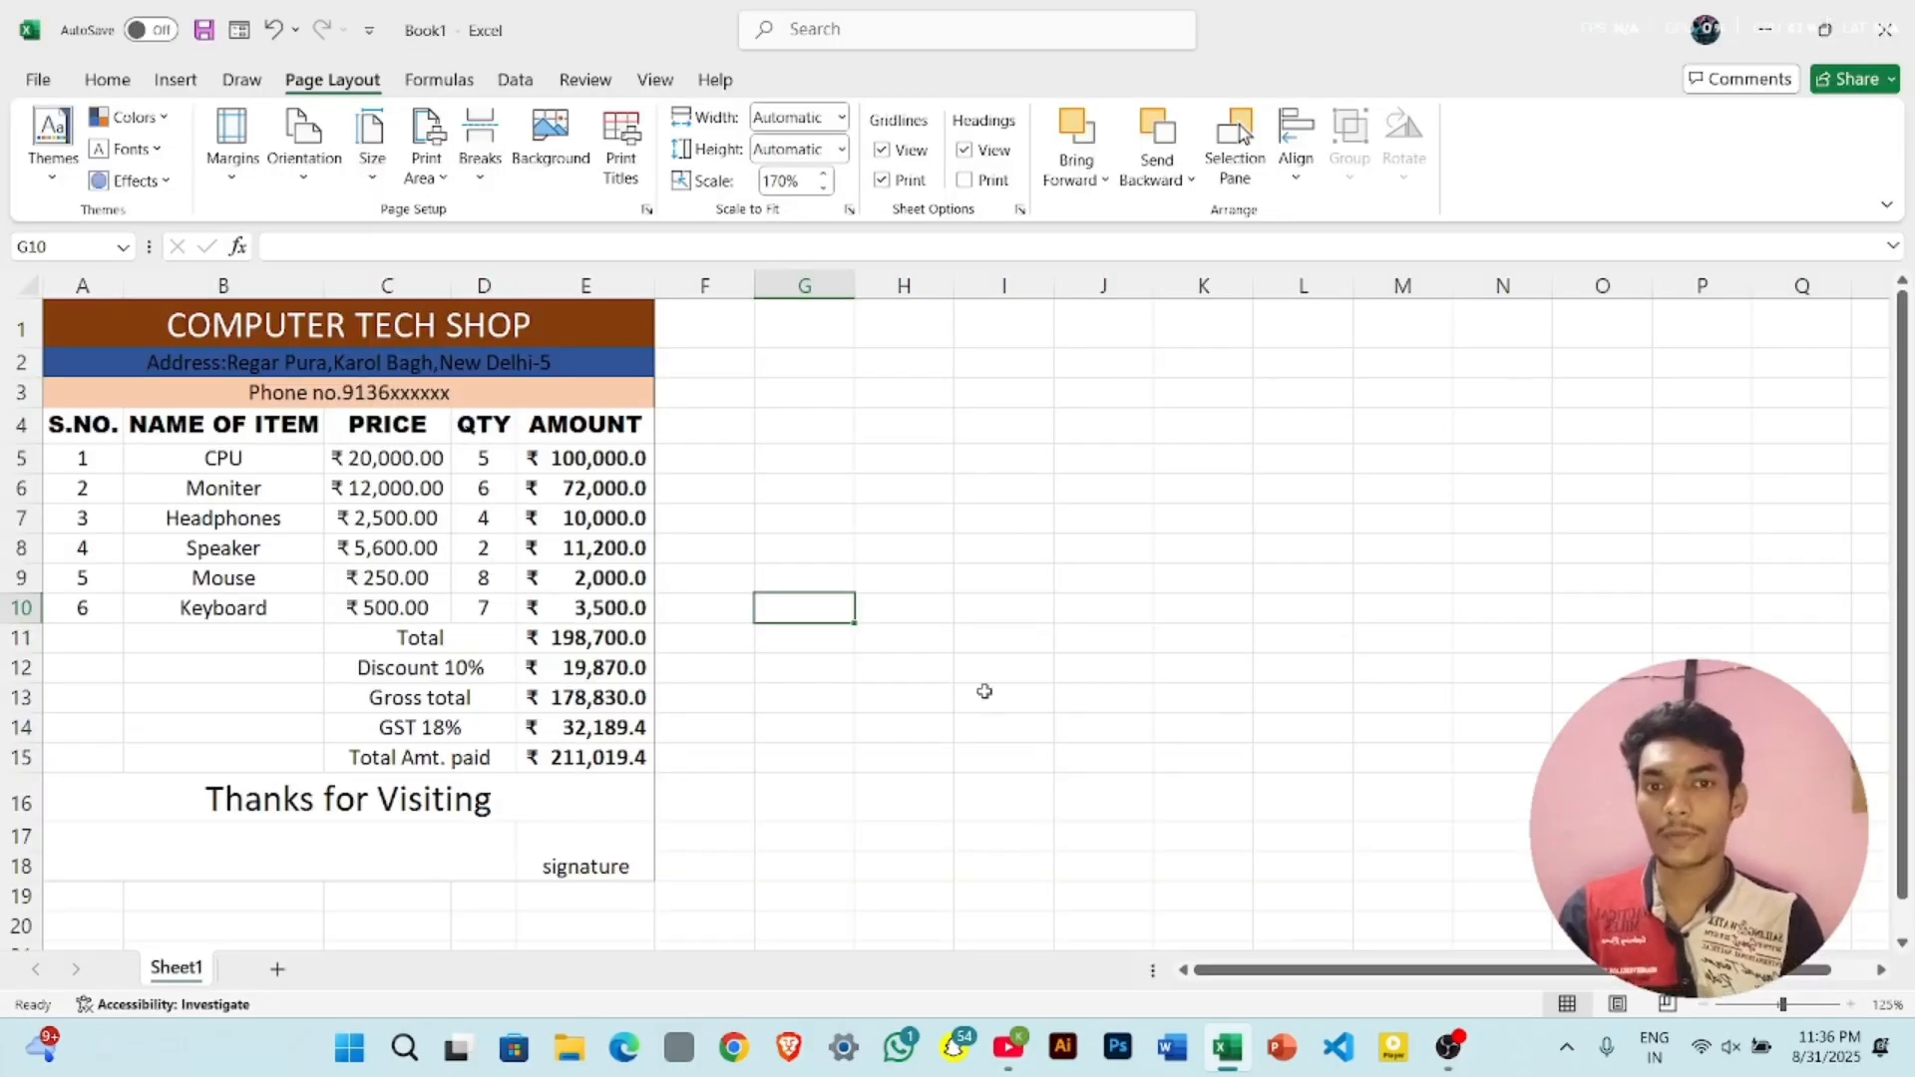